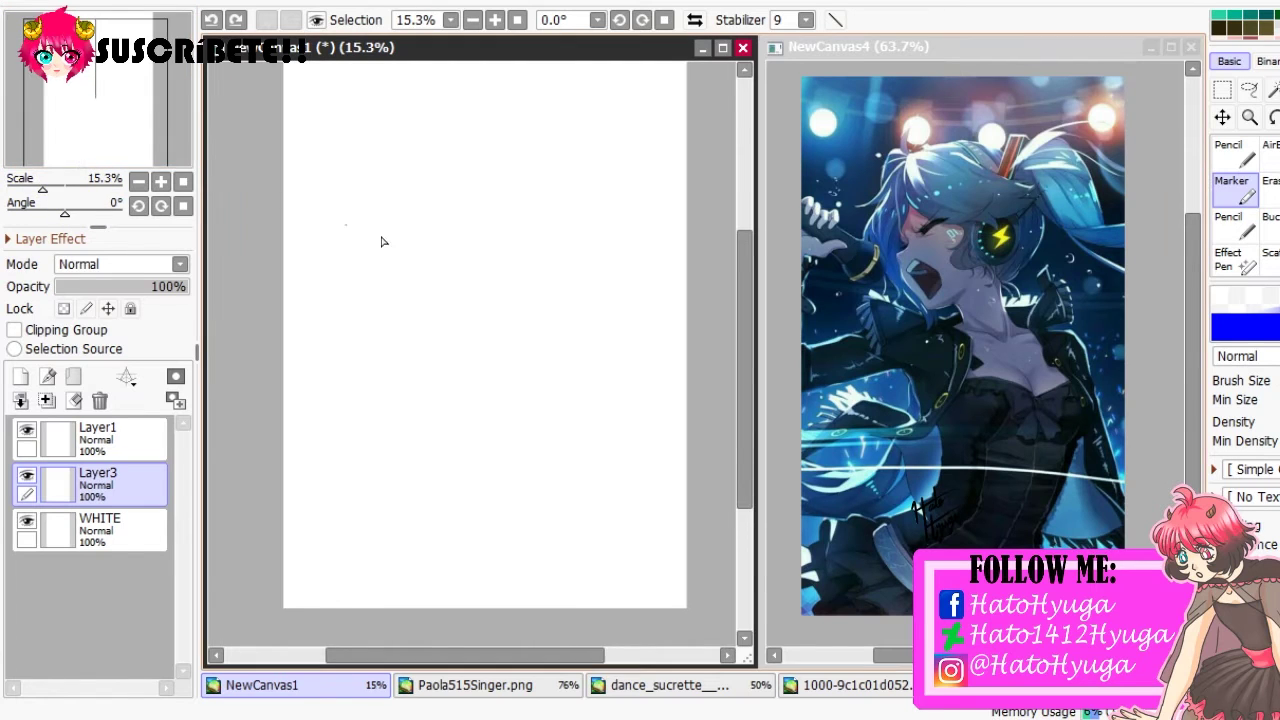
pyautogui.press('h')
pyautogui.moveTo(416, 190); pyautogui.dragTo(423, 283)
pyautogui.hotkey('ctrl', 'z')
pyautogui.moveTo(457, 172); pyautogui.dragTo(443, 343)
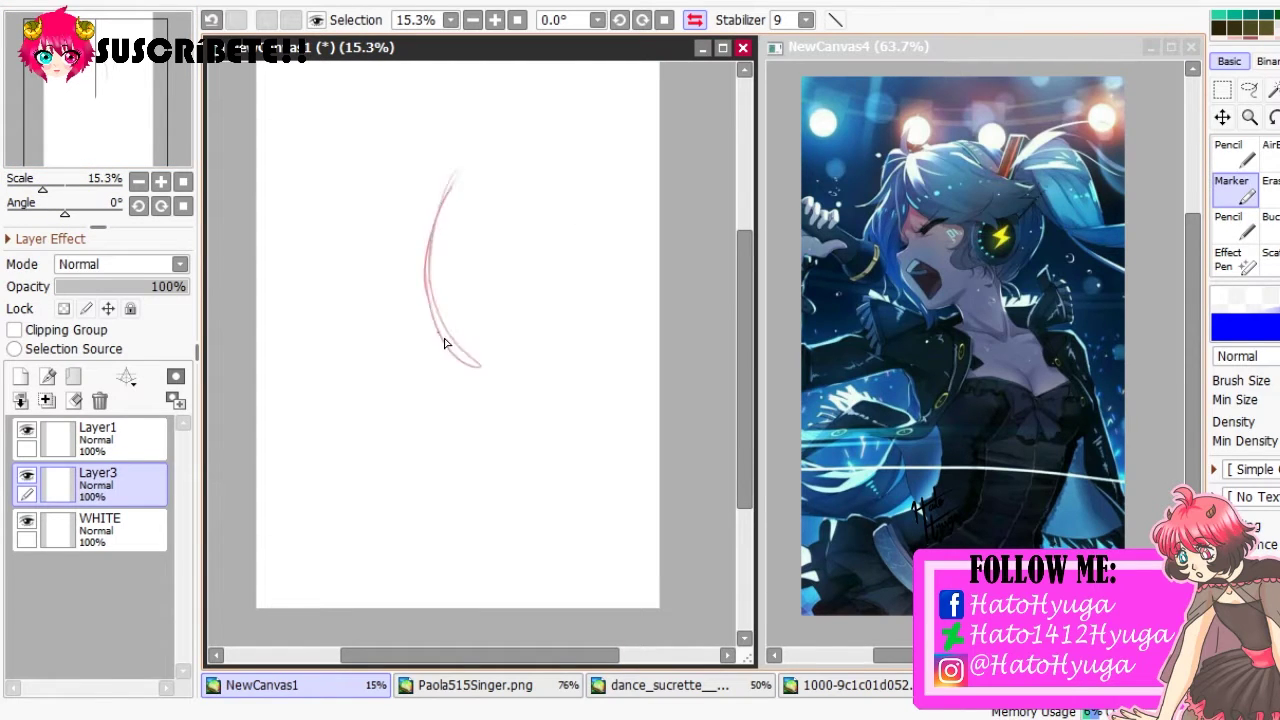
pyautogui.hotkey('ctrl', 'z')
# Sketch the figure's torso on Layer3 with a curved centre line, chest and rib guides, and the waist narrowing to the hips
pyautogui.moveTo(455, 195); pyautogui.dragTo(437, 371)
pyautogui.moveTo(403, 216); pyautogui.dragTo(397, 303)
pyautogui.moveTo(480, 250); pyautogui.dragTo(430, 330)
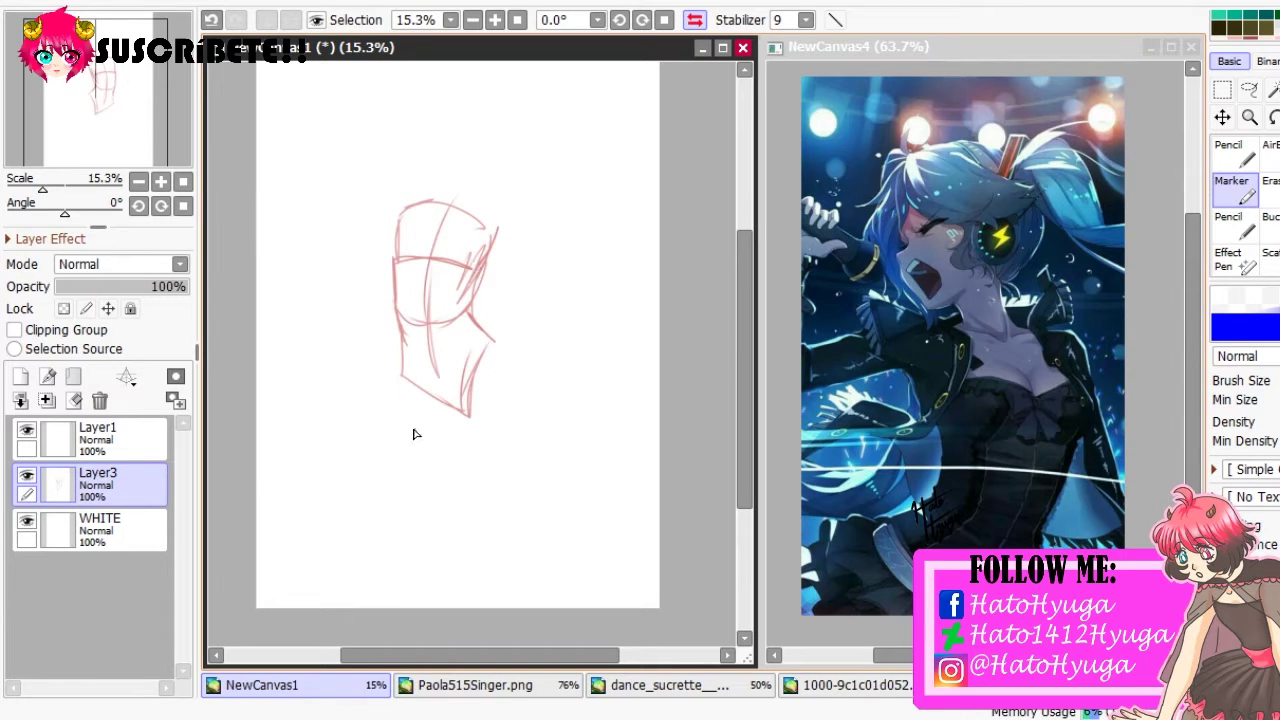
pyautogui.press('h')
pyautogui.click(694, 19)
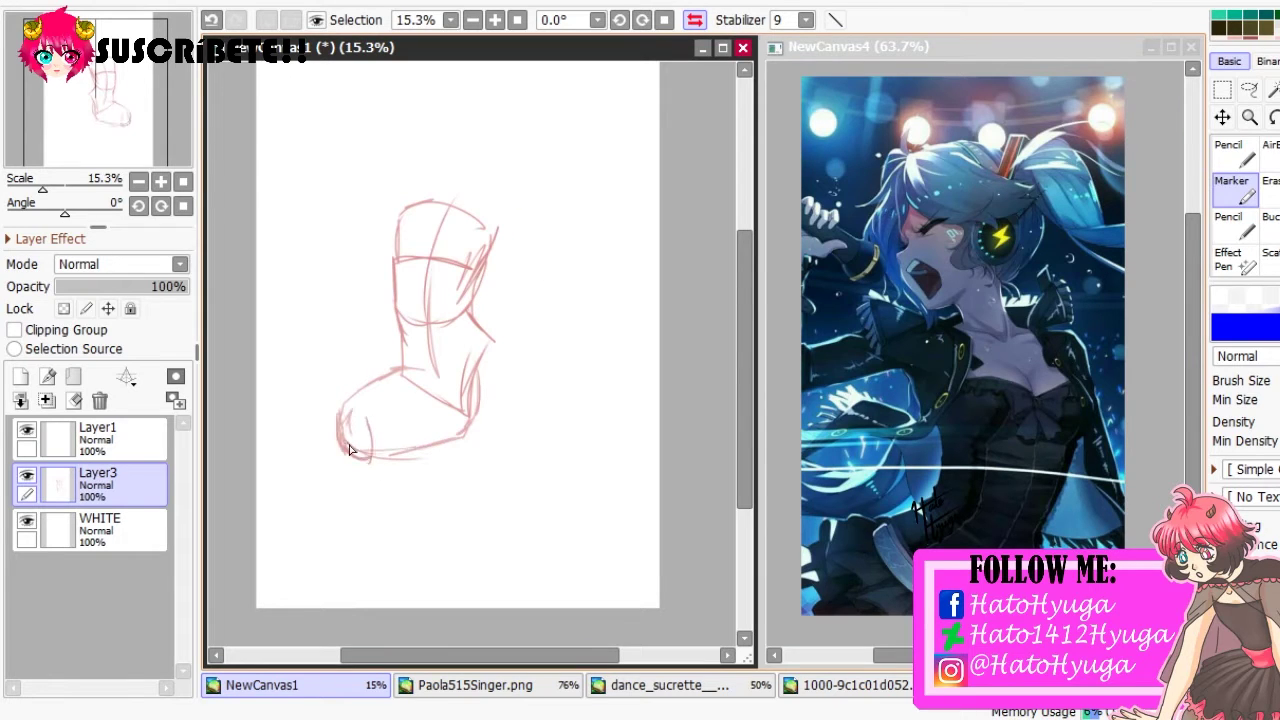
# Sketch the front leg on Layer3 with the raised knee and both contours of the shin running down from it
pyautogui.hotkey('ctrl', 'z')
pyautogui.moveTo(362, 491); pyautogui.dragTo(338, 441)
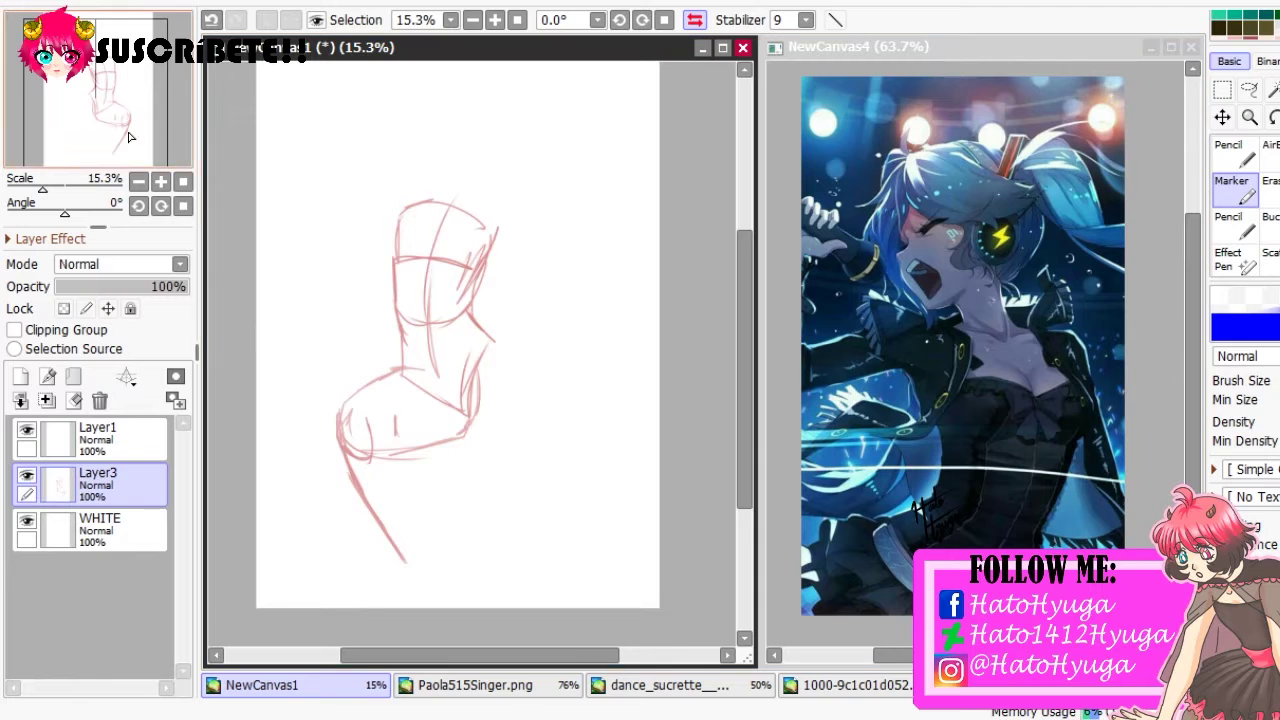
pyautogui.scroll(2, 366, 440)
pyautogui.moveTo(455, 312); pyautogui.dragTo(420, 468)
pyautogui.moveTo(360, 346); pyautogui.dragTo(430, 514)
pyautogui.moveTo(432, 338); pyautogui.dragTo(478, 534)
# Sketch the rear leg's thigh as a long curved shape from the hip down to a rounded knee
pyautogui.press('h')
pyautogui.moveTo(392, 268); pyautogui.dragTo(338, 362)
pyautogui.moveTo(394, 266)
pyautogui.mouseDown()
pyautogui.moveTo(351, 322)
pyautogui.moveTo(343, 400)
pyautogui.mouseUp()
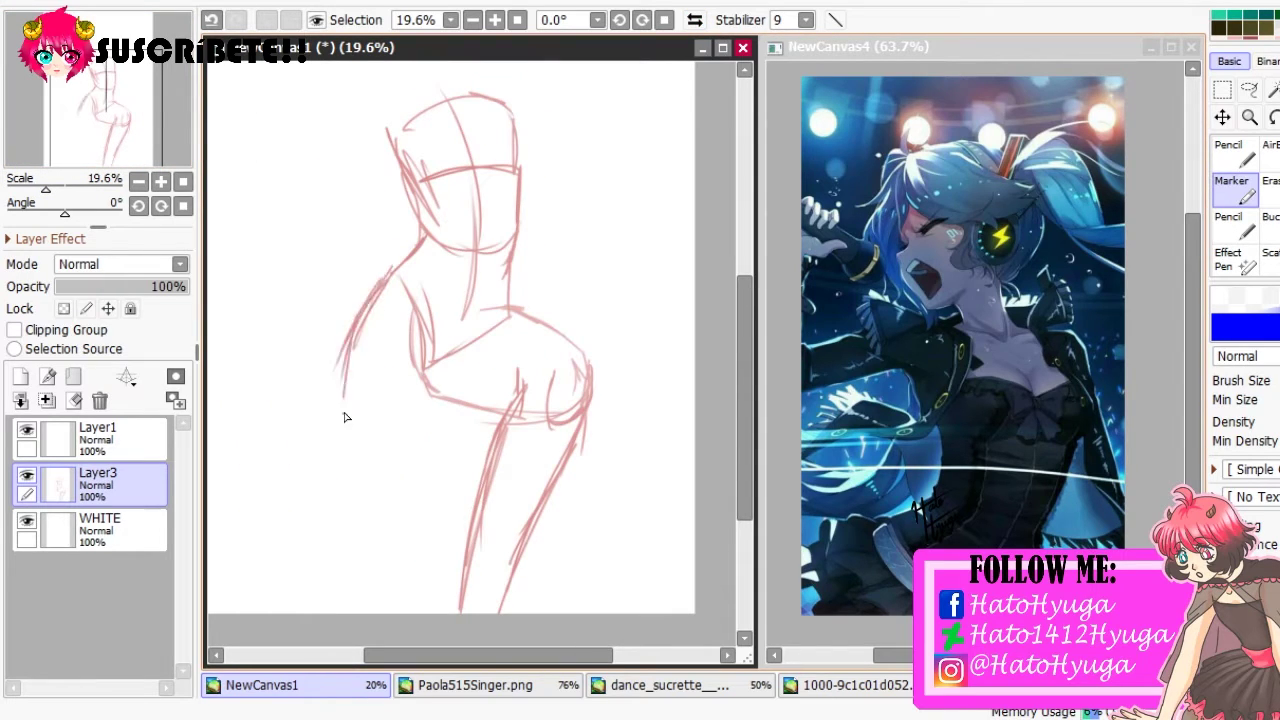
pyautogui.moveTo(352, 336); pyautogui.dragTo(346, 528)
pyautogui.moveTo(344, 362); pyautogui.dragTo(338, 440)
pyautogui.moveTo(432, 374); pyautogui.dragTo(384, 560)
pyautogui.moveTo(342, 520); pyautogui.dragTo(382, 558)
pyautogui.click(694, 22)
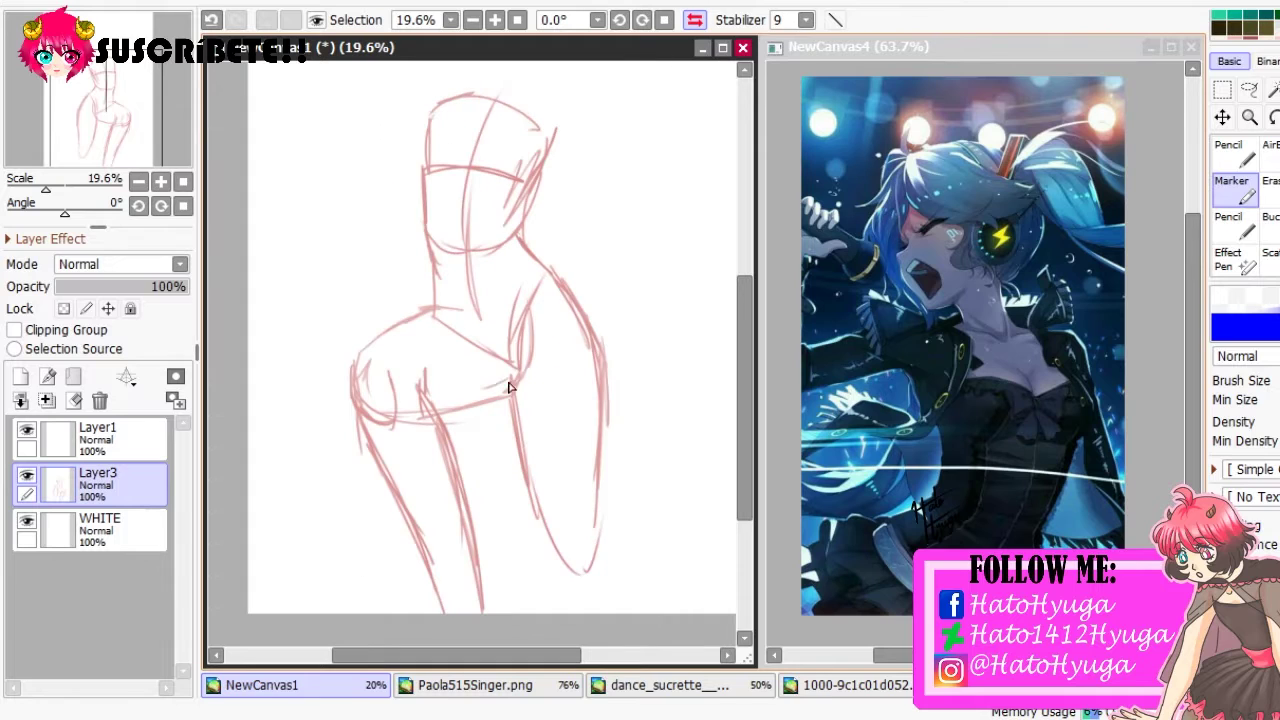
# Reinforce the underside of the front thigh at the crotch and the thigh's upper contour toward the knee
pyautogui.moveTo(528, 344); pyautogui.dragTo(512, 392)
pyautogui.moveTo(432, 406); pyautogui.dragTo(515, 378)
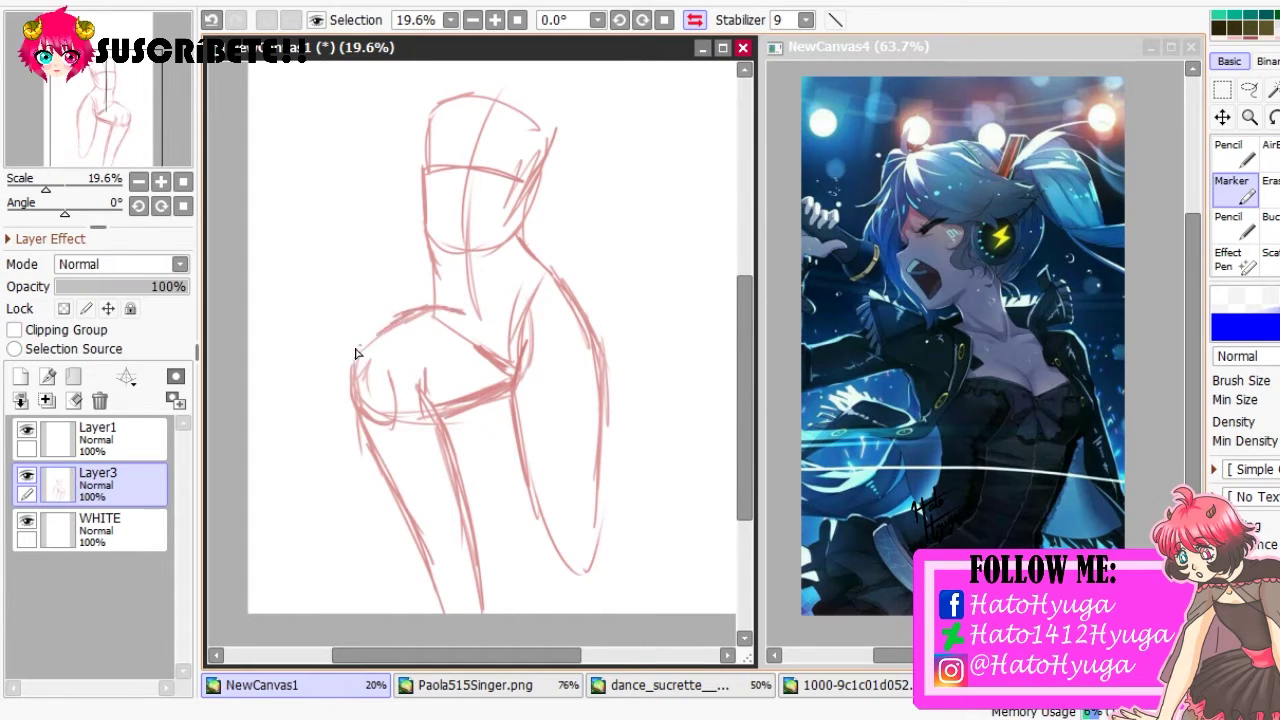
pyautogui.moveTo(355, 352); pyautogui.dragTo(398, 314)
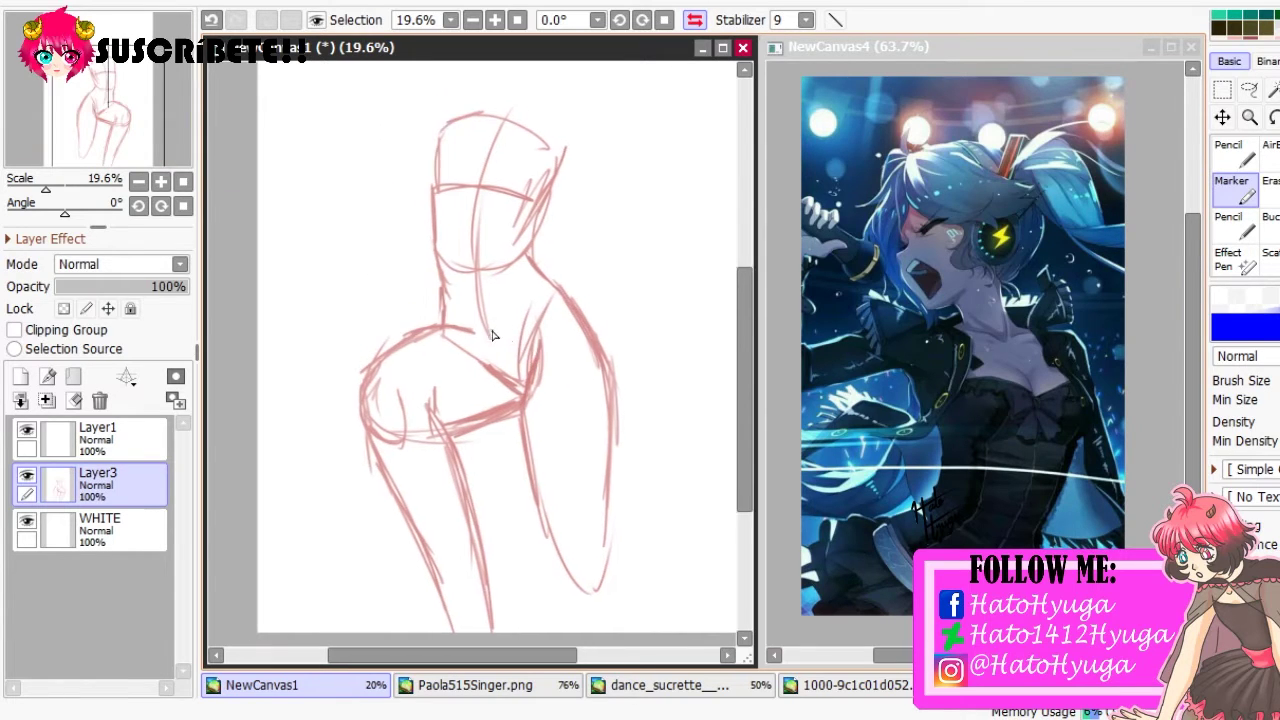
# Sketch the rear leg's kneeling lower part, with a knee circle and the calf extending back to the ankle
pyautogui.moveTo(491, 334); pyautogui.dragTo(426, 234)
pyautogui.moveTo(549, 406); pyautogui.dragTo(600, 435)
pyautogui.moveTo(537, 414); pyautogui.dragTo(527, 470)
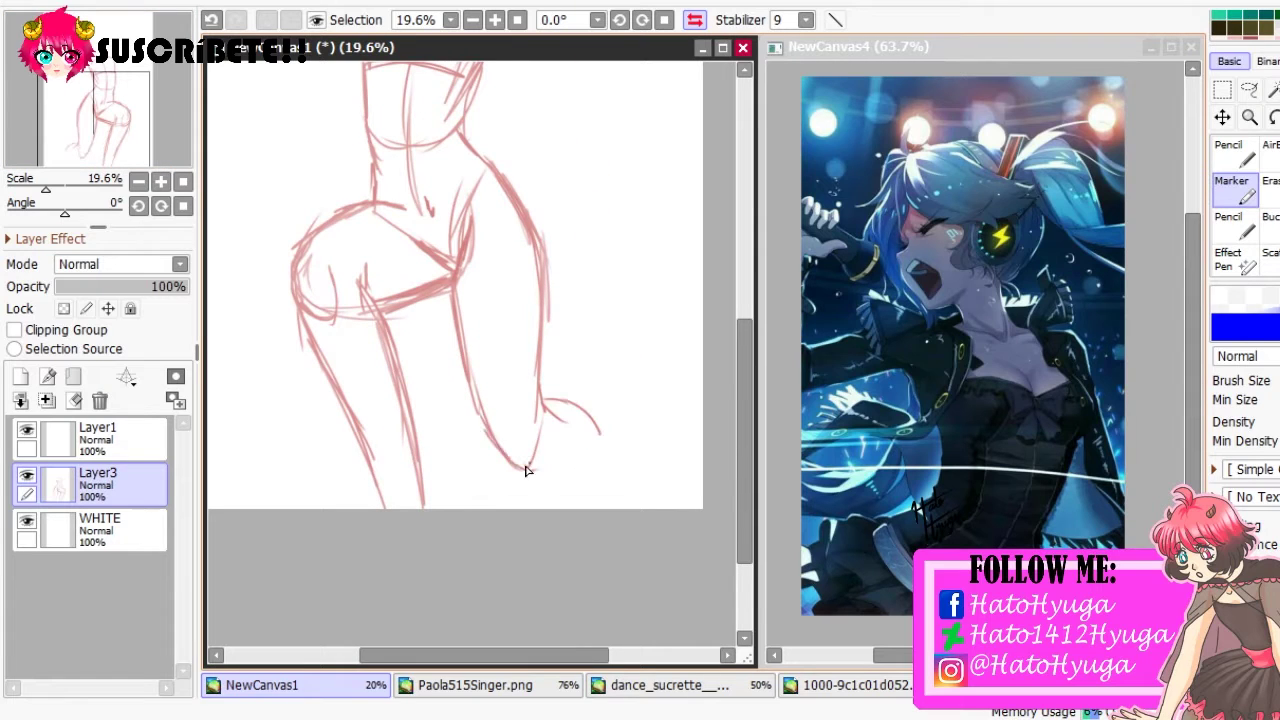
pyautogui.moveTo(606, 446); pyautogui.dragTo(560, 408)
pyautogui.press('h')
pyautogui.moveTo(330, 438); pyautogui.dragTo(304, 474)
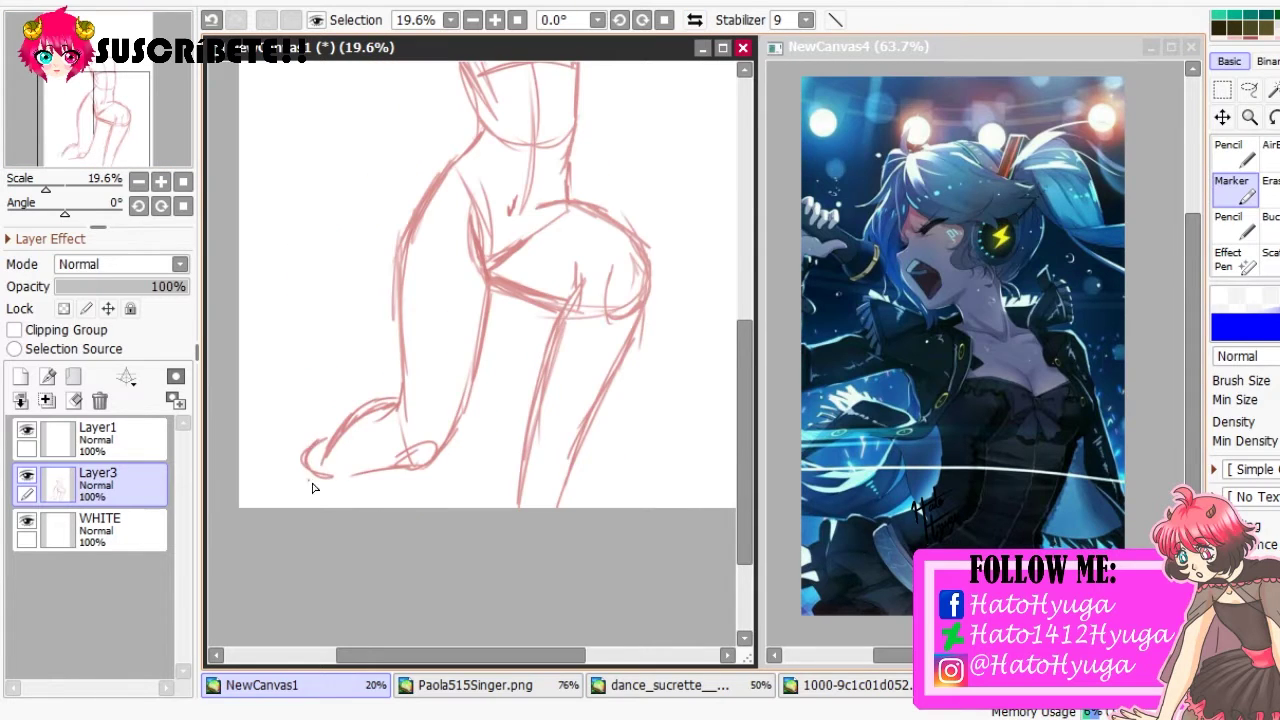
pyautogui.press('h')
# Lasso the rear lower leg and rotate it with Free Transform to raise the calf slightly, then deselect it
pyautogui.press('l')
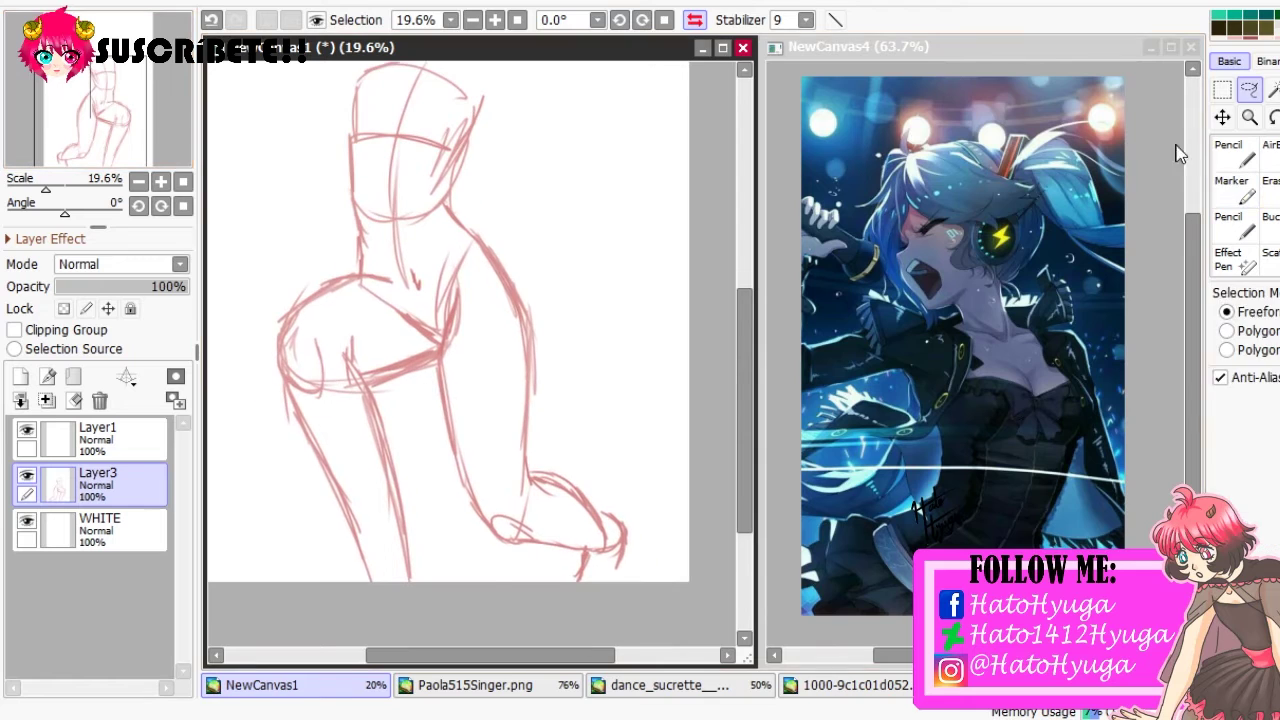
pyautogui.moveTo(541, 443)
pyautogui.mouseDown()
pyautogui.moveTo(643, 452)
pyautogui.moveTo(600, 440)
pyautogui.moveTo(600, 371)
pyautogui.mouseUp()
pyautogui.hotkey('ctrl', 't')
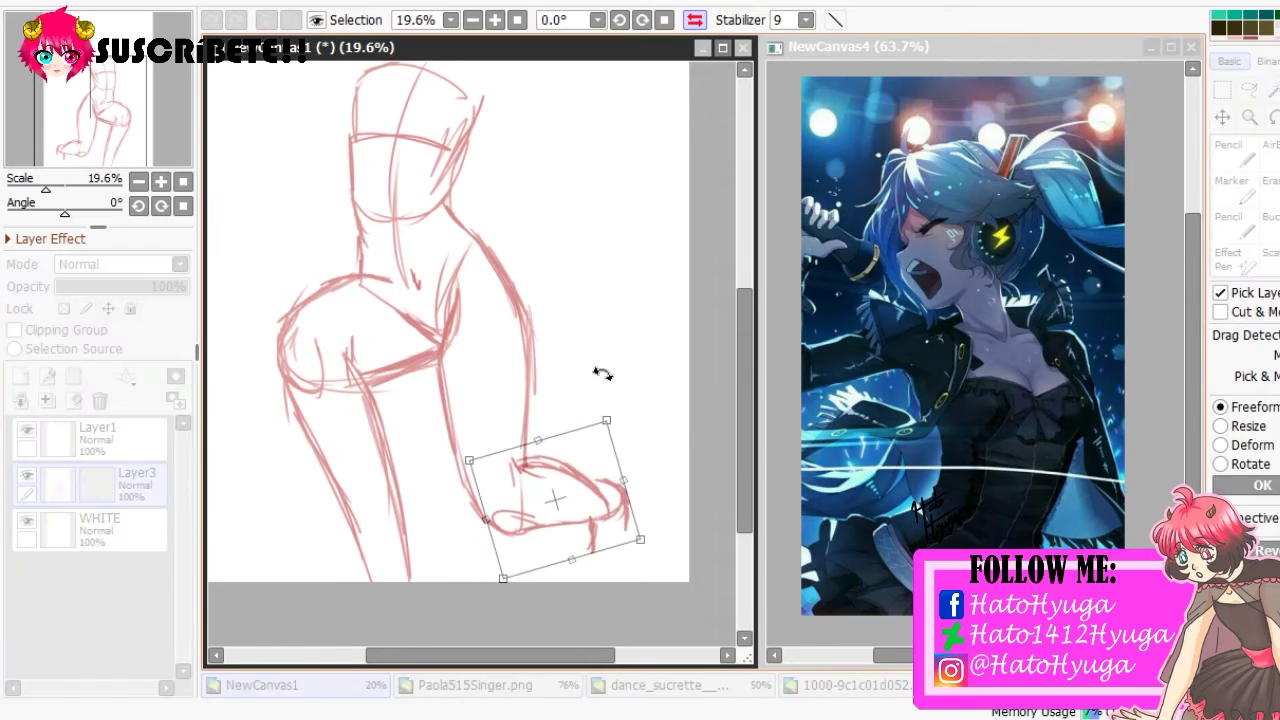
pyautogui.press('Return')
pyautogui.hotkey('ctrl', 'd')
# Erase stray lines around the rear knee and torso, and redraw the side contours of the torso more firmly
pyautogui.press('e')
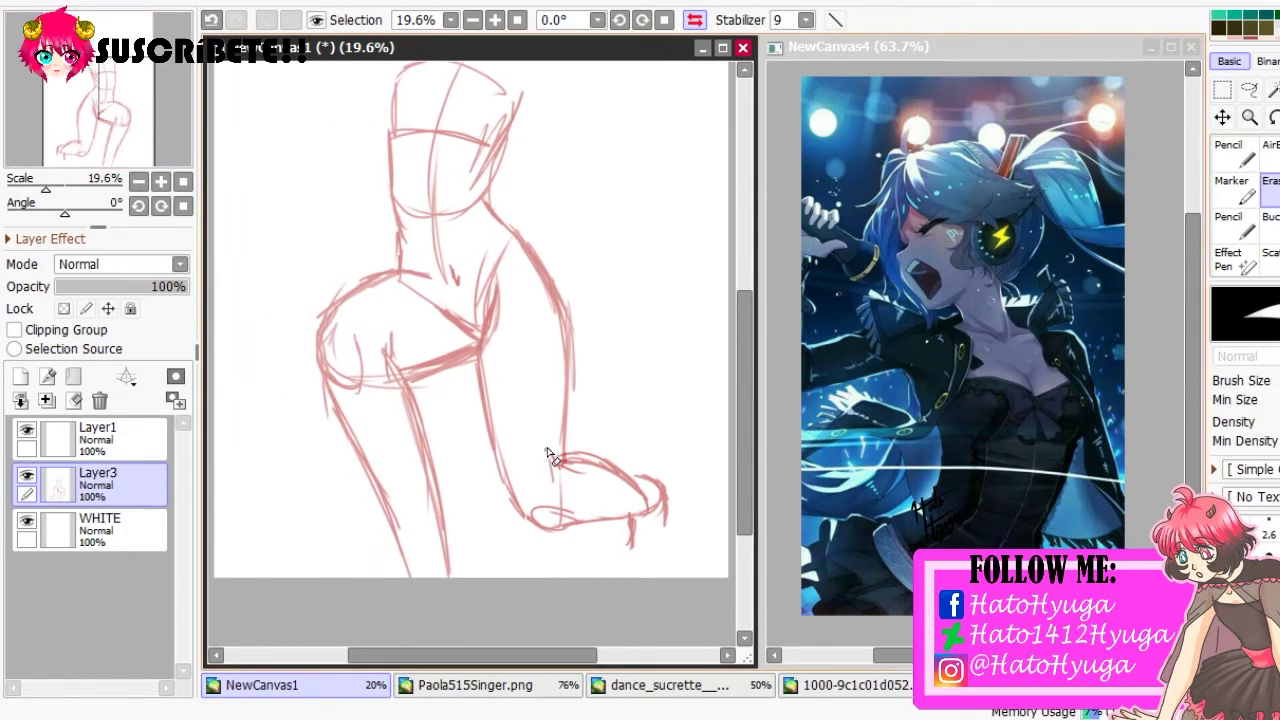
pyautogui.press('b')
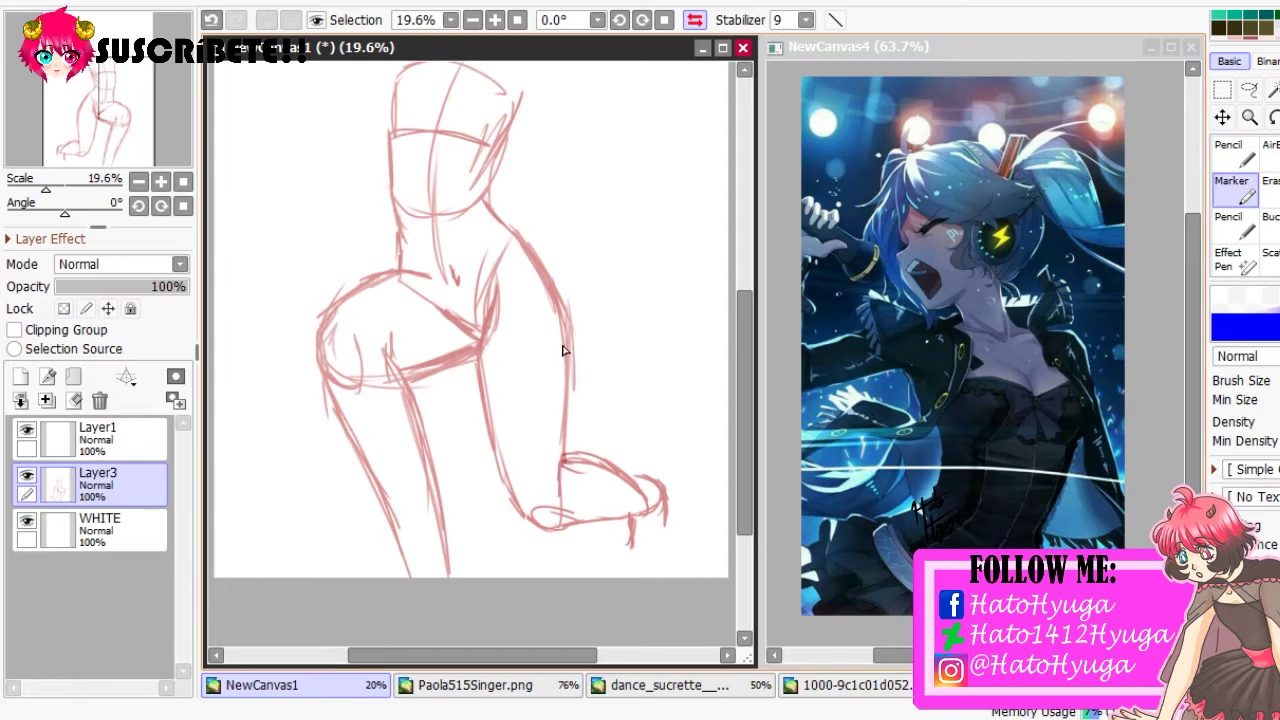
pyautogui.scroll(2, 402, 236)
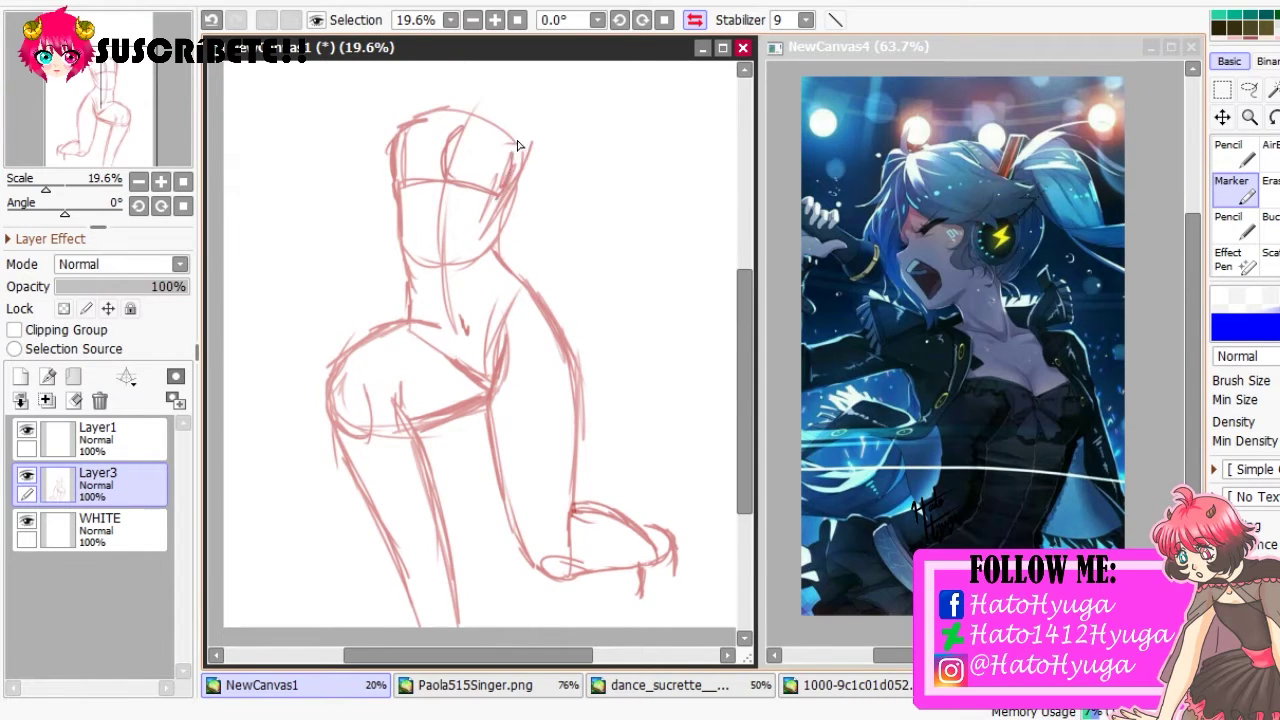
pyautogui.press('e')
pyautogui.moveTo(530, 210)
pyautogui.mouseDown()
pyautogui.moveTo(528, 170)
pyautogui.moveTo(508, 243)
pyautogui.mouseUp()
pyautogui.press('b')
pyautogui.moveTo(396, 208); pyautogui.dragTo(409, 280)
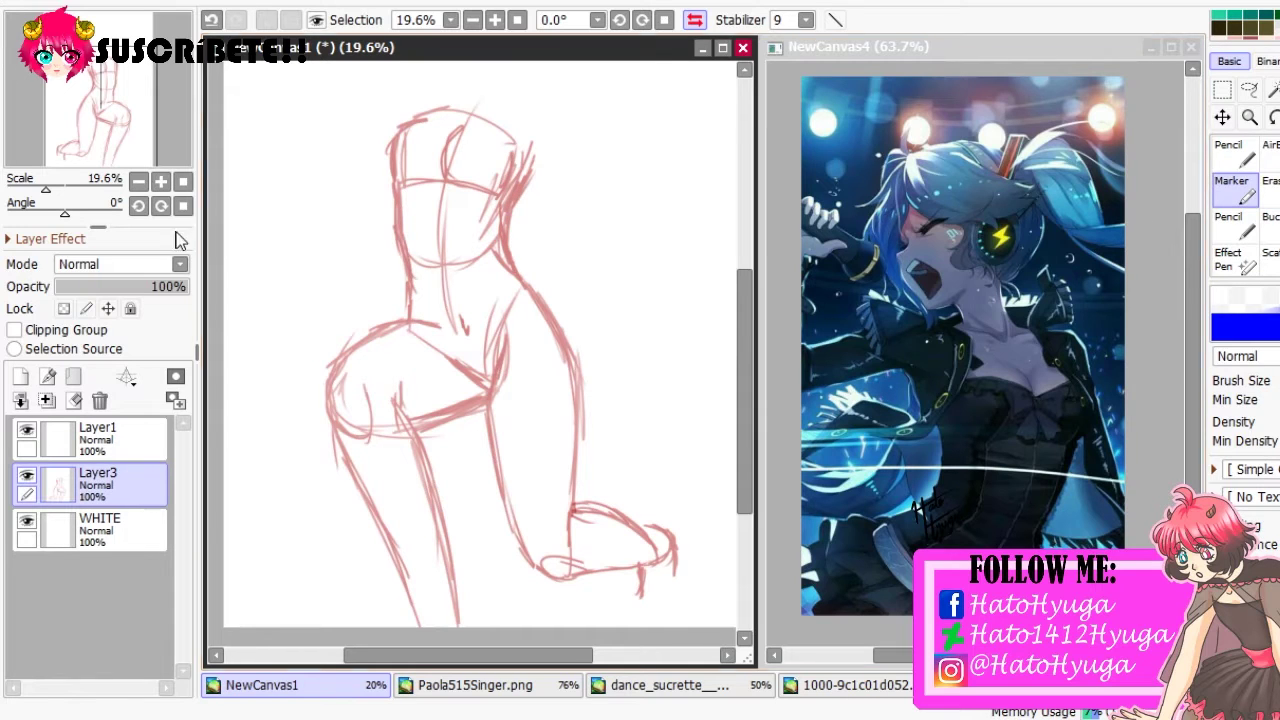
# Rotate the whole body sketch slightly clockwise with Free Transform so the front shin stands more upright
pyautogui.press('e')
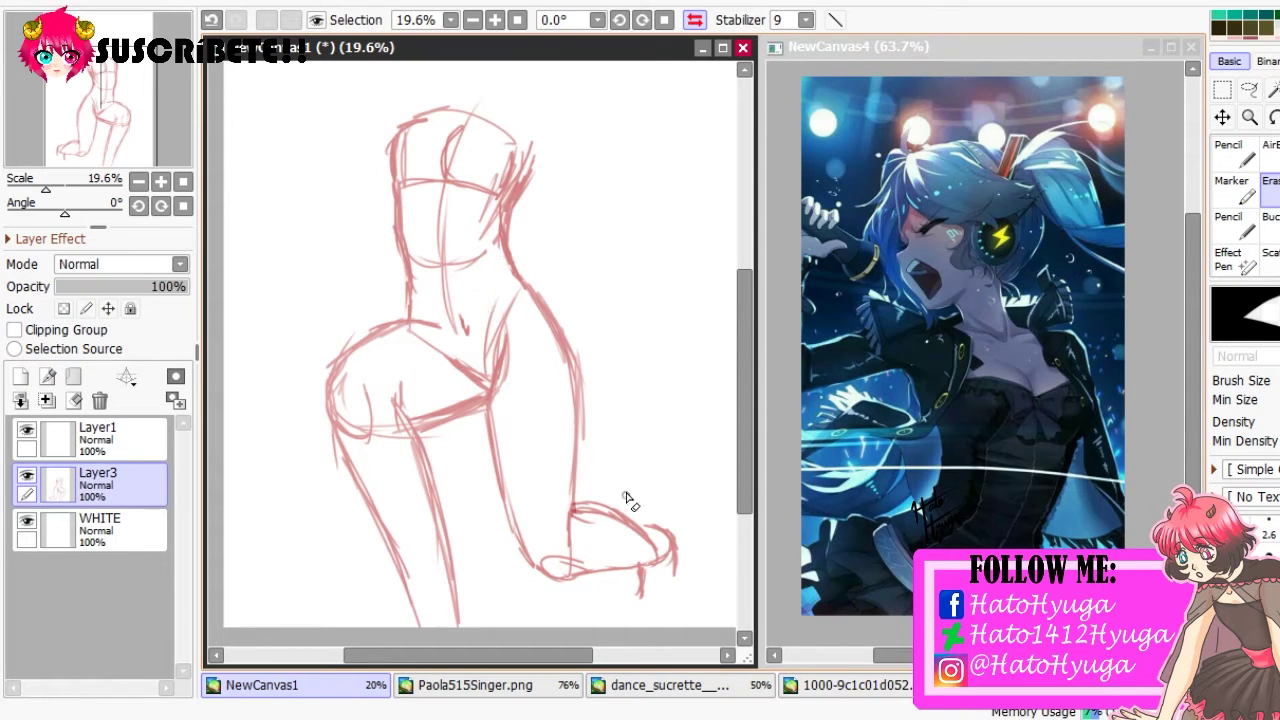
pyautogui.hotkey('ctrl', 't')
pyautogui.moveTo(612, 458)
pyautogui.mouseDown()
pyautogui.moveTo(600, 171)
pyautogui.moveTo(209, 157)
pyautogui.mouseUp()
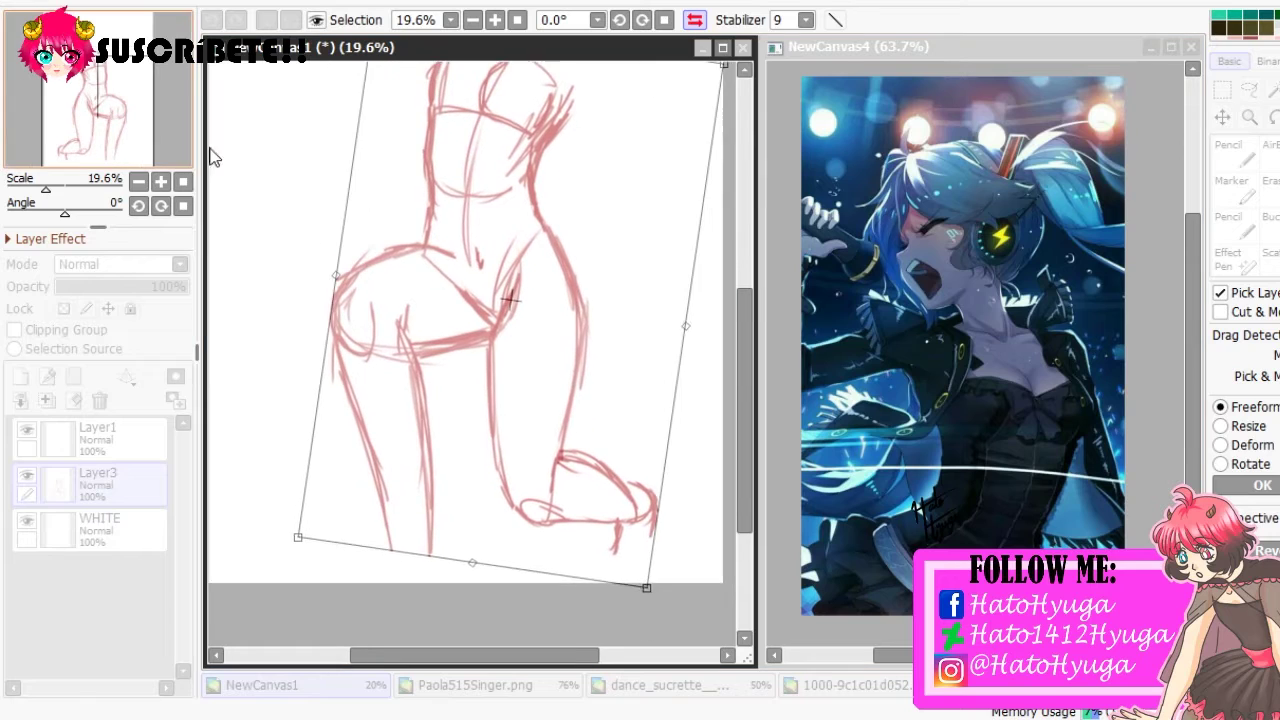
pyautogui.press('Return')
# Sketch the front leg's ankle and foot plus the rear foot, and add a round shoulder joint to the torso
pyautogui.press('b')
pyautogui.moveTo(412, 512)
pyautogui.mouseDown()
pyautogui.moveTo(425, 540)
pyautogui.moveTo(350, 552)
pyautogui.mouseUp()
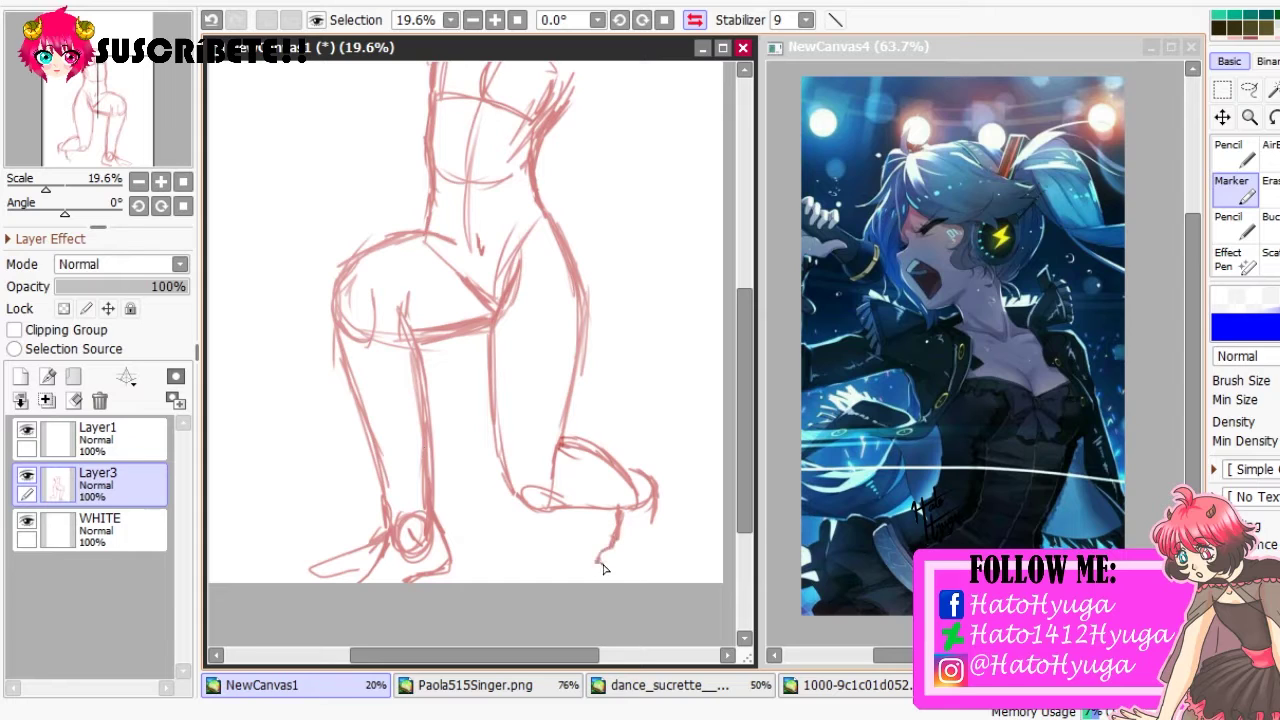
pyautogui.scroll(3, 573, 548)
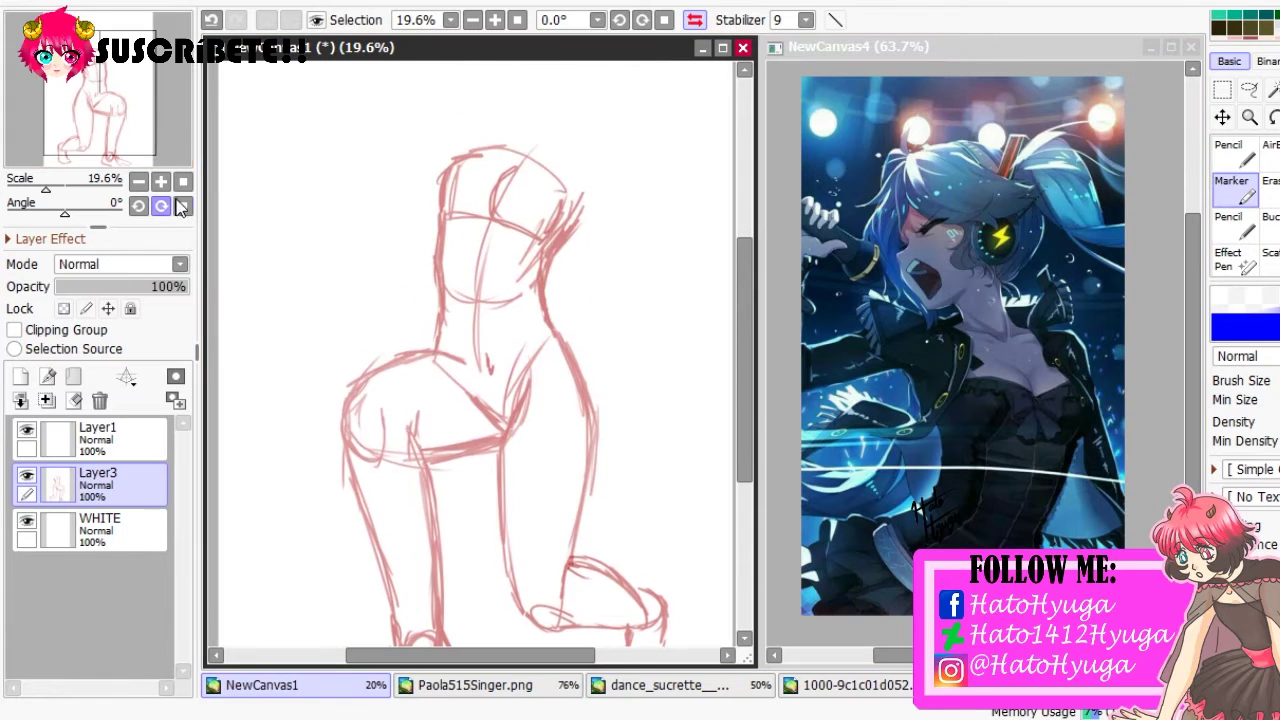
pyautogui.hotkey('ctrl', '-')
pyautogui.hotkey('ctrl', '+')
pyautogui.moveTo(548, 200); pyautogui.dragTo(550, 204)
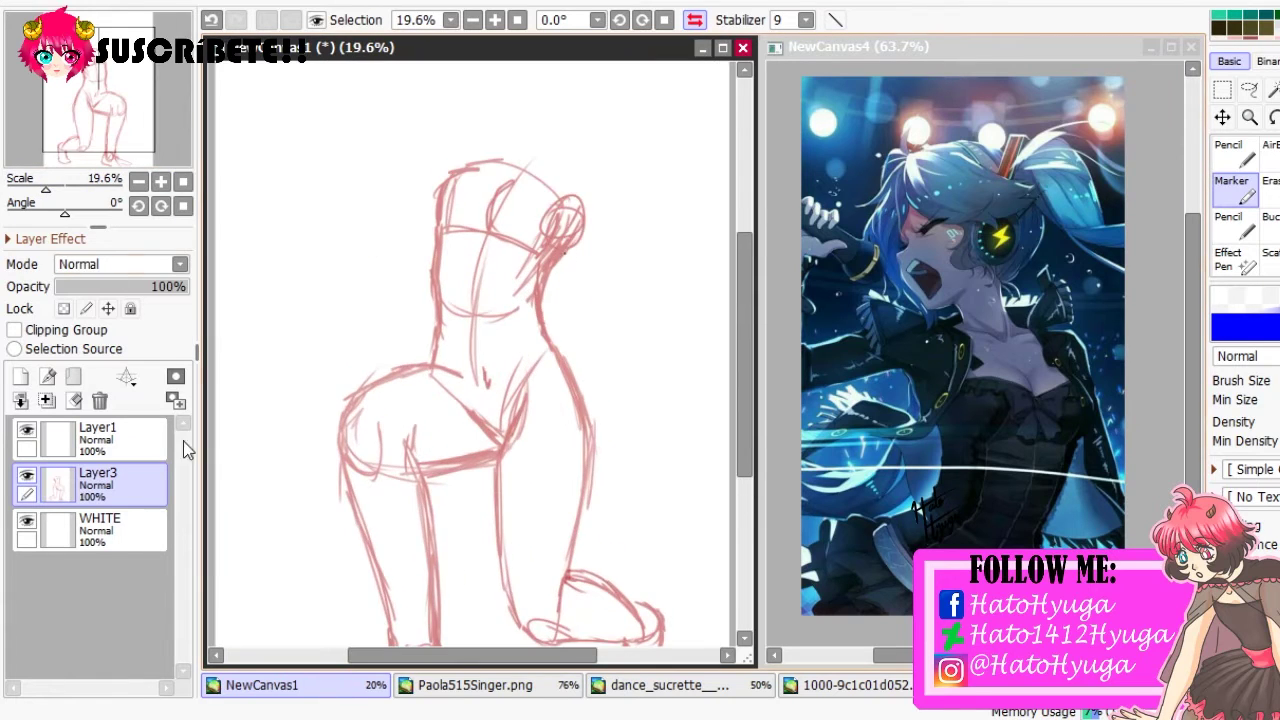
# Scale down the whole body sketch with Free Transform and move it up so the feet clear the page's lower edge
pyautogui.moveTo(104, 100); pyautogui.dragTo(110, 82)
pyautogui.scroll(-3, 110, 82)
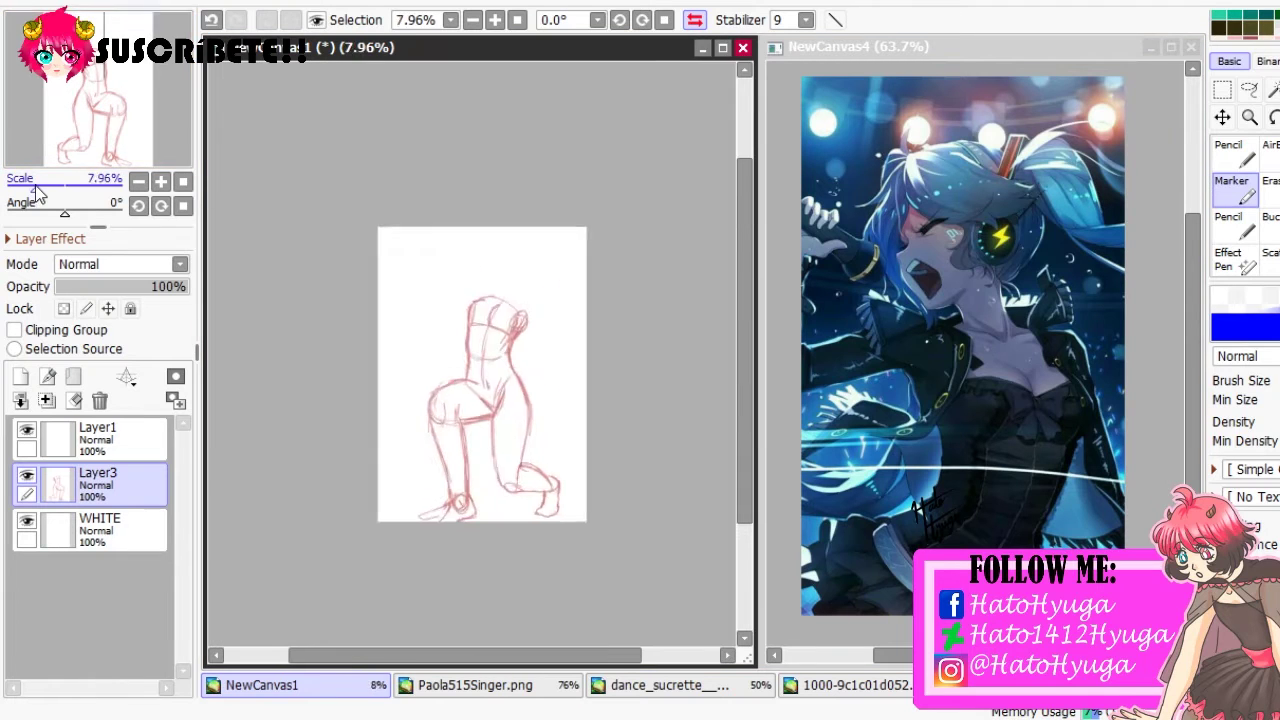
pyautogui.scroll(1, 171, 250)
pyautogui.scroll(2, 171, 250)
pyautogui.hotkey('ctrl', 't')
pyautogui.moveTo(646, 598); pyautogui.dragTo(615, 530)
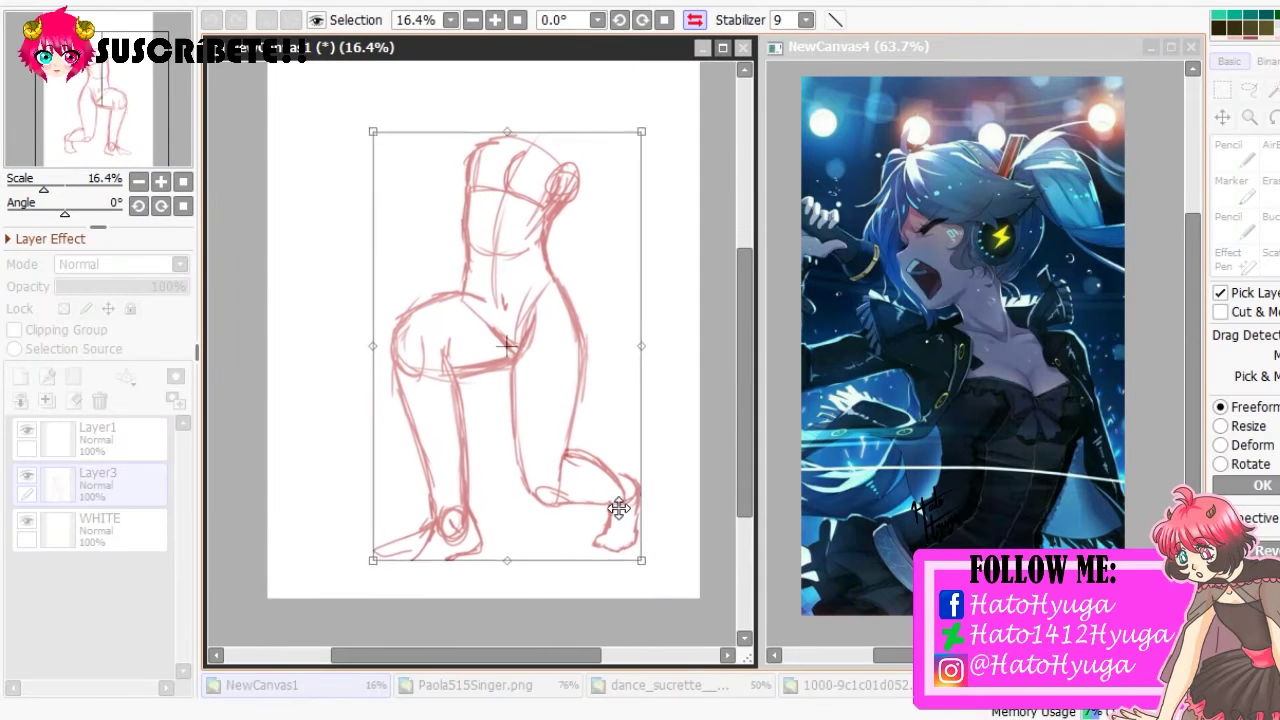
pyautogui.press('Return')
# Redraw the front foot lower and firm up the knee and shin, erasing the old foot and surplus shin lines
pyautogui.moveTo(383, 572); pyautogui.dragTo(468, 540)
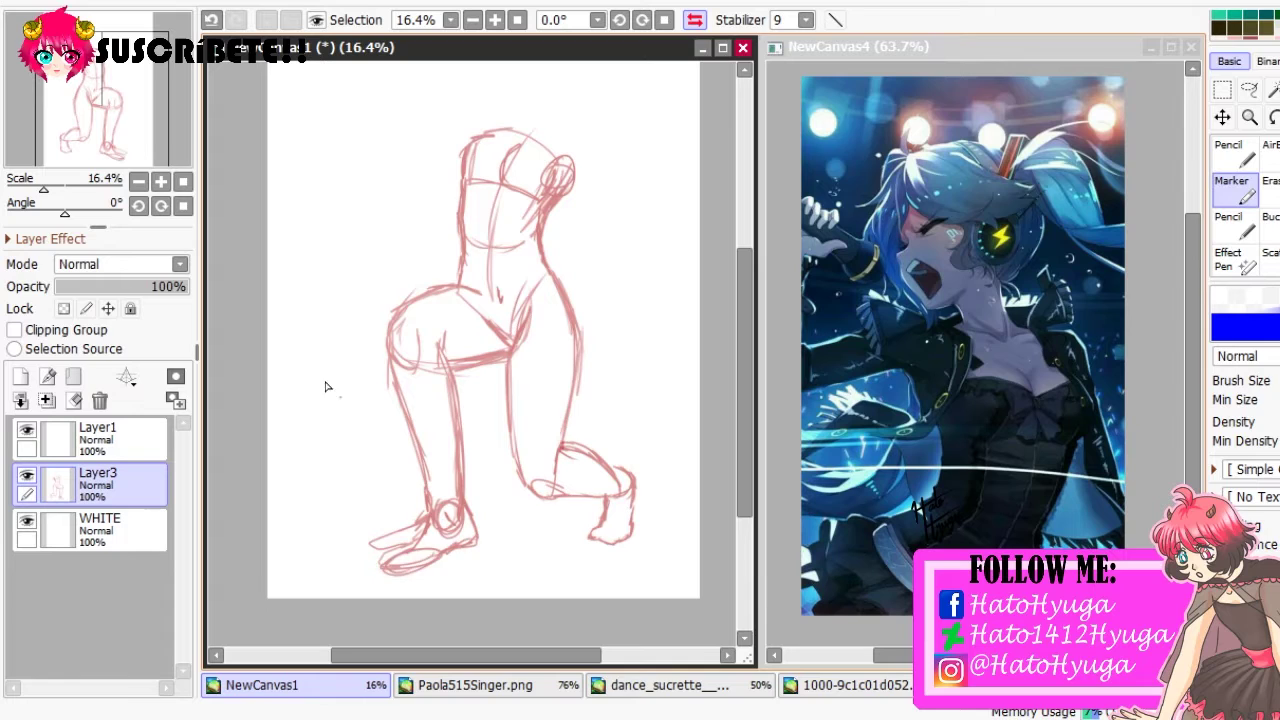
pyautogui.moveTo(387, 355)
pyautogui.mouseDown()
pyautogui.moveTo(379, 400)
pyautogui.moveTo(410, 468)
pyautogui.mouseUp()
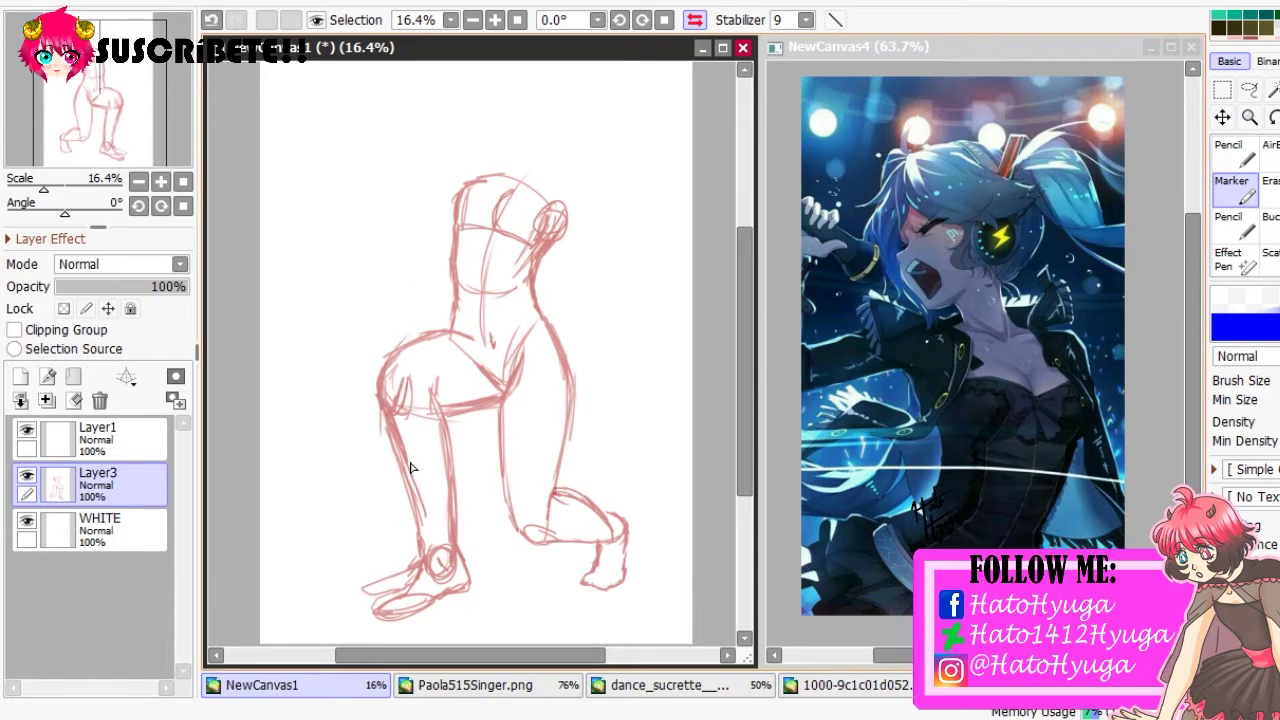
pyautogui.press('e')
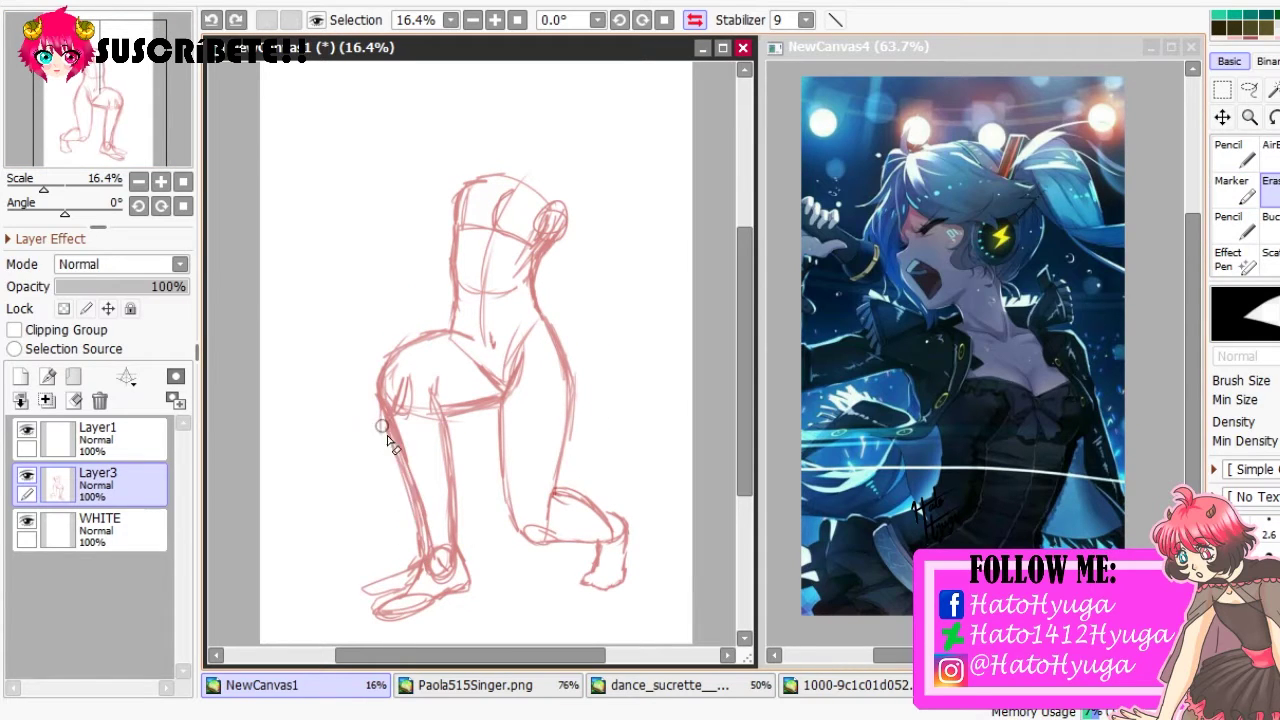
pyautogui.moveTo(420, 560); pyautogui.dragTo(385, 597)
pyautogui.press('b')
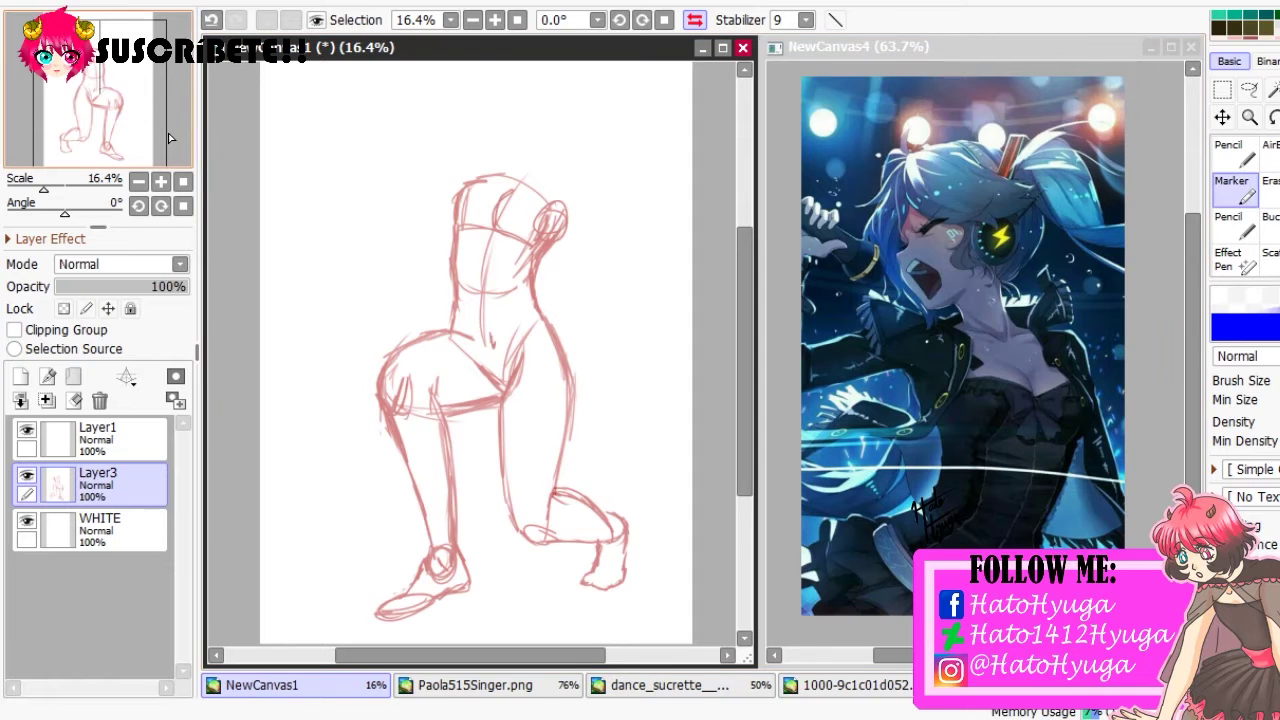
# Sketch a long green diagonal pole across the torso on Layer1 and erase its rough outer strokes
pyautogui.moveTo(43, 188); pyautogui.dragTo(40, 188)
pyautogui.click(97, 437)
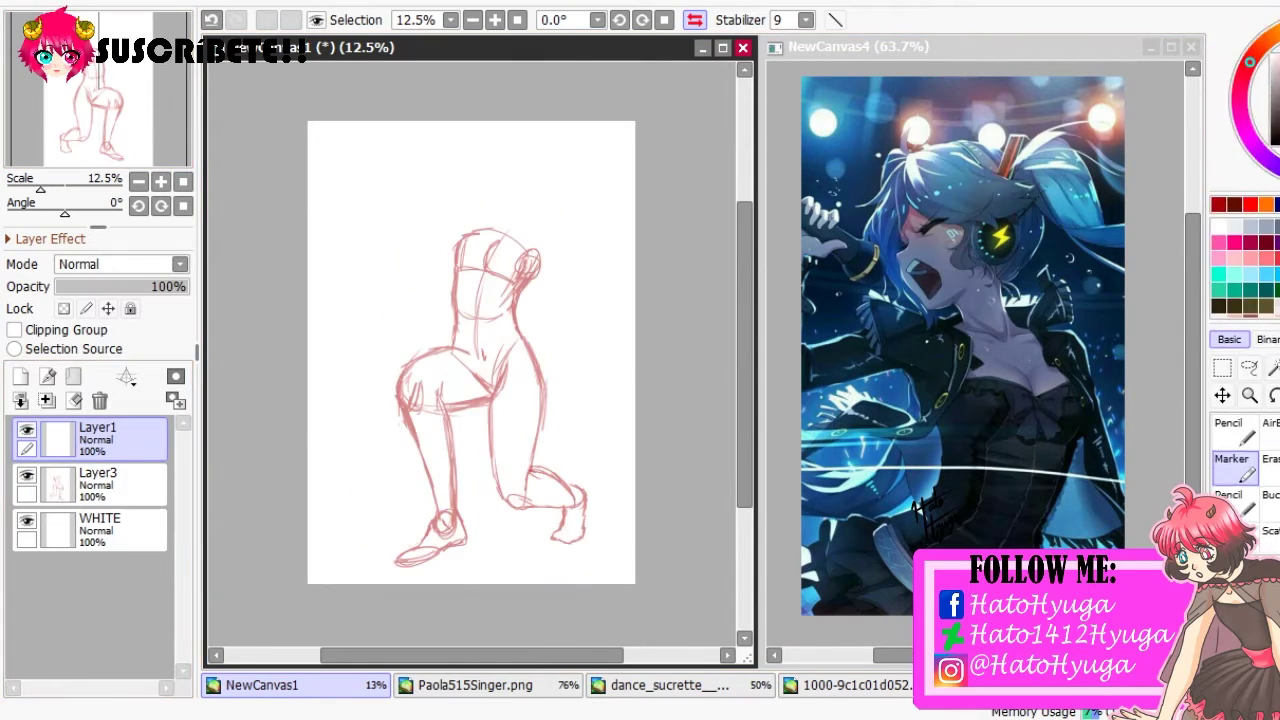
pyautogui.click(695, 19)
pyautogui.moveTo(350, 390); pyautogui.dragTo(527, 273)
pyautogui.moveTo(598, 219); pyautogui.dragTo(332, 404)
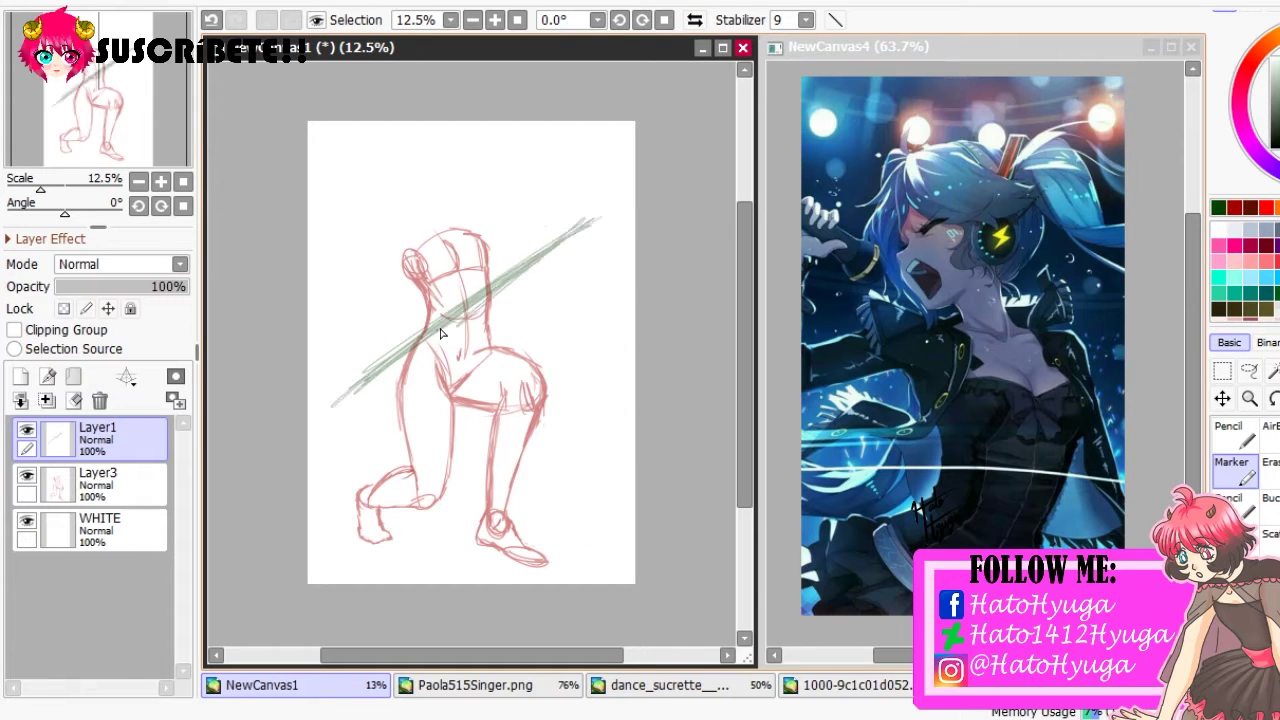
pyautogui.press('e')
pyautogui.moveTo(413, 332); pyautogui.dragTo(338, 400)
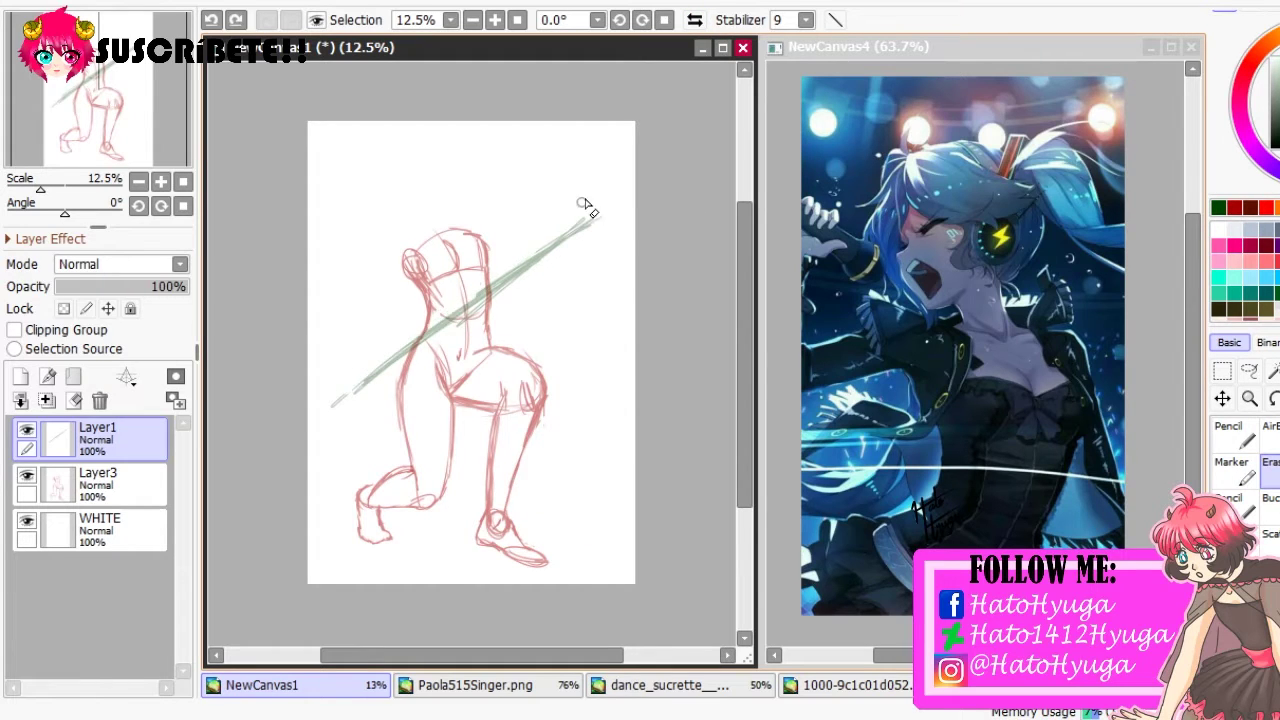
# Sketch the hand gripping the pole beside the hip and the bent arm joining it to the shoulder circle
pyautogui.press('b')
pyautogui.click(695, 19)
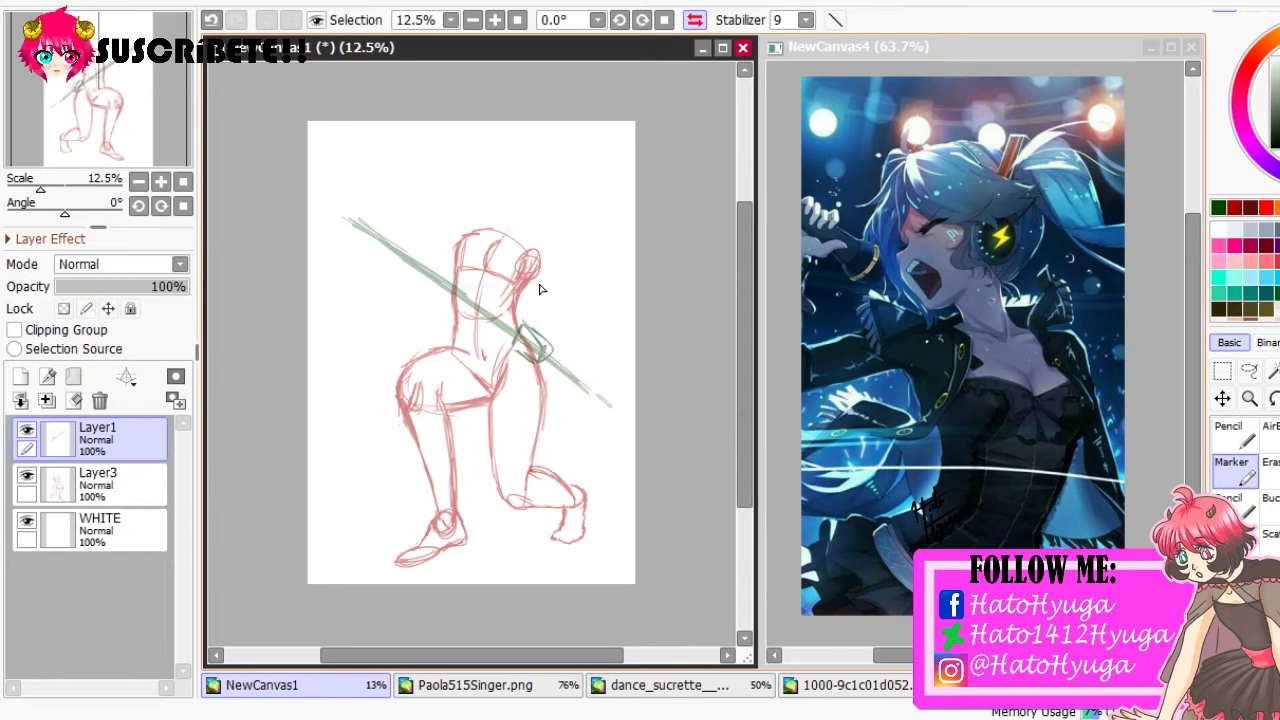
pyautogui.moveTo(530, 262); pyautogui.dragTo(548, 333)
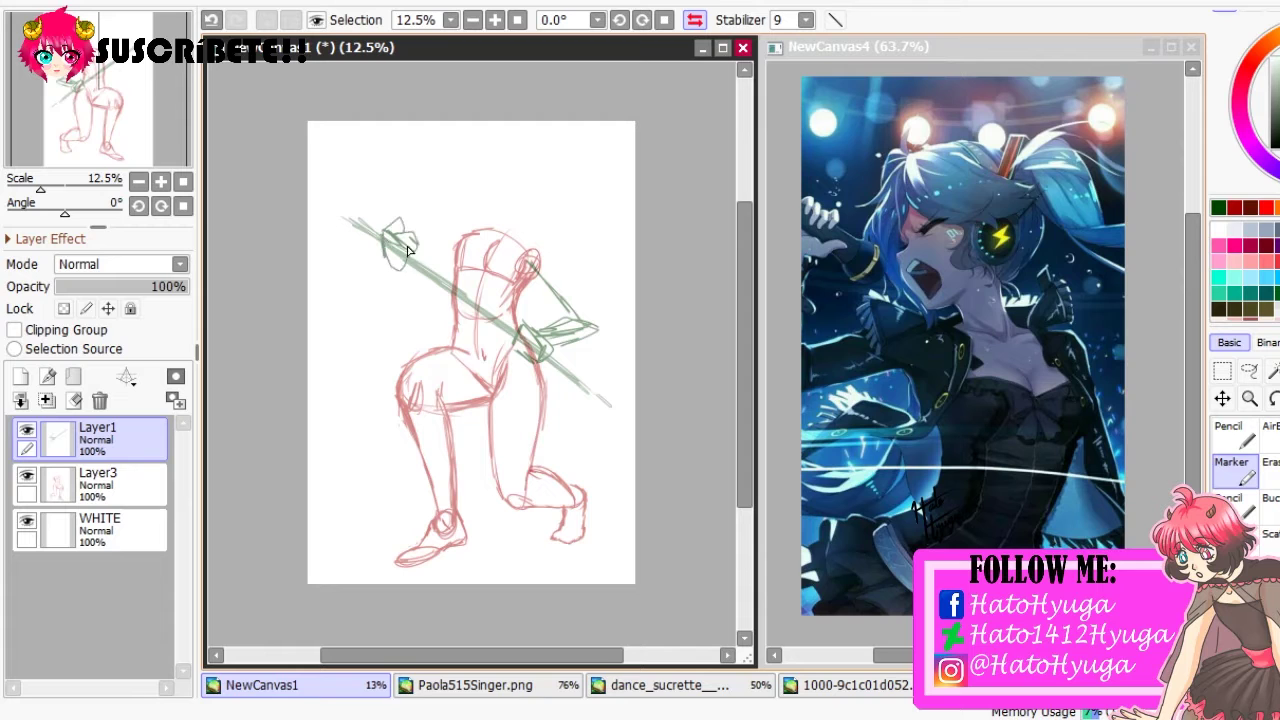
# Select the second hand near the pole's upper end and make it slightly smaller with Free Transform
pyautogui.press('m')
pyautogui.moveTo(374, 217)
pyautogui.mouseDown()
pyautogui.moveTo(420, 268)
pyautogui.moveTo(438, 318)
pyautogui.mouseUp()
pyautogui.hotkey('ctrl', 't')
pyautogui.press('Return')
pyautogui.press('b')
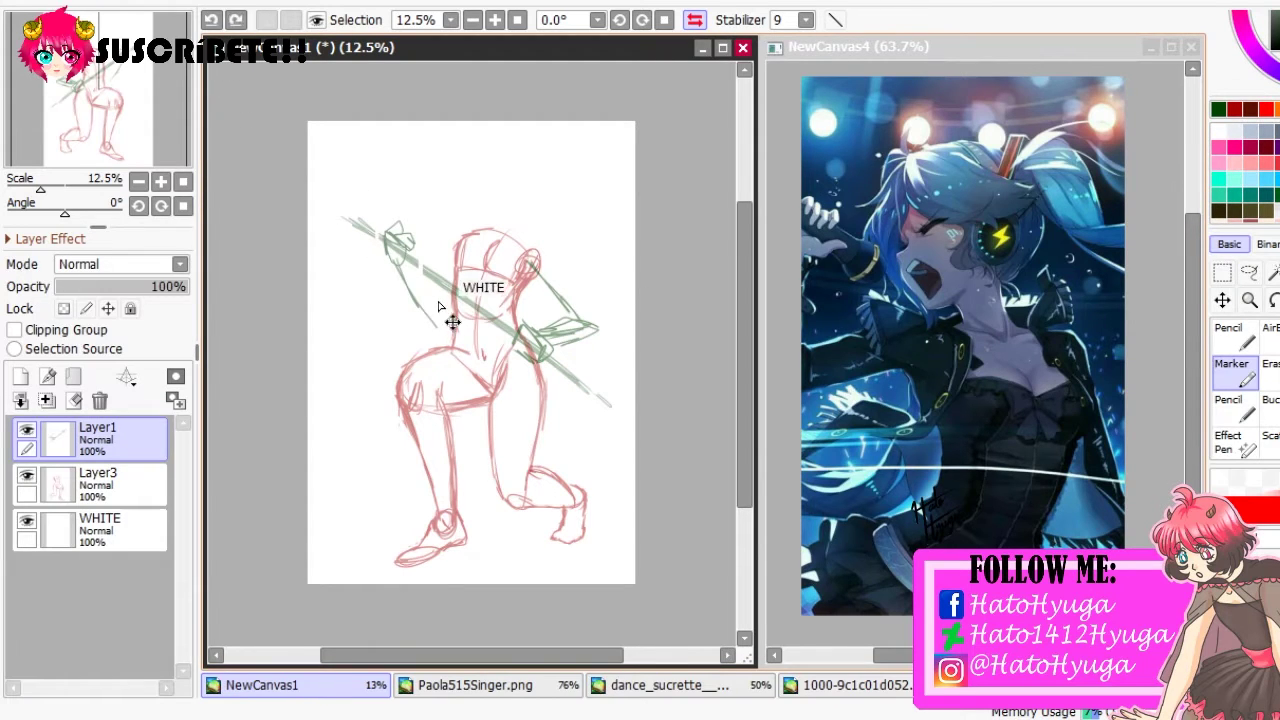
# Sketch the bent arm joining the upper hand to the torso and a rounded microphone head beyond the pole's upper end
pyautogui.hotkey('ctrl', 'z')
pyautogui.moveTo(390, 268); pyautogui.dragTo(443, 304)
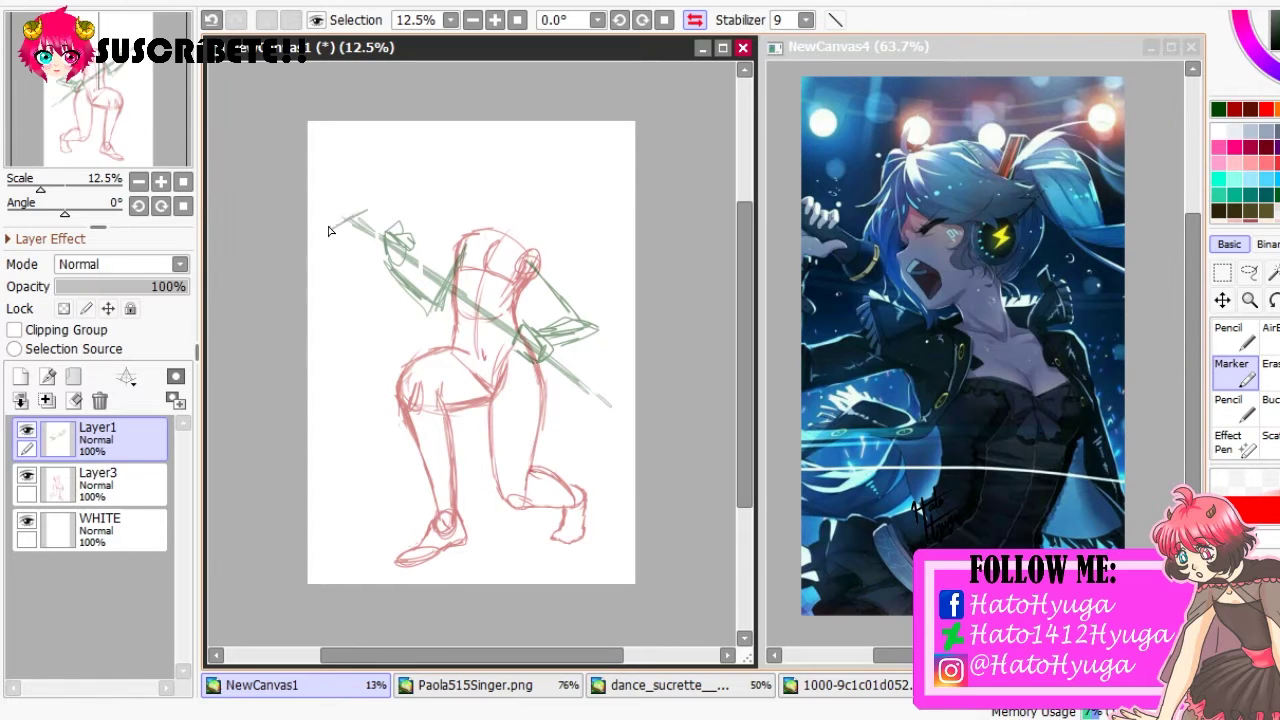
pyautogui.hotkey('ctrl', 'z')
pyautogui.moveTo(395, 238); pyautogui.dragTo(333, 210)
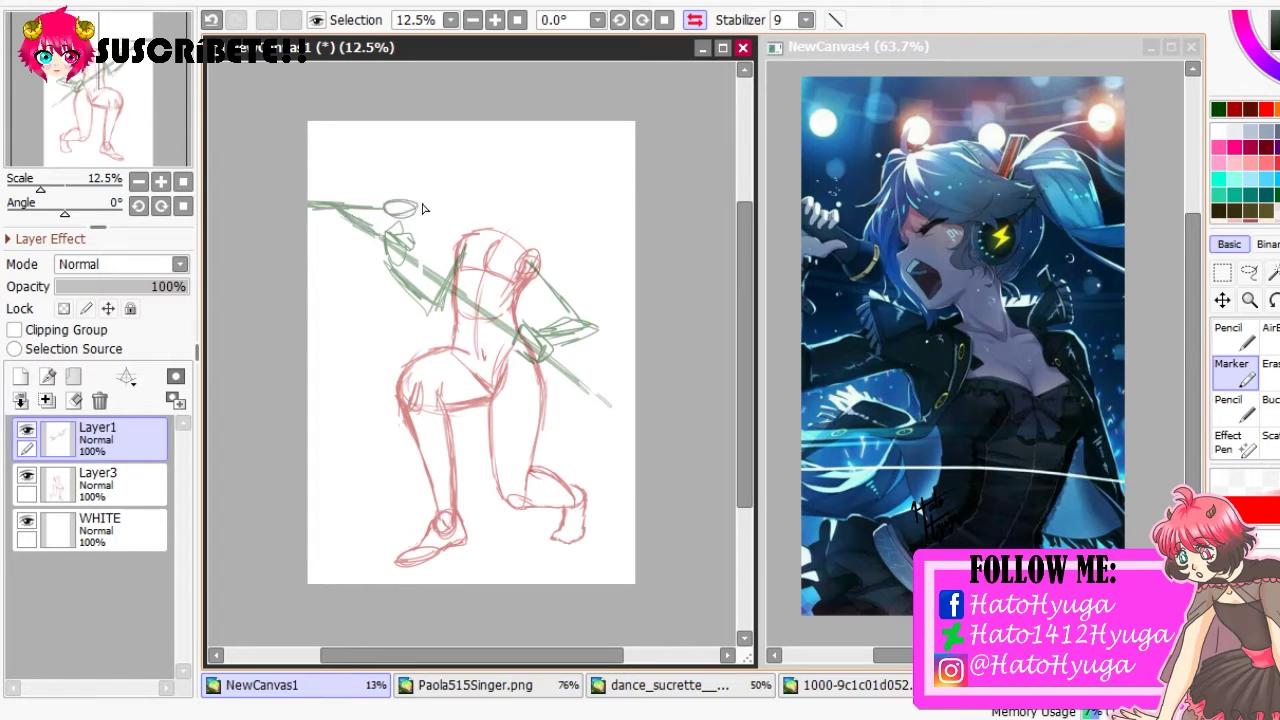
pyautogui.hotkey('ctrl', 'z')
pyautogui.moveTo(410, 220); pyautogui.dragTo(389, 198)
pyautogui.moveTo(412, 236)
pyautogui.mouseDown()
pyautogui.moveTo(432, 214)
pyautogui.moveTo(393, 190)
pyautogui.mouseUp()
# Sketch the head in red on Layer3 above the torso, with face guidelines, an open mouth and a pointed chin
pyautogui.click(97, 480)
pyautogui.moveTo(466, 152)
pyautogui.mouseDown()
pyautogui.moveTo(497, 165)
pyautogui.moveTo(503, 226)
pyautogui.moveTo(486, 170)
pyautogui.moveTo(500, 222)
pyautogui.moveTo(486, 223)
pyautogui.mouseUp()
pyautogui.hotkey('ctrl', 'z')
pyautogui.hotkey('ctrl', 'z')
pyautogui.moveTo(40, 188); pyautogui.dragTo(62, 188)
pyautogui.moveTo(371, 129)
pyautogui.mouseDown()
pyautogui.moveTo(366, 182)
pyautogui.moveTo(432, 231)
pyautogui.moveTo(486, 190)
pyautogui.mouseUp()
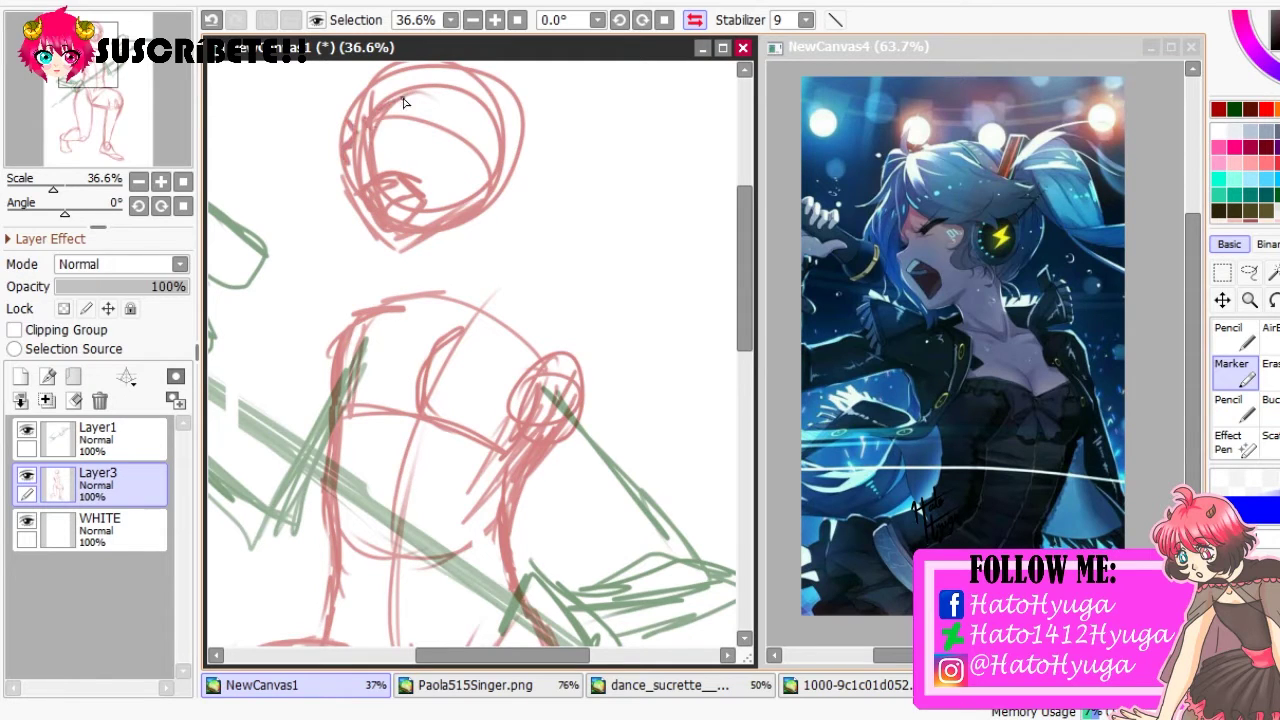
pyautogui.moveTo(333, 163); pyautogui.dragTo(375, 78)
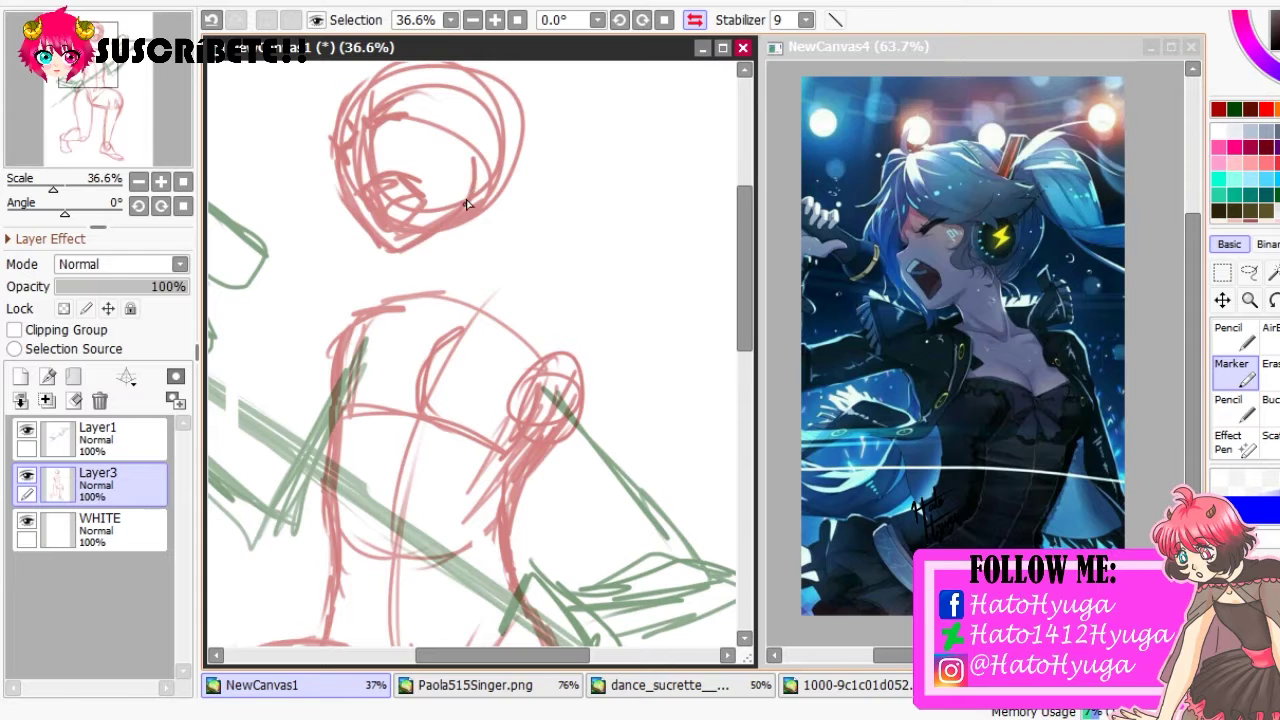
# Select the head and rotate it with Free Transform so the face tilts back and upward
pyautogui.press('m')
pyautogui.scroll(2, 470, 350)
pyautogui.moveTo(280, 157); pyautogui.dragTo(586, 366)
pyautogui.hotkey('ctrl', 't')
pyautogui.moveTo(530, 160)
pyautogui.mouseDown()
pyautogui.moveTo(614, 171)
pyautogui.moveTo(645, 218)
pyautogui.moveTo(800, 340)
pyautogui.moveTo(962, 428)
pyautogui.mouseUp()
pyautogui.scroll(-3, 677, 91)
pyautogui.press('Return')
pyautogui.hotkey('ctrl', 'd')
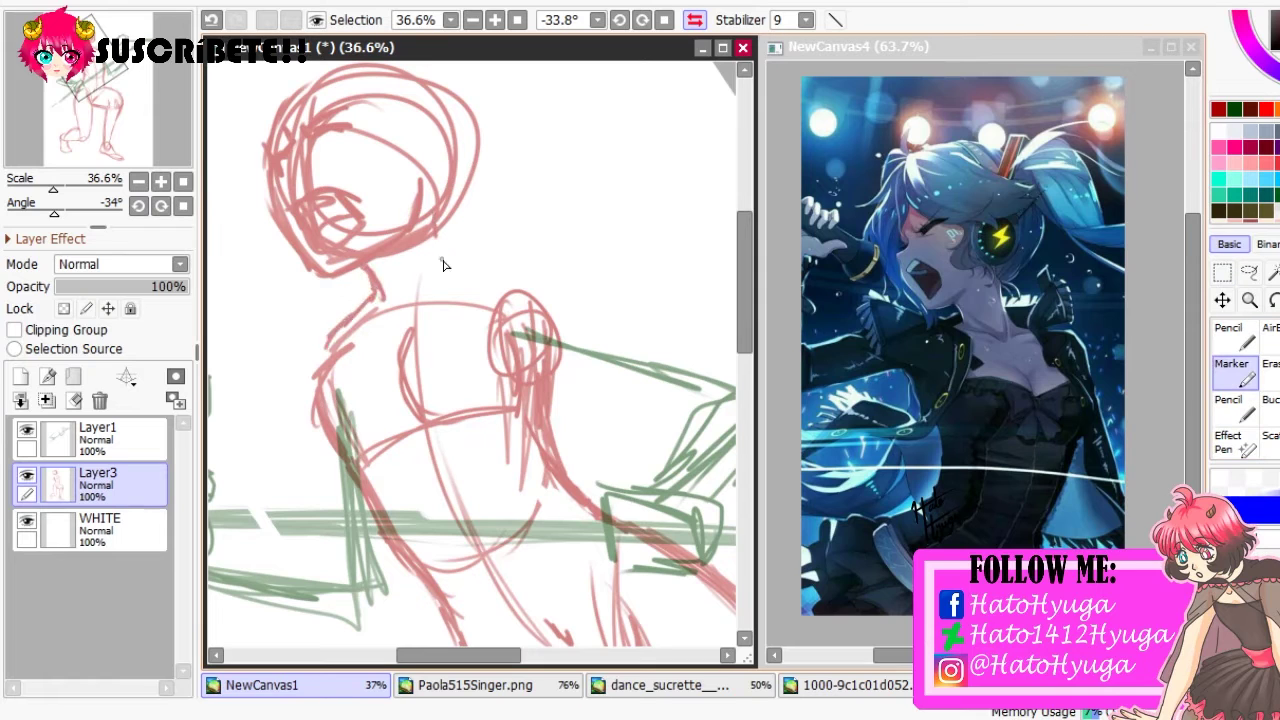
# Sketch the neck, the ear and the shoulder lines connecting the tilted head to the torso
pyautogui.scroll(1, 357, 214)
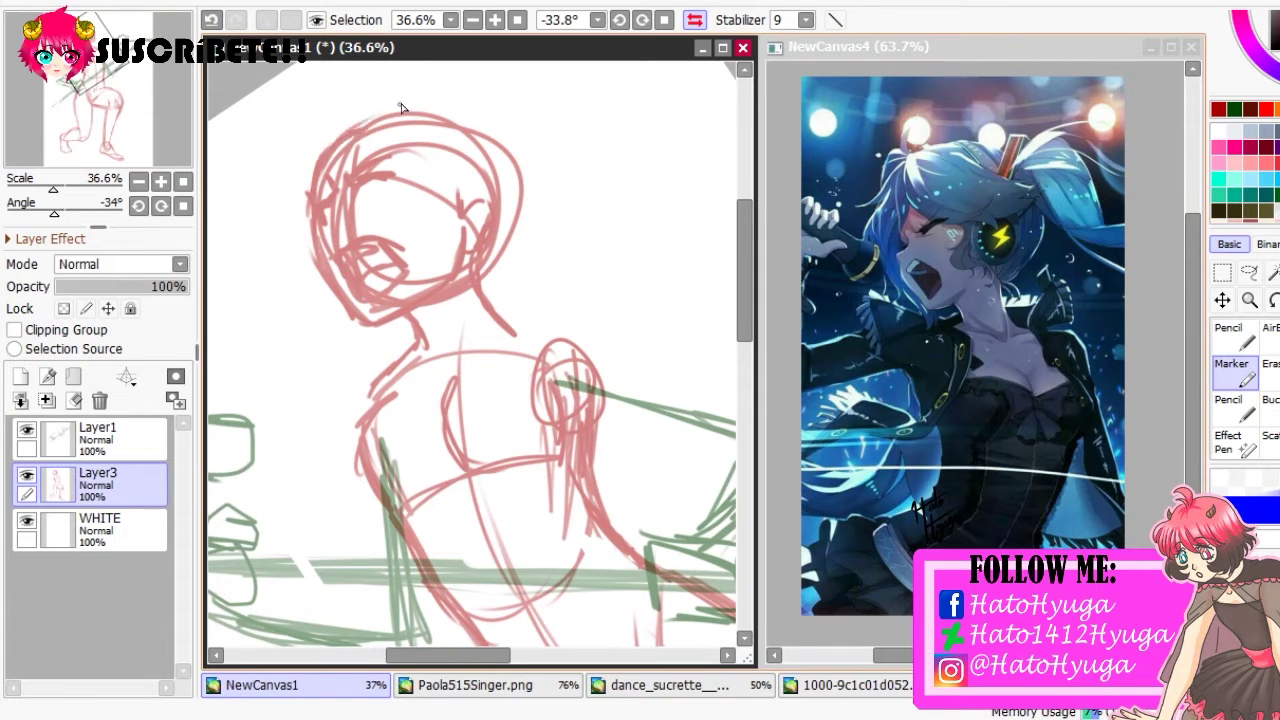
pyautogui.press('-')
pyautogui.scroll(-5, 300, 200)
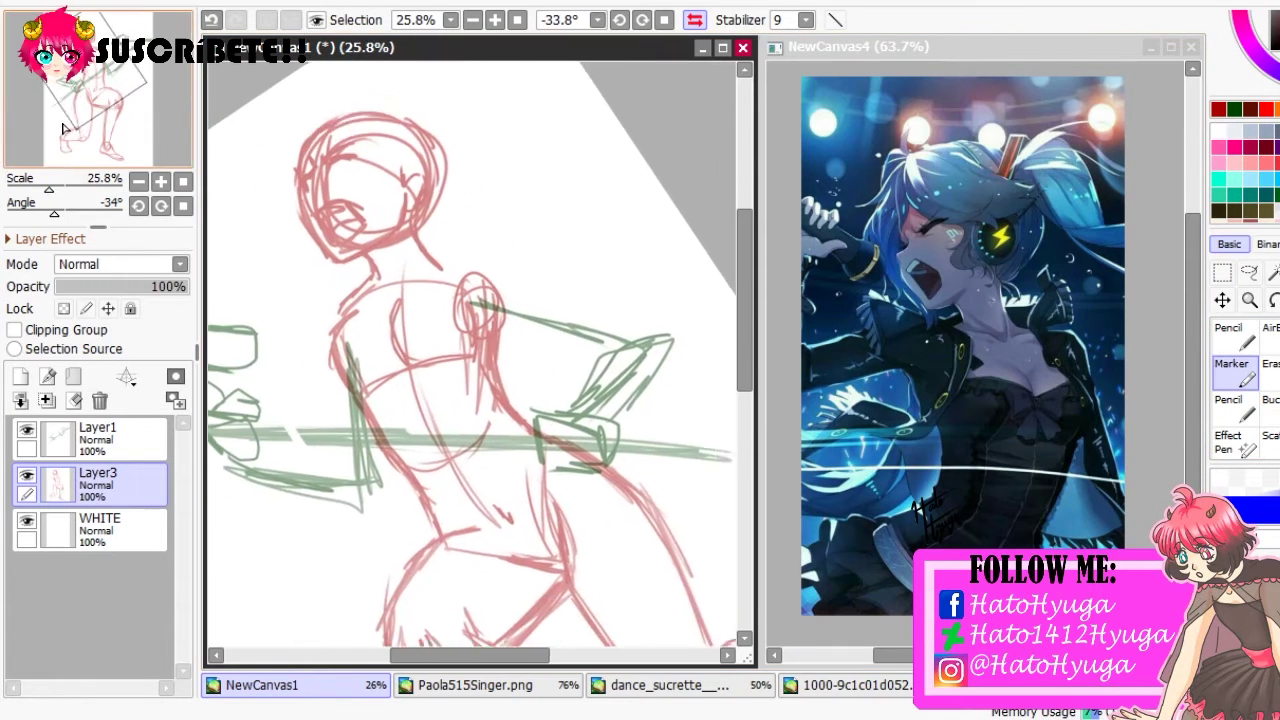
pyautogui.scroll(5, 443, 222)
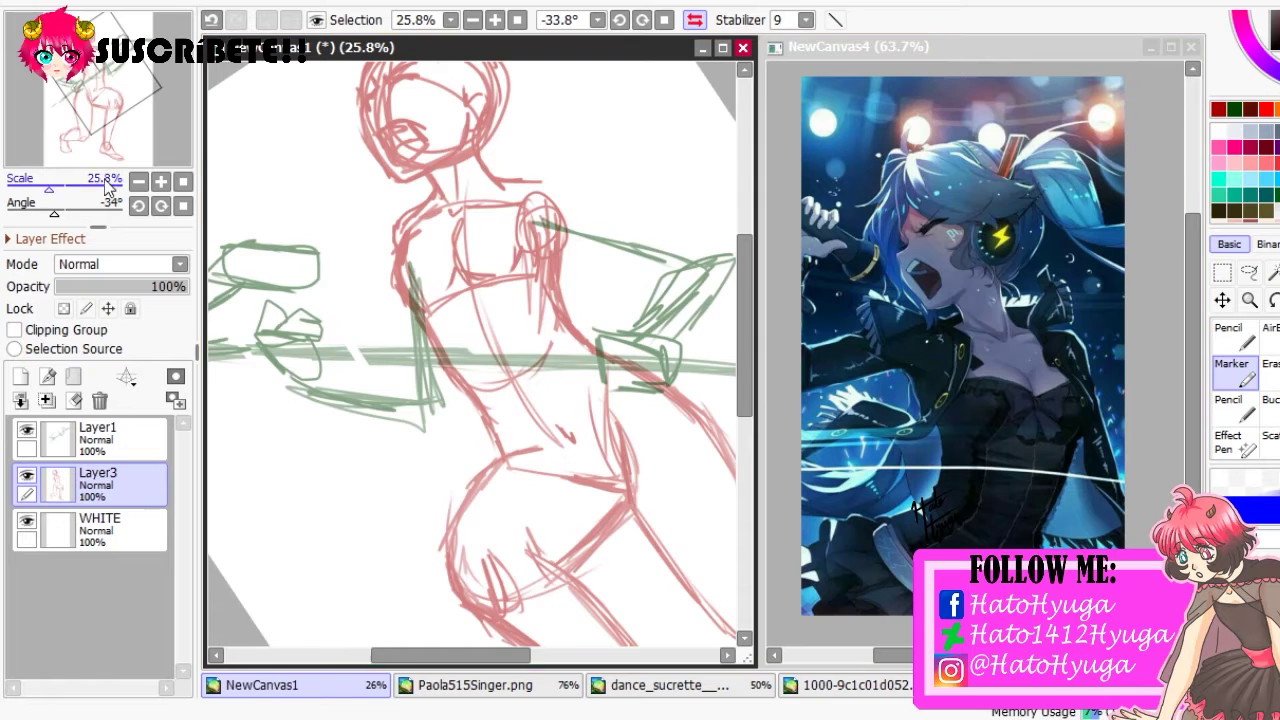
# Redraw the fist near the pole's upper end in red on Layer3, with separate knuckles and a wrist
pyautogui.hotkey('ctrl', '+')
pyautogui.hotkey('ctrl', '+')
pyautogui.press('Insert')
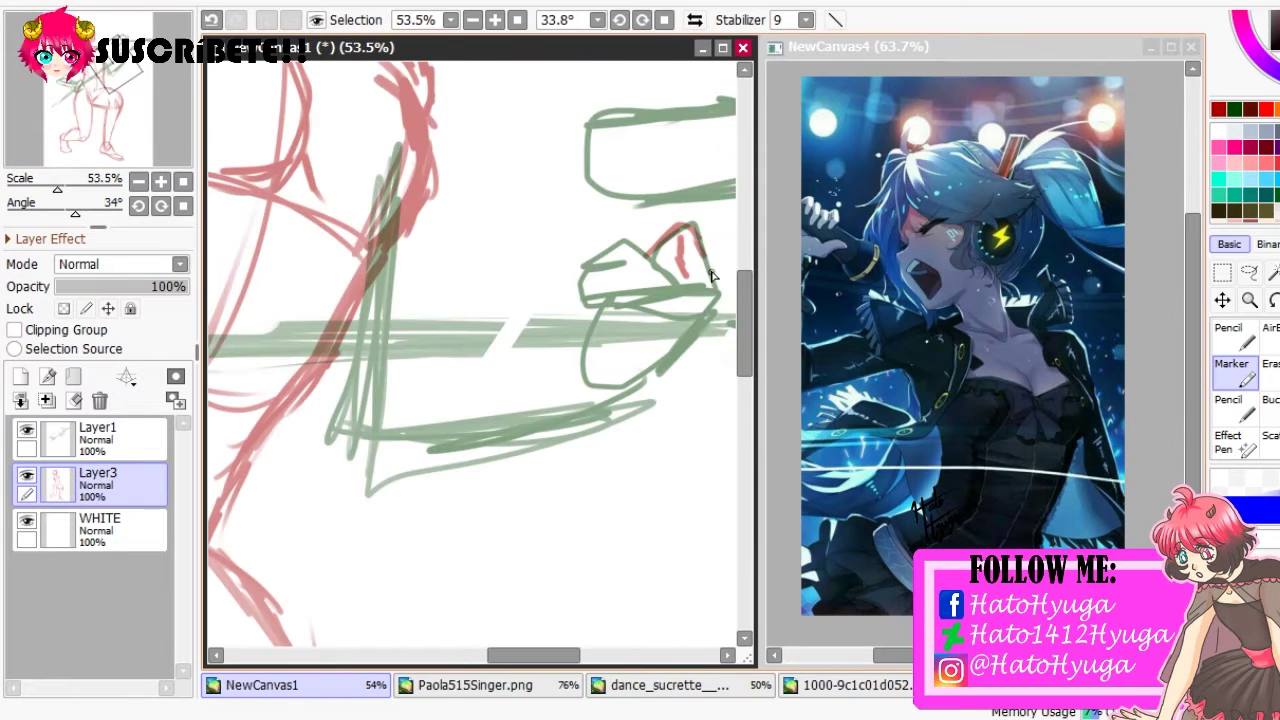
pyautogui.press('Insert')
pyautogui.moveTo(226, 300); pyautogui.dragTo(284, 392)
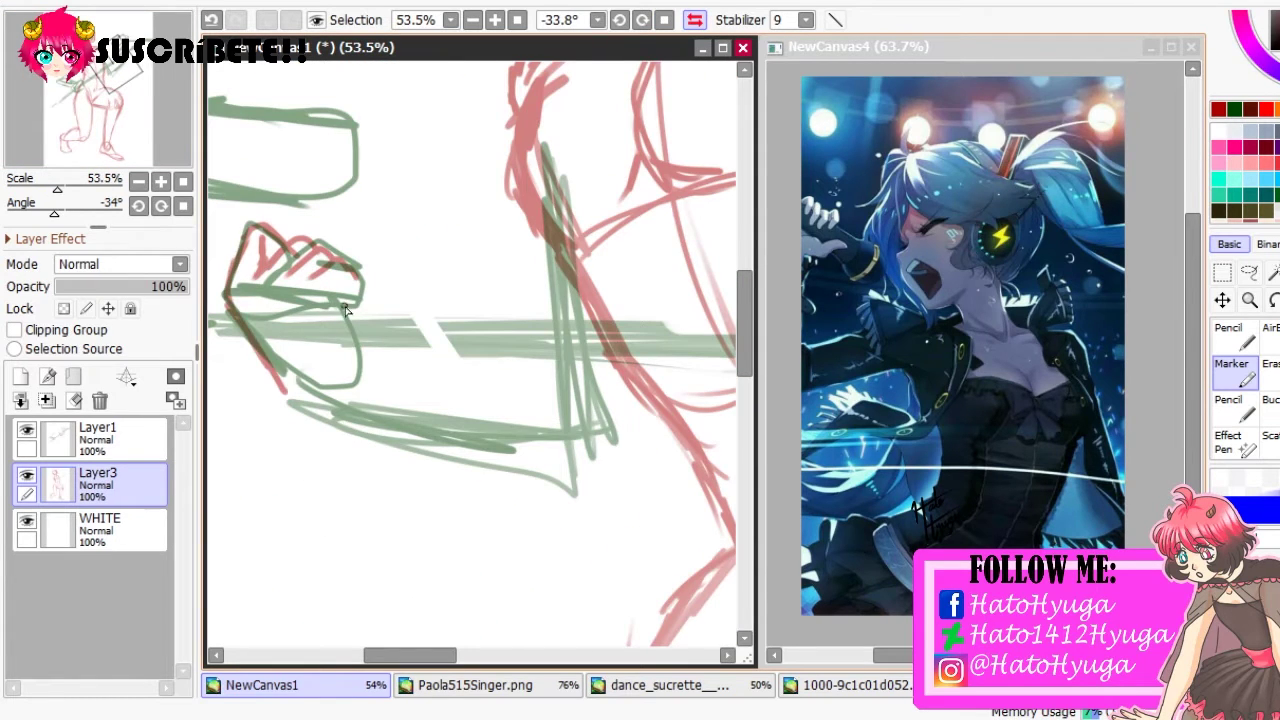
pyautogui.moveTo(345, 298)
pyautogui.mouseDown()
pyautogui.moveTo(297, 406)
pyautogui.moveTo(336, 422)
pyautogui.mouseUp()
# Outline the forearm, elbow and upper arm behind the upper fist in red over the green guides
pyautogui.press('Insert')
pyautogui.press('Home')
pyautogui.moveTo(575, 320)
pyautogui.mouseDown()
pyautogui.moveTo(429, 434)
pyautogui.moveTo(354, 463)
pyautogui.moveTo(457, 523)
pyautogui.moveTo(630, 345)
pyautogui.mouseUp()
pyautogui.click(695, 22)
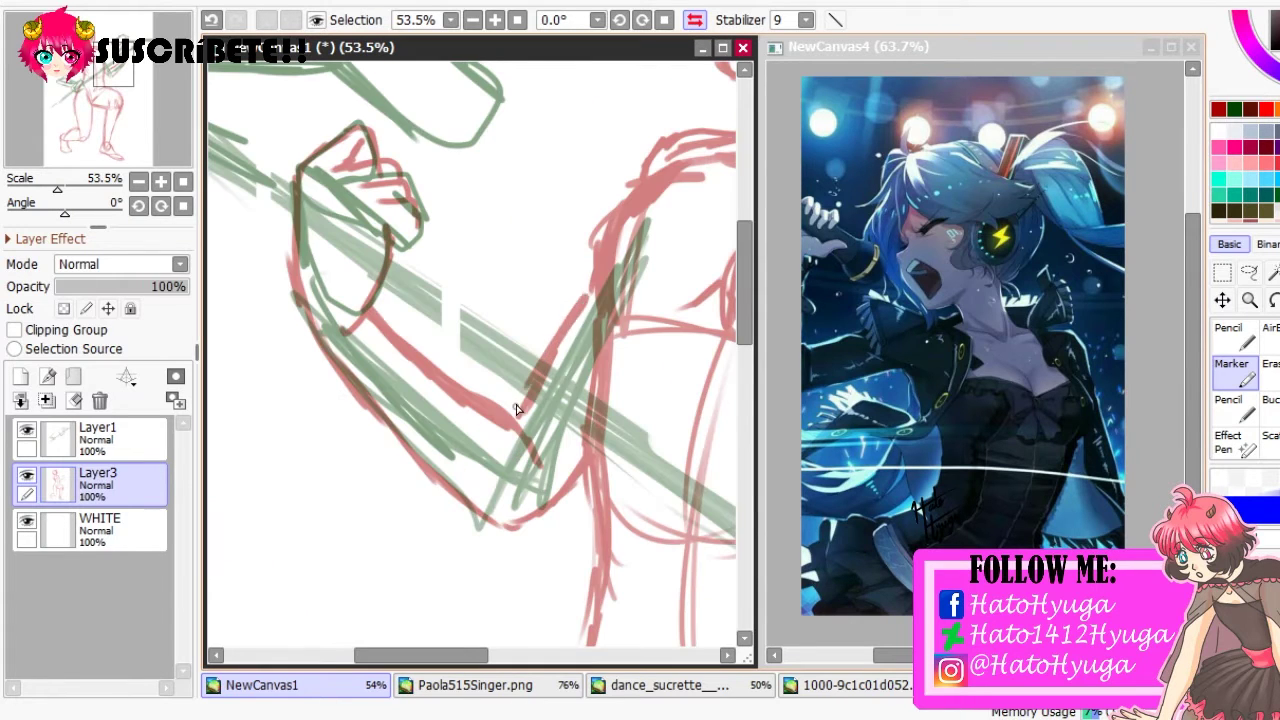
pyautogui.moveTo(560, 250)
pyautogui.mouseDown()
pyautogui.moveTo(462, 308)
pyautogui.moveTo(497, 408)
pyautogui.moveTo(542, 407)
pyautogui.moveTo(522, 344)
pyautogui.mouseUp()
# Draw the first red fingers of the hand at the hip and lower Layer1's opacity to 53%
pyautogui.moveTo(482, 300); pyautogui.dragTo(556, 305)
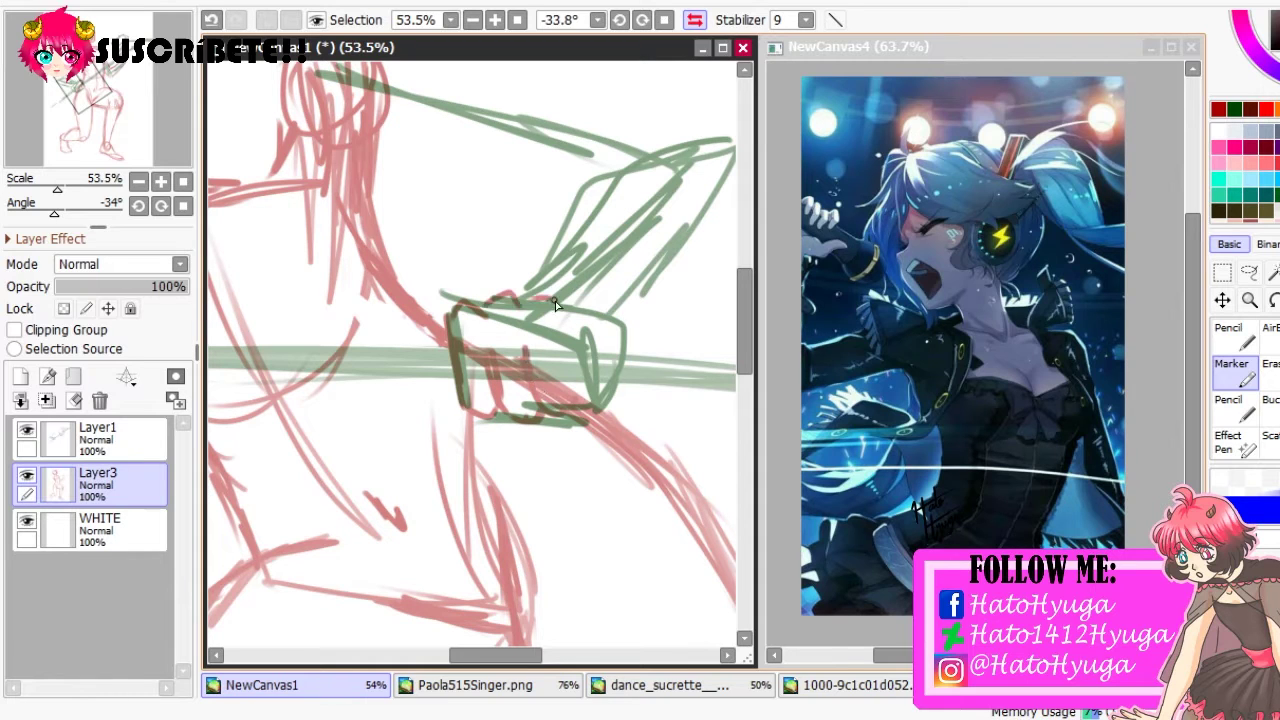
pyautogui.click(97, 440)
pyautogui.click(128, 287)
pyautogui.click(97, 485)
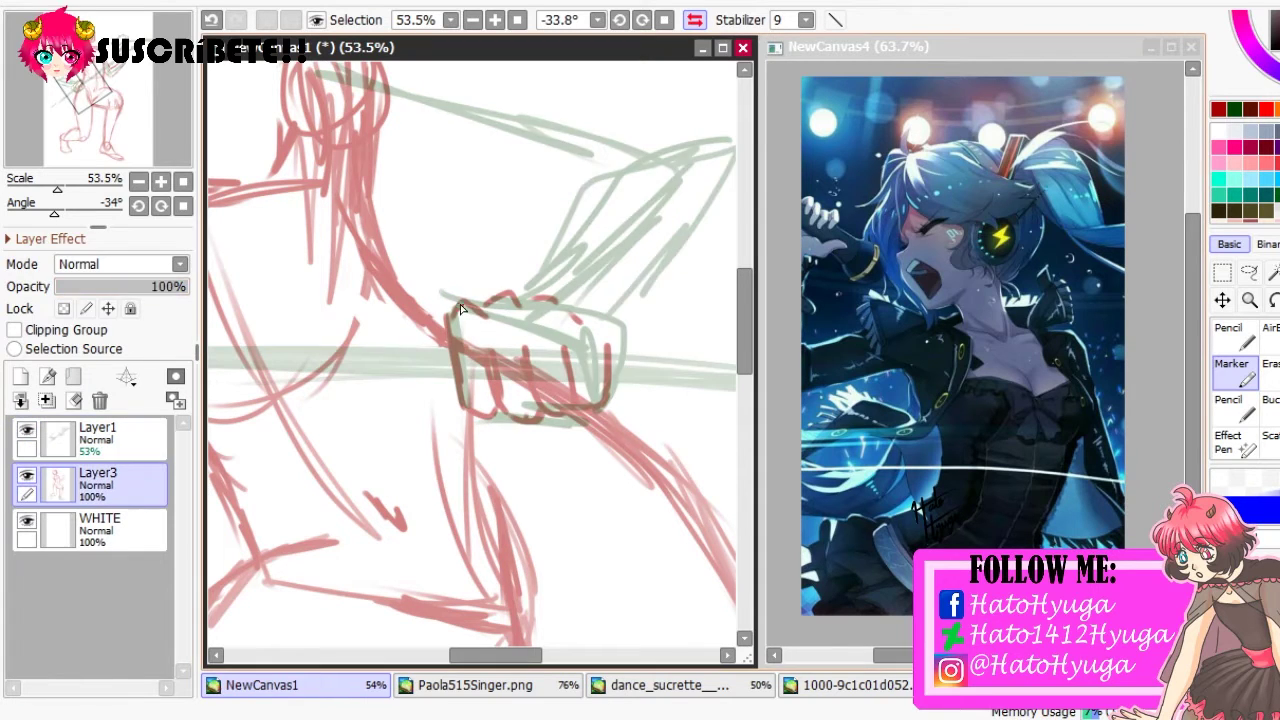
# Complete the fist at the hip on Layer3 with rounded knuckles, fingertips and the back of the hand
pyautogui.hotkey('ctrl', 'z')
pyautogui.moveTo(450, 310)
pyautogui.mouseDown()
pyautogui.moveTo(500, 280)
pyautogui.moveTo(566, 276)
pyautogui.mouseUp()
pyautogui.moveTo(562, 282); pyautogui.dragTo(618, 355)
pyautogui.moveTo(520, 285); pyautogui.dragTo(614, 338)
# Outline the bent arm from the hip hand's wrist around the elbow to the shoulder in red
pyautogui.moveTo(470, 298)
pyautogui.mouseDown()
pyautogui.moveTo(550, 284)
pyautogui.moveTo(598, 198)
pyautogui.mouseUp()
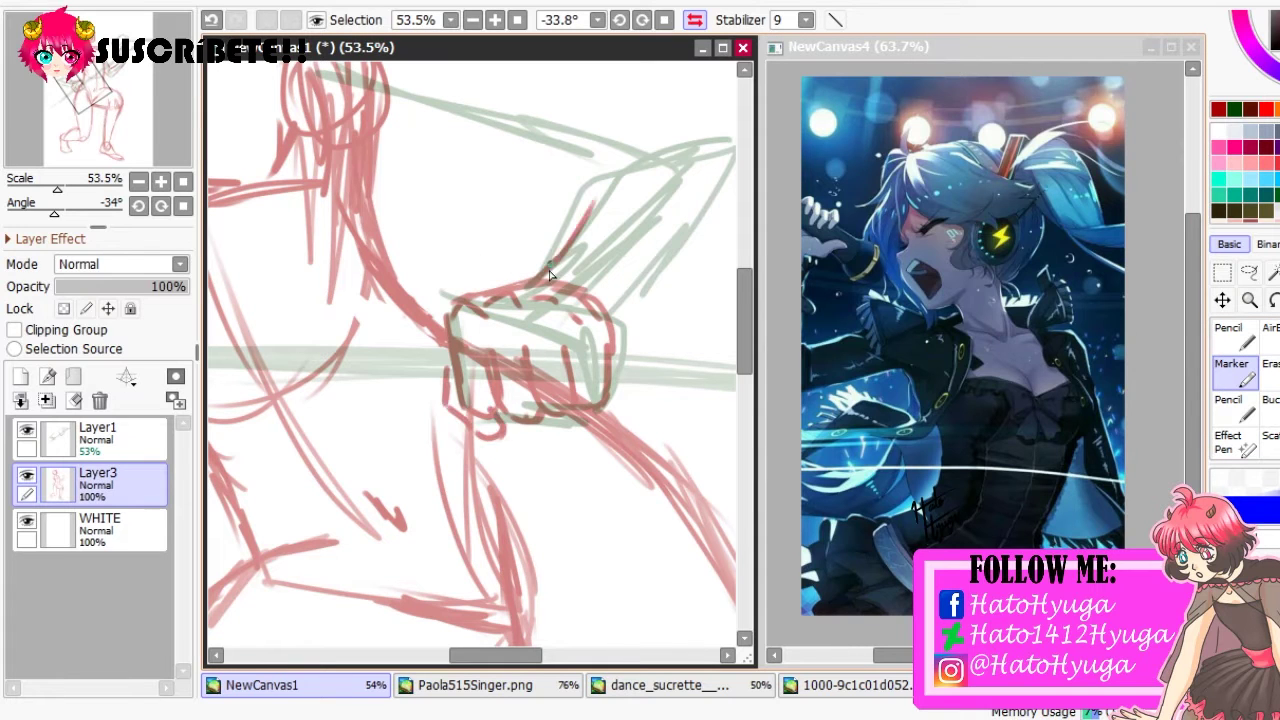
pyautogui.moveTo(560, 255); pyautogui.dragTo(665, 135)
pyautogui.moveTo(625, 160); pyautogui.dragTo(698, 130)
pyautogui.moveTo(610, 350); pyautogui.dragTo(726, 180)
pyautogui.press('h')
pyautogui.press('Home')
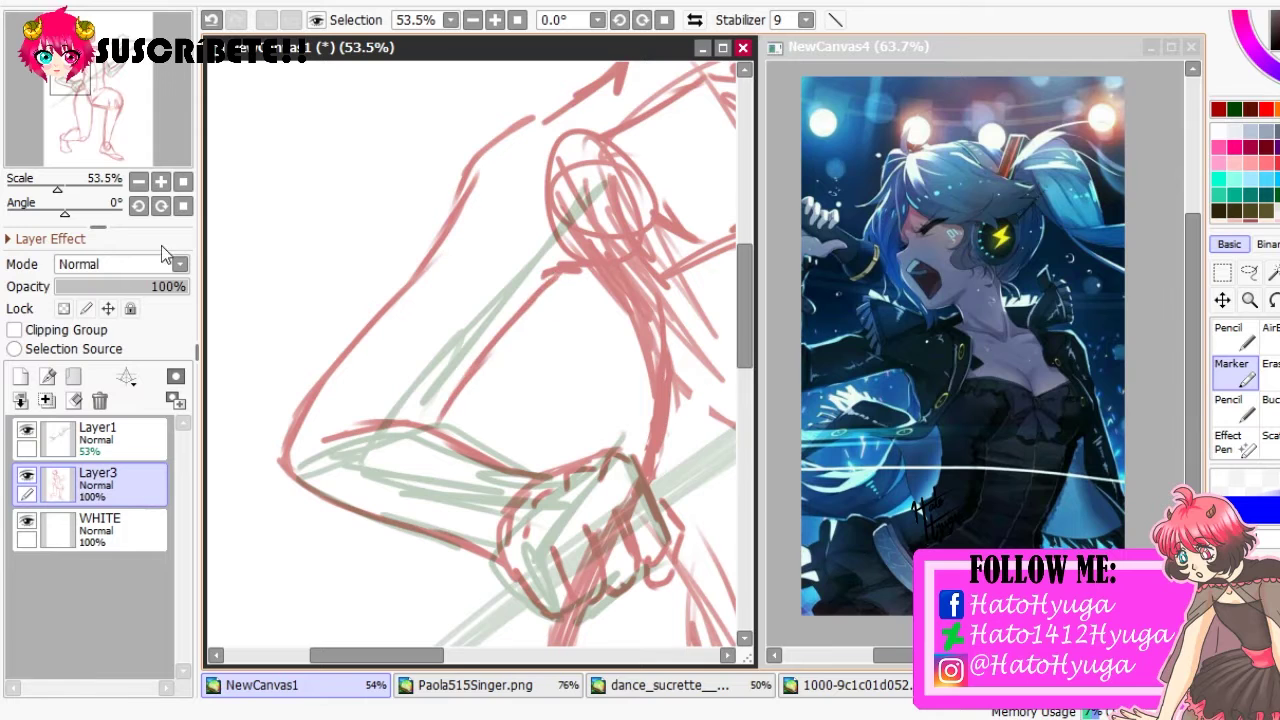
# Select the red arm with its hand at the hip and shift it slightly towards the torso
pyautogui.scroll(-3, 480, 360)
pyautogui.press('l')
pyautogui.moveTo(537, 390)
pyautogui.mouseDown()
pyautogui.moveTo(520, 479)
pyautogui.moveTo(400, 425)
pyautogui.moveTo(536, 314)
pyautogui.mouseUp()
pyautogui.moveTo(531, 373); pyautogui.dragTo(543, 371)
pyautogui.hotkey('ctrl', 'd')
# Erase the rough shoulder outline above the raised fist's arm and redraw it as a smooth curve with the Marker
pyautogui.click(695, 20)
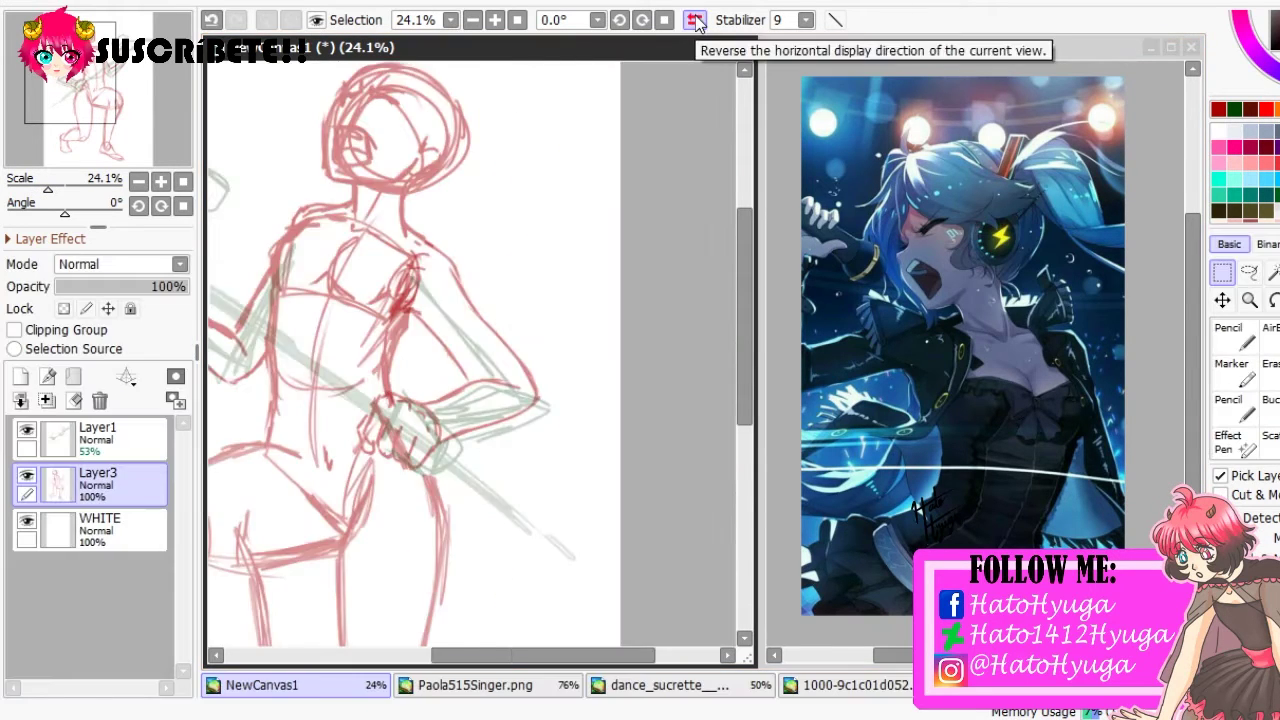
pyautogui.hotkey('ctrl', '+')
pyautogui.hotkey('ctrl', '+')
pyautogui.hotkey('ctrl', '+')
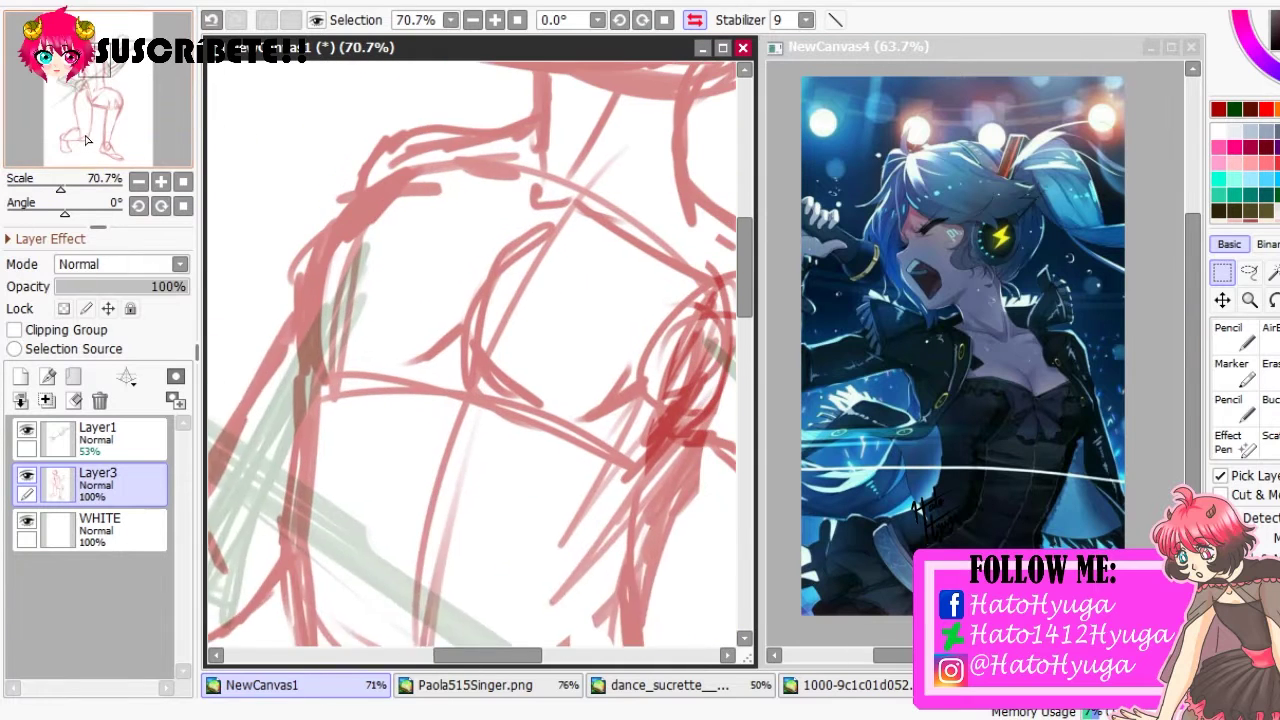
pyautogui.press('e')
pyautogui.hotkey('ctrl', '-')
pyautogui.hotkey('ctrl', '-')
pyautogui.moveTo(403, 283)
pyautogui.mouseDown()
pyautogui.moveTo(351, 331)
pyautogui.moveTo(440, 255)
pyautogui.mouseUp()
pyautogui.click(1236, 372)
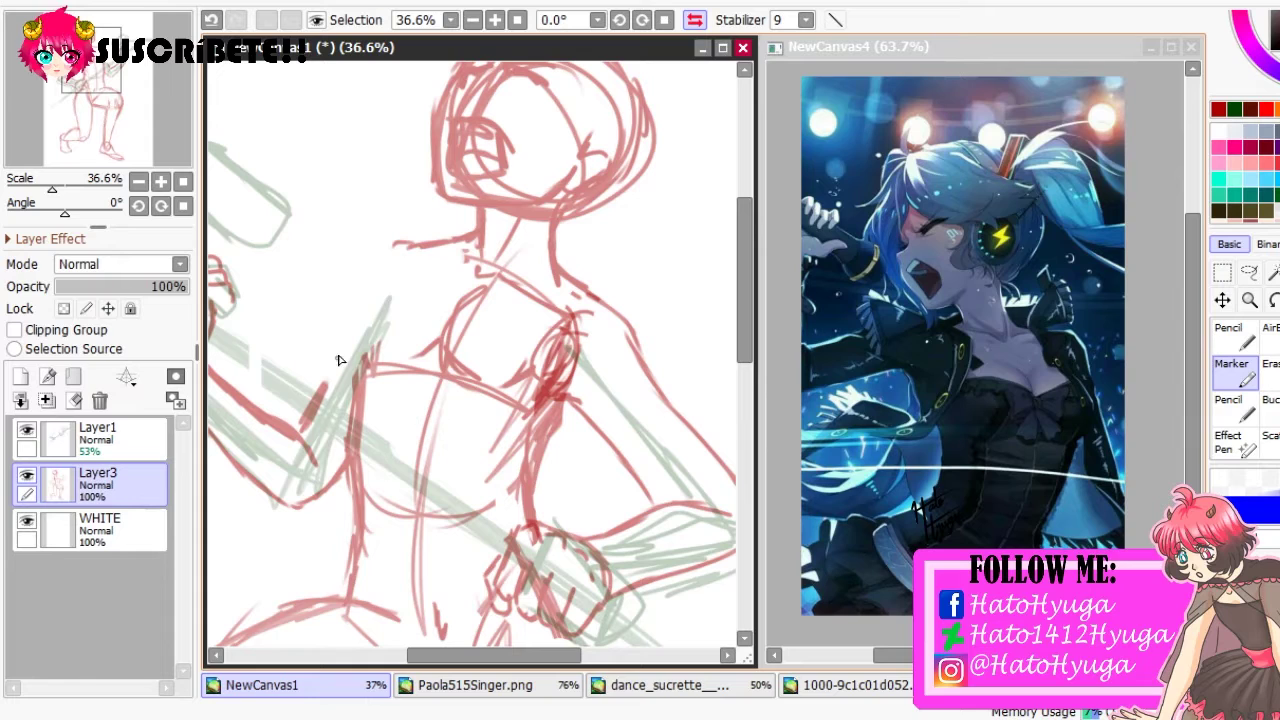
pyautogui.moveTo(340, 360); pyautogui.dragTo(405, 248)
# Erase the shoulder circle and old chest guides, then sketch the armpit line and the bust contours
pyautogui.press('e')
pyautogui.moveTo(460, 345)
pyautogui.mouseDown()
pyautogui.moveTo(540, 385)
pyautogui.moveTo(580, 320)
pyautogui.mouseUp()
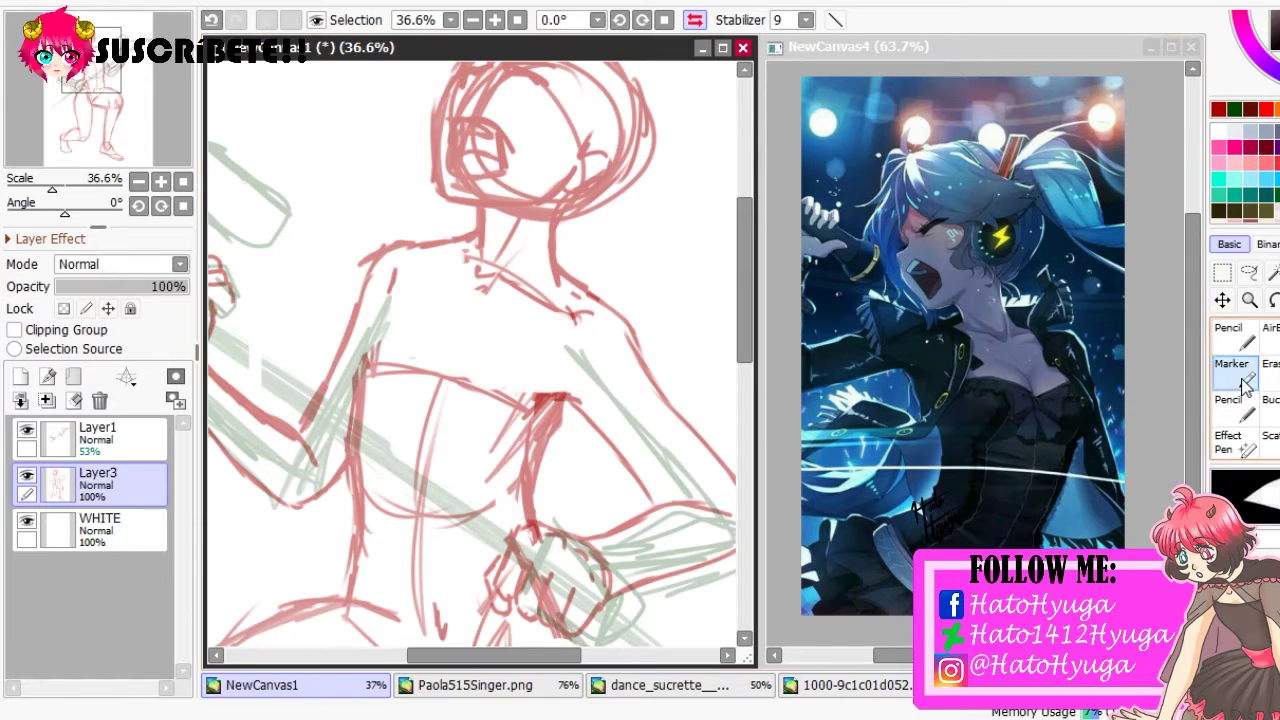
pyautogui.click(1245, 385)
pyautogui.moveTo(400, 280); pyautogui.dragTo(358, 325)
pyautogui.moveTo(407, 384)
pyautogui.mouseDown()
pyautogui.moveTo(490, 432)
pyautogui.moveTo(526, 430)
pyautogui.mouseUp()
pyautogui.moveTo(428, 368); pyautogui.dragTo(486, 320)
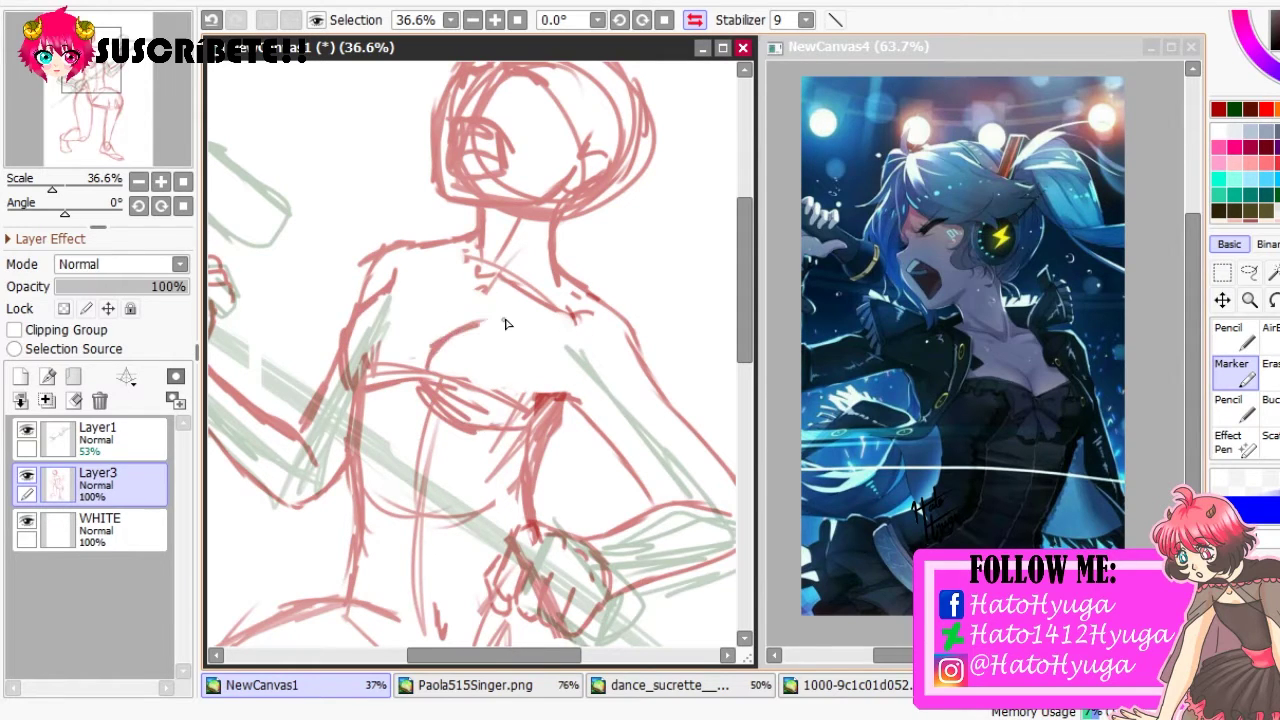
# Sketch the base of the neck and the collarbone lines above the bust
pyautogui.moveTo(467, 250); pyautogui.dragTo(472, 288)
pyautogui.moveTo(565, 296); pyautogui.dragTo(508, 299)
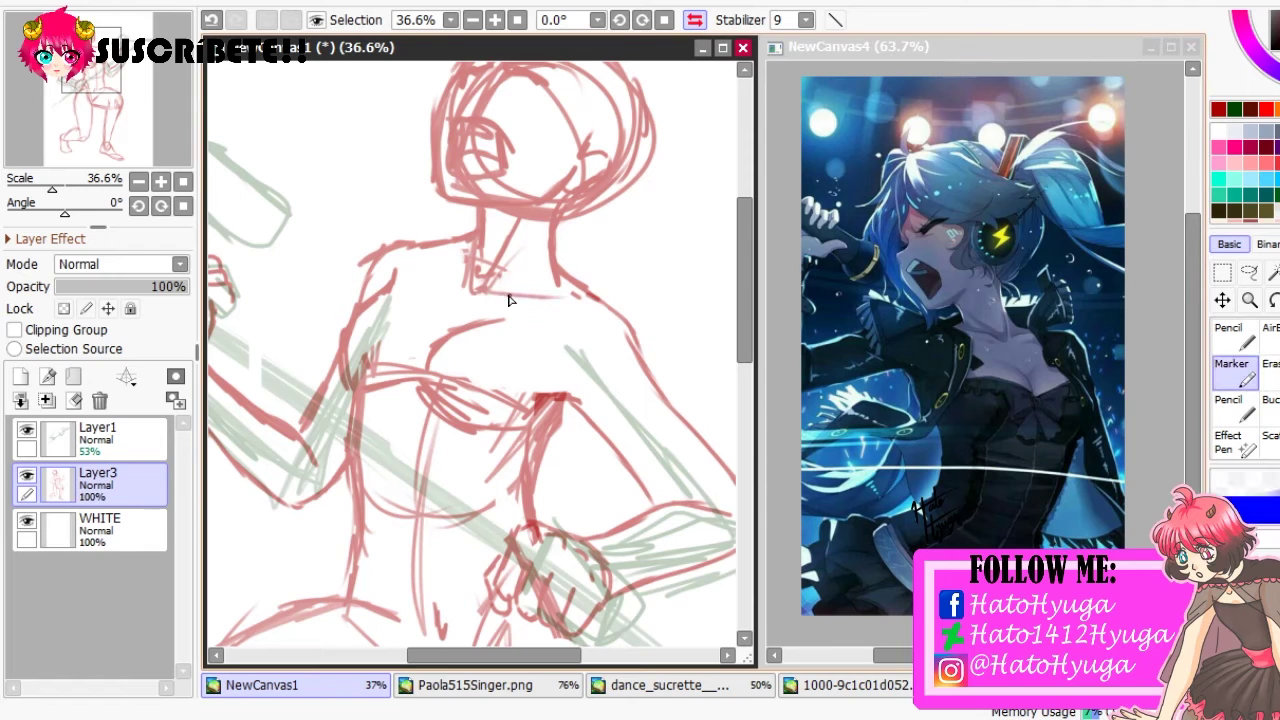
pyautogui.moveTo(390, 245); pyautogui.dragTo(405, 140)
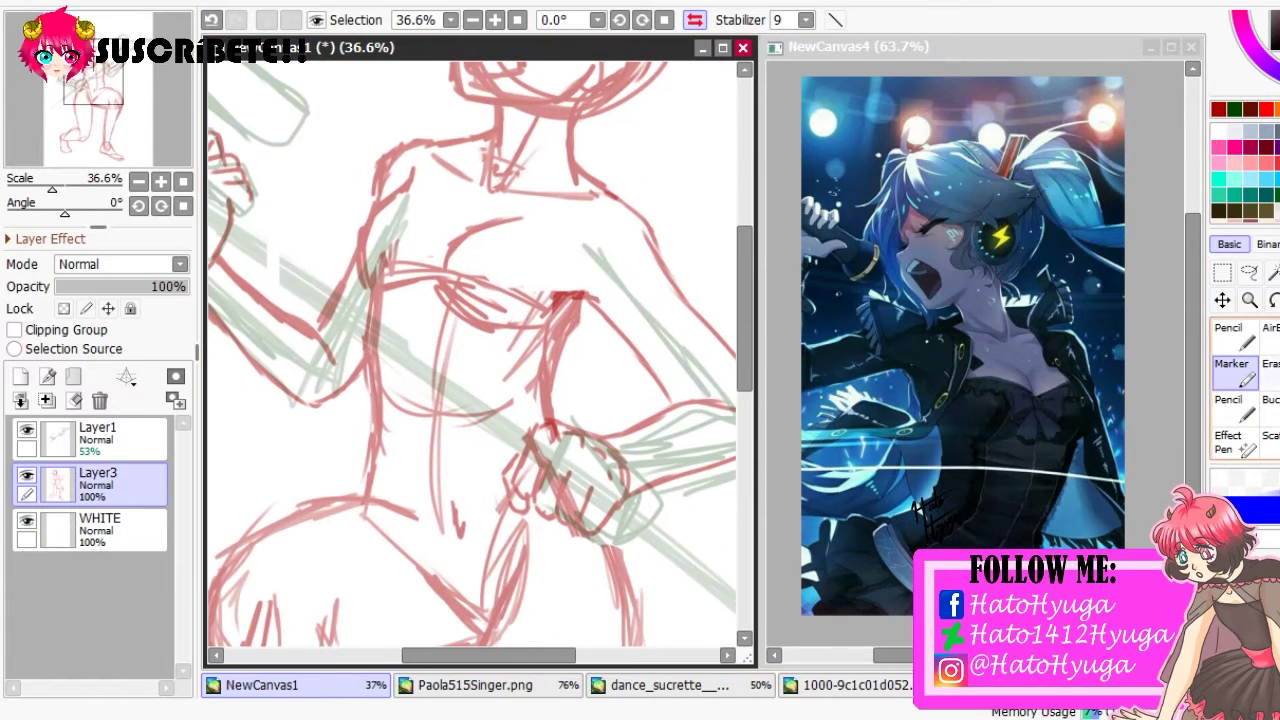
# Erase the front leg's rough inner knee and calf lines and redraw them as one curve down to the ankle
pyautogui.press('e')
pyautogui.moveTo(93, 90); pyautogui.dragTo(93, 118)
pyautogui.moveTo(52, 188); pyautogui.dragTo(47, 188)
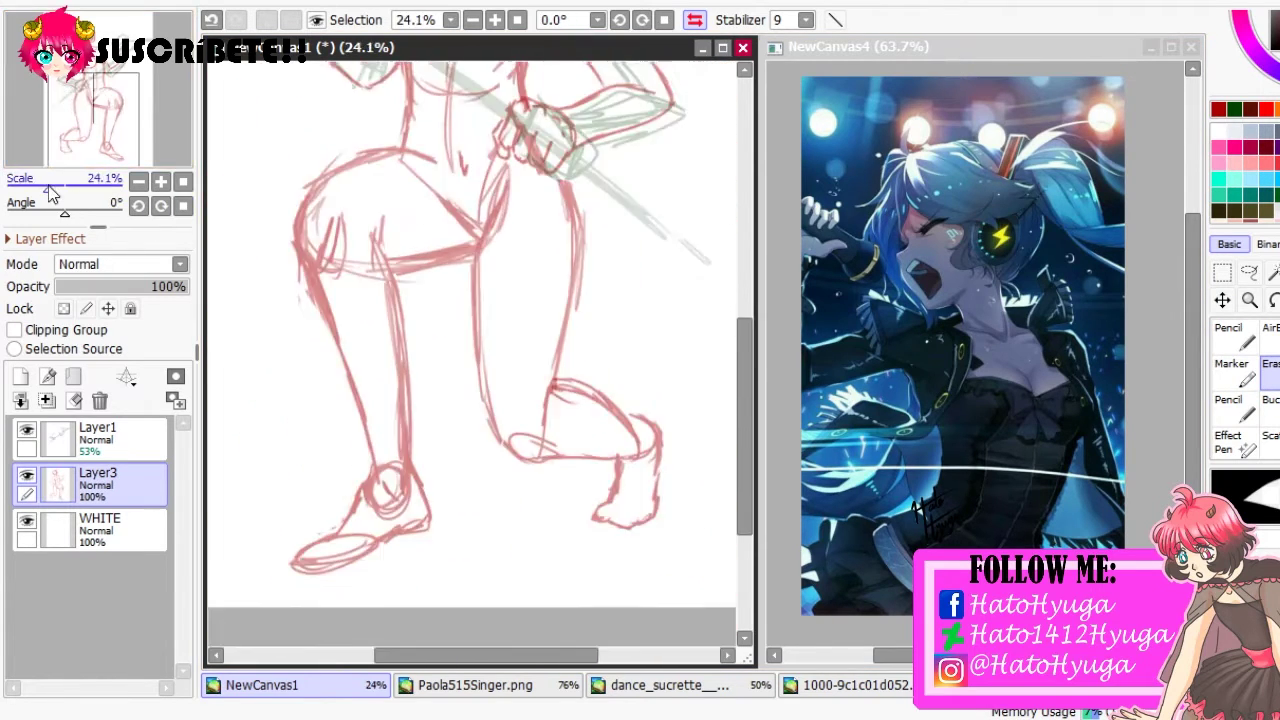
pyautogui.click(1231, 366)
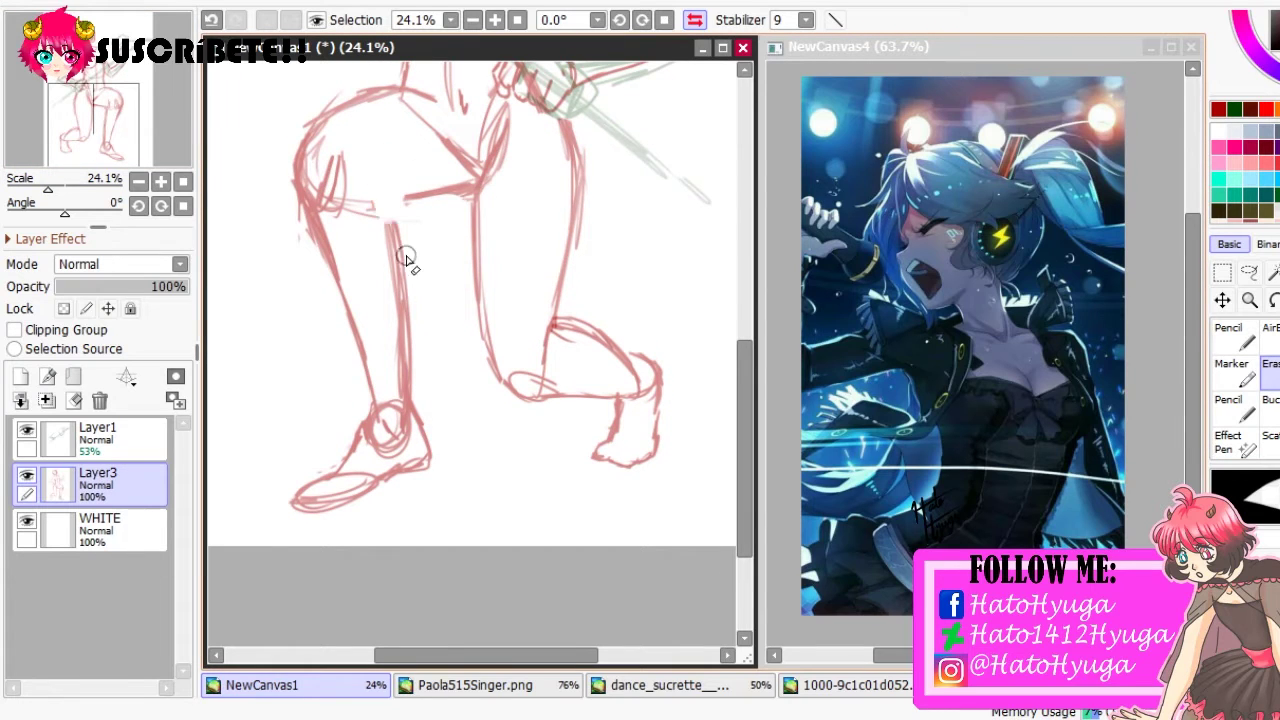
pyautogui.hotkey('ctrl', 'z')
pyautogui.moveTo(377, 172); pyautogui.dragTo(418, 420)
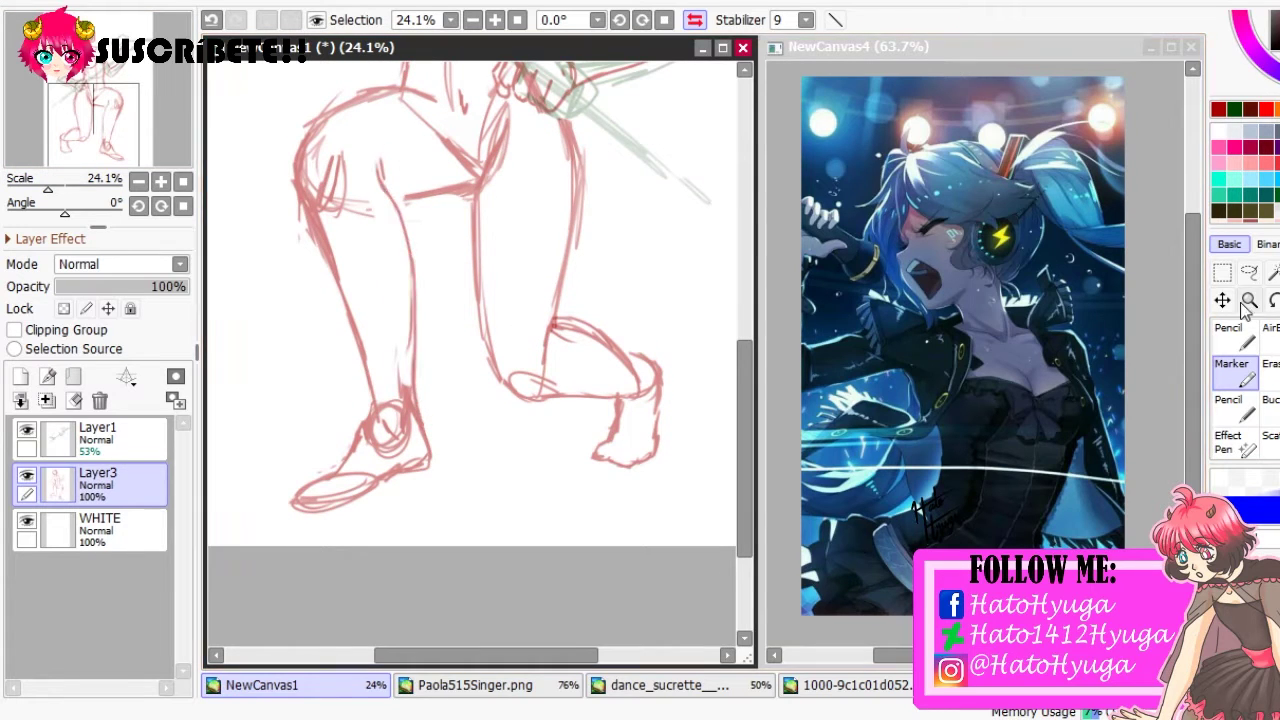
# Erase the front foot and rework its outline with the Marker
pyautogui.press('e')
pyautogui.moveTo(340, 445)
pyautogui.mouseDown()
pyautogui.moveTo(363, 414)
pyautogui.moveTo(400, 429)
pyautogui.moveTo(375, 446)
pyautogui.moveTo(354, 534)
pyautogui.moveTo(409, 489)
pyautogui.moveTo(371, 456)
pyautogui.moveTo(354, 531)
pyautogui.moveTo(446, 494)
pyautogui.mouseUp()
pyautogui.press('b')
pyautogui.hotkey('ctrl', 'z')
# Outline the wide-open mouth on the head in dark red with the Pencil
pyautogui.click(87, 60)
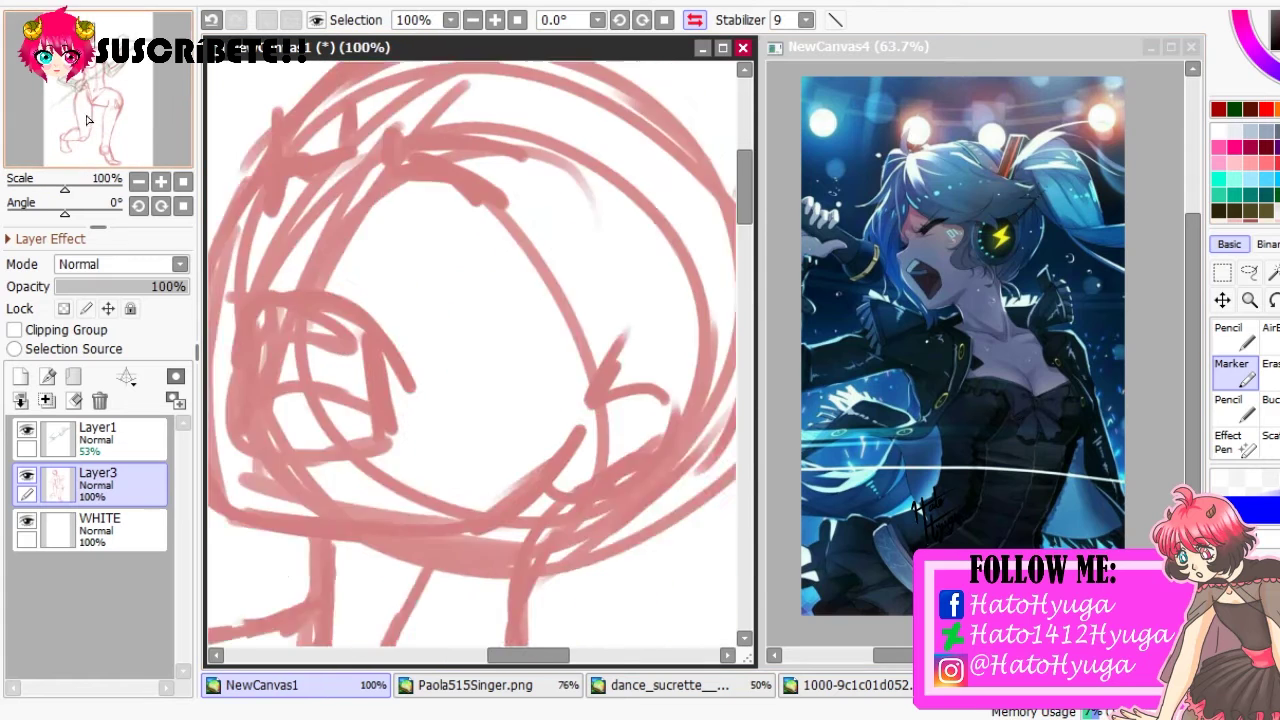
pyautogui.moveTo(87, 60); pyautogui.dragTo(84, 152)
pyautogui.moveTo(440, 325)
pyautogui.mouseDown()
pyautogui.moveTo(592, 287)
pyautogui.moveTo(440, 464)
pyautogui.mouseUp()
pyautogui.moveTo(430, 376); pyautogui.dragTo(470, 540)
pyautogui.hotkey('ctrl', 'z')
pyautogui.moveTo(440, 466); pyautogui.dragTo(600, 540)
pyautogui.press('h')
pyautogui.moveTo(348, 290)
pyautogui.mouseDown()
pyautogui.moveTo(280, 380)
pyautogui.moveTo(380, 548)
pyautogui.mouseUp()
pyautogui.press('h')
# Add the lip creases above and below the mouth, and draw the teeth and tongue inside it
pyautogui.moveTo(486, 591); pyautogui.dragTo(572, 582)
pyautogui.moveTo(466, 276); pyautogui.dragTo(523, 254)
pyautogui.moveTo(432, 285); pyautogui.dragTo(456, 276)
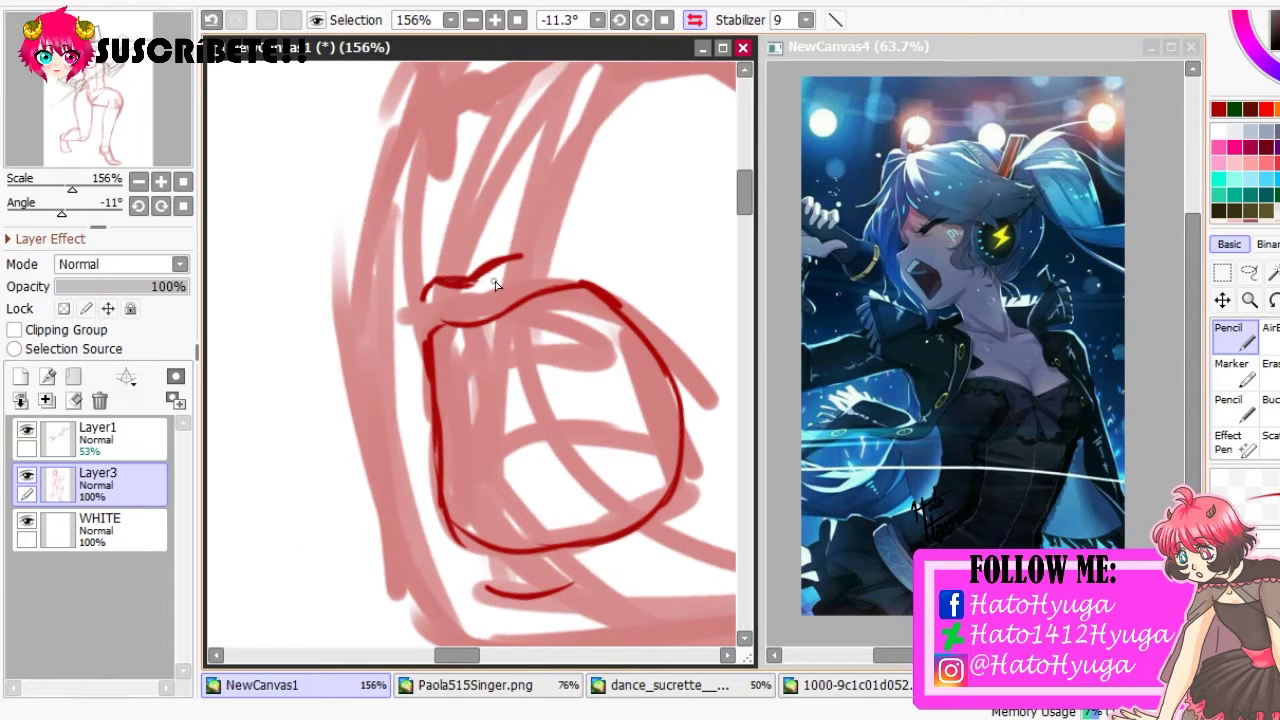
pyautogui.moveTo(531, 341); pyautogui.dragTo(608, 318)
pyautogui.moveTo(455, 440)
pyautogui.mouseDown()
pyautogui.moveTo(569, 417)
pyautogui.moveTo(525, 430)
pyautogui.moveTo(654, 345)
pyautogui.mouseUp()
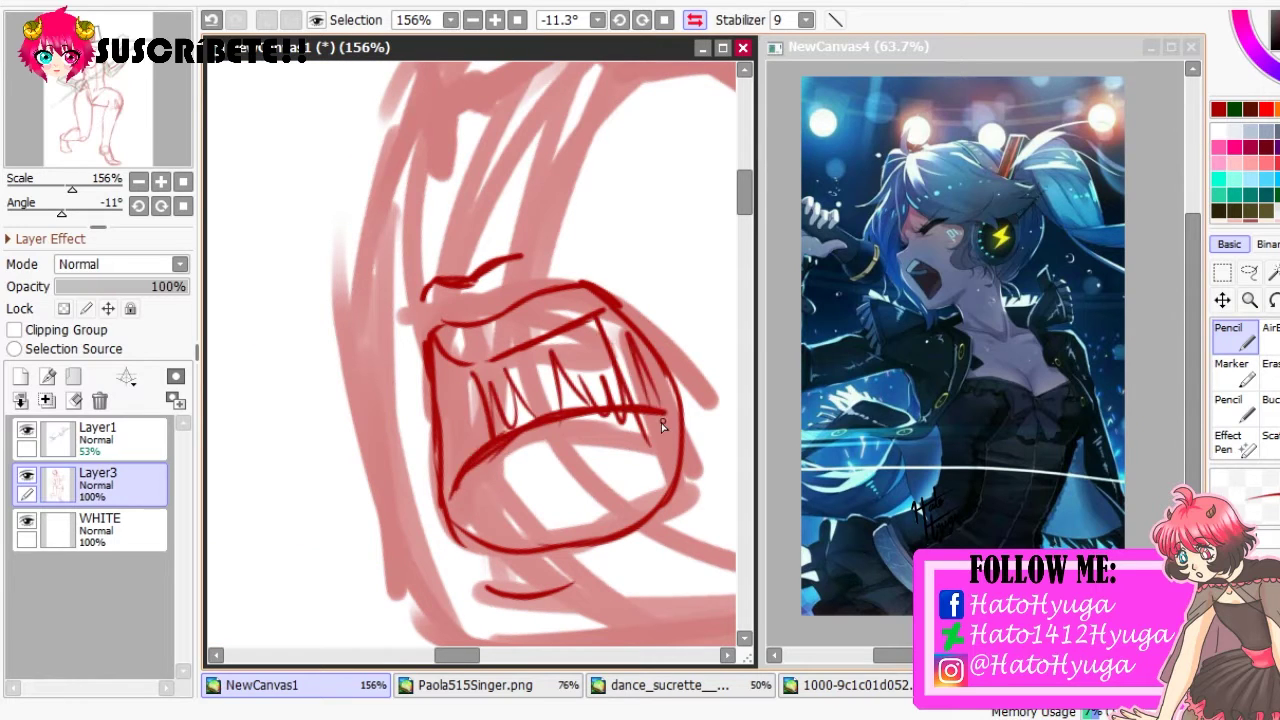
# Draw the nose tip and both nostrils above the open mouth
pyautogui.click(97, 131)
pyautogui.moveTo(97, 131); pyautogui.dragTo(94, 129)
pyautogui.moveTo(434, 259); pyautogui.dragTo(478, 249)
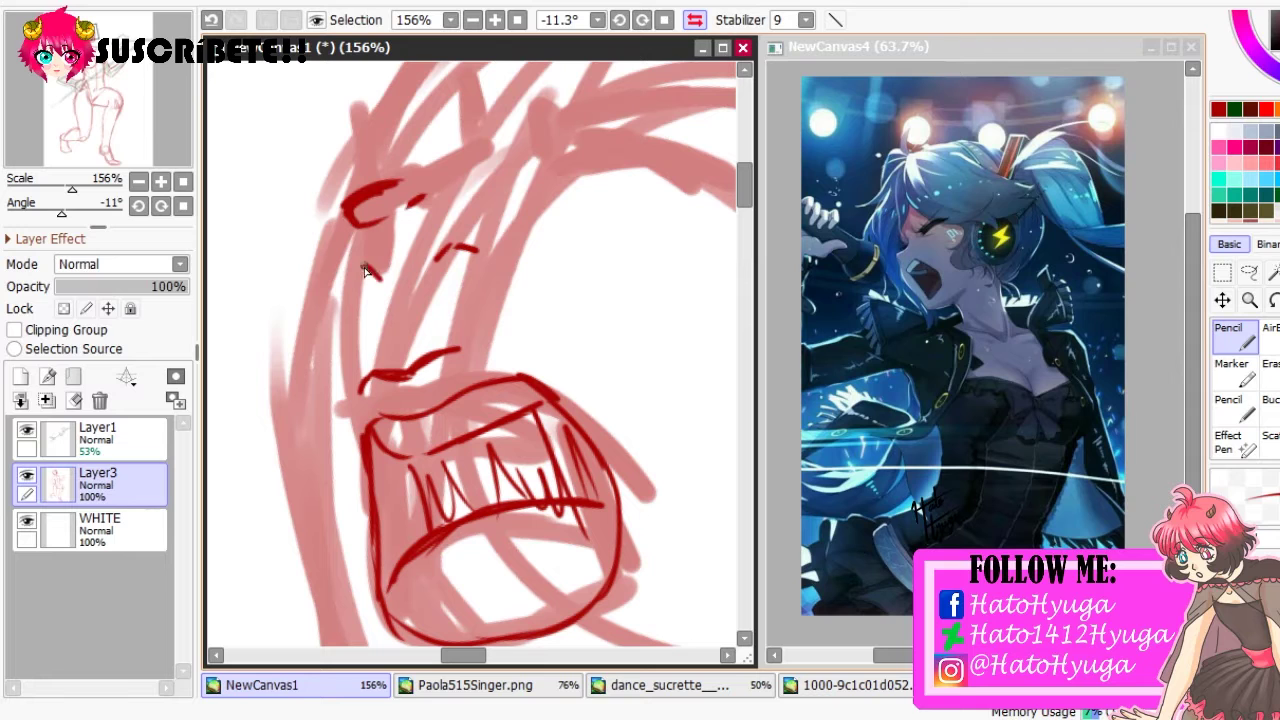
pyautogui.hotkey('ctrl', 'z')
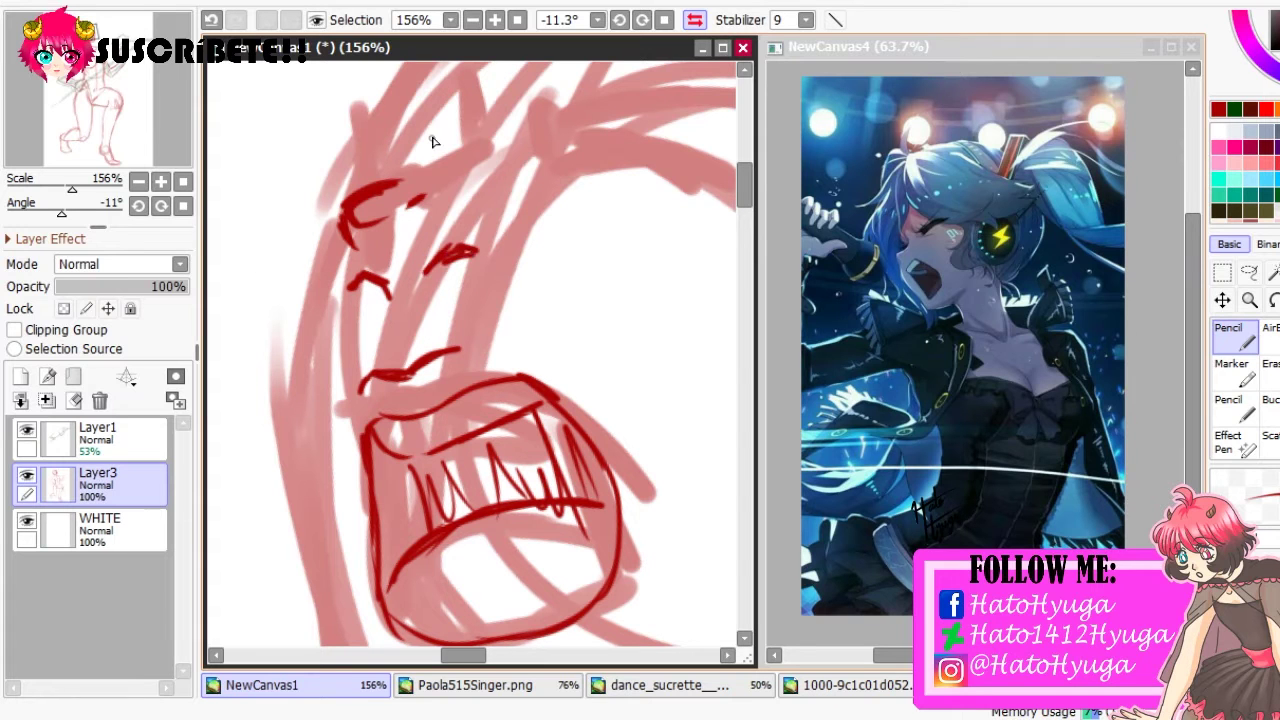
# Draw the tightly closed eyes and the frown wrinkles between them
pyautogui.click(80, 132)
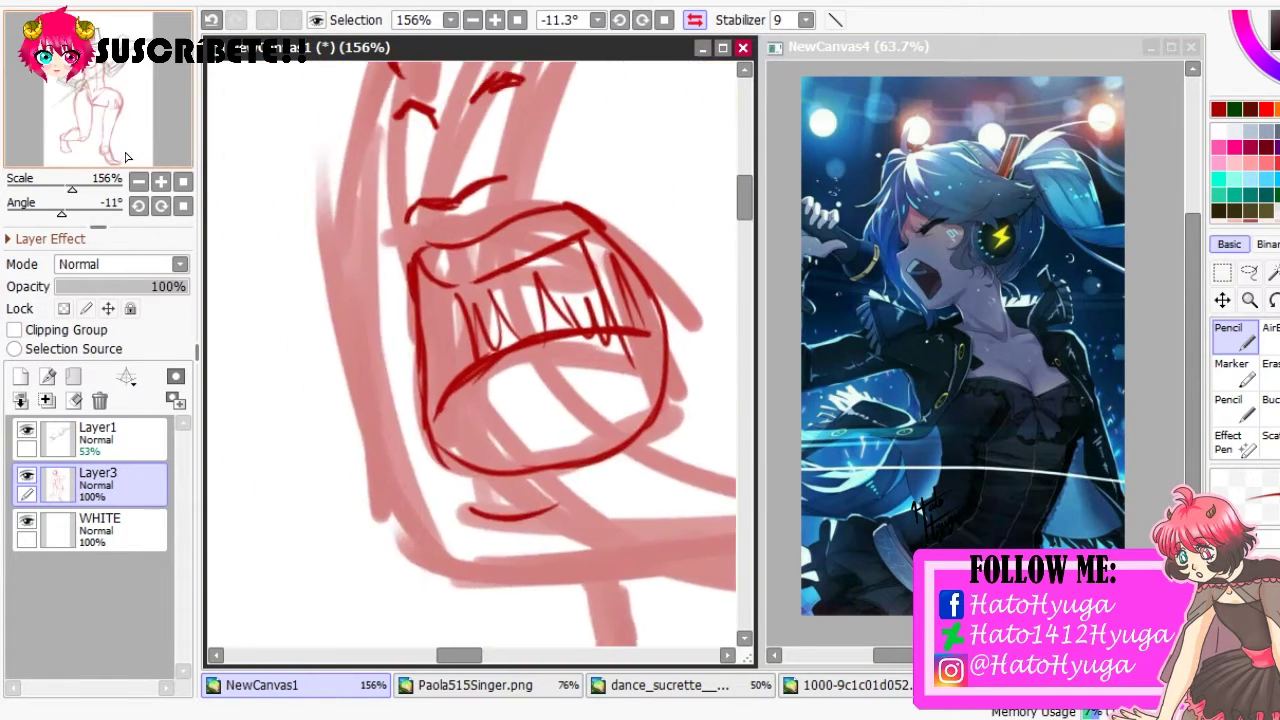
pyautogui.scroll(-3, 80, 138)
pyautogui.click(78, 142)
pyautogui.moveTo(78, 142); pyautogui.dragTo(82, 146)
pyautogui.moveTo(430, 199); pyautogui.dragTo(485, 201)
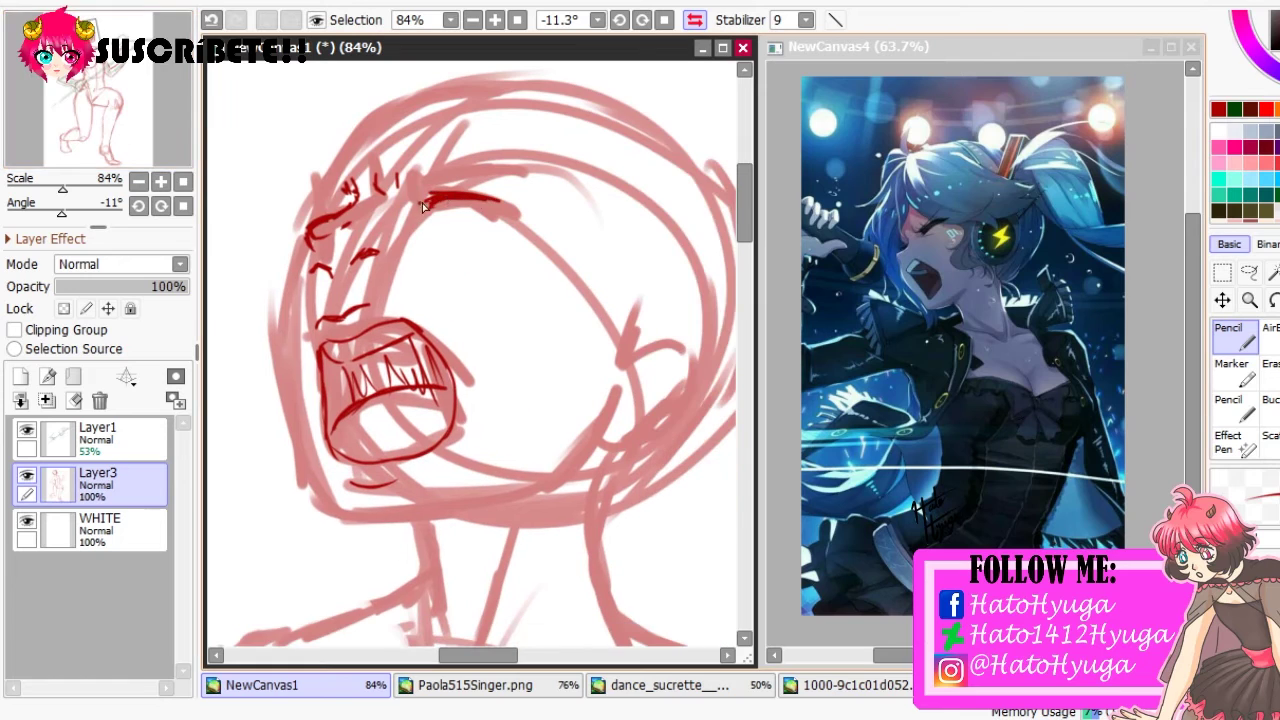
# Outline the face from forehead to chin and along the jaw, adding the eyebrows and the front neck line
pyautogui.moveTo(289, 287); pyautogui.dragTo(302, 412)
pyautogui.hotkey('ctrl', 'z')
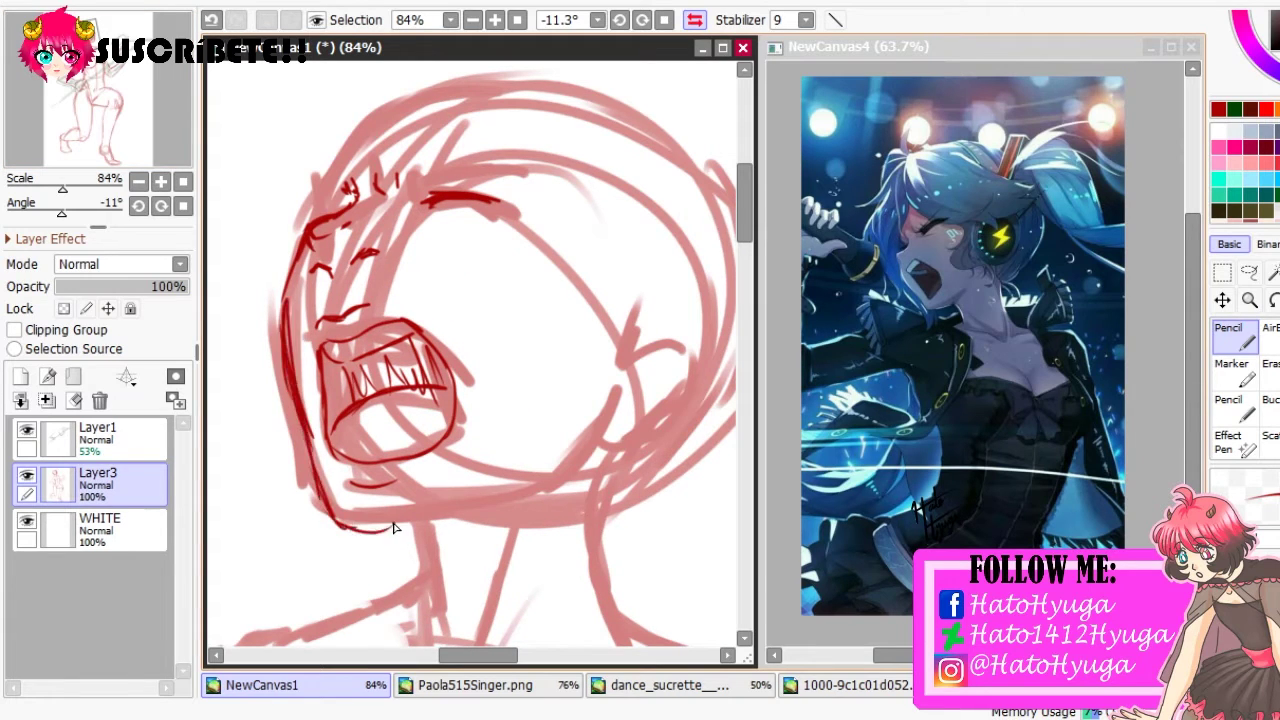
pyautogui.moveTo(340, 525)
pyautogui.mouseDown()
pyautogui.moveTo(440, 515)
pyautogui.moveTo(590, 416)
pyautogui.mouseUp()
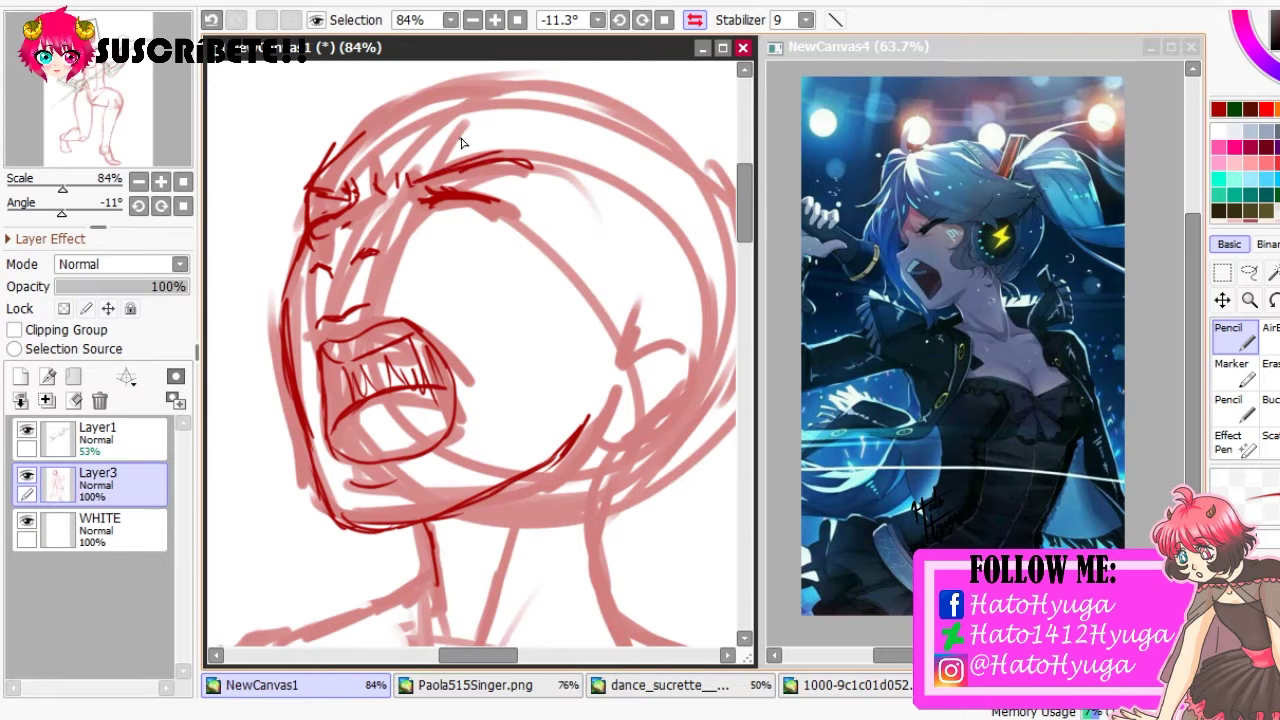
# Display the Paola515Singer.png reference image beside the drawing to examine the character's outfit
pyautogui.click(850, 685)
pyautogui.click(660, 685)
pyautogui.click(490, 688)
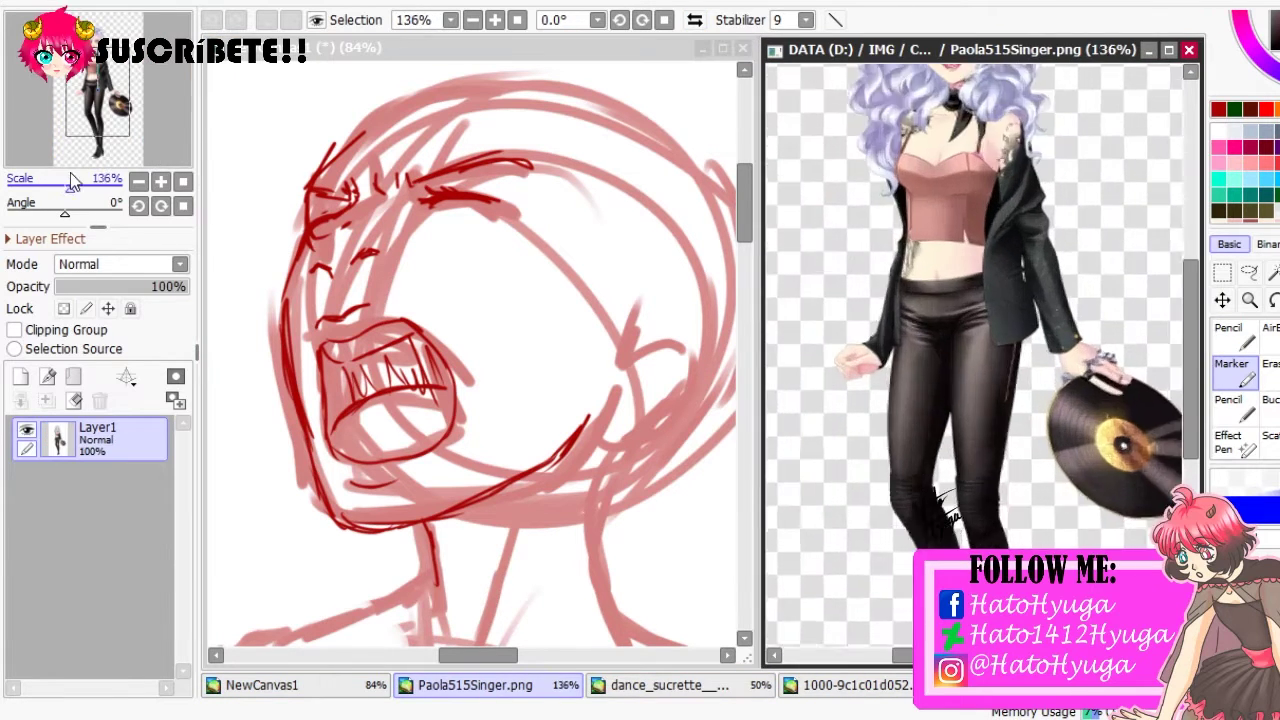
# Select the head in the mirrored drawing and scale it down slightly with a free transform
pyautogui.click(450, 47)
pyautogui.moveTo(72, 180)
pyautogui.mouseDown()
pyautogui.moveTo(88, 180)
pyautogui.moveTo(48, 186)
pyautogui.mouseUp()
pyautogui.click(183, 205)
pyautogui.press('e')
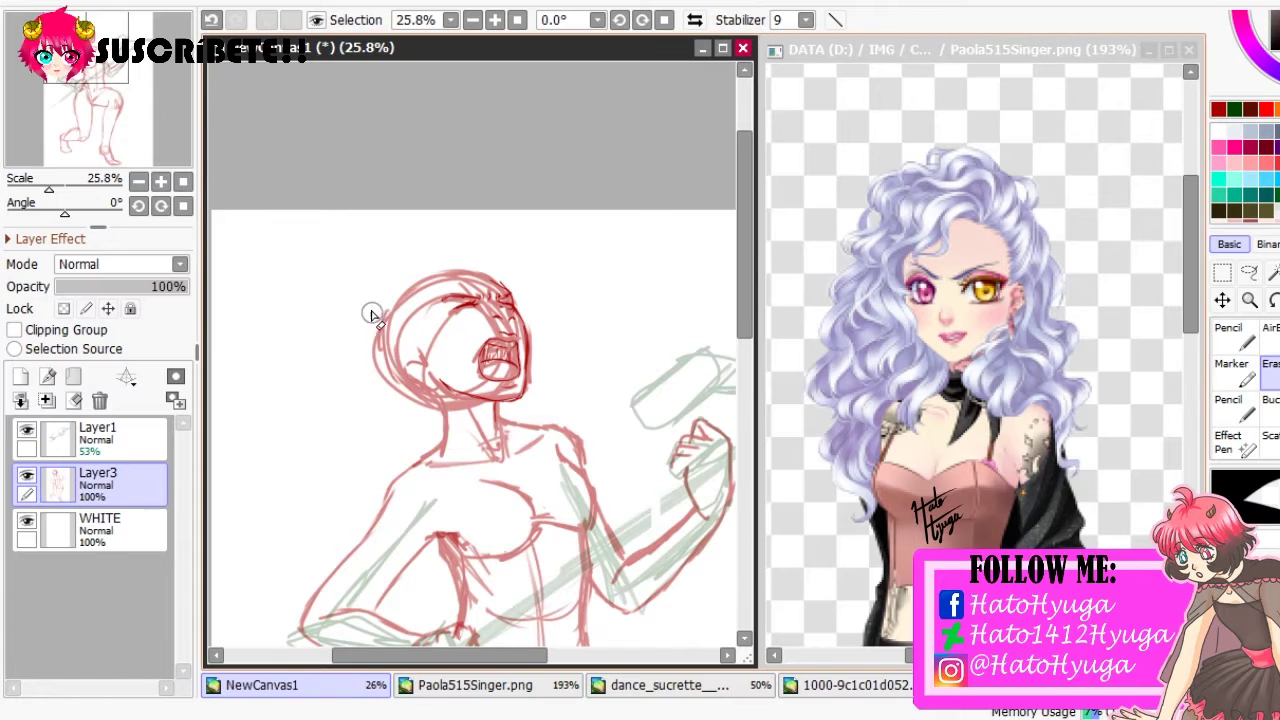
pyautogui.press('h')
pyautogui.press('b')
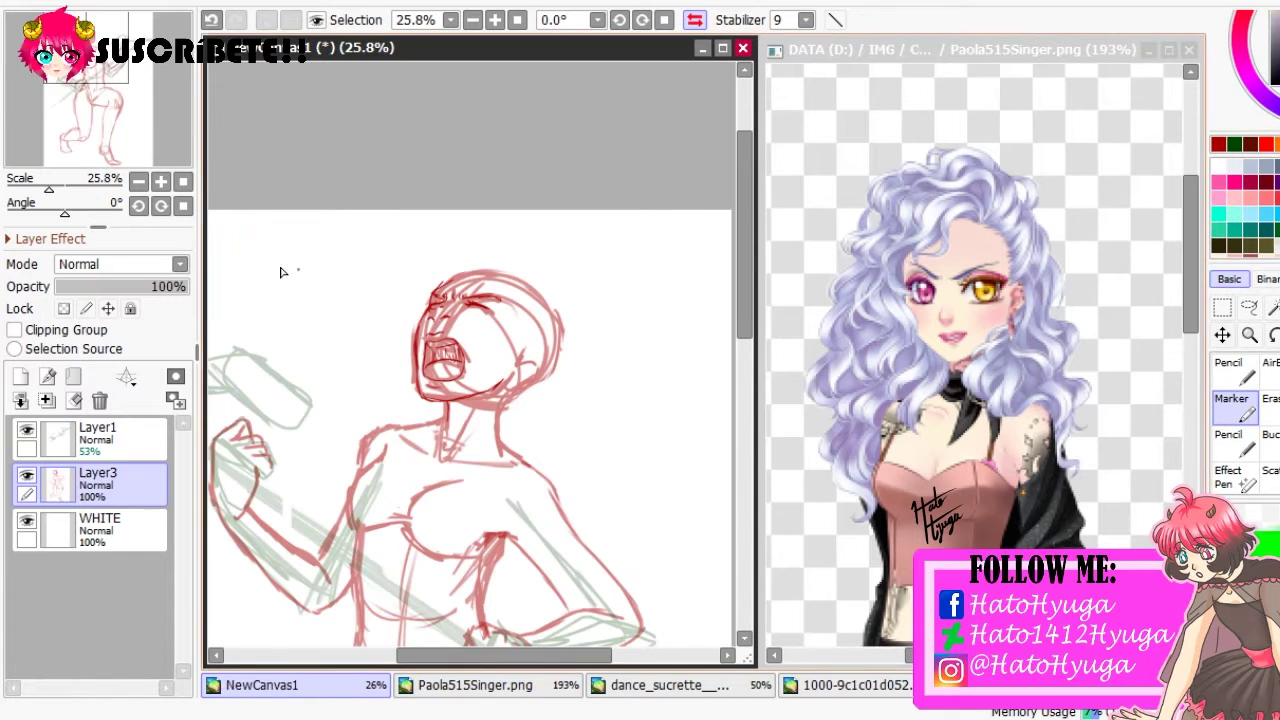
pyautogui.moveTo(48, 186); pyautogui.dragTo(51, 186)
pyautogui.moveTo(371, 206); pyautogui.dragTo(600, 434)
pyautogui.hotkey('ctrl', 't')
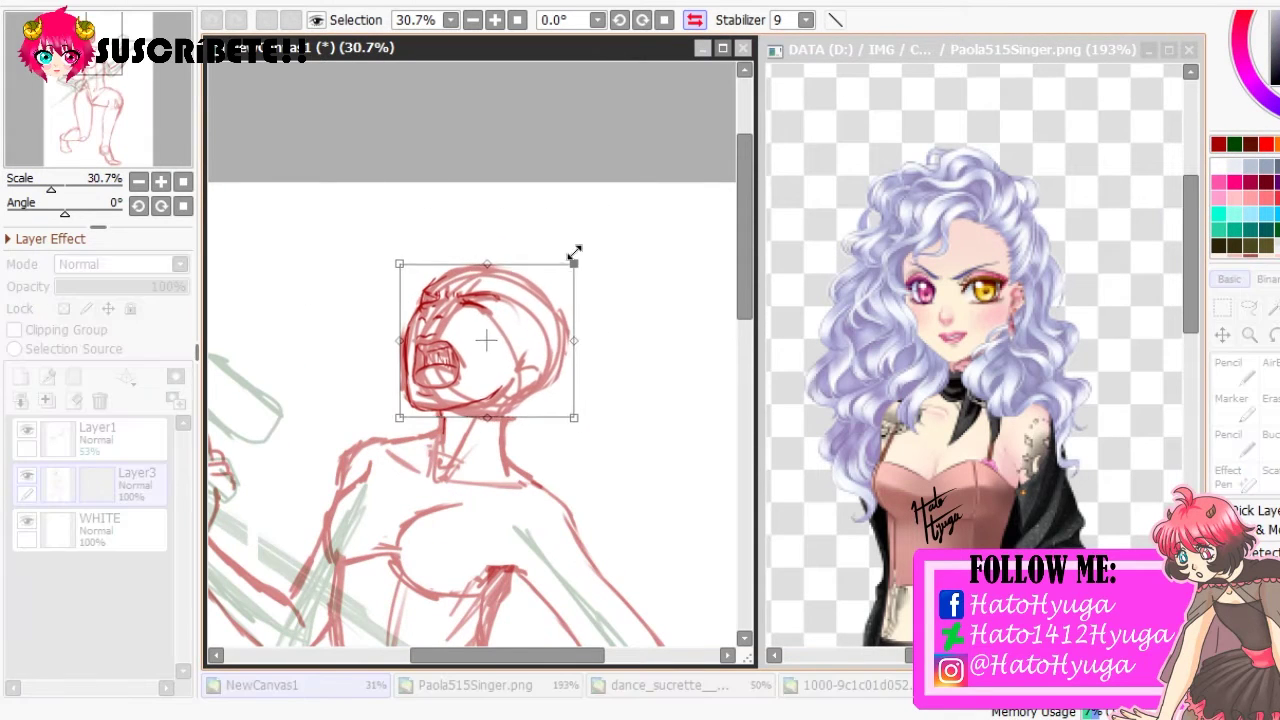
pyautogui.moveTo(575, 254); pyautogui.dragTo(572, 262)
pyautogui.press('Return')
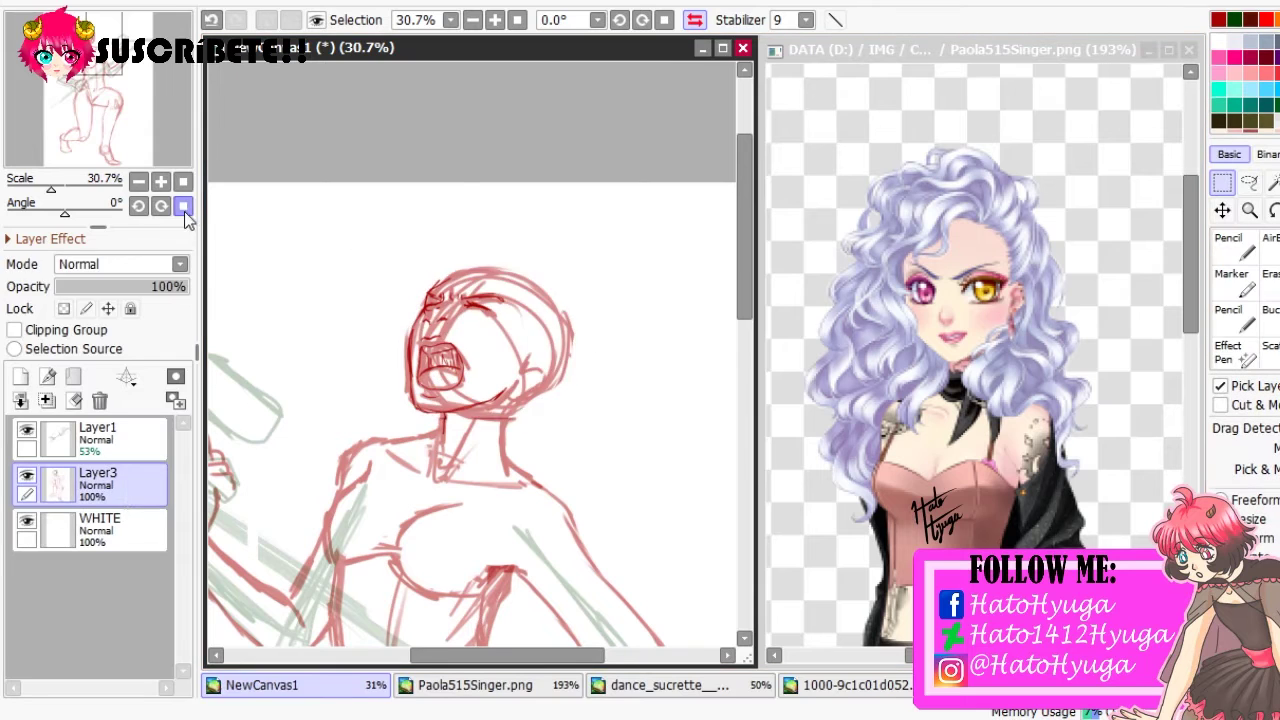
# Erase part of the bust outline near the armpit and redraw the armpit and underbust curves in dark grey
pyautogui.click(184, 207)
pyautogui.moveTo(49, 190); pyautogui.dragTo(53, 188)
pyautogui.press('h')
pyautogui.moveTo(90, 92); pyautogui.dragTo(84, 88)
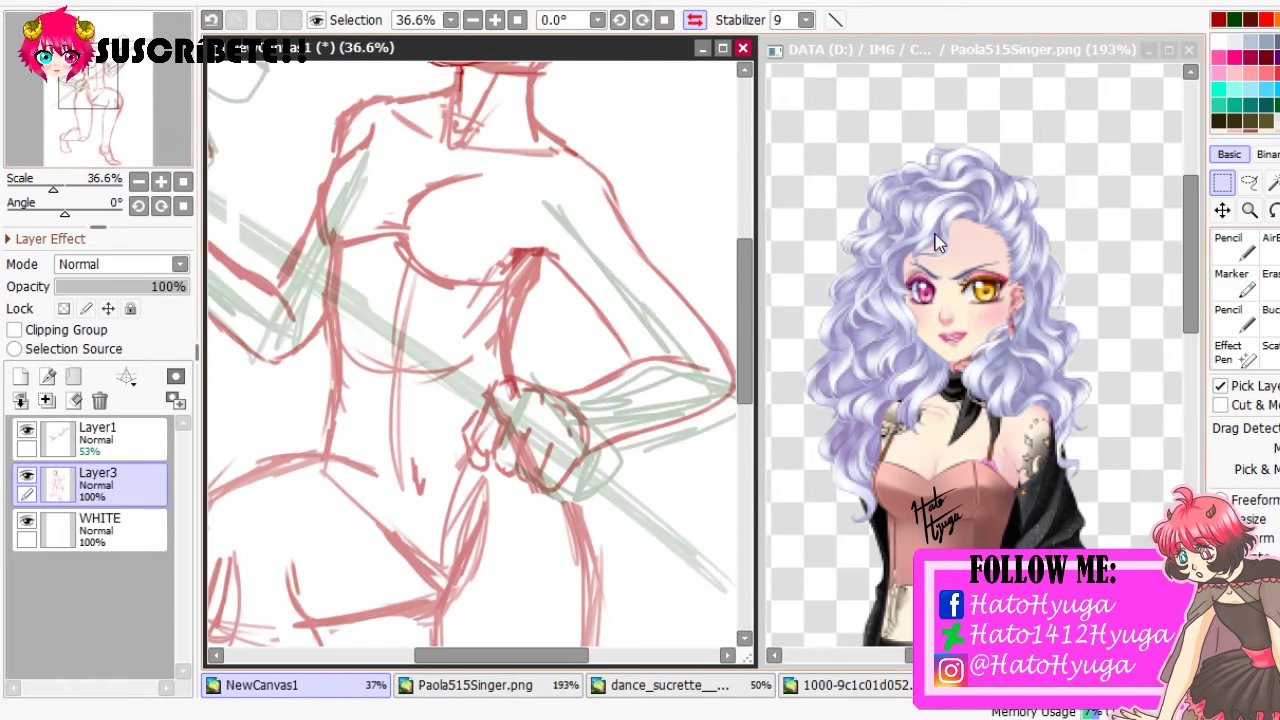
pyautogui.press('e')
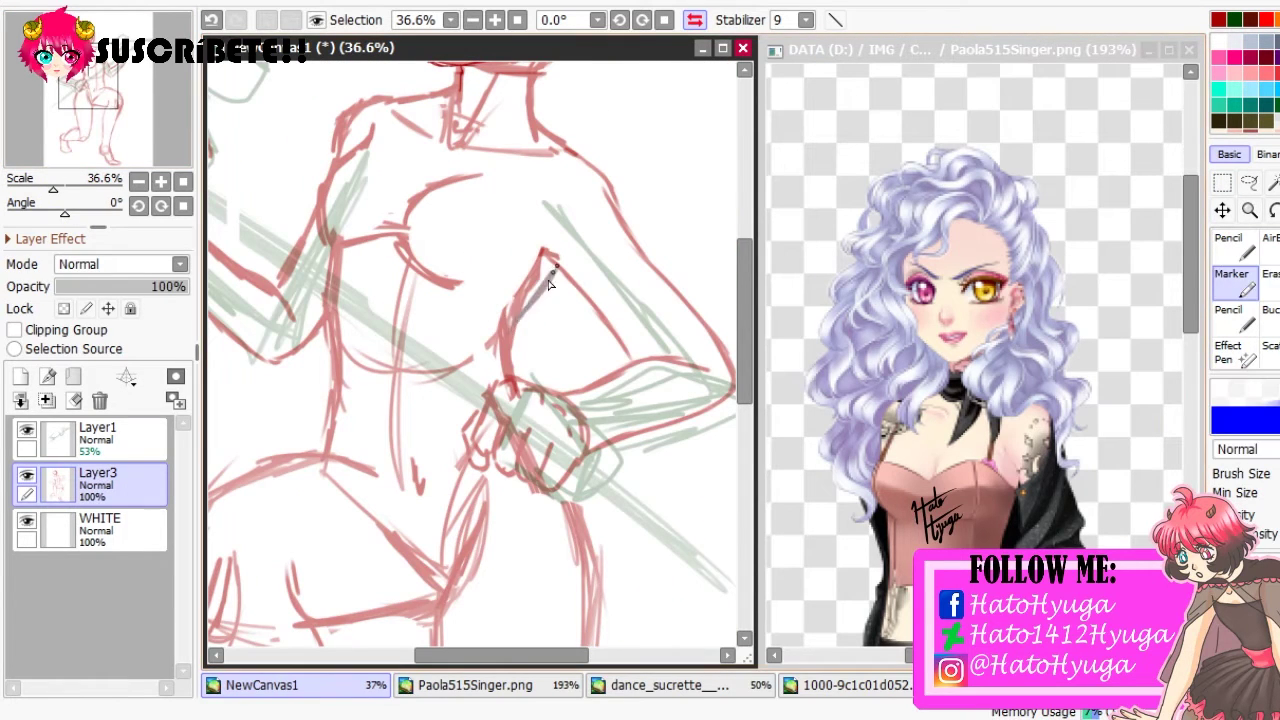
pyautogui.press('e')
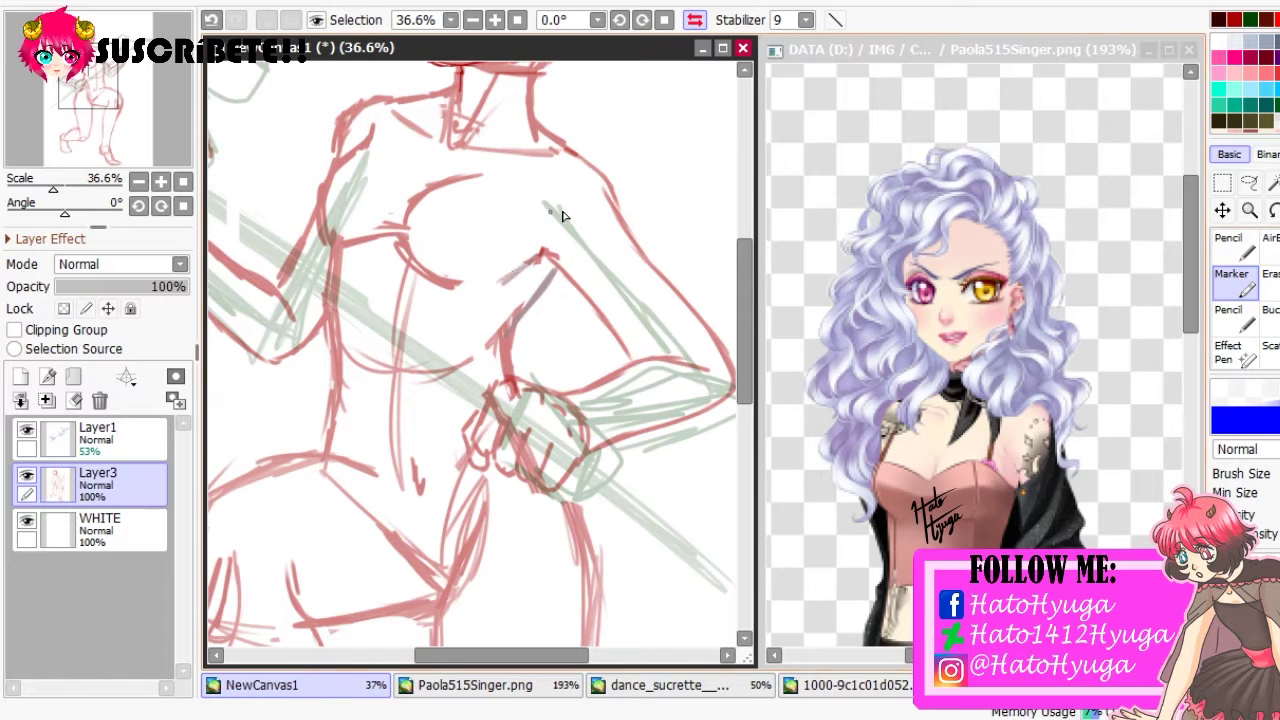
pyautogui.hotkey('ctrl', 'z')
pyautogui.scroll(-10, 419, 310)
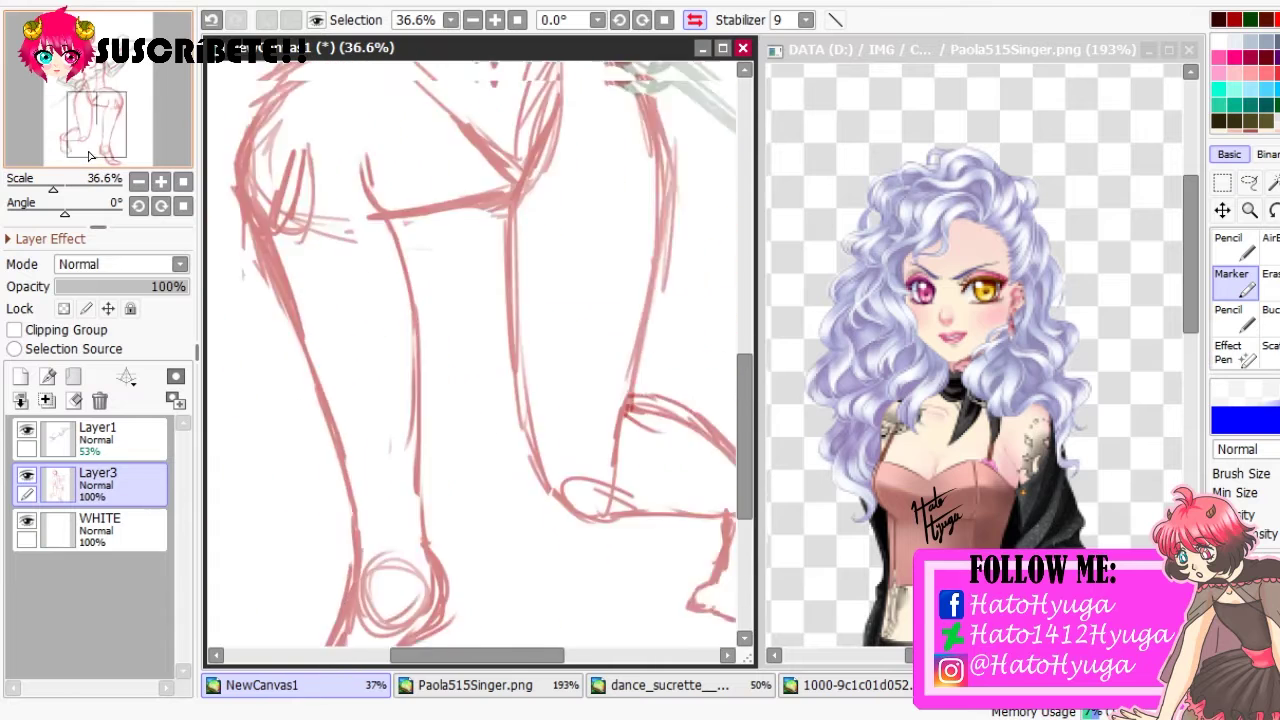
pyautogui.scroll(10, 272, 262)
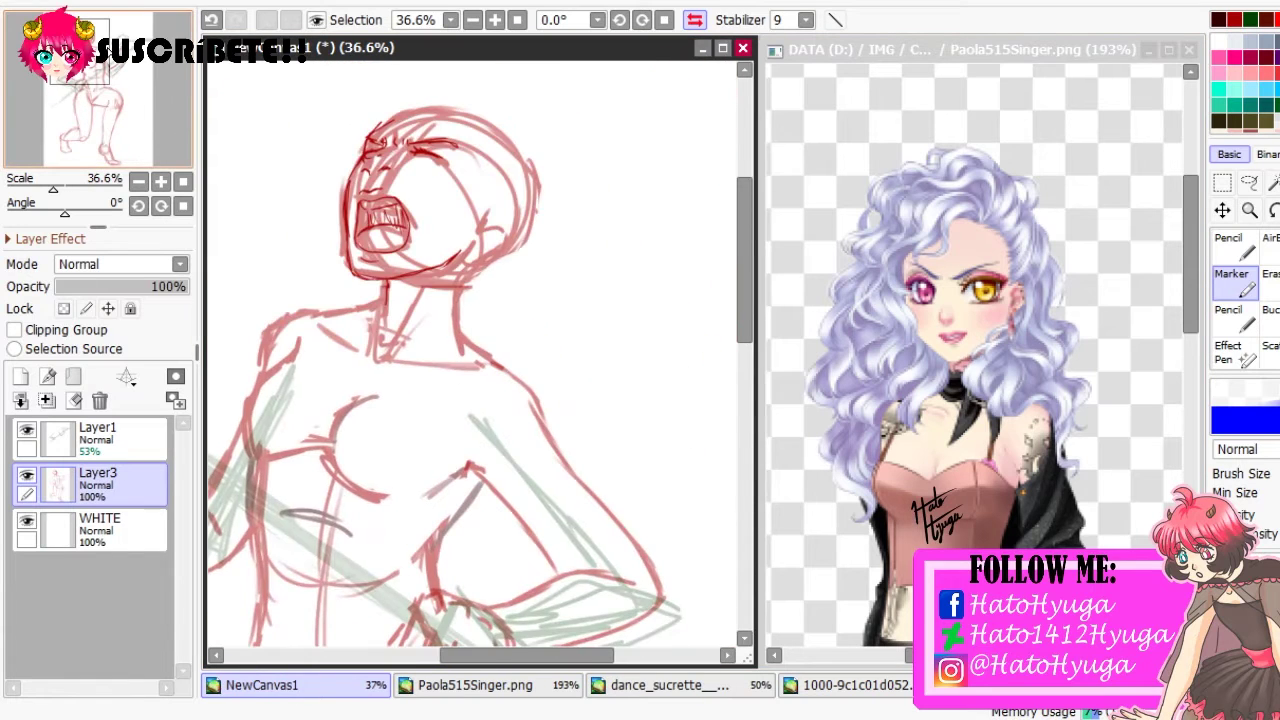
# Sketch the hairline, ear and curls above the forehead on Layer1, raising the layer opacity to 100%
pyautogui.scroll(2, 480, 300)
pyautogui.click(110, 438)
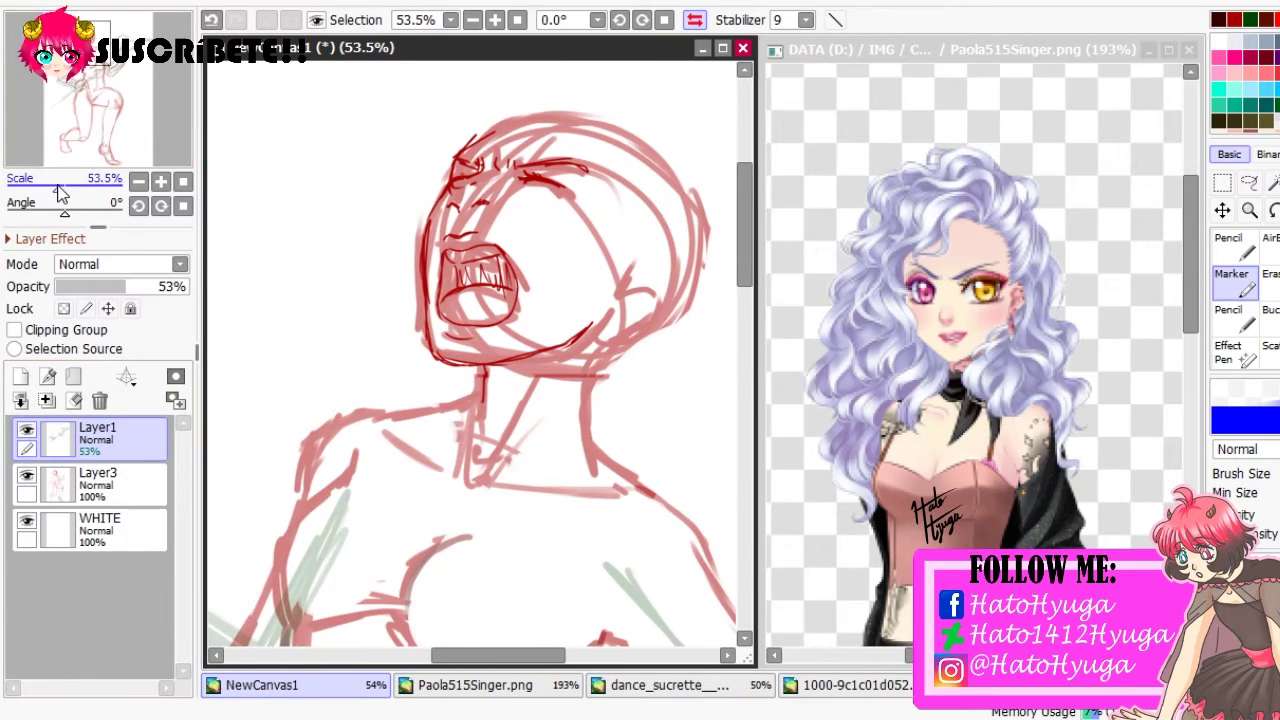
pyautogui.scroll(-1, 573, 180)
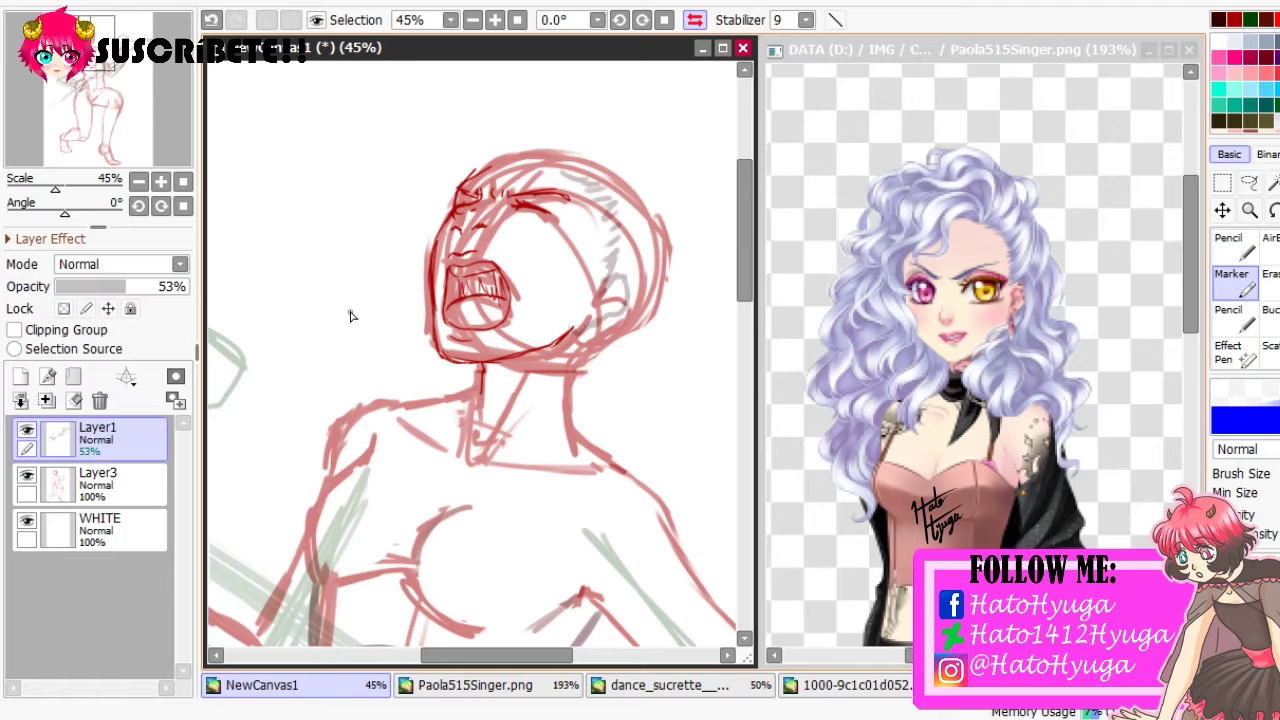
pyautogui.hotkey('ctrl', 'z')
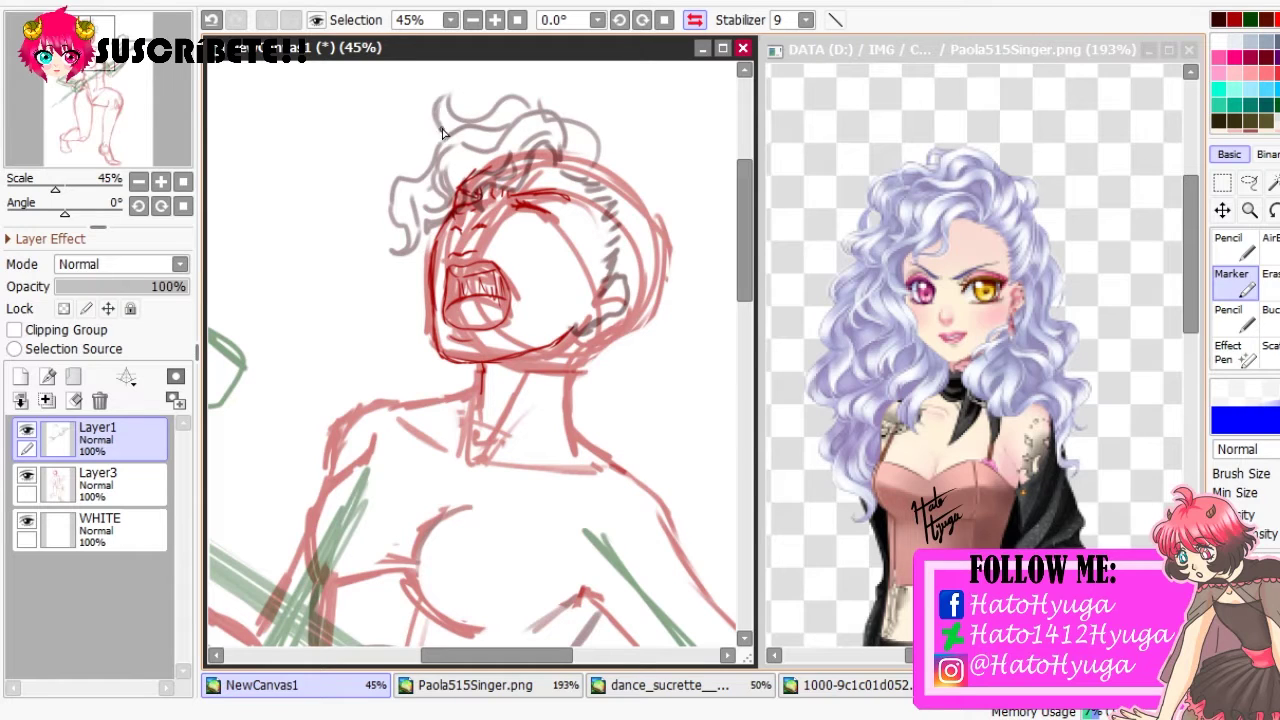
# Sketch long wavy locks streaming past the face to the shoulder and short strands along the back of the head
pyautogui.moveTo(370, 245)
pyautogui.mouseDown()
pyautogui.moveTo(280, 313)
pyautogui.moveTo(316, 358)
pyautogui.moveTo(335, 420)
pyautogui.mouseUp()
pyautogui.moveTo(602, 164); pyautogui.dragTo(626, 222)
pyautogui.moveTo(634, 186); pyautogui.dragTo(650, 240)
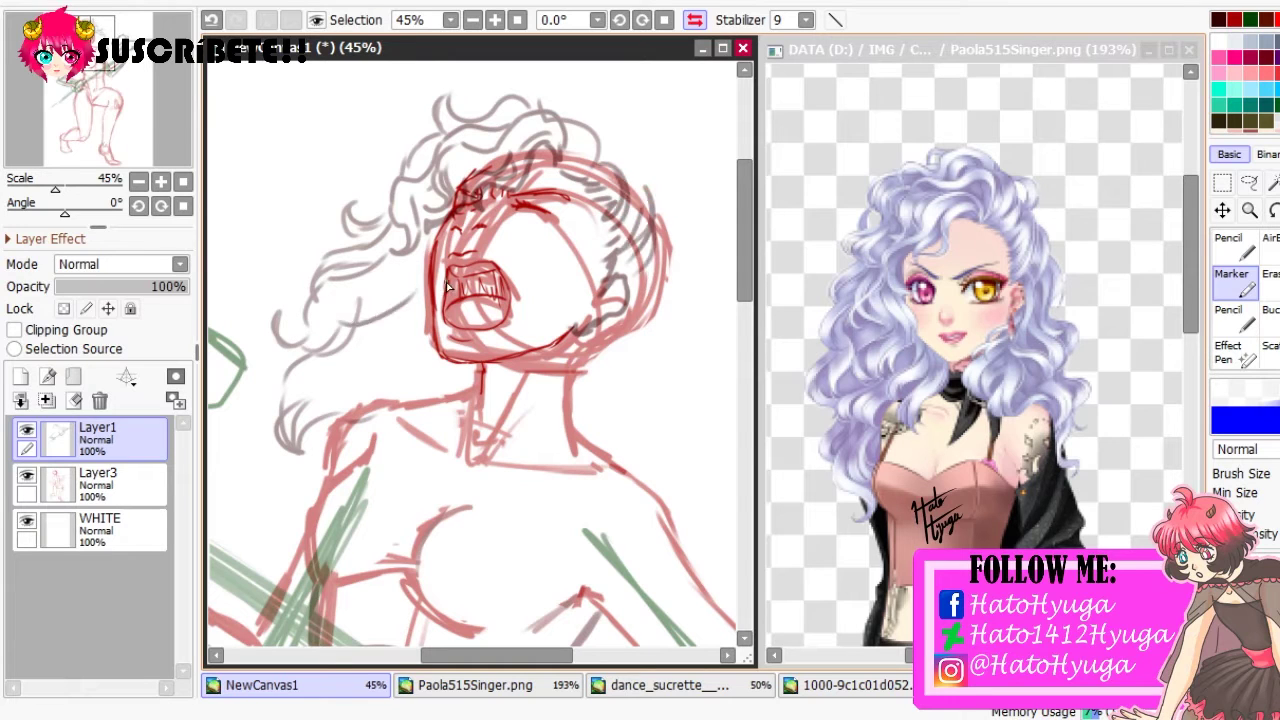
pyautogui.moveTo(424, 272); pyautogui.dragTo(372, 314)
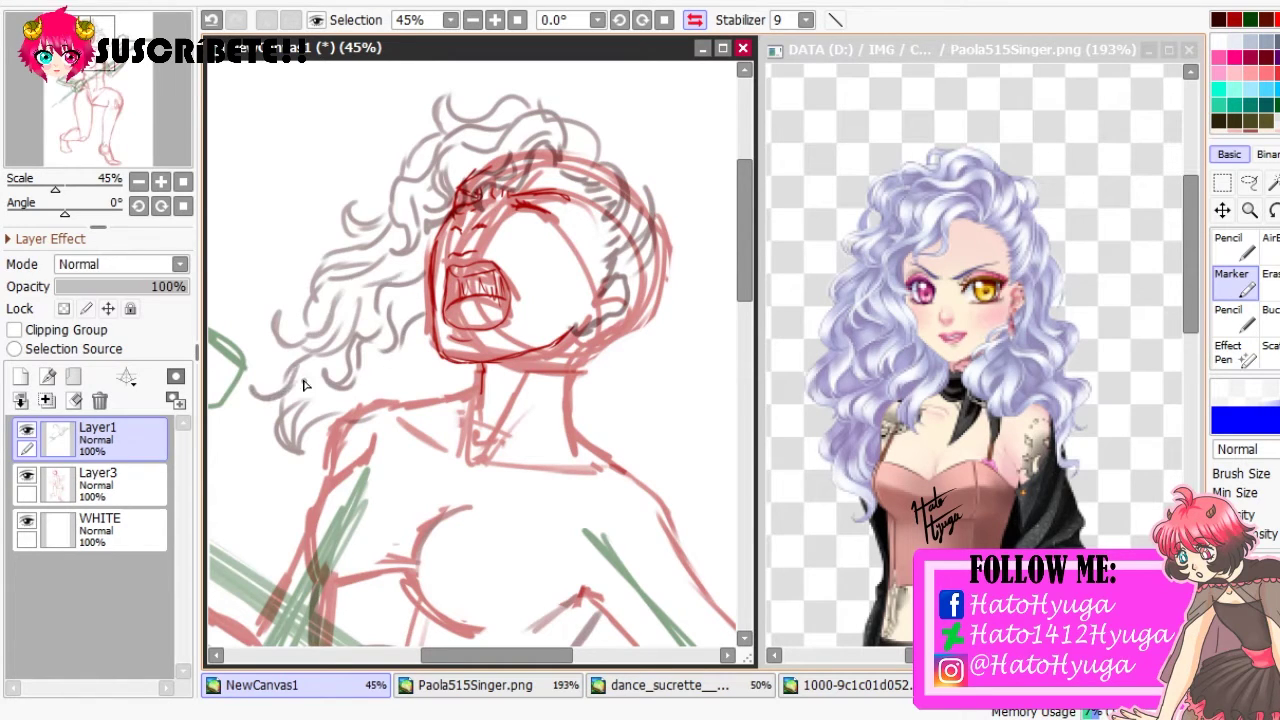
# Sketch wavy locks hanging behind the neck and nape
pyautogui.press('h')
pyautogui.scroll(-3, 254, 207)
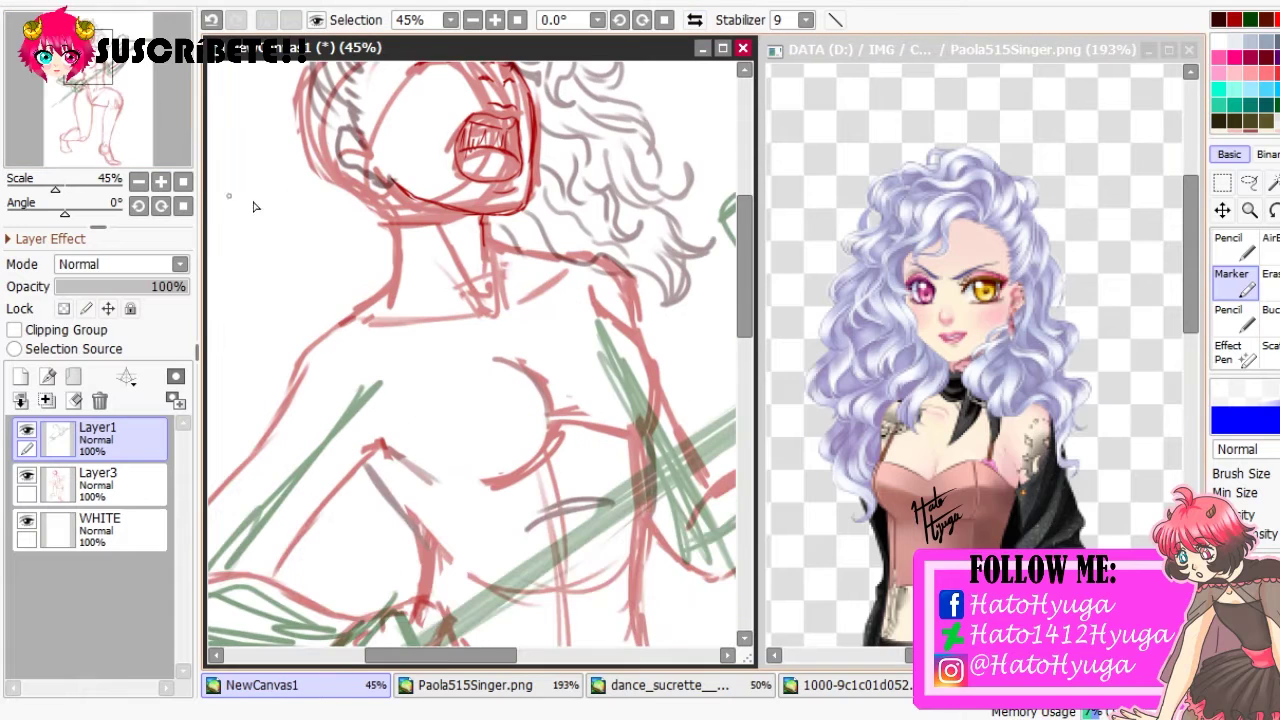
pyautogui.scroll(-5, 350, 228)
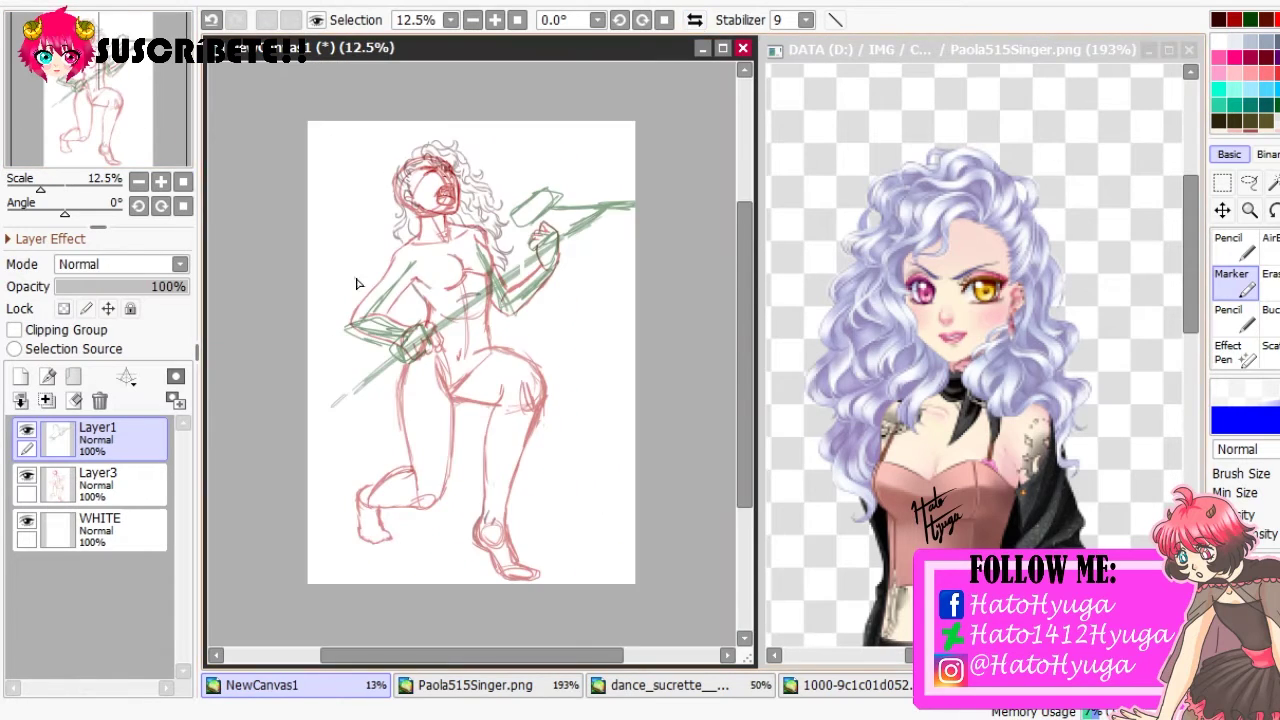
# Combine the Layer1 strokes with the figure on Layer3 and flip the whole drawing horizontally
pyautogui.click(100, 480)
pyautogui.hotkey('ctrl', 't')
pyautogui.press('Return')
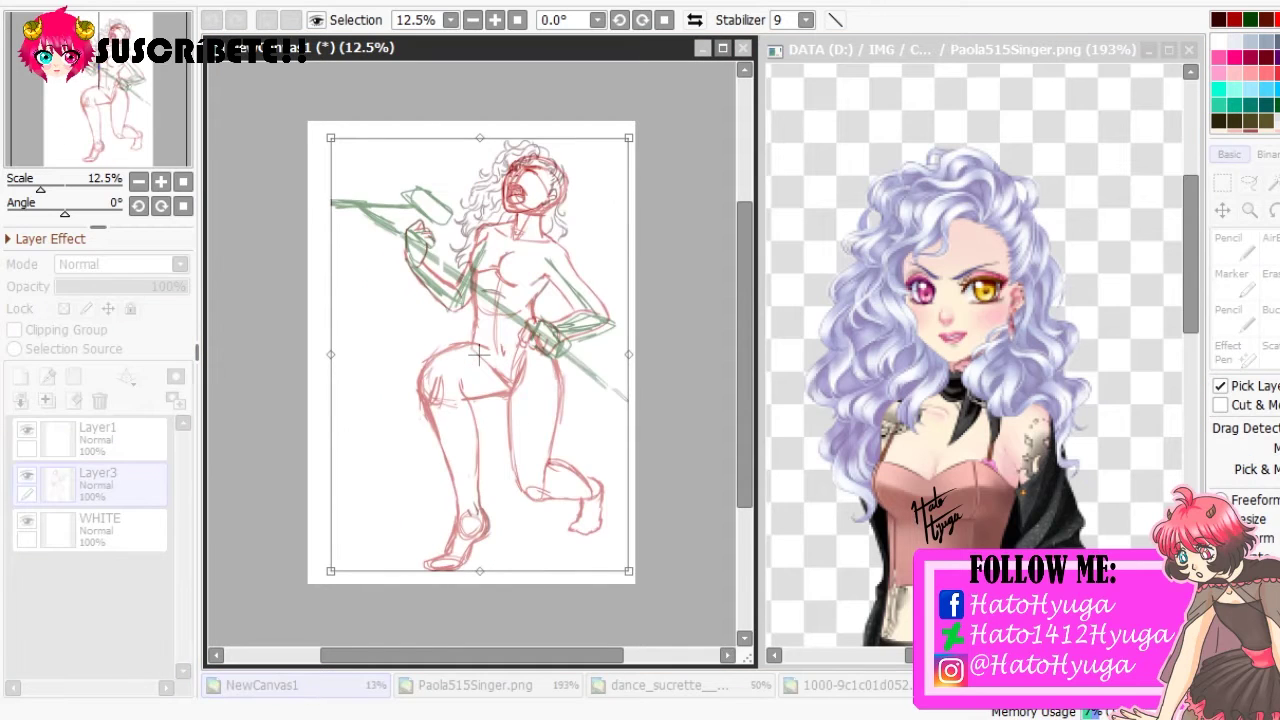
# Add more curly strands beside the neck and over the back shoulder on Layer3
pyautogui.scroll(5, 443, 380)
pyautogui.scroll(5, 78, 100)
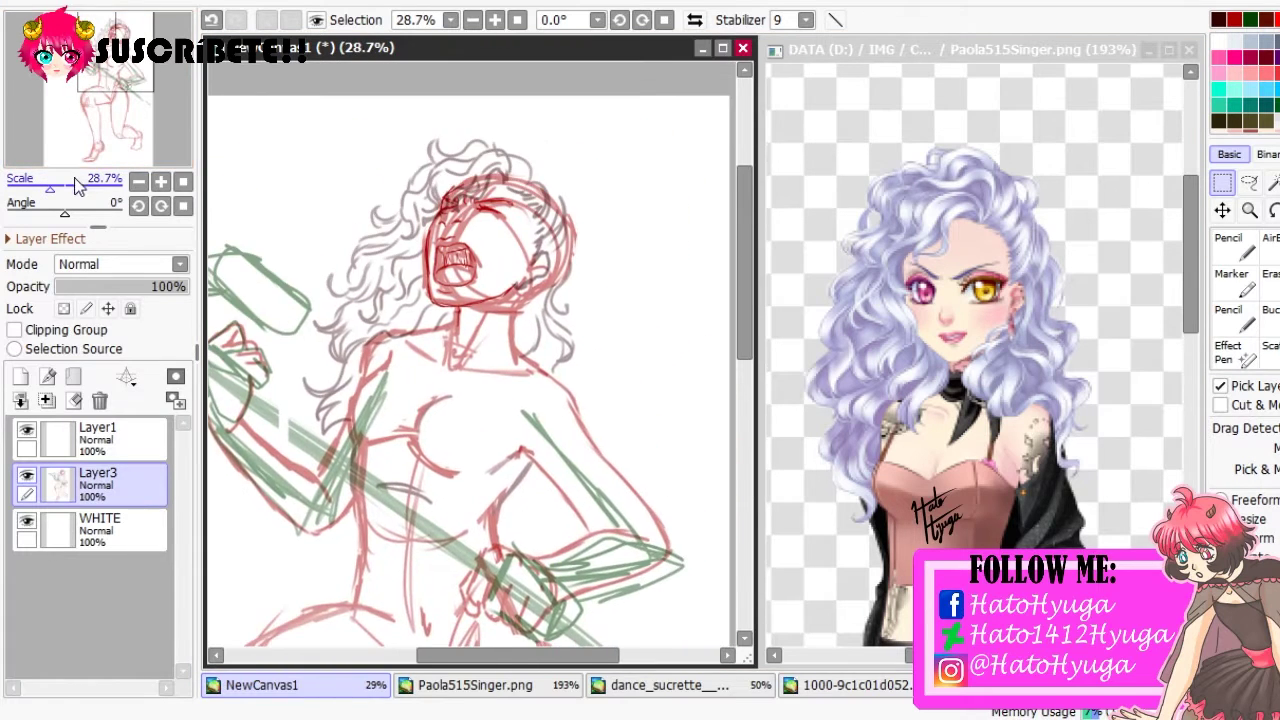
pyautogui.scroll(-5, 440, 305)
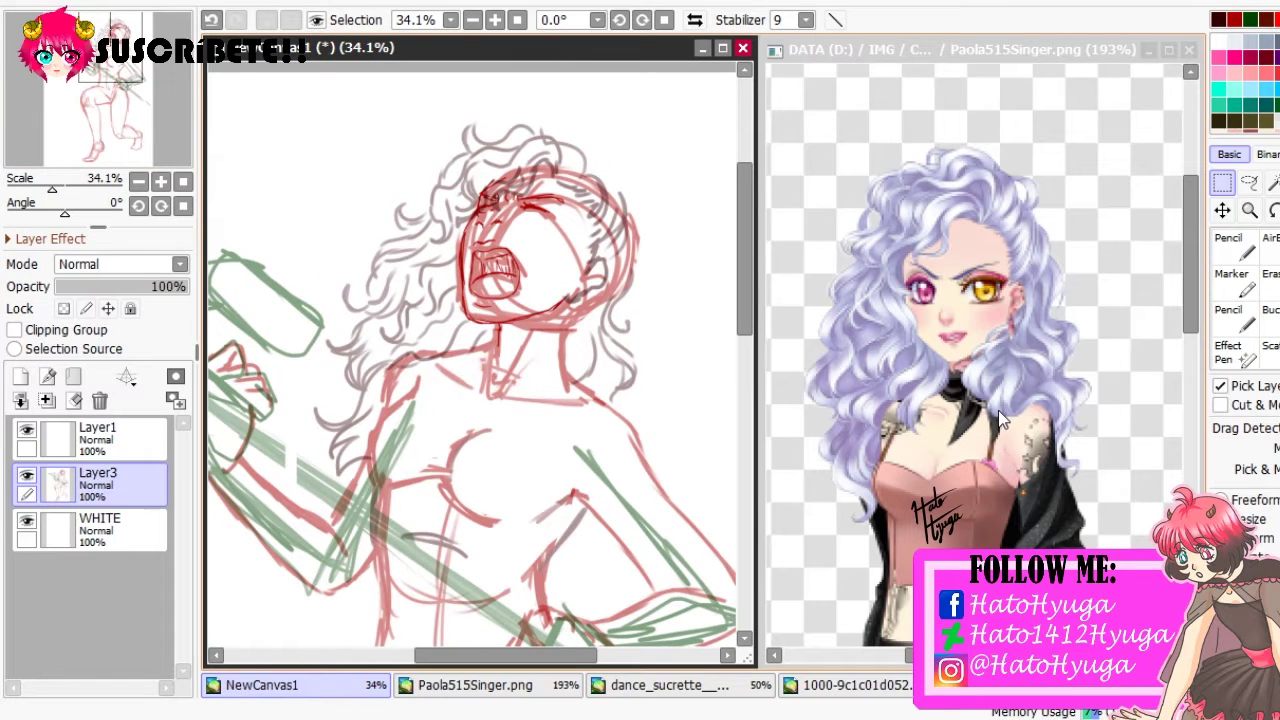
pyautogui.scroll(1, 505, 124)
pyautogui.press('h')
pyautogui.press('b')
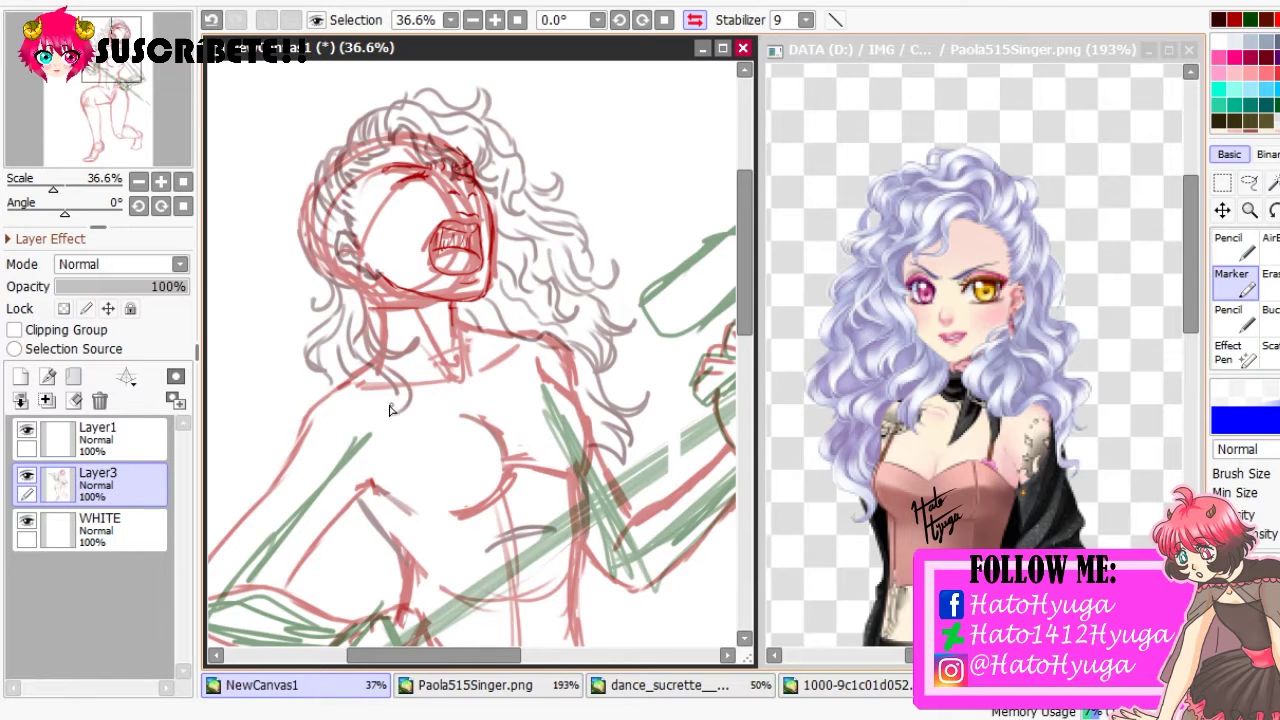
# Sketch the cropped corset top on the torso with its strap, sweetheart neckline and hem
pyautogui.scroll(-3, 293, 185)
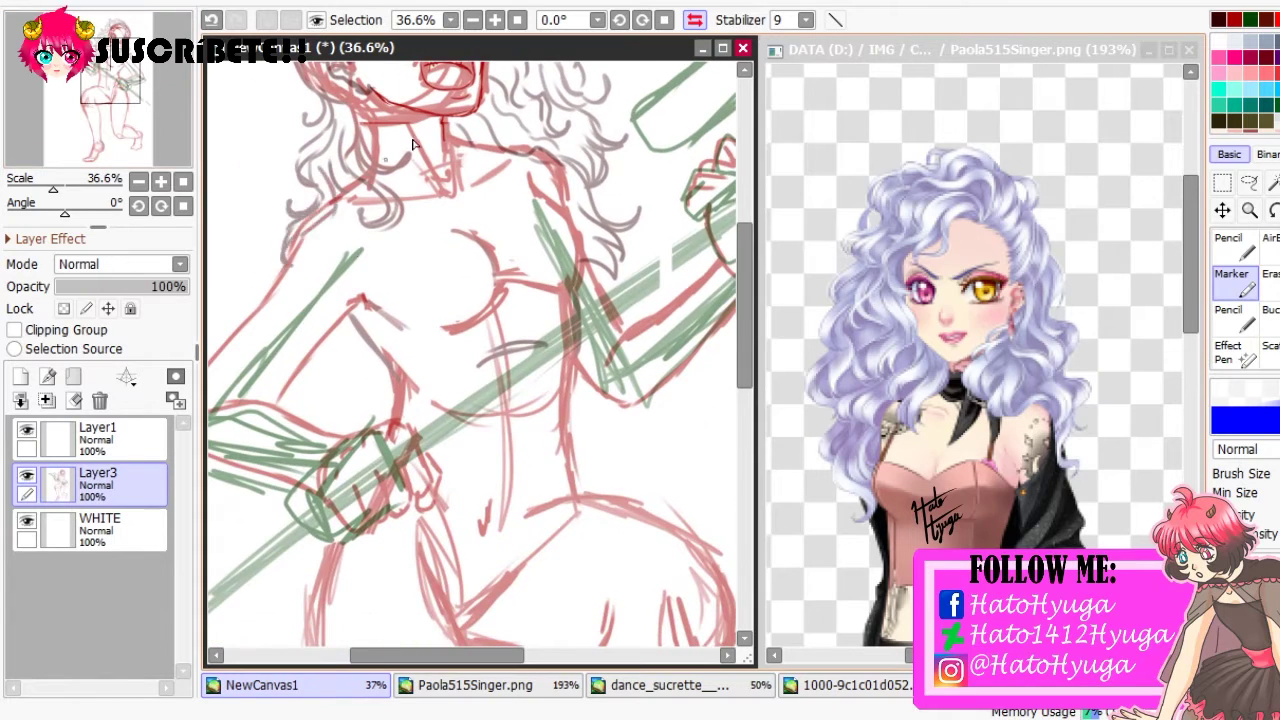
pyautogui.press('h')
pyautogui.scroll(-1, 385, 157)
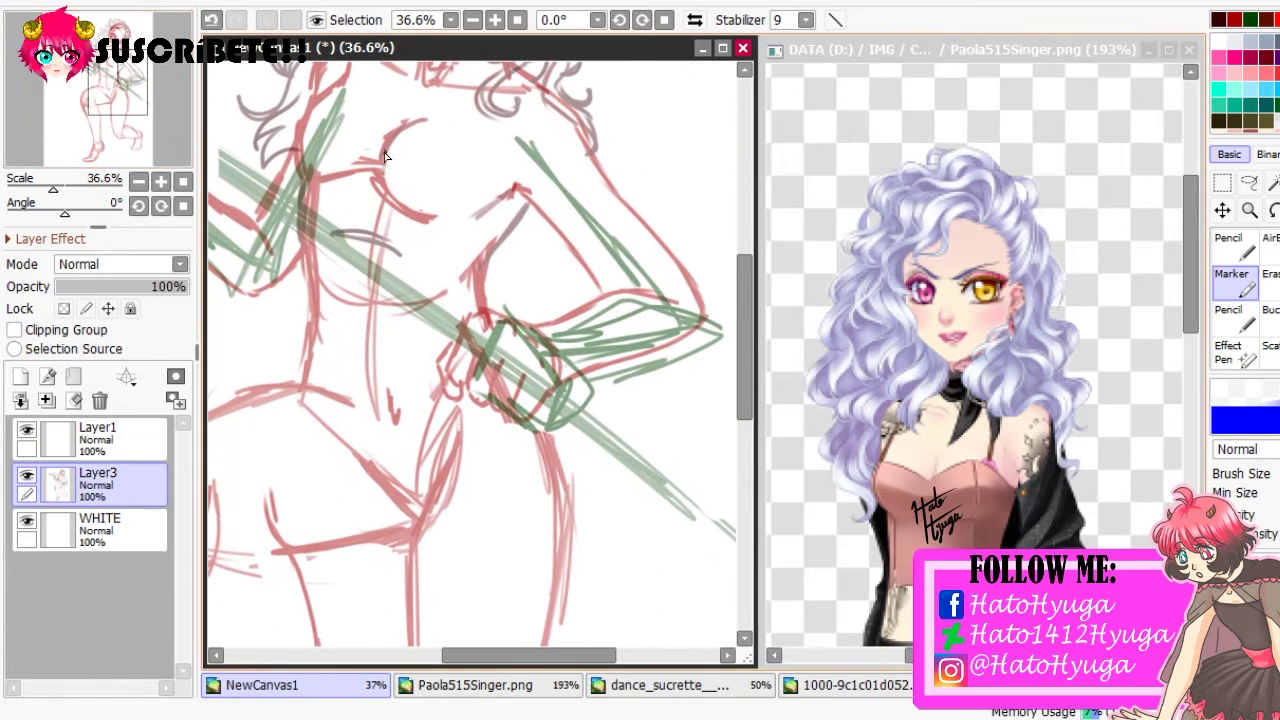
pyautogui.moveTo(357, 114); pyautogui.dragTo(384, 148)
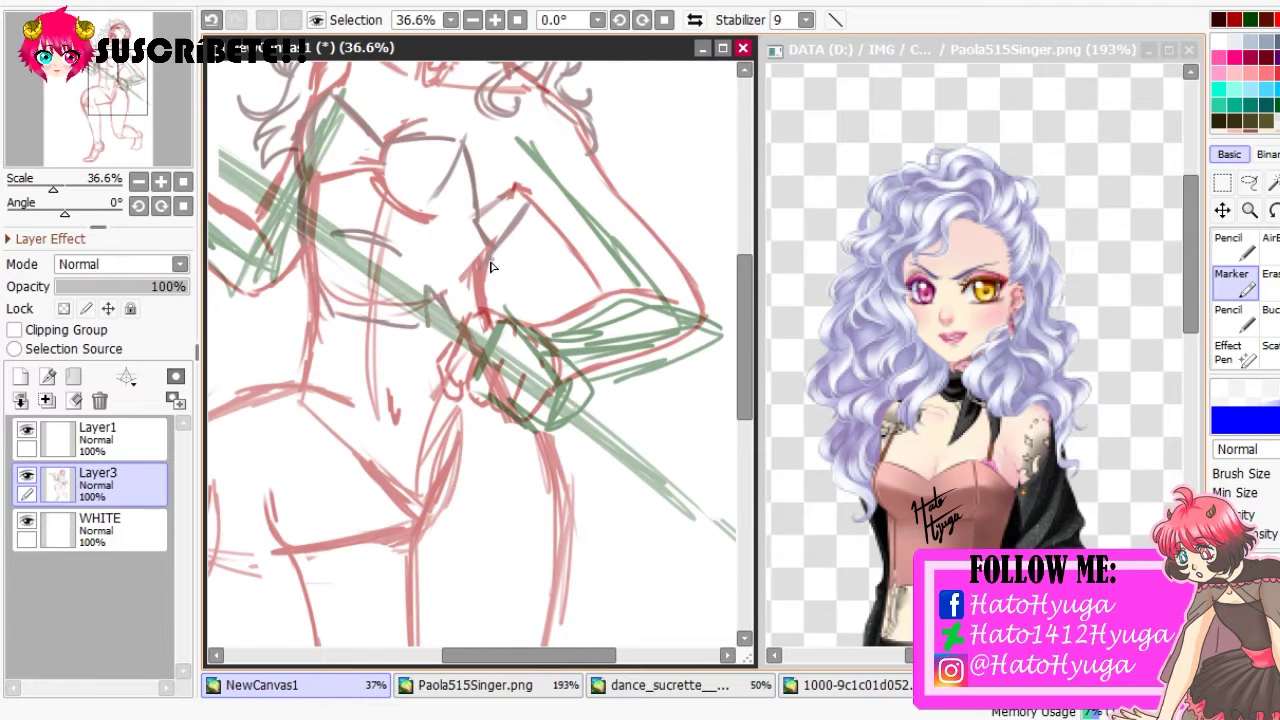
# Draw the trousers' low waistband across the hips and the fold lines at the crotch, following the reference outfit
pyautogui.click(975, 48)
pyautogui.moveTo(100, 60); pyautogui.dragTo(131, 119)
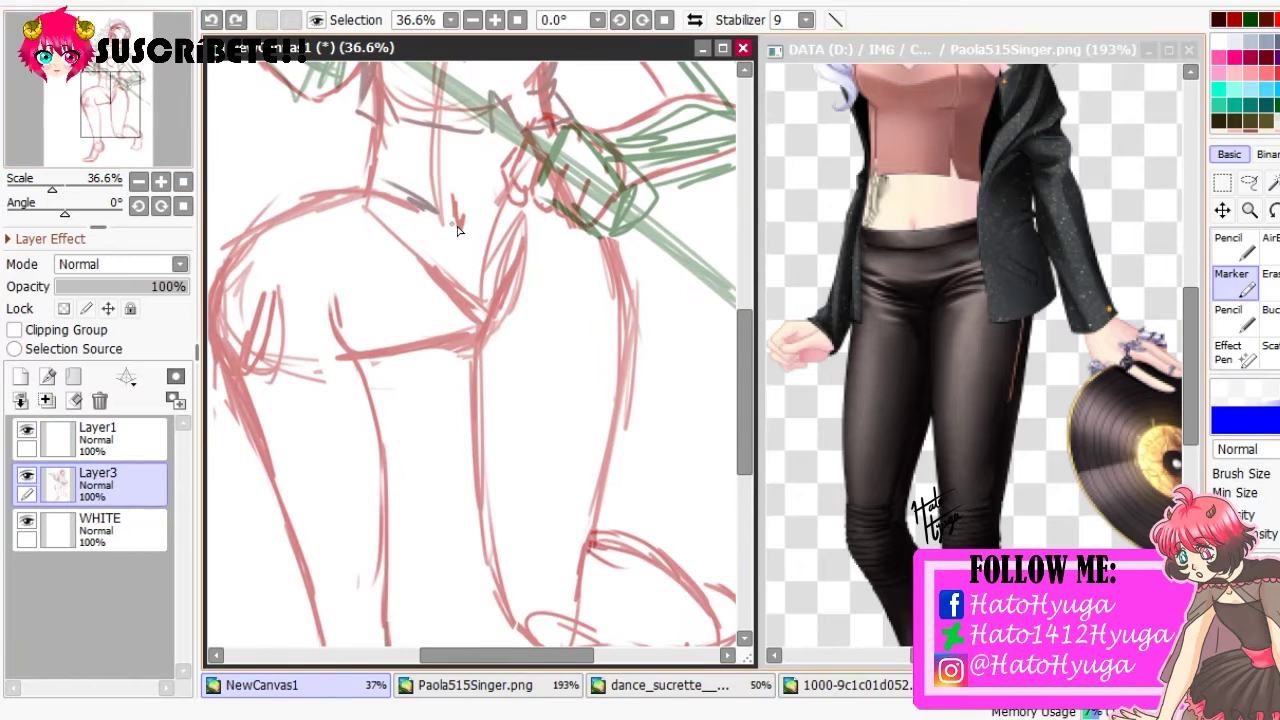
pyautogui.moveTo(411, 197); pyautogui.dragTo(461, 225)
pyautogui.moveTo(472, 228); pyautogui.dragTo(530, 211)
pyautogui.moveTo(482, 298); pyautogui.dragTo(536, 271)
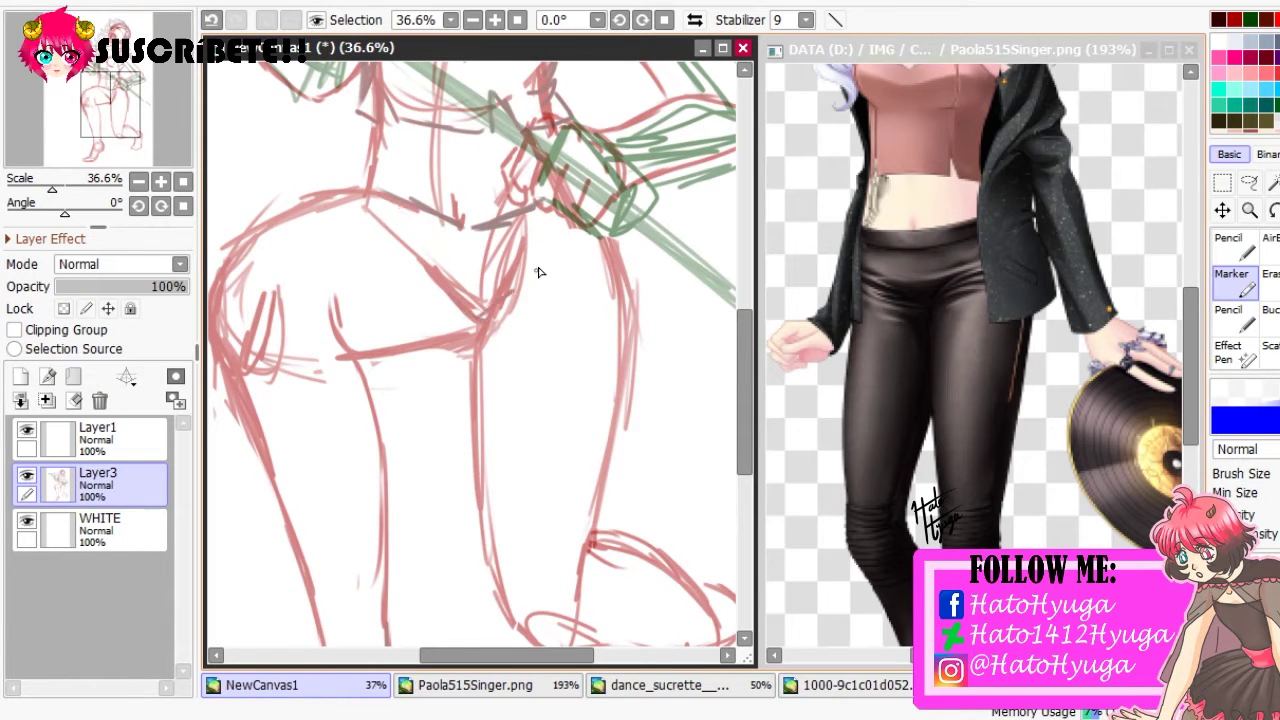
pyautogui.moveTo(485, 328); pyautogui.dragTo(545, 300)
# Draw the ankle opening and high heel of the ankle boot on the front foot
pyautogui.moveTo(52, 188); pyautogui.dragTo(44, 188)
pyautogui.scroll(3, 570, 235)
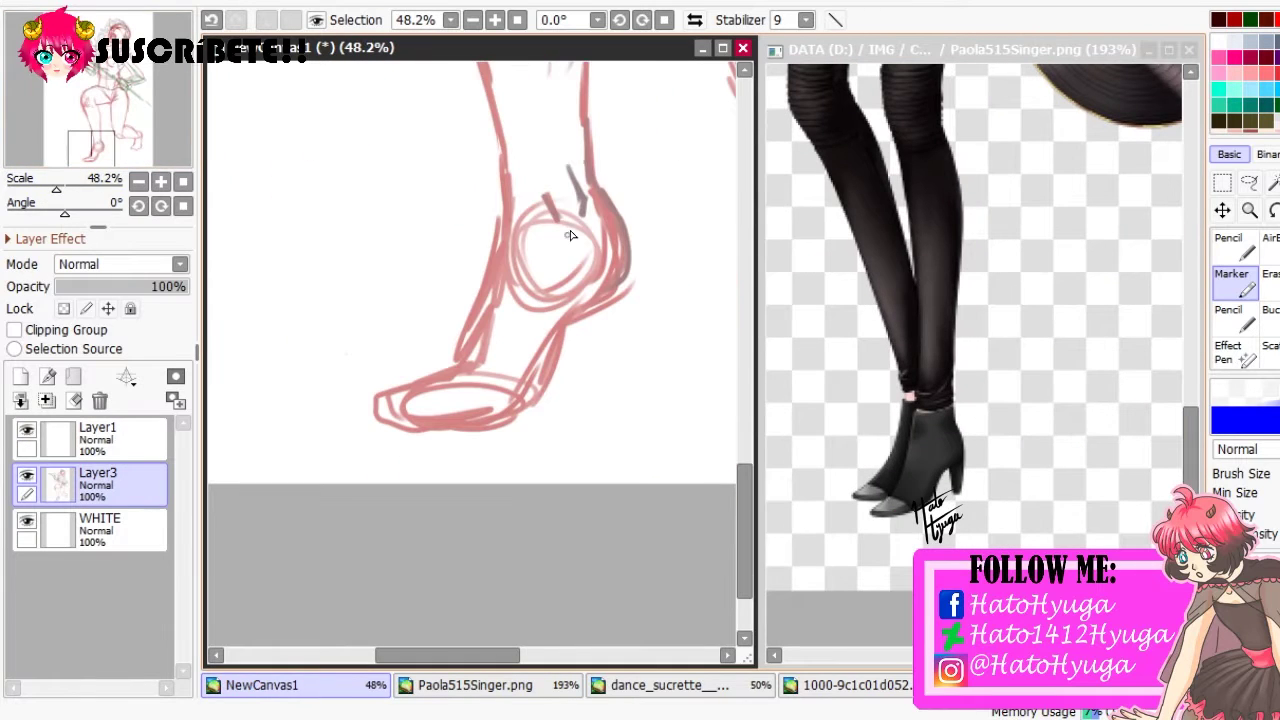
pyautogui.moveTo(632, 250); pyautogui.dragTo(640, 388)
pyautogui.moveTo(612, 308); pyautogui.dragTo(632, 380)
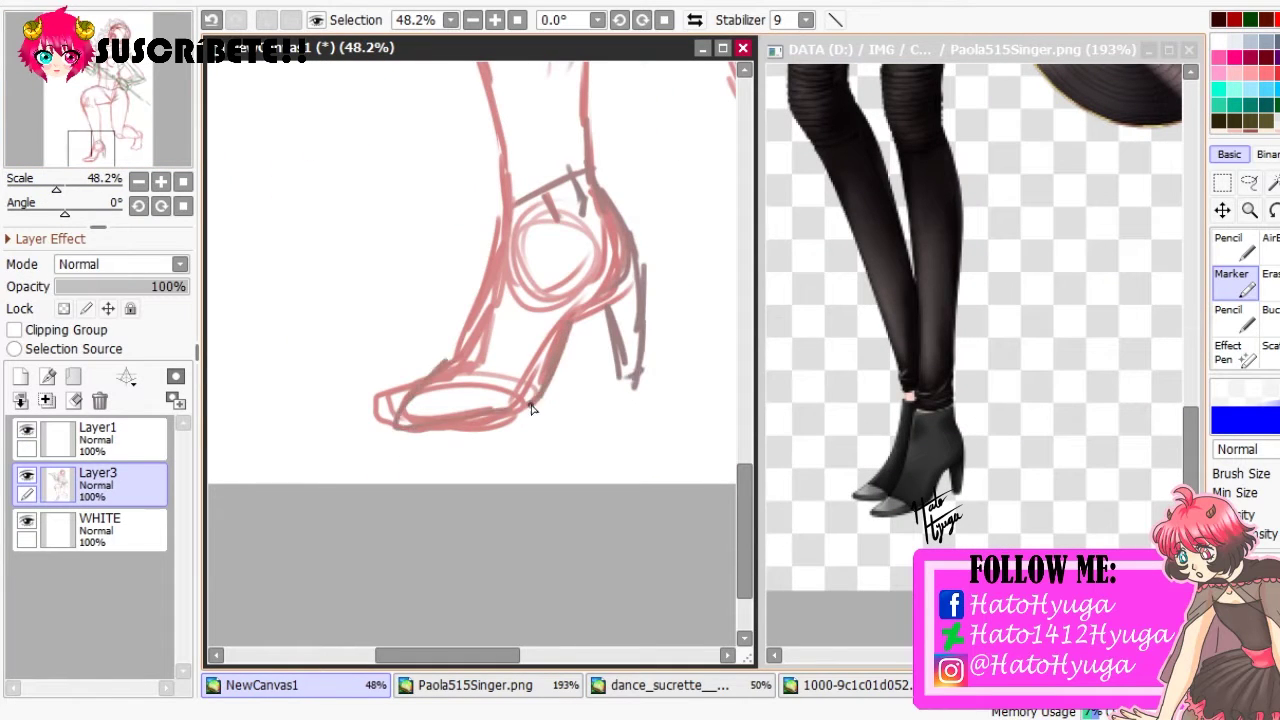
# Outline the front boot's instep and sole, trim the toe to a point and add the toe cap seam
pyautogui.moveTo(532, 409)
pyautogui.mouseDown()
pyautogui.moveTo(442, 371)
pyautogui.moveTo(483, 301)
pyautogui.mouseUp()
pyautogui.moveTo(500, 208); pyautogui.dragTo(476, 364)
pyautogui.press('e')
pyautogui.moveTo(363, 400); pyautogui.dragTo(420, 424)
pyautogui.click(1231, 281)
pyautogui.moveTo(486, 366); pyautogui.dragTo(462, 406)
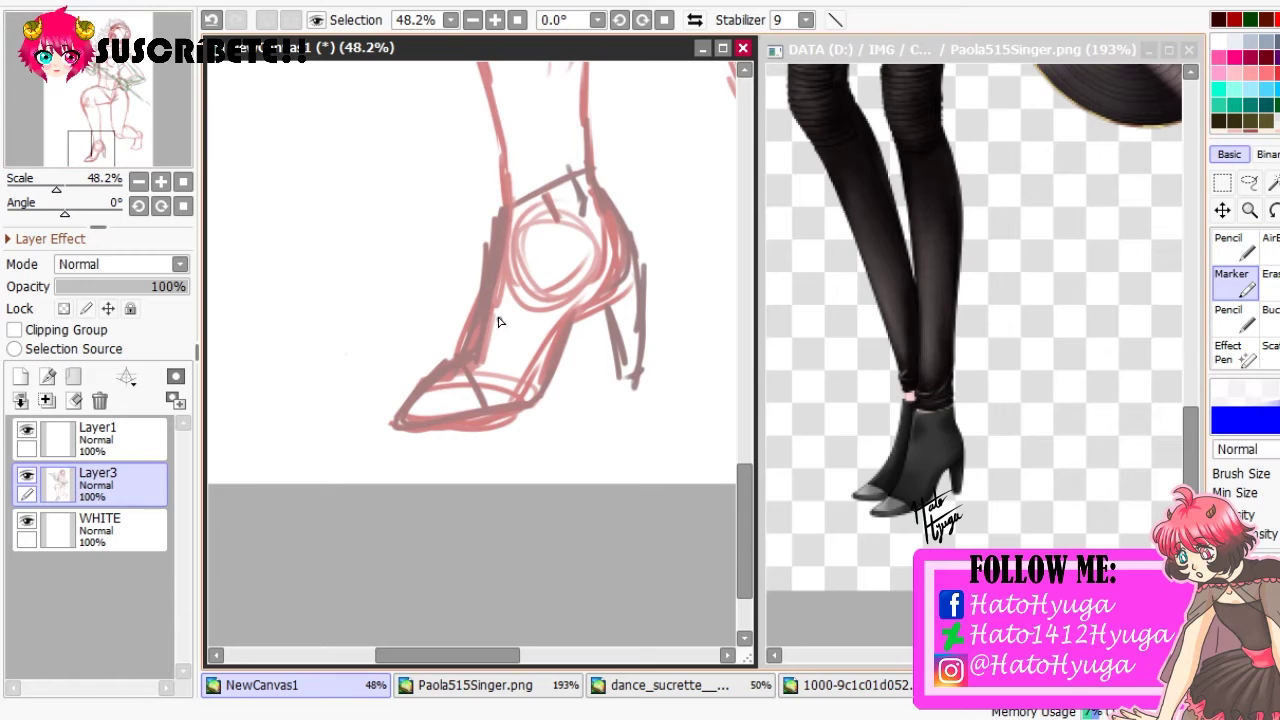
# Draw the ankle boot on the kneeling leg's foot with its toe cap, ankle opening and heel
pyautogui.moveTo(464, 294); pyautogui.dragTo(34, 484)
pyautogui.moveTo(542, 402)
pyautogui.mouseDown()
pyautogui.moveTo(519, 453)
pyautogui.moveTo(616, 452)
pyautogui.mouseUp()
pyautogui.moveTo(526, 430); pyautogui.dragTo(622, 460)
pyautogui.moveTo(636, 280); pyautogui.dragTo(632, 436)
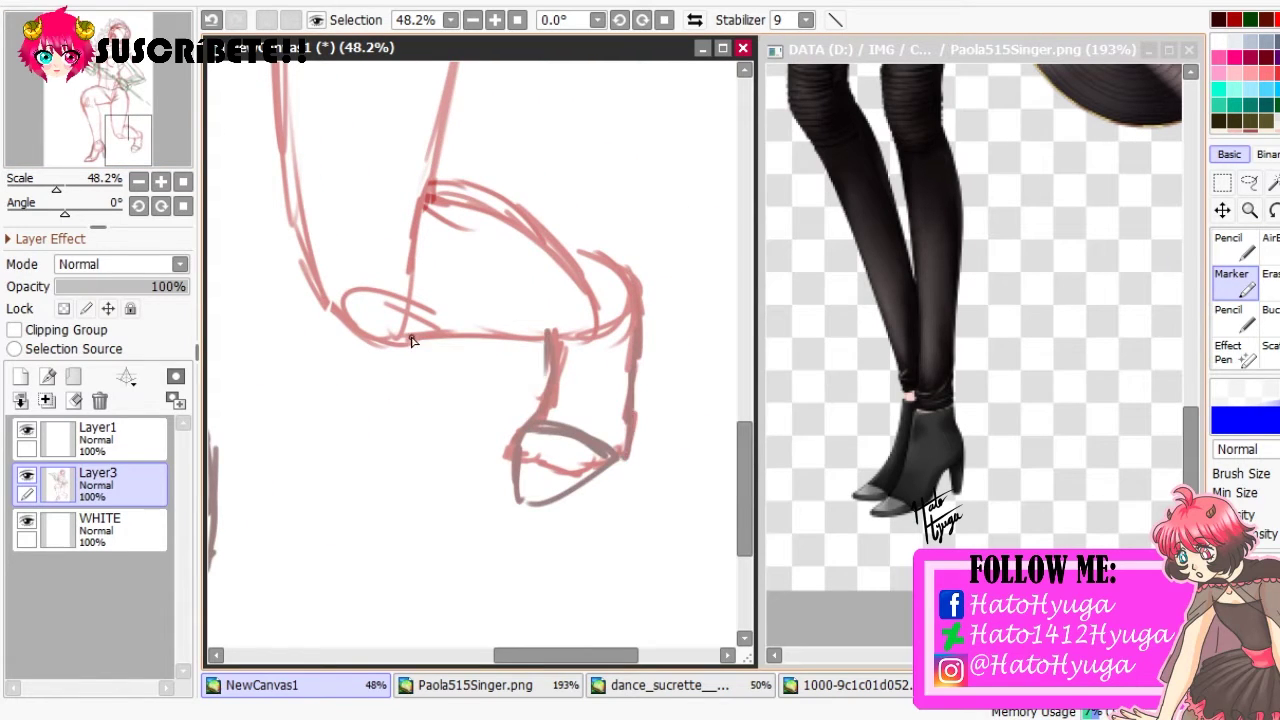
pyautogui.moveTo(574, 240); pyautogui.dragTo(560, 340)
pyautogui.moveTo(552, 342)
pyautogui.mouseDown()
pyautogui.moveTo(616, 336)
pyautogui.moveTo(630, 466)
pyautogui.mouseUp()
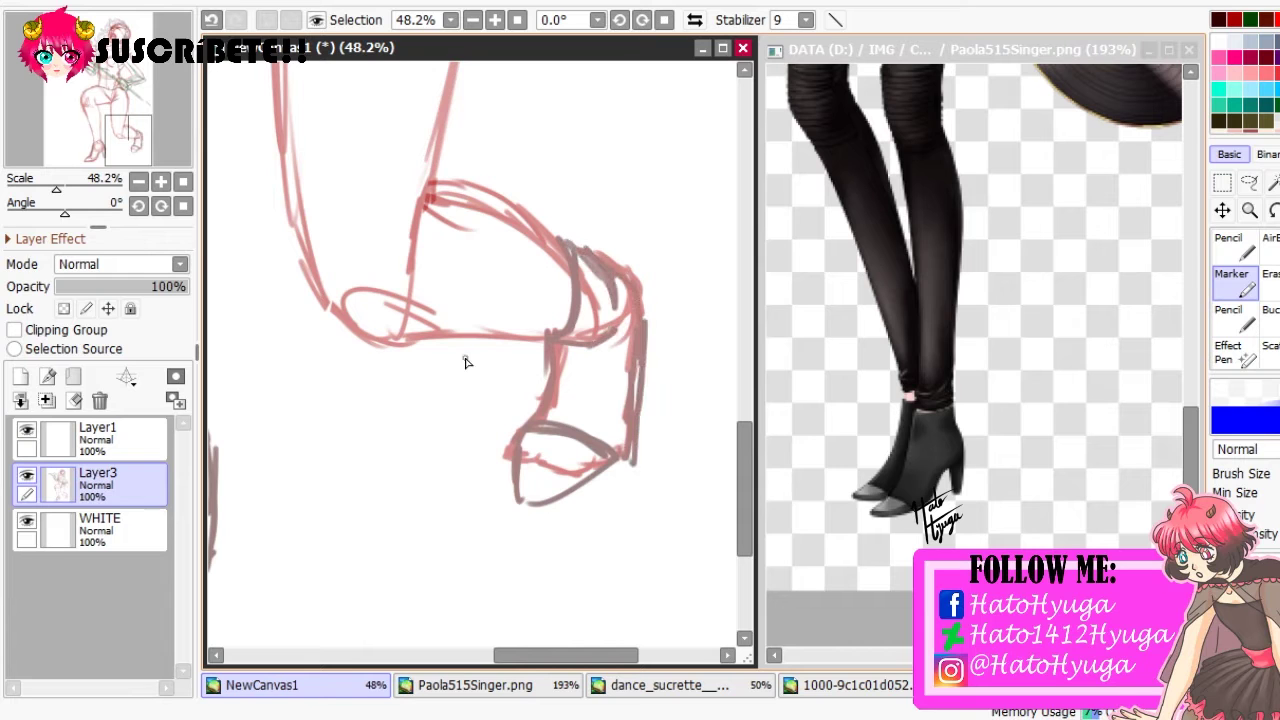
# Sketch the off-shoulder jacket from the reference, with sleeves around both arms and its tail flaring behind the bent elbow
pyautogui.moveTo(56, 188); pyautogui.dragTo(42, 188)
pyautogui.click(87, 135)
pyautogui.scroll(3, 87, 135)
pyautogui.click(980, 300)
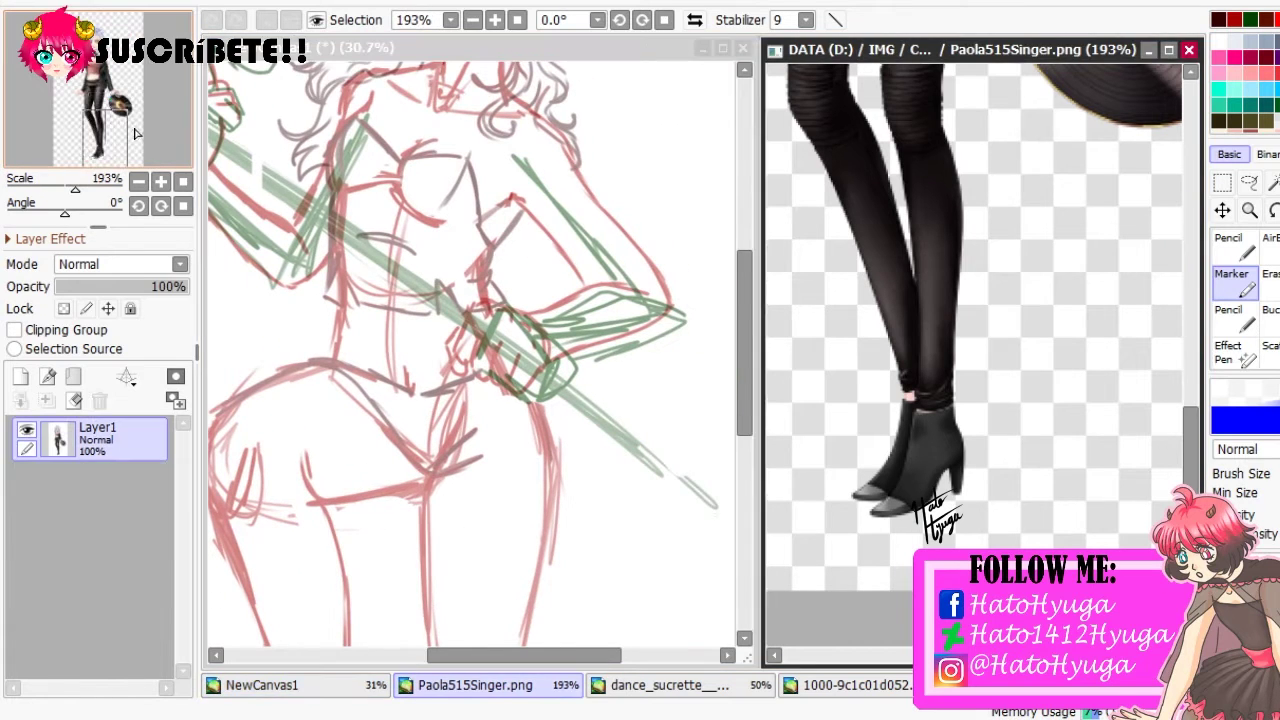
pyautogui.scroll(8, 980, 300)
pyautogui.moveTo(545, 240); pyautogui.dragTo(615, 205)
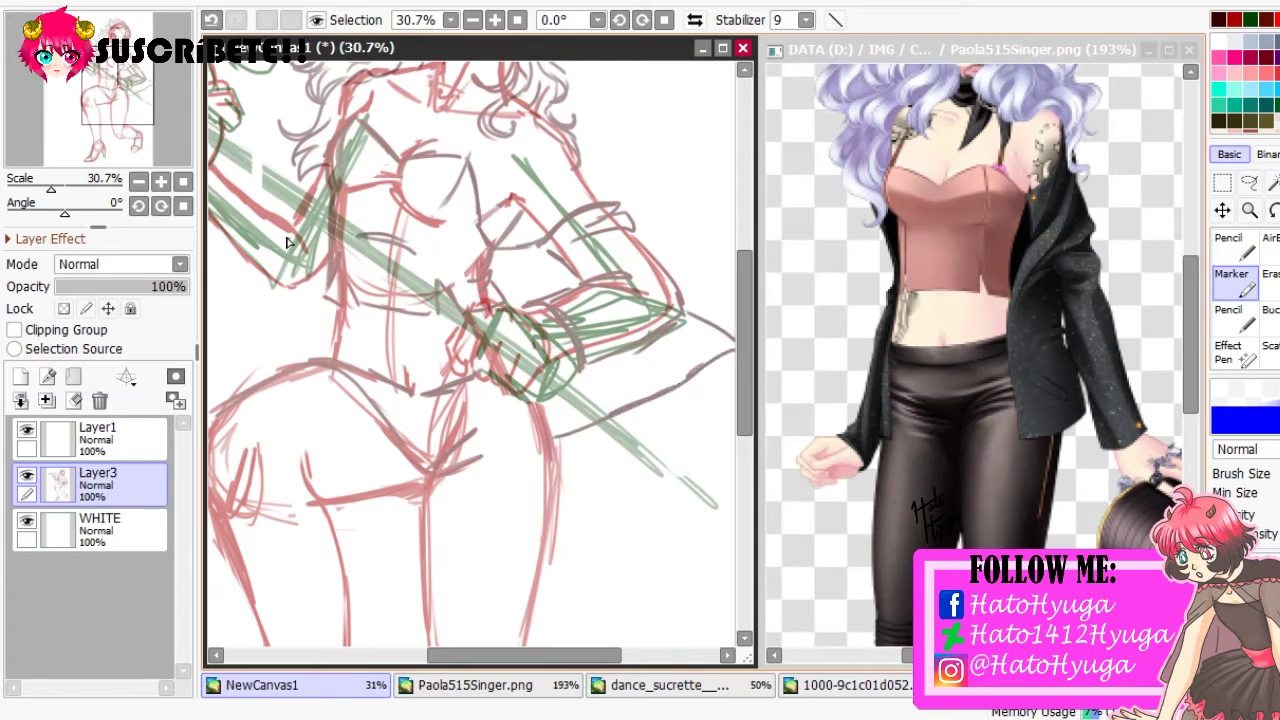
pyautogui.moveTo(286, 242); pyautogui.dragTo(423, 243)
pyautogui.moveTo(390, 305); pyautogui.dragTo(408, 232)
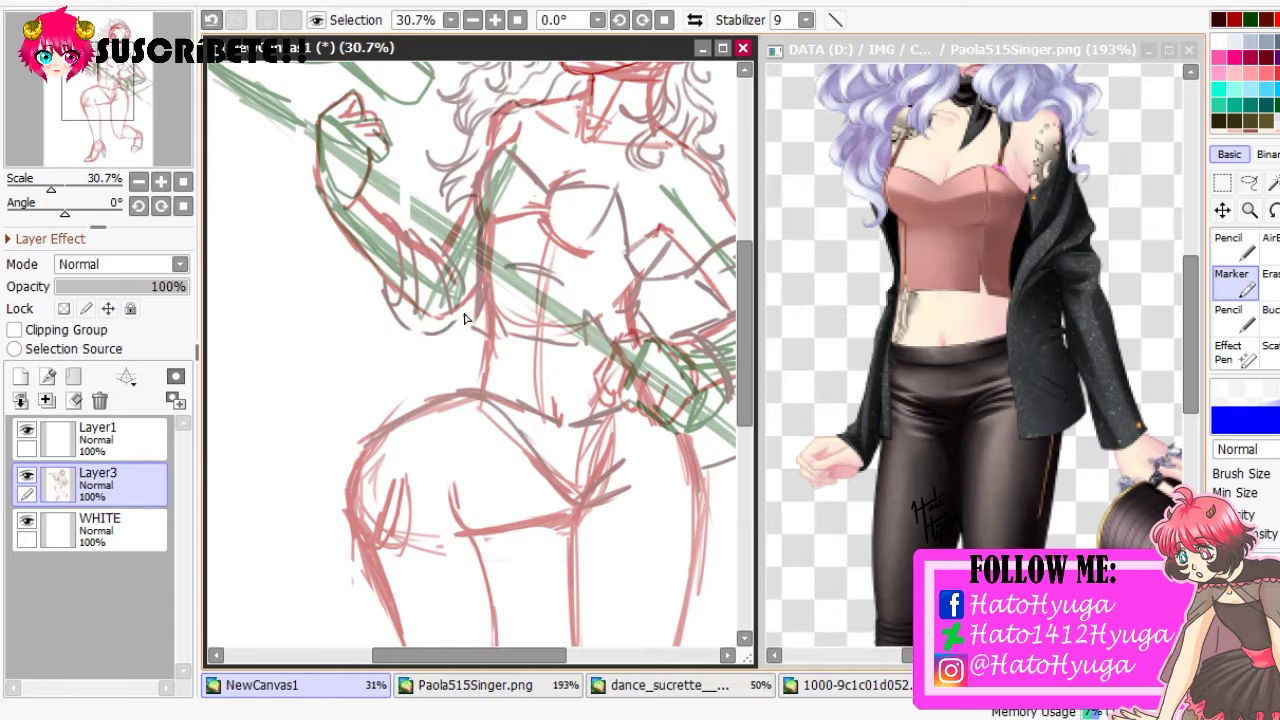
# Shift the whole sketch on Layer3 slightly left and down on the canvas with a free transform
pyautogui.scroll(-3, 468, 353)
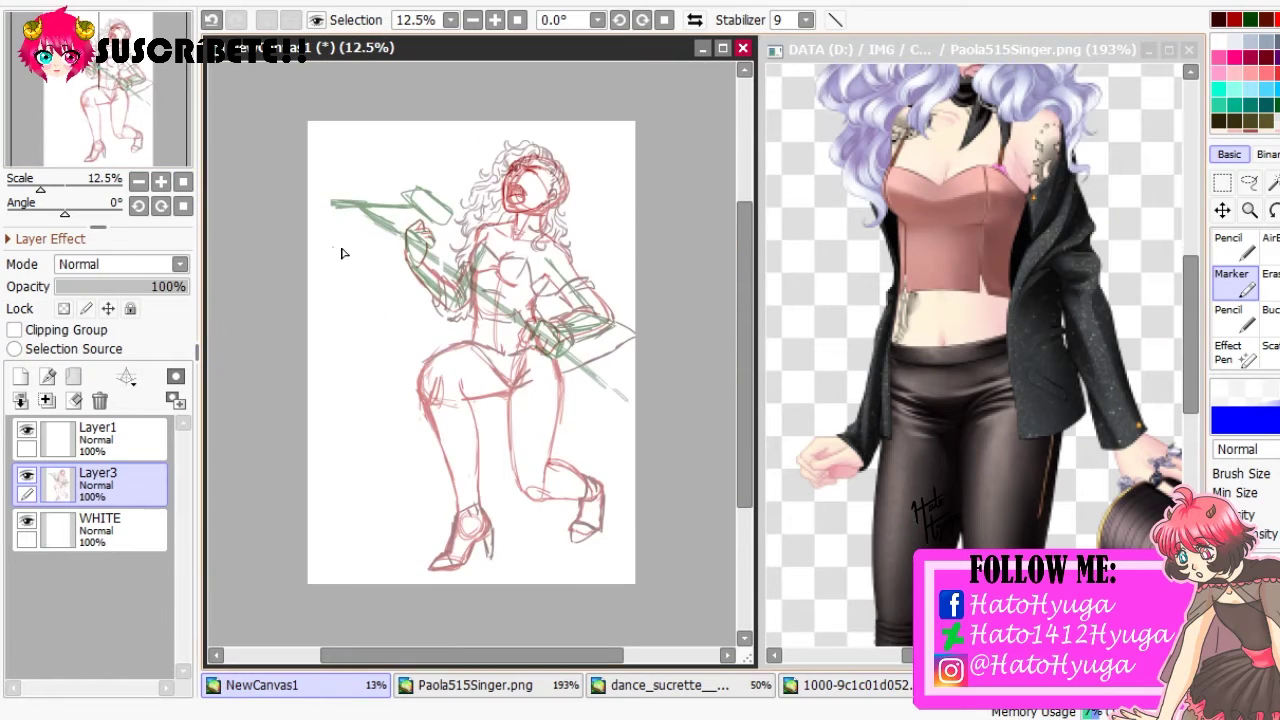
pyautogui.hotkey('ctrl', 't')
pyautogui.press('Return')
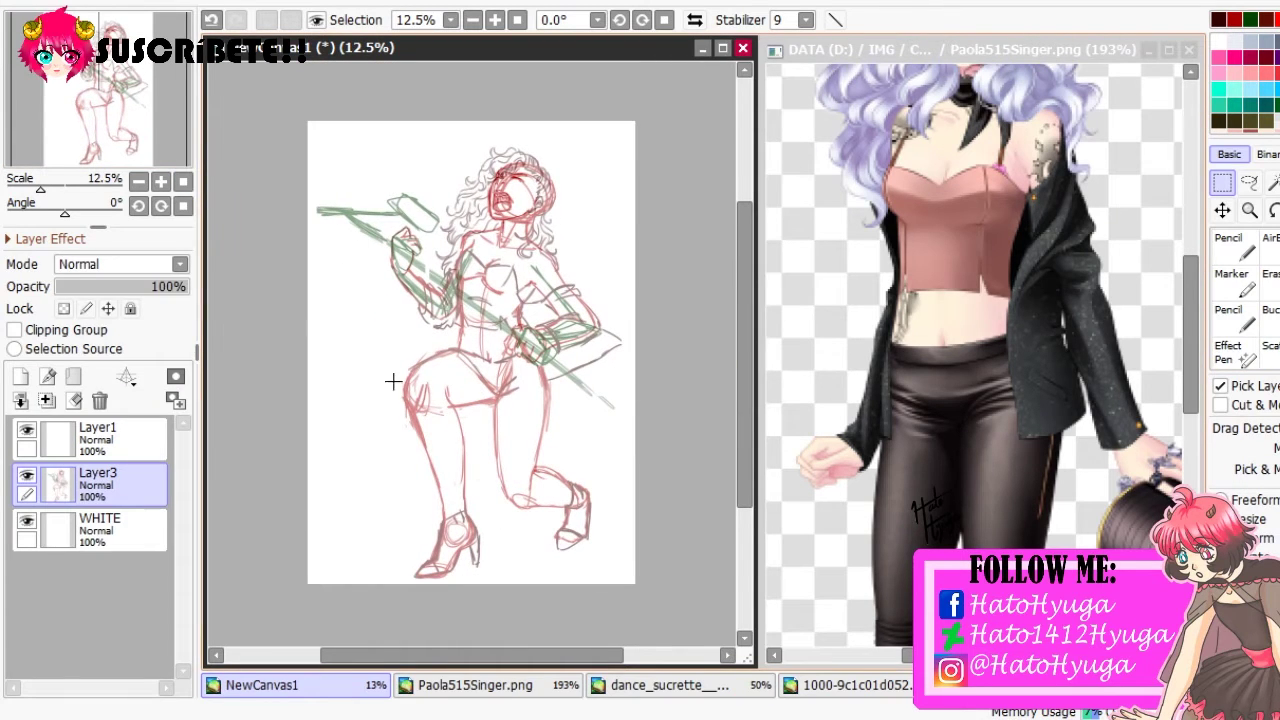
# Lasso the hips and legs of the sketch and scale them down slightly with a free transform
pyautogui.scroll(5, 393, 381)
pyautogui.press('b')
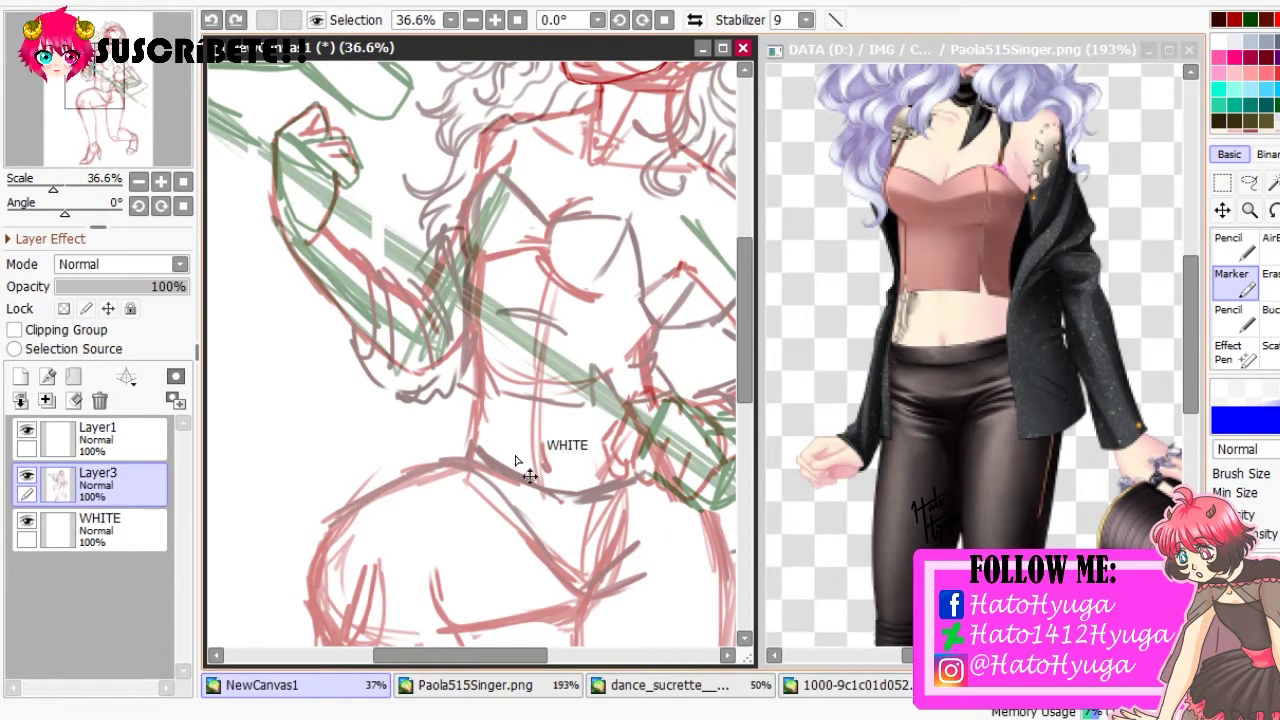
pyautogui.scroll(-4, 516, 460)
pyautogui.press('a')
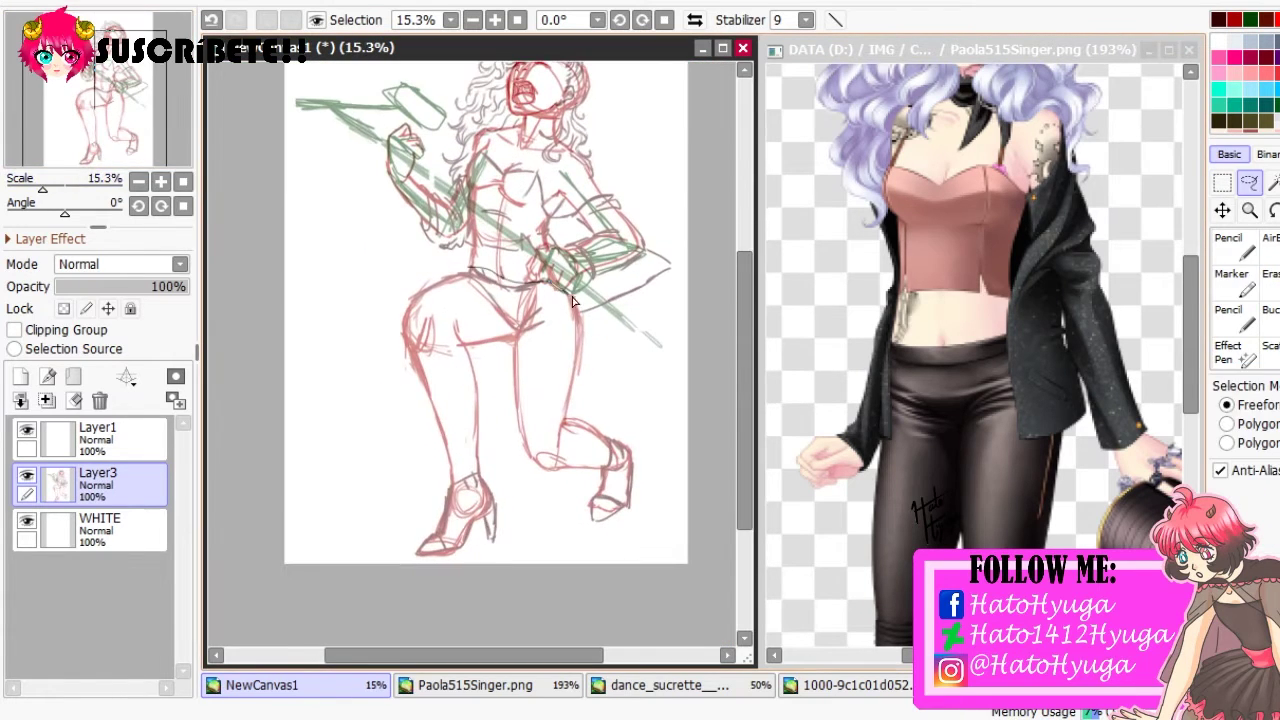
pyautogui.moveTo(573, 300)
pyautogui.mouseDown()
pyautogui.moveTo(366, 286)
pyautogui.moveTo(560, 292)
pyautogui.mouseUp()
pyautogui.hotkey('ctrl', 't')
pyautogui.moveTo(677, 548); pyautogui.dragTo(617, 528)
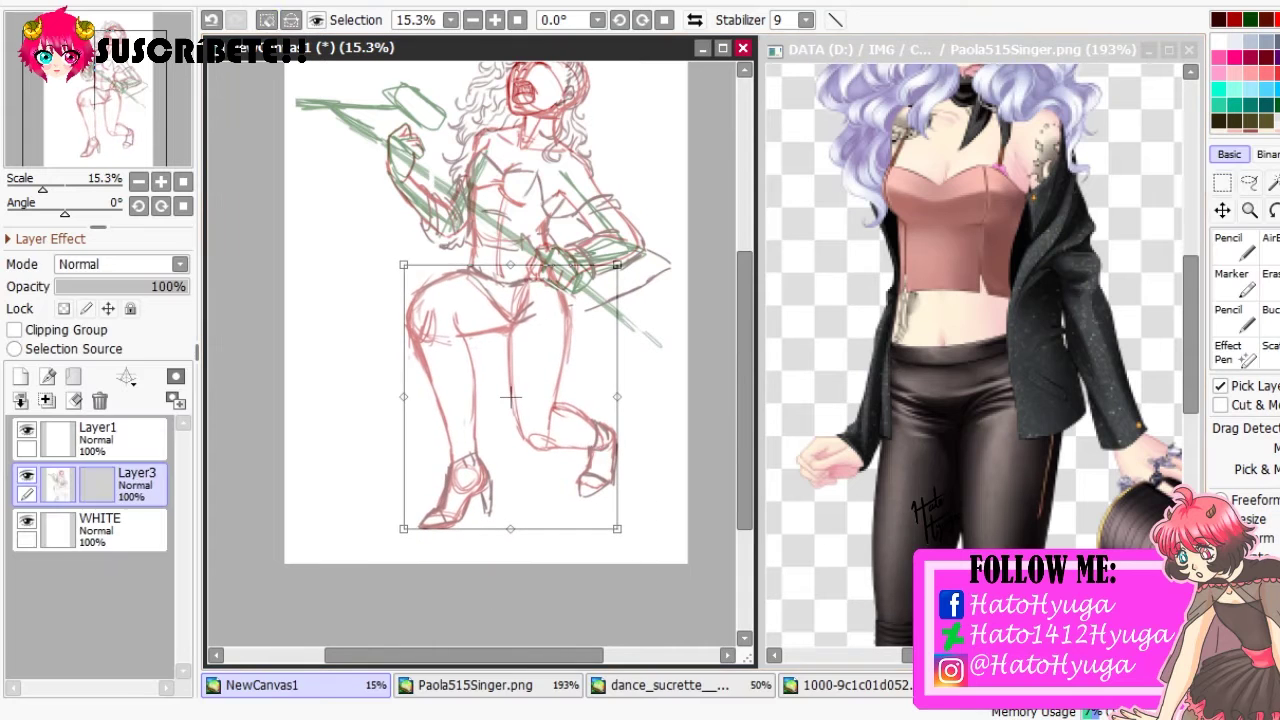
pyautogui.press('Return')
# Resize and reposition the whole figure sketch on the canvas with a free transform
pyautogui.scroll(-1, 510, 397)
pyautogui.hotkey('ctrl', 't')
pyautogui.moveTo(600, 140); pyautogui.dragTo(640, 200)
pyautogui.moveTo(600, 240); pyautogui.dragTo(588, 263)
pyautogui.press('Return')
# Lower the sketch layer Layer3 to 49% opacity and make Layer1 the active layer for inking
pyautogui.scroll(5, 530, 200)
pyautogui.click(145, 287)
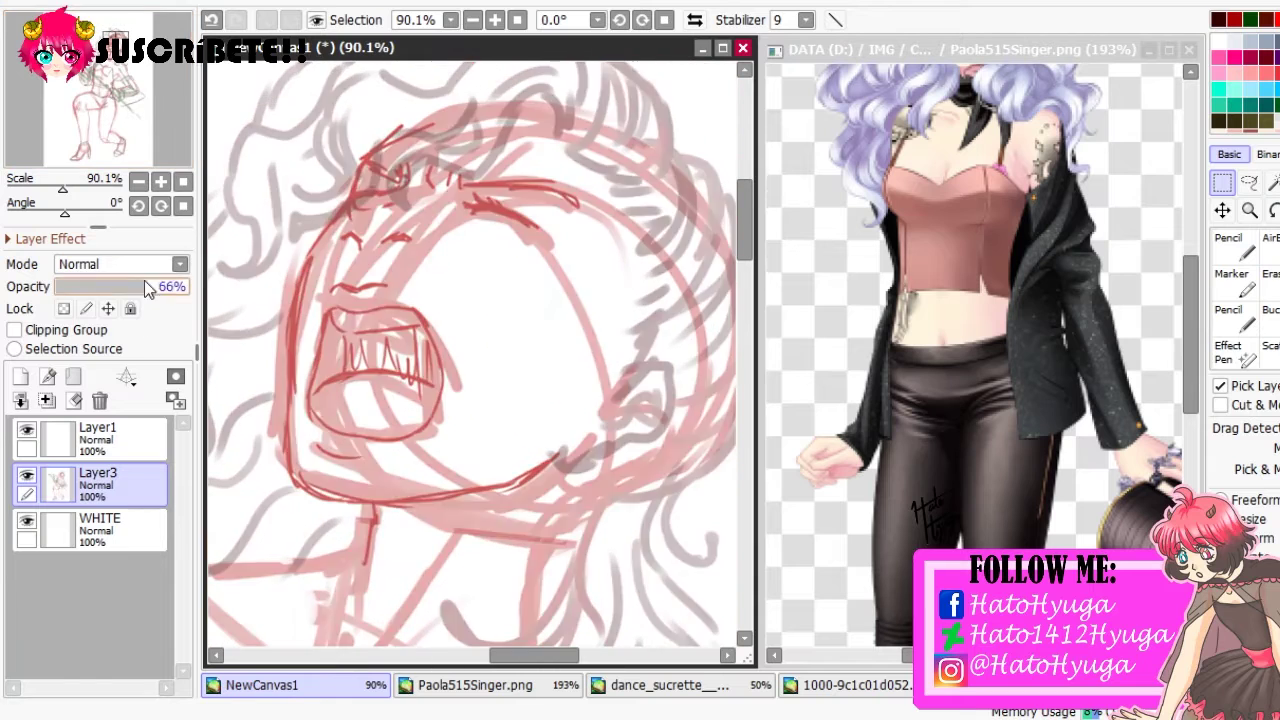
pyautogui.moveTo(145, 287); pyautogui.dragTo(122, 287)
pyautogui.click(97, 437)
# Ink the outline of the wide-open mouth on Layer1 with the Pencil, following the sketch
pyautogui.moveTo(62, 189)
pyautogui.mouseDown()
pyautogui.moveTo(76, 189)
pyautogui.moveTo(61, 212)
pyautogui.mouseUp()
pyautogui.press('n')
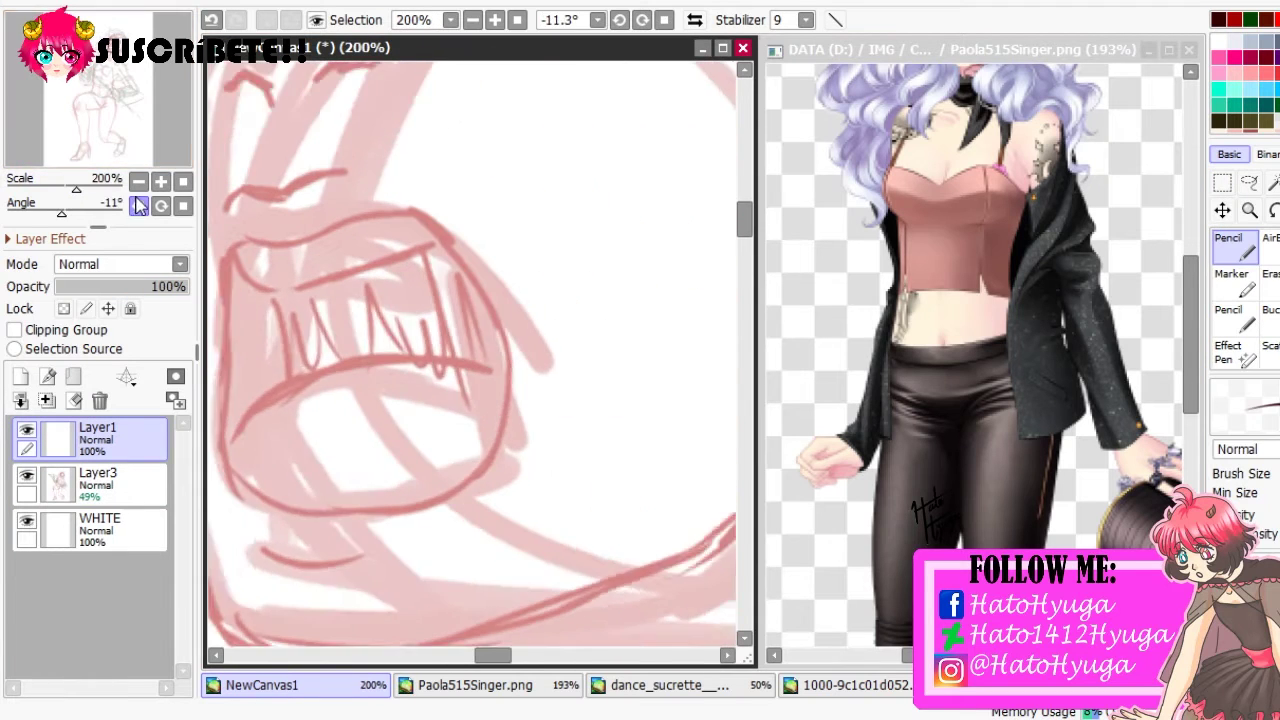
pyautogui.moveTo(372, 155)
pyautogui.mouseDown()
pyautogui.moveTo(439, 171)
pyautogui.moveTo(510, 135)
pyautogui.mouseUp()
pyautogui.press('h')
pyautogui.moveTo(402, 132); pyautogui.dragTo(296, 312)
pyautogui.hotkey('ctrl', 'z')
pyautogui.moveTo(358, 190); pyautogui.dragTo(320, 376)
pyautogui.press('h')
pyautogui.moveTo(370, 165)
pyautogui.mouseDown()
pyautogui.moveTo(356, 362)
pyautogui.moveTo(580, 418)
pyautogui.moveTo(636, 364)
pyautogui.mouseUp()
# Ink the near closed eye as a thick curved lid line with lashes at both ends, checking the reference face
pyautogui.click(130, 120)
pyautogui.moveTo(130, 120); pyautogui.dragTo(142, 118)
pyautogui.scroll(3, 980, 350)
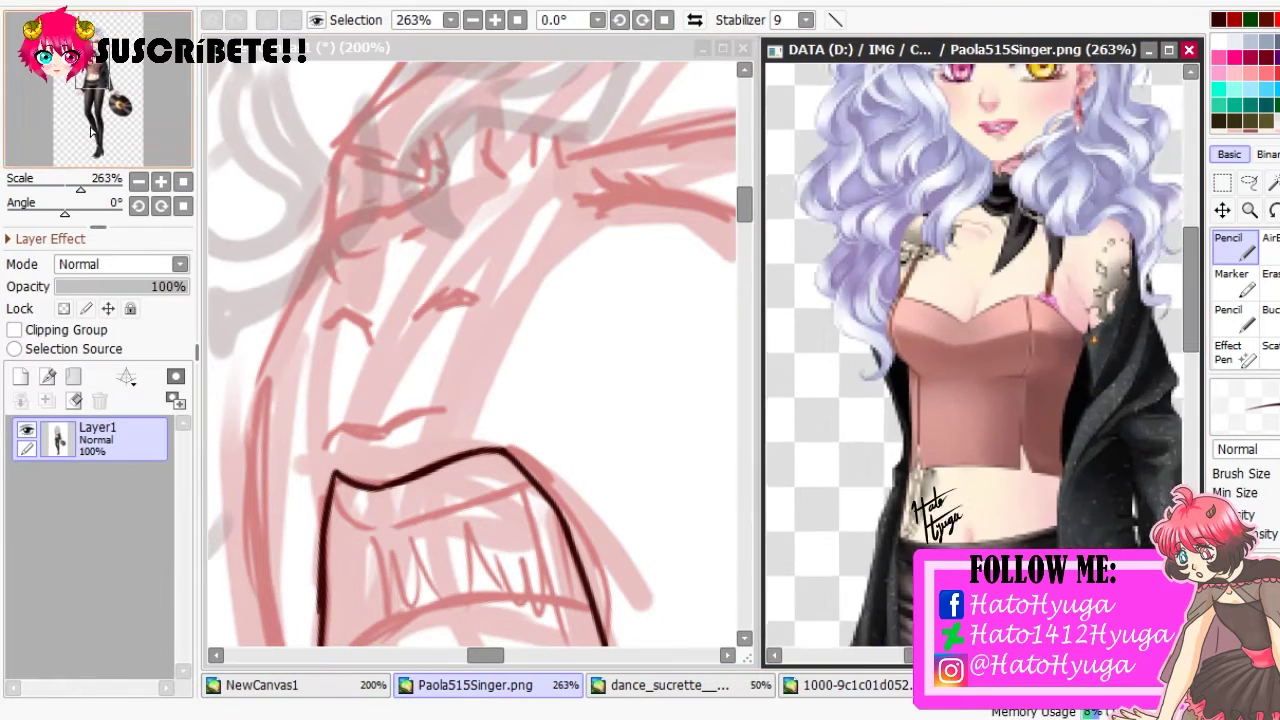
pyautogui.moveTo(980, 300); pyautogui.dragTo(980, 420)
pyautogui.moveTo(665, 177)
pyautogui.mouseDown()
pyautogui.moveTo(575, 247)
pyautogui.moveTo(655, 312)
pyautogui.mouseUp()
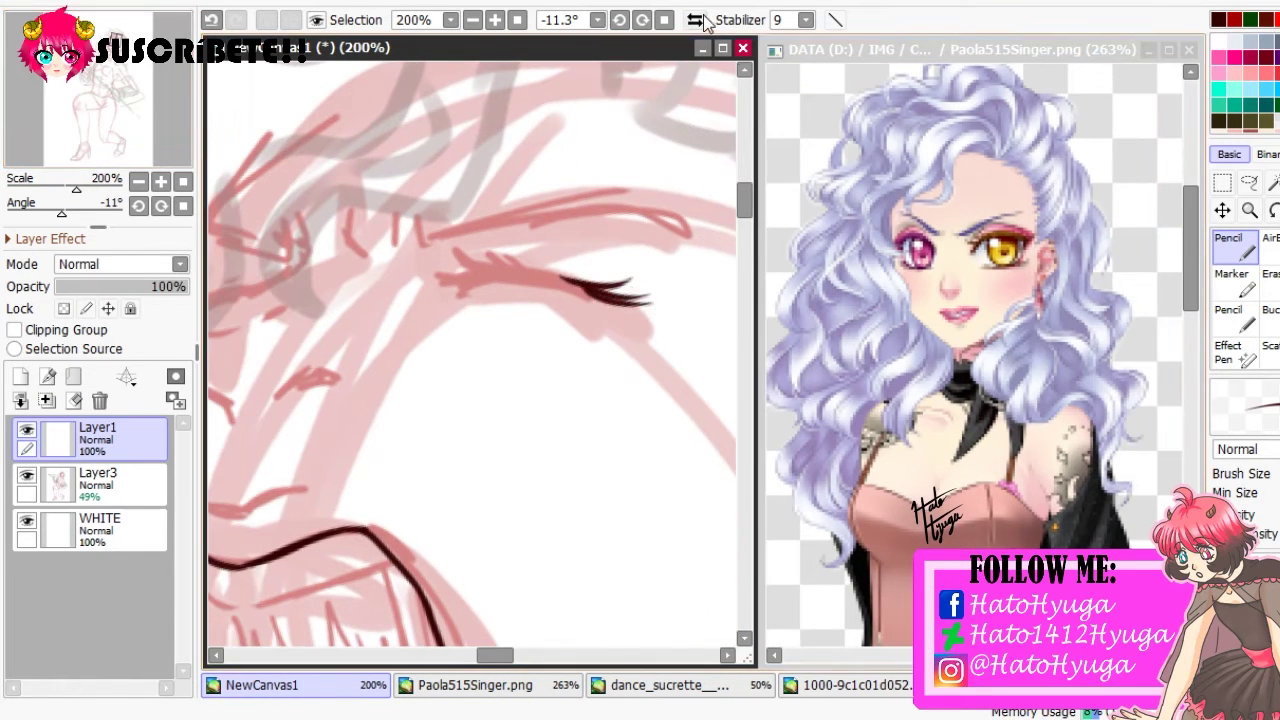
pyautogui.press('h')
pyautogui.moveTo(390, 272); pyautogui.dragTo(470, 280)
pyautogui.moveTo(345, 295); pyautogui.dragTo(447, 273)
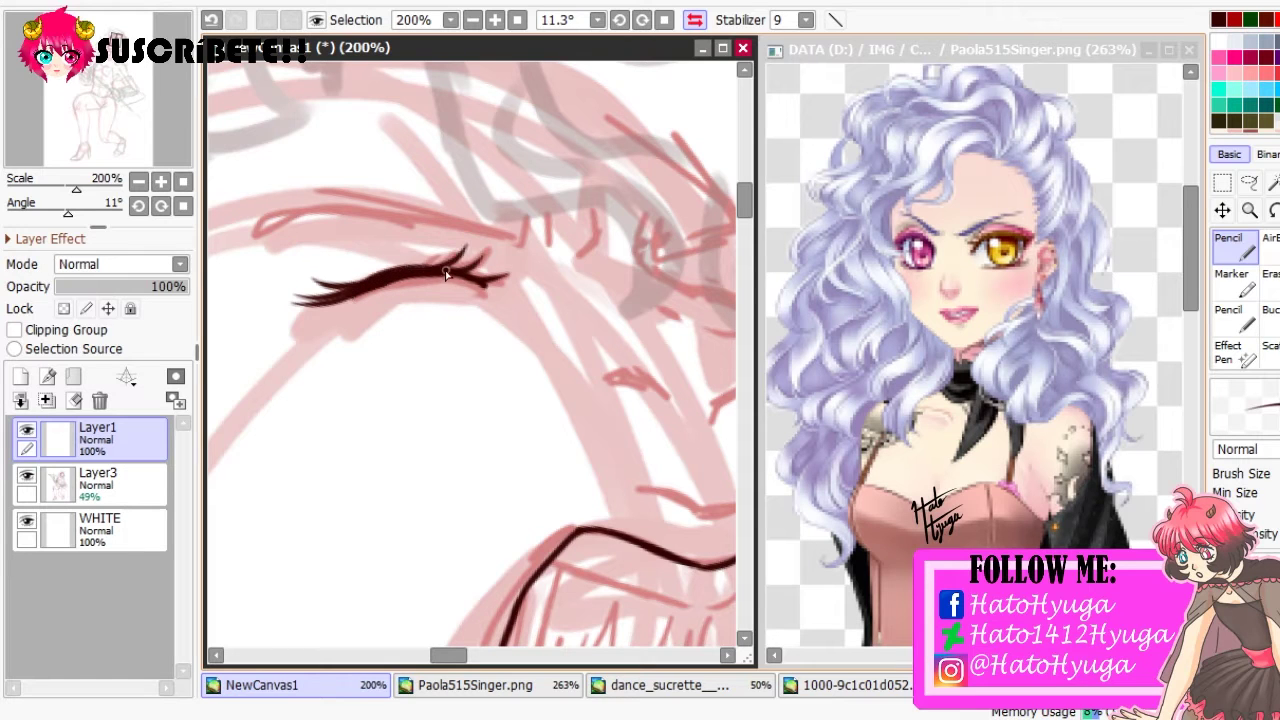
pyautogui.press('h')
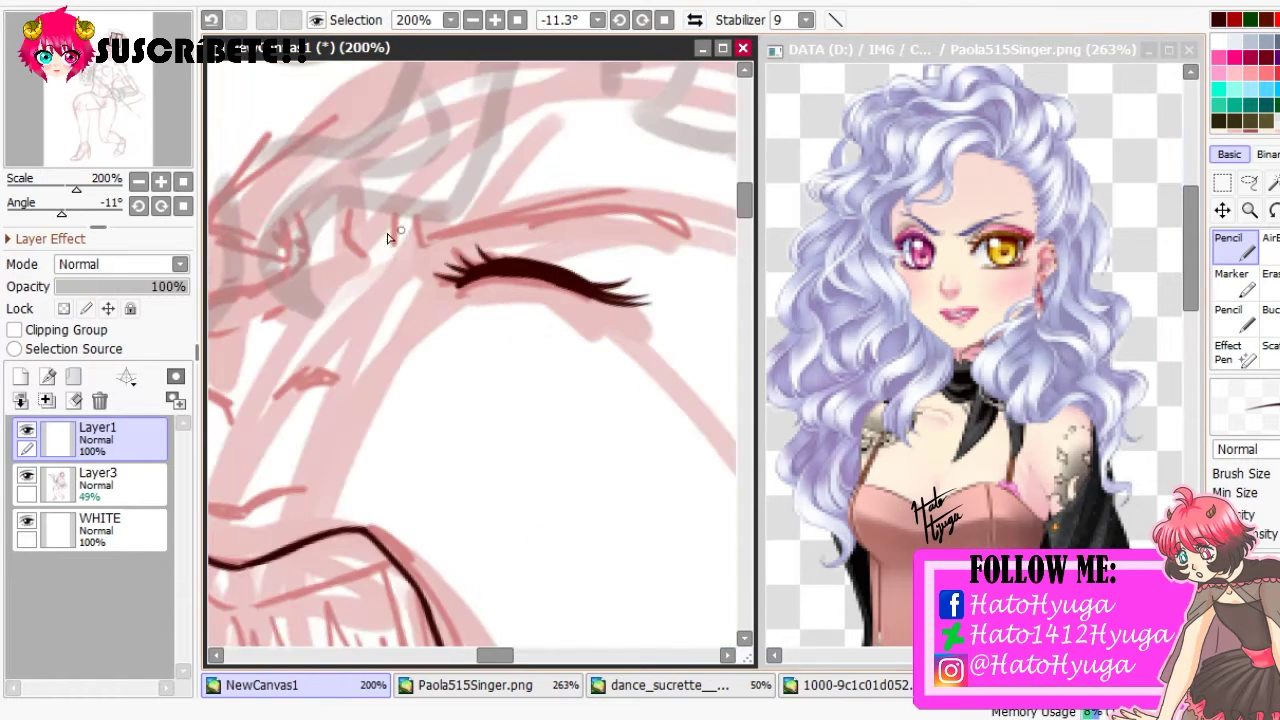
# Ink the nostrils and nose lines, and draw the outer contour of the upper and lower lips around the mouth
pyautogui.scroll(-3, 391, 234)
pyautogui.moveTo(346, 229); pyautogui.dragTo(388, 207)
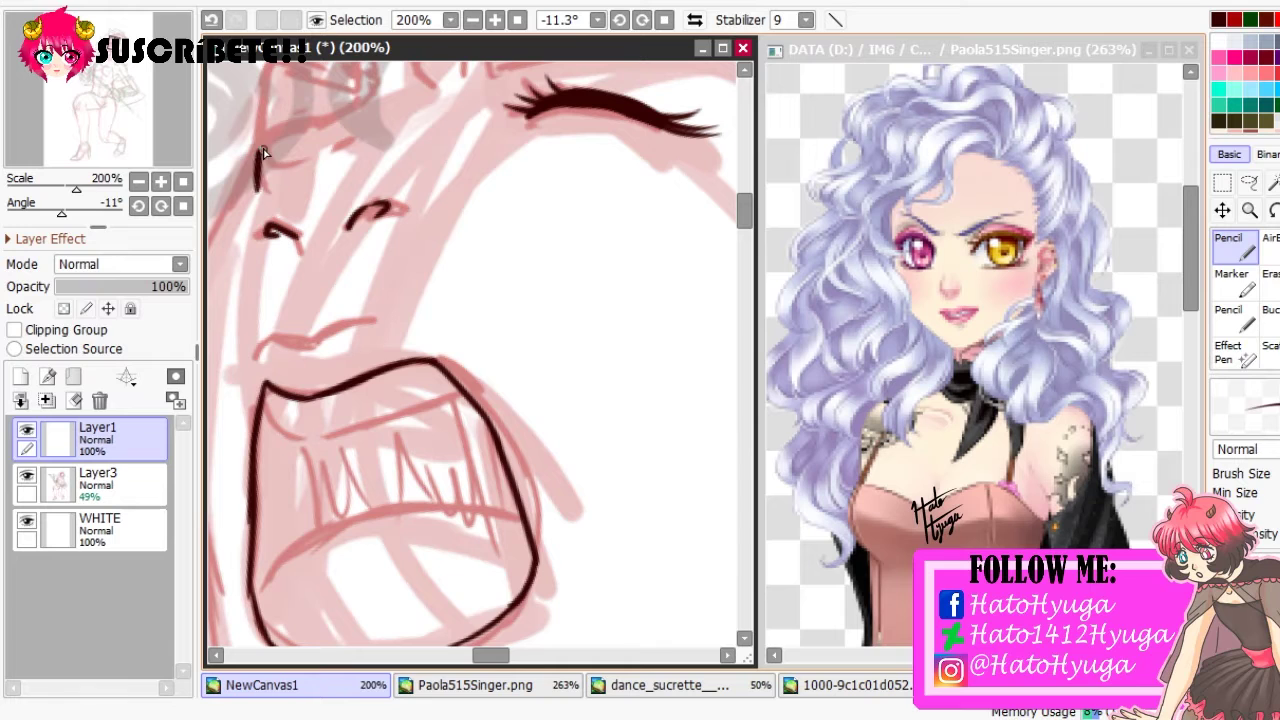
pyautogui.scroll(-3, 242, 246)
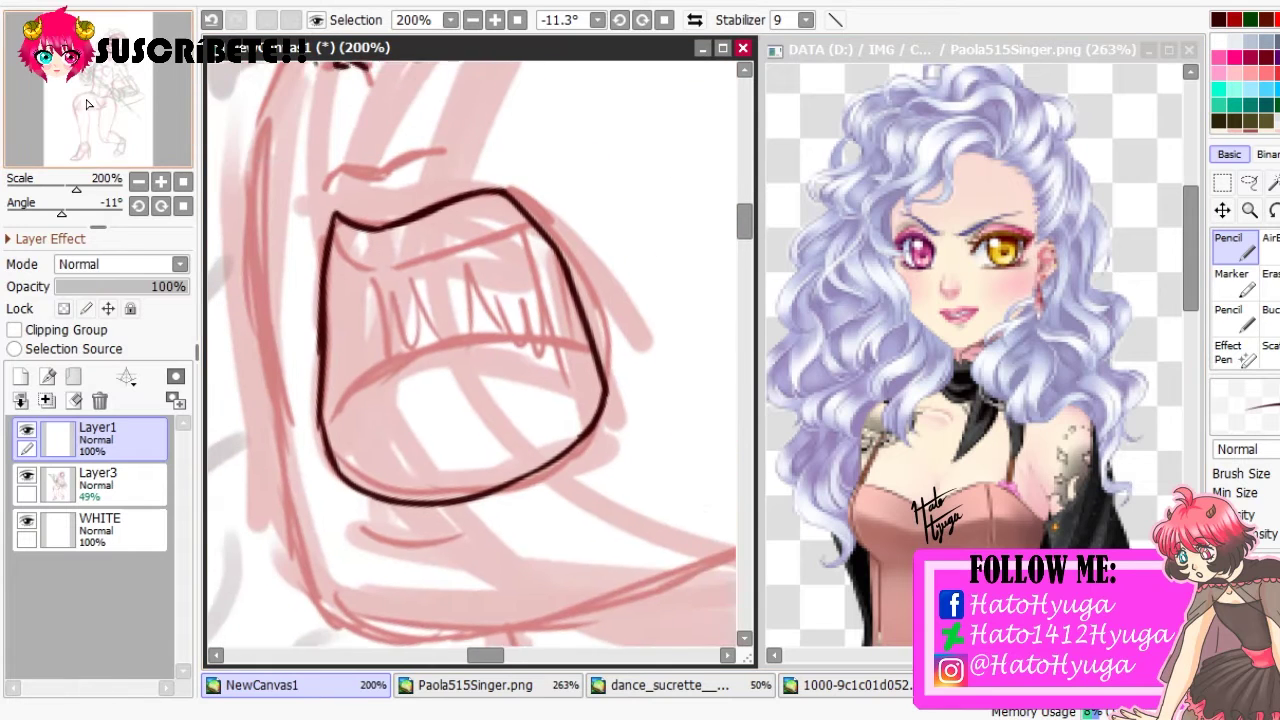
pyautogui.press('h')
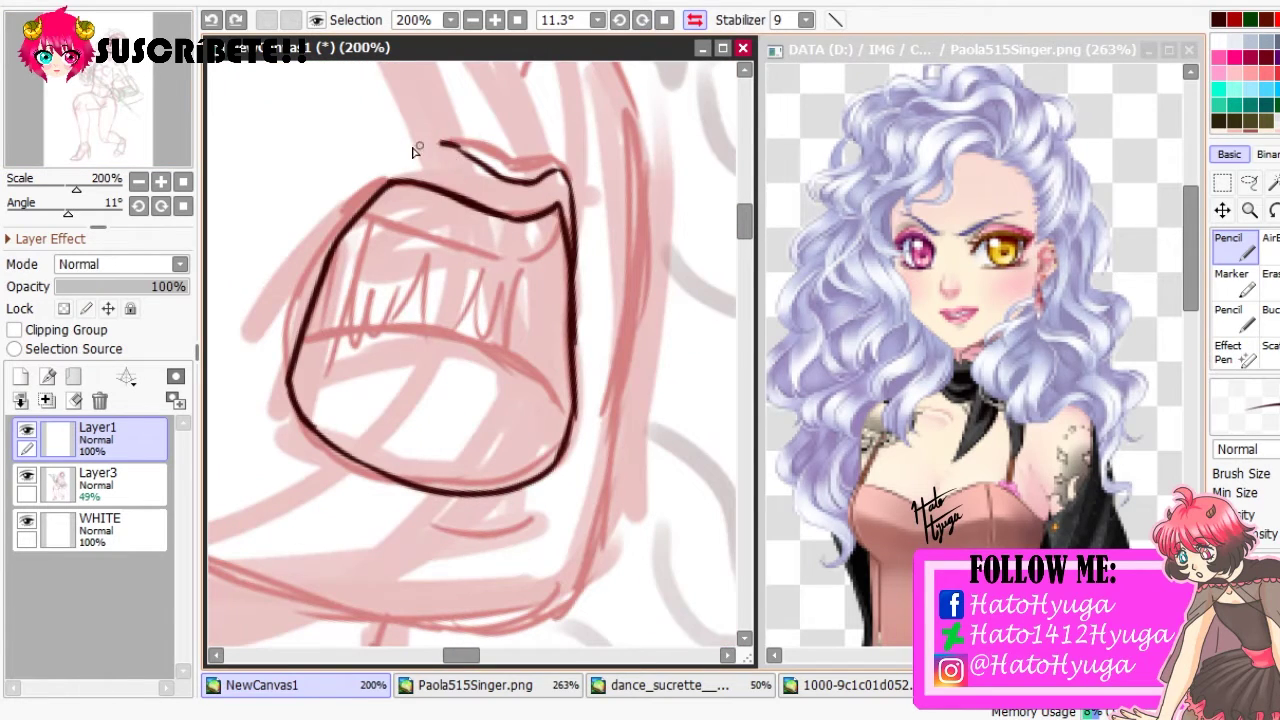
pyautogui.click(696, 20)
pyautogui.moveTo(362, 410)
pyautogui.mouseDown()
pyautogui.moveTo(388, 502)
pyautogui.moveTo(590, 497)
pyautogui.mouseUp()
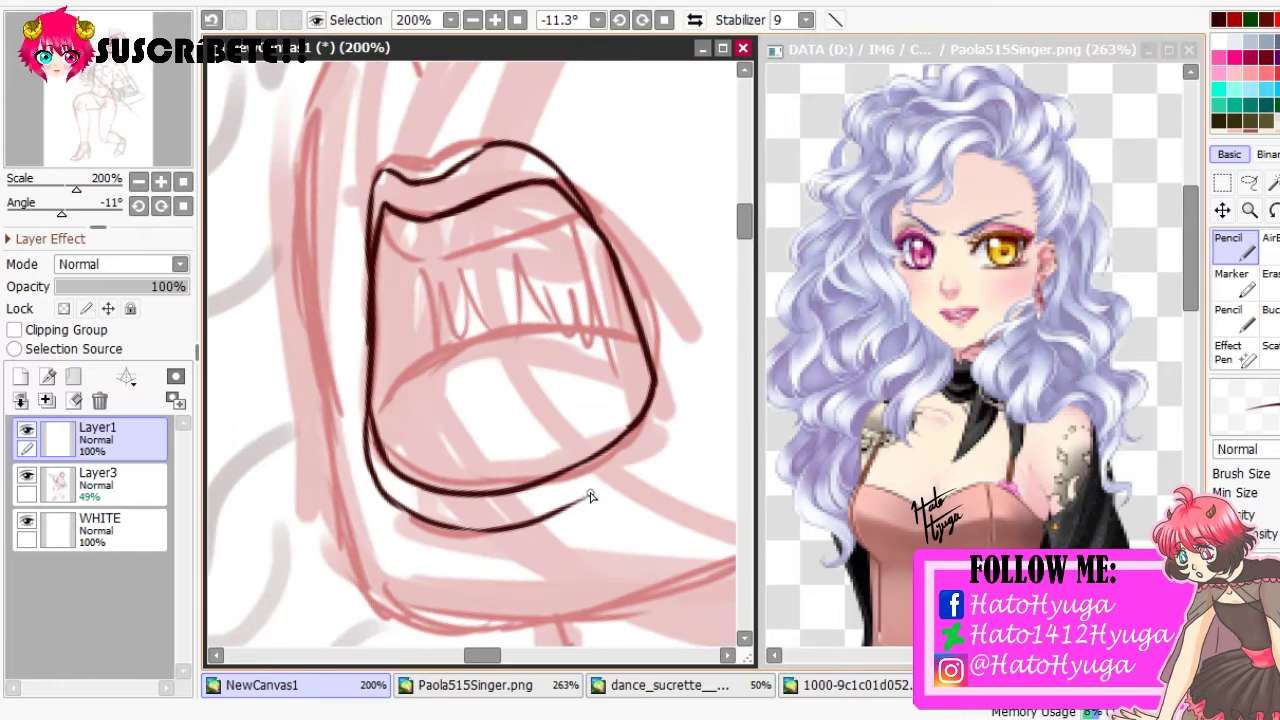
# Ink the far closed eye with its lid line and lashes beside the nose bridge
pyautogui.scroll(-4, 514, 500)
pyautogui.scroll(5, 338, 197)
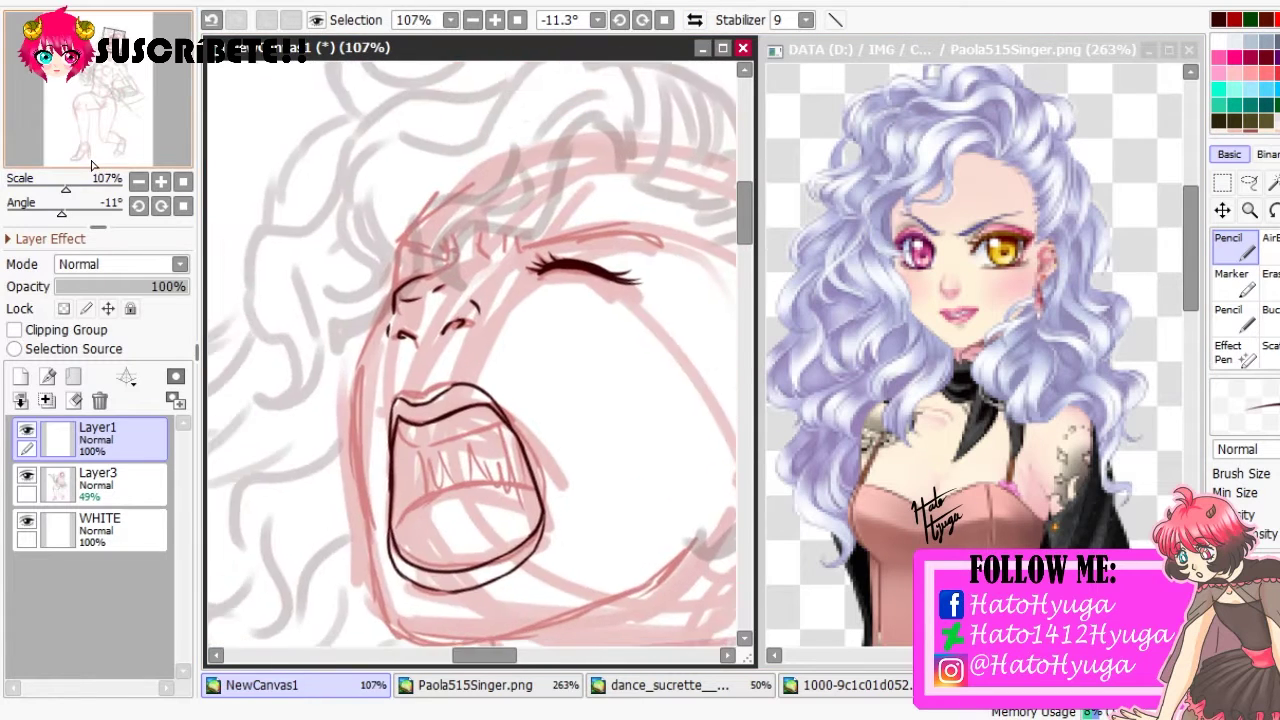
pyautogui.moveTo(316, 207)
pyautogui.mouseDown()
pyautogui.moveTo(262, 226)
pyautogui.moveTo(290, 200)
pyautogui.mouseUp()
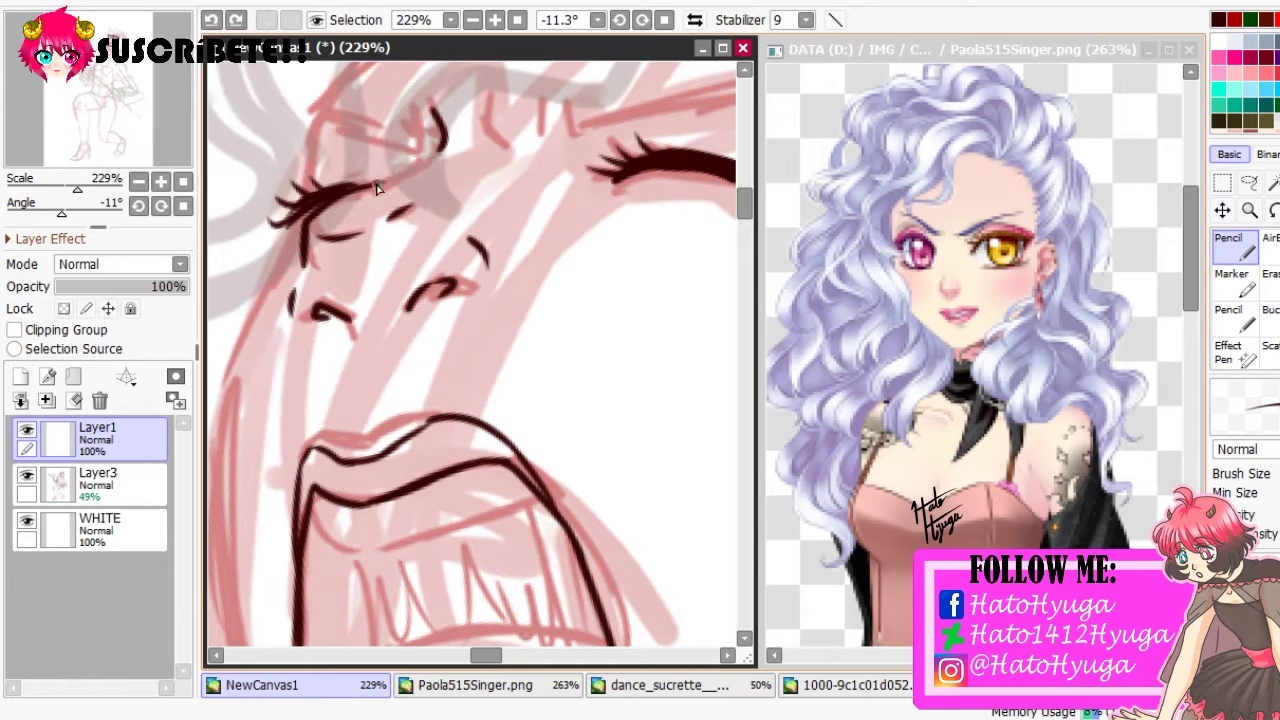
# Ink the long, narrow outline of the near eyebrow above the closed eye
pyautogui.hscroll(3, 395, 147)
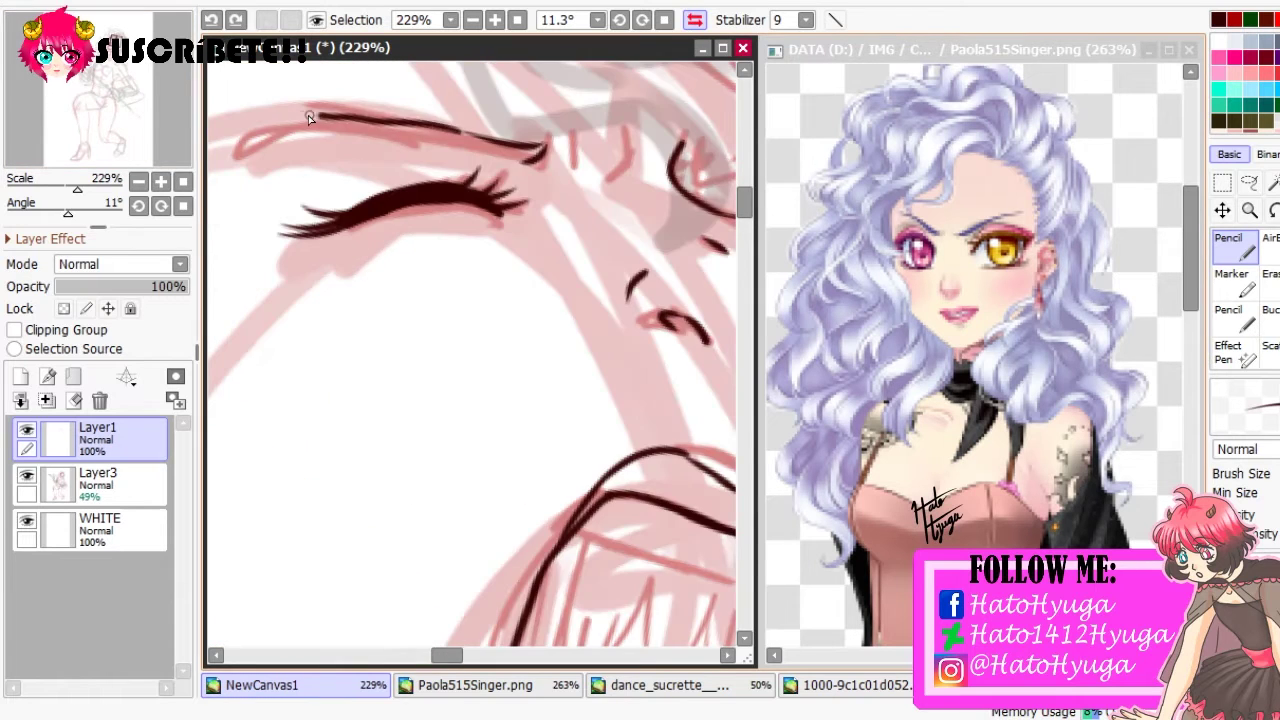
pyautogui.press('Delete')
pyautogui.moveTo(508, 180)
pyautogui.mouseDown()
pyautogui.moveTo(279, 349)
pyautogui.moveTo(470, 178)
pyautogui.mouseUp()
pyautogui.hotkey('ctrl', 'z')
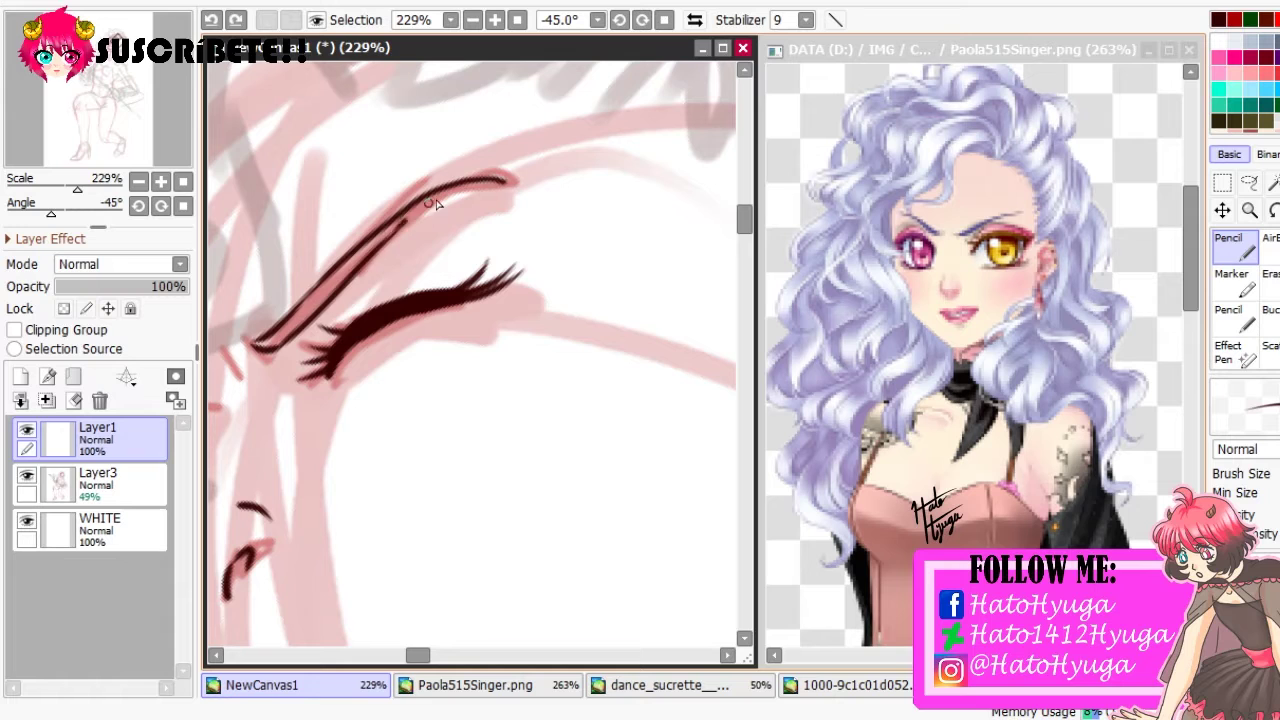
pyautogui.hotkey('ctrl', 'y')
pyautogui.hotkey('ctrl', 'z')
pyautogui.hotkey('ctrl', 'y')
pyautogui.press('e')
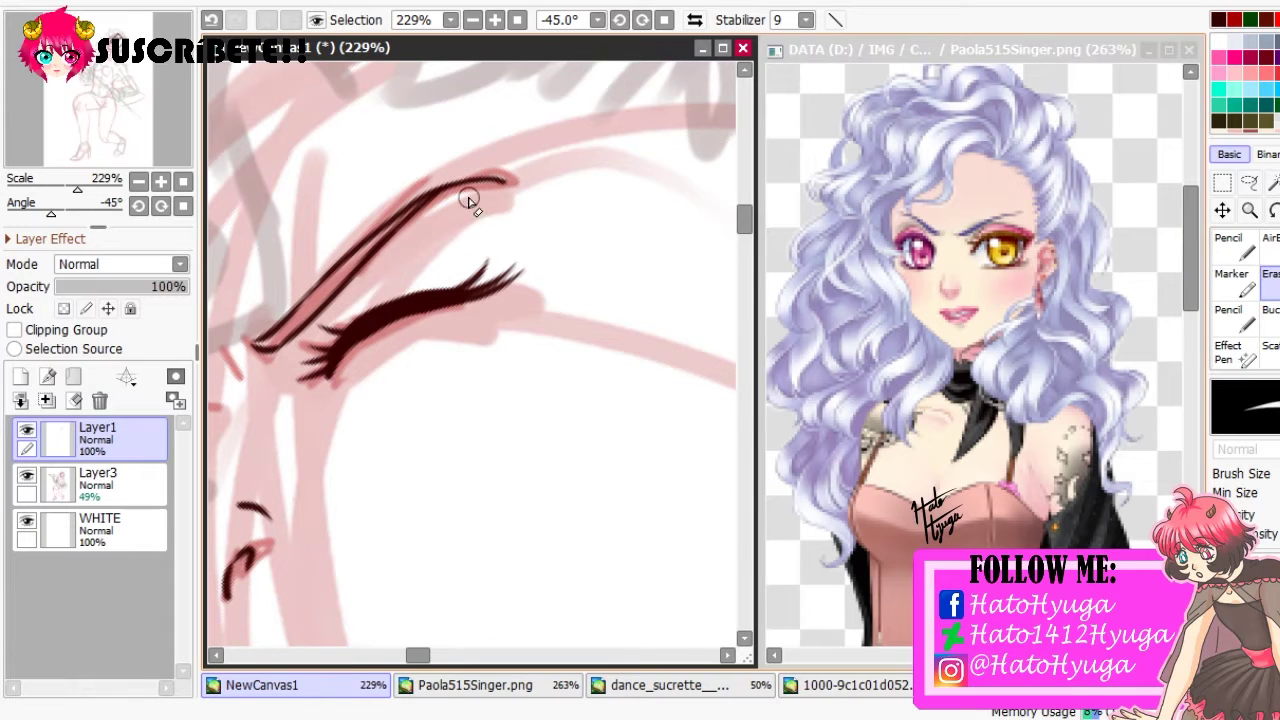
# Ink the far eyebrow above the far closed eye, undoing unsatisfactory strokes
pyautogui.scroll(-3, 468, 200)
pyautogui.press('n')
pyautogui.scroll(-3, 468, 200)
pyautogui.moveTo(335, 205)
pyautogui.mouseDown()
pyautogui.moveTo(420, 150)
pyautogui.moveTo(390, 180)
pyautogui.mouseUp()
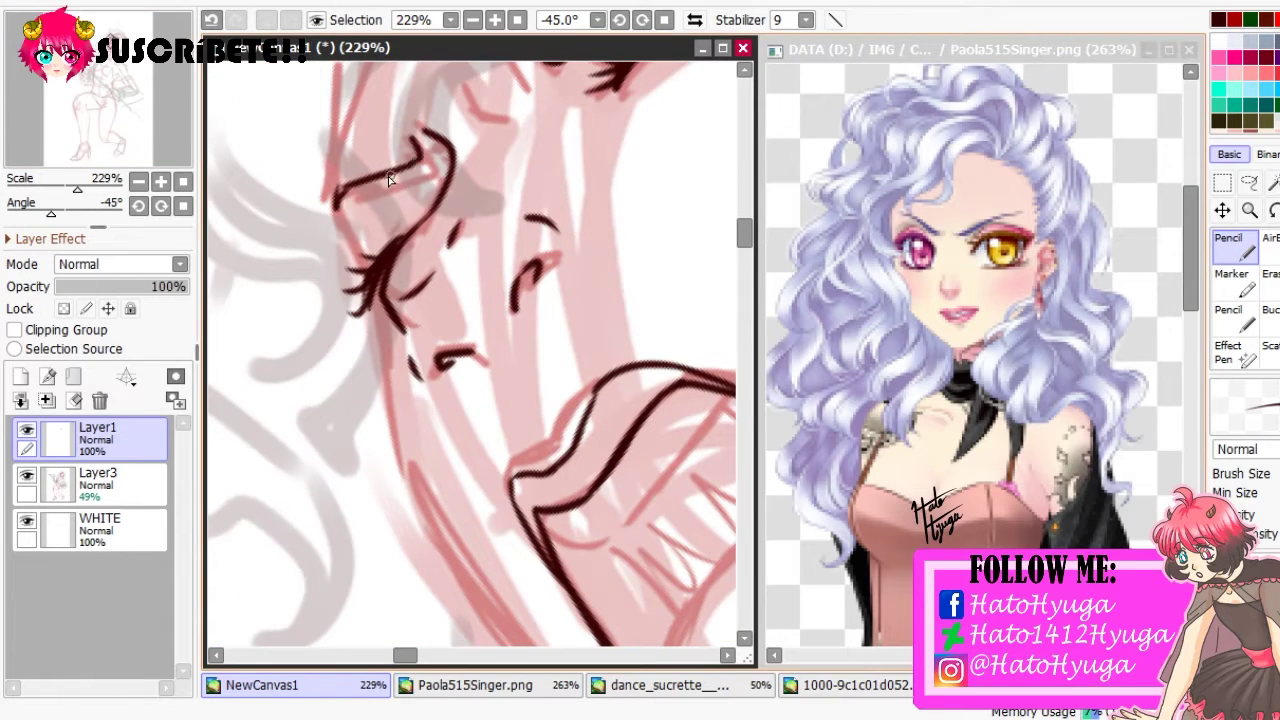
pyautogui.hotkey('ctrl', 'z')
pyautogui.hotkey('ctrl', 'z')
pyautogui.press('Home')
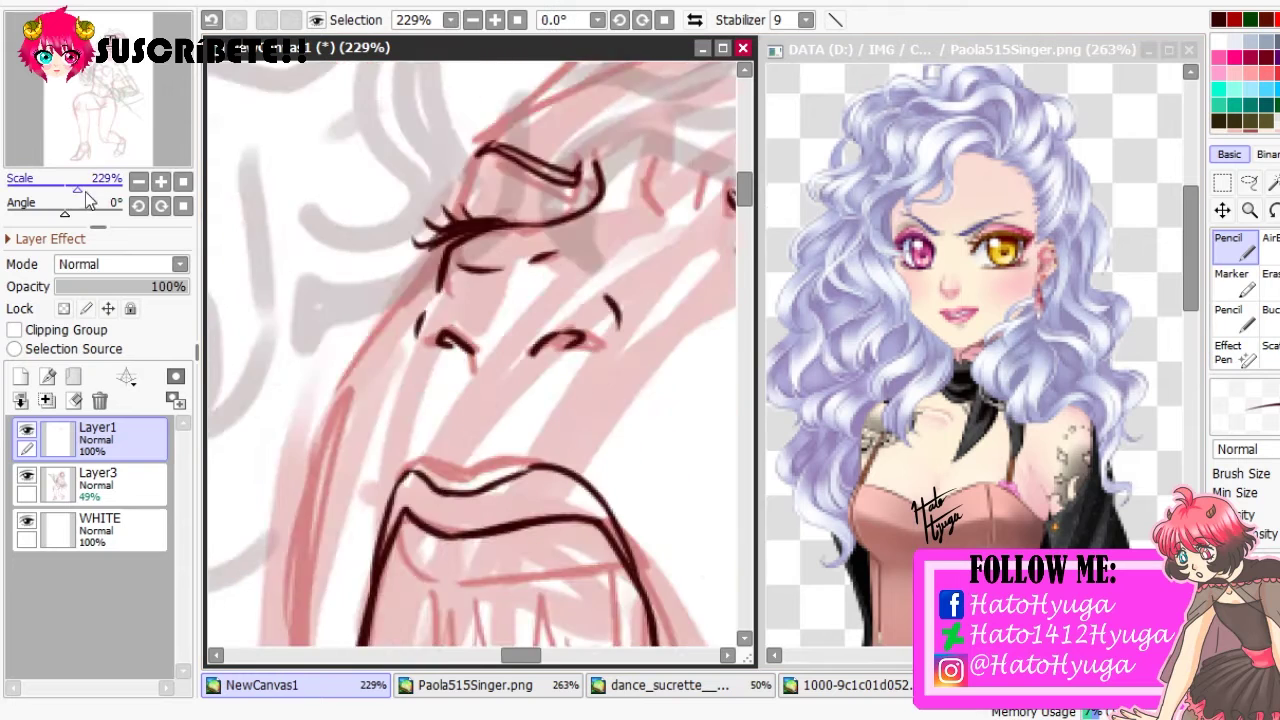
# Add short frown creases between the two eyebrows
pyautogui.scroll(-1, 418, 172)
pyautogui.scroll(-2, 405, 392)
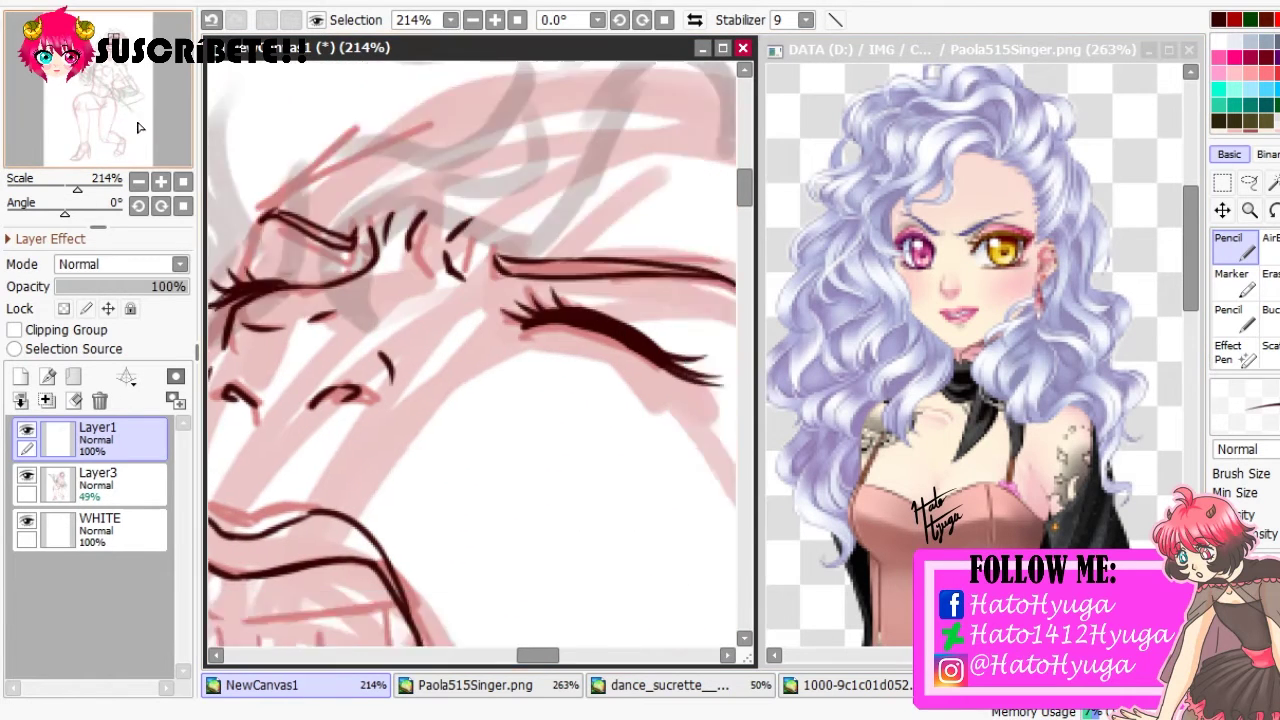
pyautogui.moveTo(77, 189)
pyautogui.mouseDown()
pyautogui.moveTo(57, 189)
pyautogui.moveTo(76, 189)
pyautogui.moveTo(97, 127)
pyautogui.moveTo(100, 140)
pyautogui.mouseUp()
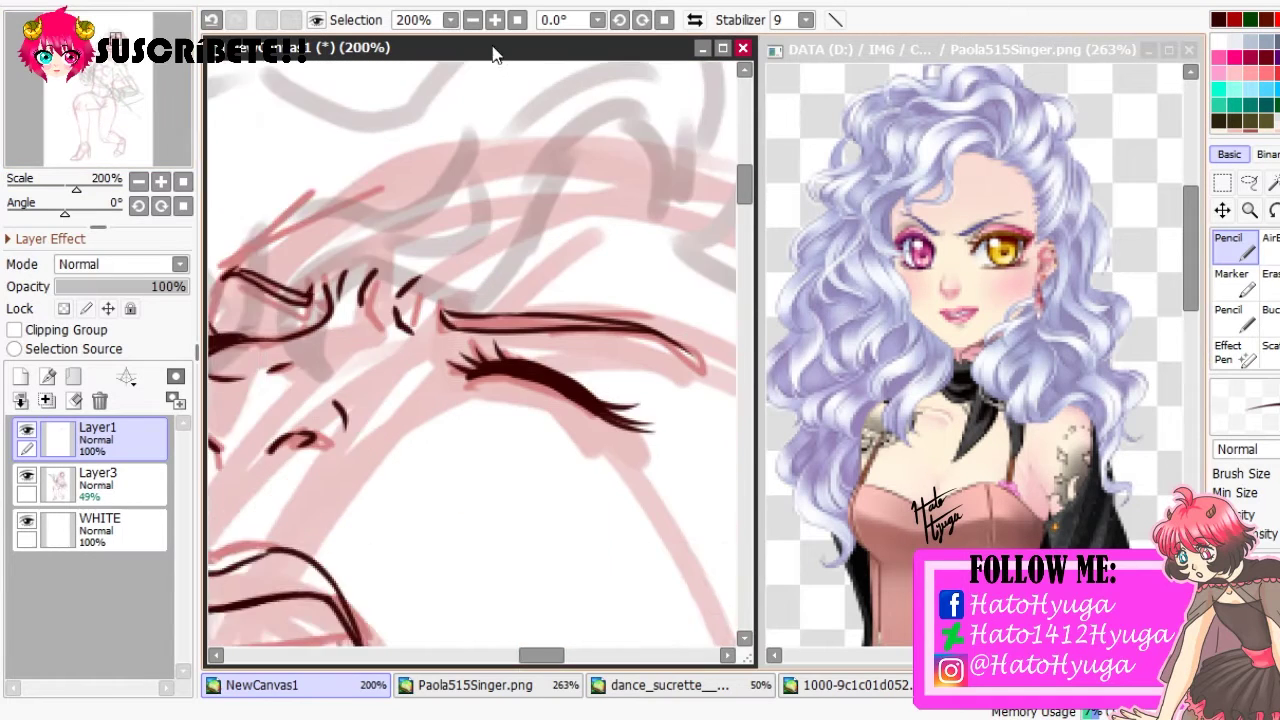
# Ink the wavy forelock sweeping across the forehead to the far brow, with short hatching lines at its root
pyautogui.moveTo(678, 240)
pyautogui.mouseDown()
pyautogui.moveTo(555, 130)
pyautogui.moveTo(332, 372)
pyautogui.mouseUp()
pyautogui.moveTo(292, 292)
pyautogui.mouseDown()
pyautogui.moveTo(528, 80)
pyautogui.moveTo(490, 212)
pyautogui.mouseUp()
pyautogui.moveTo(646, 226); pyautogui.dragTo(592, 158)
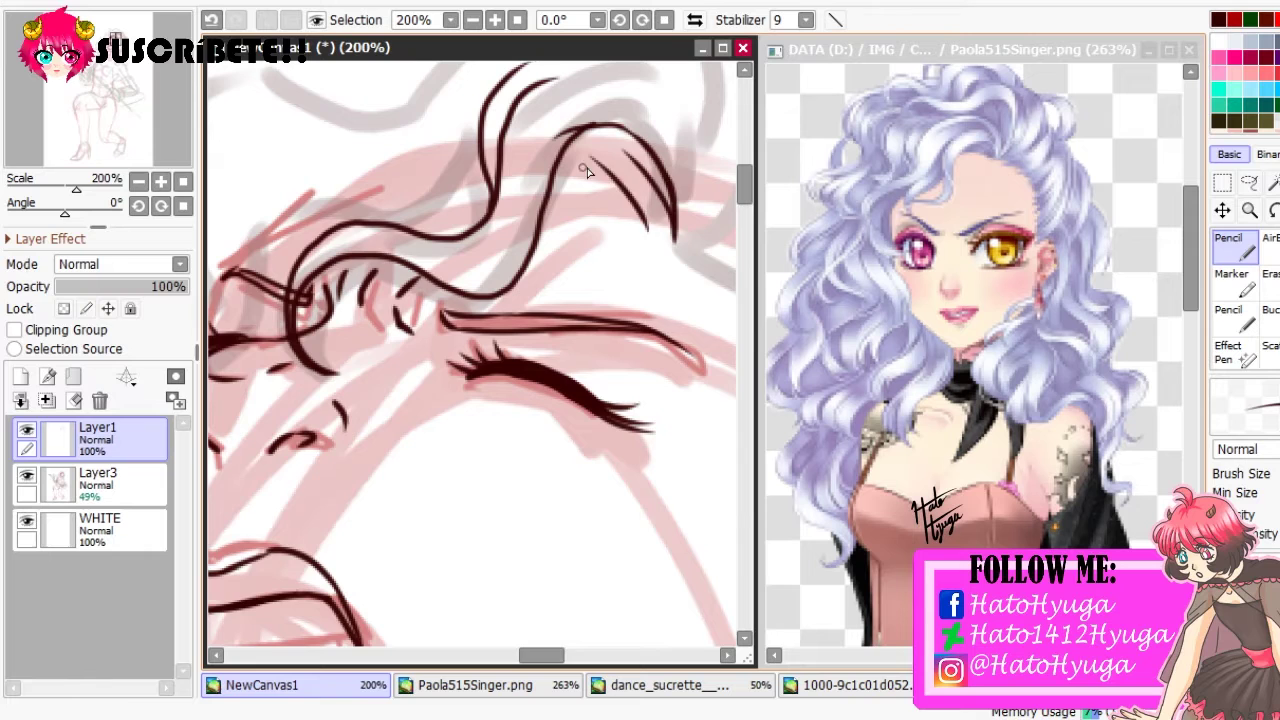
pyautogui.press('h')
pyautogui.moveTo(342, 178)
pyautogui.mouseDown()
pyautogui.moveTo(388, 198)
pyautogui.moveTo(386, 170)
pyautogui.moveTo(346, 144)
pyautogui.mouseUp()
# Ink additional curved strands over the forelock and a wavy lock curling up past the far eye
pyautogui.scroll(-3, 165, 170)
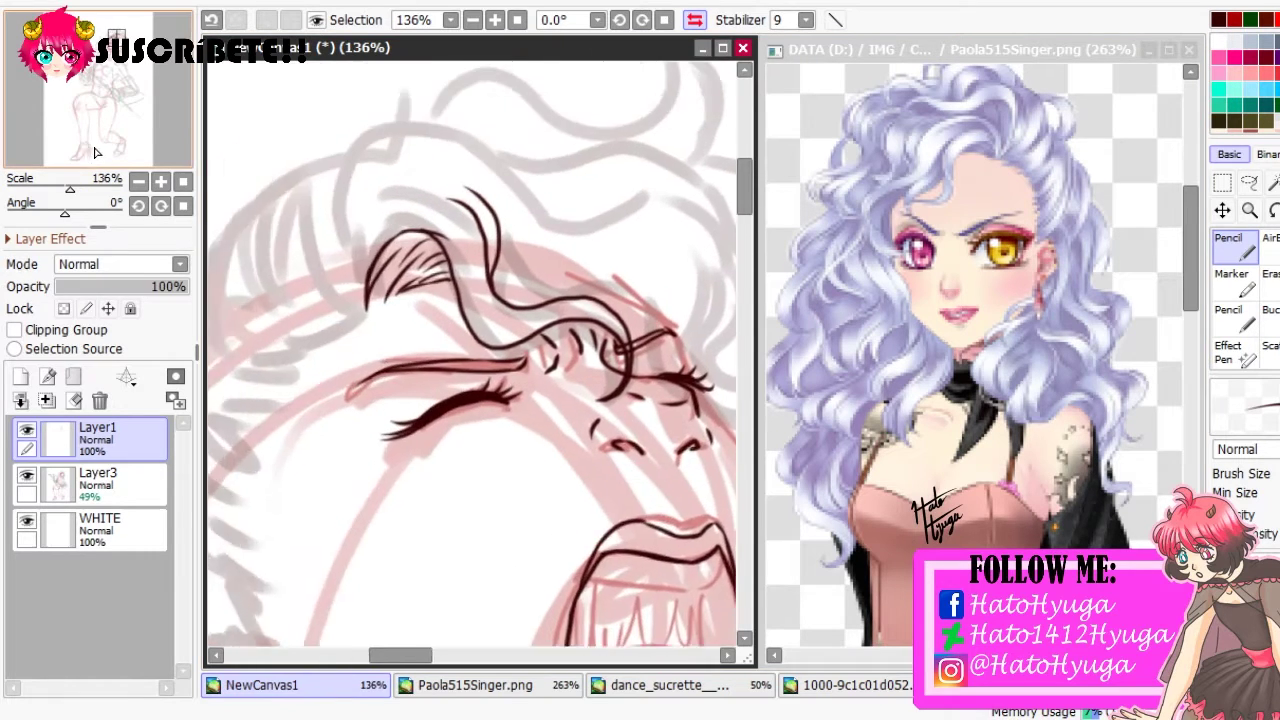
pyautogui.press('h')
pyautogui.moveTo(104, 112); pyautogui.dragTo(117, 125)
pyautogui.press('h')
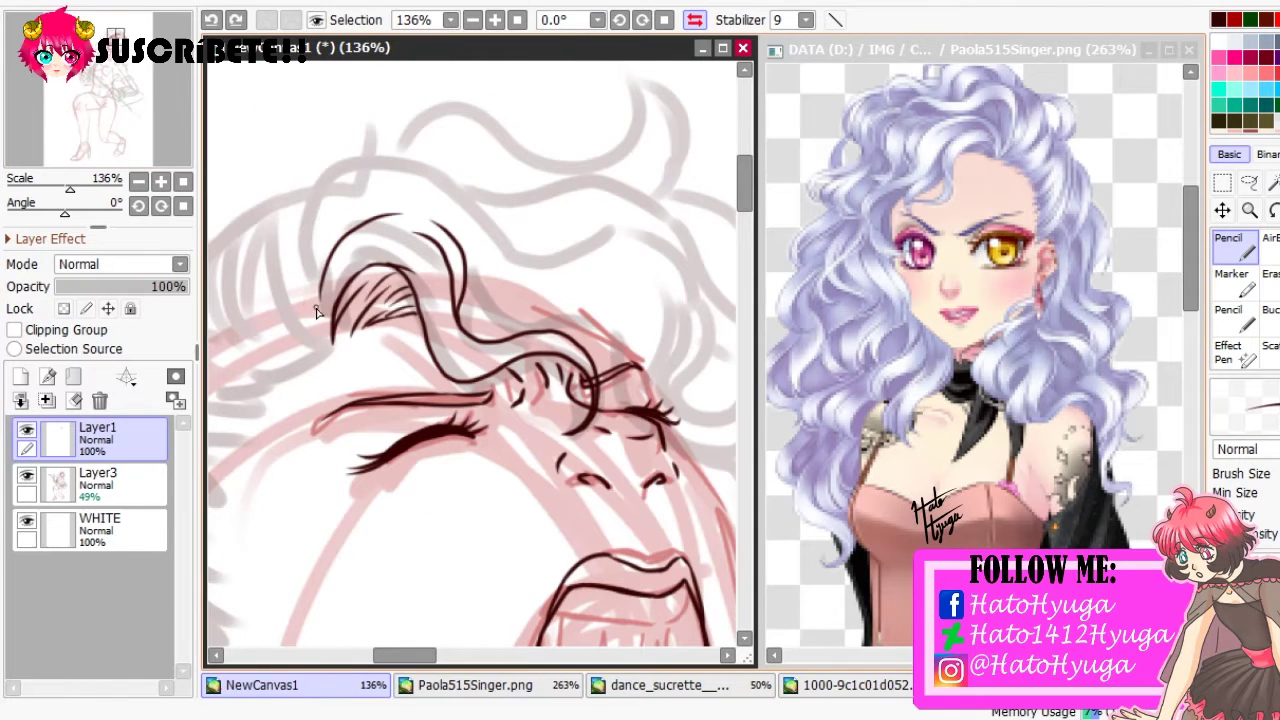
pyautogui.press('h')
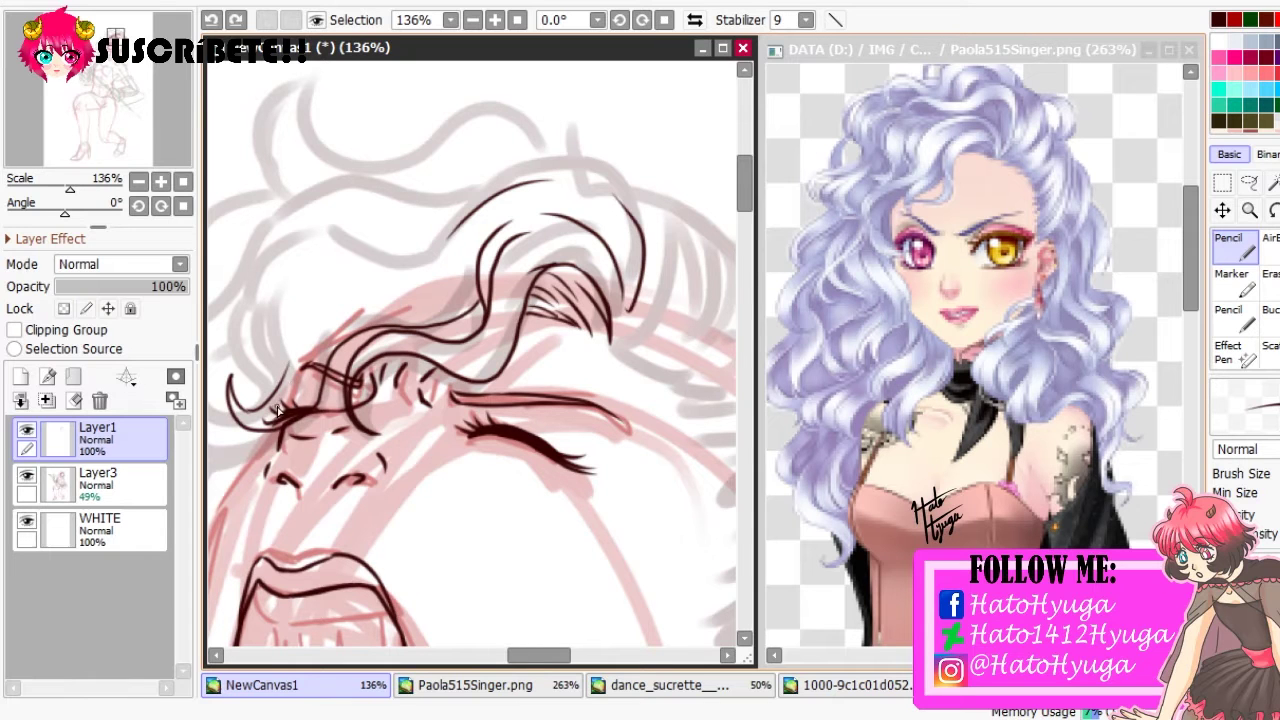
# Ink the large curl at the crown with its upward-flicked tip, using the reference hair as a guide
pyautogui.click(98, 138)
pyautogui.moveTo(98, 138); pyautogui.dragTo(102, 129)
pyautogui.click(921, 54)
pyautogui.click(450, 48)
pyautogui.click(694, 20)
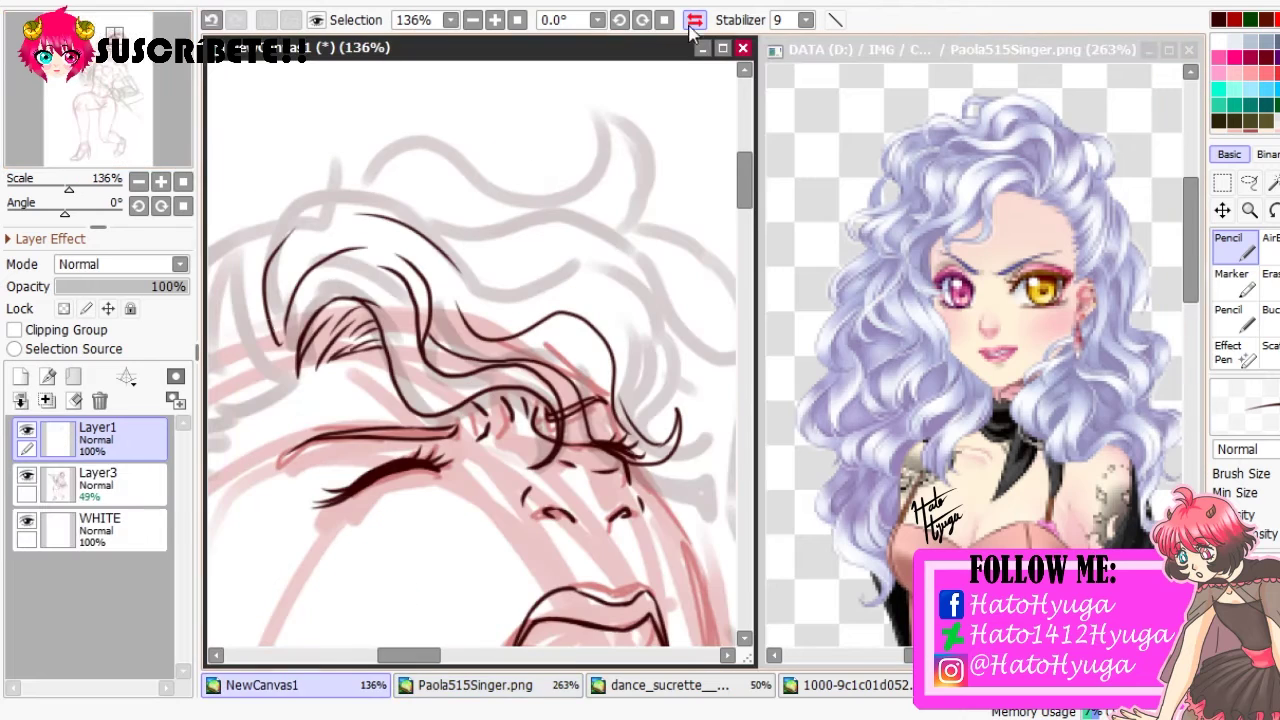
pyautogui.moveTo(266, 355); pyautogui.dragTo(418, 121)
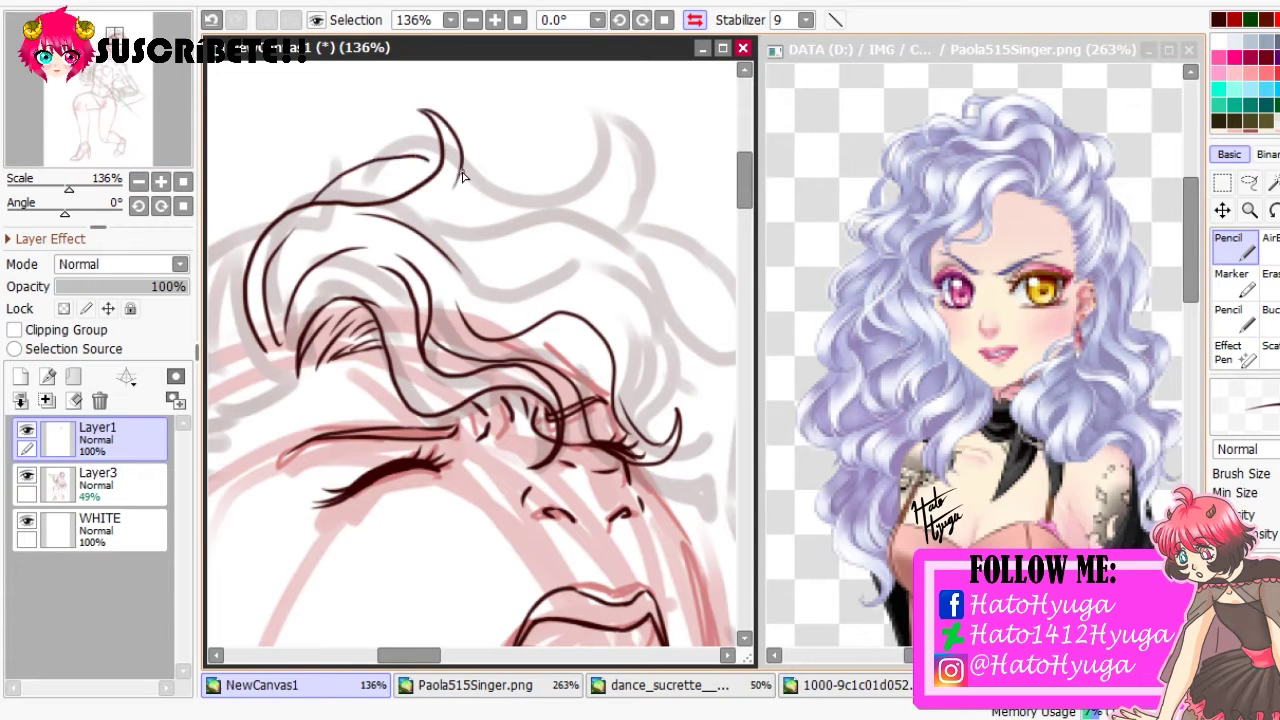
# Ink the flicked curls along the top of the hair, redoing strokes until they flow towards the front
pyautogui.moveTo(475, 196); pyautogui.dragTo(580, 126)
pyautogui.hotkey('ctrl', 'z')
pyautogui.moveTo(480, 186); pyautogui.dragTo(565, 155)
pyautogui.hotkey('ctrl', 'z')
pyautogui.moveTo(476, 192)
pyautogui.mouseDown()
pyautogui.moveTo(600, 149)
pyautogui.moveTo(592, 200)
pyautogui.mouseUp()
pyautogui.hotkey('ctrl', 'z')
pyautogui.click(695, 21)
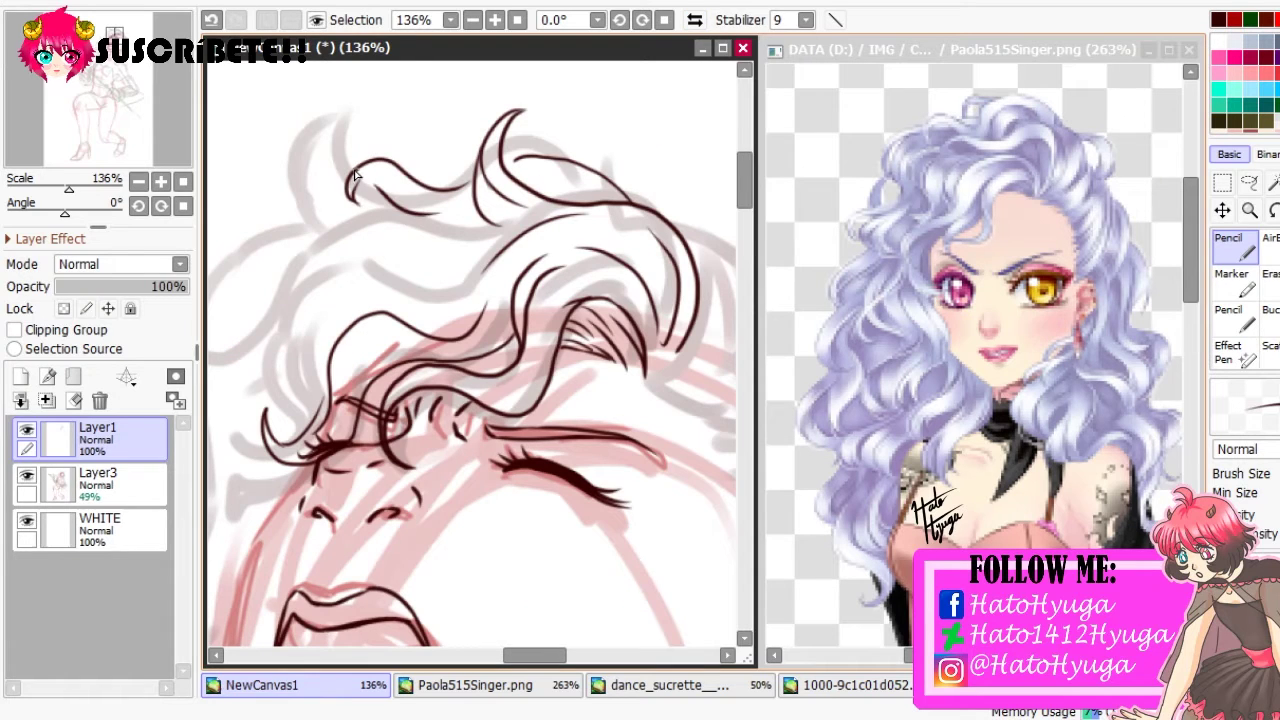
pyautogui.moveTo(346, 195); pyautogui.dragTo(292, 163)
pyautogui.hotkey('ctrl', 'z')
pyautogui.moveTo(492, 218); pyautogui.dragTo(560, 150)
pyautogui.moveTo(560, 150)
pyautogui.mouseDown()
pyautogui.moveTo(446, 184)
pyautogui.moveTo(300, 270)
pyautogui.mouseUp()
# Ink the wavy front locks that fall past the far eye and curl beside the face
pyautogui.scroll(-3, 325, 316)
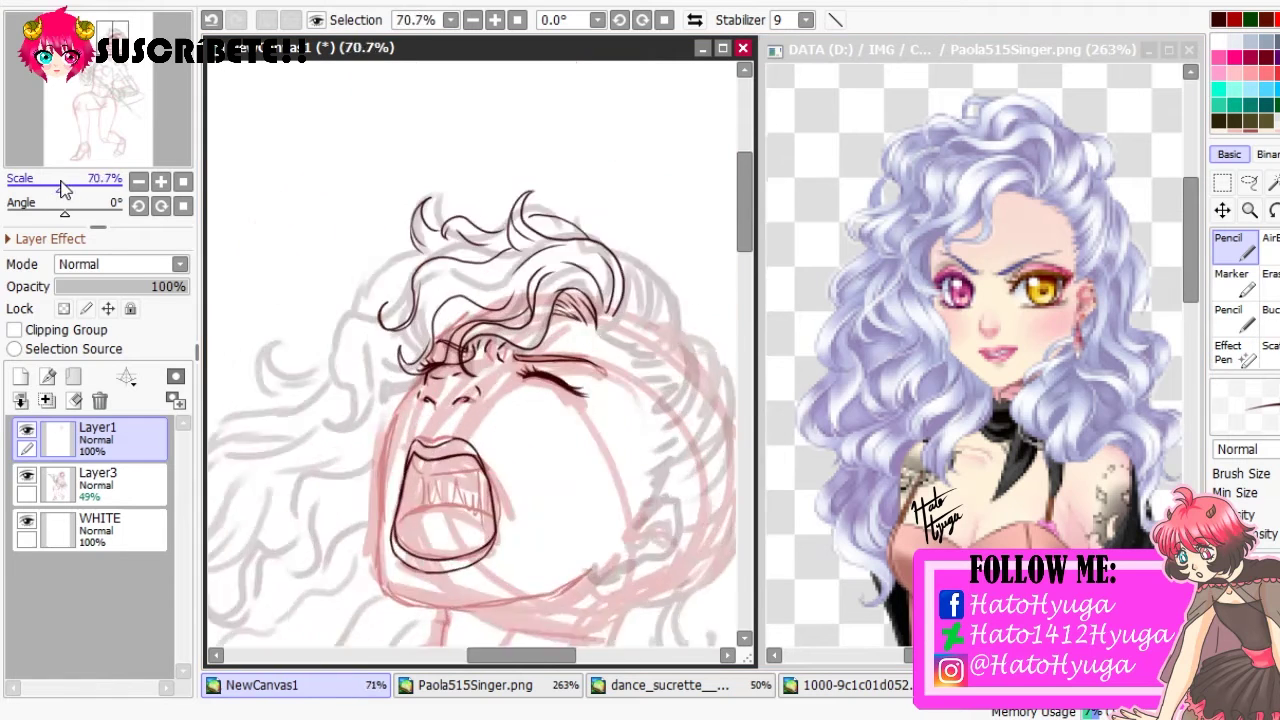
pyautogui.scroll(5, 475, 151)
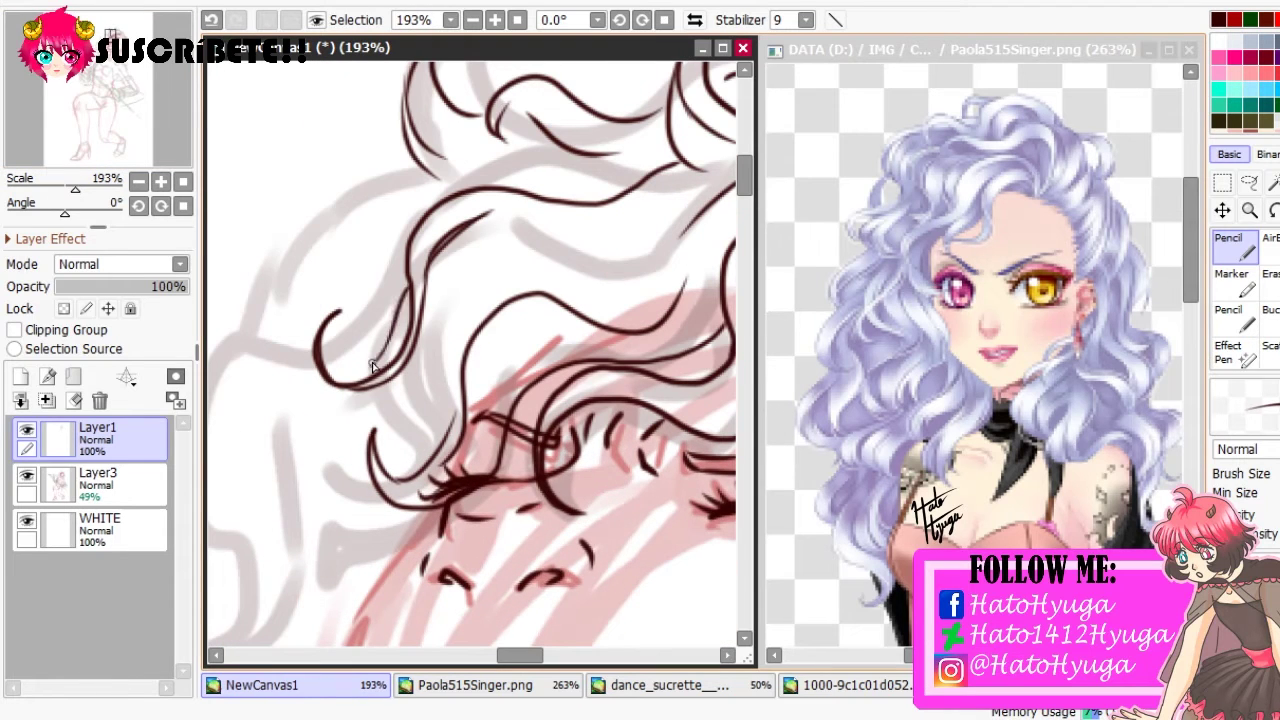
pyautogui.moveTo(372, 366)
pyautogui.mouseDown()
pyautogui.moveTo(277, 543)
pyautogui.moveTo(333, 497)
pyautogui.mouseUp()
pyautogui.moveTo(405, 160)
pyautogui.mouseDown()
pyautogui.moveTo(298, 280)
pyautogui.moveTo(335, 378)
pyautogui.mouseUp()
pyautogui.moveTo(270, 345)
pyautogui.mouseDown()
pyautogui.moveTo(414, 323)
pyautogui.moveTo(458, 255)
pyautogui.mouseUp()
# Erase and redraw the curled ends of the front lock beside the mouth
pyautogui.press('e')
pyautogui.moveTo(350, 280)
pyautogui.mouseDown()
pyautogui.moveTo(273, 281)
pyautogui.moveTo(268, 395)
pyautogui.mouseUp()
pyautogui.press('n')
pyautogui.moveTo(250, 325); pyautogui.dragTo(262, 405)
pyautogui.moveTo(345, 290)
pyautogui.mouseDown()
pyautogui.moveTo(250, 330)
pyautogui.moveTo(230, 355)
pyautogui.mouseUp()
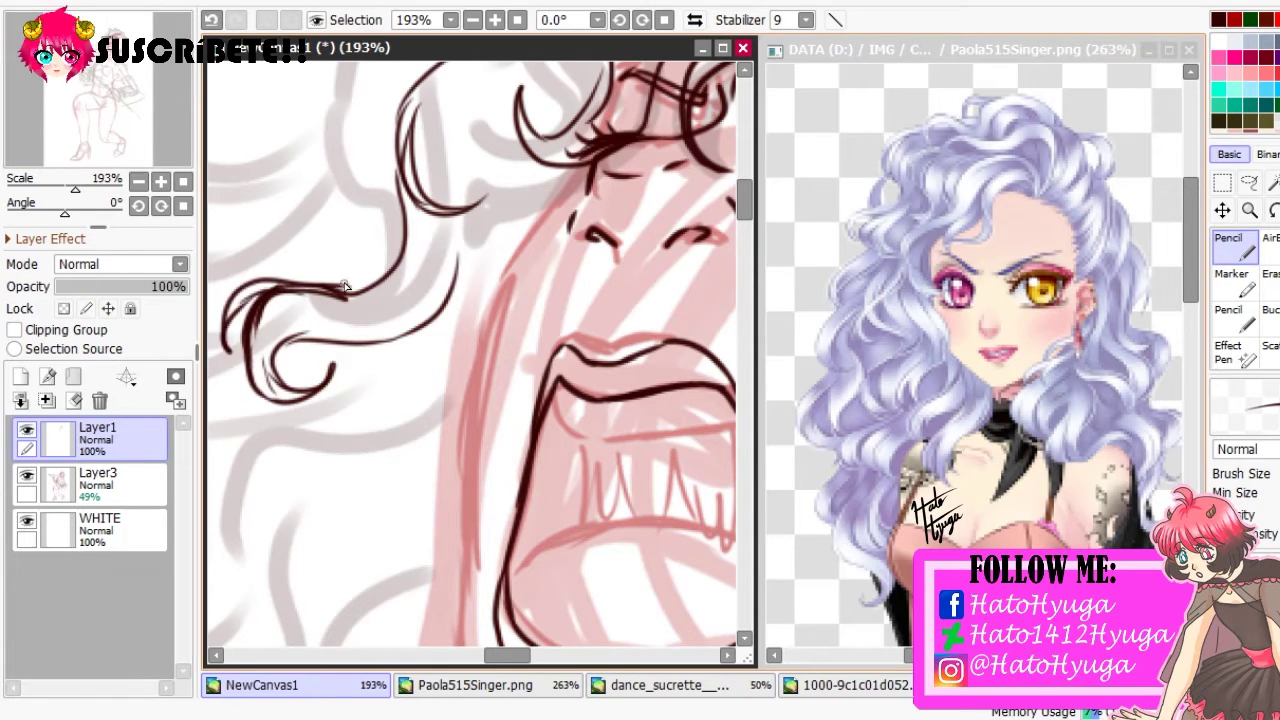
# Add inner wave lines to the front hair between the crown curls and the far eye
pyautogui.scroll(3, 425, 268)
pyautogui.moveTo(113, 131); pyautogui.dragTo(117, 127)
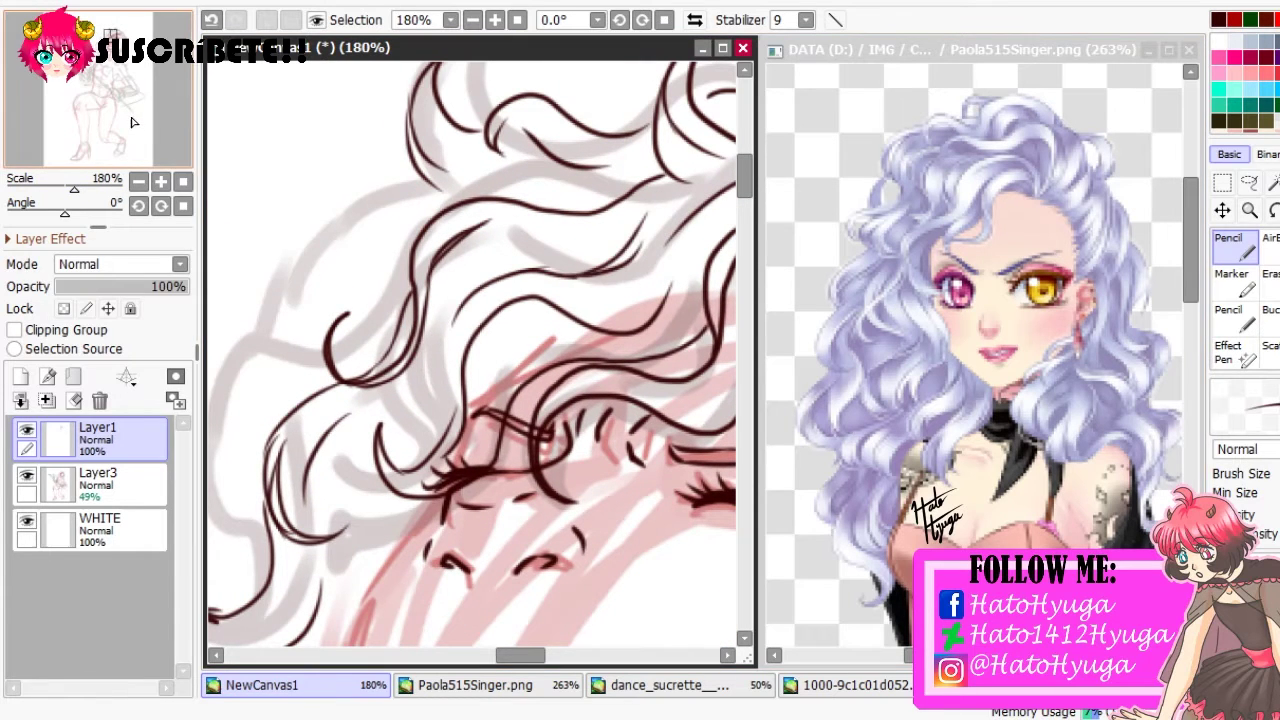
pyautogui.moveTo(593, 138); pyautogui.dragTo(378, 258)
# Ink the swept-back strands that follow the outer curve of the head from the crown towards the back
pyautogui.press('h')
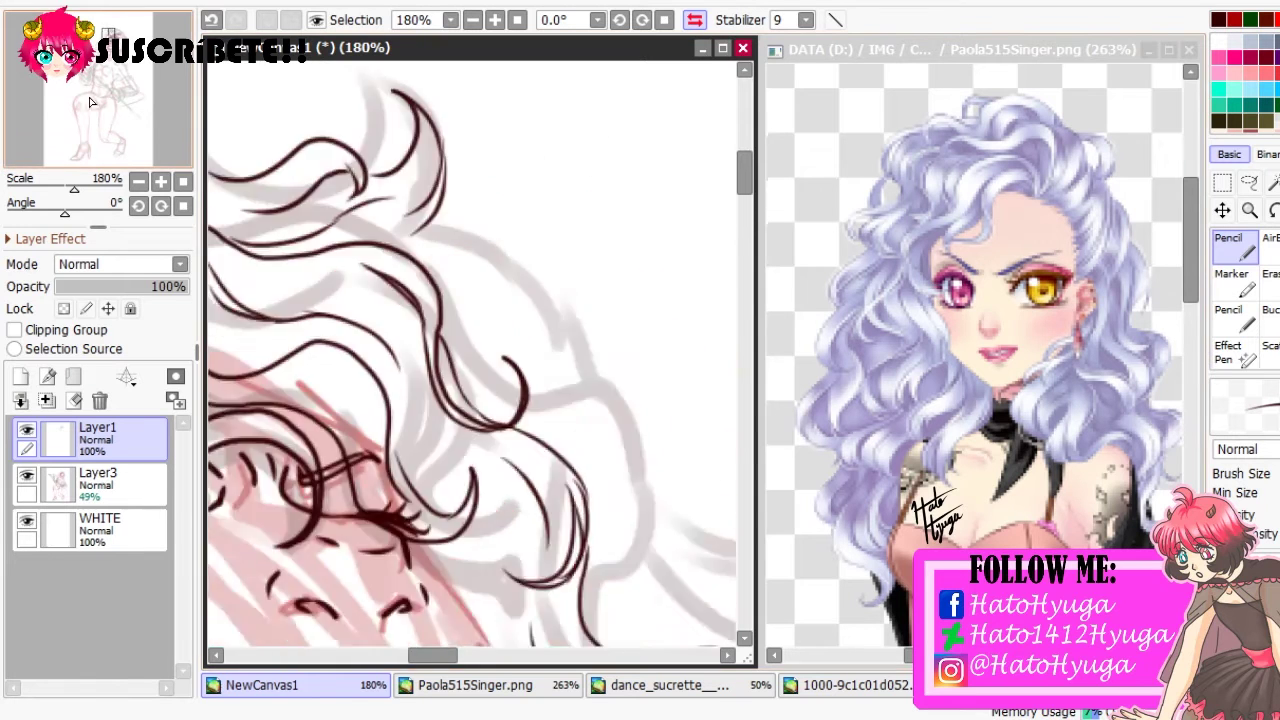
pyautogui.moveTo(74, 189); pyautogui.dragTo(71, 191)
pyautogui.press('h')
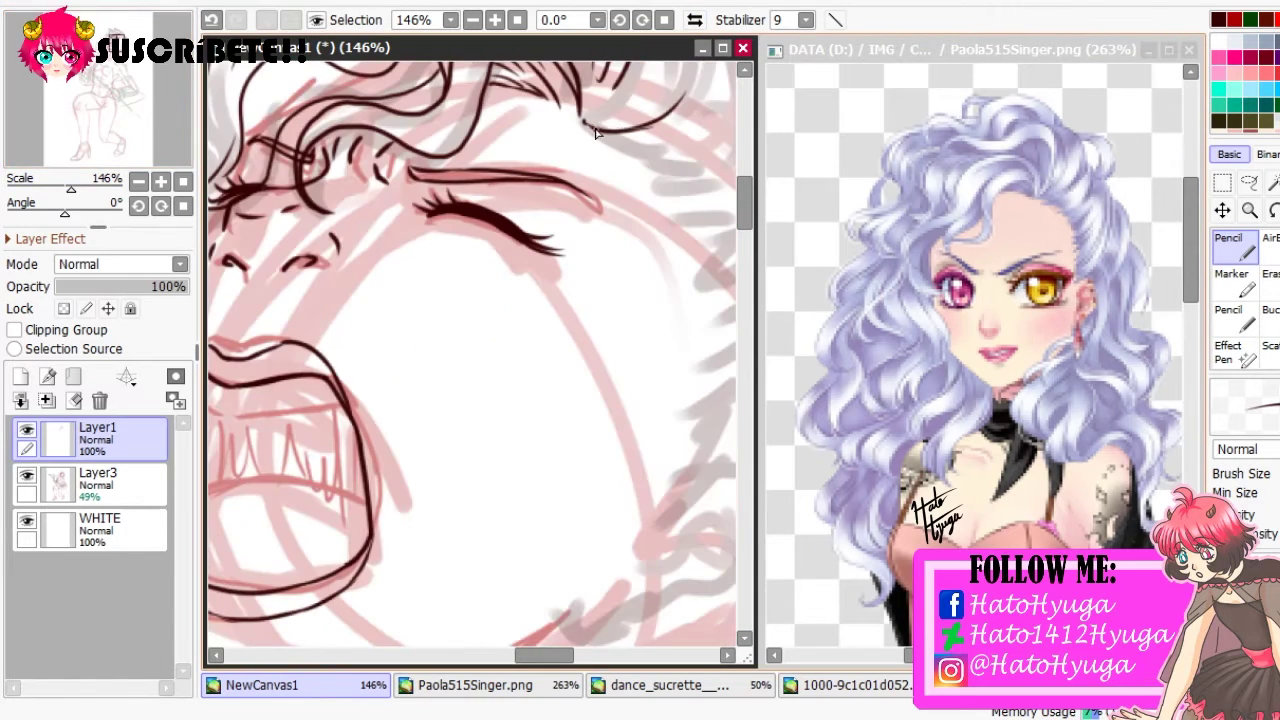
pyautogui.press('h')
pyautogui.scroll(3, 595, 133)
pyautogui.hscroll(-4, 474, 167)
pyautogui.moveTo(445, 185); pyautogui.dragTo(335, 385)
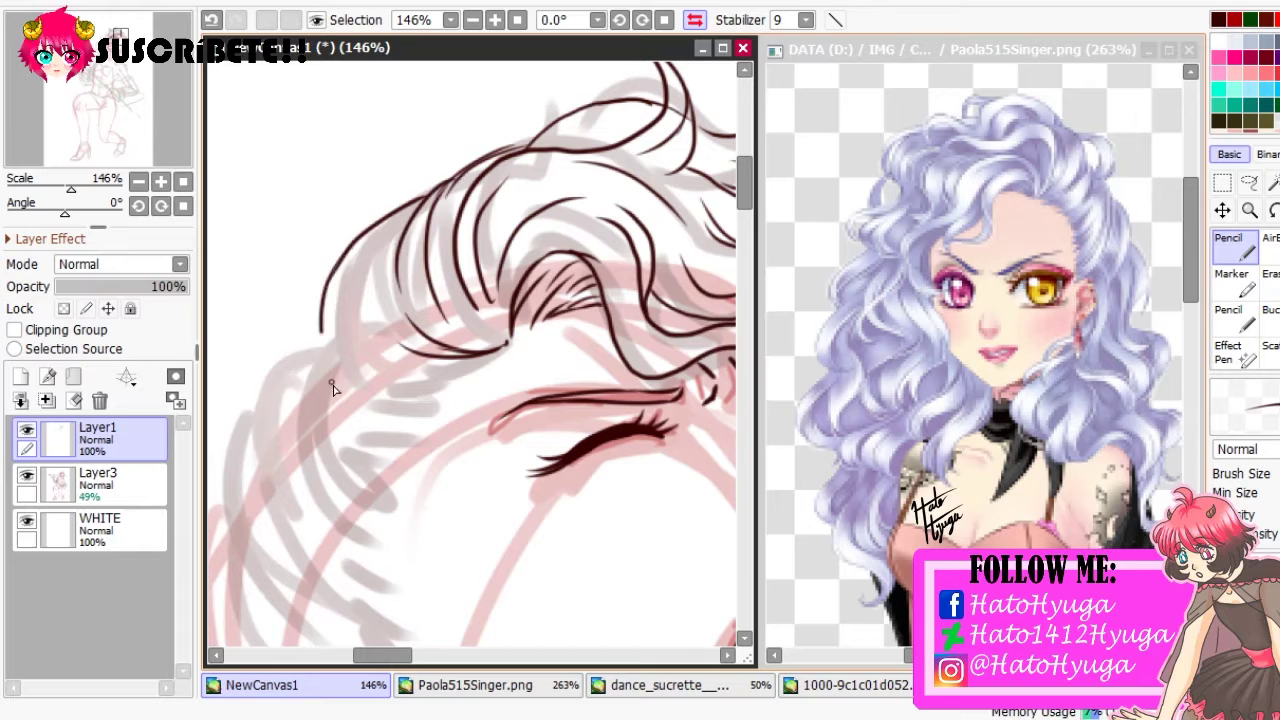
pyautogui.moveTo(366, 232); pyautogui.dragTo(322, 395)
pyautogui.moveTo(330, 292); pyautogui.dragTo(275, 450)
pyautogui.moveTo(300, 330); pyautogui.dragTo(338, 543)
# Ink the hairline with short strands from the forehead past the temple down to the ear
pyautogui.press('h')
pyautogui.moveTo(485, 372); pyautogui.dragTo(540, 381)
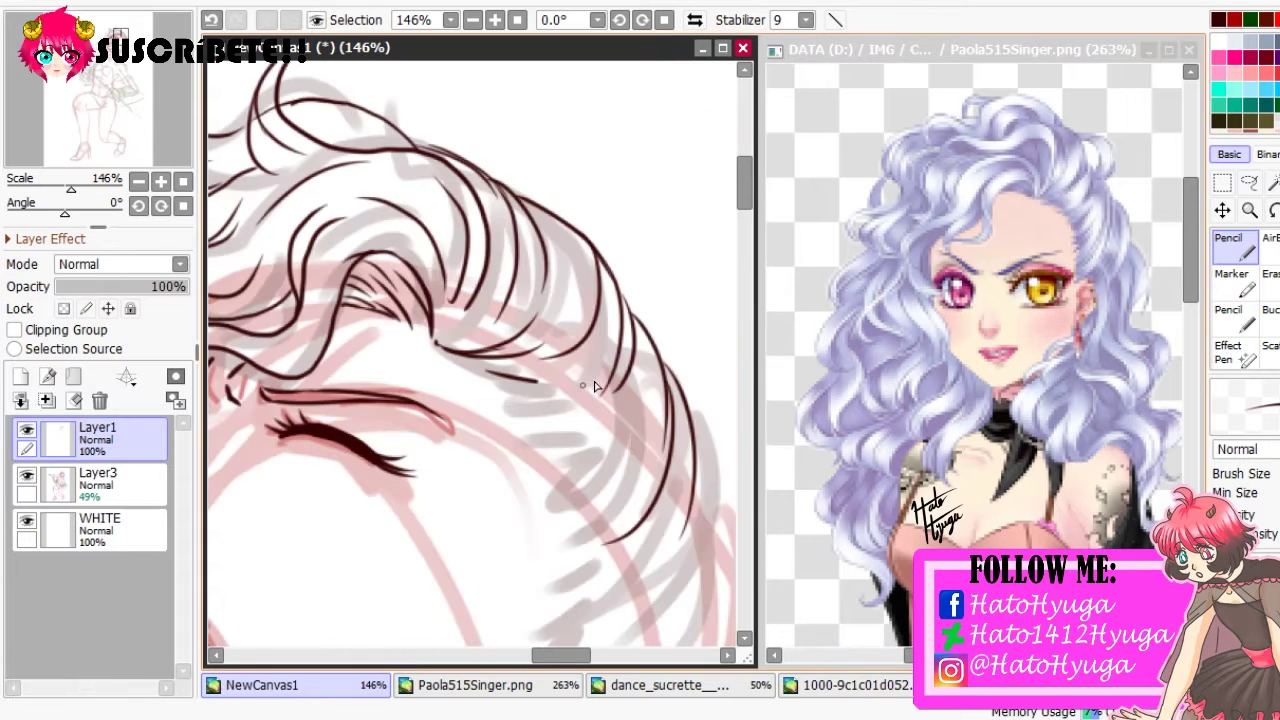
pyautogui.moveTo(591, 494); pyautogui.dragTo(565, 575)
pyautogui.scroll(-5, 470, 350)
pyautogui.hscroll(2, 470, 350)
pyautogui.moveTo(446, 450)
pyautogui.mouseDown()
pyautogui.moveTo(528, 366)
pyautogui.moveTo(550, 268)
pyautogui.mouseUp()
# Rotate the canvas to -45° and ink the outer contour of the ear, redoing strokes until the curve fits the sketch
pyautogui.press('Delete')
pyautogui.press('Delete')
pyautogui.press('Delete')
pyautogui.moveTo(541, 415)
pyautogui.mouseDown()
pyautogui.moveTo(634, 394)
pyautogui.moveTo(596, 515)
pyautogui.moveTo(555, 565)
pyautogui.mouseUp()
pyautogui.hotkey('ctrl', 'z')
pyautogui.hotkey('ctrl', 'z')
pyautogui.moveTo(543, 414); pyautogui.dragTo(580, 378)
pyautogui.hotkey('ctrl', 'z')
pyautogui.moveTo(529, 451)
pyautogui.mouseDown()
pyautogui.moveTo(573, 398)
pyautogui.moveTo(545, 584)
pyautogui.moveTo(554, 600)
pyautogui.moveTo(569, 601)
pyautogui.moveTo(618, 475)
pyautogui.mouseUp()
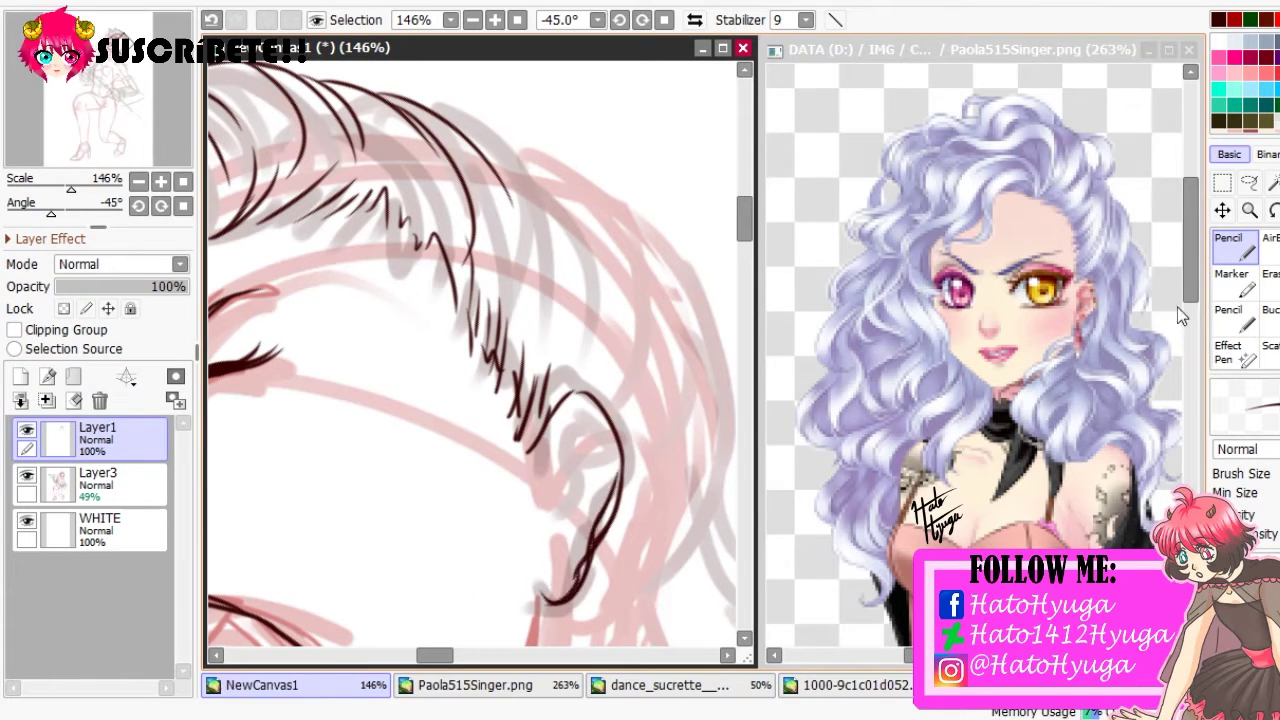
# Erase the doubled lines on the ear's outer rim and start inking the ear's inner contour
pyautogui.press('e')
pyautogui.moveTo(575, 575)
pyautogui.mouseDown()
pyautogui.moveTo(571, 586)
pyautogui.moveTo(622, 465)
pyautogui.mouseUp()
pyautogui.moveTo(597, 556); pyautogui.dragTo(578, 598)
pyautogui.press('n')
pyautogui.moveTo(551, 540); pyautogui.dragTo(566, 495)
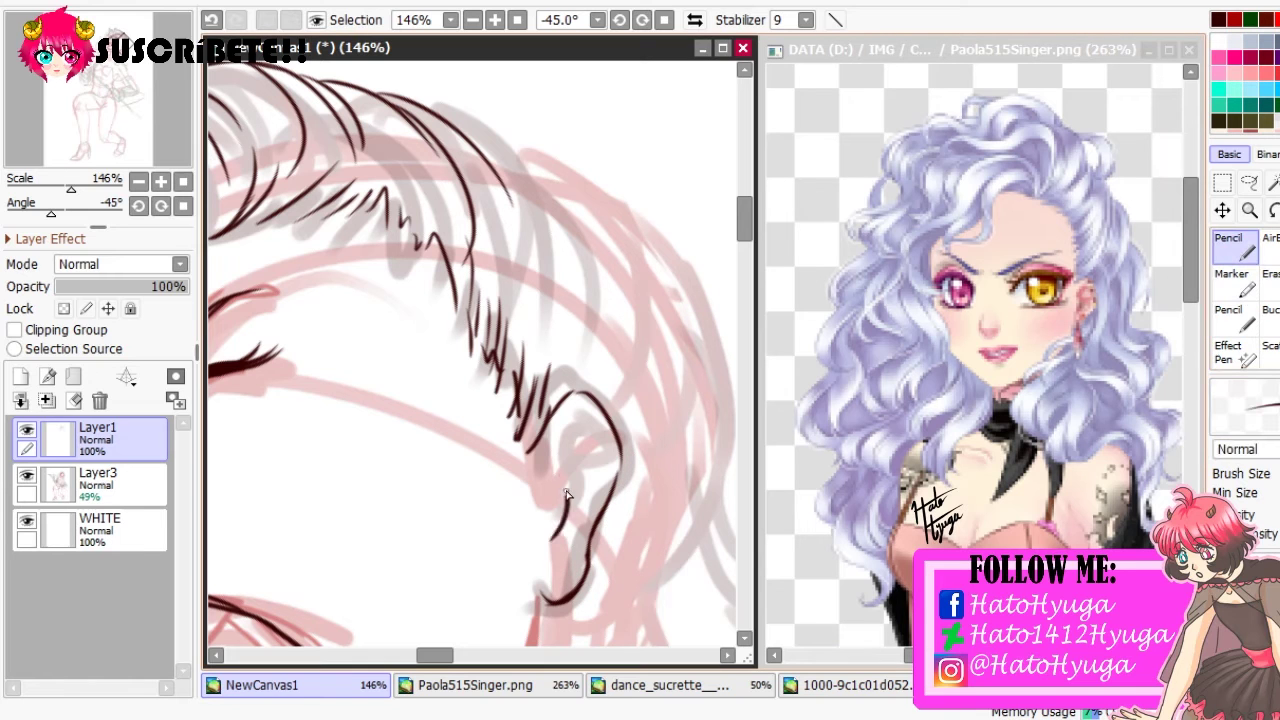
# Reset the canvas rotation and ink the combed-back strands between the hairline above the ear and the back of the head
pyautogui.press('Home')
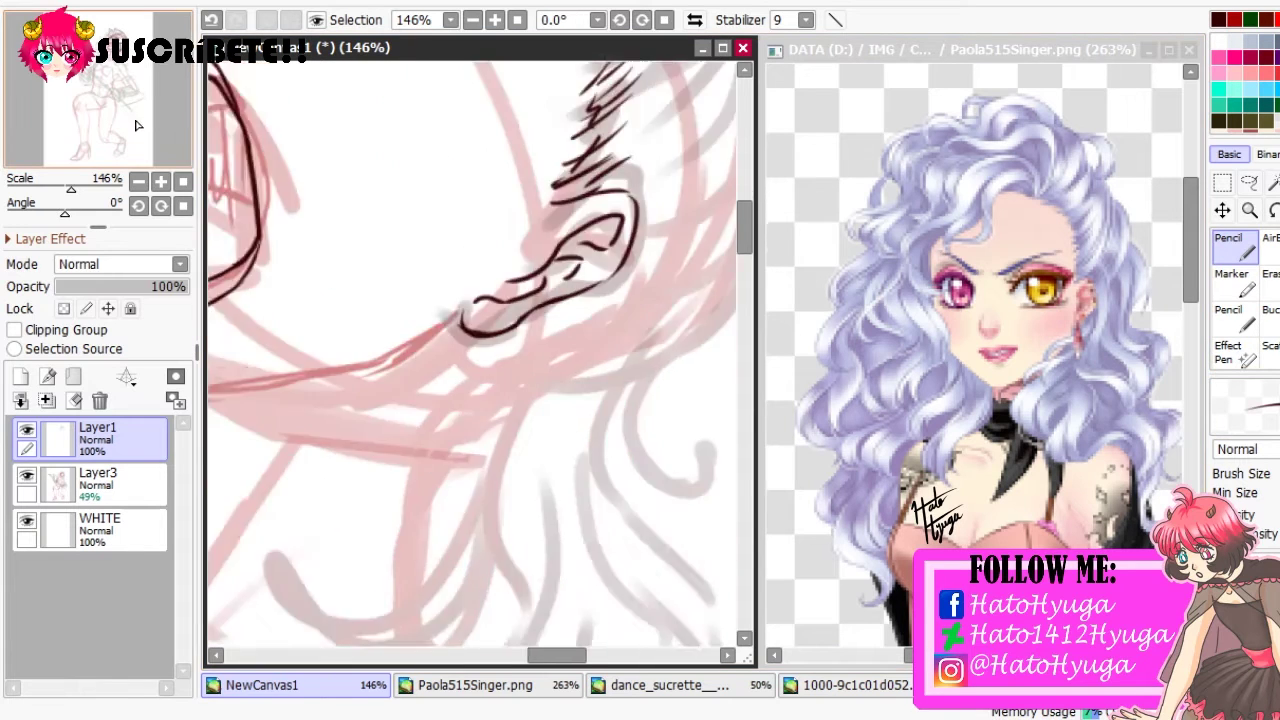
pyautogui.scroll(-4, 398, 172)
pyautogui.scroll(1, 398, 172)
pyautogui.scroll(2, 398, 172)
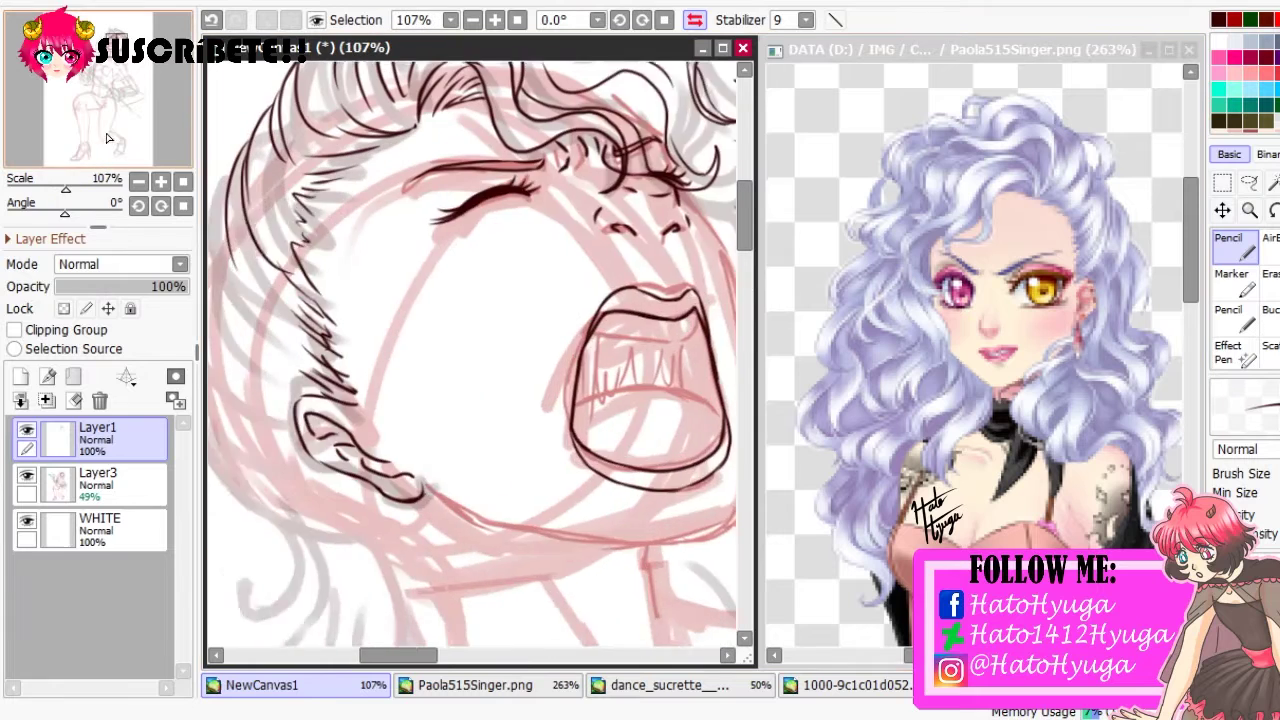
pyautogui.moveTo(504, 325); pyautogui.dragTo(539, 450)
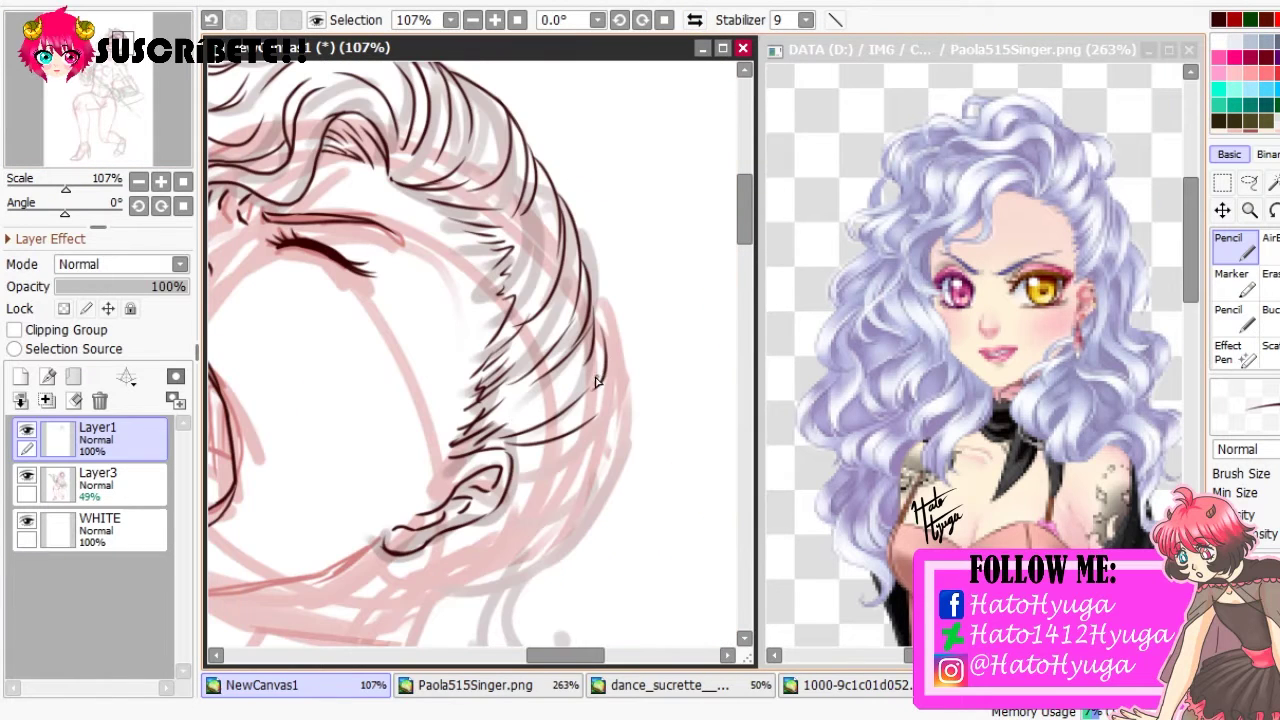
# Ink the long wavy locks that fall behind the ear, ending them in curls beside the neck
pyautogui.press('h')
pyautogui.moveTo(582, 392); pyautogui.dragTo(400, 290)
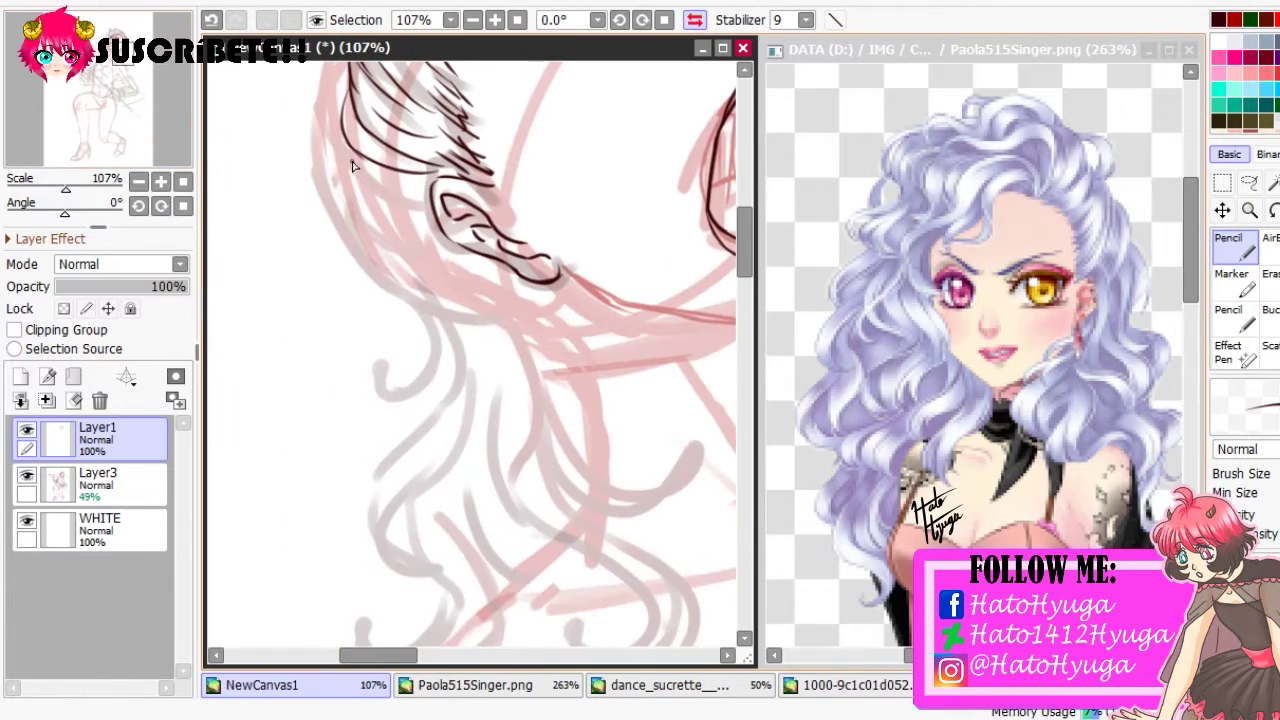
pyautogui.hotkey('ctrl', 'z')
pyautogui.moveTo(366, 166); pyautogui.dragTo(395, 405)
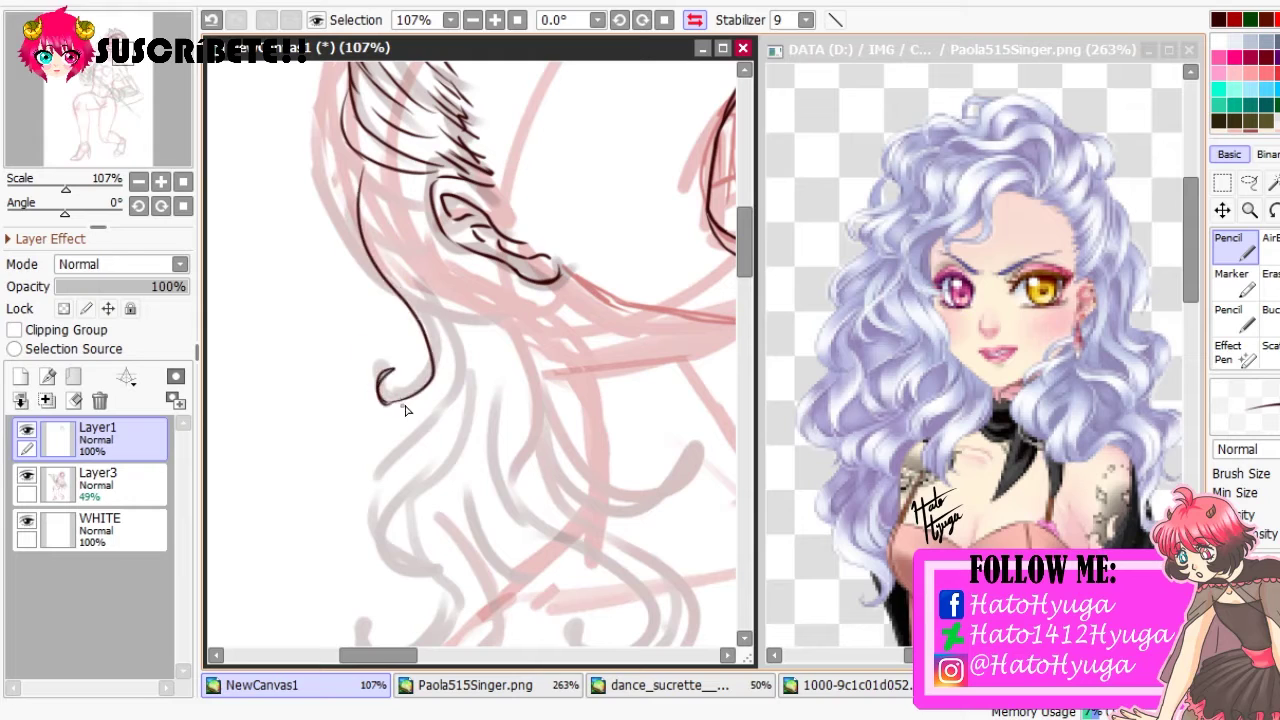
pyautogui.moveTo(395, 243); pyautogui.dragTo(470, 420)
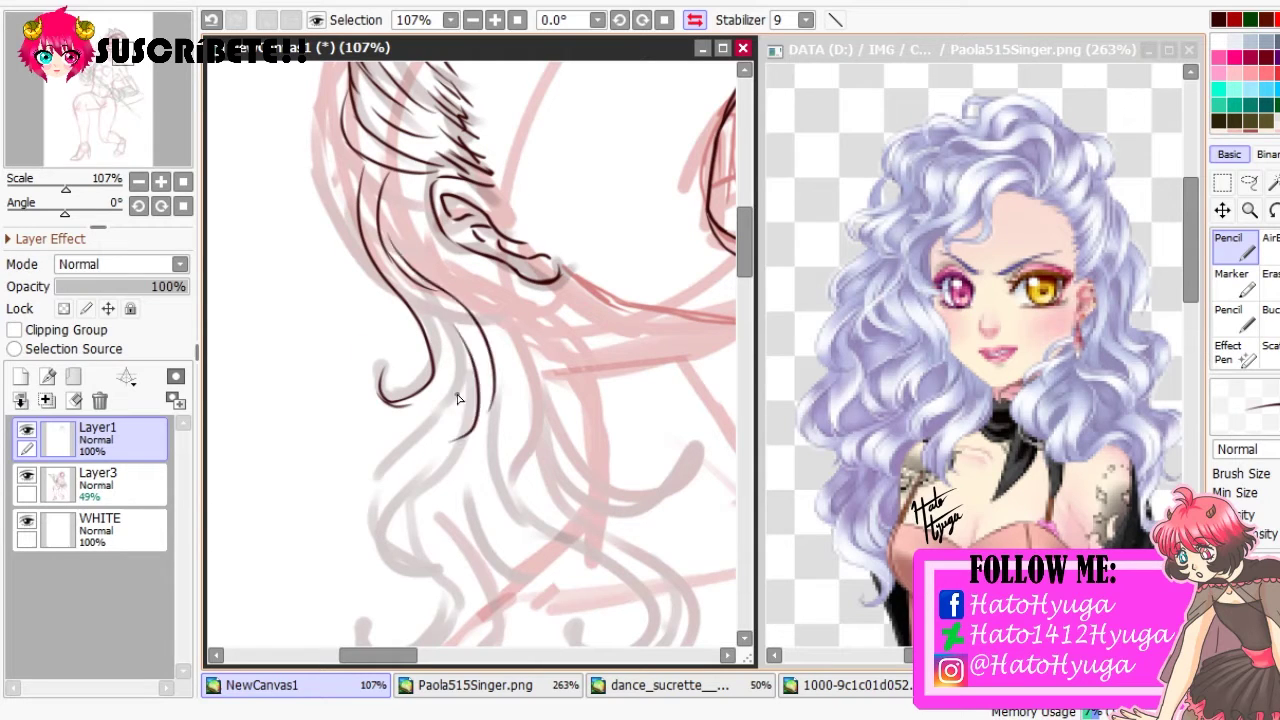
pyautogui.moveTo(475, 330)
pyautogui.mouseDown()
pyautogui.moveTo(430, 530)
pyautogui.moveTo(470, 482)
pyautogui.mouseUp()
pyautogui.moveTo(438, 380); pyautogui.dragTo(430, 555)
pyautogui.moveTo(381, 462); pyautogui.dragTo(428, 555)
pyautogui.moveTo(447, 482); pyautogui.dragTo(512, 525)
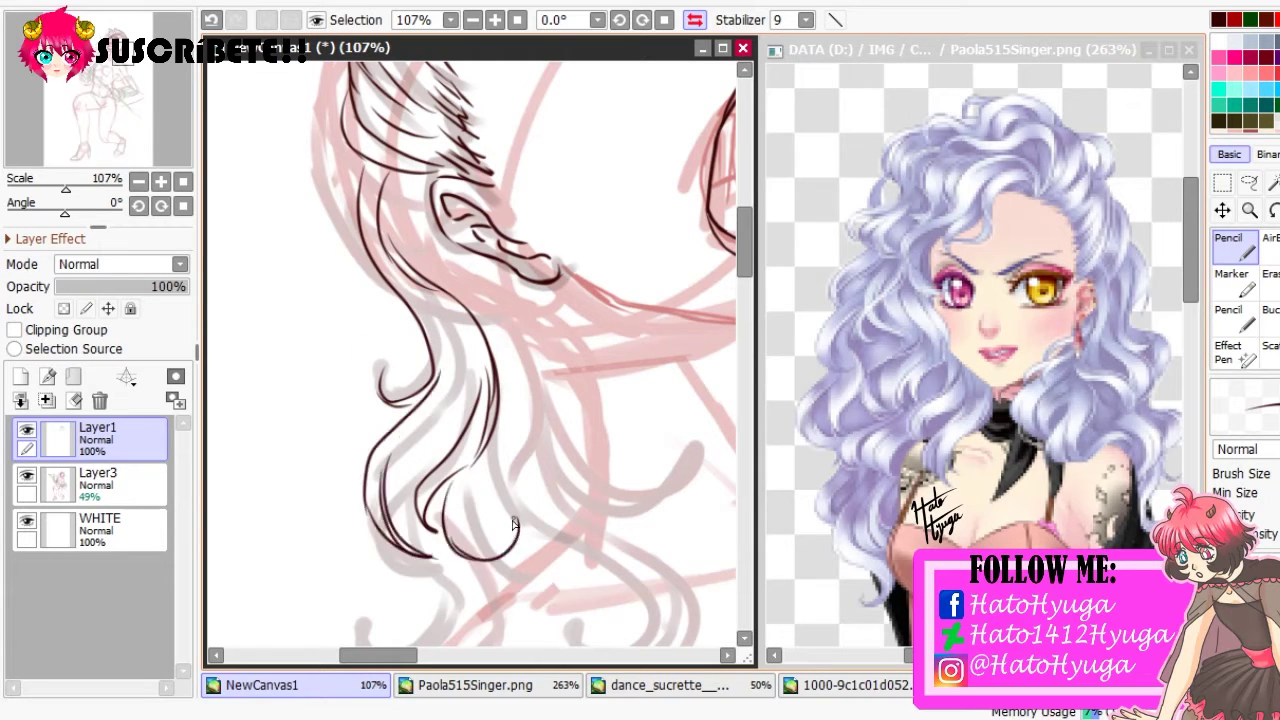
# Add small flicked curls with inner strand lines along the outer edge of the hair behind the ear
pyautogui.moveTo(355, 157); pyautogui.dragTo(372, 285)
pyautogui.hotkey('ctrl', 'z')
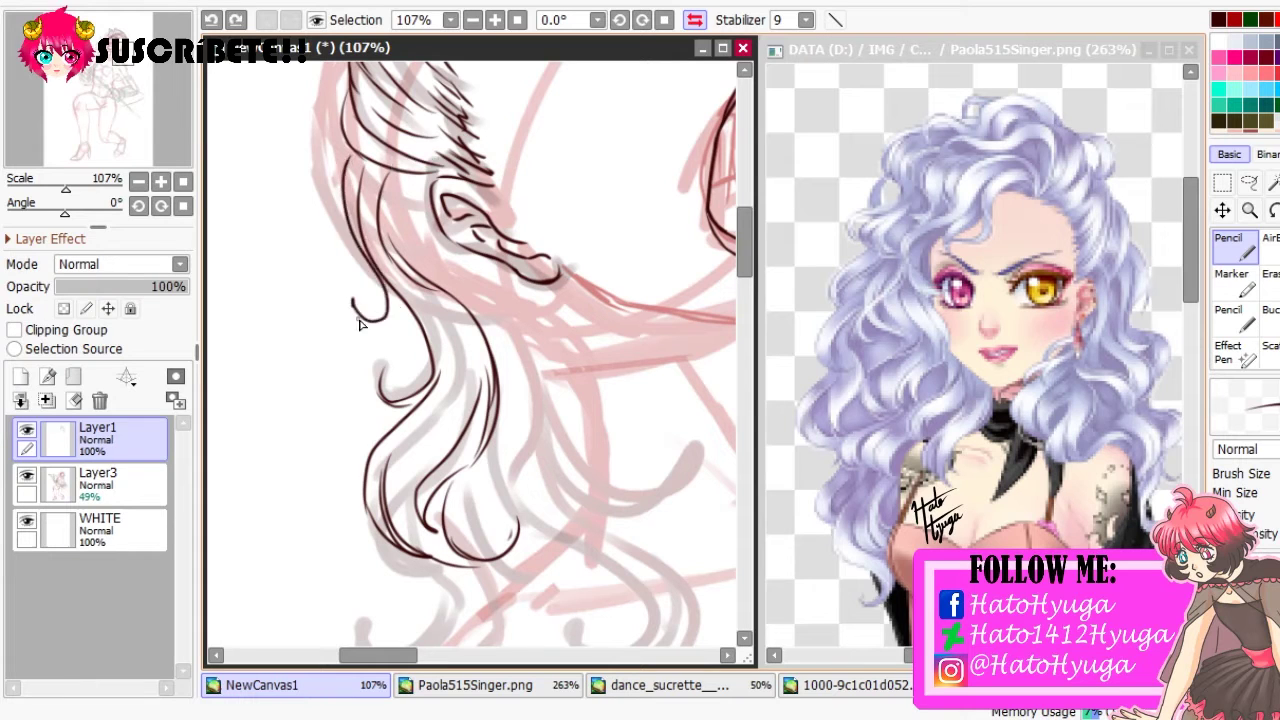
pyautogui.moveTo(348, 165); pyautogui.dragTo(366, 280)
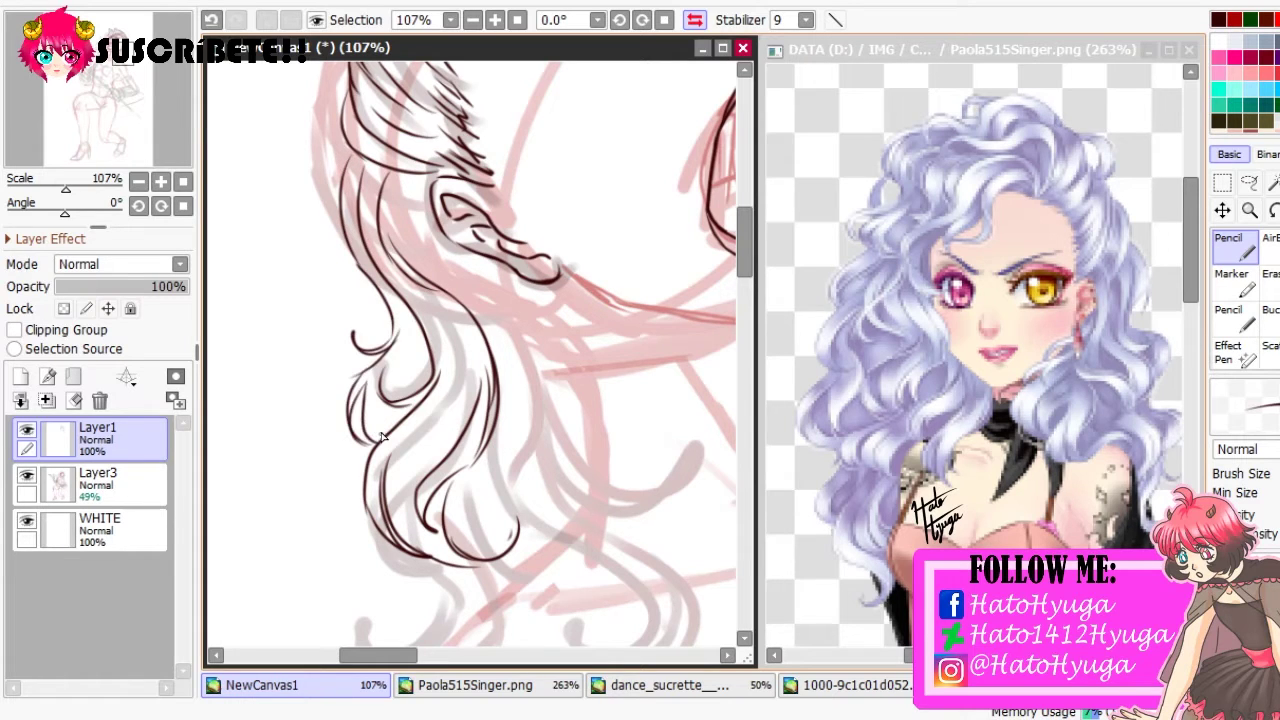
pyautogui.press('h')
pyautogui.hotkey('ctrl', 'z')
pyautogui.moveTo(604, 205)
pyautogui.mouseDown()
pyautogui.moveTo(601, 130)
pyautogui.moveTo(604, 205)
pyautogui.mouseUp()
pyautogui.press('h')
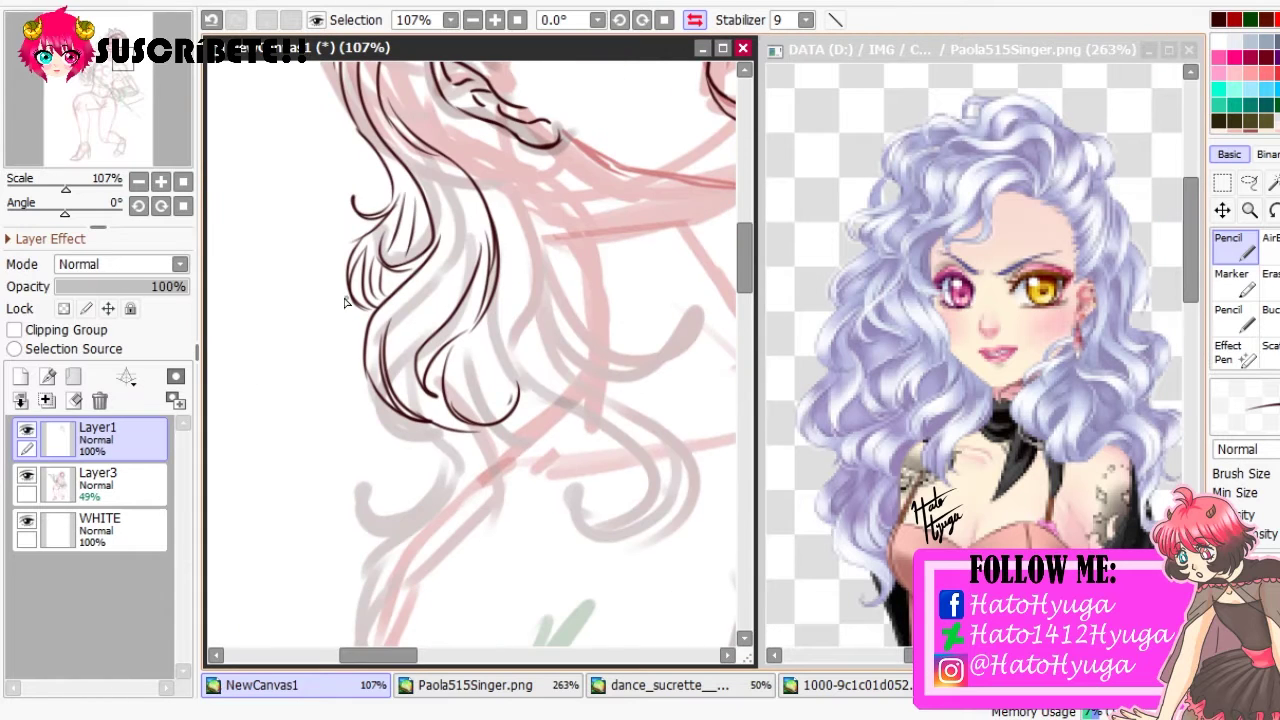
# Ink the wavy locks that fall from below the earlobe over the side of the neck
pyautogui.hscroll(3, 344, 302)
pyautogui.scroll(3, 480, 350)
pyautogui.press('h')
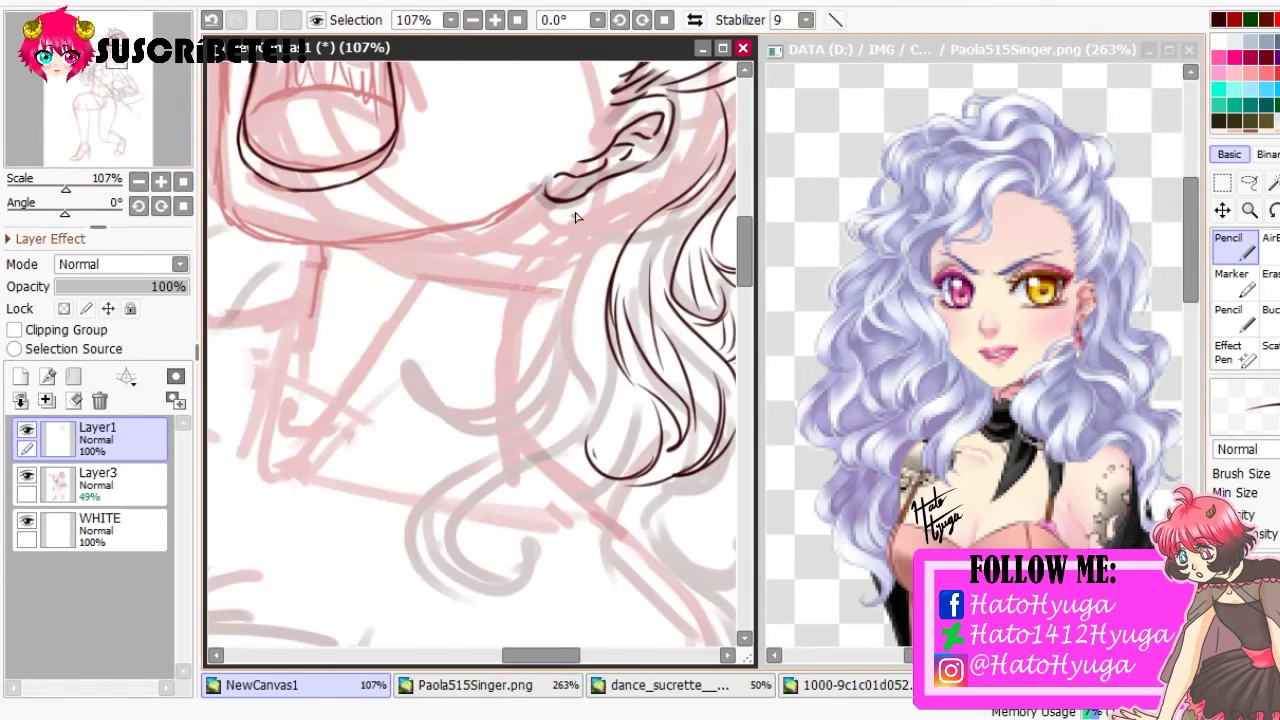
pyautogui.moveTo(585, 200); pyautogui.dragTo(515, 240)
pyautogui.hotkey('ctrl', 'z')
pyautogui.moveTo(540, 190); pyautogui.dragTo(508, 284)
pyautogui.moveTo(572, 232); pyautogui.dragTo(534, 258)
pyautogui.moveTo(90, 190); pyautogui.dragTo(85, 152)
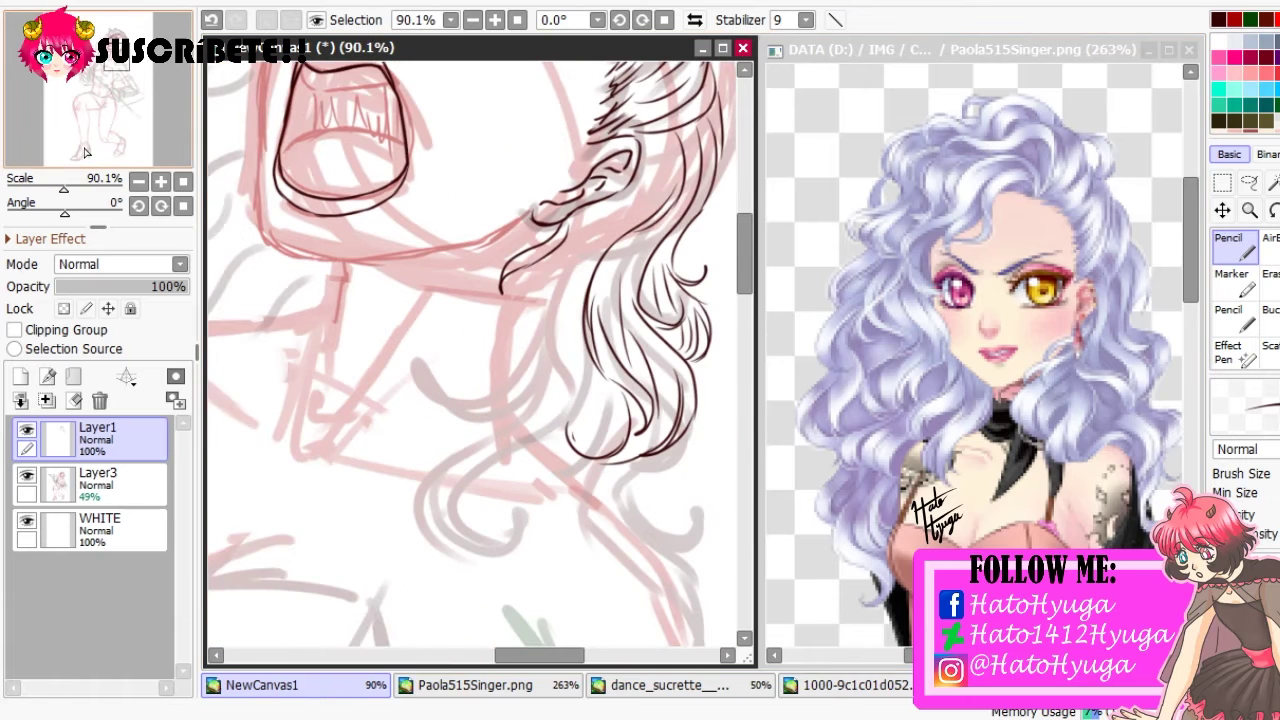
pyautogui.click(85, 152)
pyautogui.moveTo(555, 232)
pyautogui.mouseDown()
pyautogui.moveTo(506, 292)
pyautogui.moveTo(447, 328)
pyautogui.mouseUp()
pyautogui.moveTo(528, 280); pyautogui.dragTo(457, 362)
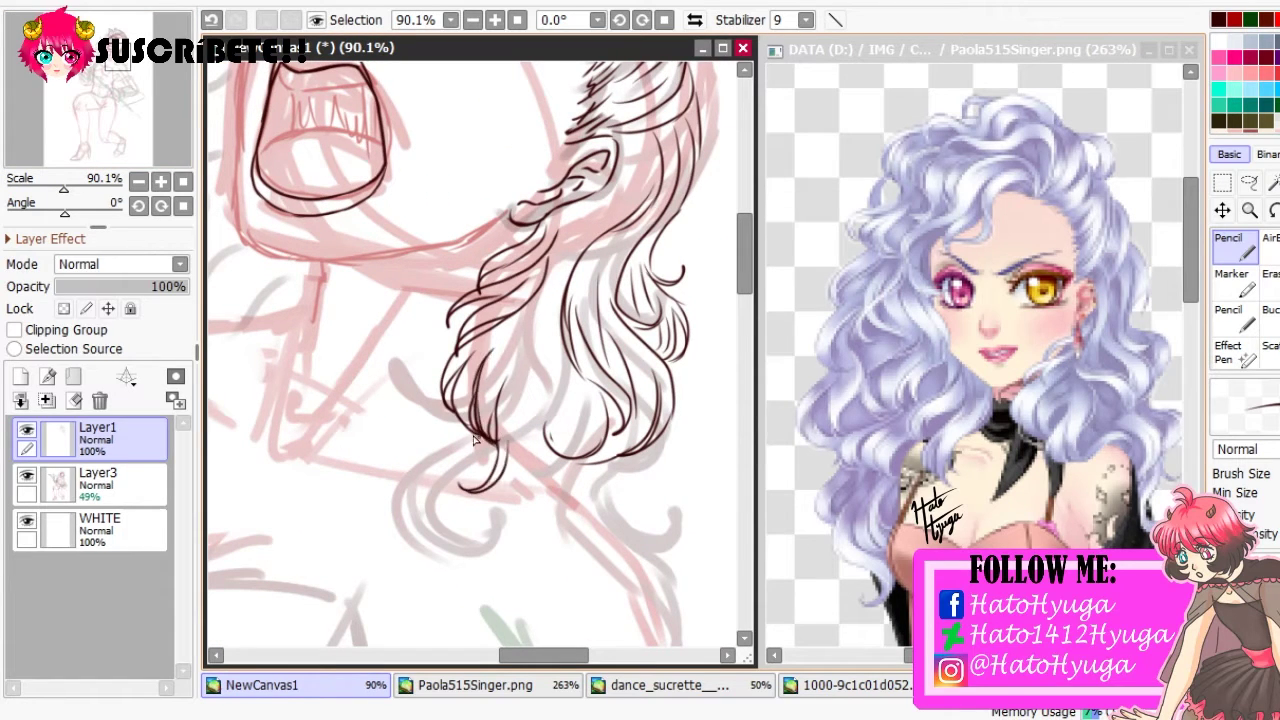
# Erase the lower end of the lock over the neck and redraw it with a rounded tip
pyautogui.press('e')
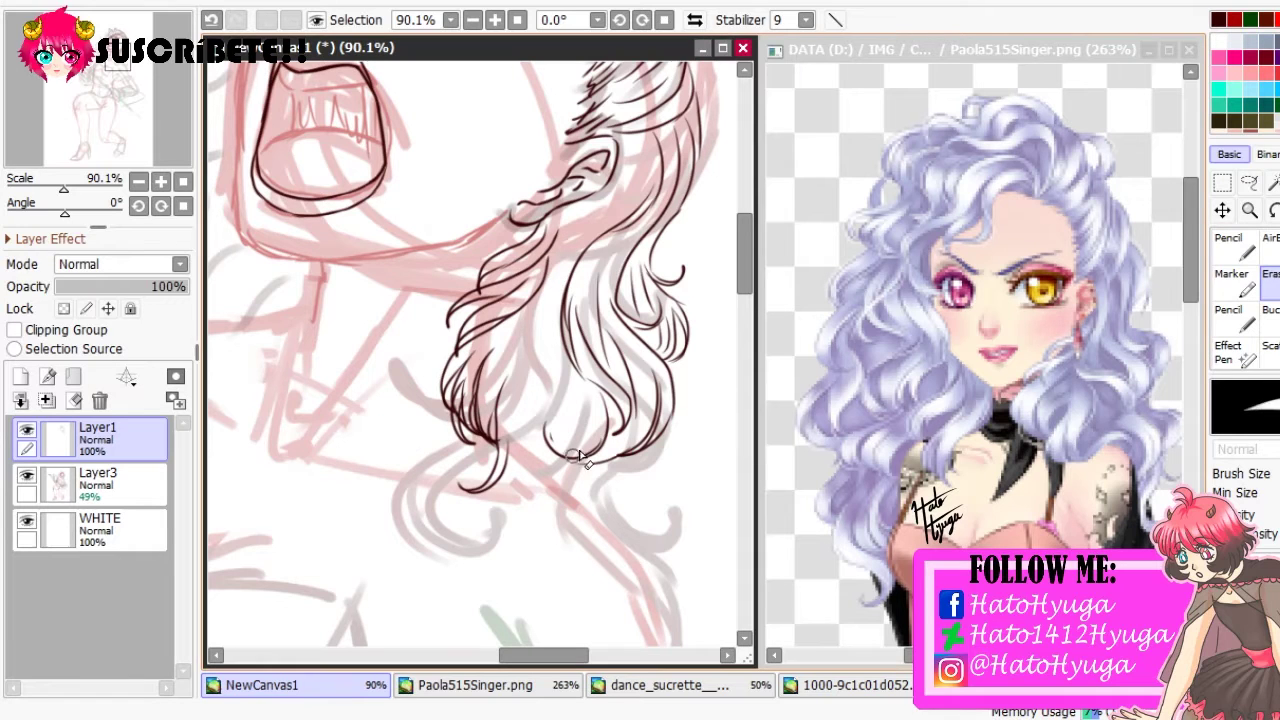
pyautogui.moveTo(475, 480)
pyautogui.mouseDown()
pyautogui.moveTo(508, 366)
pyautogui.moveTo(462, 460)
pyautogui.mouseUp()
pyautogui.press('n')
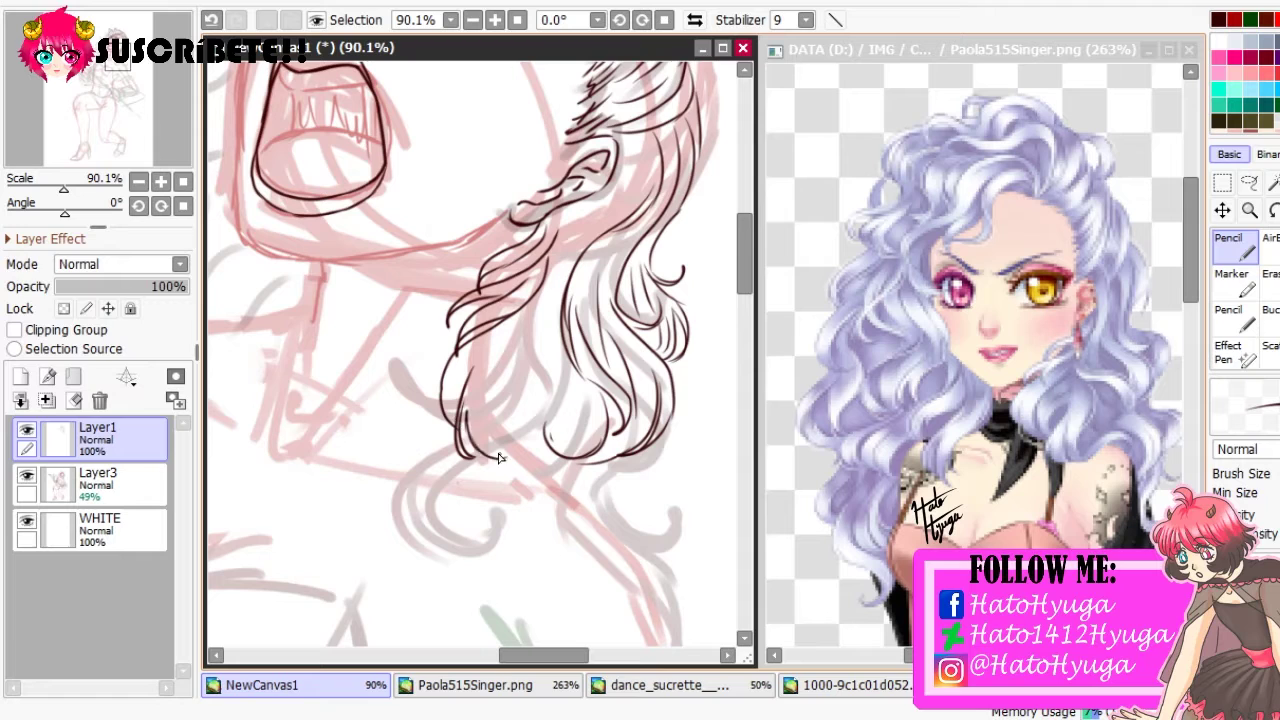
pyautogui.moveTo(481, 372); pyautogui.dragTo(503, 457)
# Fill the gap between the neck and back locks with wavy strands, and ink a lower curl trailing behind the shoulder
pyautogui.scroll(-2, 555, 295)
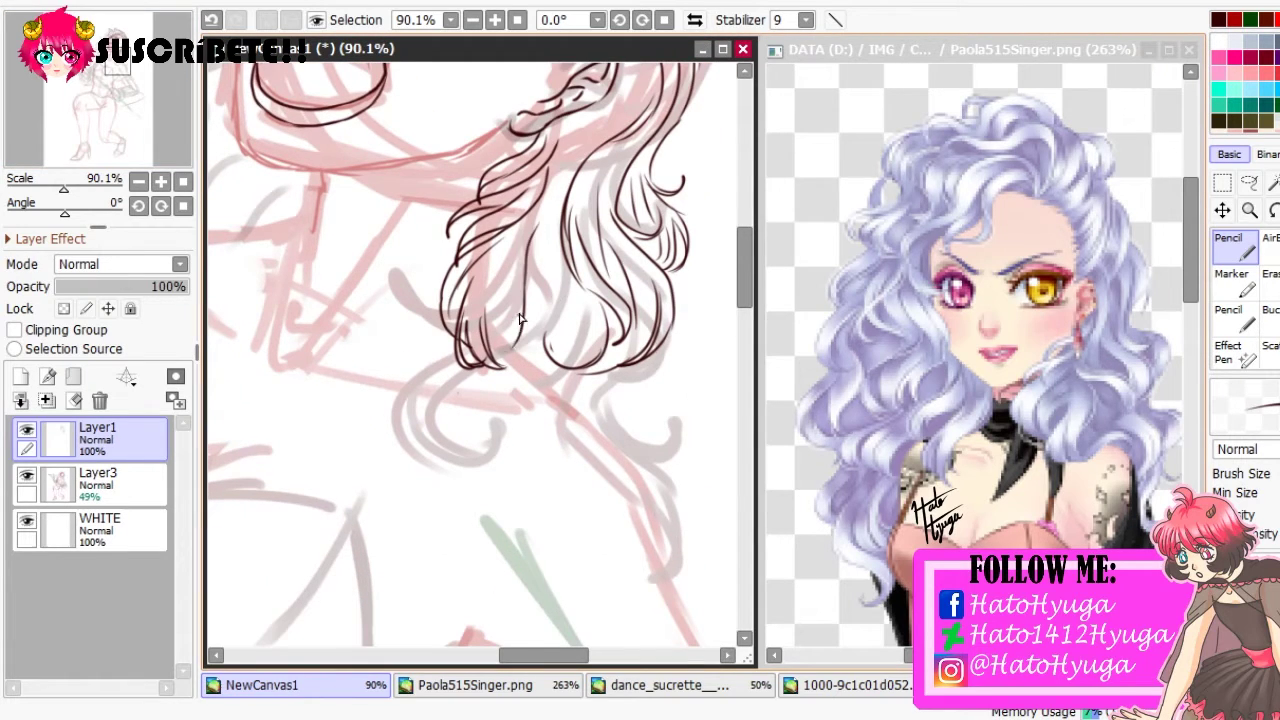
pyautogui.moveTo(527, 232); pyautogui.dragTo(501, 378)
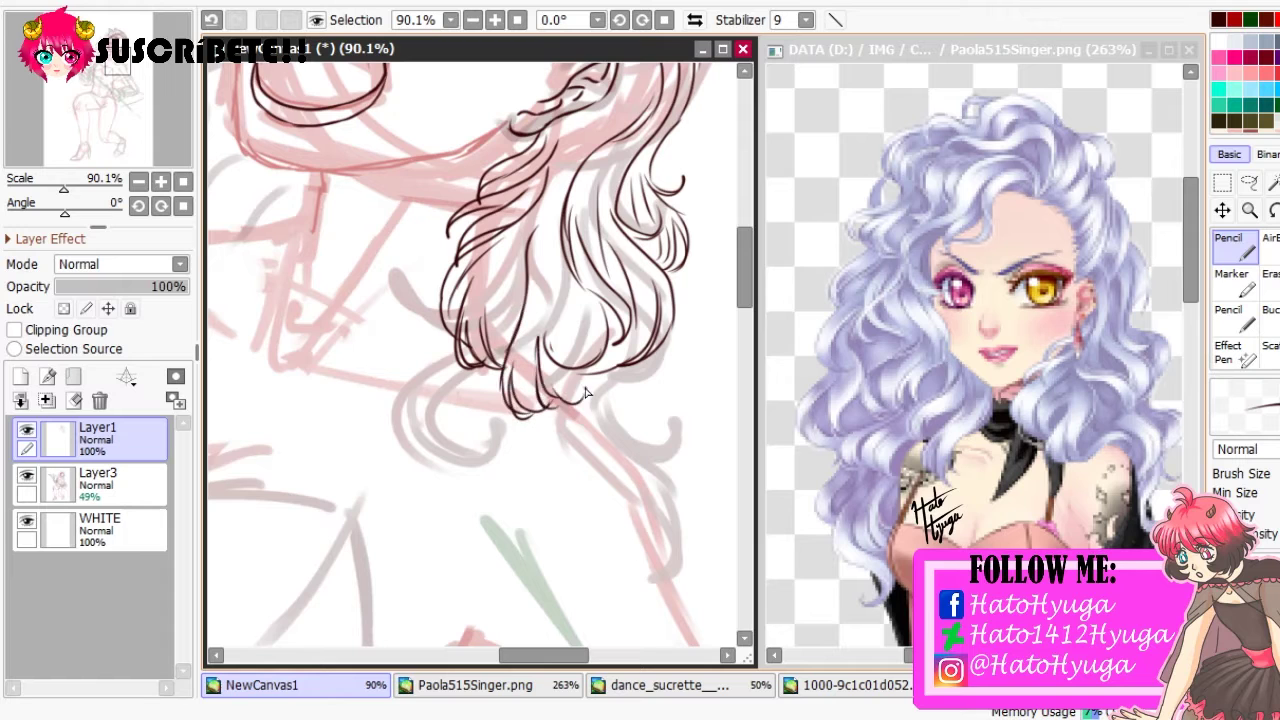
pyautogui.moveTo(566, 278); pyautogui.dragTo(561, 356)
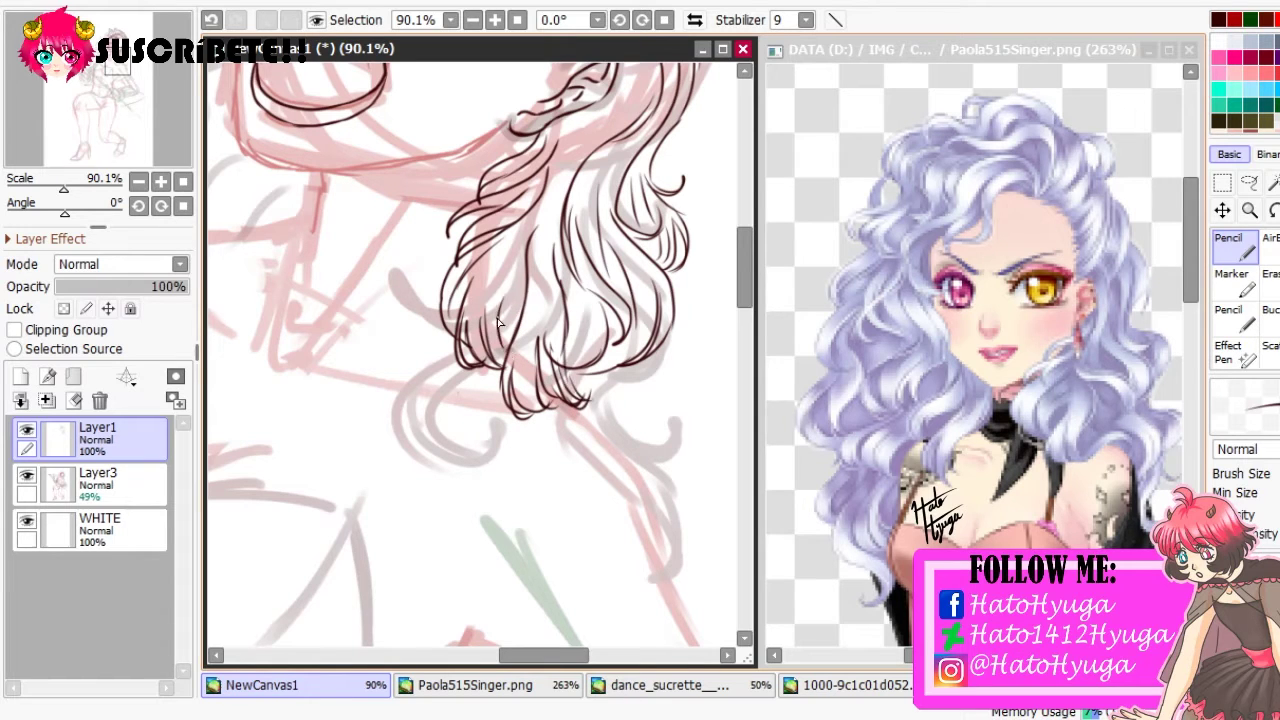
pyautogui.press('h')
pyautogui.scroll(-2, 440, 212)
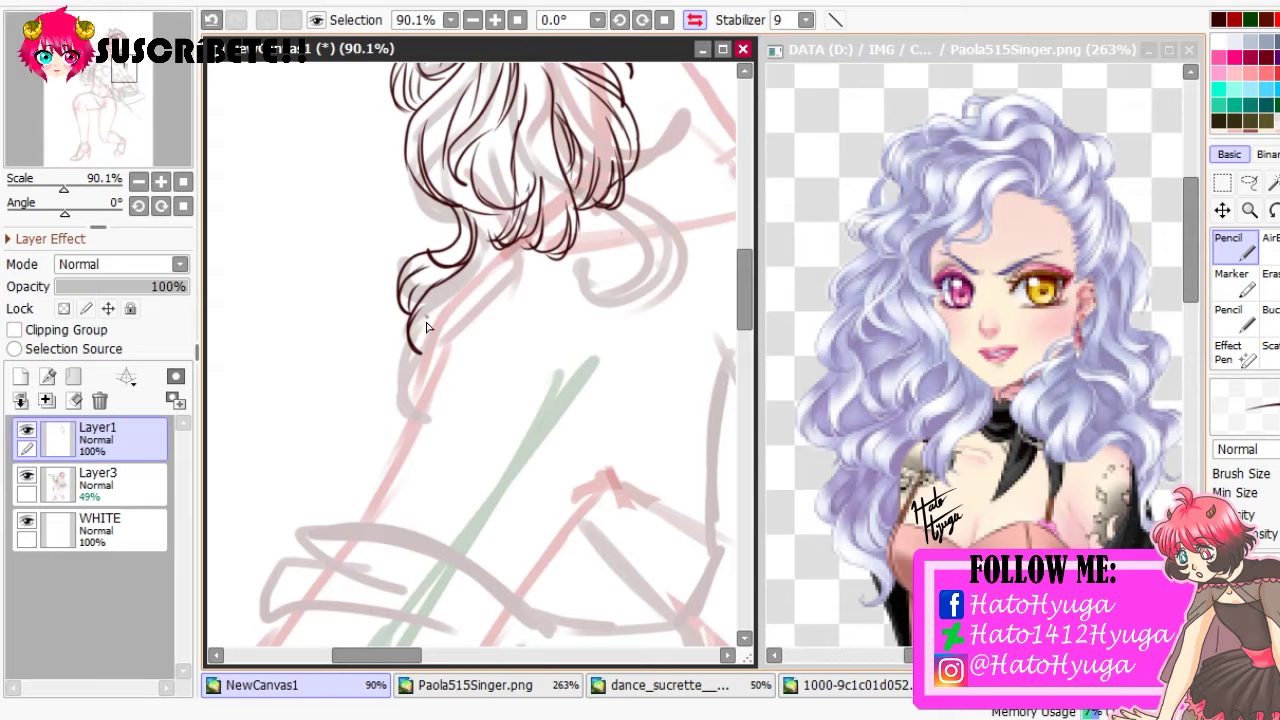
# Ink the upper teeth edge and the curve of the tongue inside the open mouth
pyautogui.press('h')
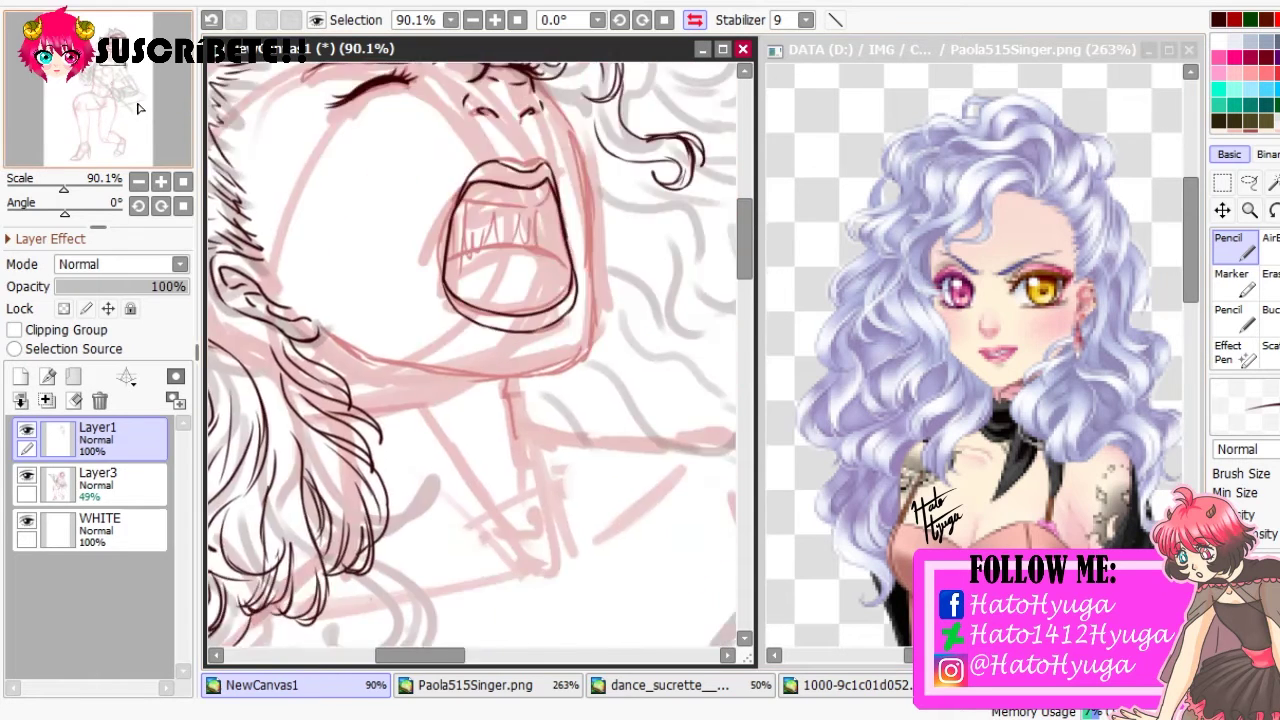
pyautogui.click(98, 88)
pyautogui.scroll(-3, 98, 88)
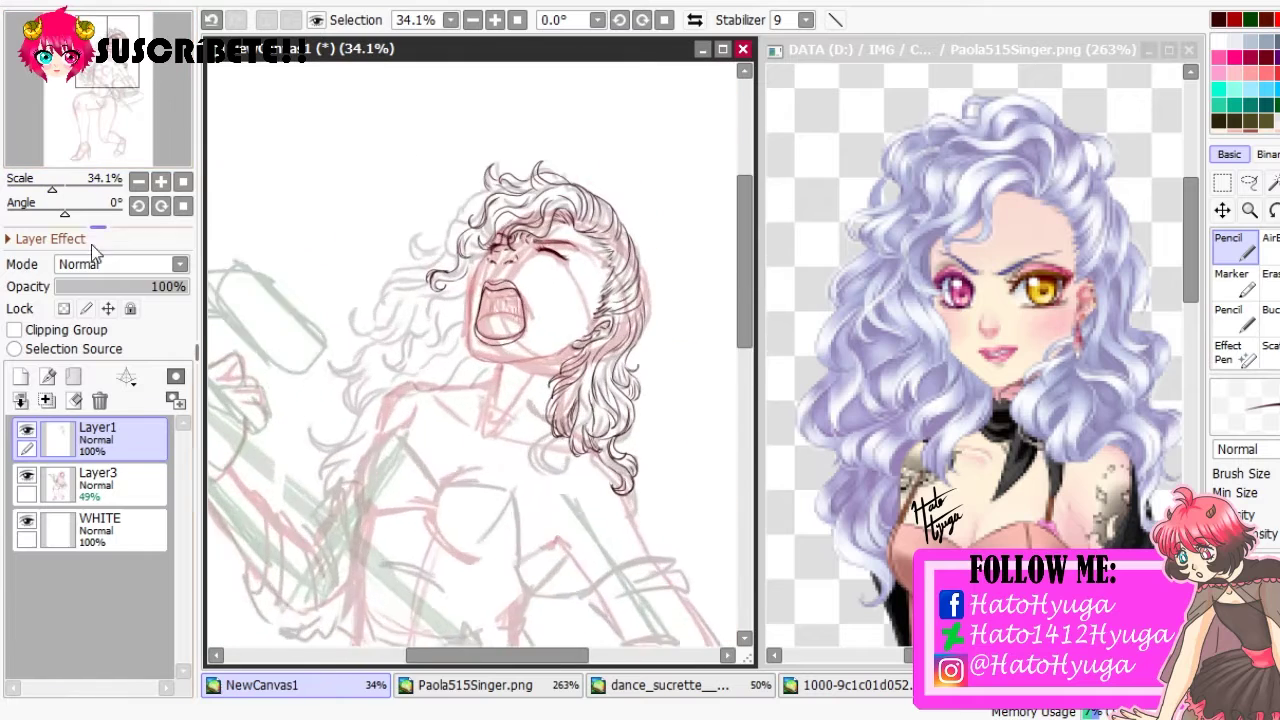
pyautogui.scroll(5, 108, 153)
pyautogui.moveTo(405, 205); pyautogui.dragTo(429, 246)
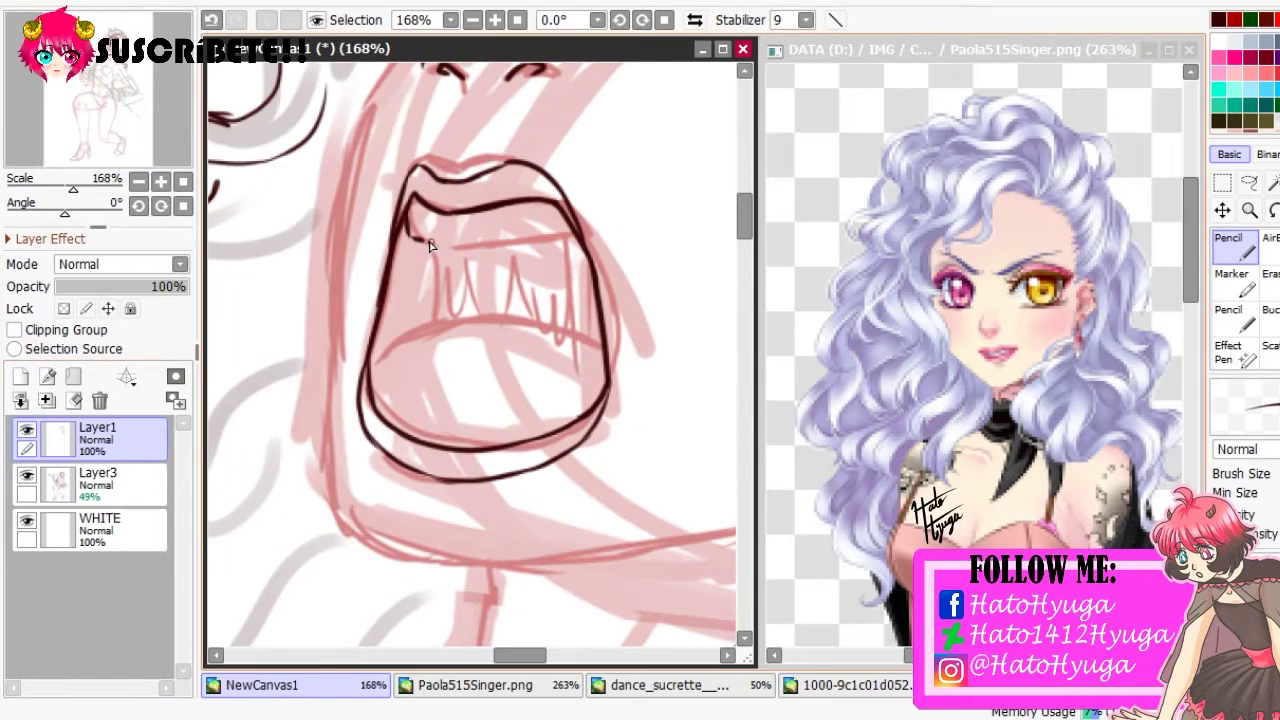
pyautogui.moveTo(447, 337); pyautogui.dragTo(605, 335)
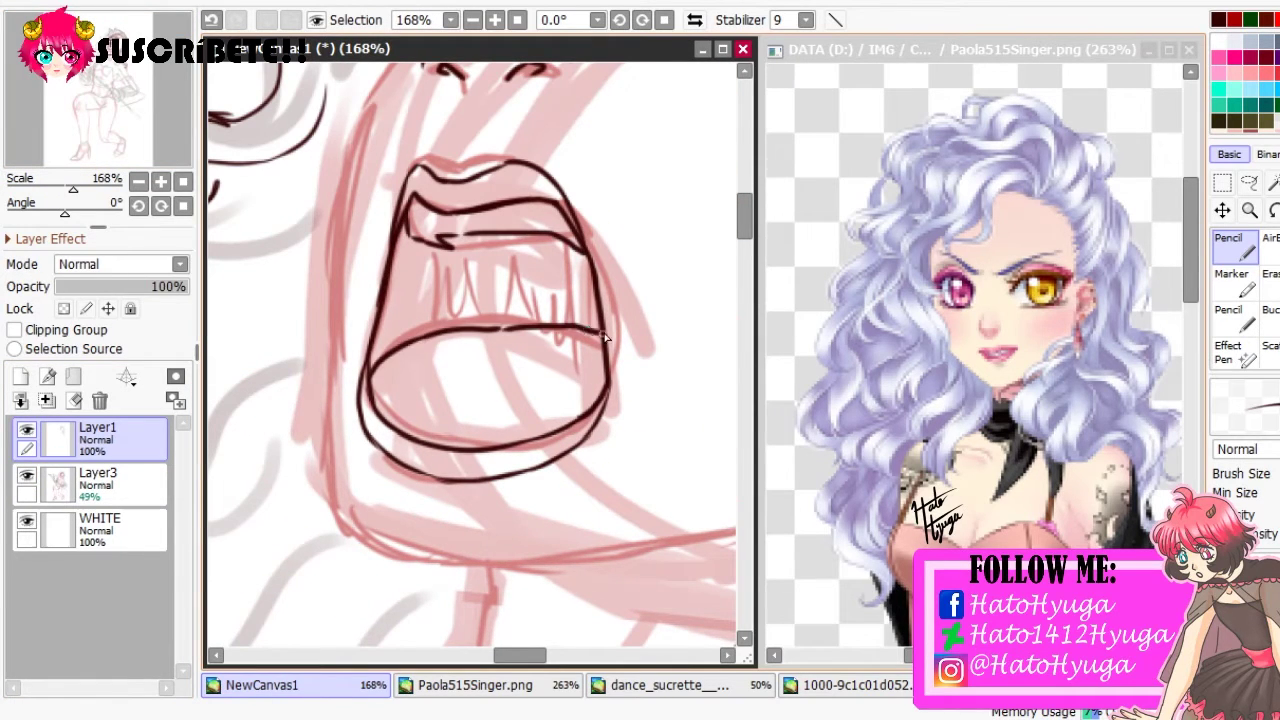
# Ink the face contour from the far eye around the chin and along the jaw, plus the front line of the neck
pyautogui.moveTo(73, 189)
pyautogui.mouseDown()
pyautogui.moveTo(51, 182)
pyautogui.moveTo(61, 188)
pyautogui.mouseUp()
pyautogui.click(140, 97)
pyautogui.moveTo(140, 97)
pyautogui.mouseDown()
pyautogui.moveTo(122, 112)
pyautogui.moveTo(118, 100)
pyautogui.mouseUp()
pyautogui.scroll(3, 504, 207)
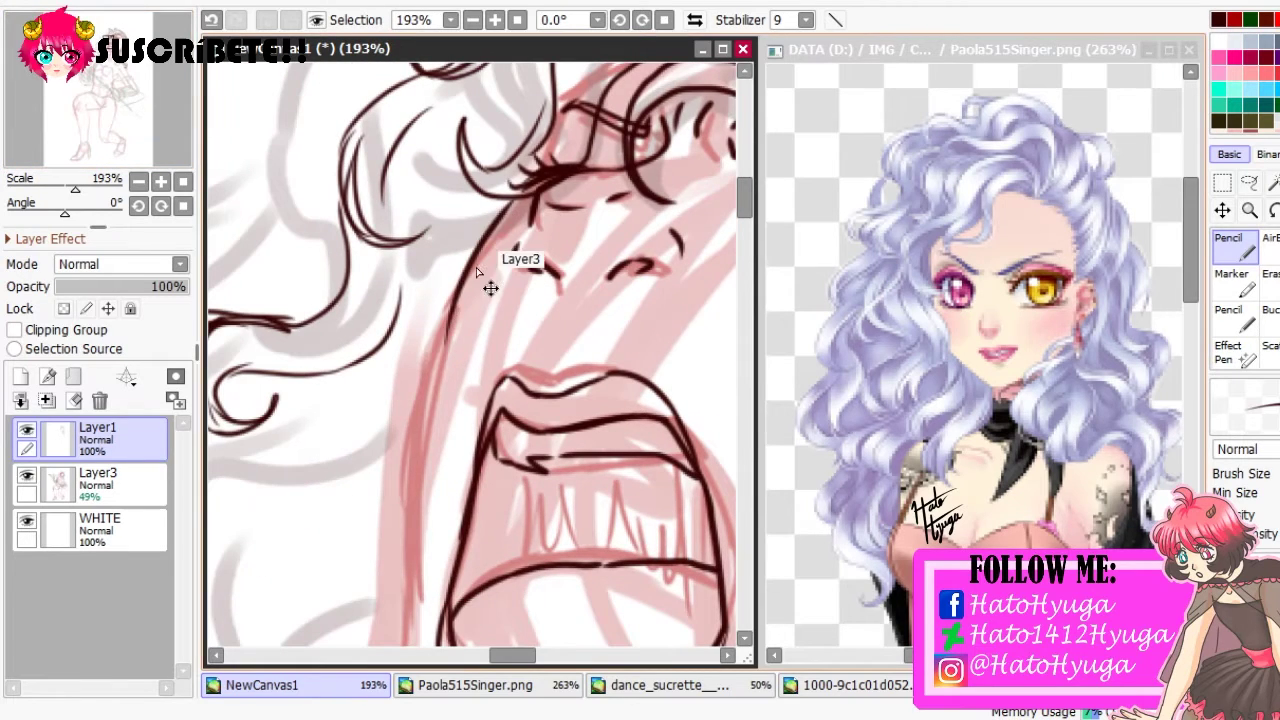
pyautogui.moveTo(414, 509)
pyautogui.mouseDown()
pyautogui.moveTo(410, 628)
pyautogui.moveTo(352, 243)
pyautogui.moveTo(594, 449)
pyautogui.moveTo(690, 415)
pyautogui.mouseUp()
pyautogui.scroll(-2, 685, 391)
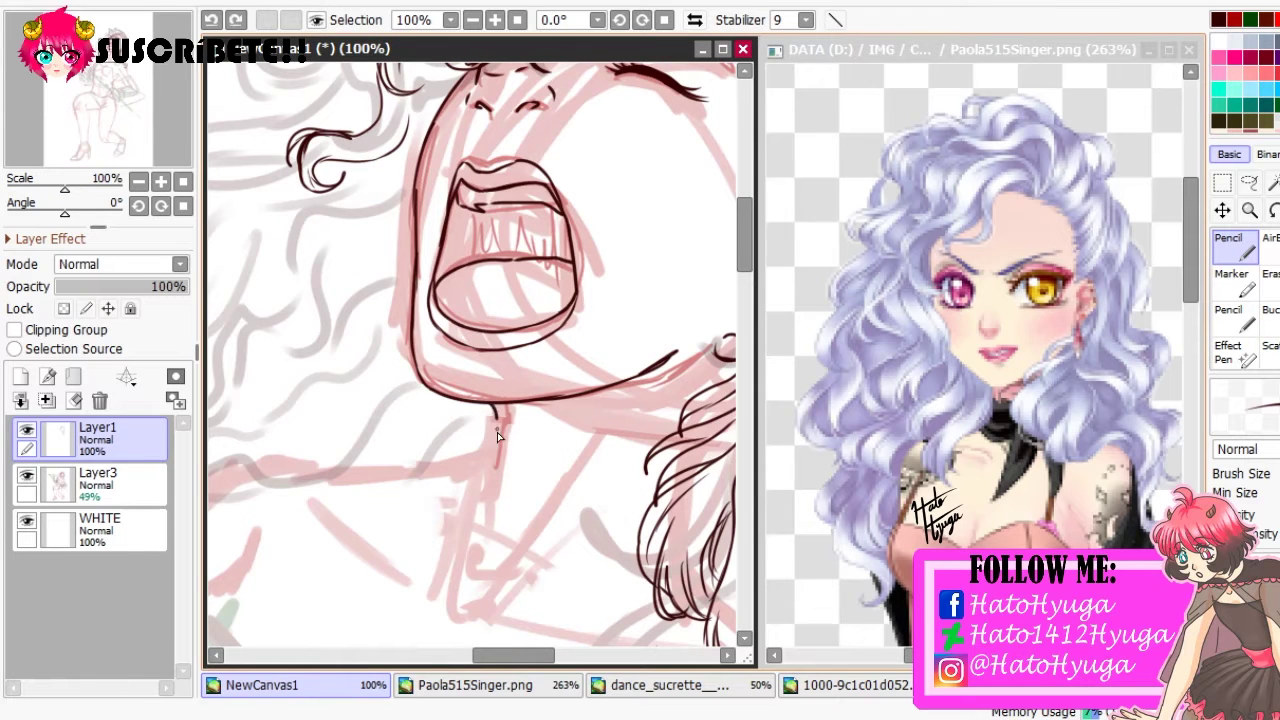
pyautogui.moveTo(497, 410); pyautogui.dragTo(481, 525)
pyautogui.scroll(2, 217, 272)
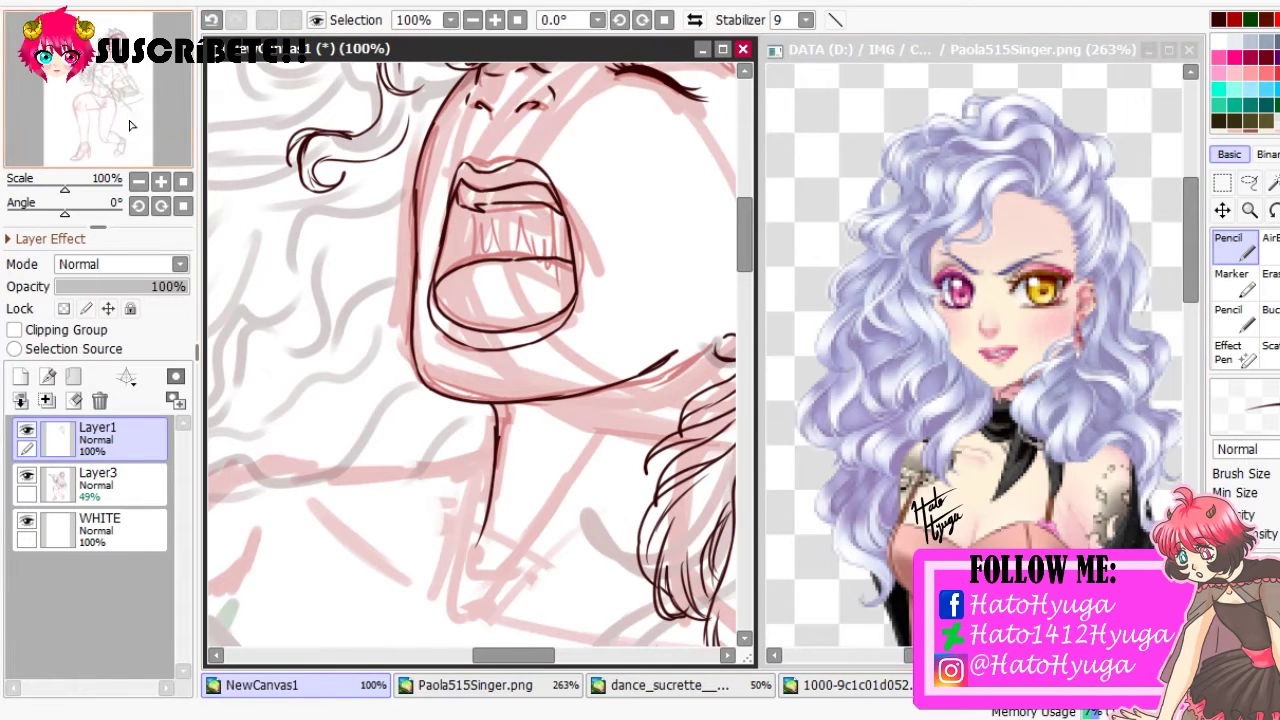
# Ink the outer wavy lock beside the forehead and a curled lock below it, redrawing the lower lock's hooked tip
pyautogui.moveTo(100, 163); pyautogui.dragTo(92, 142)
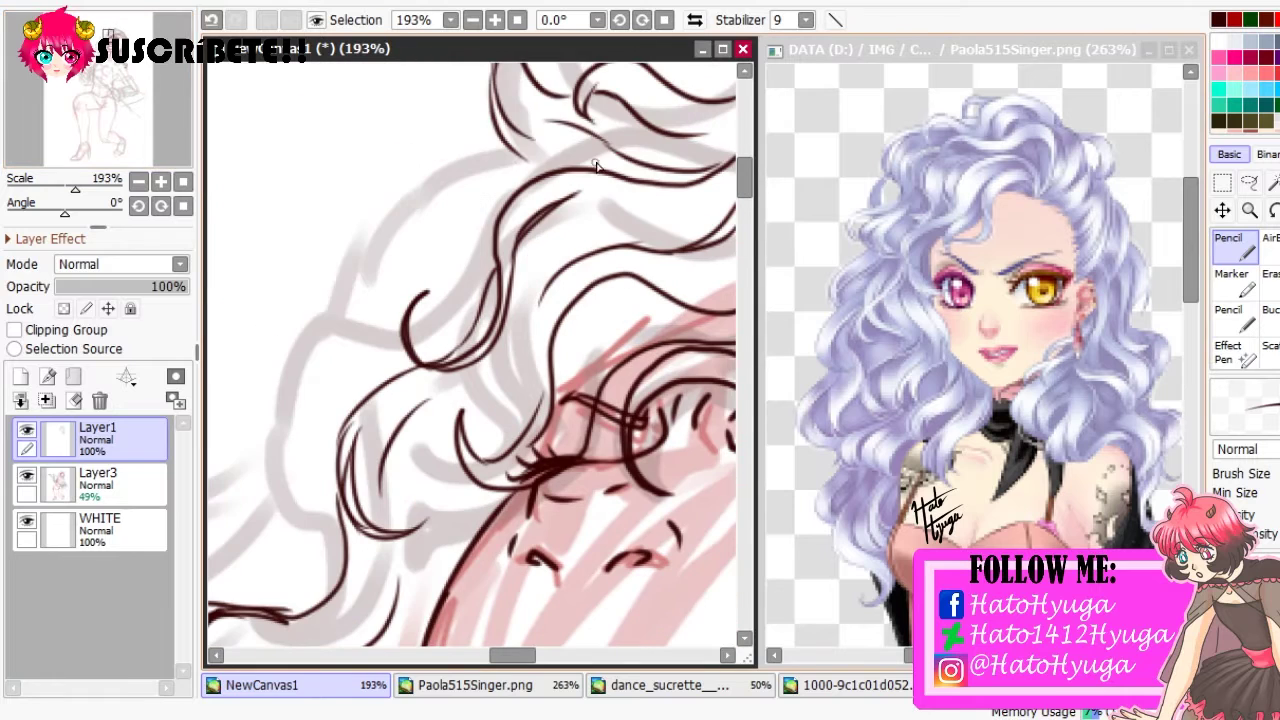
pyautogui.moveTo(600, 152)
pyautogui.mouseDown()
pyautogui.moveTo(341, 277)
pyautogui.moveTo(338, 422)
pyautogui.mouseUp()
pyautogui.moveTo(368, 280); pyautogui.dragTo(355, 405)
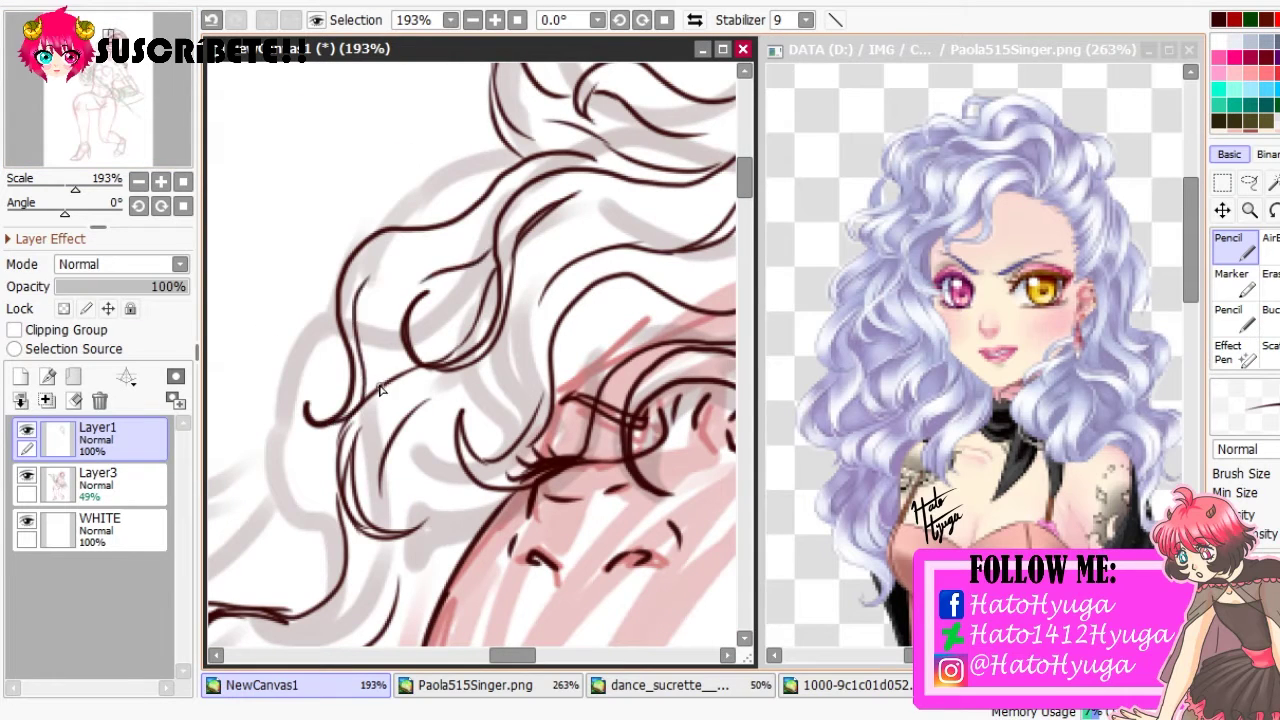
pyautogui.moveTo(90, 122); pyautogui.dragTo(88, 126)
pyautogui.moveTo(462, 128); pyautogui.dragTo(282, 218)
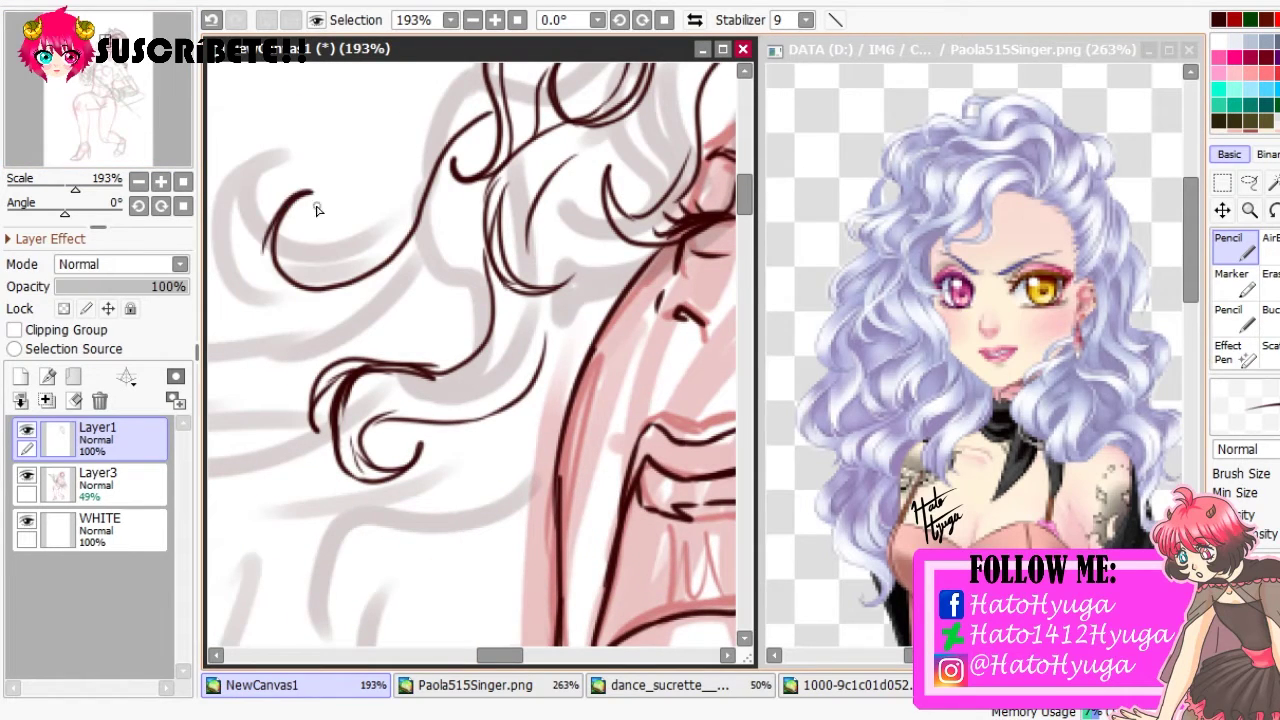
pyautogui.hotkey('ctrl', 'z')
pyautogui.moveTo(258, 310); pyautogui.dragTo(335, 193)
pyautogui.scroll(-3, 262, 230)
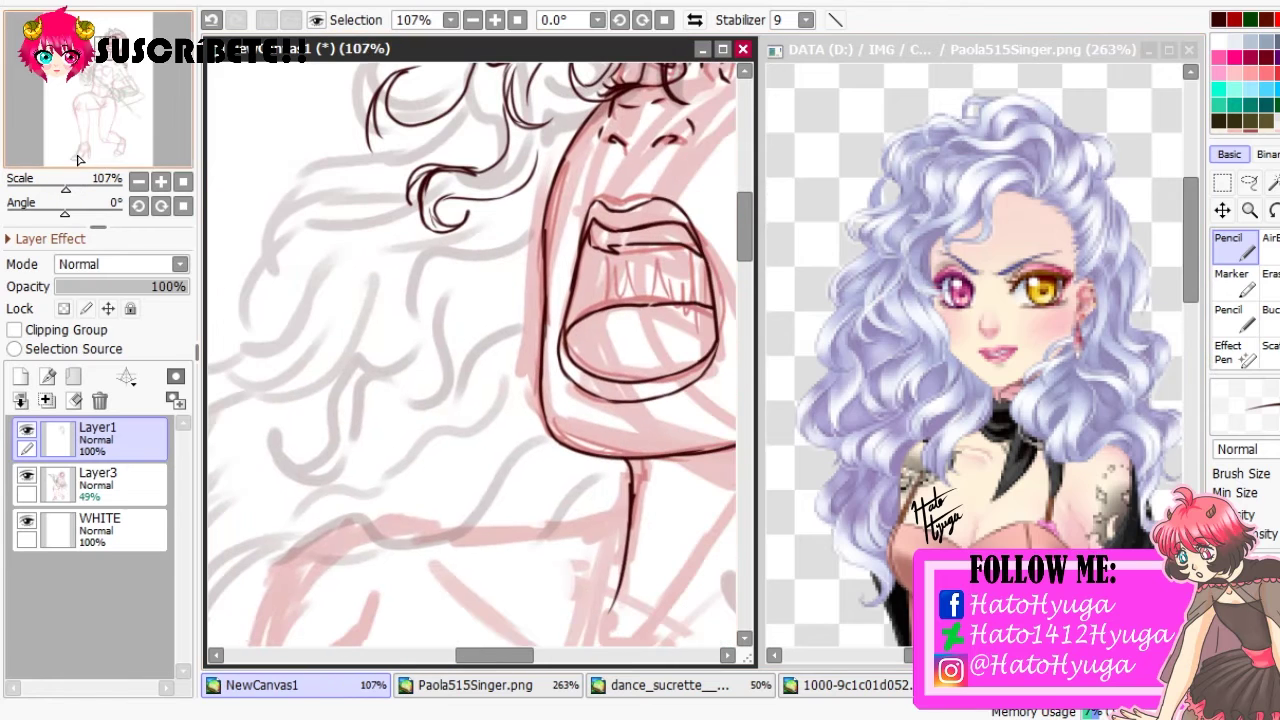
# Ink the lock sweeping outward level with the upper lip, with layered strands around its curled tip
pyautogui.moveTo(504, 82); pyautogui.dragTo(292, 245)
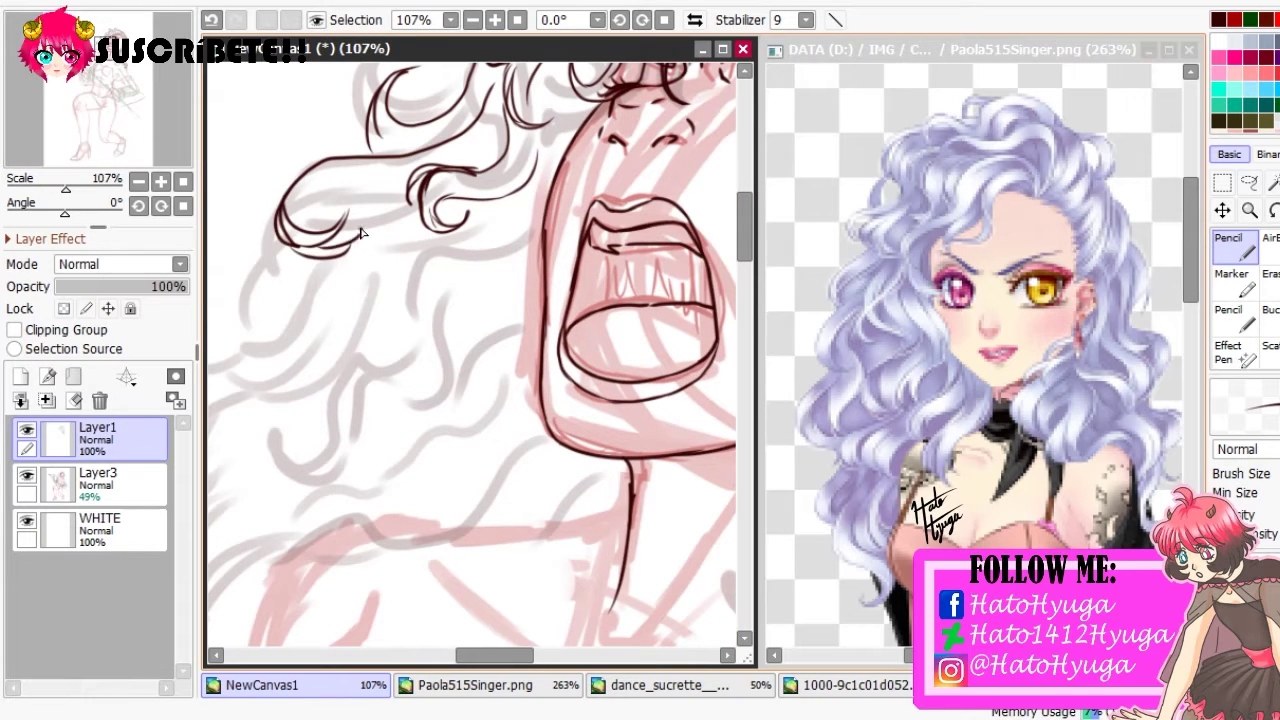
pyautogui.moveTo(554, 114); pyautogui.dragTo(446, 162)
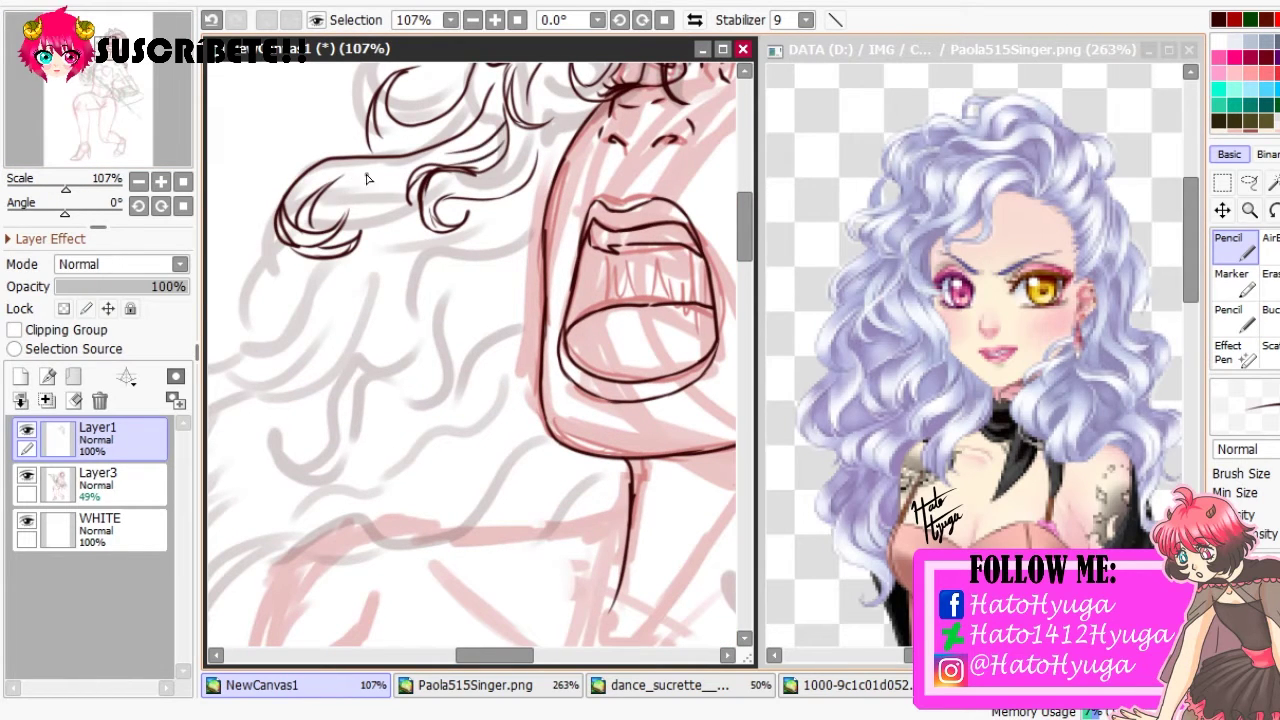
pyautogui.moveTo(760, 100)
pyautogui.mouseDown()
pyautogui.moveTo(560, 170)
pyautogui.moveTo(519, 140)
pyautogui.mouseUp()
pyautogui.moveTo(75, 110)
pyautogui.mouseDown()
pyautogui.moveTo(42, 100)
pyautogui.moveTo(46, 110)
pyautogui.mouseUp()
# Ink wavy locks flowing from the face contour beside the mouth, ending in rounded curls, and fill them with strands
pyautogui.moveTo(566, 207); pyautogui.dragTo(390, 378)
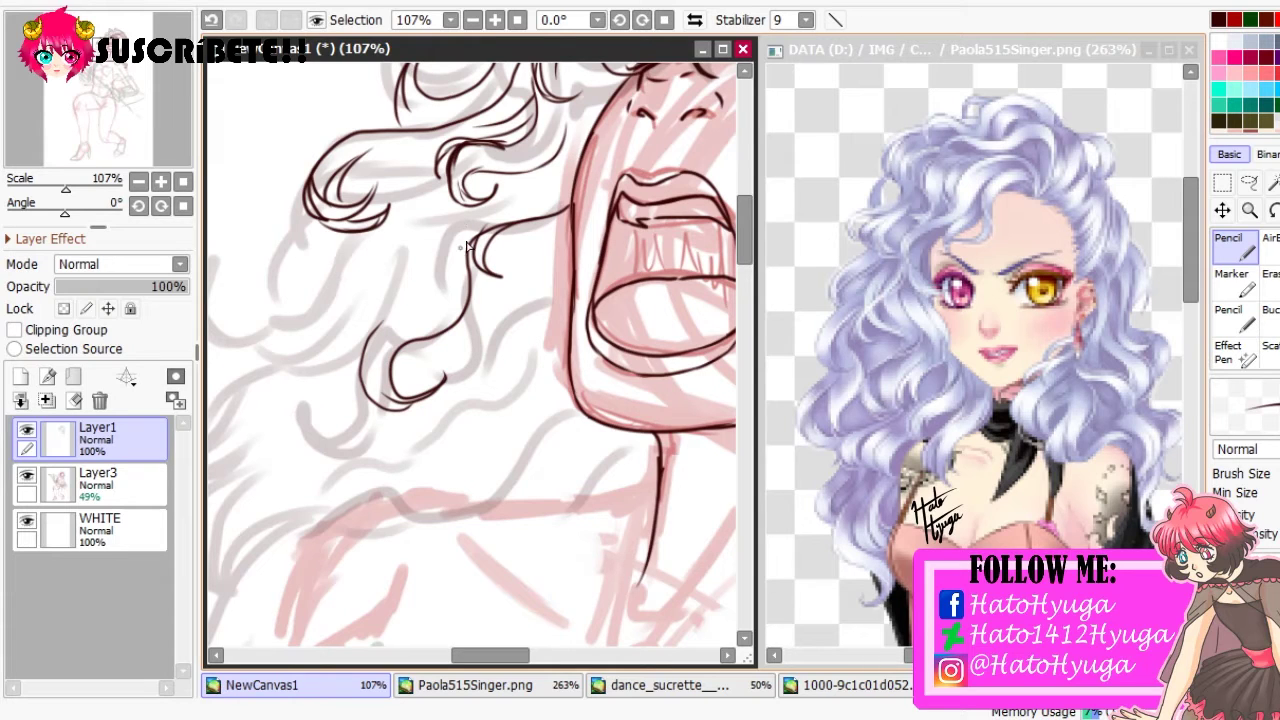
pyautogui.moveTo(449, 232); pyautogui.dragTo(560, 185)
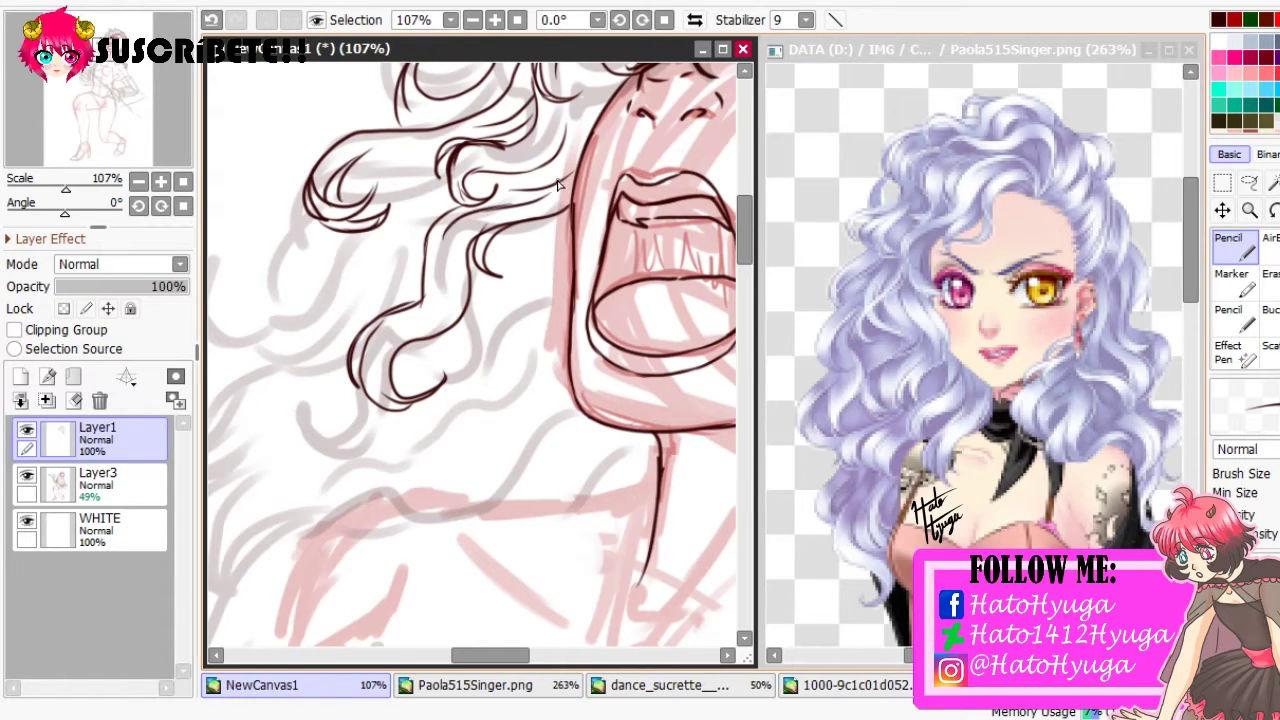
pyautogui.moveTo(212, 258); pyautogui.dragTo(312, 153)
pyautogui.moveTo(516, 117)
pyautogui.mouseDown()
pyautogui.moveTo(378, 188)
pyautogui.moveTo(468, 182)
pyautogui.moveTo(494, 162)
pyautogui.moveTo(454, 297)
pyautogui.moveTo(518, 203)
pyautogui.mouseUp()
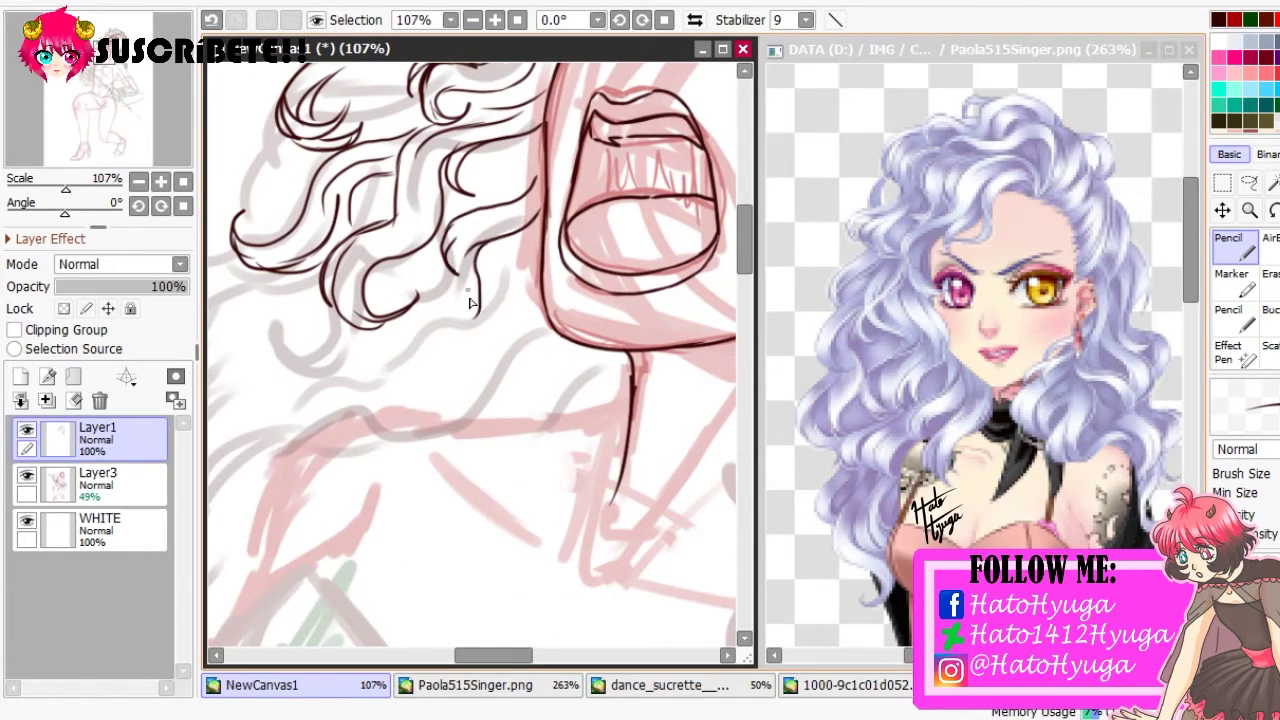
# Ink the lock curling down from beside the jaw to the far shoulder, redrawing its strands where they join the hair
pyautogui.moveTo(385, 347); pyautogui.dragTo(436, 452)
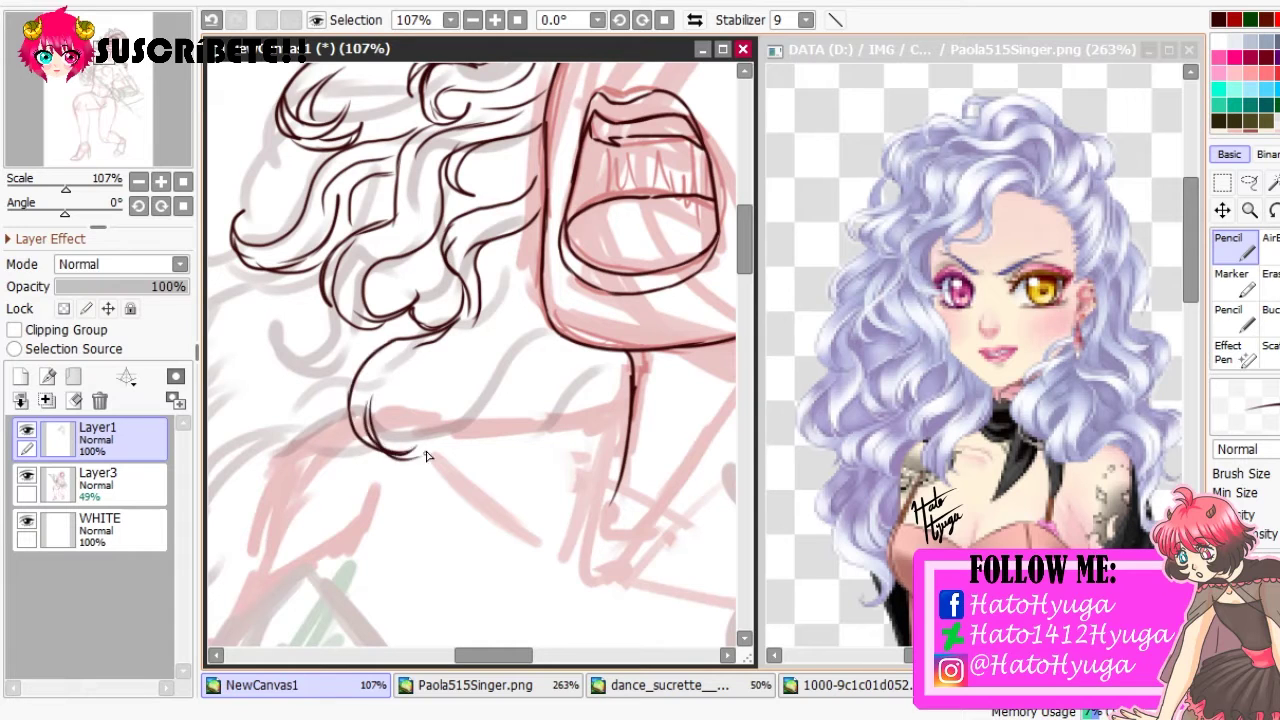
pyautogui.moveTo(412, 372)
pyautogui.mouseDown()
pyautogui.moveTo(430, 458)
pyautogui.moveTo(411, 390)
pyautogui.mouseUp()
pyautogui.hotkey('ctrl', 'z')
pyautogui.moveTo(480, 283); pyautogui.dragTo(472, 338)
pyautogui.press('e')
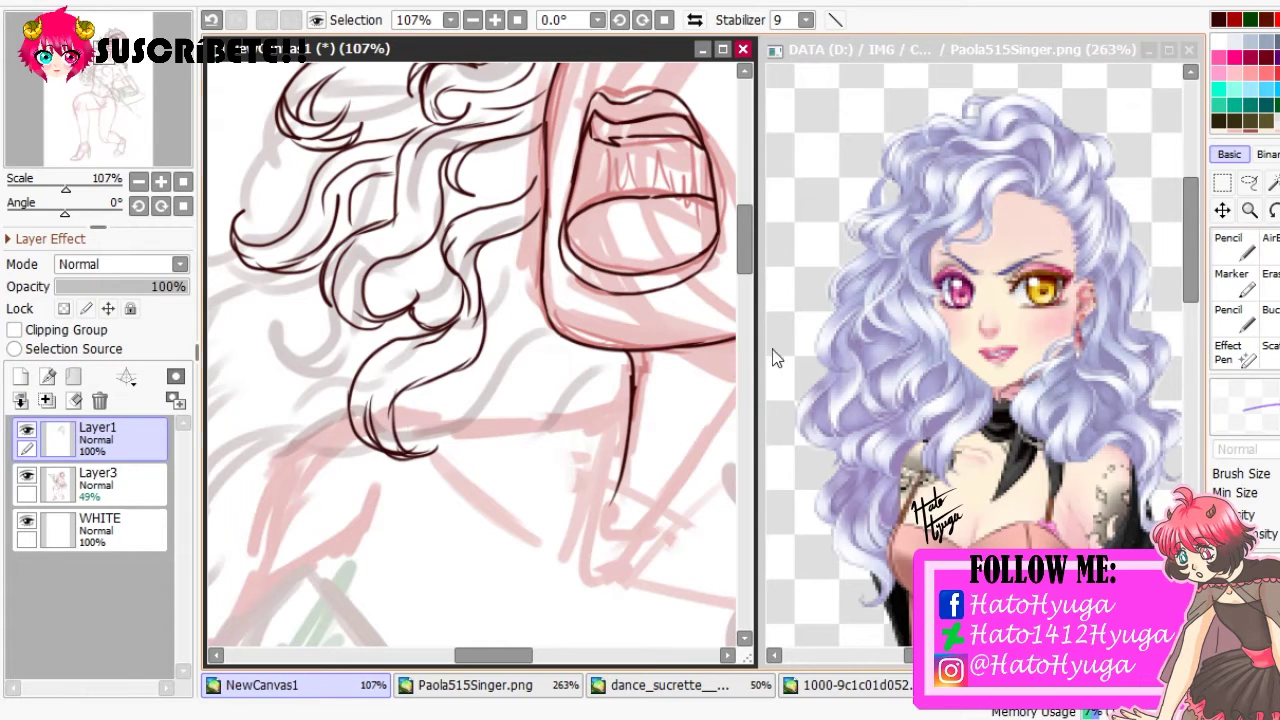
pyautogui.press('n')
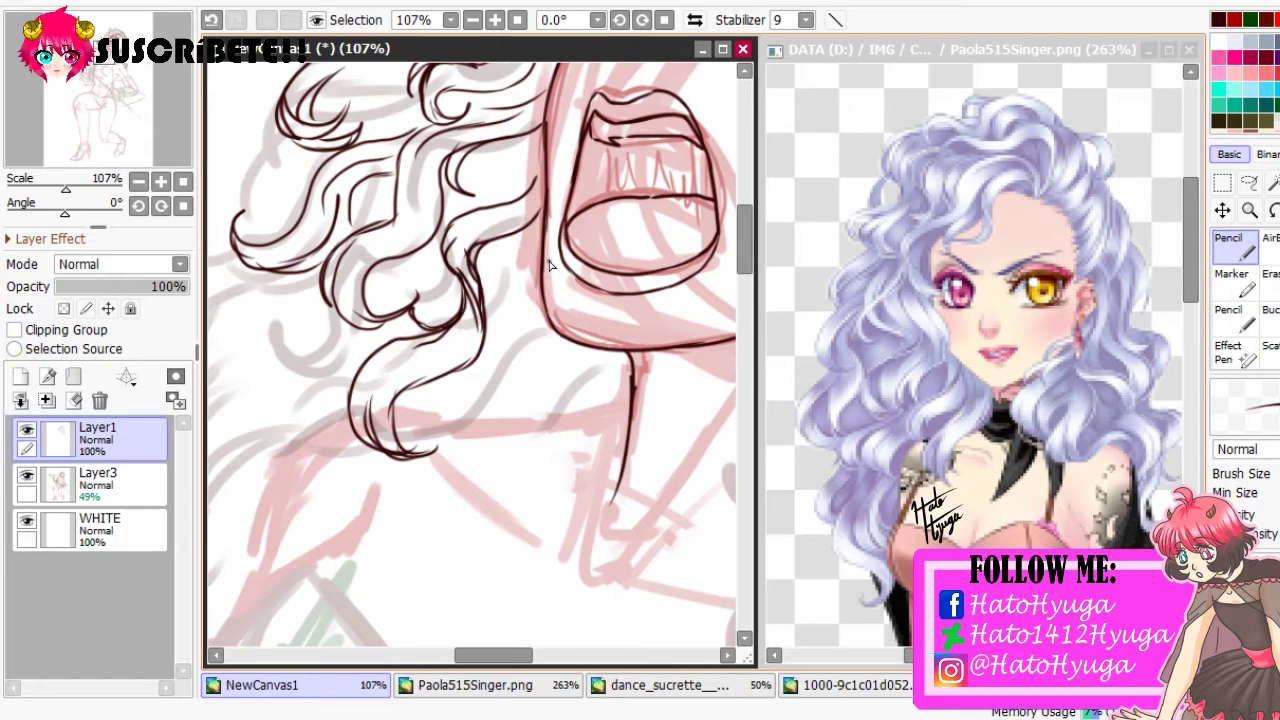
# Add inner strands to the outermost curl of hair beside the mouth
pyautogui.hscroll(-5, 548, 265)
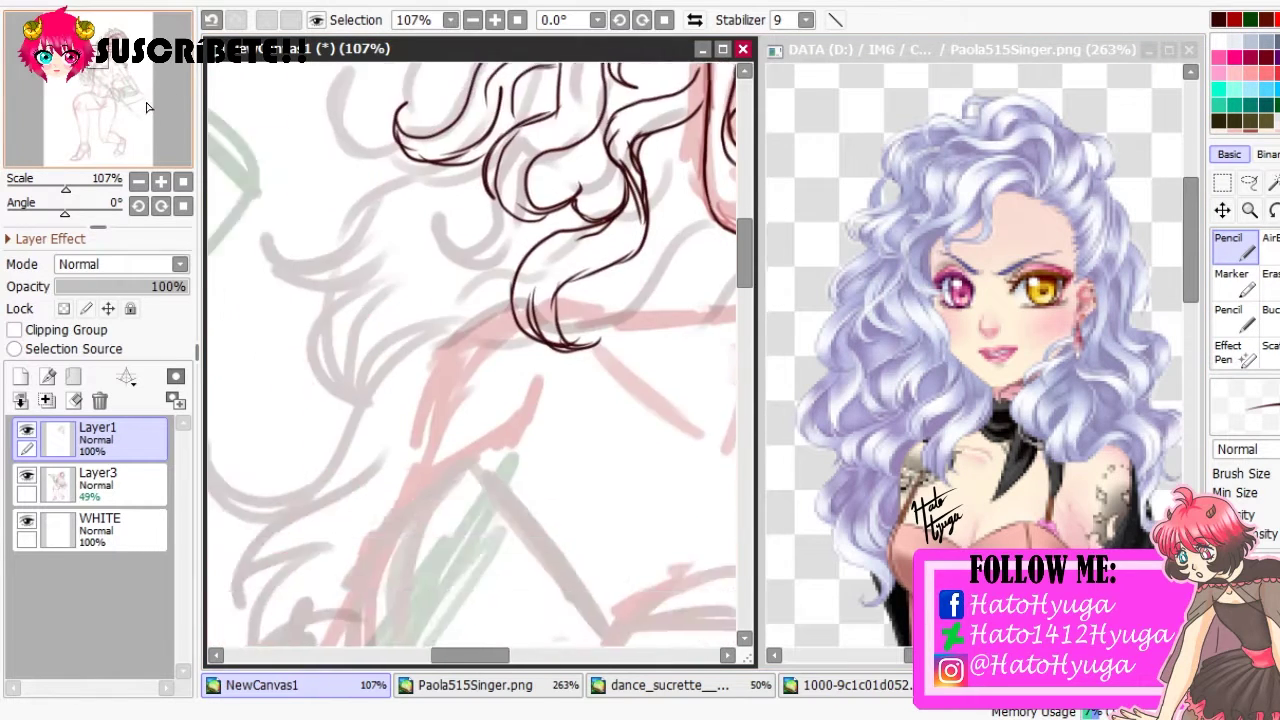
pyautogui.moveTo(579, 252); pyautogui.dragTo(634, 258)
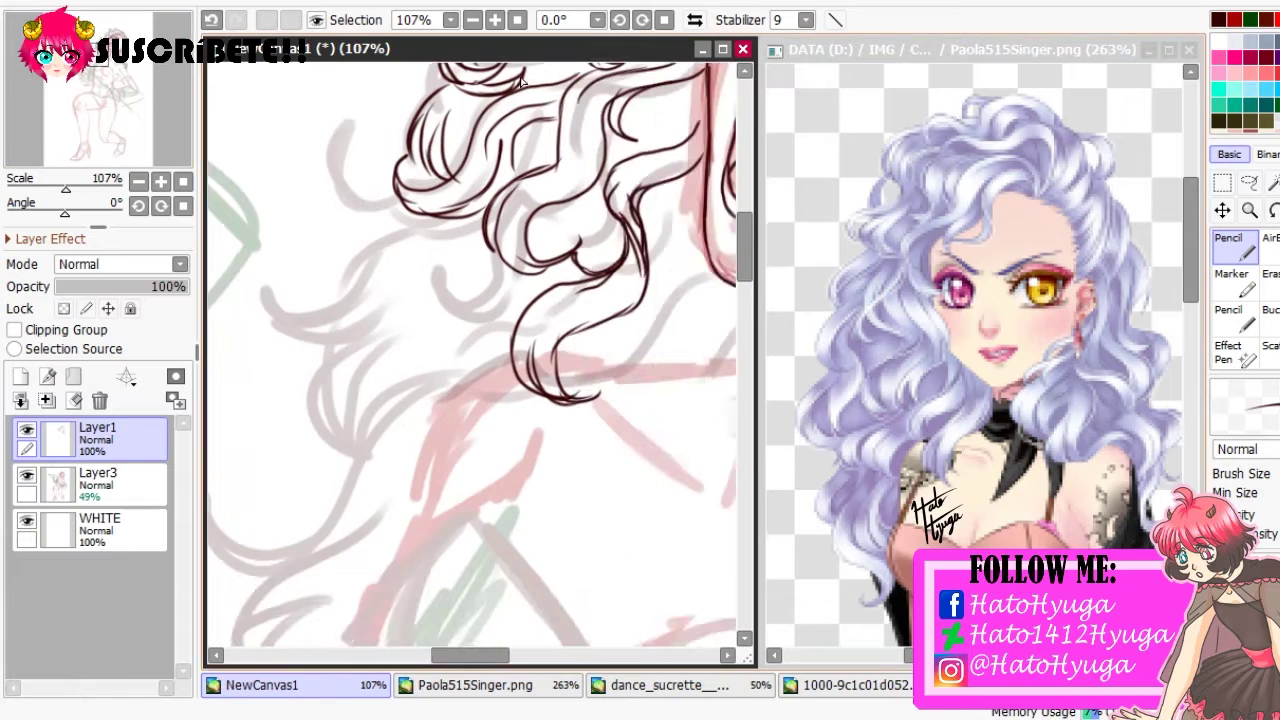
pyautogui.press('h')
pyautogui.moveTo(405, 226); pyautogui.dragTo(535, 209)
# Ink two wavy locks flicking outward below the outermost curl, one with a forked tip and one with a hooked end
pyautogui.press('Delete')
pyautogui.press('Delete')
pyautogui.press('Delete')
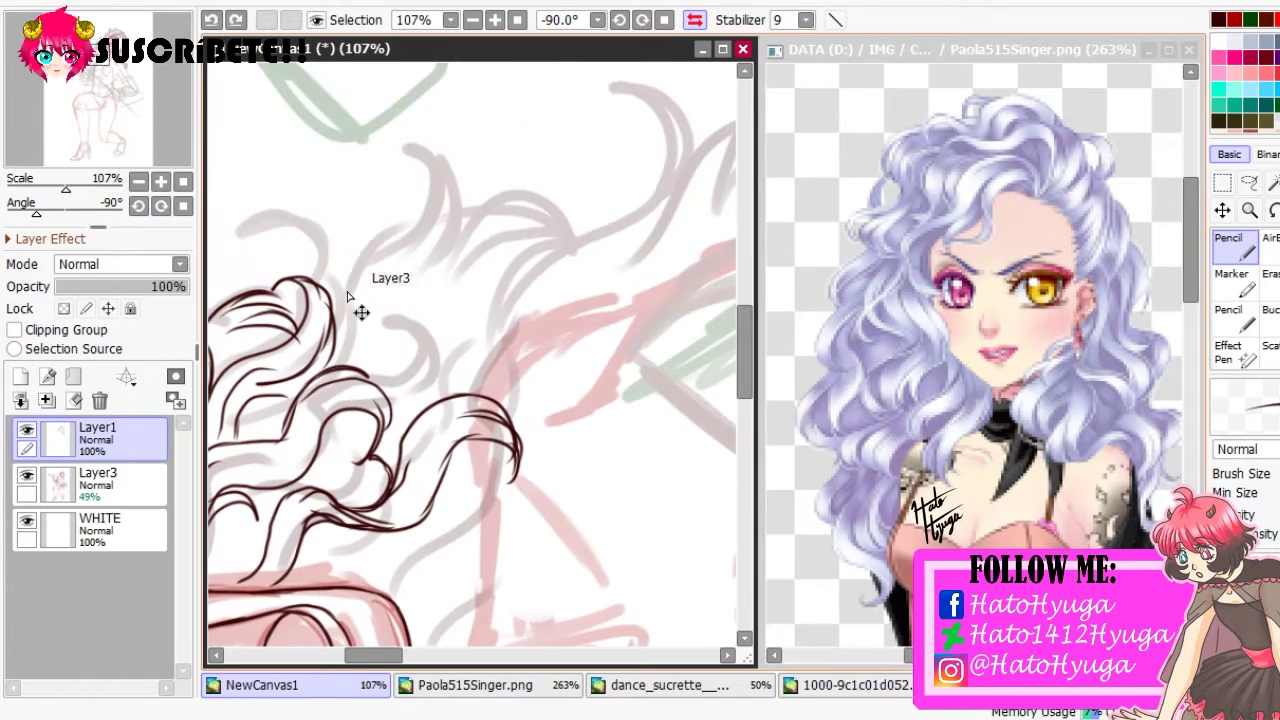
pyautogui.moveTo(335, 300); pyautogui.dragTo(404, 232)
pyautogui.moveTo(345, 335); pyautogui.dragTo(428, 212)
pyautogui.hotkey('ctrl', 'z')
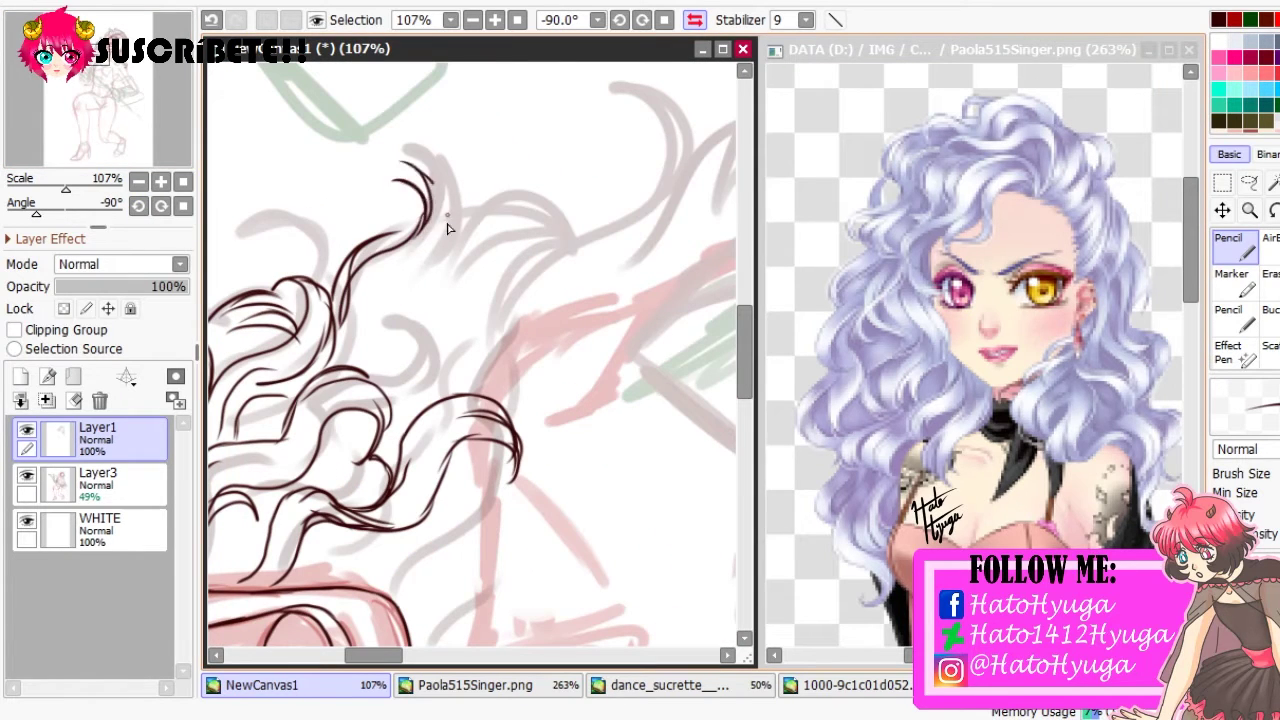
pyautogui.moveTo(352, 386)
pyautogui.mouseDown()
pyautogui.moveTo(449, 252)
pyautogui.moveTo(540, 190)
pyautogui.mouseUp()
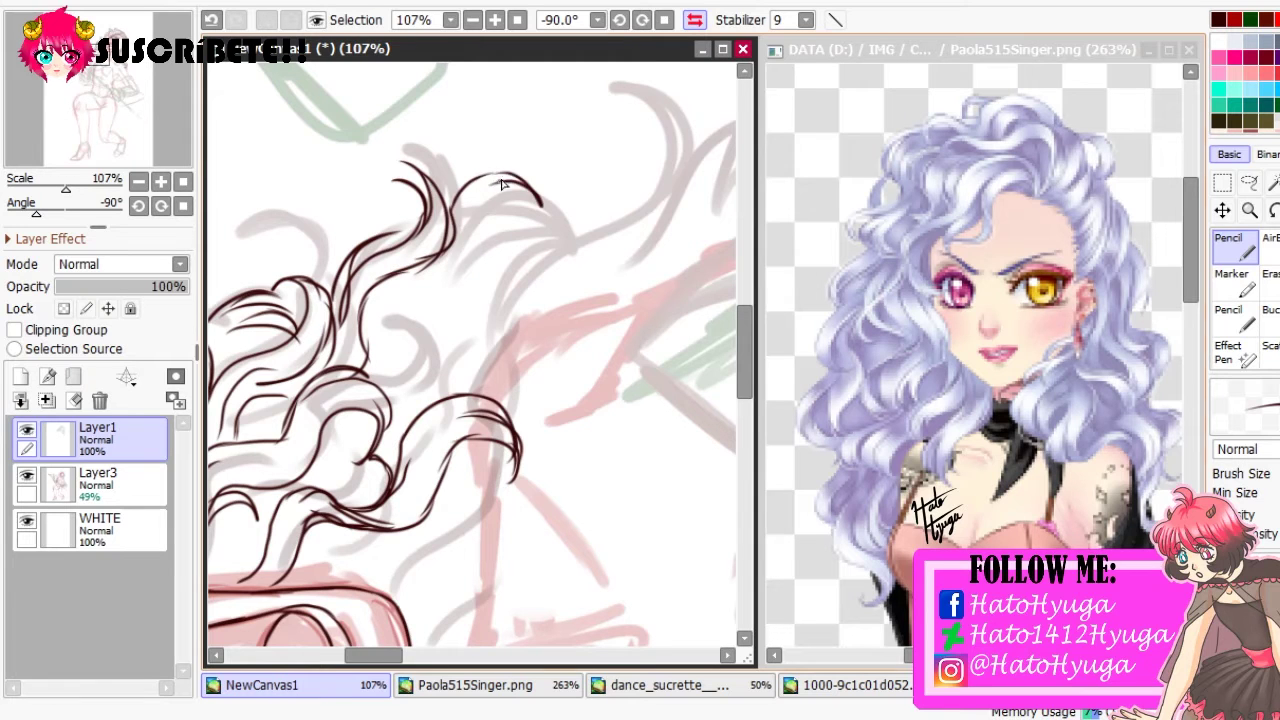
pyautogui.press('End')
pyautogui.press('End')
pyautogui.moveTo(305, 352); pyautogui.dragTo(326, 428)
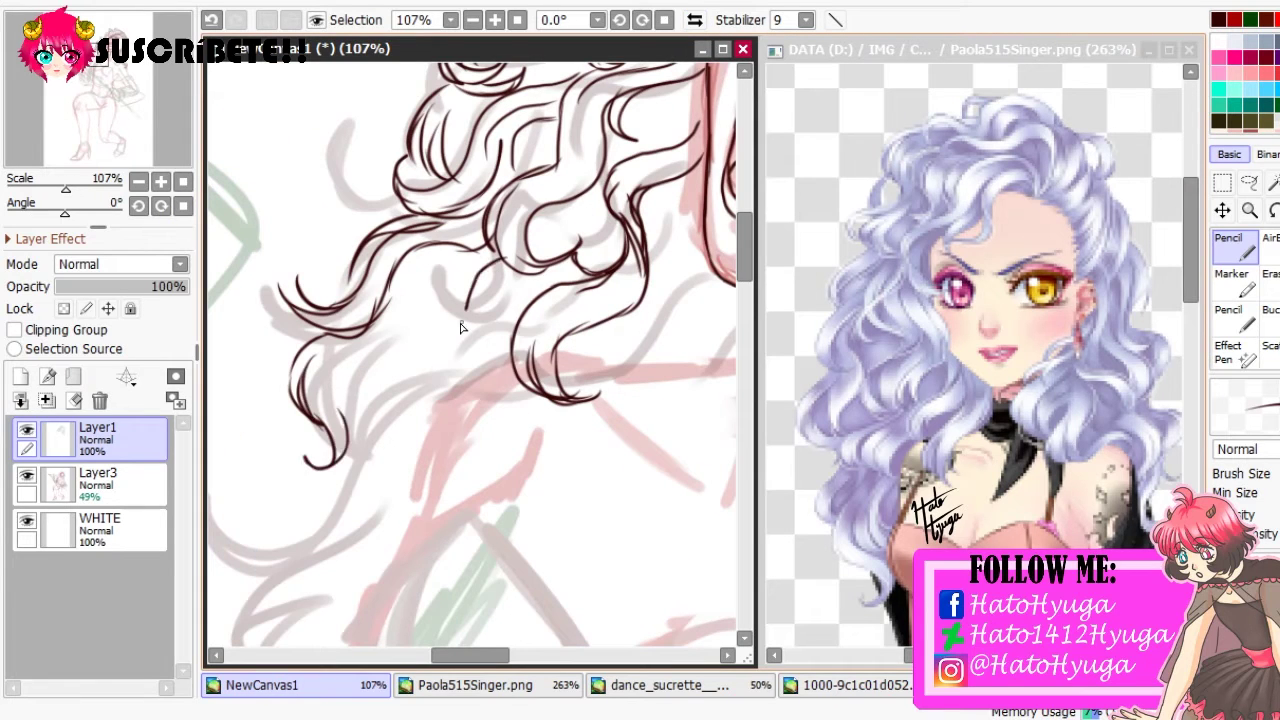
# Ink the upper edge of the next long lock, sweeping outward and down above the far shoulder
pyautogui.moveTo(468, 310); pyautogui.dragTo(362, 388)
pyautogui.moveTo(358, 428); pyautogui.dragTo(411, 347)
pyautogui.moveTo(380, 212); pyautogui.dragTo(410, 212)
pyautogui.hotkey('ctrl', 'z')
pyautogui.moveTo(350, 158); pyautogui.dragTo(392, 212)
pyautogui.moveTo(332, 213); pyautogui.dragTo(412, 206)
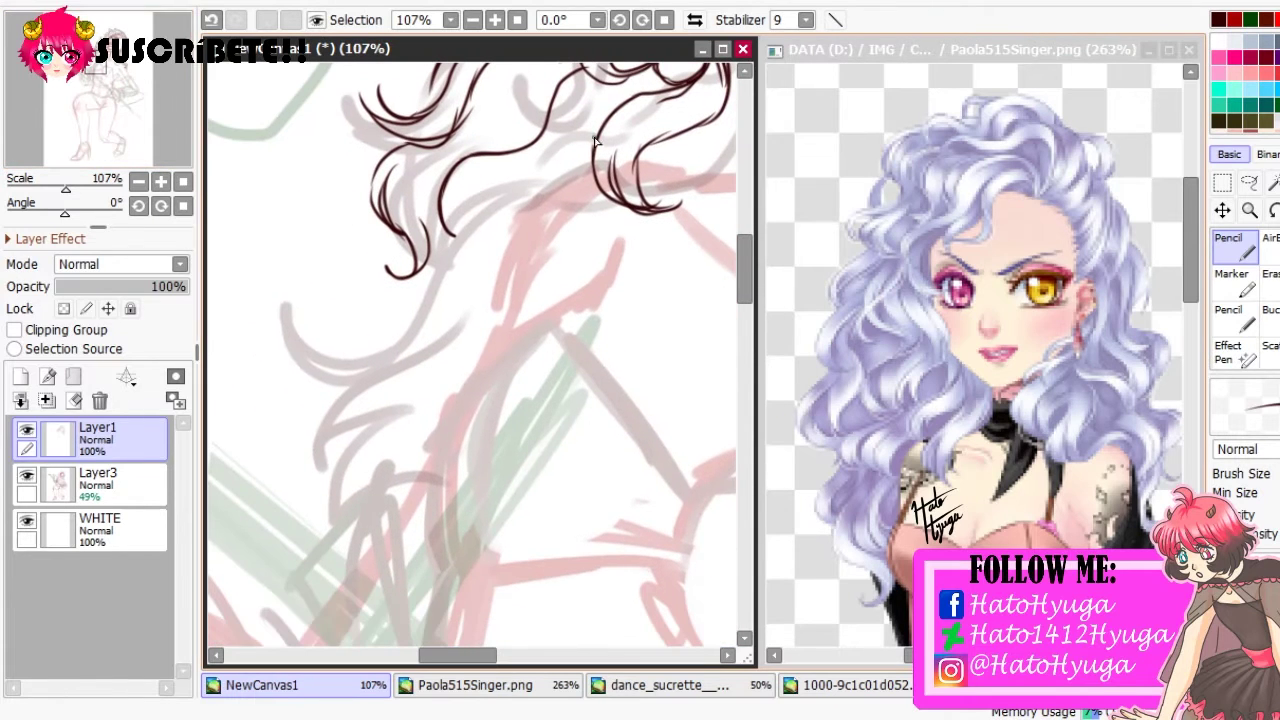
# Ink the long lock falling past the far shoulder to a hooked tip, undoing stray strokes and redrawing its lower edge
pyautogui.moveTo(548, 178)
pyautogui.mouseDown()
pyautogui.moveTo(442, 262)
pyautogui.moveTo(424, 305)
pyautogui.moveTo(322, 342)
pyautogui.mouseUp()
pyautogui.hotkey('ctrl', 'z')
pyautogui.hotkey('ctrl', 'z')
pyautogui.moveTo(436, 270); pyautogui.dragTo(323, 343)
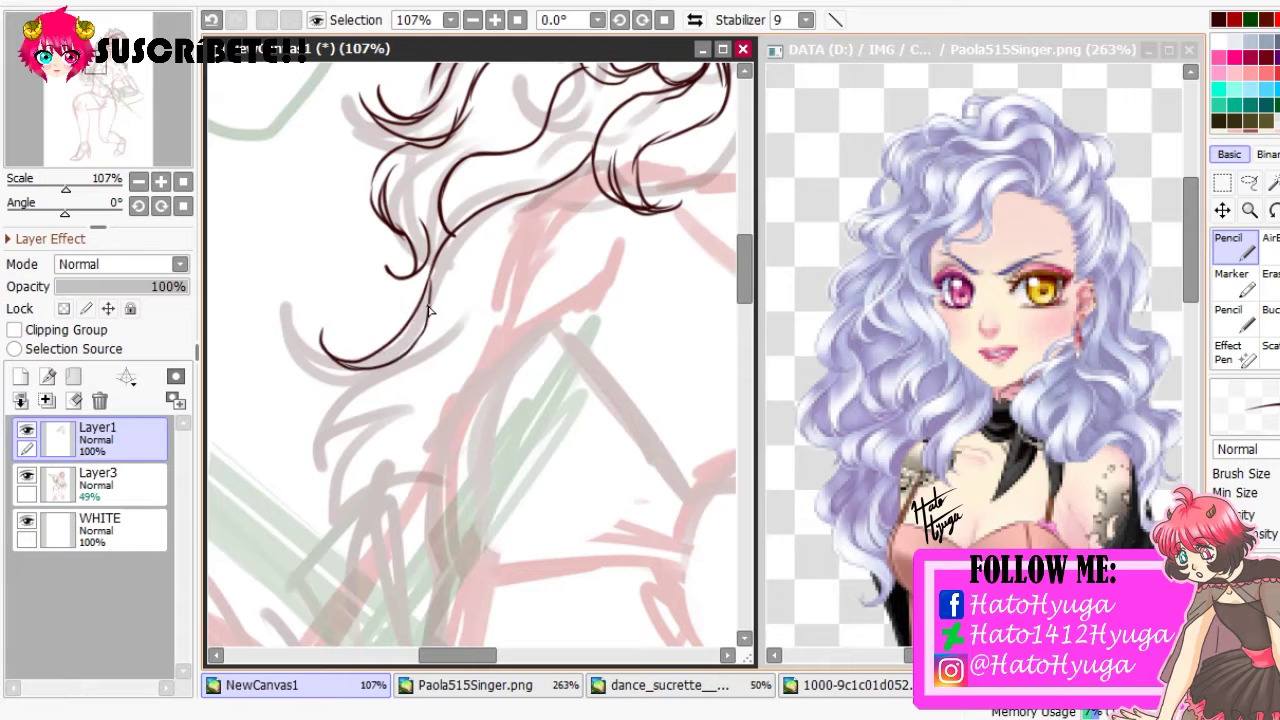
pyautogui.moveTo(505, 205); pyautogui.dragTo(430, 310)
pyautogui.hotkey('ctrl', 'z')
pyautogui.moveTo(562, 160); pyautogui.dragTo(440, 248)
# Clean up the overlapping lines along the long lock and ink a pointed lock branching beneath it
pyautogui.press('e')
pyautogui.moveTo(612, 110)
pyautogui.mouseDown()
pyautogui.moveTo(500, 198)
pyautogui.moveTo(452, 268)
pyautogui.mouseUp()
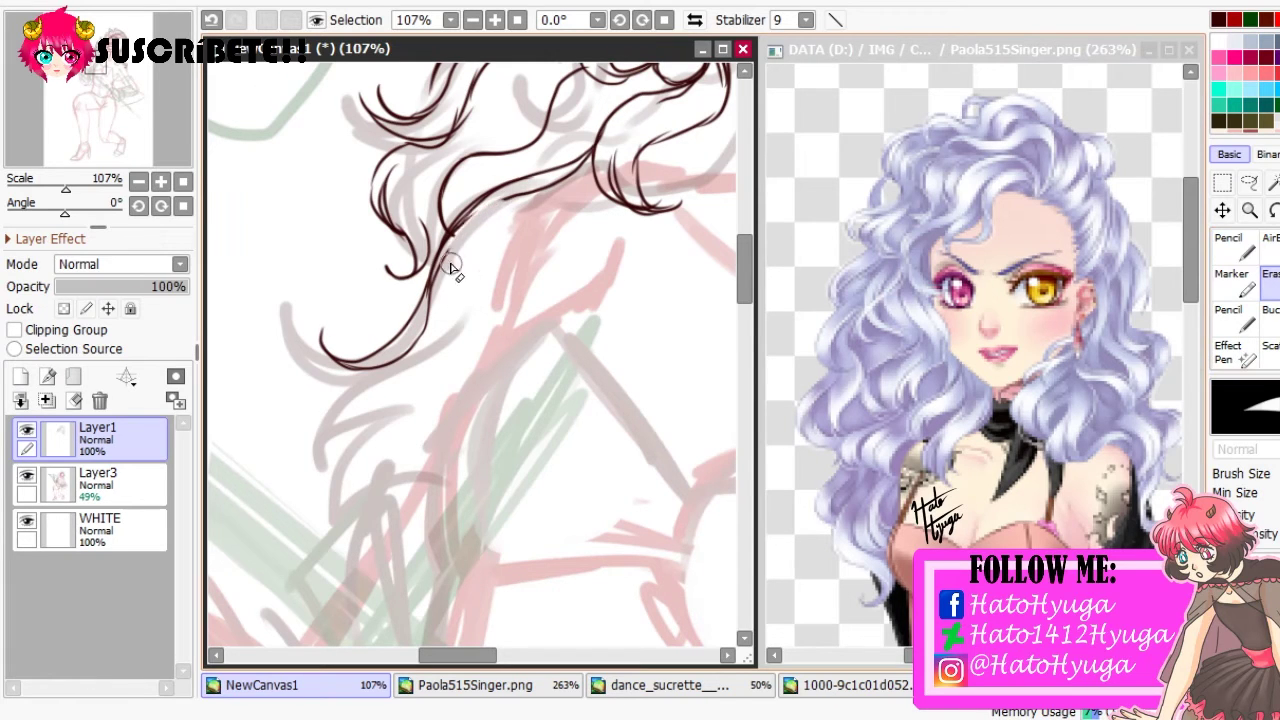
pyautogui.moveTo(575, 178)
pyautogui.mouseDown()
pyautogui.moveTo(448, 245)
pyautogui.moveTo(432, 392)
pyautogui.mouseUp()
pyautogui.press('n')
pyautogui.moveTo(316, 466); pyautogui.dragTo(382, 412)
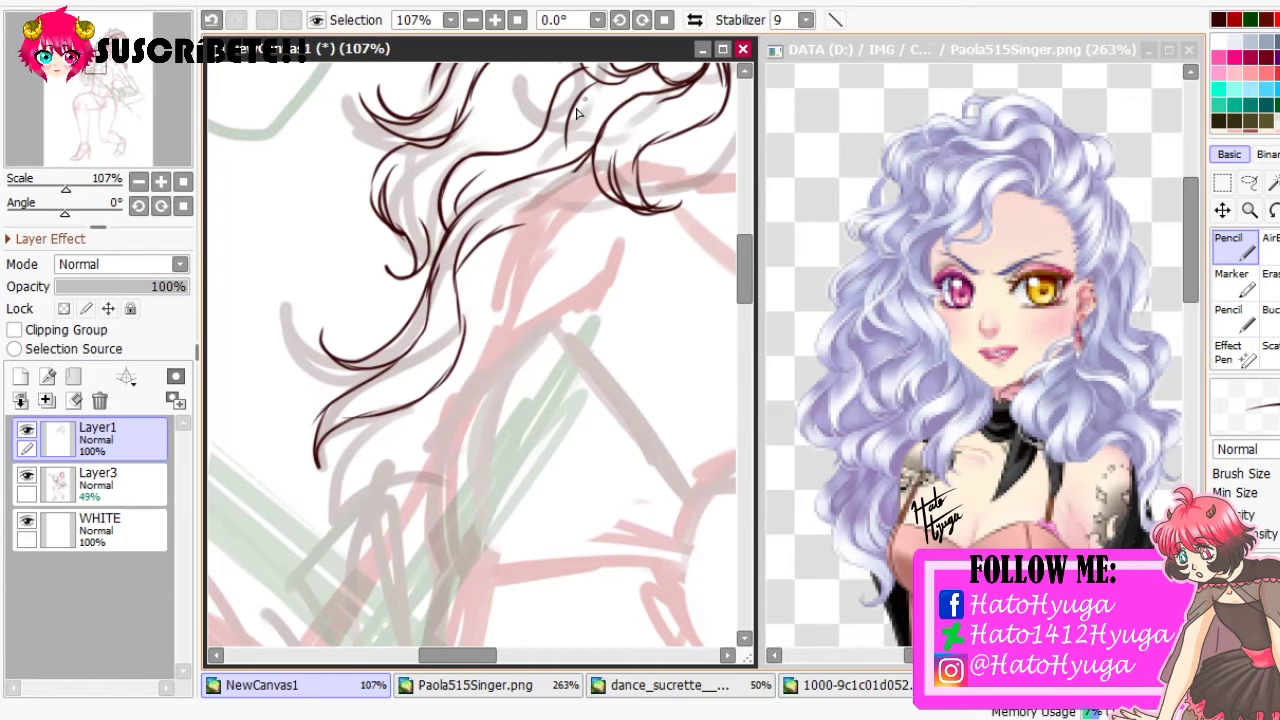
# Fill the hair between the jaw and the far shoulder with wavy strands
pyautogui.moveTo(577, 113); pyautogui.dragTo(453, 370)
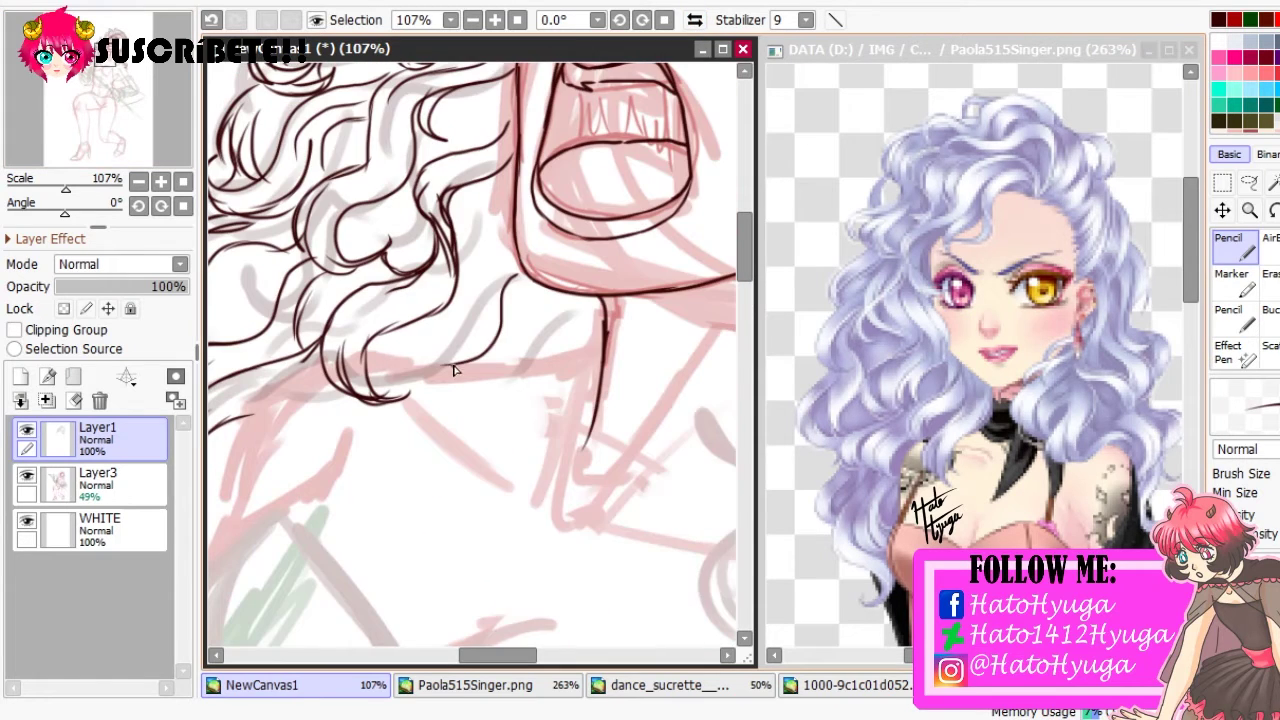
pyautogui.moveTo(516, 208); pyautogui.dragTo(466, 324)
pyautogui.moveTo(476, 258); pyautogui.dragTo(380, 374)
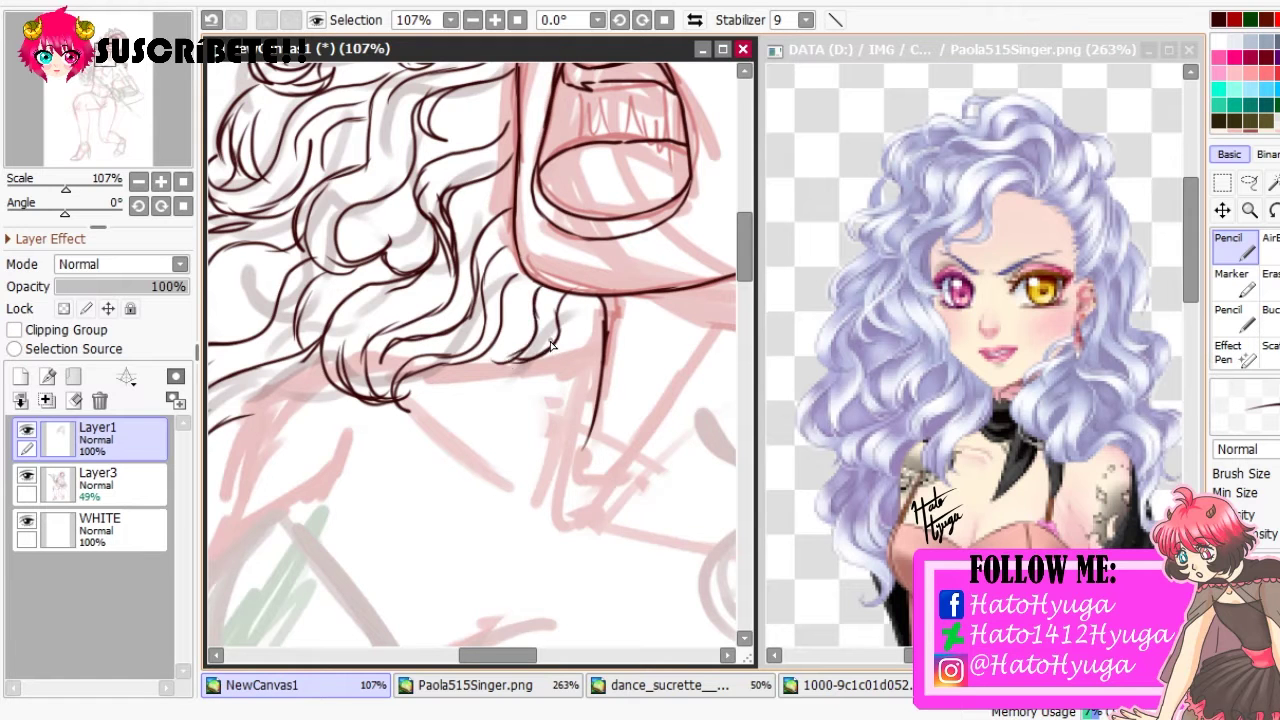
# Add strands inside the long shoulder locks and ink a dense curled tip at the hair's lowest end
pyautogui.scroll(-6, 421, 225)
pyautogui.scroll(7, 422, 210)
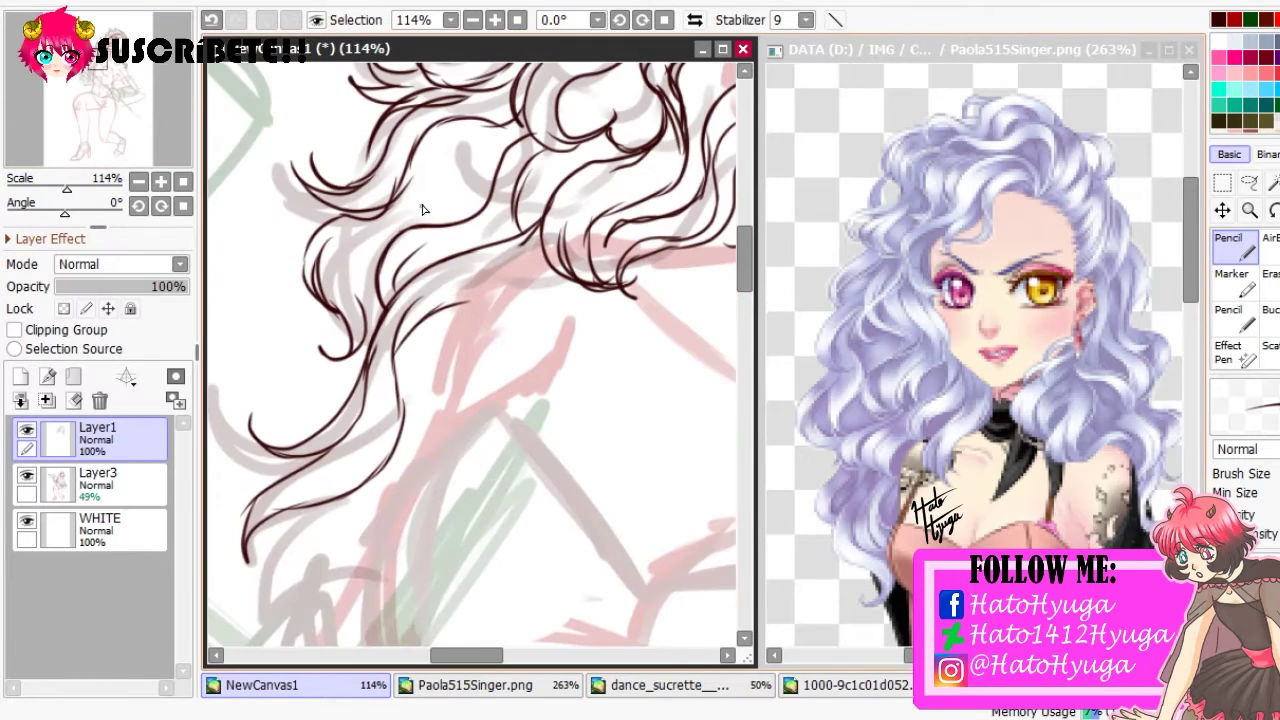
pyautogui.moveTo(476, 213)
pyautogui.mouseDown()
pyautogui.moveTo(570, 130)
pyautogui.moveTo(445, 390)
pyautogui.mouseUp()
pyautogui.moveTo(462, 285); pyautogui.dragTo(480, 318)
pyautogui.moveTo(490, 366); pyautogui.dragTo(575, 202)
pyautogui.click(169, 124)
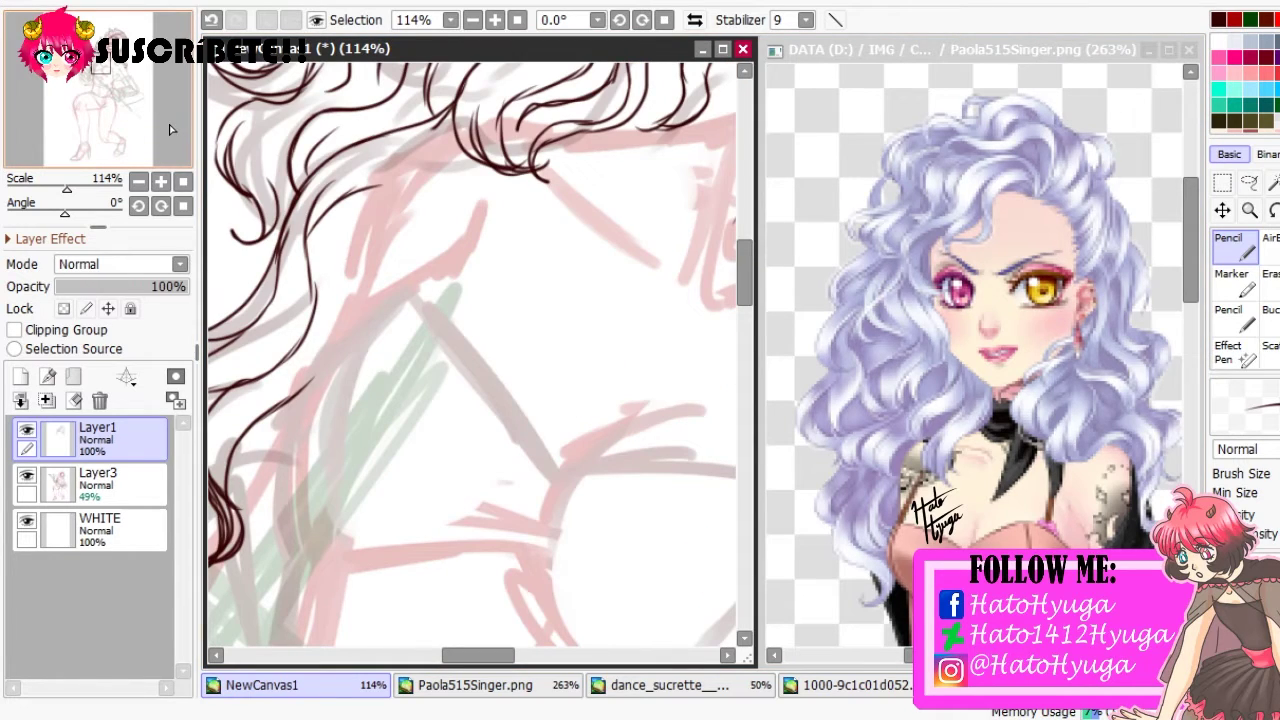
pyautogui.scroll(-3, 378, 254)
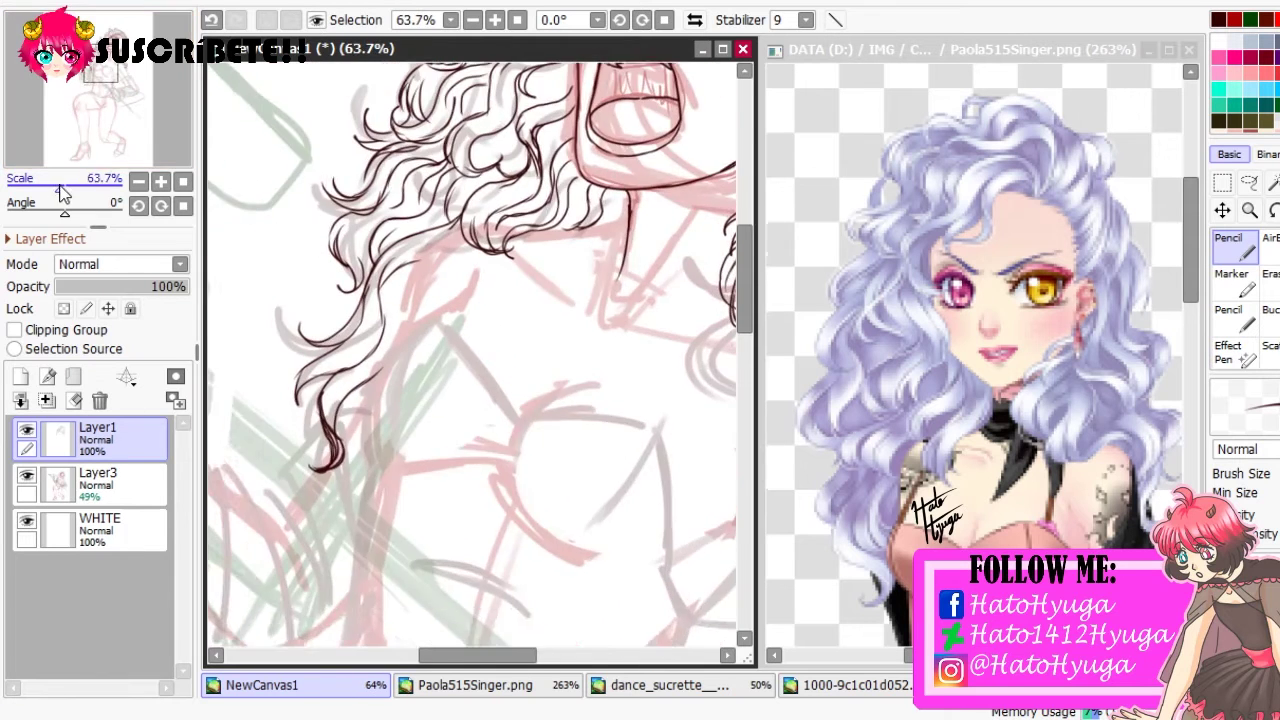
pyautogui.scroll(4, 378, 254)
pyautogui.hotkey('ctrl', 'z')
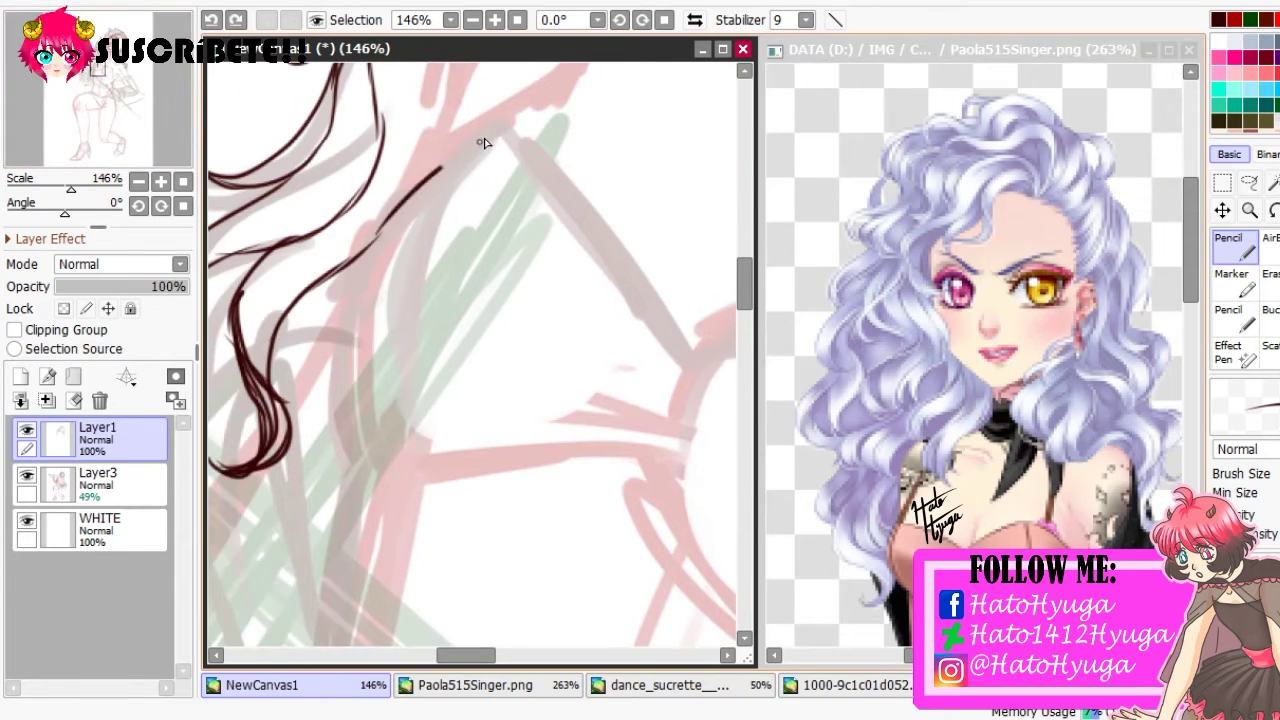
# Ink the garment edges rising from the hair to a peak near the armpit and running diagonally down to the bust
pyautogui.press('h')
pyautogui.moveTo(260, 345)
pyautogui.mouseDown()
pyautogui.moveTo(437, 124)
pyautogui.moveTo(345, 262)
pyautogui.mouseUp()
pyautogui.press('h')
pyautogui.moveTo(390, 212); pyautogui.dragTo(330, 470)
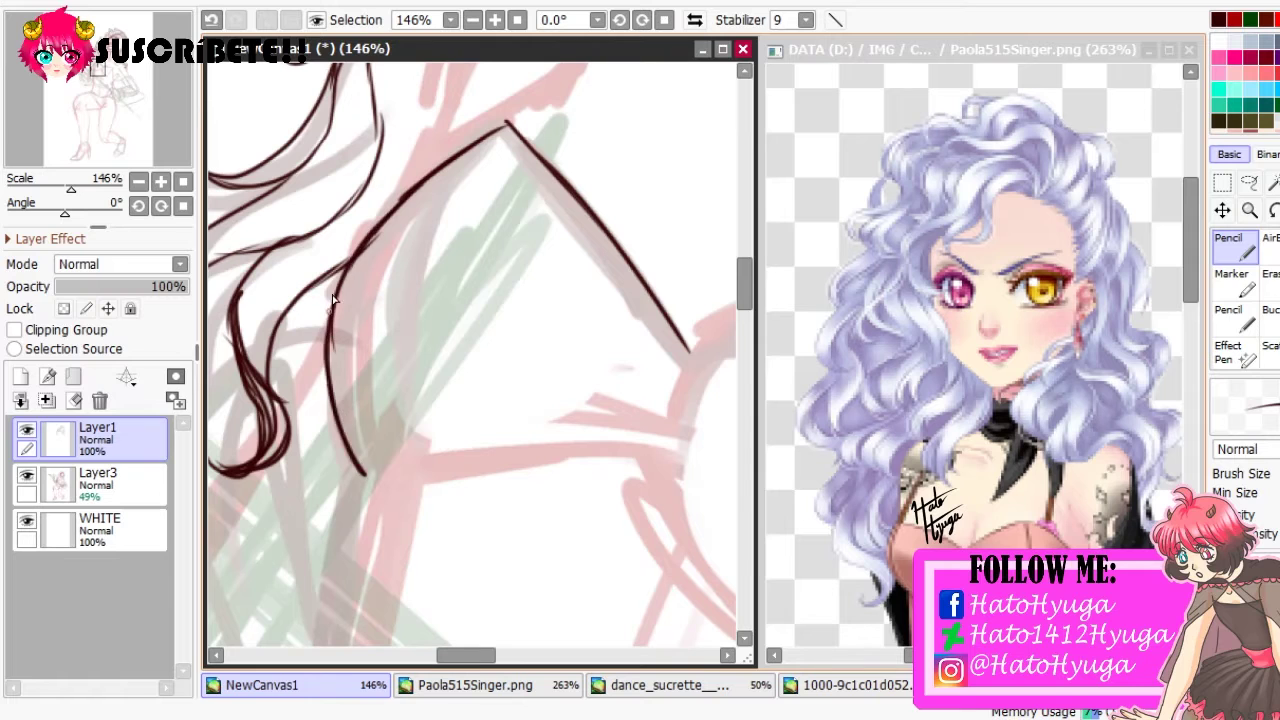
pyautogui.moveTo(510, 122); pyautogui.dragTo(392, 290)
# Ink the garment's slightly arched top edge across the bust, undoing the extra stroke above it
pyautogui.click(136, 133)
pyautogui.press('h')
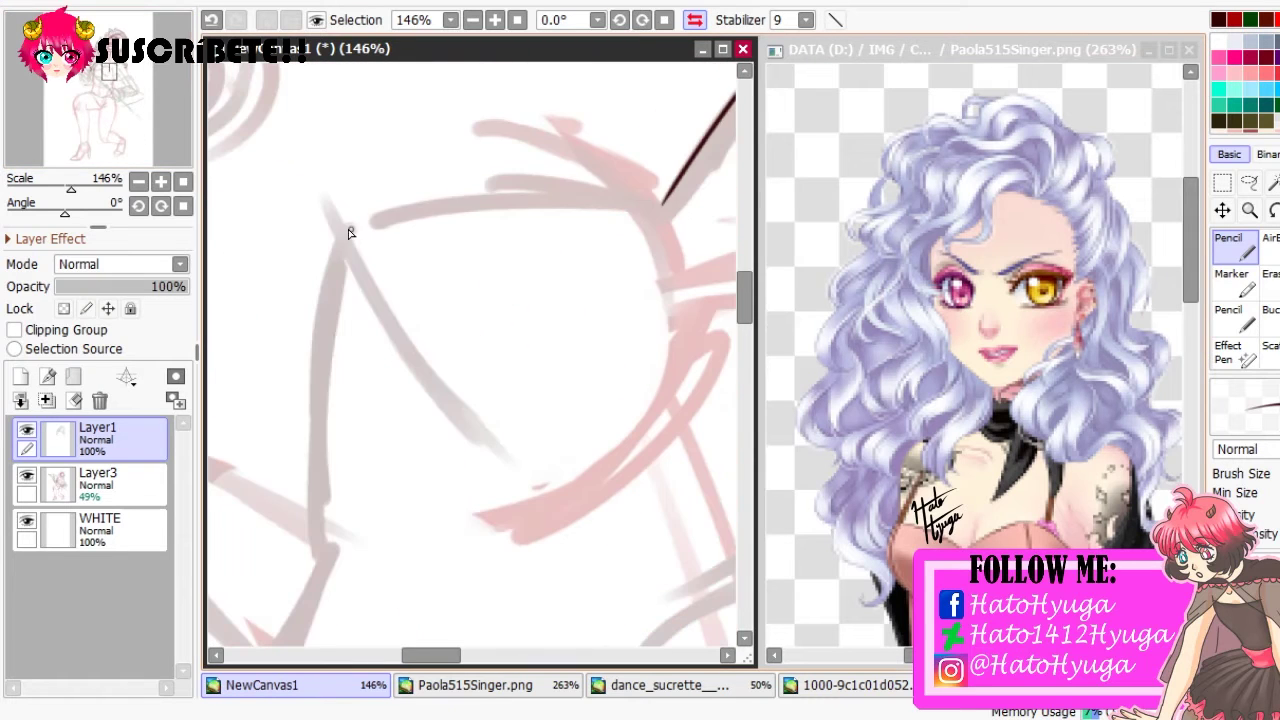
pyautogui.moveTo(348, 229); pyautogui.dragTo(670, 196)
pyautogui.moveTo(552, 140); pyautogui.dragTo(658, 198)
pyautogui.press('h')
pyautogui.hotkey('ctrl', 'z')
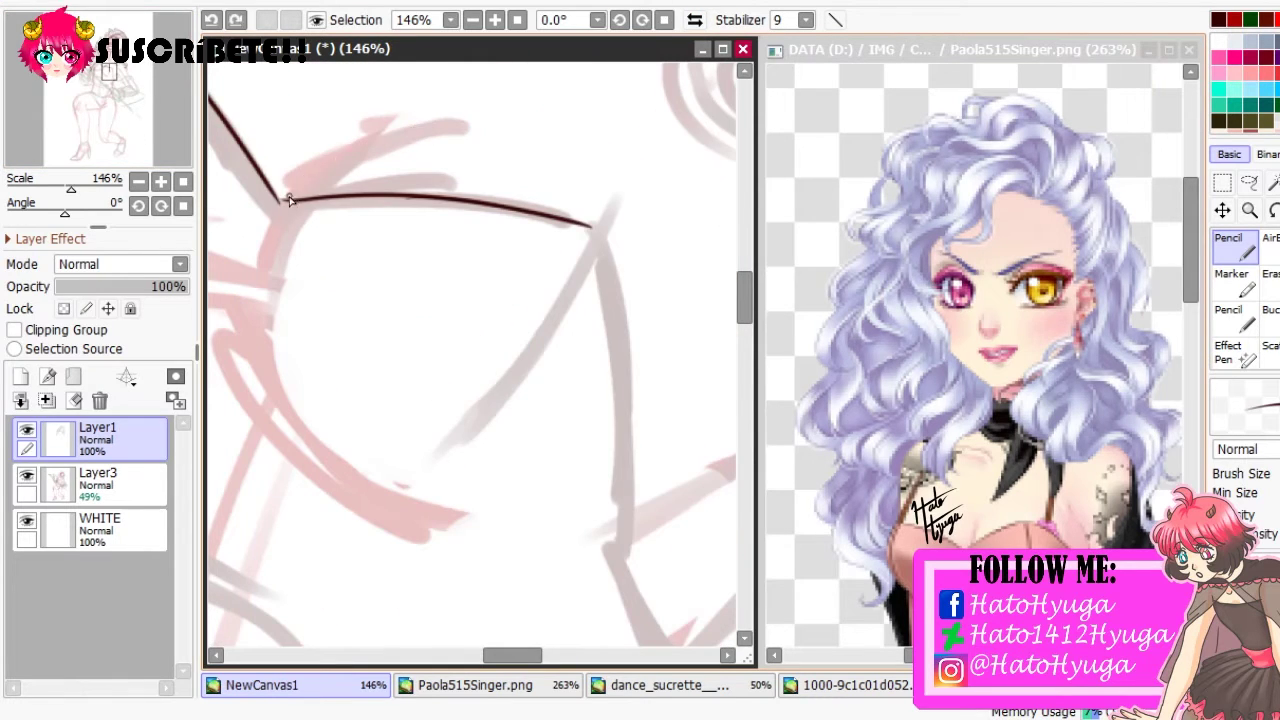
# Ink the curve of the breast above the garment's top edge and the short armpit fold at the peak
pyautogui.moveTo(285, 195); pyautogui.dragTo(435, 125)
pyautogui.press('h')
pyautogui.moveTo(318, 272); pyautogui.dragTo(376, 212)
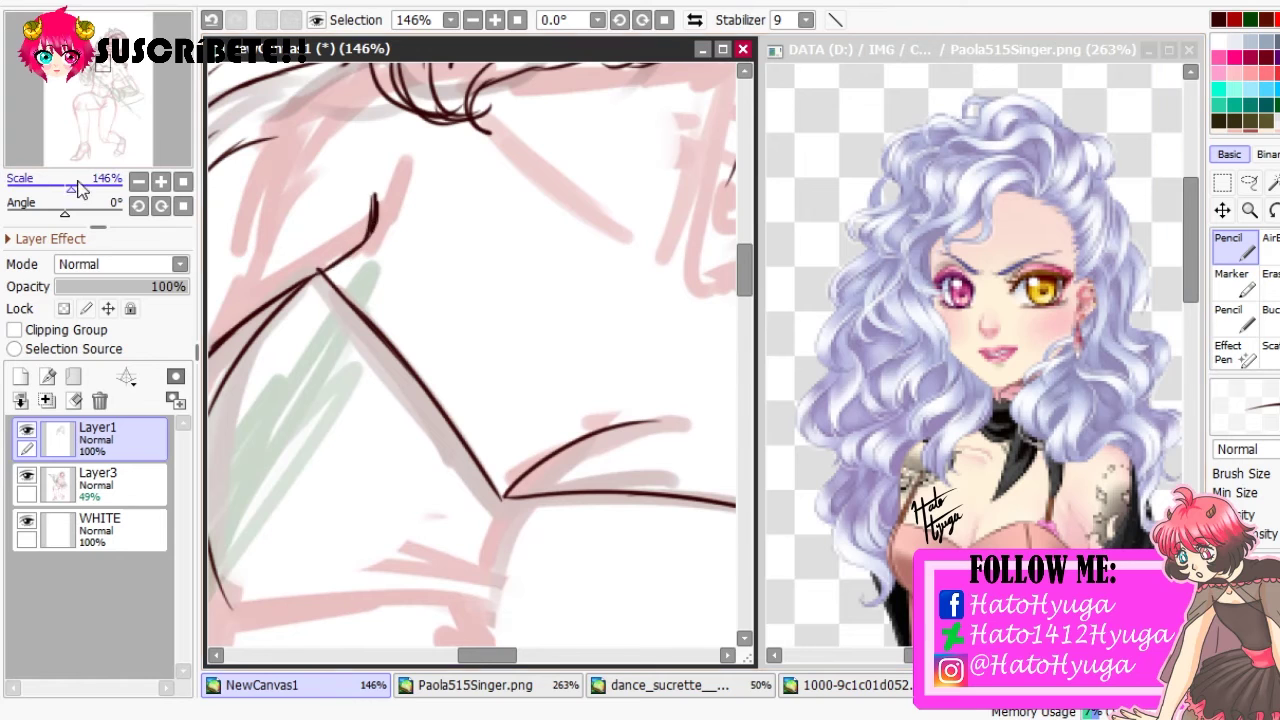
# Ink the body's back line down the torso and the garment's side edge from the bust past the waist
pyautogui.scroll(-3, 376, 213)
pyautogui.moveTo(410, 124); pyautogui.dragTo(388, 208)
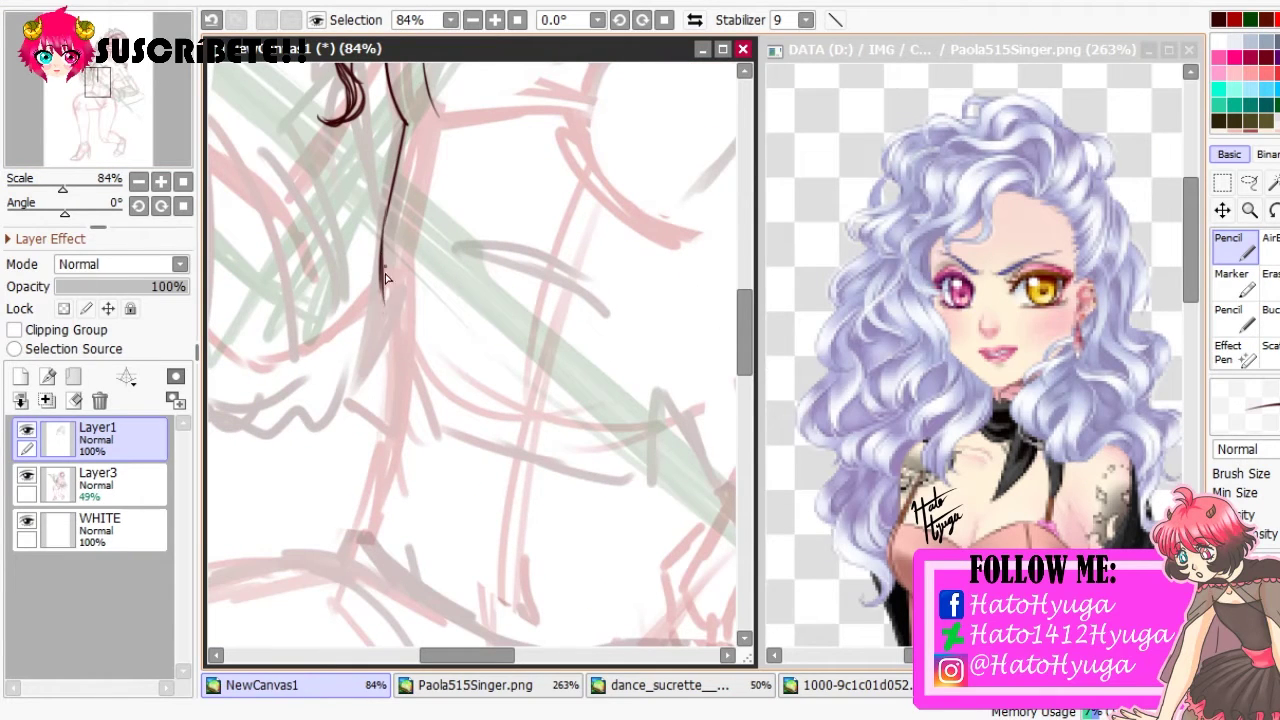
pyautogui.moveTo(436, 118); pyautogui.dragTo(400, 308)
pyautogui.moveTo(400, 310); pyautogui.dragTo(427, 405)
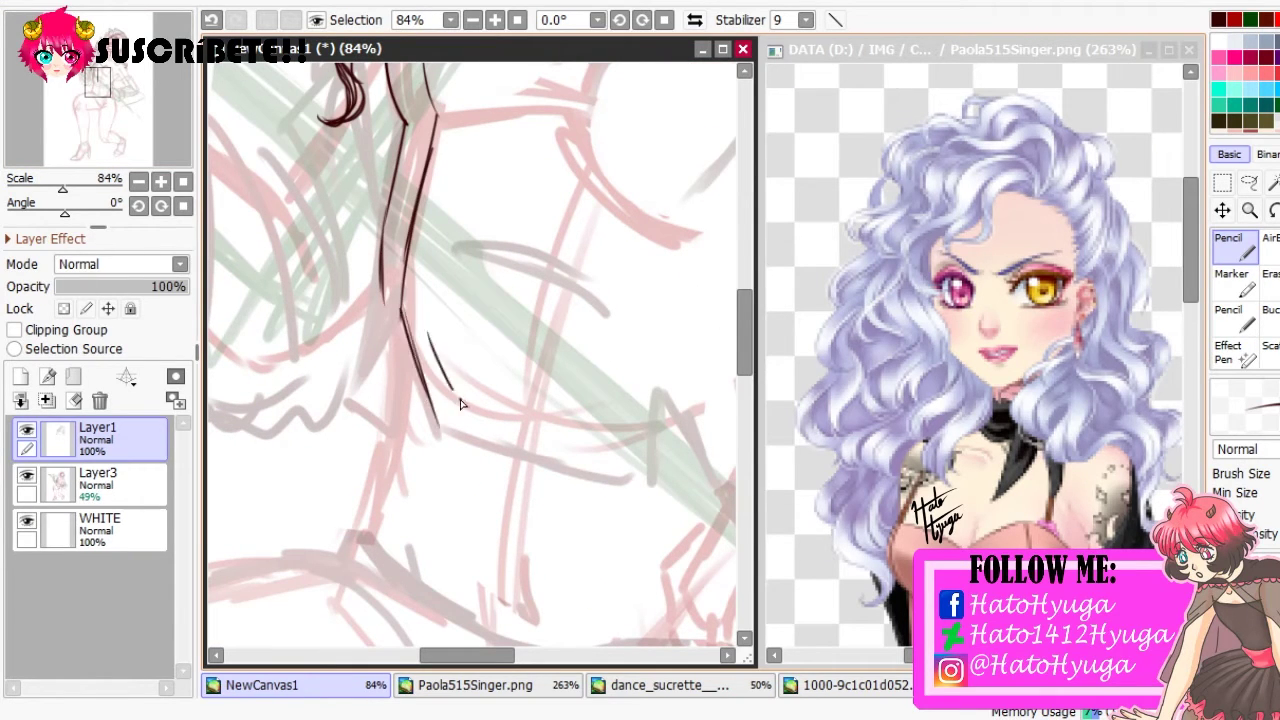
# Add short fold lines near the waist and ink the garment's lower edge with its upturned corner
pyautogui.moveTo(442, 362); pyautogui.dragTo(481, 410)
pyautogui.press('h')
pyautogui.moveTo(292, 496); pyautogui.dragTo(505, 429)
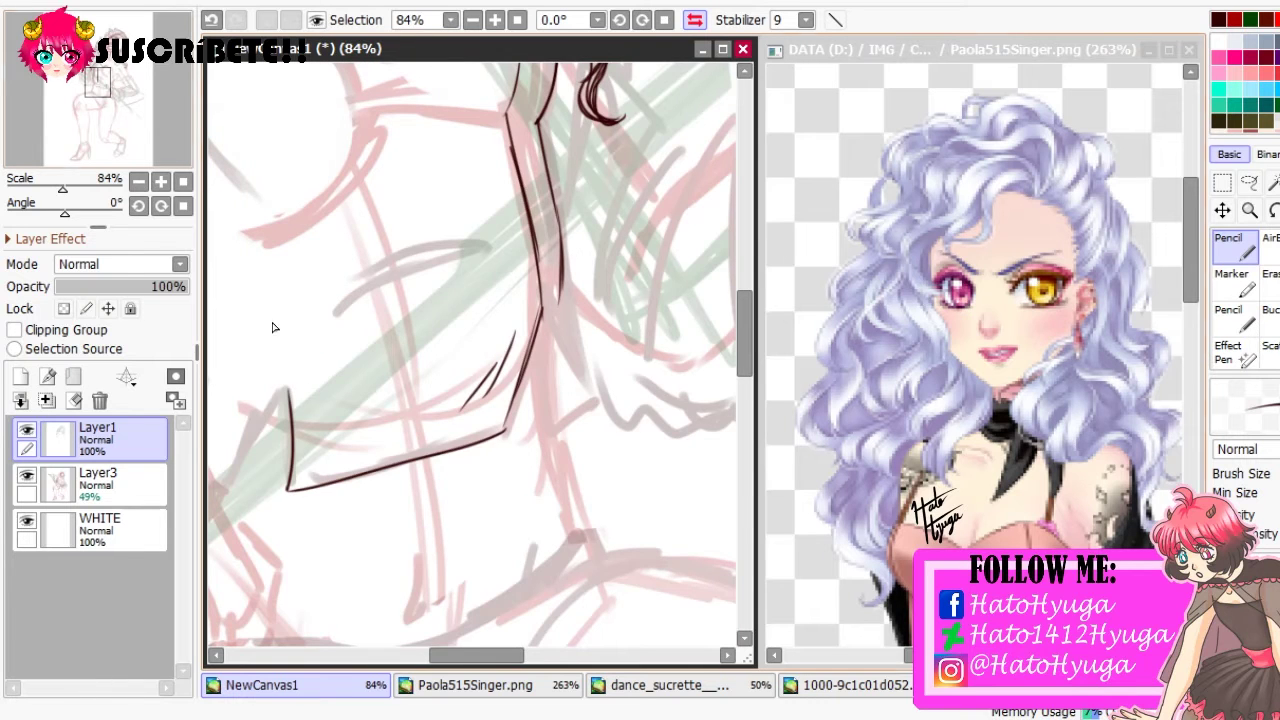
# Ink the slanted edge of the garment's second hem flap, running down from the peak of the front split
pyautogui.scroll(3, 300, 290)
pyautogui.hscroll(-4, 300, 290)
pyautogui.moveTo(382, 213)
pyautogui.mouseDown()
pyautogui.moveTo(506, 358)
pyautogui.moveTo(500, 542)
pyautogui.mouseUp()
pyautogui.scroll(-5, 410, 323)
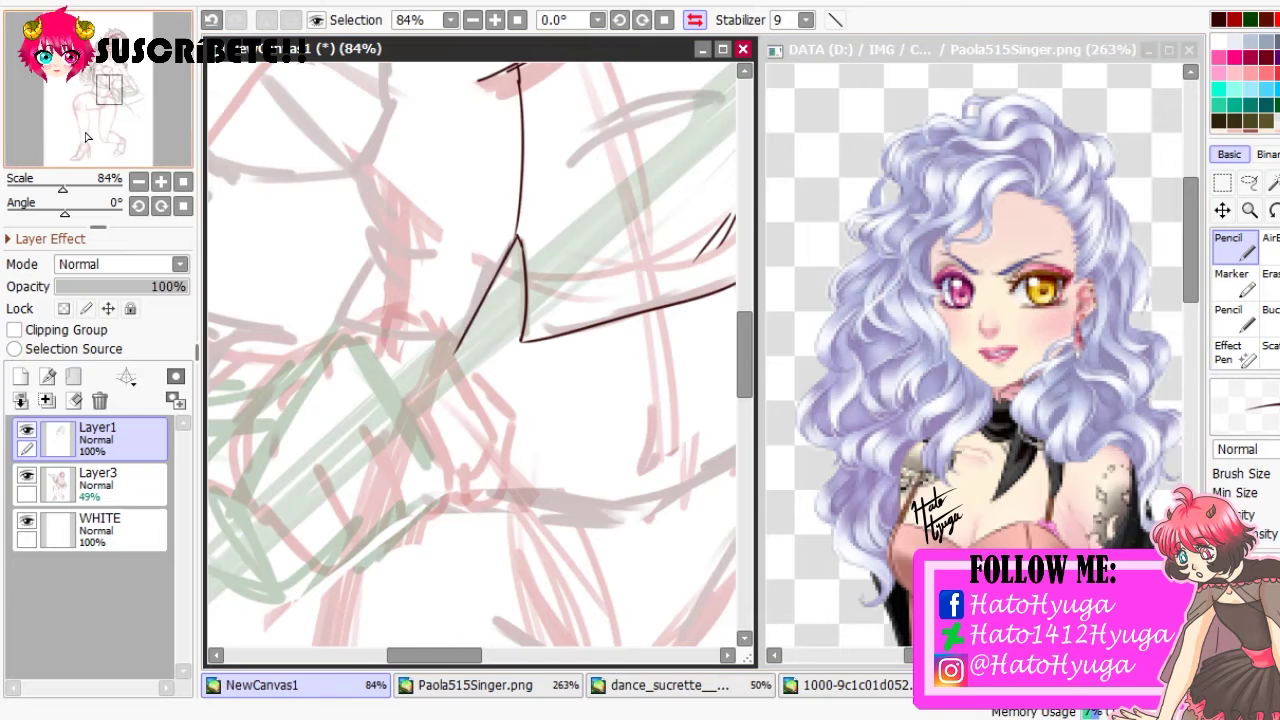
# Ink the garment's far side edge from bust to waist, the curved line beside it and the bent arm's outer contour
pyautogui.scroll(5, 510, 250)
pyautogui.hscroll(-3, 510, 250)
pyautogui.moveTo(574, 282); pyautogui.dragTo(558, 458)
pyautogui.moveTo(430, 441); pyautogui.dragTo(533, 541)
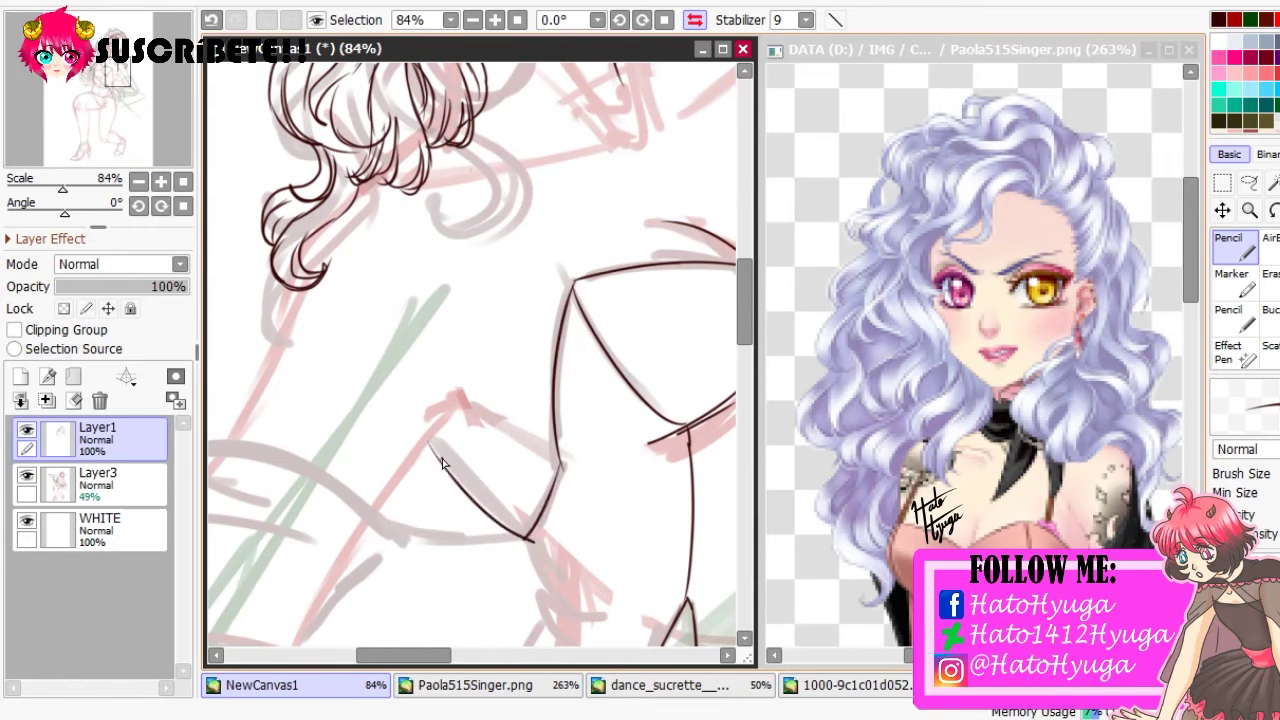
pyautogui.hscroll(-3, 430, 443)
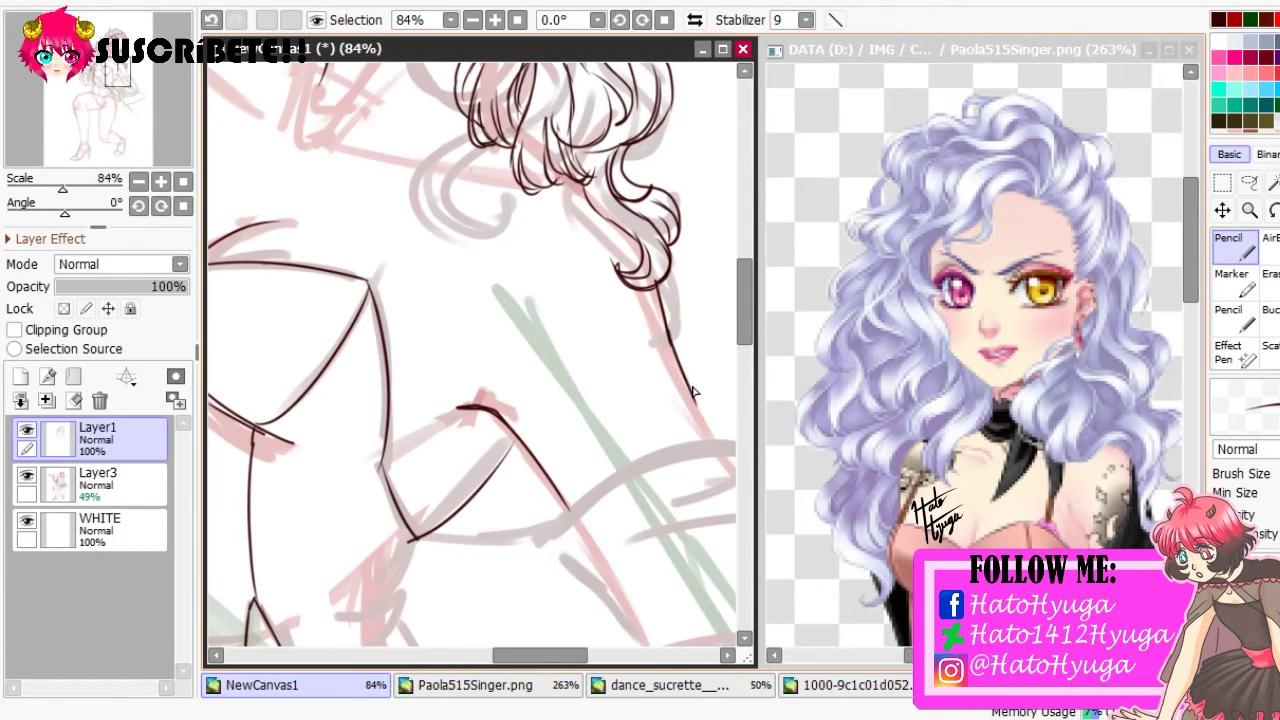
# Ink the collarbone lines and the small hollow at the base of the neck
pyautogui.click(143, 107)
pyautogui.scroll(-5, 486, 286)
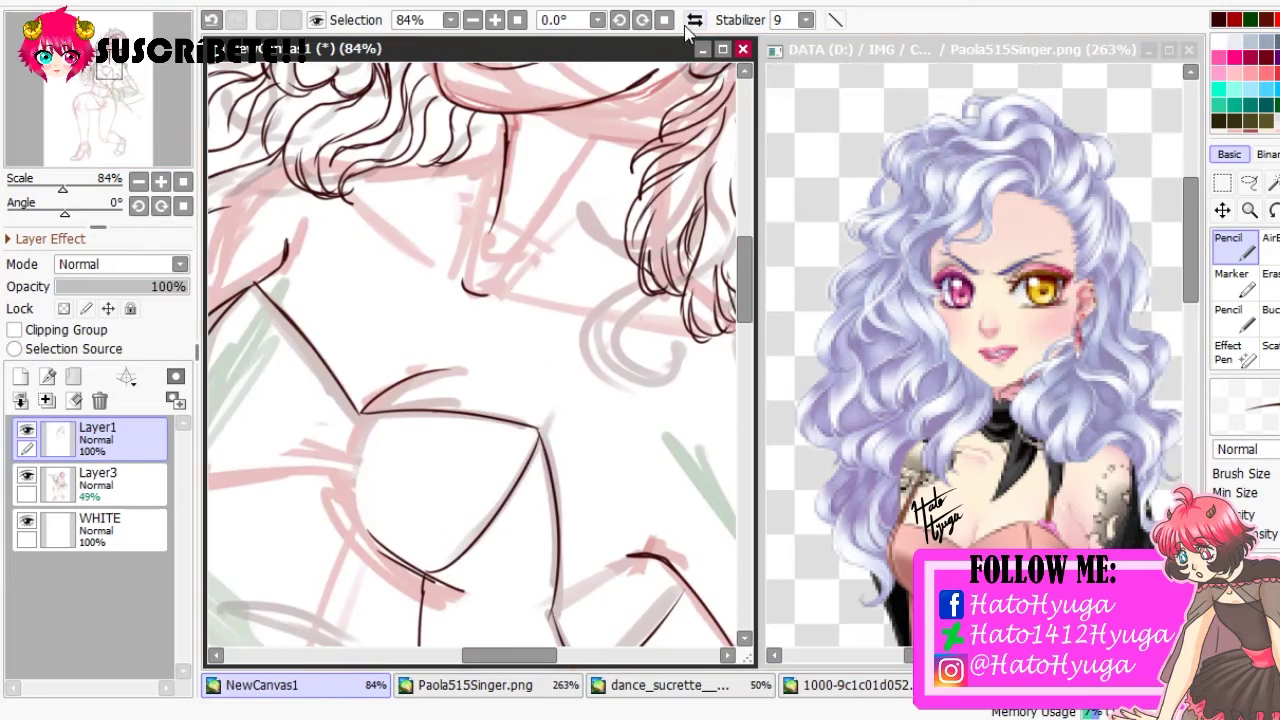
pyautogui.press('Delete')
pyautogui.press('Delete')
pyautogui.press('Delete')
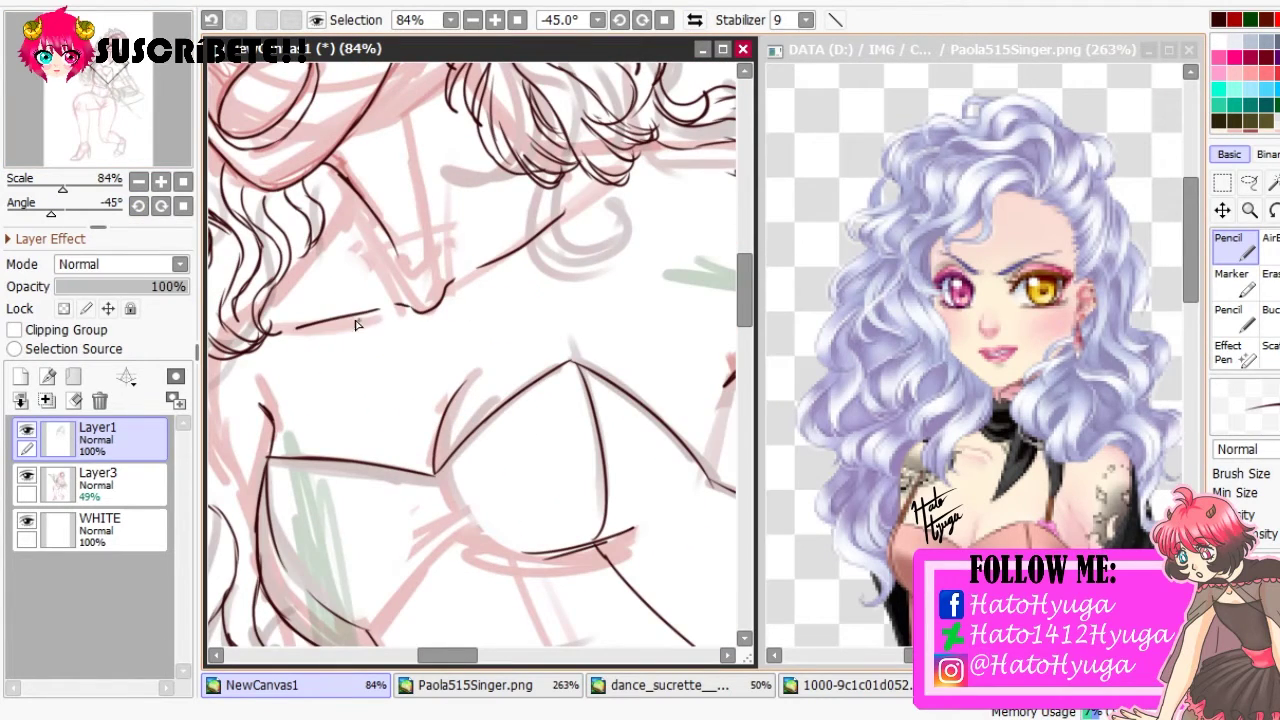
pyautogui.press('Home')
# Ink the short folds at the garment's far waist and close its far-side hem
pyautogui.scroll(-4, 450, 350)
pyautogui.scroll(4, 547, 264)
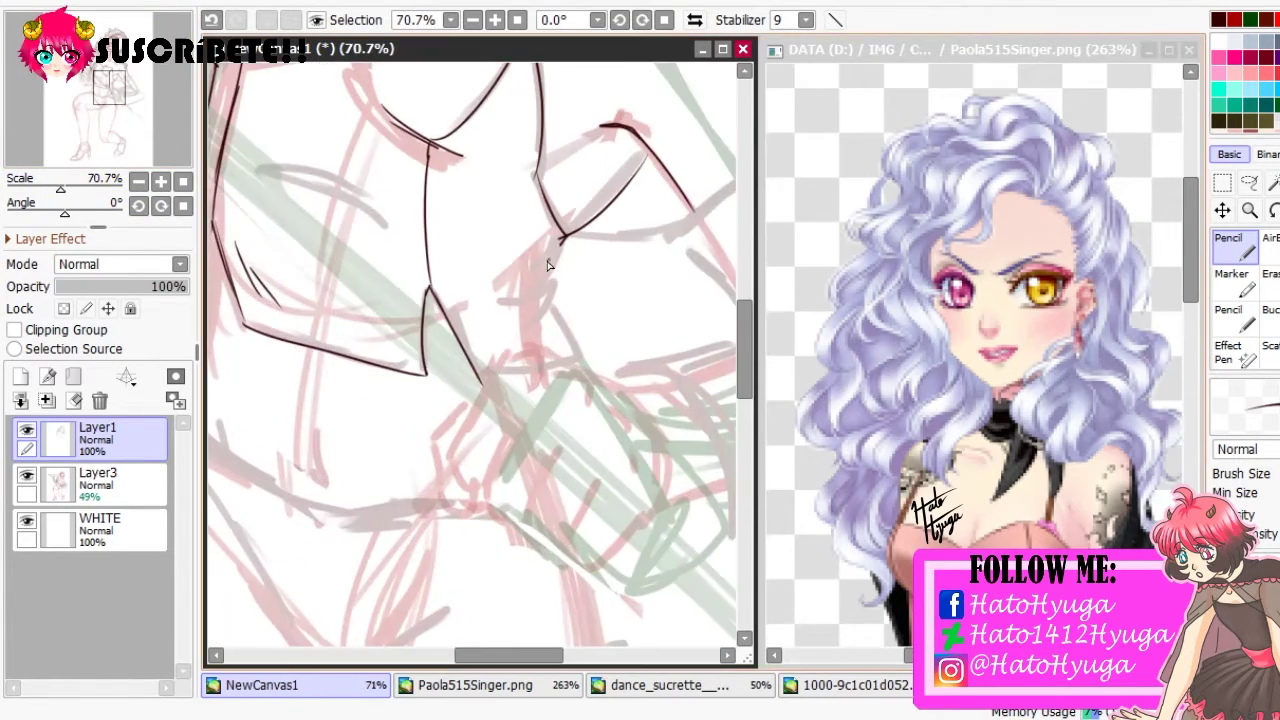
pyautogui.scroll(3, 505, 385)
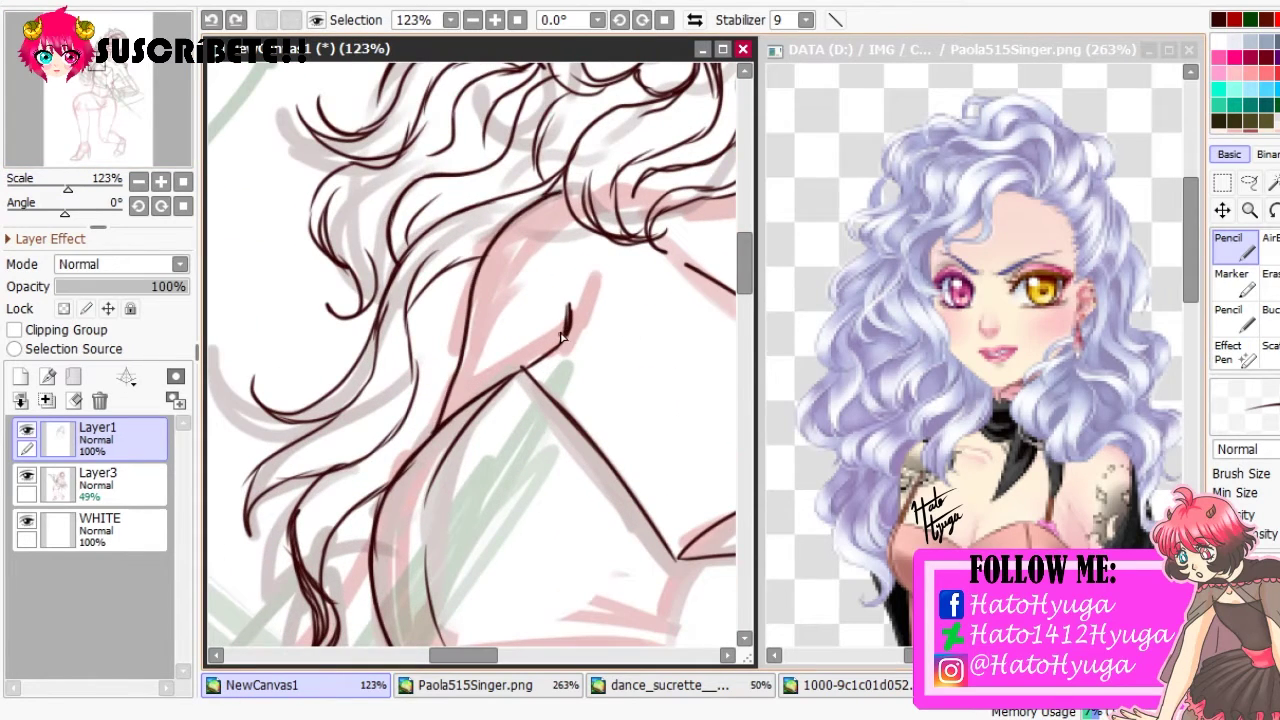
# Ink the raised clenched fist with its wrist, back of the hand, curled fingers and thumb side
pyautogui.scroll(-4, 562, 338)
pyautogui.scroll(5, 290, 160)
pyautogui.moveTo(322, 137)
pyautogui.mouseDown()
pyautogui.moveTo(289, 160)
pyautogui.moveTo(257, 371)
pyautogui.moveTo(288, 570)
pyautogui.mouseUp()
pyautogui.hotkey('ctrl', 'z')
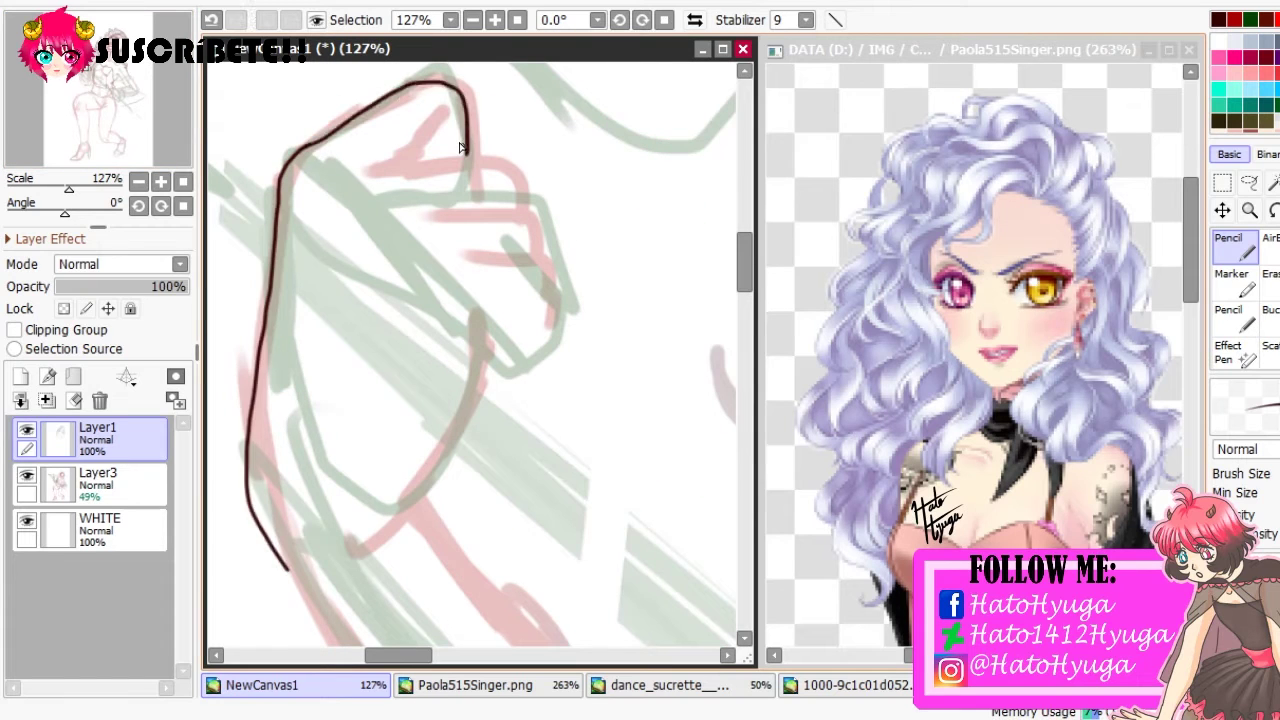
pyautogui.press('h')
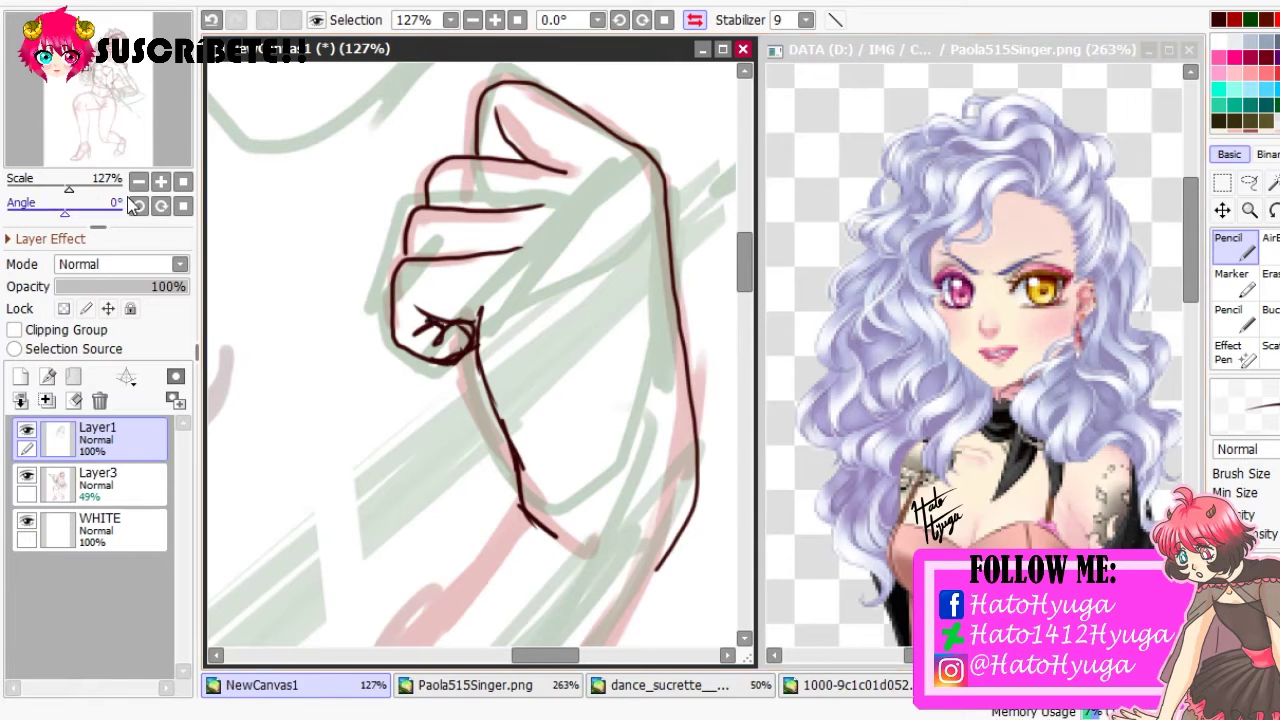
# Hide the Layer3 sketch and check the torso line art on its own, keeping Layer1 active
pyautogui.moveTo(69, 189); pyautogui.dragTo(59, 189)
pyautogui.doubleClick(30, 472)
pyautogui.press('Escape')
pyautogui.click(26, 472)
pyautogui.click(129, 437)
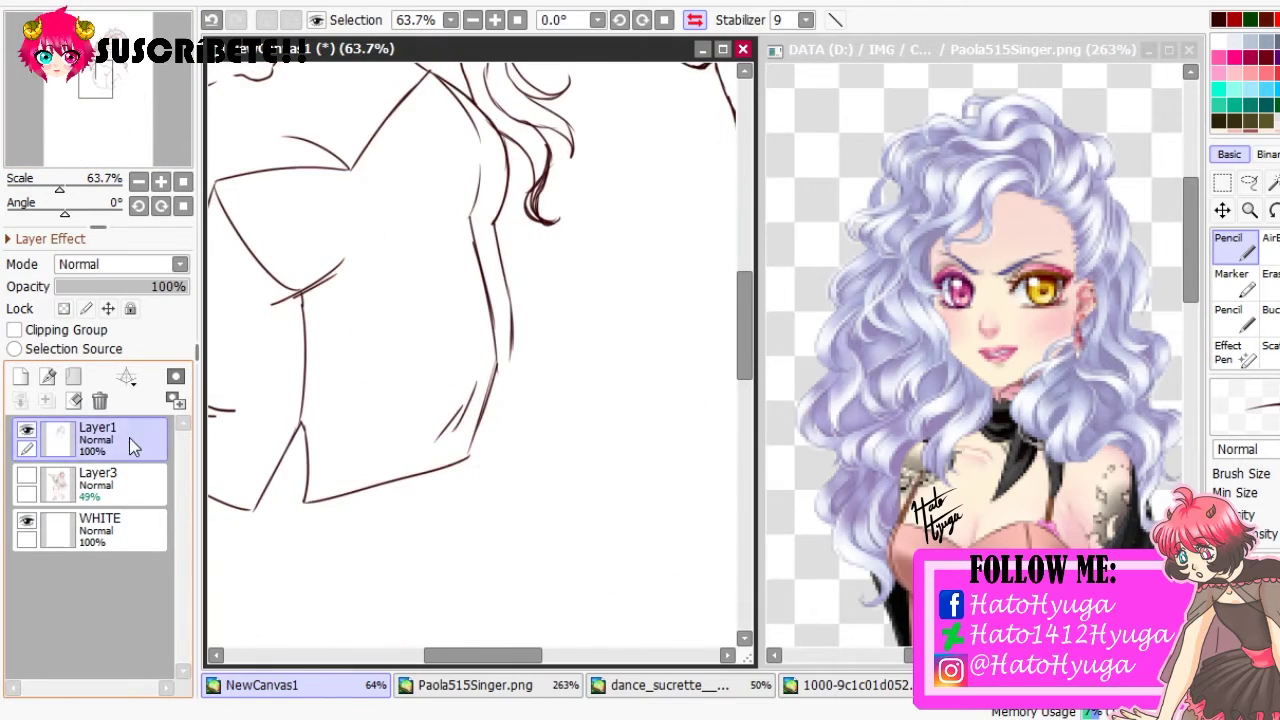
# Add short fold strokes at the garment's side below the bust and make the Layer3 sketch visible again
pyautogui.press('h')
pyautogui.moveTo(547, 230); pyautogui.dragTo(334, 394)
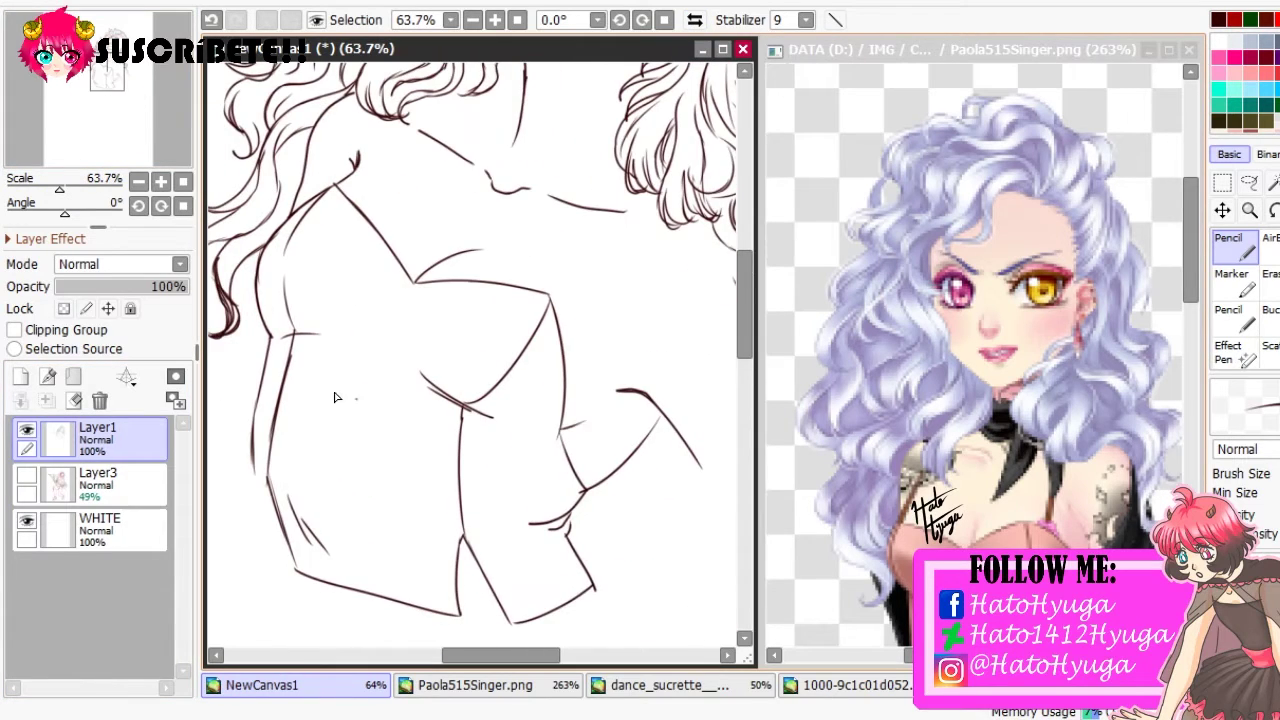
pyautogui.moveTo(59, 189)
pyautogui.mouseDown()
pyautogui.moveTo(45, 189)
pyautogui.moveTo(59, 189)
pyautogui.mouseUp()
pyautogui.click(26, 474)
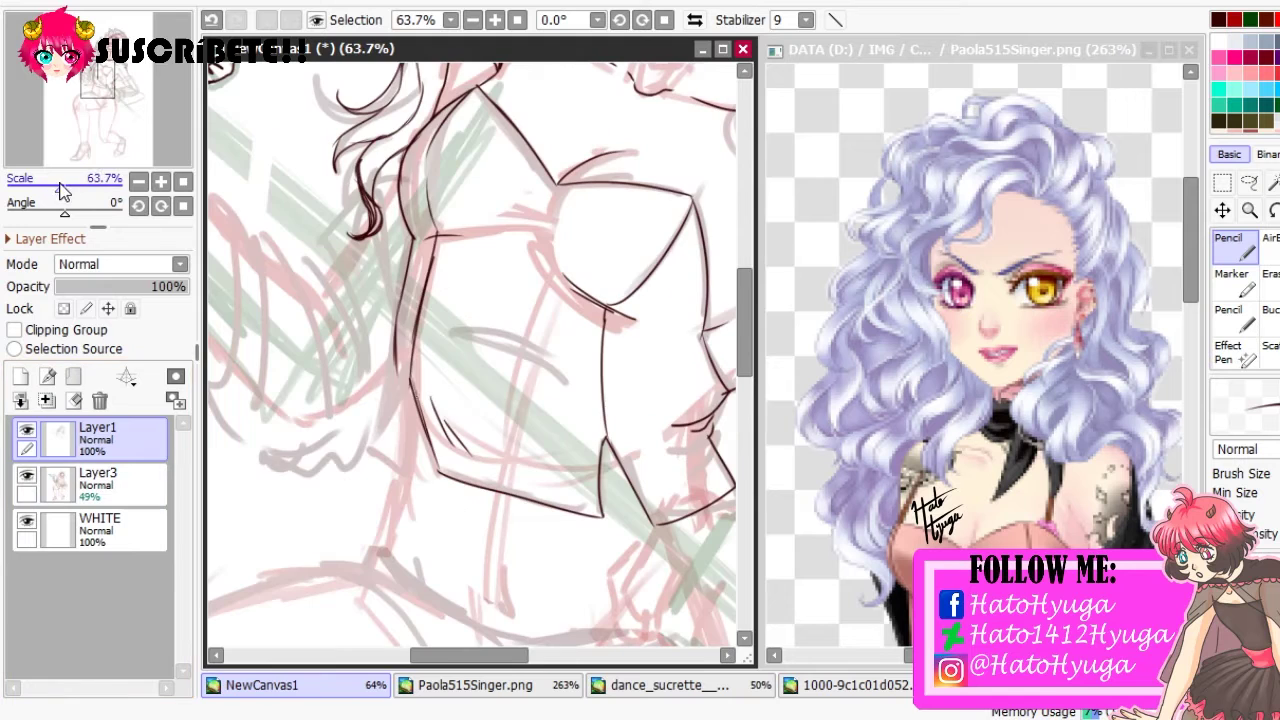
# Ink the garment's pointed back flap at the waist and the hip line running down below it
pyautogui.scroll(-3, 398, 372)
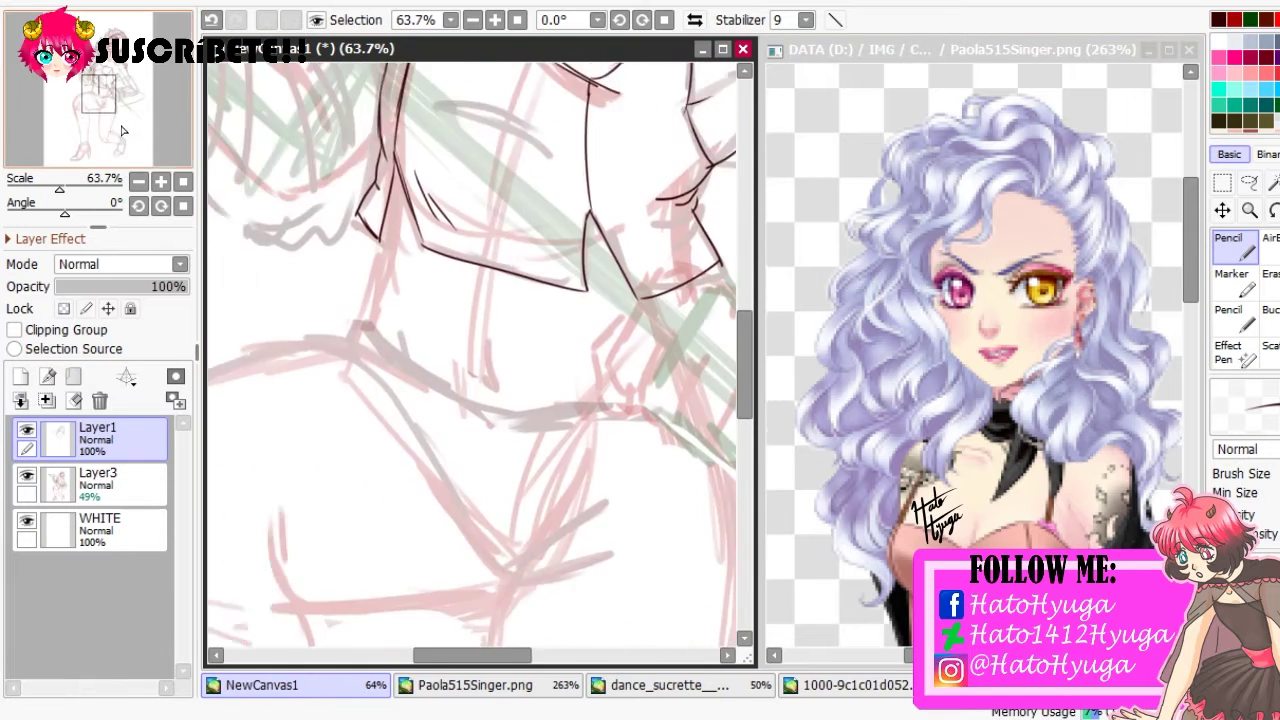
pyautogui.scroll(3, 363, 229)
pyautogui.hotkey('ctrl', 'z')
pyautogui.moveTo(363, 245)
pyautogui.mouseDown()
pyautogui.moveTo(355, 140)
pyautogui.moveTo(326, 400)
pyautogui.mouseUp()
# Ink the small triangular navel and the short slanted line beside it on the lower belly
pyautogui.moveTo(75, 189)
pyautogui.mouseDown()
pyautogui.moveTo(53, 189)
pyautogui.moveTo(66, 189)
pyautogui.mouseUp()
pyautogui.moveTo(97, 97); pyautogui.dragTo(110, 90)
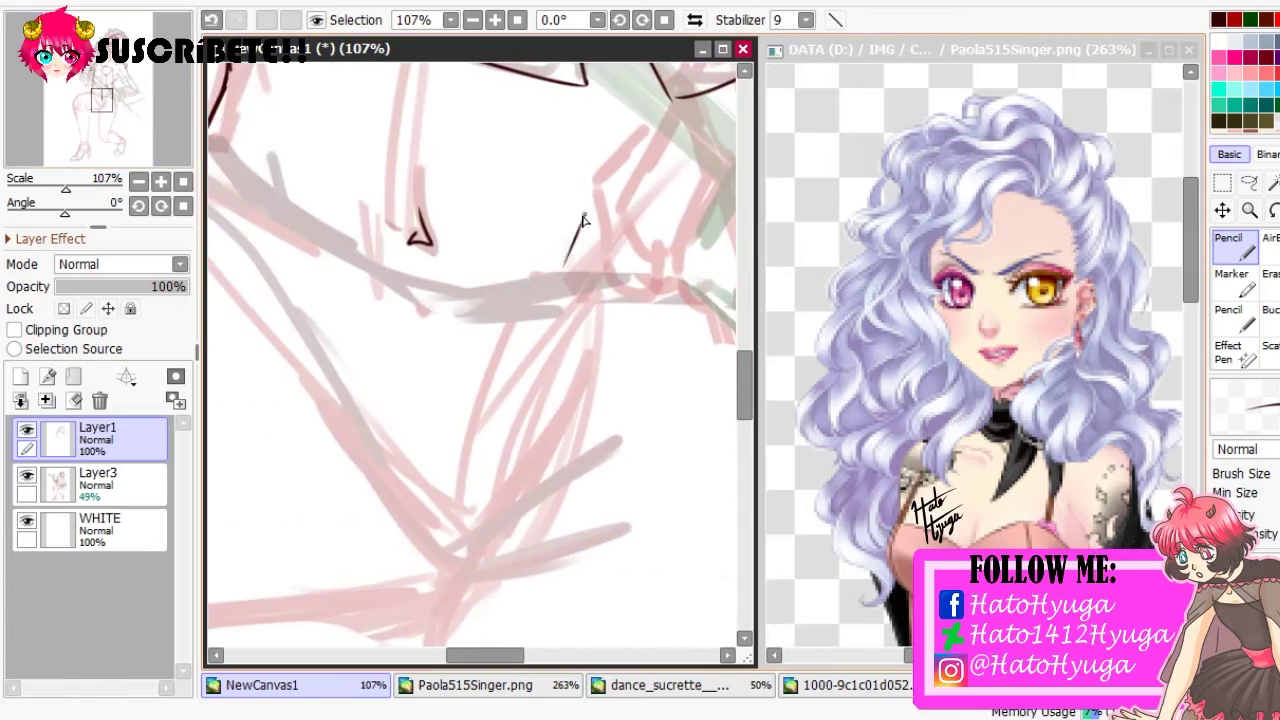
pyautogui.moveTo(66, 189)
pyautogui.mouseDown()
pyautogui.moveTo(51, 189)
pyautogui.moveTo(92, 120)
pyautogui.moveTo(47, 182)
pyautogui.moveTo(64, 185)
pyautogui.mouseUp()
# Hide the Layer3 sketch and try a stroke beside the face near the ear, undoing it
pyautogui.moveTo(100, 110); pyautogui.dragTo(122, 82)
pyautogui.click(26, 476)
pyautogui.moveTo(64, 189); pyautogui.dragTo(61, 189)
pyautogui.click(1231, 279)
pyautogui.moveTo(590, 250); pyautogui.dragTo(655, 360)
pyautogui.hotkey('ctrl', 'z')
pyautogui.hotkey('ctrl', 'z')
# Lasso the ear and the hairline strokes next to it, transform them and paste them onto their own layer
pyautogui.press('l')
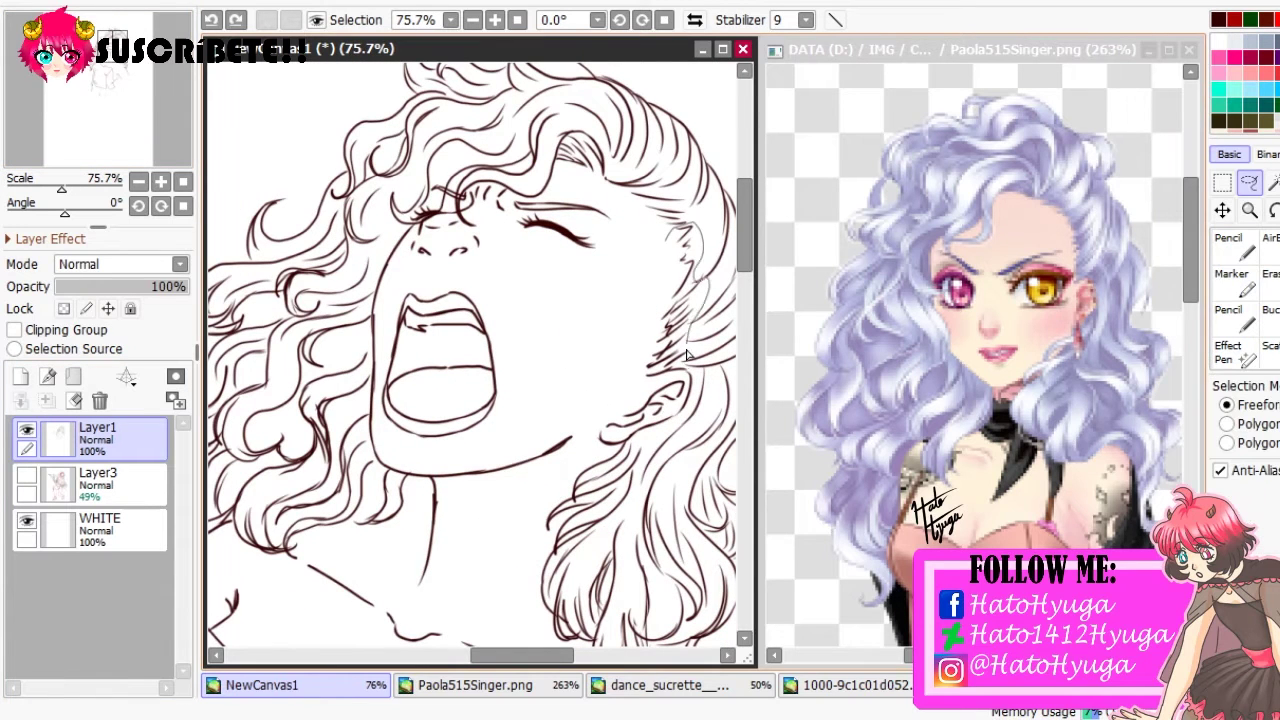
pyautogui.moveTo(625, 447); pyautogui.dragTo(632, 440)
pyautogui.hotkey('ctrl', 't')
pyautogui.moveTo(690, 300); pyautogui.dragTo(705, 393)
pyautogui.press('Return')
pyautogui.hotkey('ctrl', 'c')
pyautogui.hotkey('ctrl', 'v')
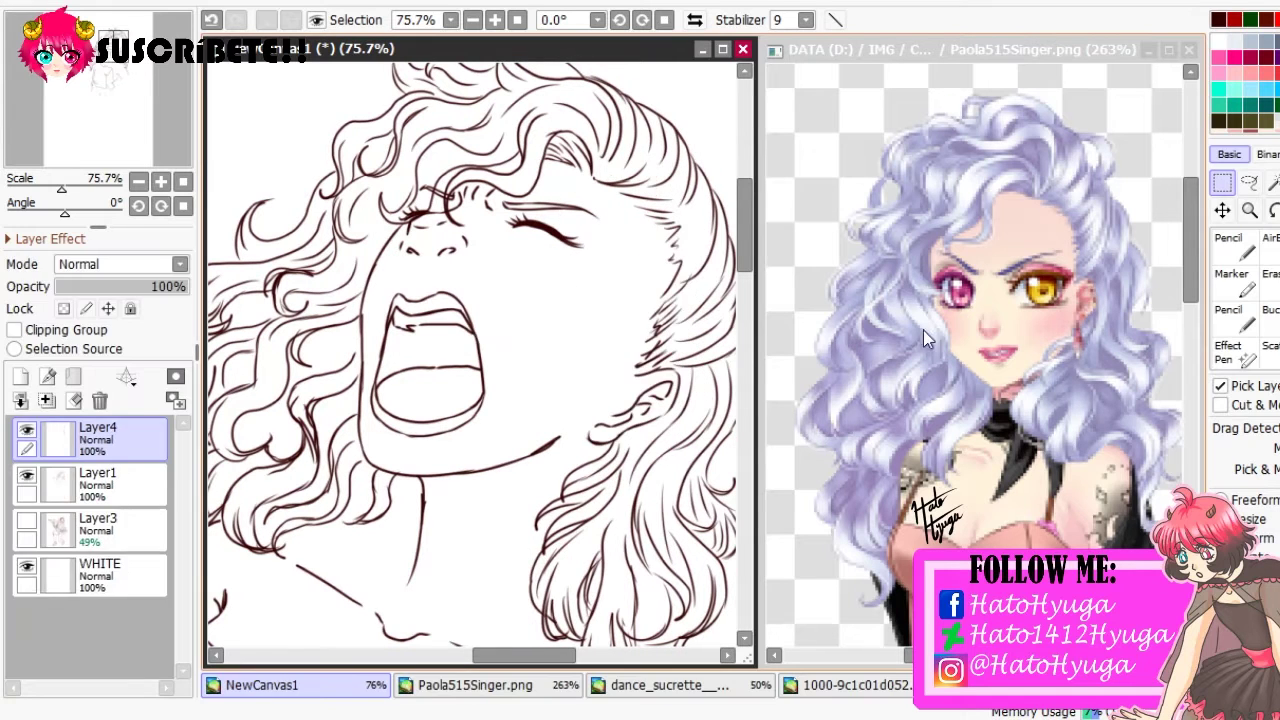
# Reposition the pasted ear and hairline beside the face and lower Layer4's opacity to 34%
pyautogui.hotkey('ctrl', 't')
pyautogui.moveTo(762, 152); pyautogui.dragTo(648, 372)
pyautogui.press('Return')
pyautogui.moveTo(163, 286); pyautogui.dragTo(100, 286)
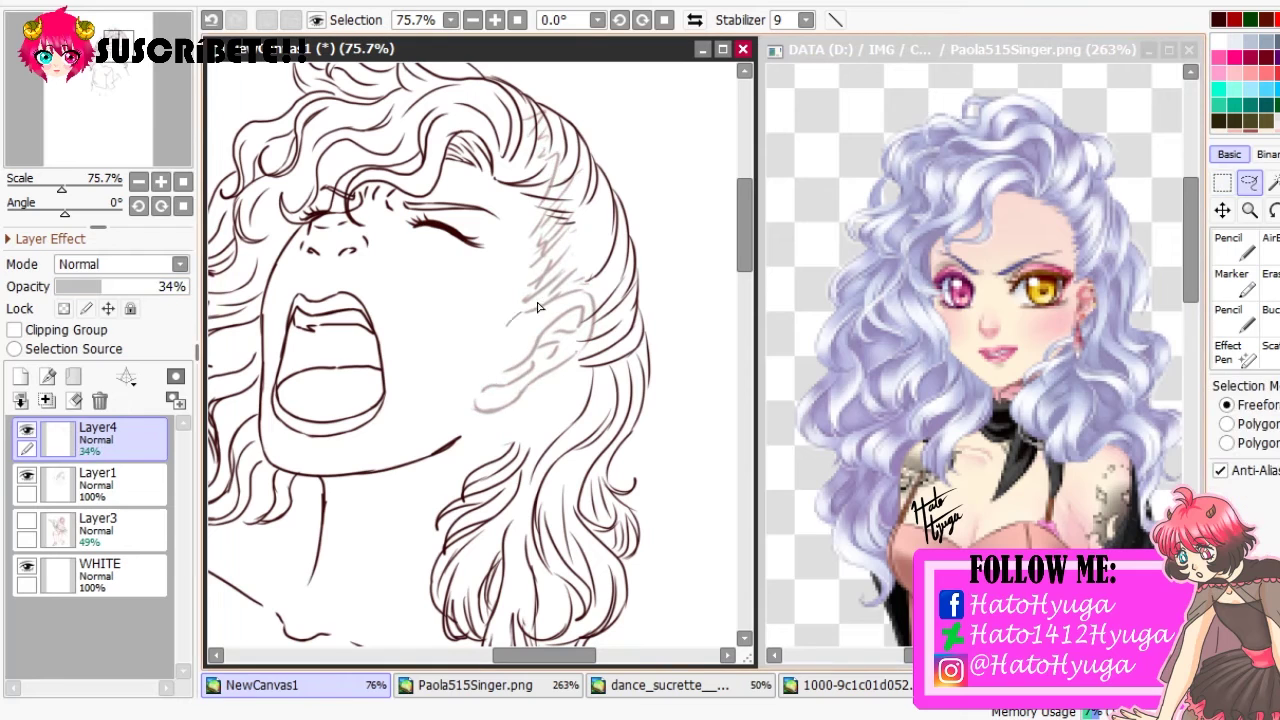
# Refine the placement of the faded ear and hairline with further selections and transforms
pyautogui.hotkey('ctrl', 't')
pyautogui.press('Return')
pyautogui.moveTo(571, 423)
pyautogui.mouseDown()
pyautogui.moveTo(635, 397)
pyautogui.moveTo(600, 362)
pyautogui.moveTo(515, 420)
pyautogui.moveTo(500, 380)
pyautogui.moveTo(455, 395)
pyautogui.moveTo(449, 430)
pyautogui.moveTo(520, 218)
pyautogui.moveTo(636, 344)
pyautogui.mouseUp()
pyautogui.hotkey('ctrl', 't')
pyautogui.press('Return')
pyautogui.hotkey('ctrl', 't')
pyautogui.scroll(3, 455, 398)
pyautogui.scroll(-3, 636, 344)
pyautogui.press('Return')
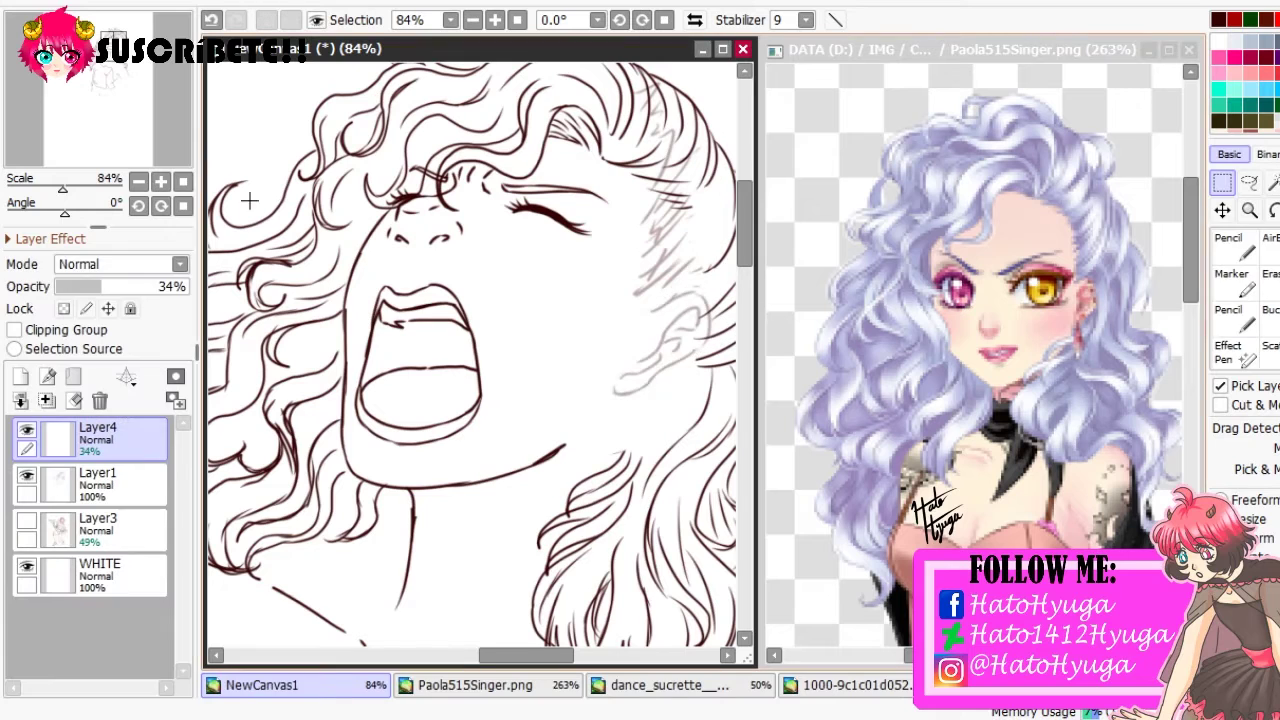
# Lower Layer4's opacity to 22% and add a new layer above it for inking
pyautogui.moveTo(140, 287); pyautogui.dragTo(122, 309)
pyautogui.click(26, 520)
pyautogui.click(26, 520)
pyautogui.press('n')
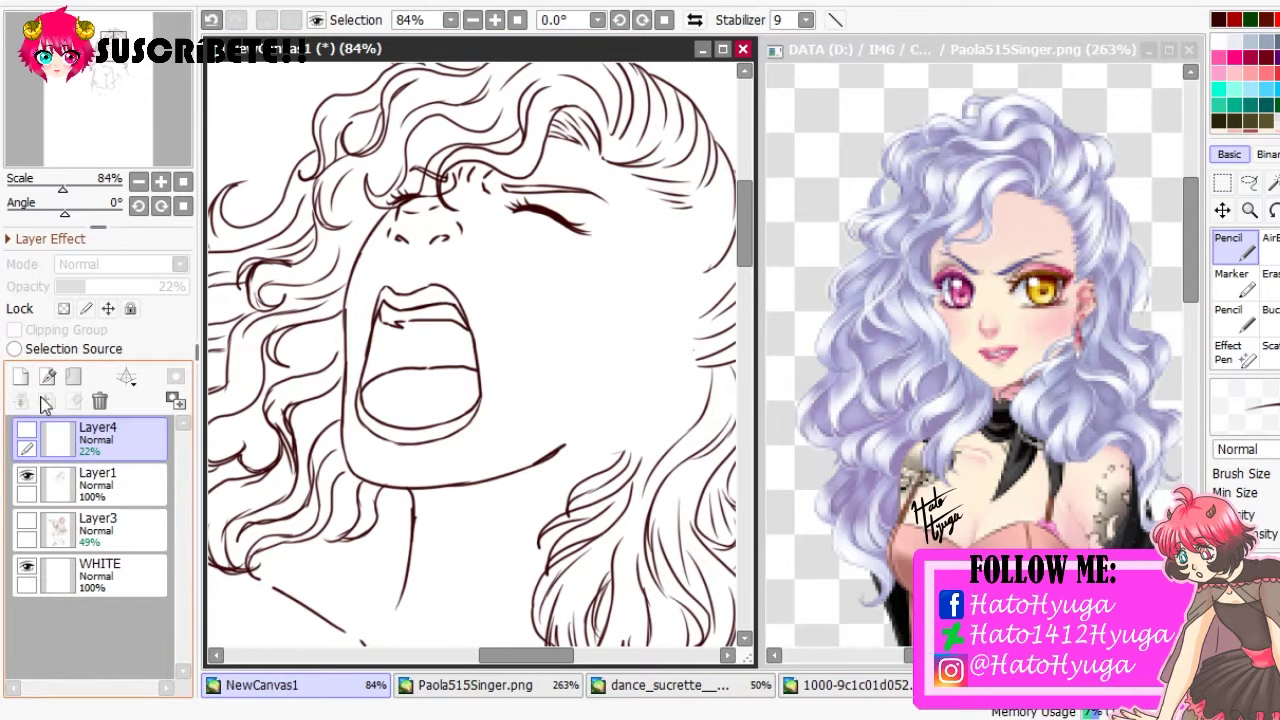
pyautogui.click(20, 376)
# Ink the ear's outer contour down to the lobe on Layer5, over the faded guide
pyautogui.scroll(2, 680, 480)
pyautogui.moveTo(594, 204)
pyautogui.mouseDown()
pyautogui.moveTo(628, 184)
pyautogui.moveTo(550, 338)
pyautogui.mouseUp()
pyautogui.scroll(1, 550, 338)
pyautogui.press('Delete')
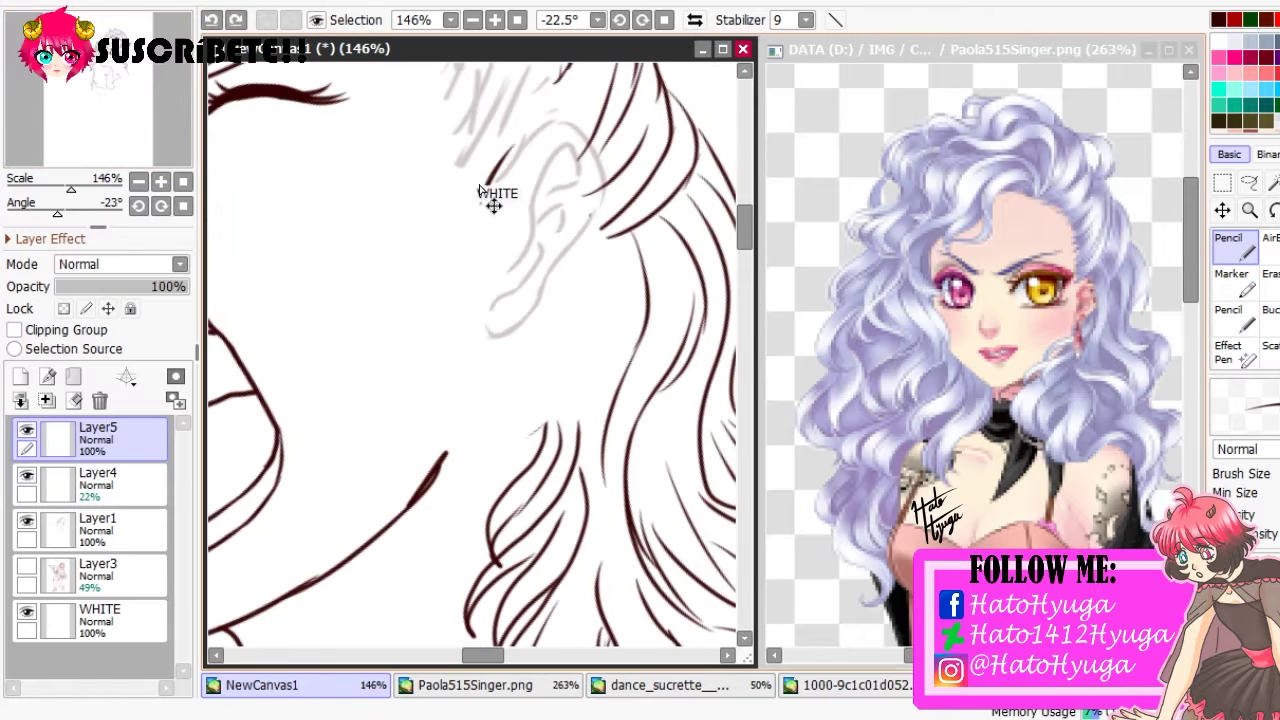
pyautogui.moveTo(486, 200)
pyautogui.mouseDown()
pyautogui.moveTo(506, 157)
pyautogui.moveTo(578, 133)
pyautogui.moveTo(555, 122)
pyautogui.moveTo(579, 198)
pyautogui.mouseUp()
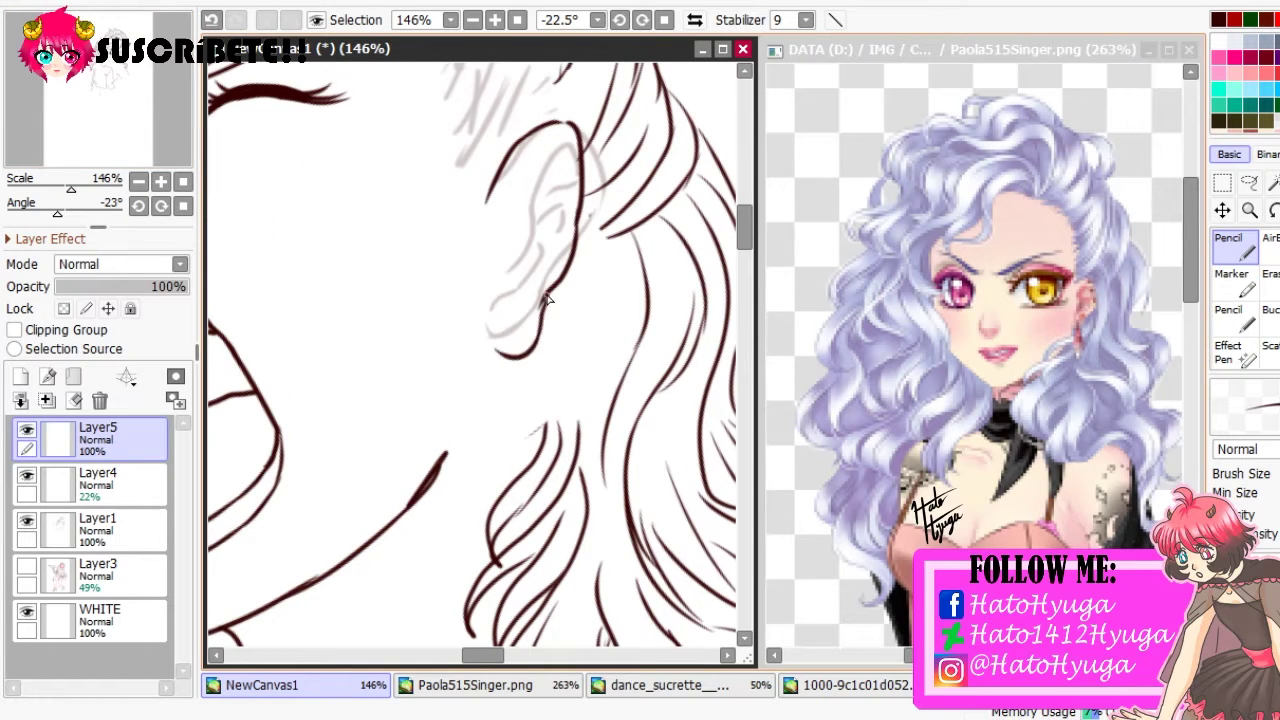
# Clean up the ear's upper curve and ink the inner ear folds
pyautogui.press('e')
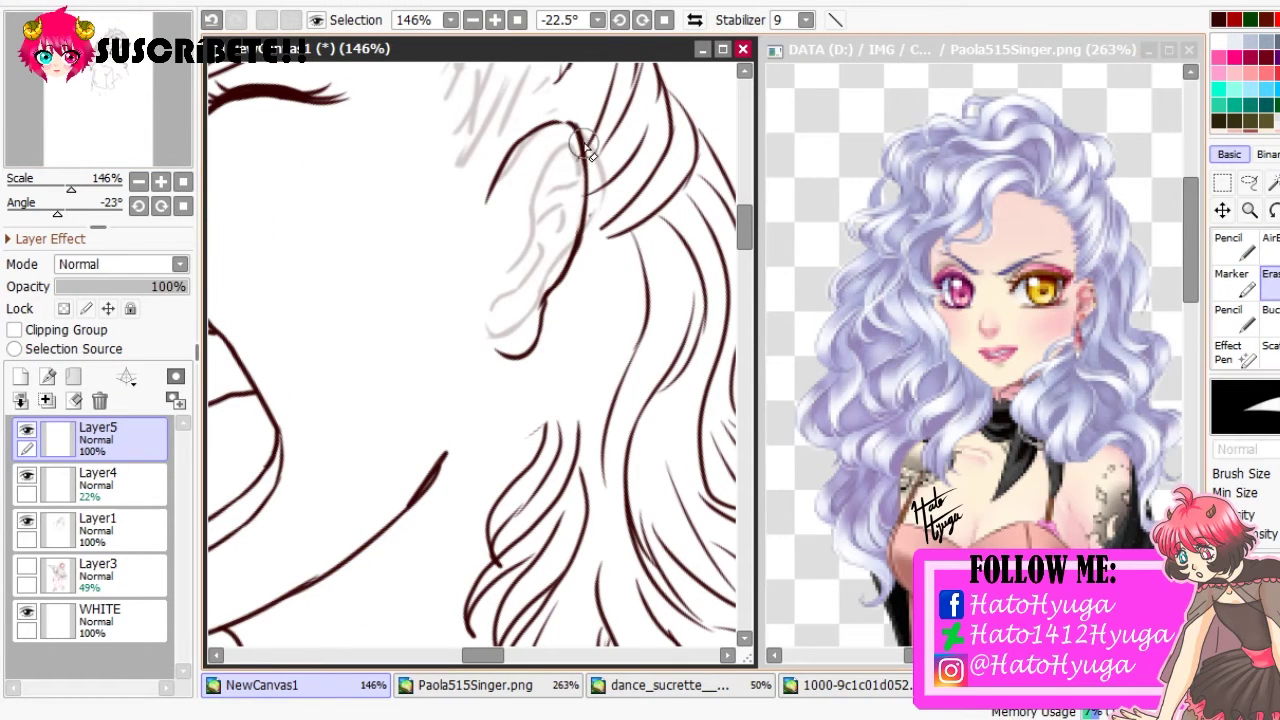
pyautogui.press('n')
pyautogui.hotkey('ctrl', 'z')
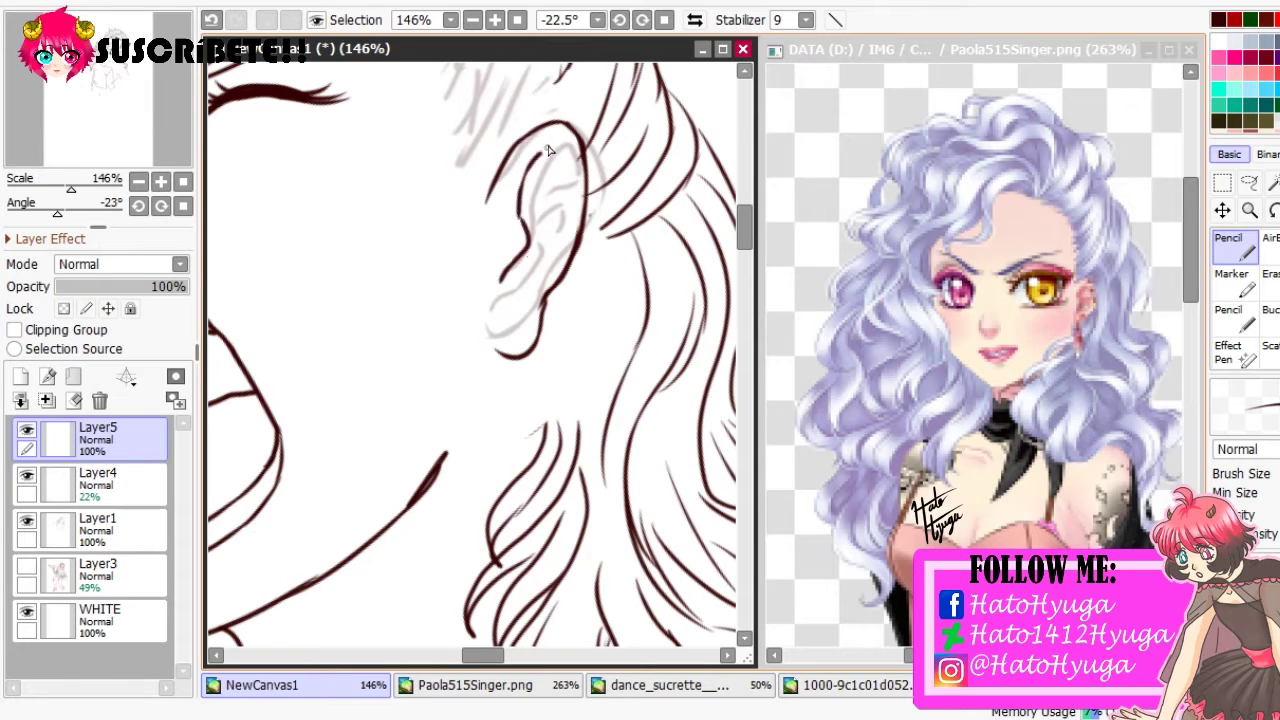
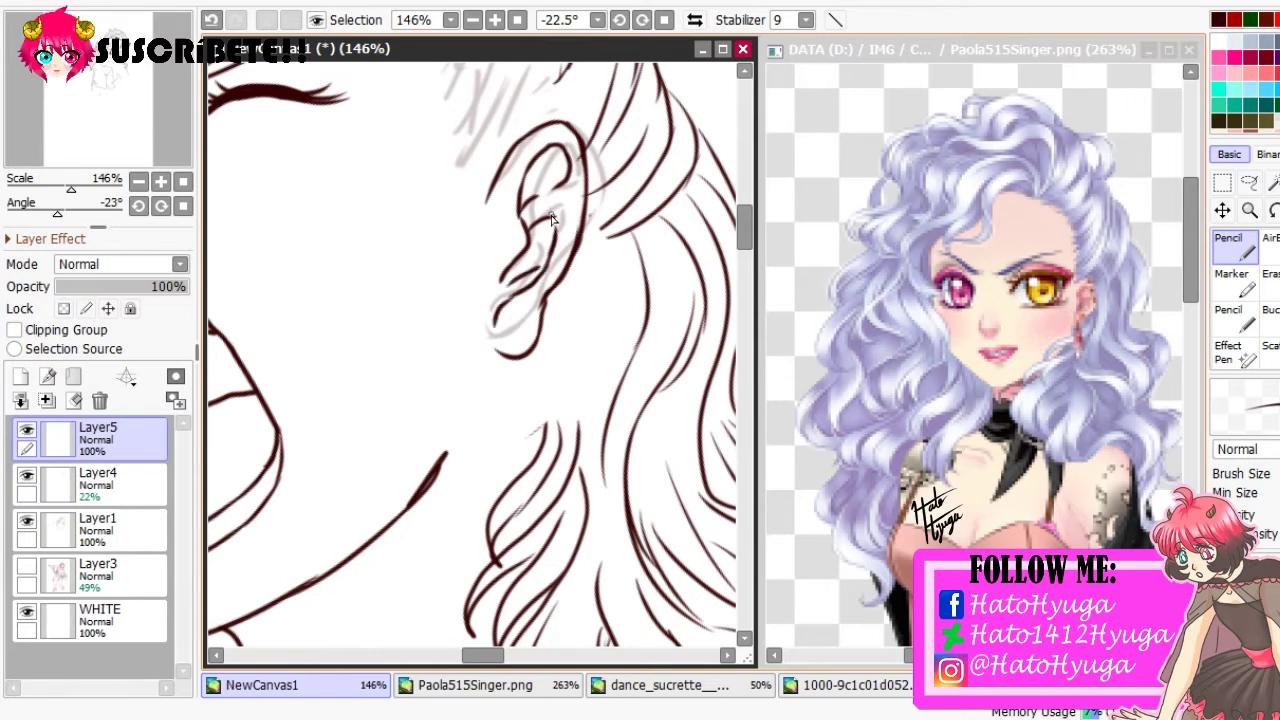
# Ink the short hatched hairline strokes from the temple down to the front of the ear
pyautogui.scroll(3, 490, 195)
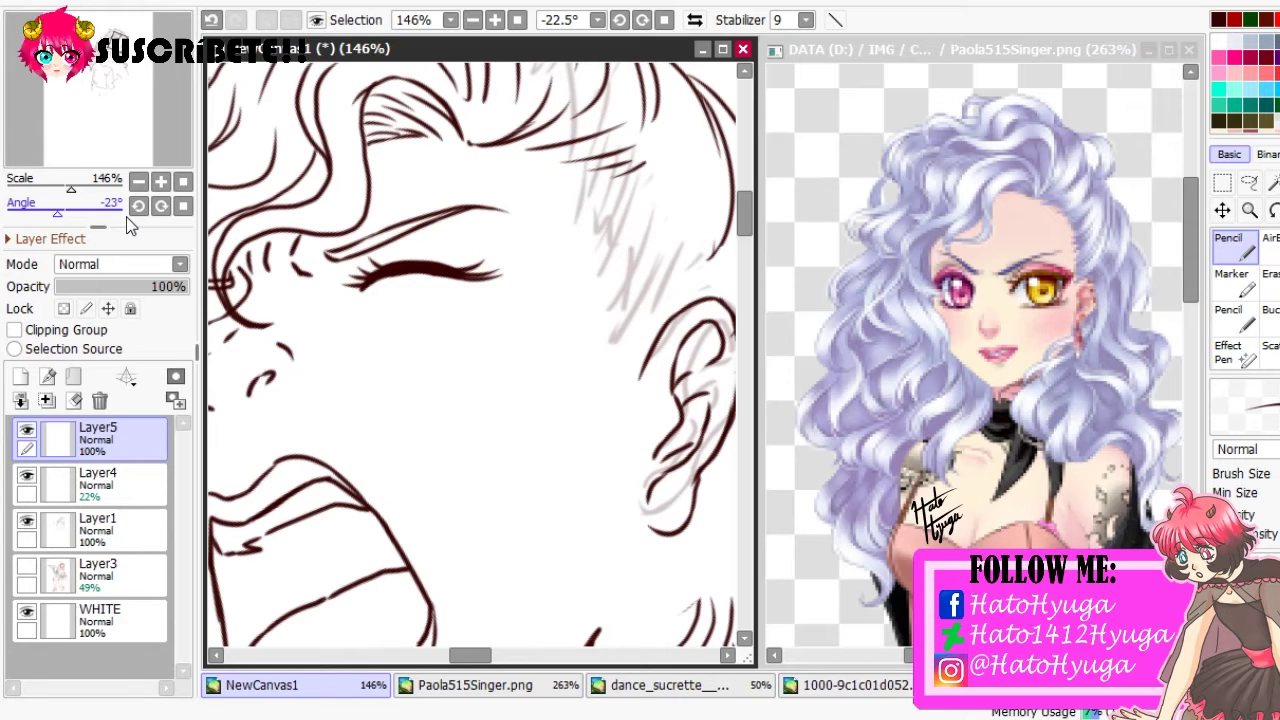
pyautogui.moveTo(652, 214); pyautogui.dragTo(610, 270)
pyautogui.moveTo(660, 242); pyautogui.dragTo(614, 300)
pyautogui.moveTo(664, 262); pyautogui.dragTo(606, 340)
pyautogui.moveTo(660, 300); pyautogui.dragTo(598, 366)
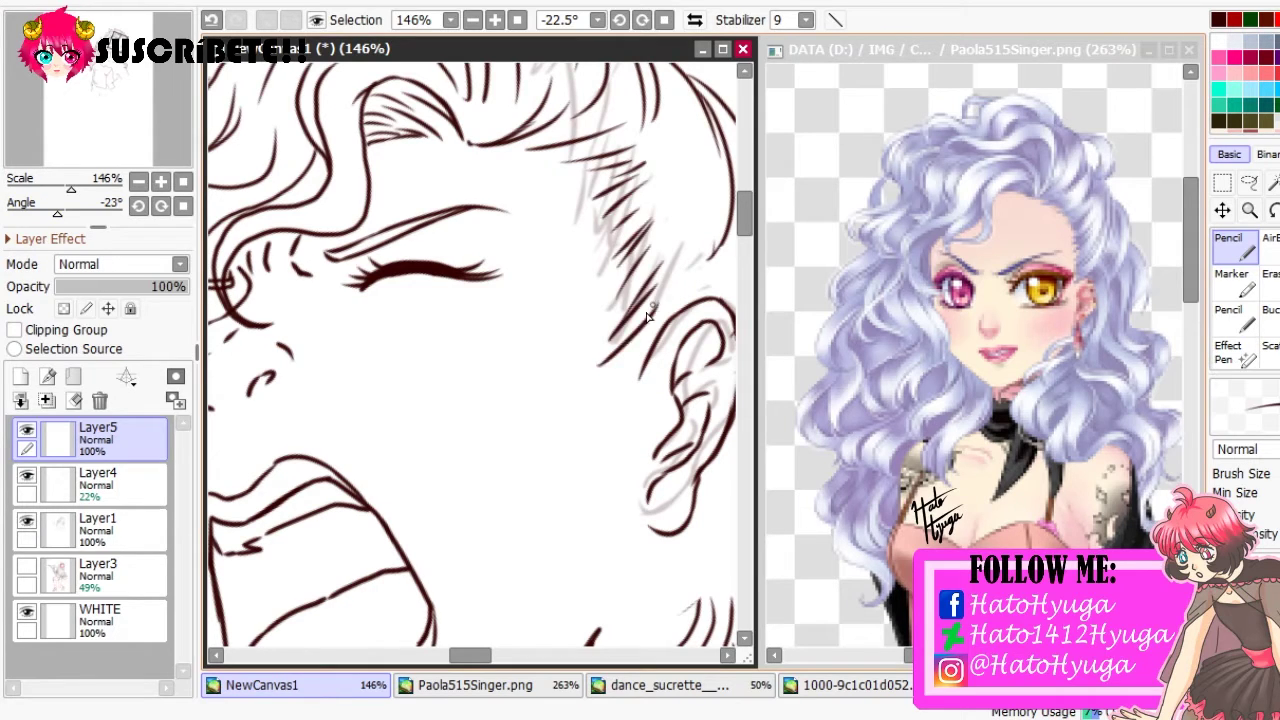
pyautogui.moveTo(662, 334); pyautogui.dragTo(600, 412)
# Ink the hair strands behind and below the ear and hide the Layer4 guide
pyautogui.moveTo(690, 127); pyautogui.dragTo(435, 62)
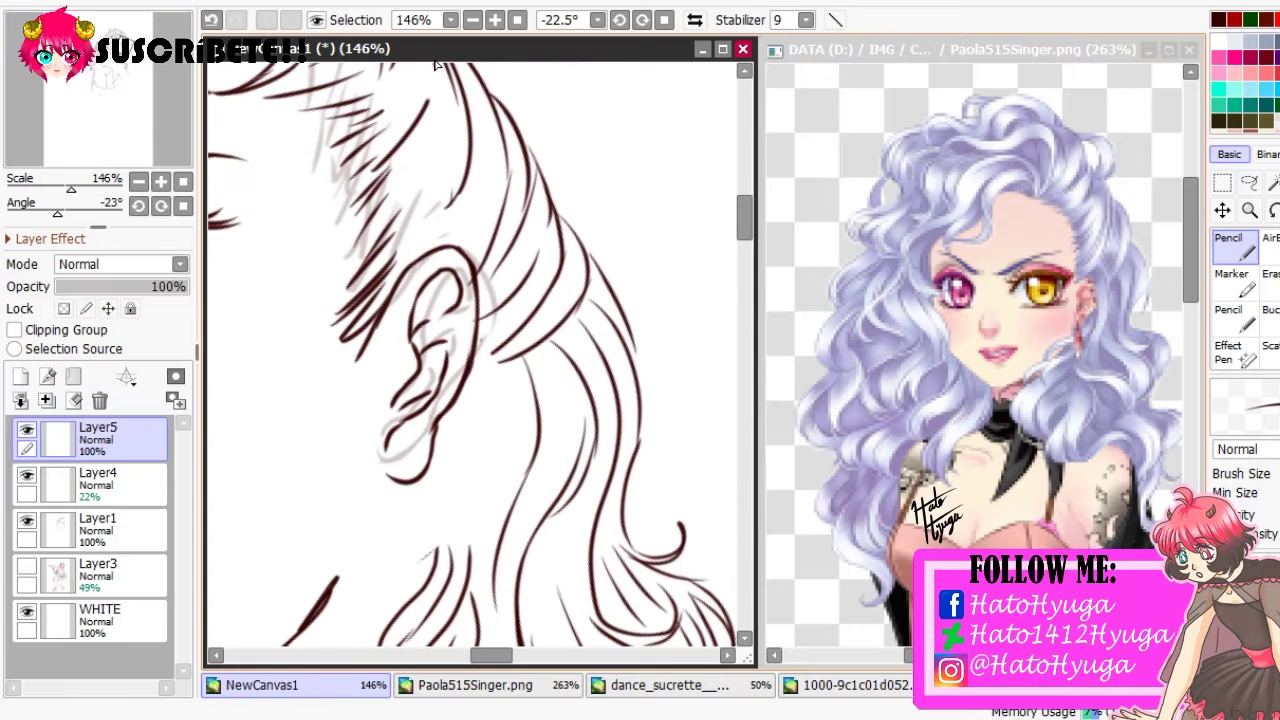
pyautogui.click(181, 206)
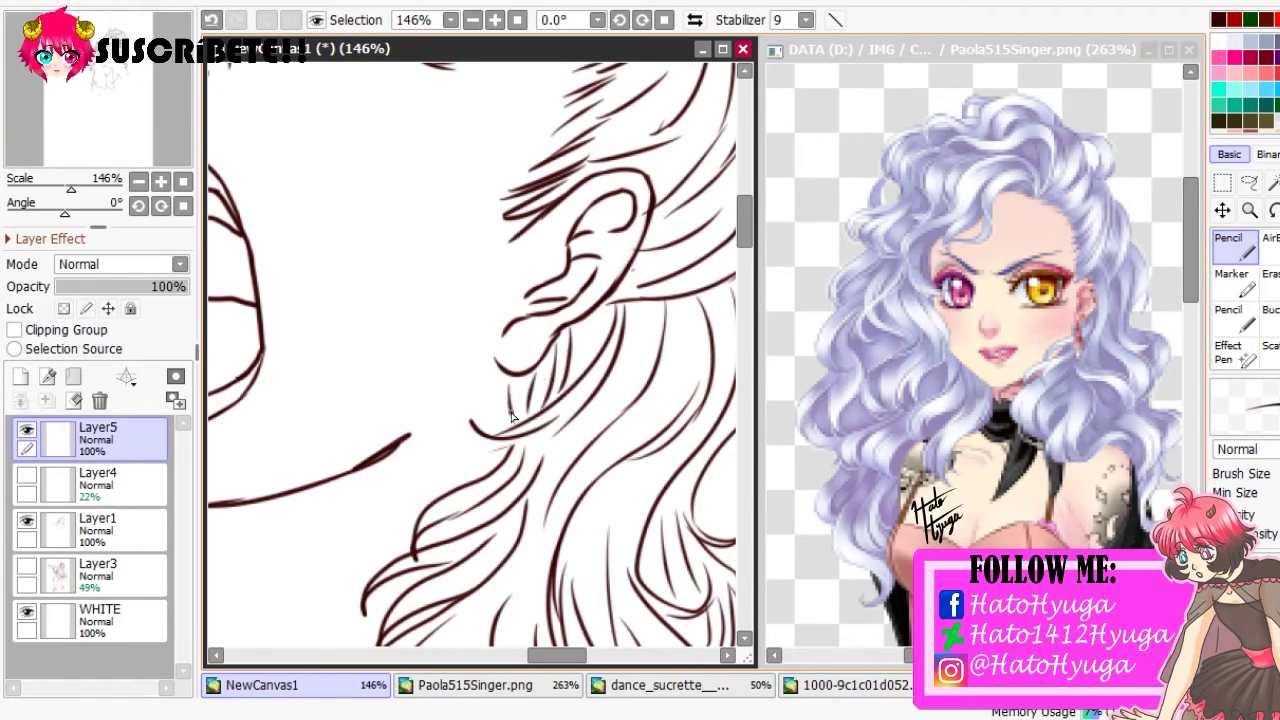
# Move Layer5 below Layer4 and merge it into Layer1
pyautogui.moveTo(71, 180); pyautogui.dragTo(52, 178)
pyautogui.moveTo(60, 438); pyautogui.dragTo(60, 500)
pyautogui.click(46, 400)
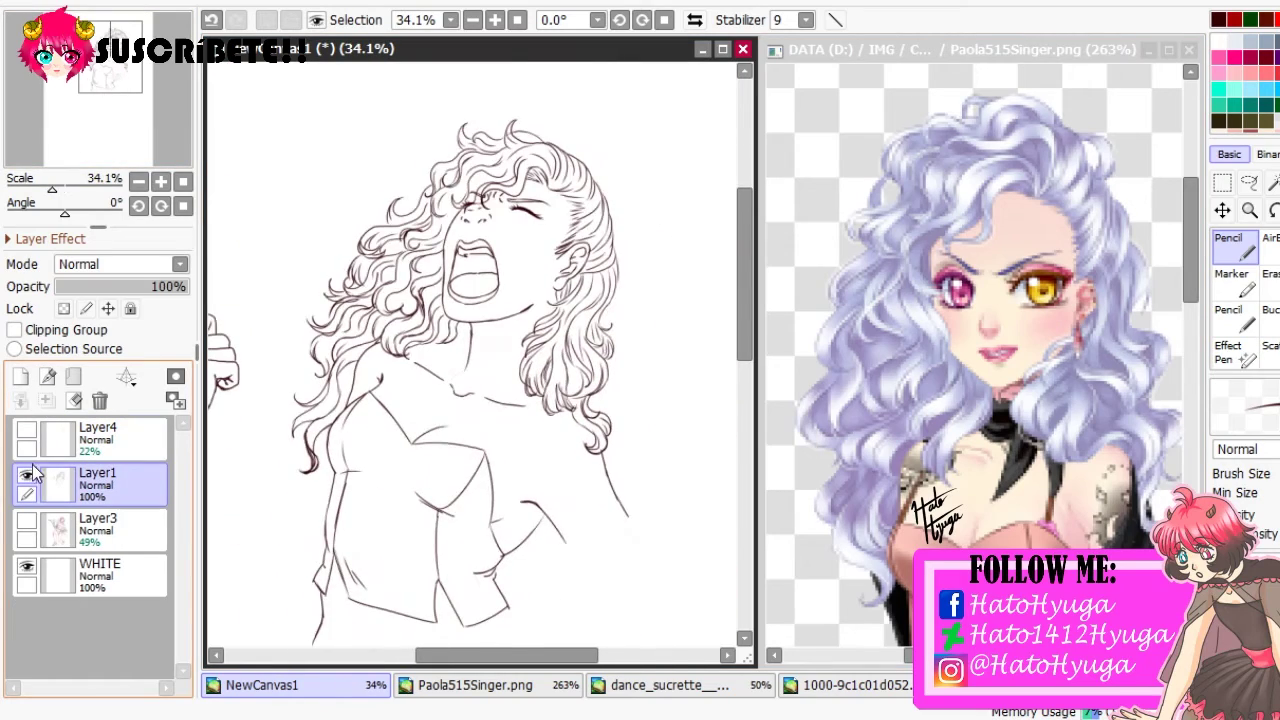
# Rework the lower back line beneath the garment's back flap, undoing the misplaced stroke and erasing stray lines
pyautogui.moveTo(52, 188); pyautogui.dragTo(67, 188)
pyautogui.click(108, 45)
pyautogui.click(104, 72)
pyautogui.click(100, 90)
pyautogui.click(97, 84)
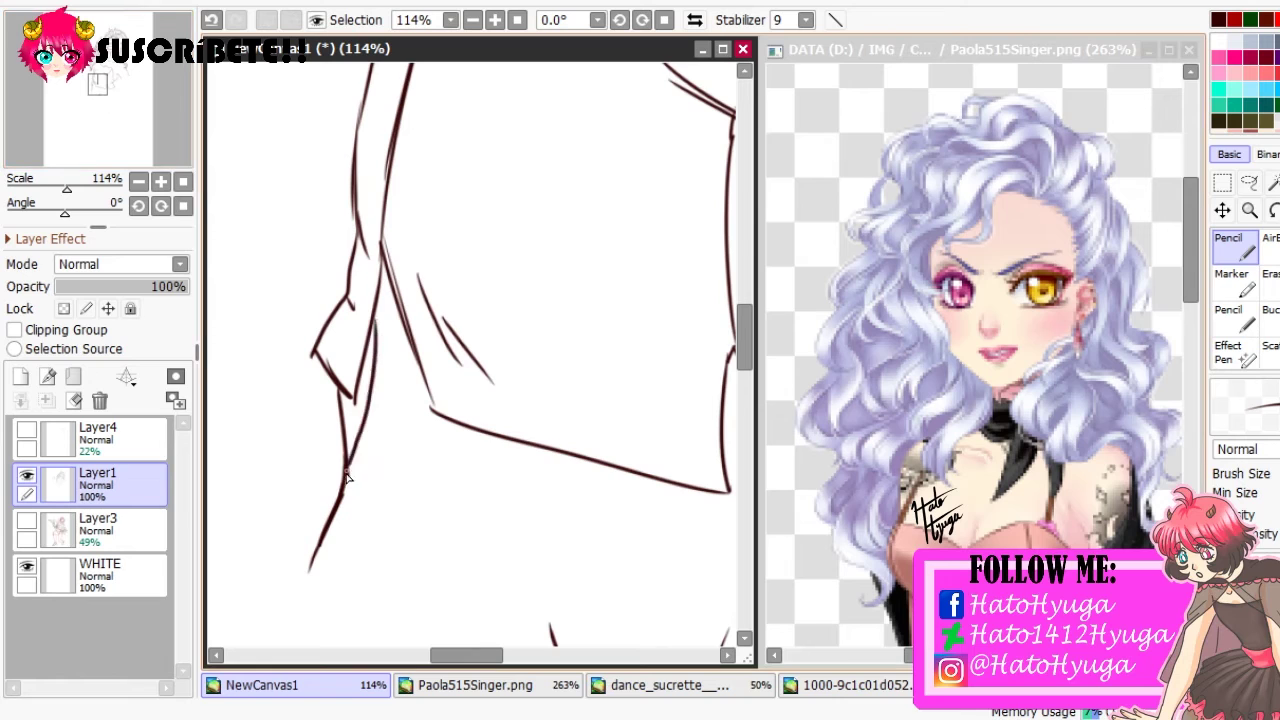
pyautogui.moveTo(347, 474)
pyautogui.mouseDown()
pyautogui.moveTo(374, 376)
pyautogui.moveTo(342, 496)
pyautogui.mouseUp()
pyautogui.hotkey('ctrl', 'z')
pyautogui.press('e')
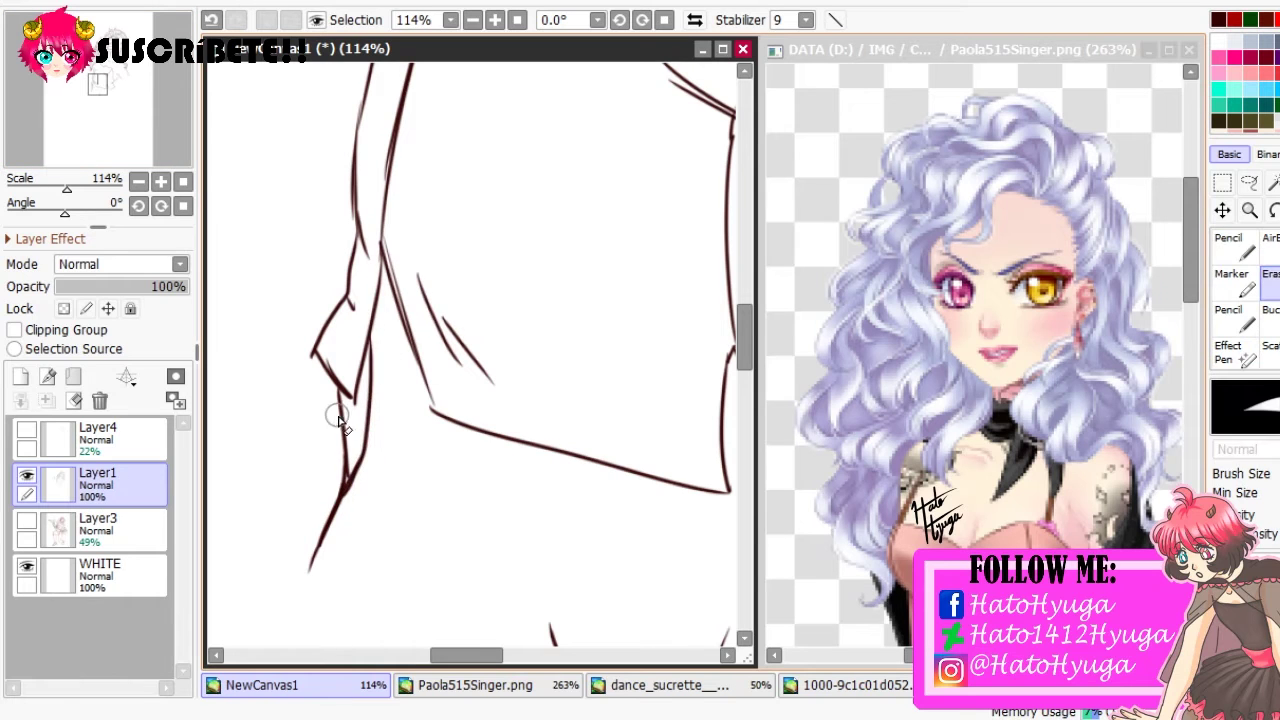
# Show the Layer3 sketch at 31% opacity and make Layer4 the active, visible layer at 100% opacity
pyautogui.moveTo(67, 188); pyautogui.dragTo(56, 188)
pyautogui.click(26, 520)
pyautogui.press('n')
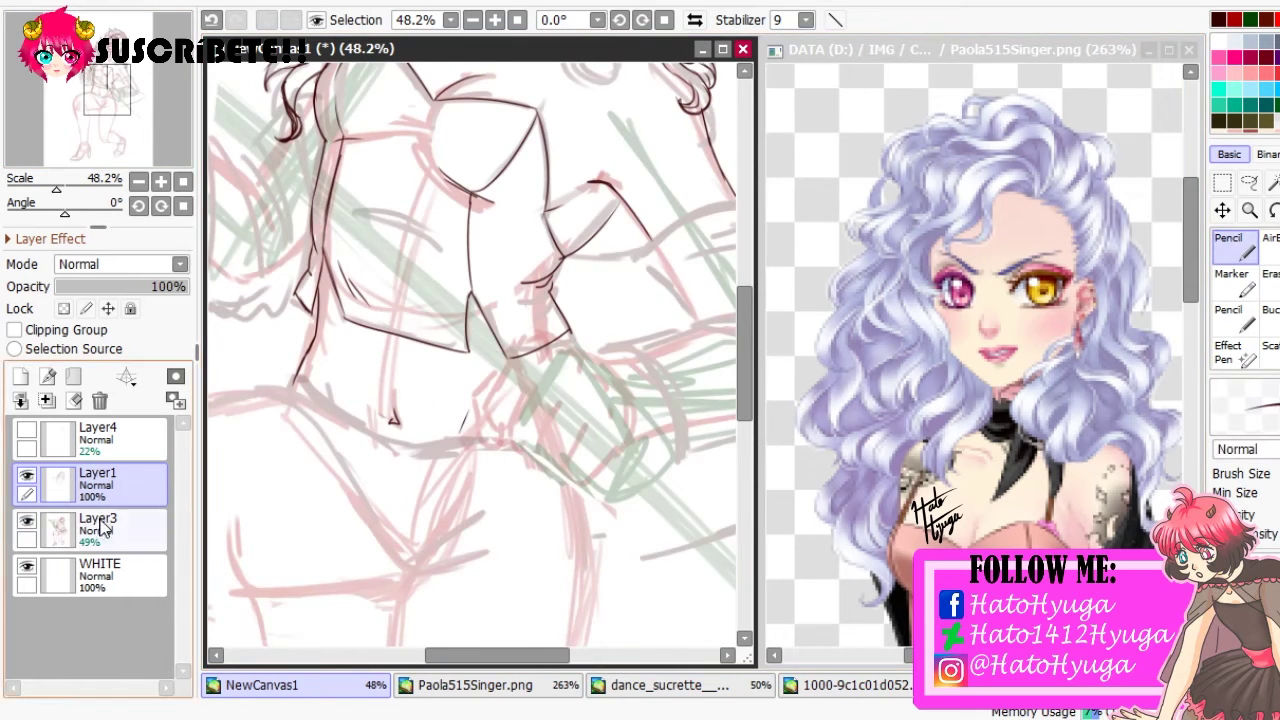
pyautogui.click(26, 432)
pyautogui.click(97, 440)
pyautogui.click(175, 286)
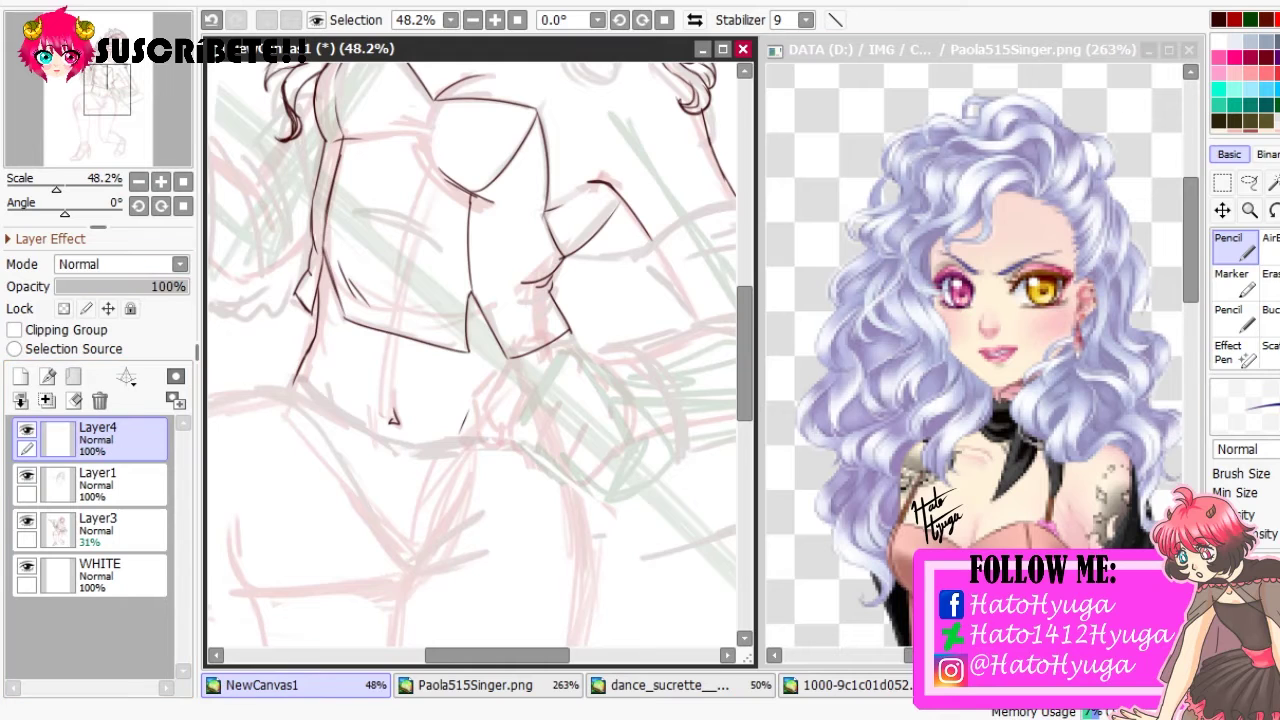
# Ink the outlines of the first two curled fingers of the fist at the waist in dark blue on Layer4
pyautogui.scroll(7, 428, 187)
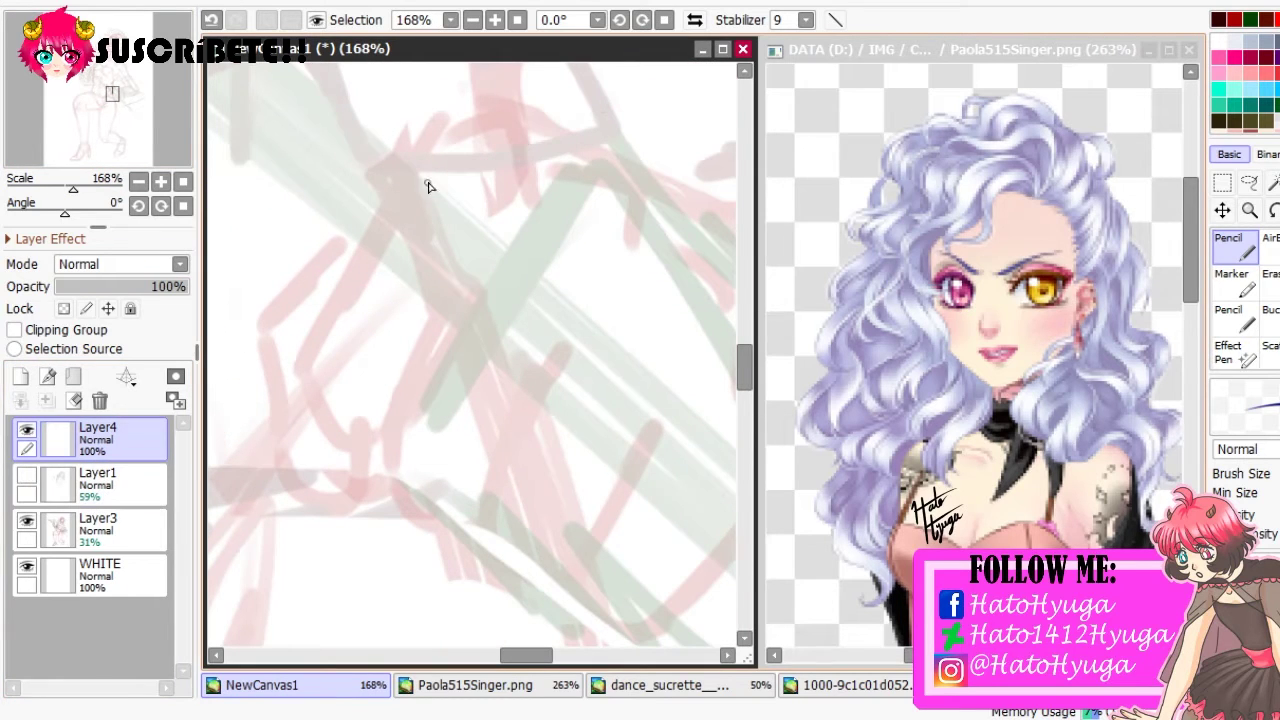
pyautogui.moveTo(417, 157)
pyautogui.mouseDown()
pyautogui.moveTo(467, 107)
pyautogui.moveTo(337, 300)
pyautogui.mouseUp()
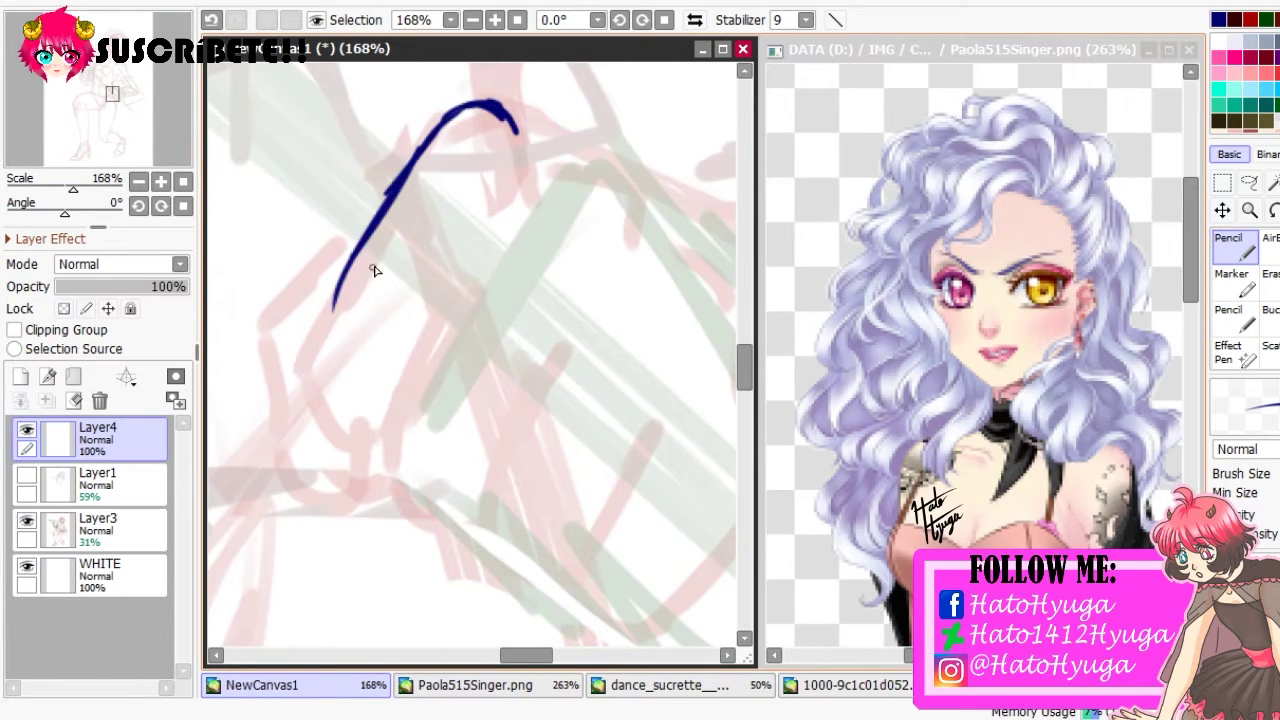
pyautogui.hotkey('ctrl', 'z')
pyautogui.moveTo(440, 128)
pyautogui.mouseDown()
pyautogui.moveTo(426, 186)
pyautogui.moveTo(314, 400)
pyautogui.moveTo(378, 441)
pyautogui.mouseUp()
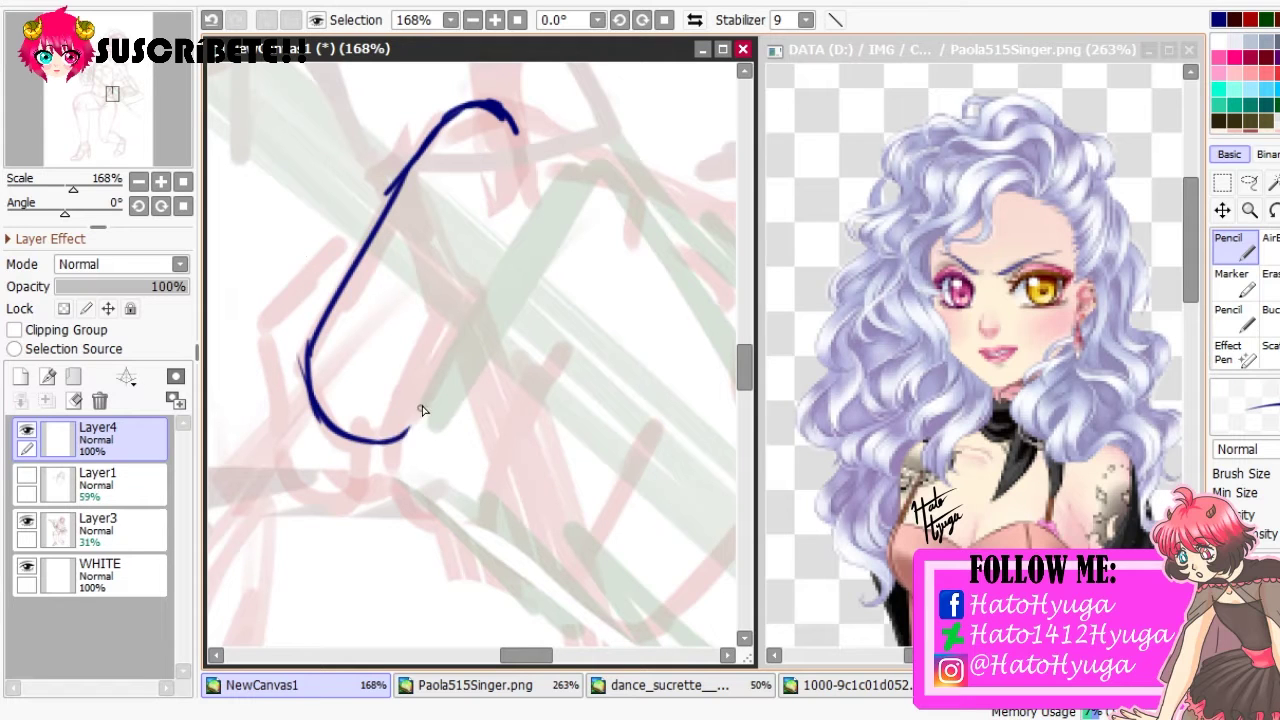
pyautogui.hotkey('ctrl', 'z')
pyautogui.moveTo(488, 220)
pyautogui.mouseDown()
pyautogui.moveTo(426, 384)
pyautogui.moveTo(480, 262)
pyautogui.moveTo(408, 407)
pyautogui.moveTo(446, 528)
pyautogui.mouseUp()
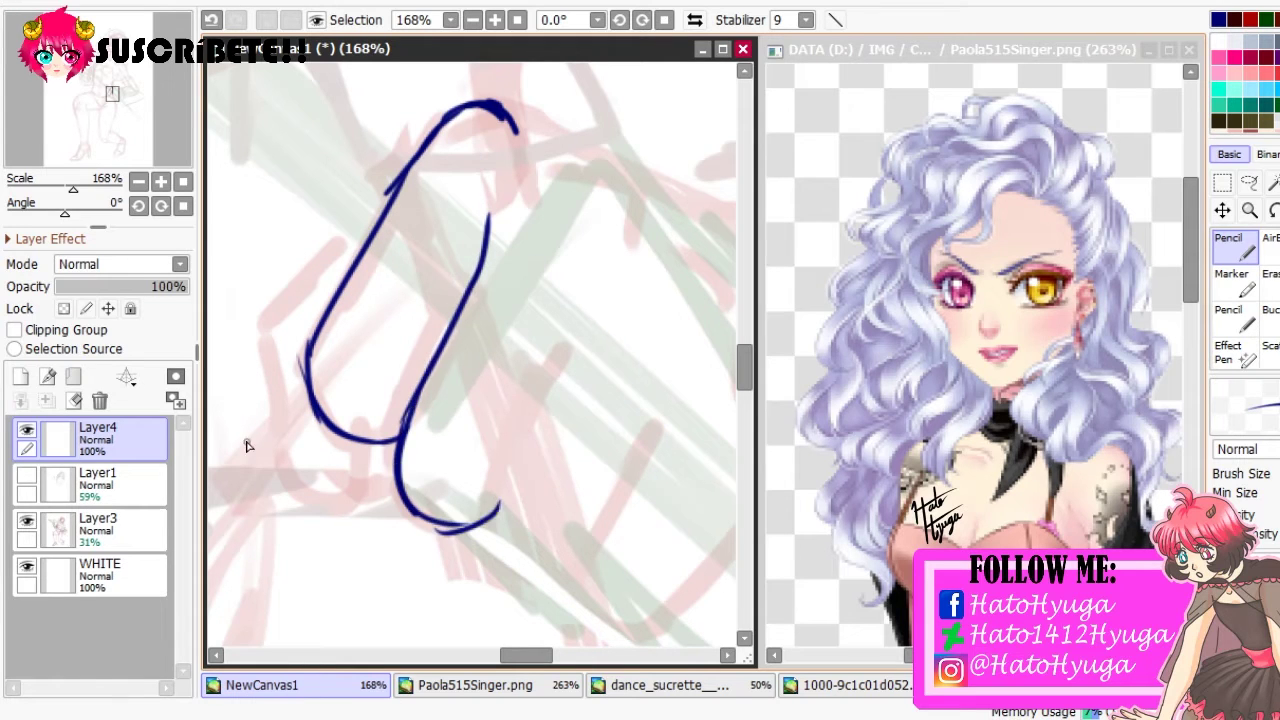
# Ink the two remaining curled fingers of the waist-level fist, following the sketch
pyautogui.moveTo(248, 446); pyautogui.dragTo(138, 411)
pyautogui.scroll(-3, 460, 380)
pyautogui.scroll(2, 460, 380)
pyautogui.moveTo(472, 340); pyautogui.dragTo(438, 425)
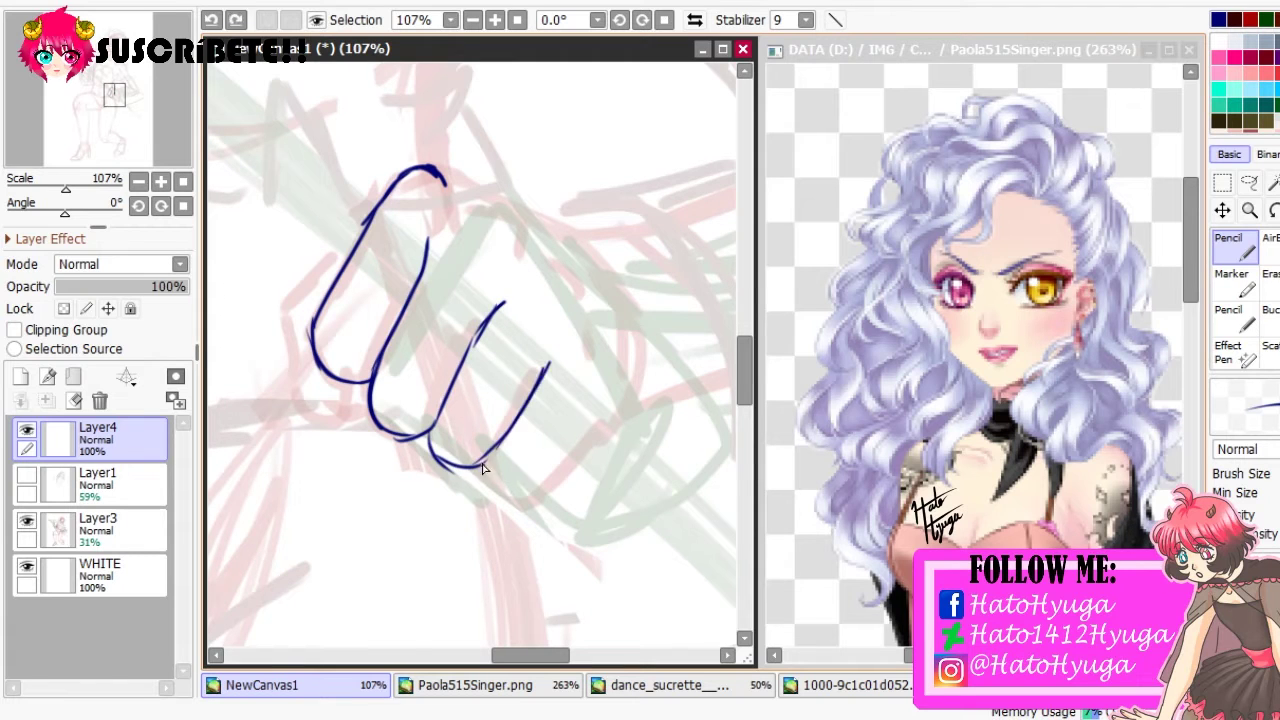
pyautogui.moveTo(482, 468)
pyautogui.mouseDown()
pyautogui.moveTo(540, 473)
pyautogui.moveTo(560, 461)
pyautogui.moveTo(615, 382)
pyautogui.mouseUp()
# Ink the back of the hand, the wrist lines, the thumb and the first knuckle creases of the fist
pyautogui.press('h')
pyautogui.moveTo(515, 165); pyautogui.dragTo(380, 211)
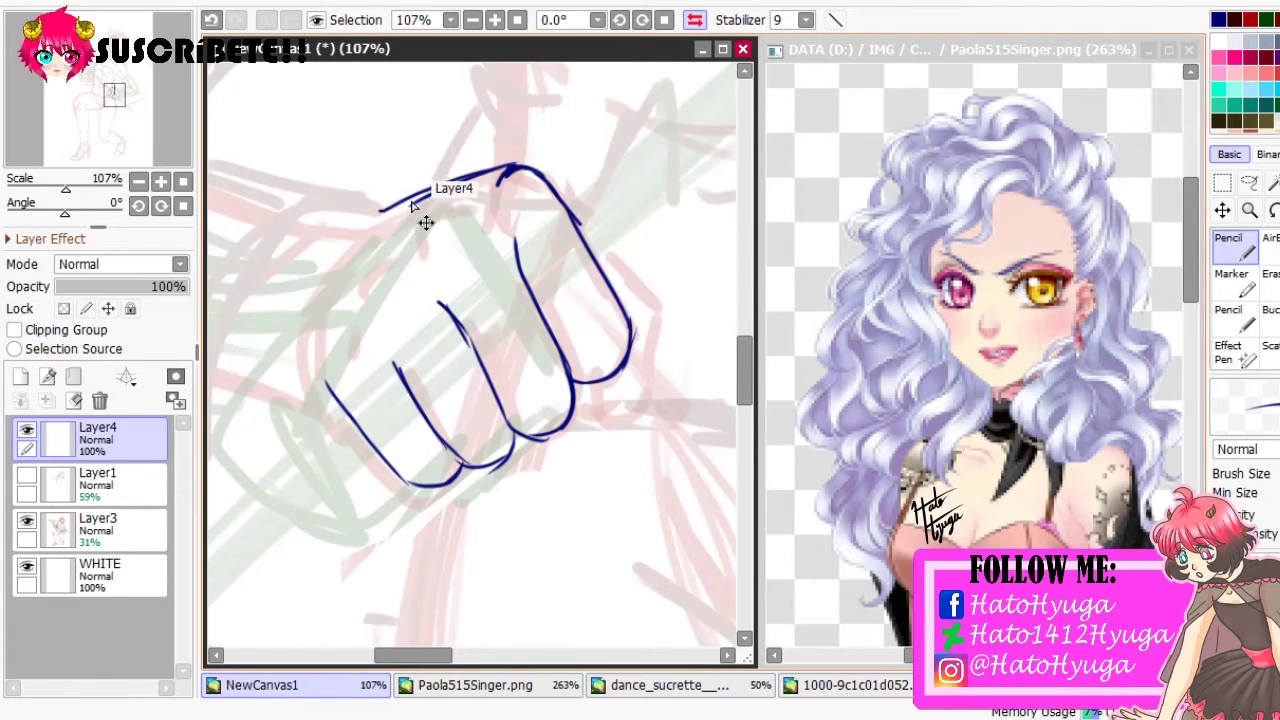
pyautogui.hotkey('ctrl', 'z')
pyautogui.press('h')
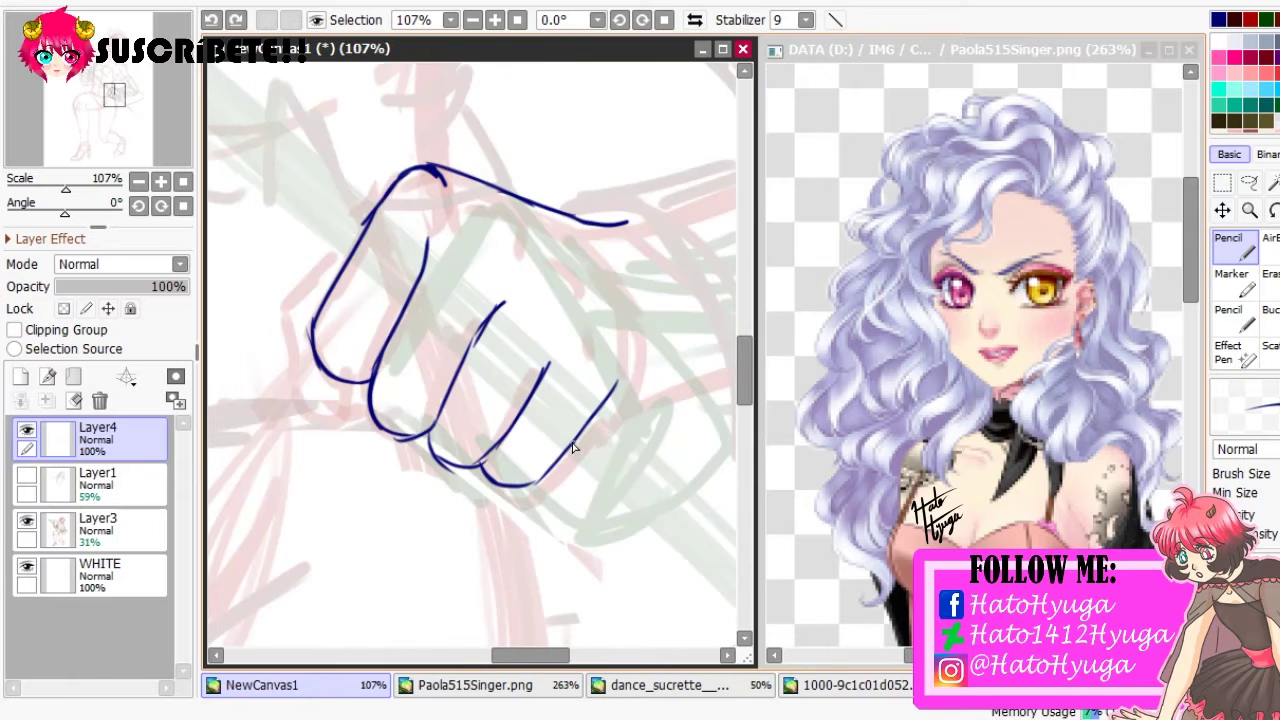
pyautogui.press('e')
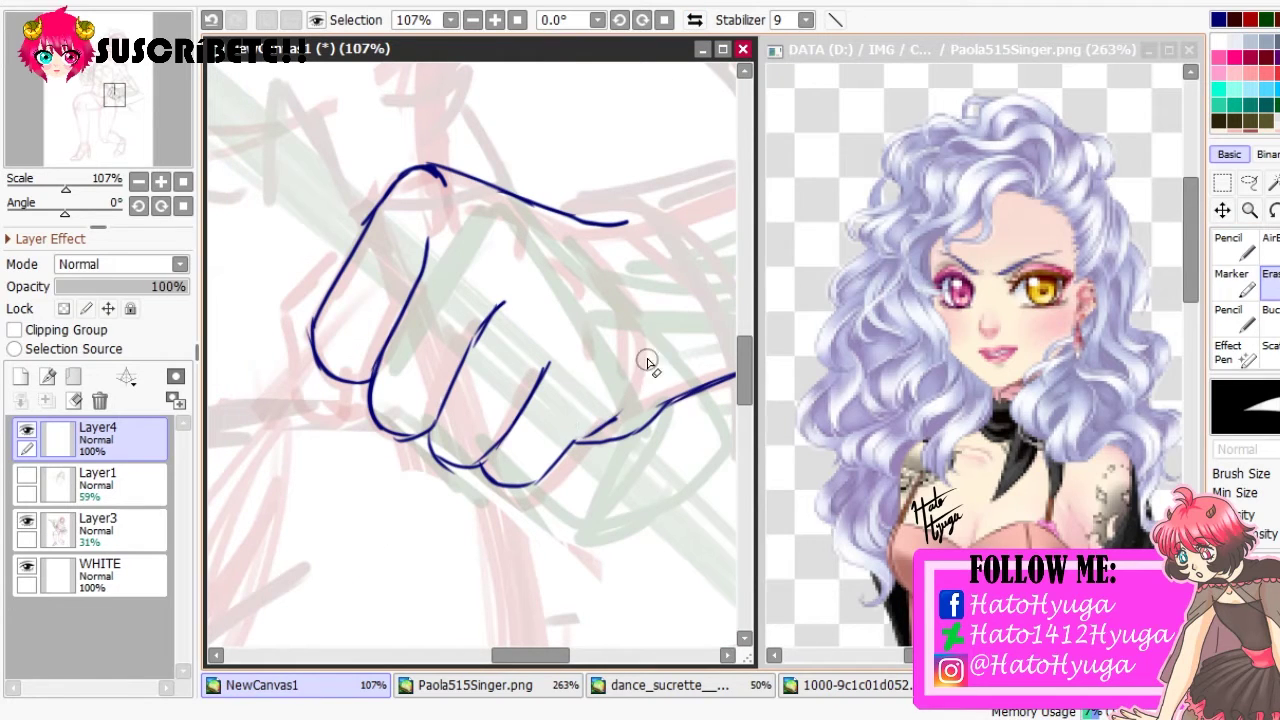
pyautogui.press('n')
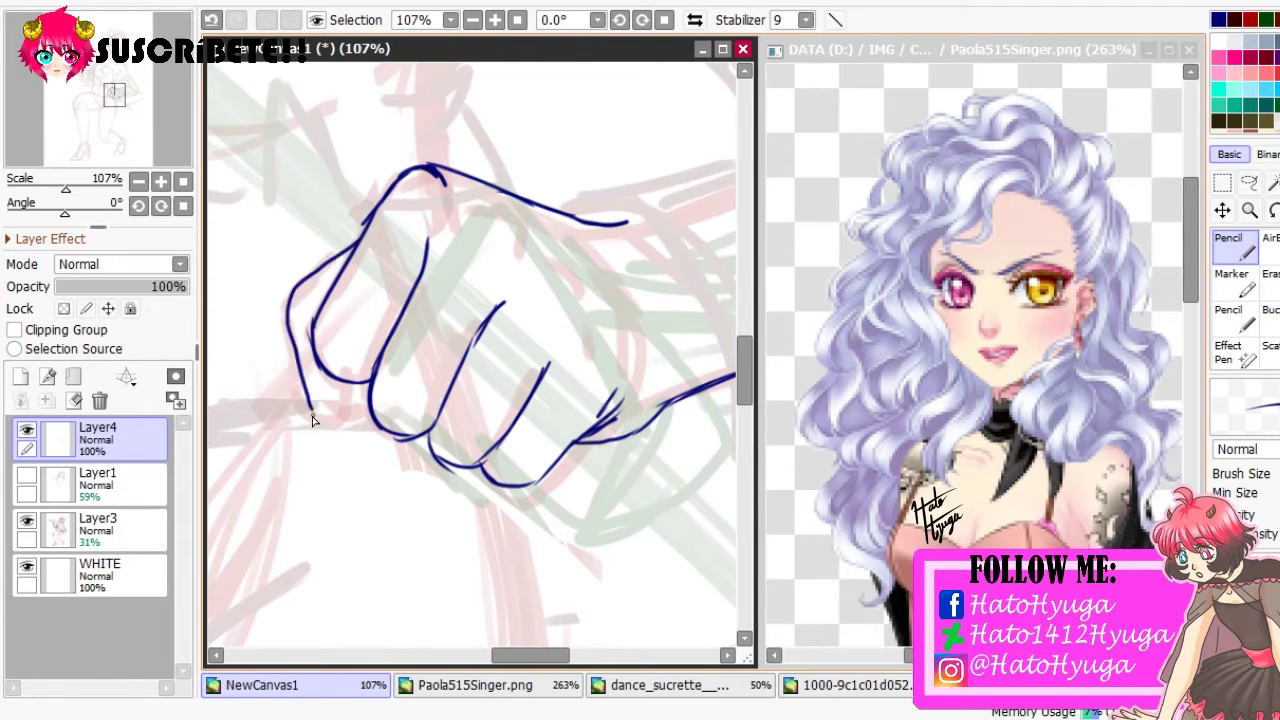
pyautogui.scroll(1, 506, 219)
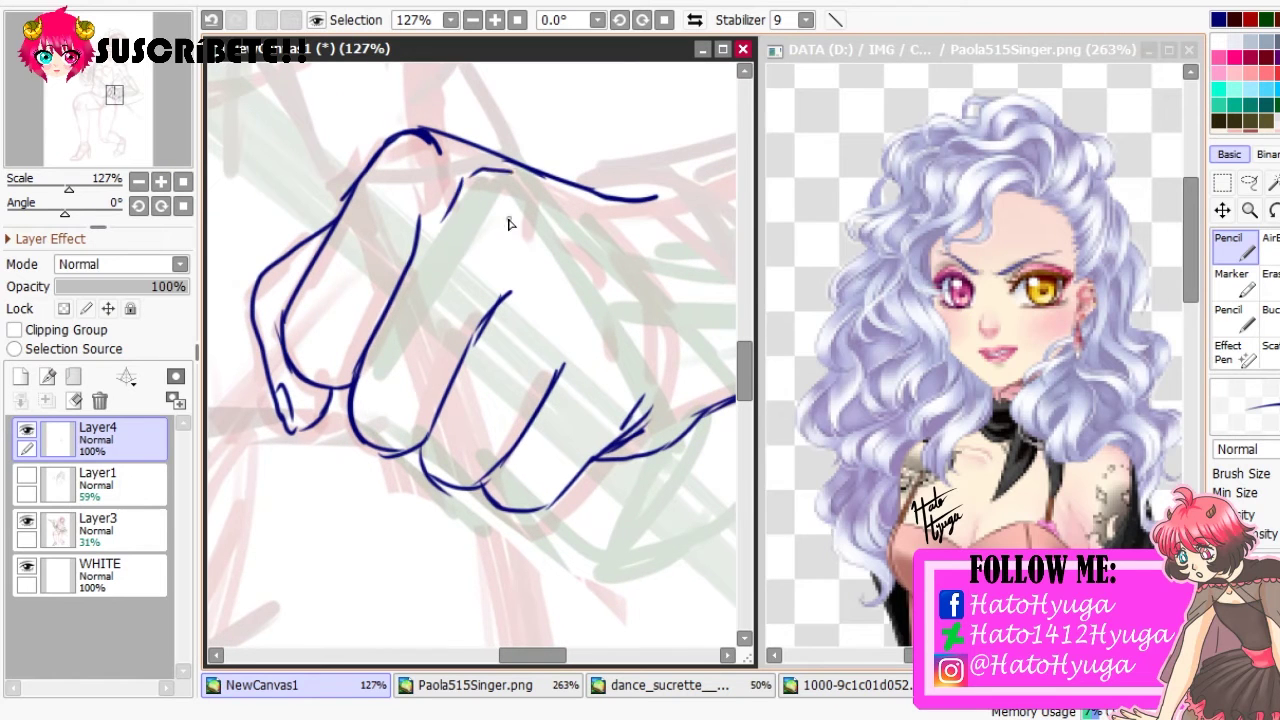
# Refit the inked fist over the sketch with free transforms
pyautogui.scroll(-8, 650, 336)
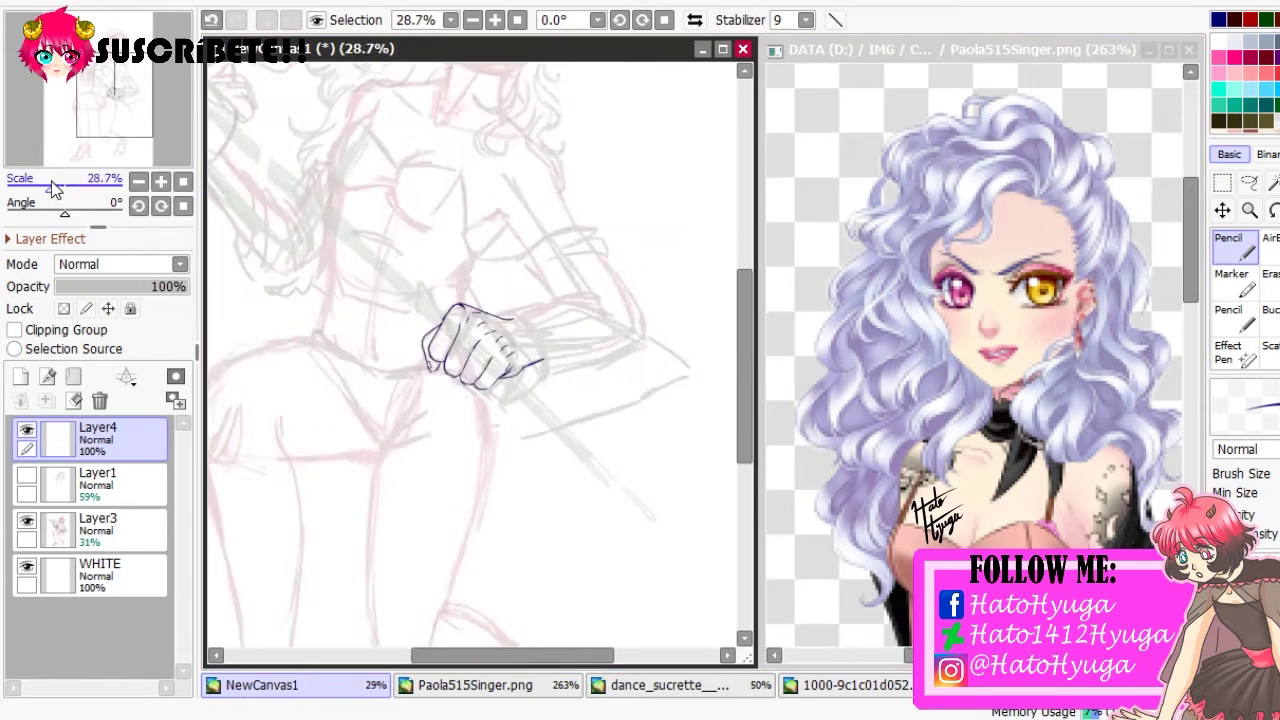
pyautogui.scroll(2, 650, 336)
pyautogui.hotkey('ctrl', 't')
pyautogui.press('Return')
pyautogui.moveTo(490, 332); pyautogui.dragTo(435, 335)
pyautogui.hotkey('ctrl', 't')
pyautogui.press('Return')
pyautogui.moveTo(120, 98); pyautogui.dragTo(118, 85)
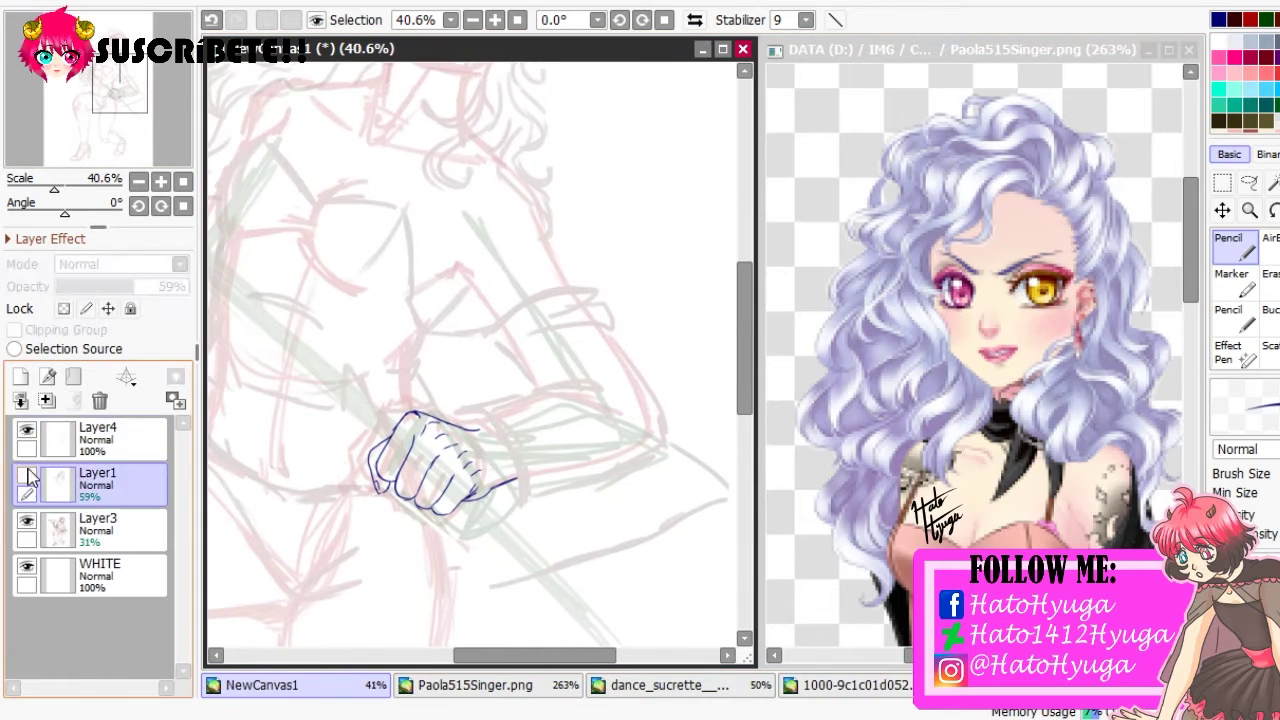
# Show Layer1 again, reactivate Layer4 and start inking the rolled sleeve on the bent arm above the fist
pyautogui.click(97, 480)
pyautogui.click(26, 475)
pyautogui.click(97, 438)
pyautogui.scroll(3, 503, 314)
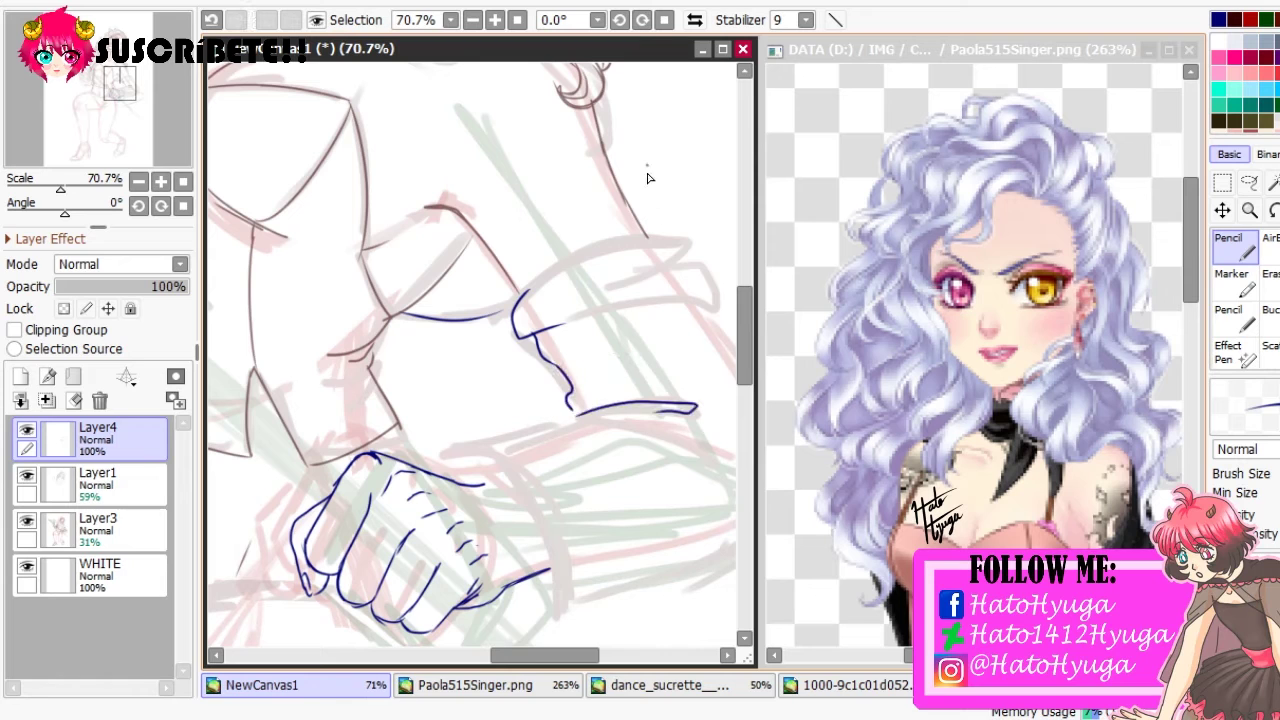
# Ink the folded band of the rolled sleeve on the bent arm and the cuff around its wrist
pyautogui.press('h')
pyautogui.press('Delete')
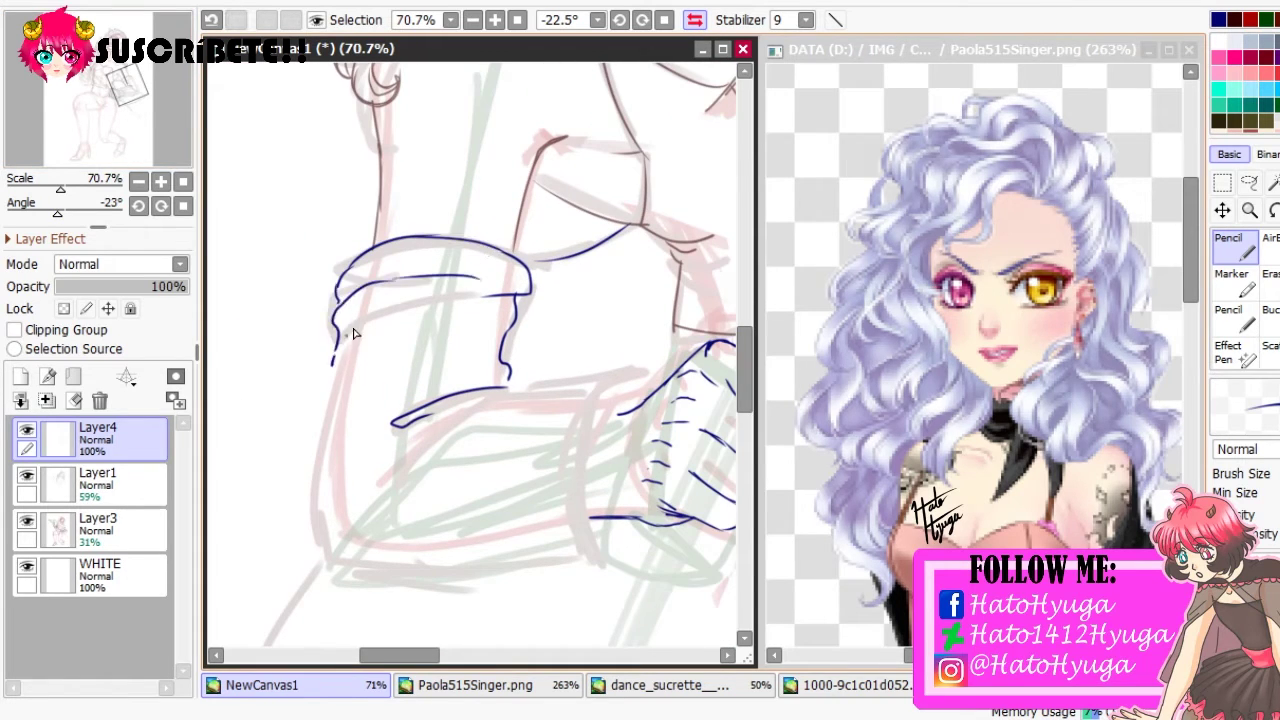
pyautogui.moveTo(353, 333)
pyautogui.mouseDown()
pyautogui.moveTo(511, 549)
pyautogui.moveTo(457, 351)
pyautogui.moveTo(617, 393)
pyautogui.moveTo(447, 438)
pyautogui.mouseUp()
pyautogui.press('h')
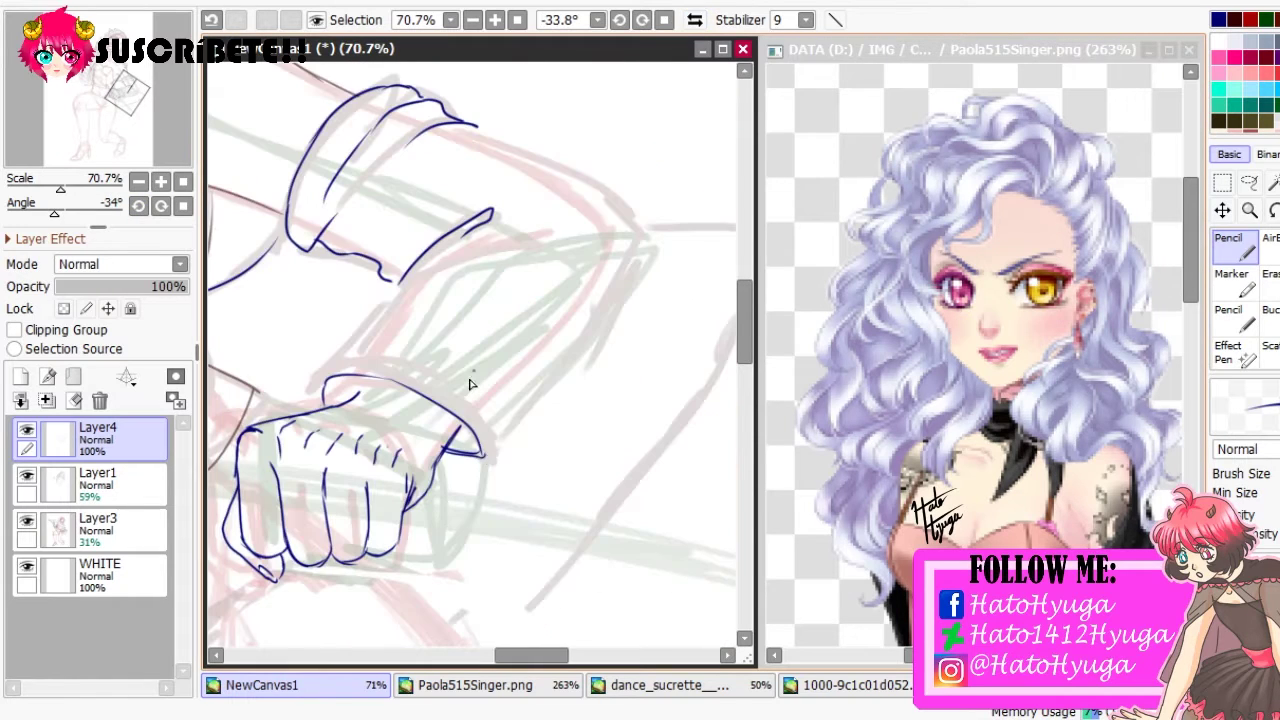
# Ink the bent arm's forearm edges and wavy outer sleeve contour around the elbow, redoing the misplaced stroke
pyautogui.press('h')
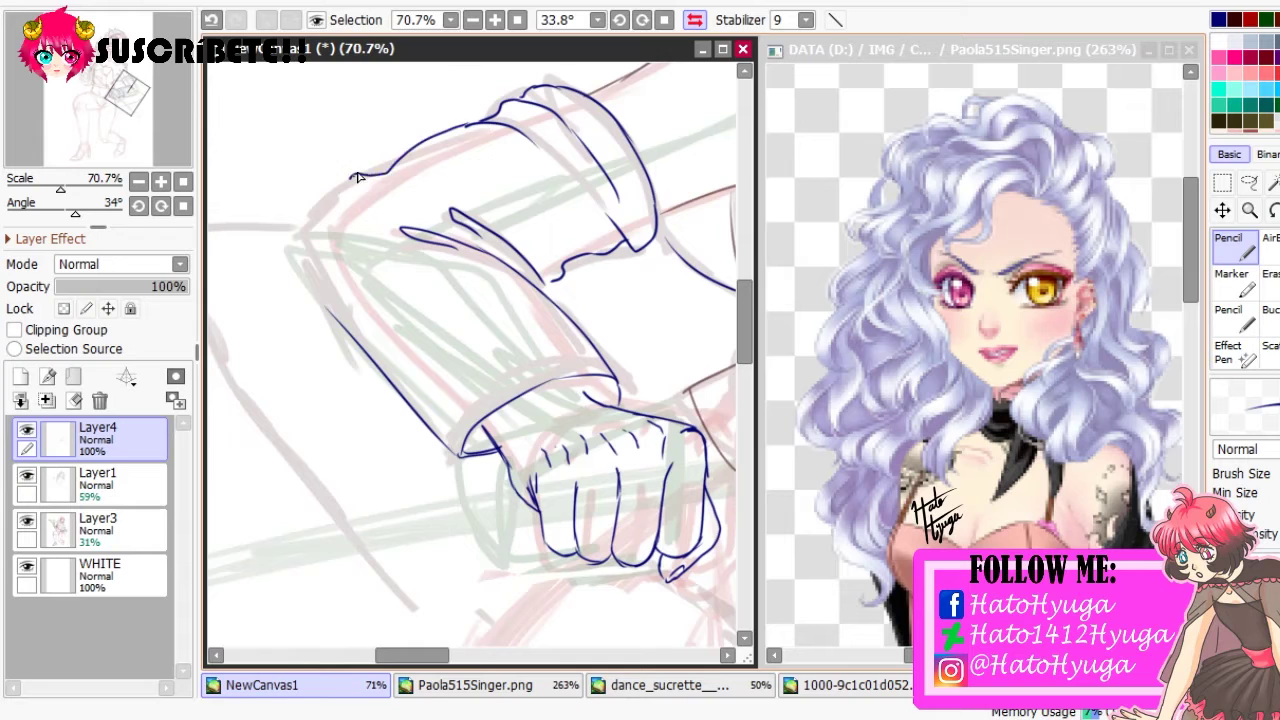
pyautogui.hotkey('ctrl', 'z')
pyautogui.moveTo(465, 128); pyautogui.dragTo(353, 183)
pyautogui.click(690, 28)
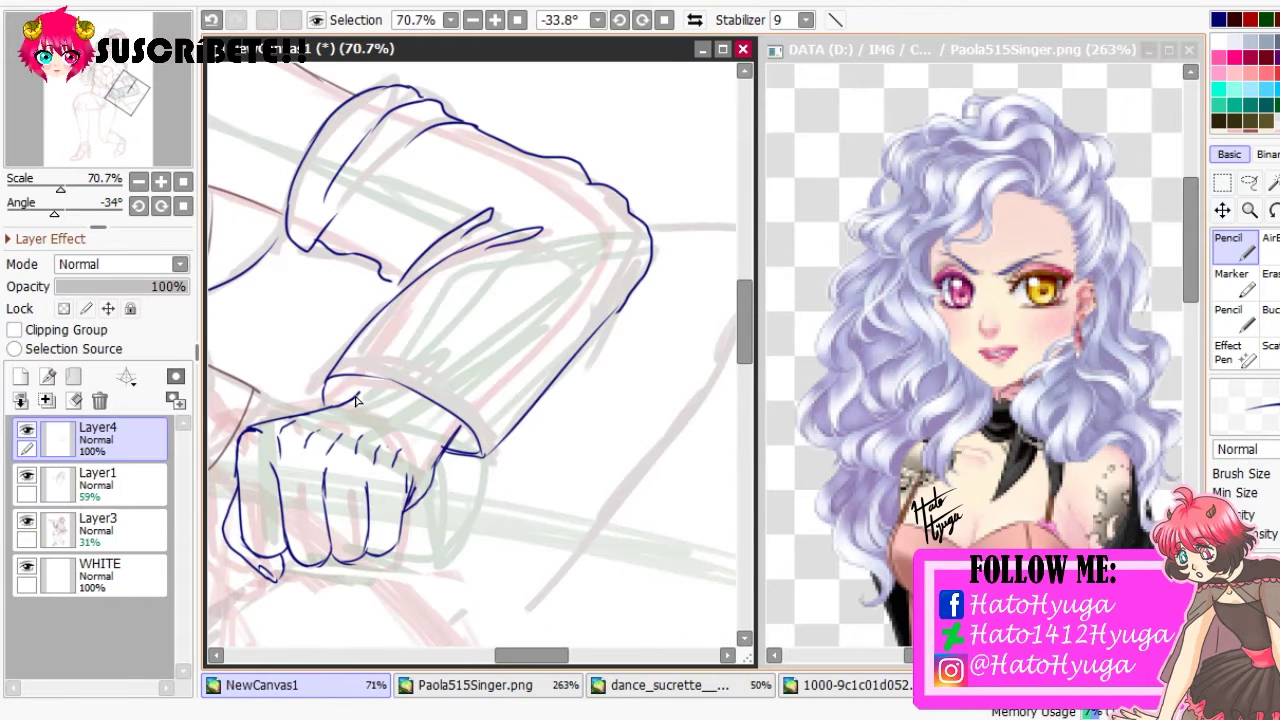
# Lasso the inner forearm line of the bent arm, shift it to narrow the forearm and deselect it
pyautogui.press('l')
pyautogui.moveTo(405, 288); pyautogui.dragTo(395, 330)
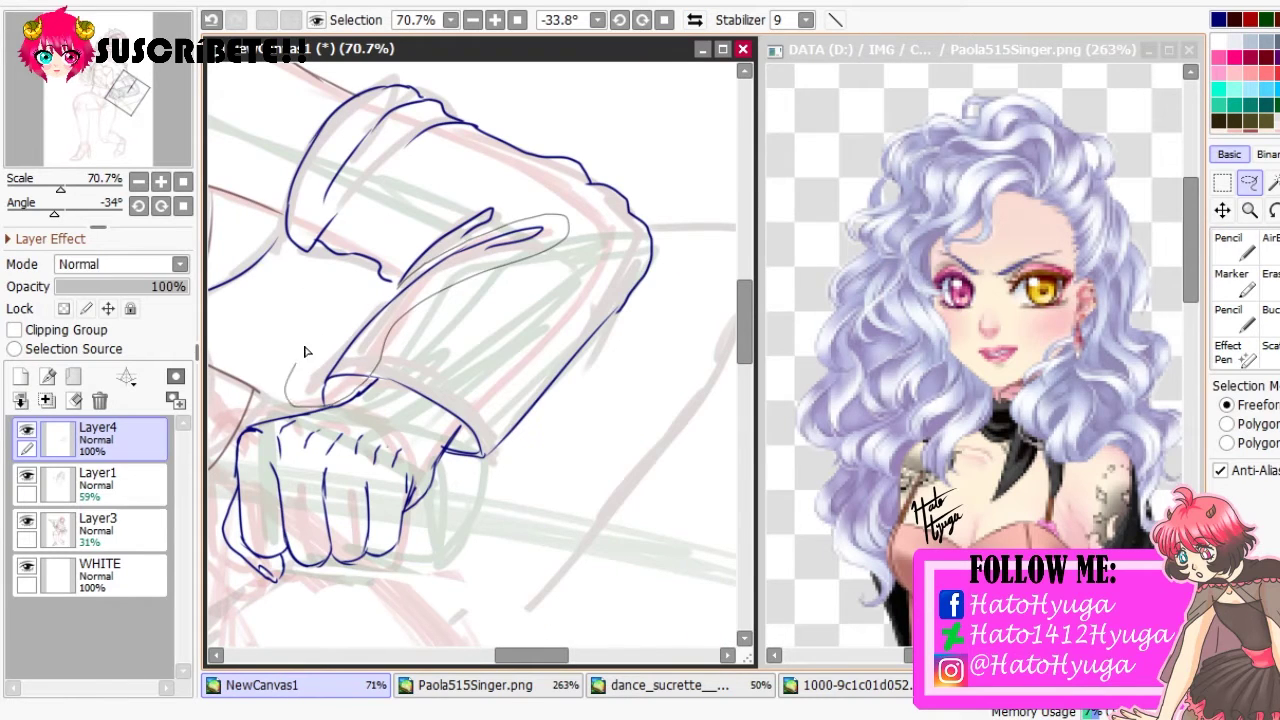
pyautogui.moveTo(306, 351); pyautogui.dragTo(295, 385)
pyautogui.hotkey('ctrl', 't')
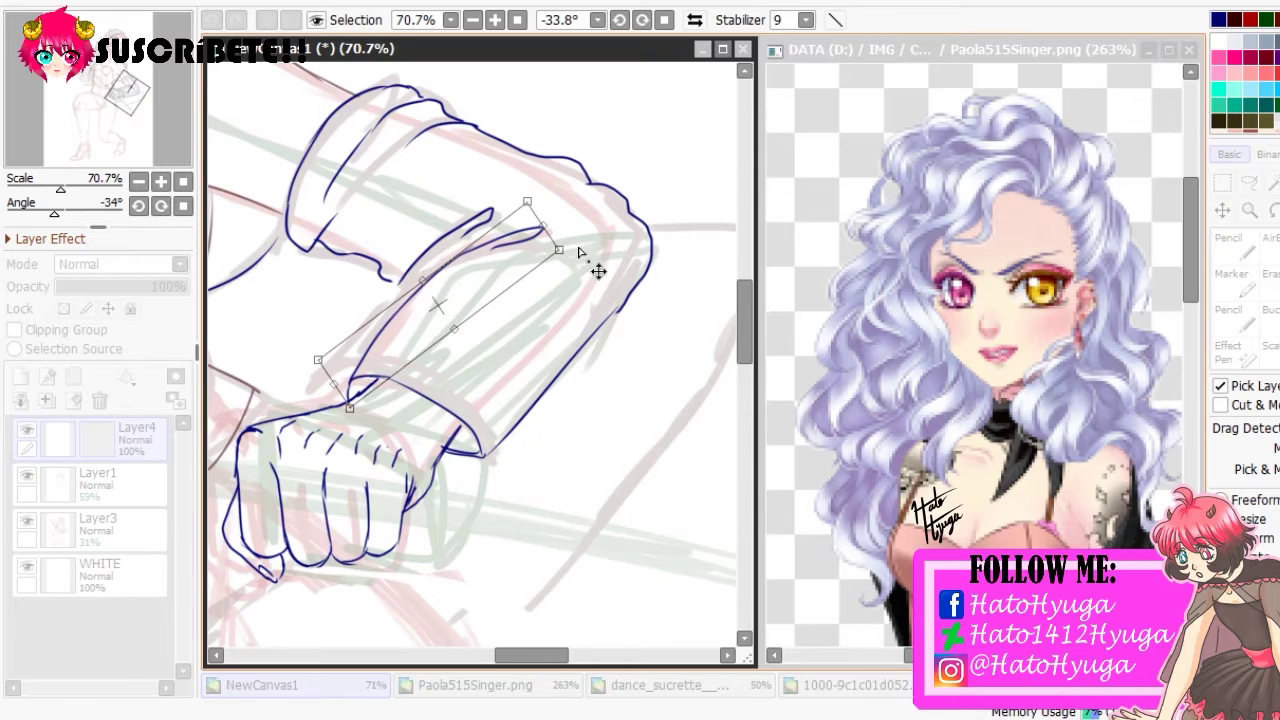
pyautogui.press('Return')
pyautogui.hotkey('ctrl', 'd')
# Rework the sleeve folds at the bent arm's inner elbow and redraw the outer elbow as a tighter, rounder curve
pyautogui.press('e')
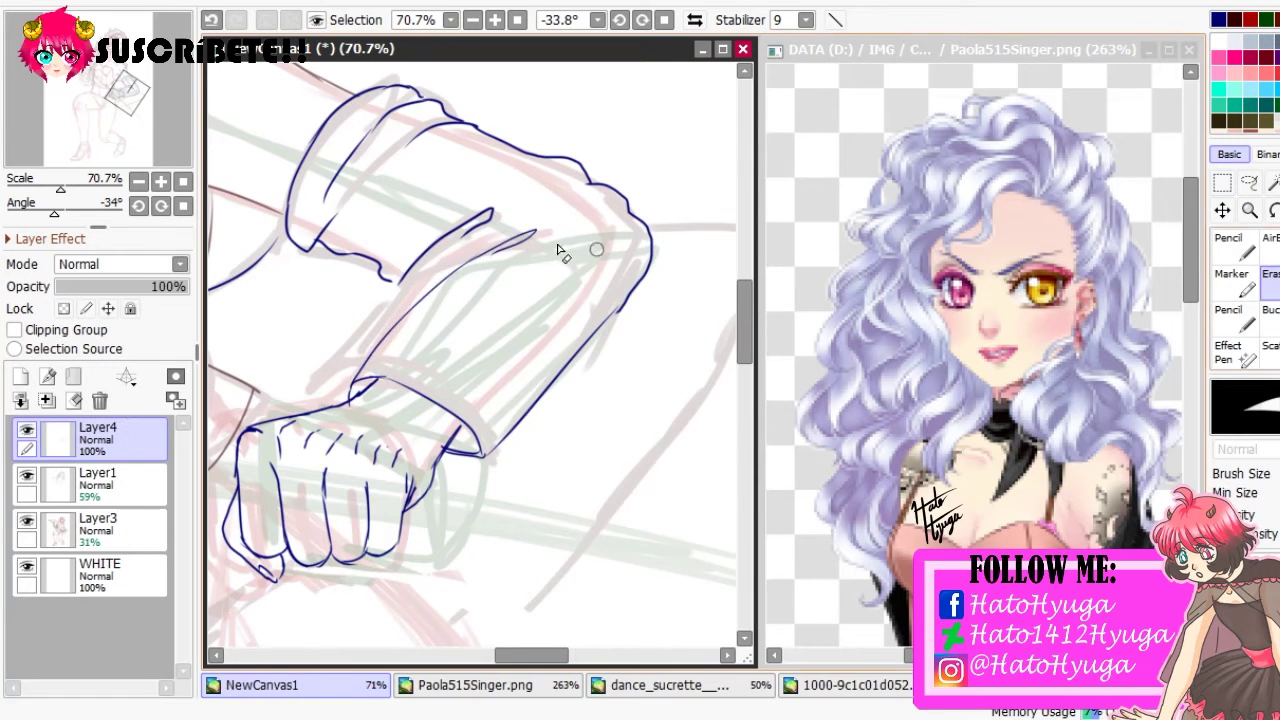
pyautogui.press('n')
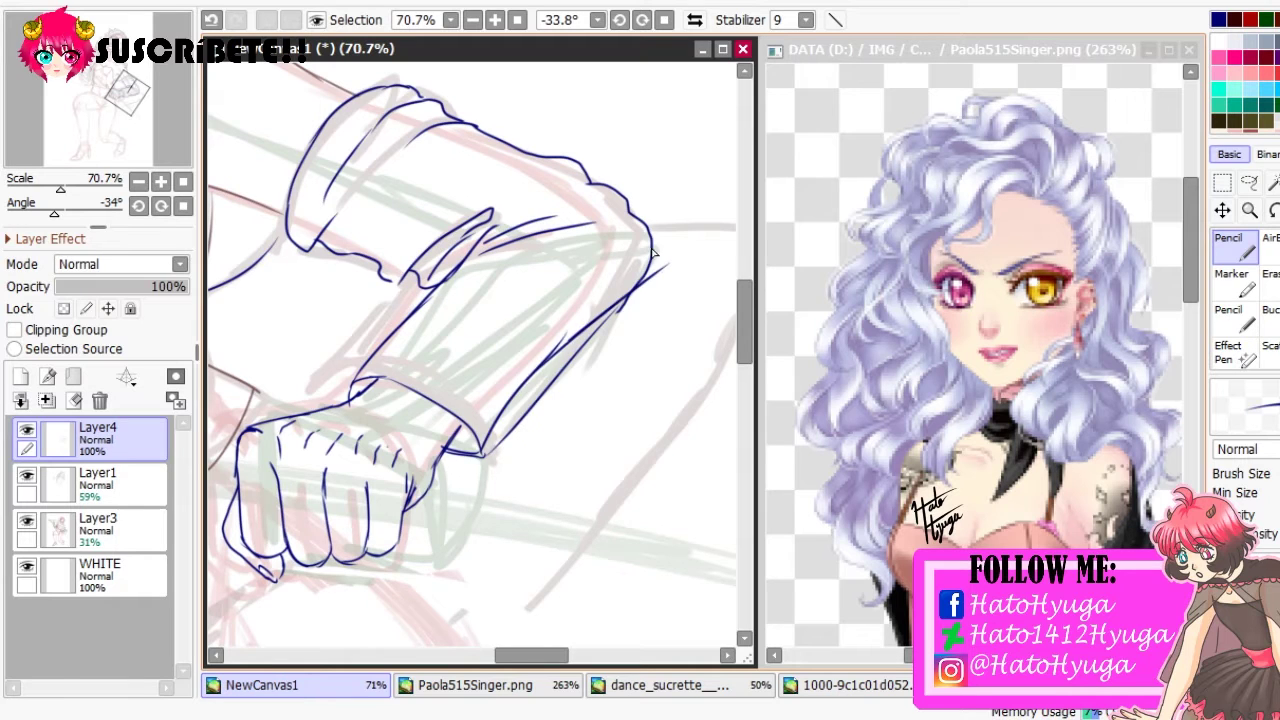
pyautogui.press('h')
pyautogui.press('e')
pyautogui.moveTo(330, 198)
pyautogui.mouseDown()
pyautogui.moveTo(303, 252)
pyautogui.moveTo(339, 337)
pyautogui.moveTo(290, 286)
pyautogui.moveTo(325, 245)
pyautogui.moveTo(331, 322)
pyautogui.moveTo(440, 450)
pyautogui.moveTo(310, 216)
pyautogui.mouseUp()
pyautogui.press('n')
pyautogui.press('h')
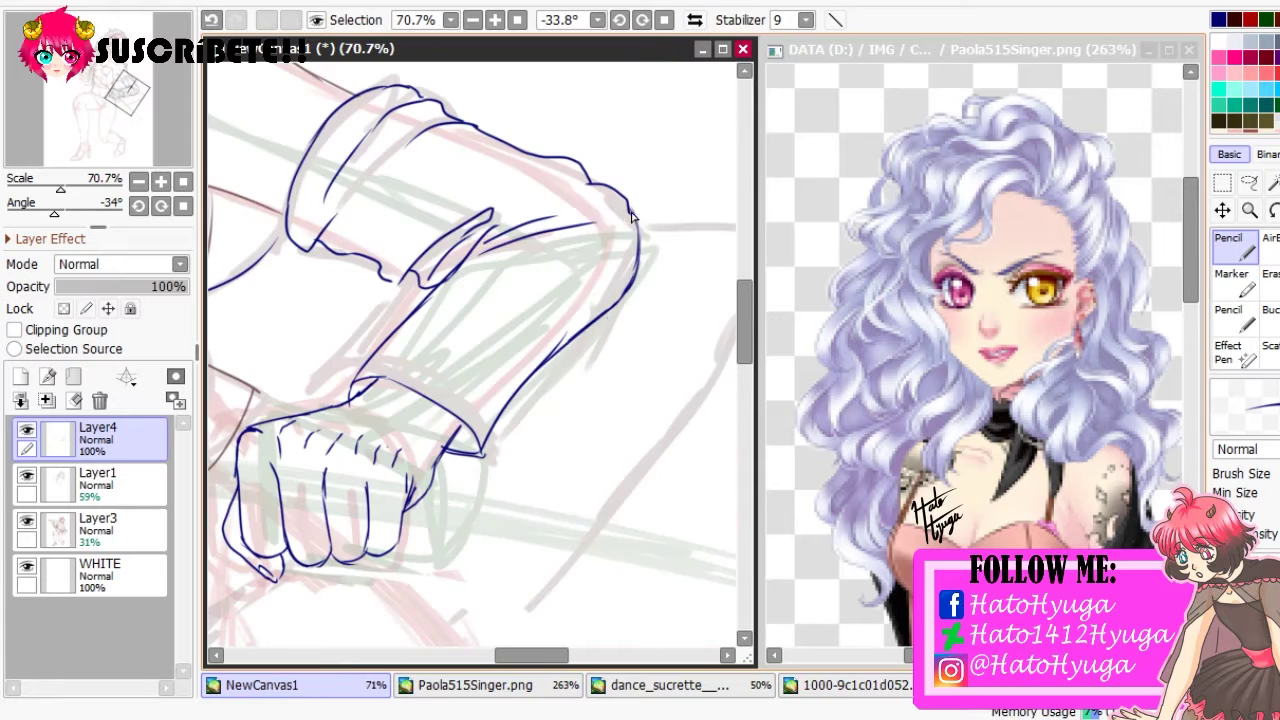
# Ink the raised arm's forearm edges and the opening of its rolled sleeve, replacing the misplaced first curve
pyautogui.press('h')
pyautogui.scroll(-3, 585, 150)
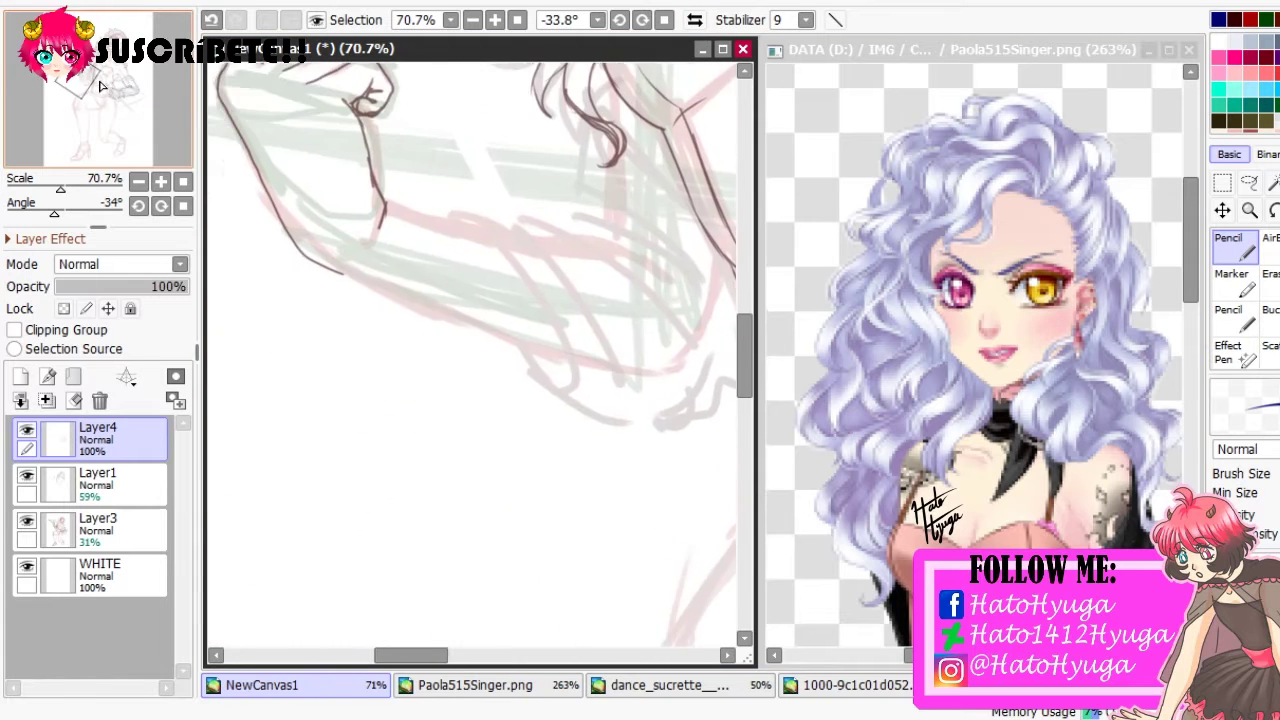
pyautogui.press('Home')
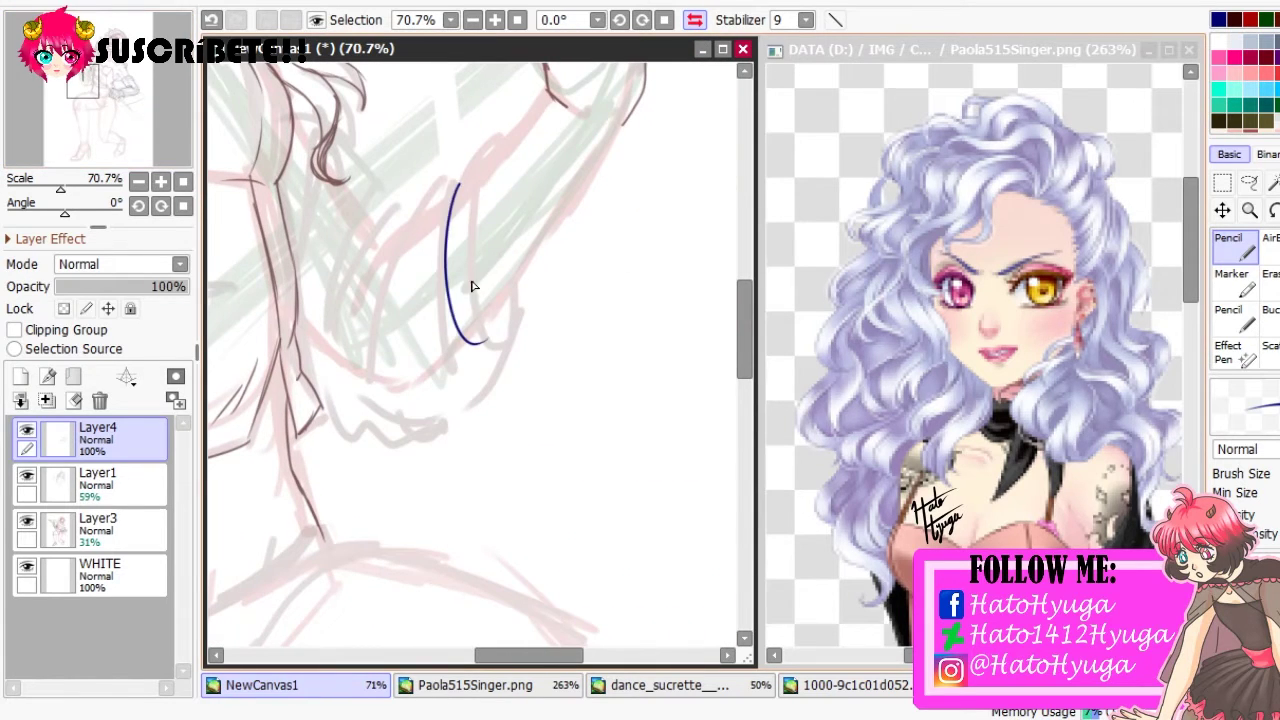
pyautogui.hotkey('ctrl', 'z')
pyautogui.moveTo(505, 360); pyautogui.dragTo(452, 192)
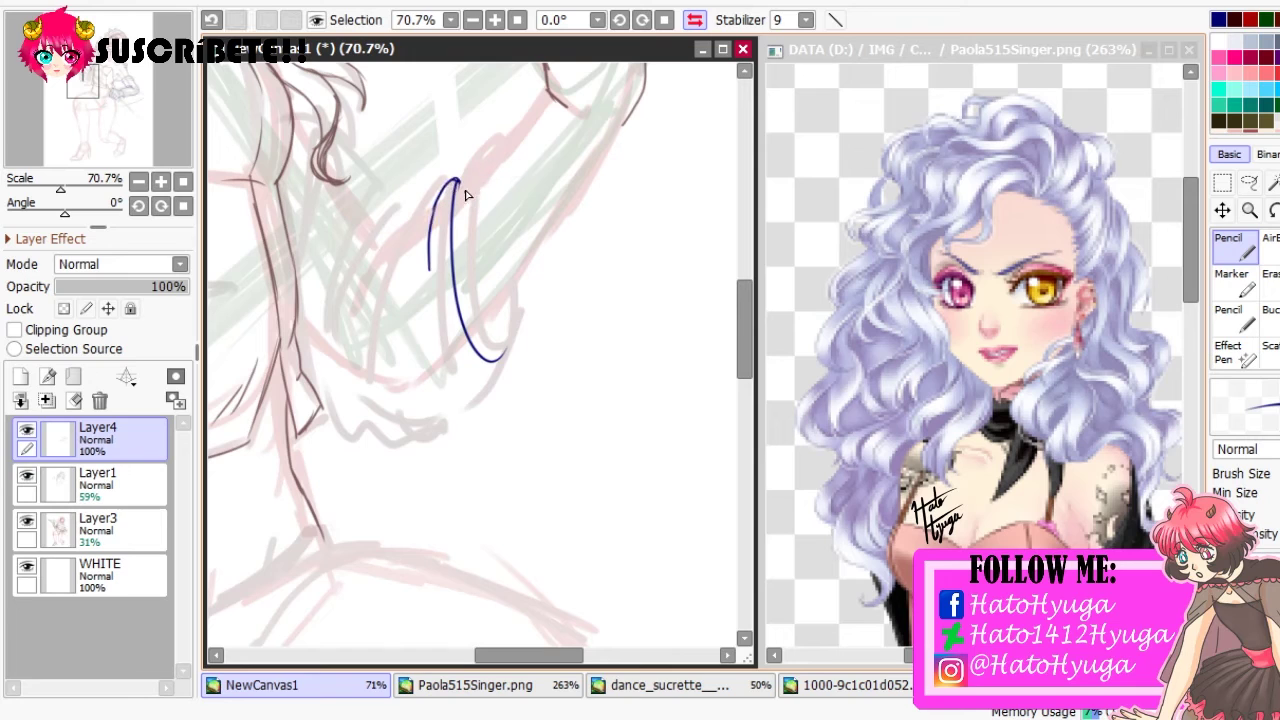
pyautogui.moveTo(624, 118); pyautogui.dragTo(476, 340)
pyautogui.press('h')
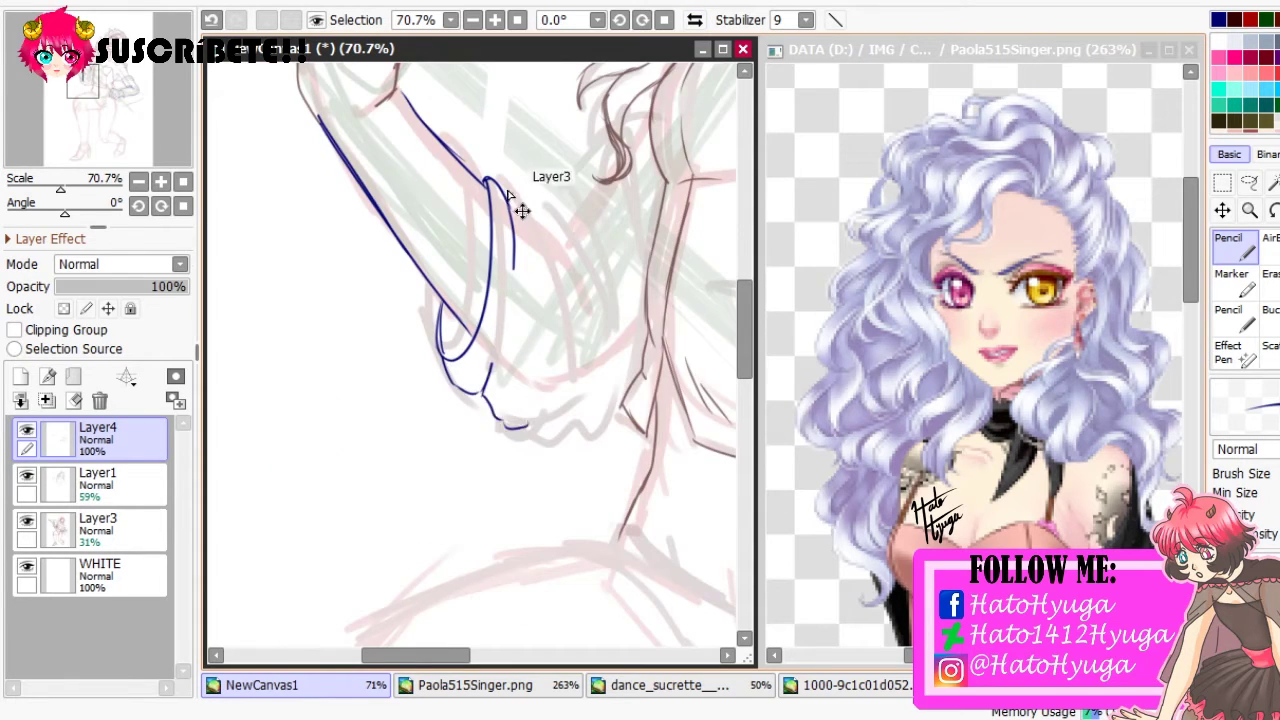
# Ink the long folds and scalloped lower edge of the raised arm's rolled sleeve
pyautogui.moveTo(500, 188); pyautogui.dragTo(553, 405)
pyautogui.moveTo(529, 215); pyautogui.dragTo(589, 392)
pyautogui.hotkey('ctrl', 'z')
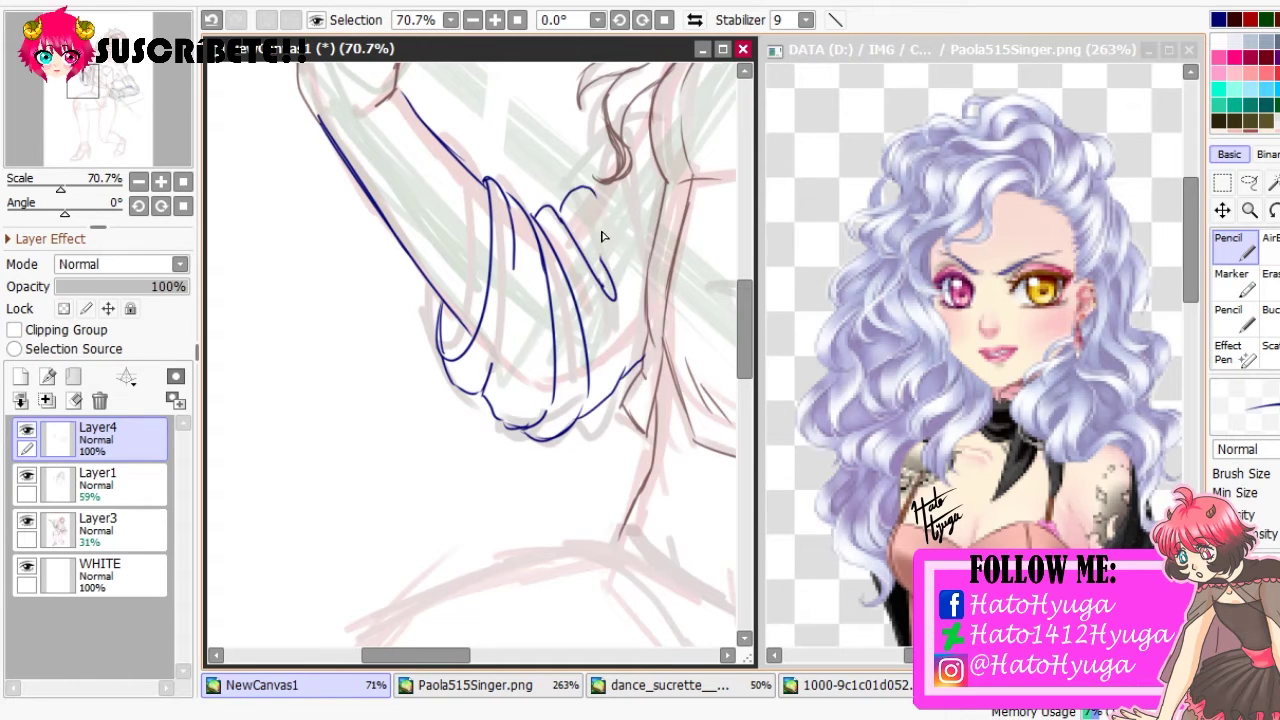
# Check the line art with the Layer3 sketch temporarily hidden, and examine the trousers in the Paola515Singer.png reference
pyautogui.moveTo(60, 188); pyautogui.dragTo(46, 188)
pyautogui.click(26, 520)
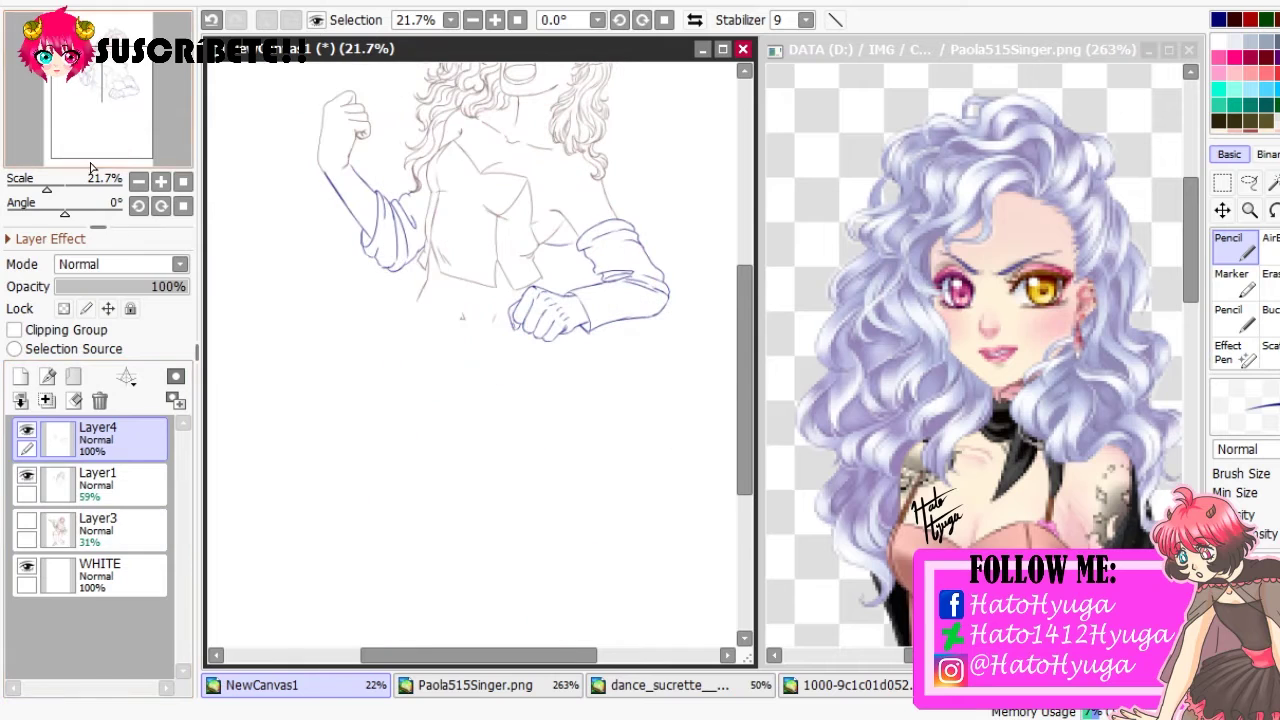
pyautogui.click(26, 520)
pyautogui.scroll(5, 480, 350)
pyautogui.click(922, 83)
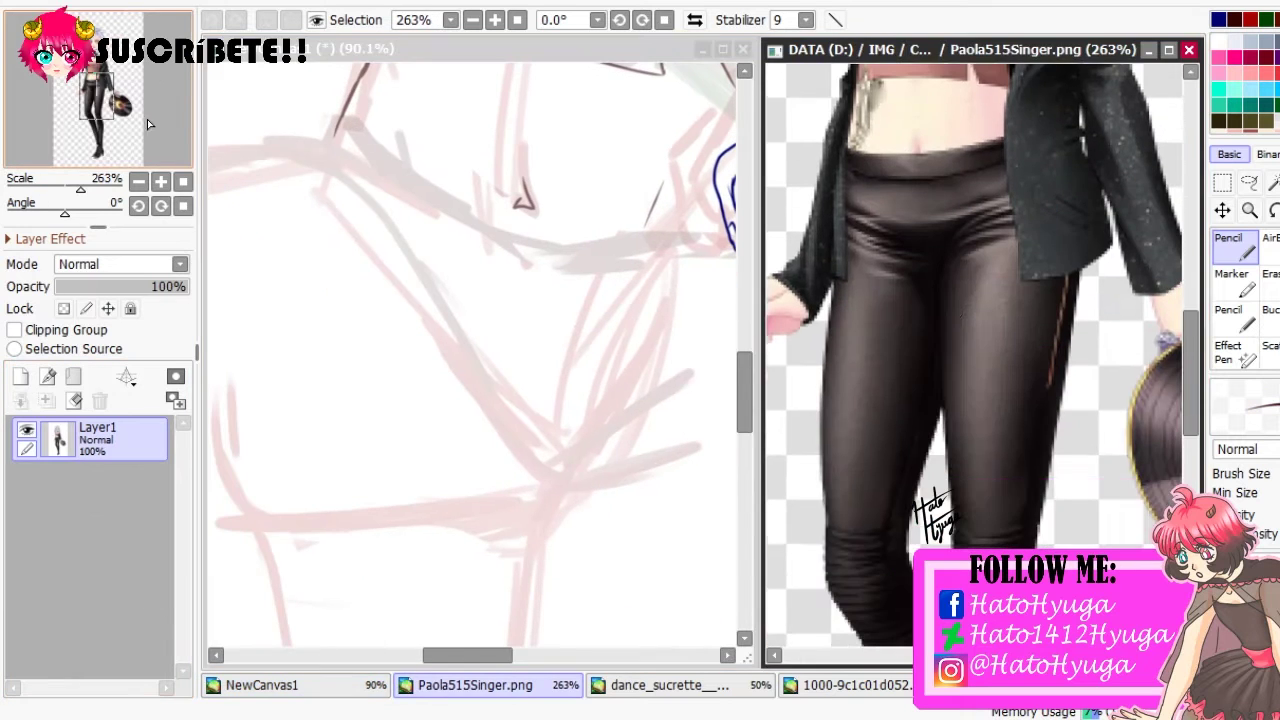
# Make Layer1 active and ink the upper and lower edges of the trousers' waistband in dark brown
pyautogui.click(400, 240)
pyautogui.press('h')
pyautogui.moveTo(216, 238); pyautogui.dragTo(376, 245)
pyautogui.hotkey('ctrl', 'z')
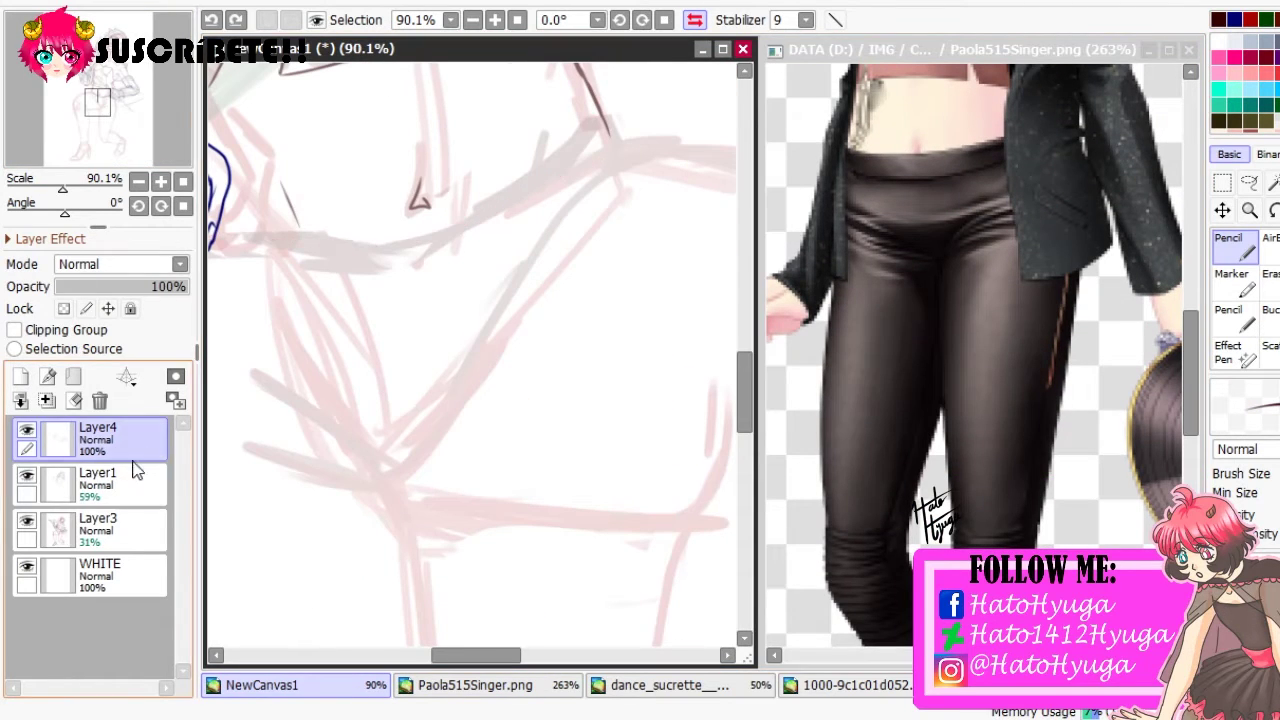
pyautogui.click(97, 480)
pyautogui.press('h')
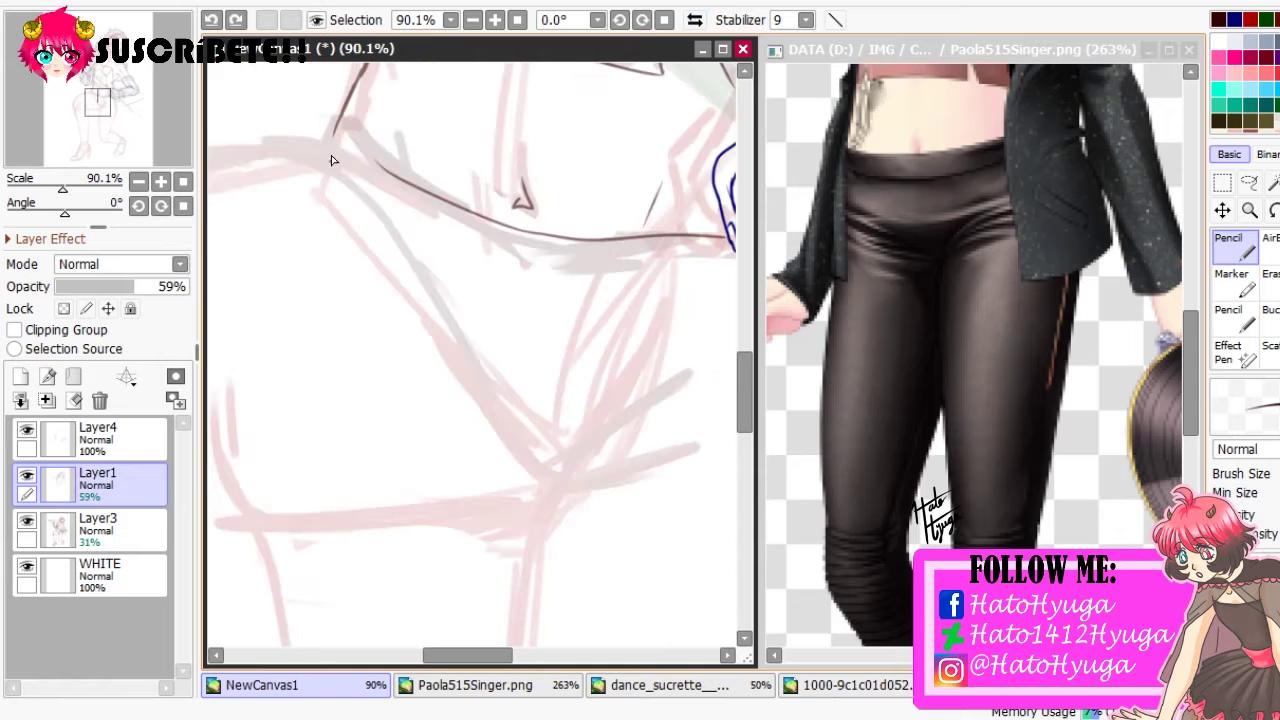
pyautogui.press('h')
pyautogui.press('h')
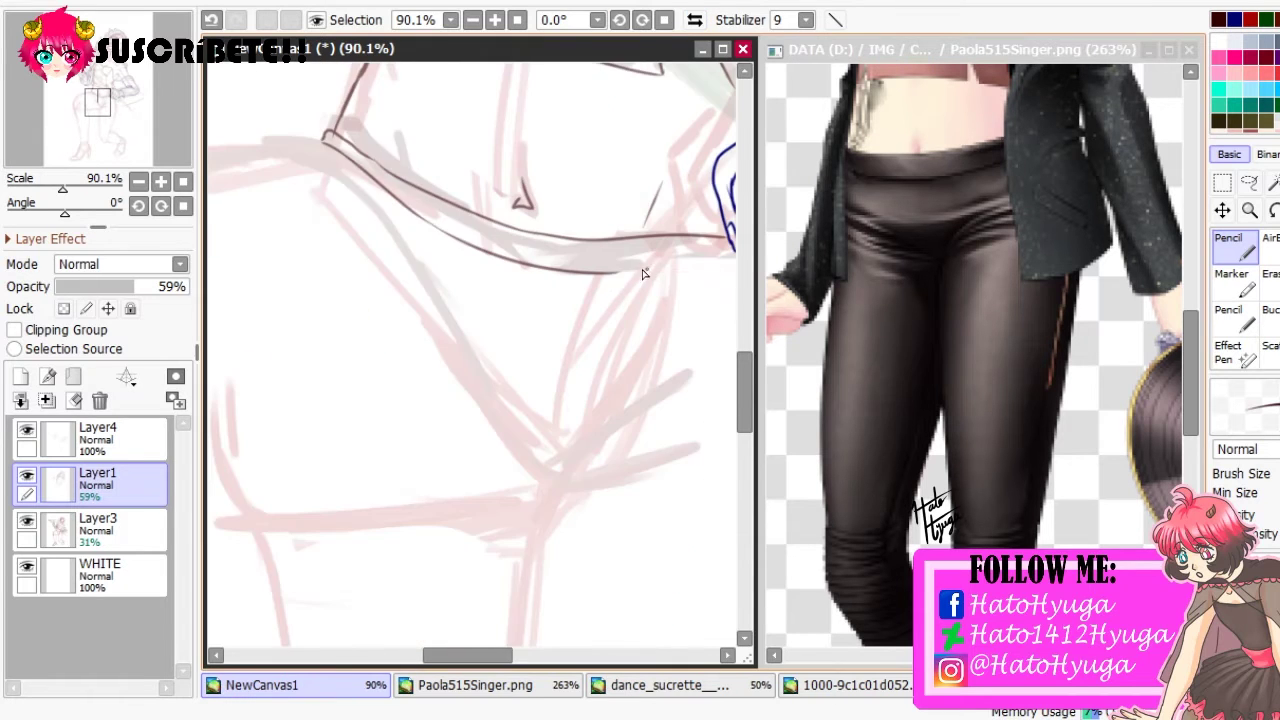
# Ink the crotch creases, the inner thigh line and the groin line from the waistband on Layer1
pyautogui.scroll(5, 618, 148)
pyautogui.moveTo(63, 189); pyautogui.dragTo(55, 190)
pyautogui.scroll(1, 423, 340)
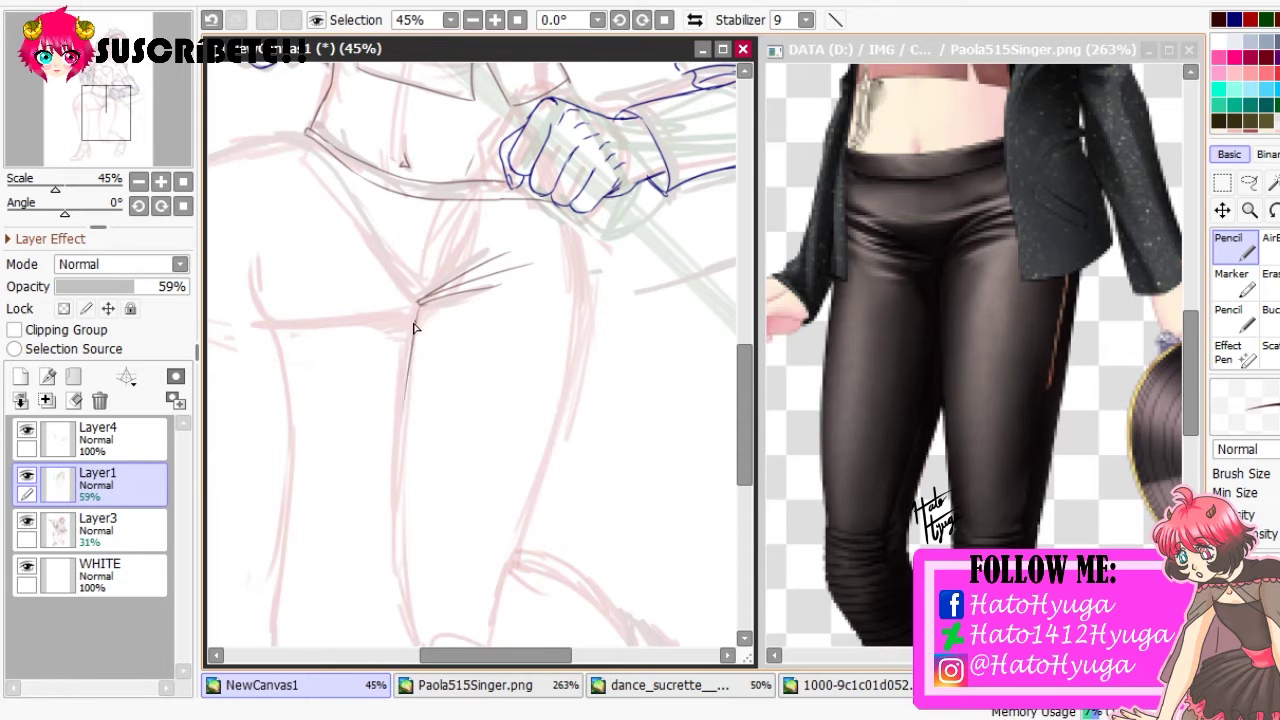
pyautogui.scroll(3, 303, 381)
pyautogui.press('h')
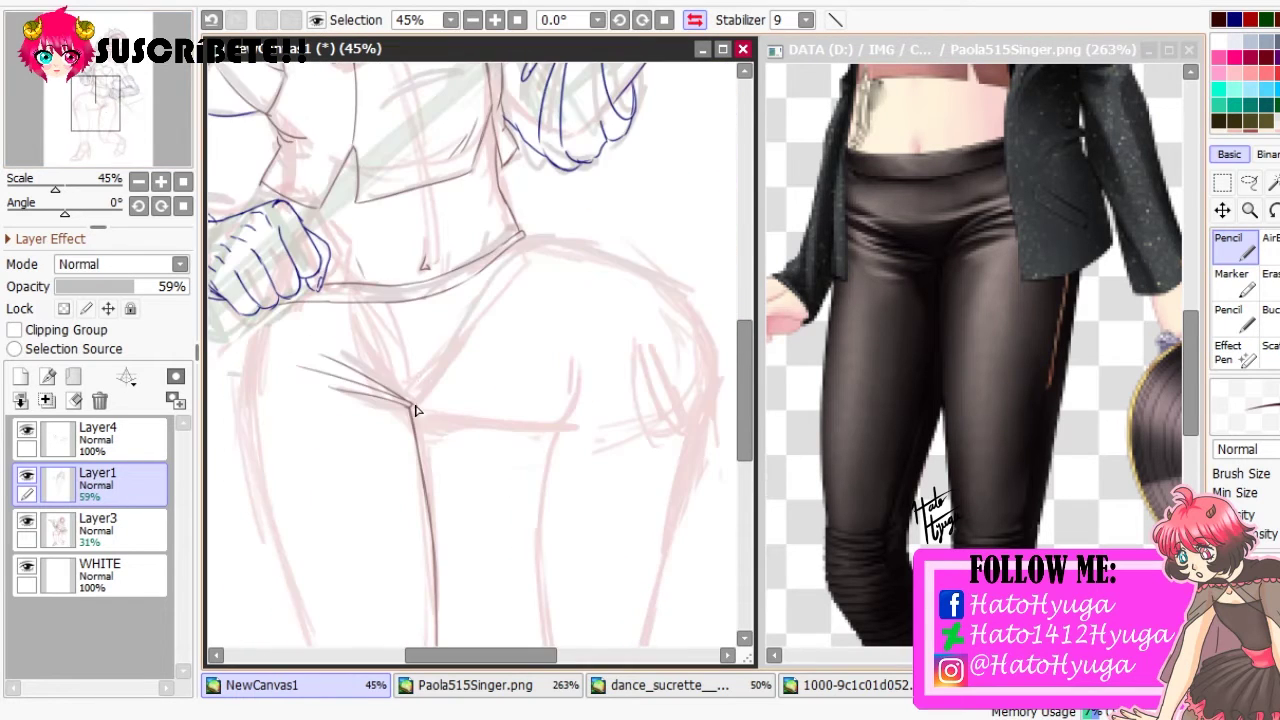
pyautogui.press('h')
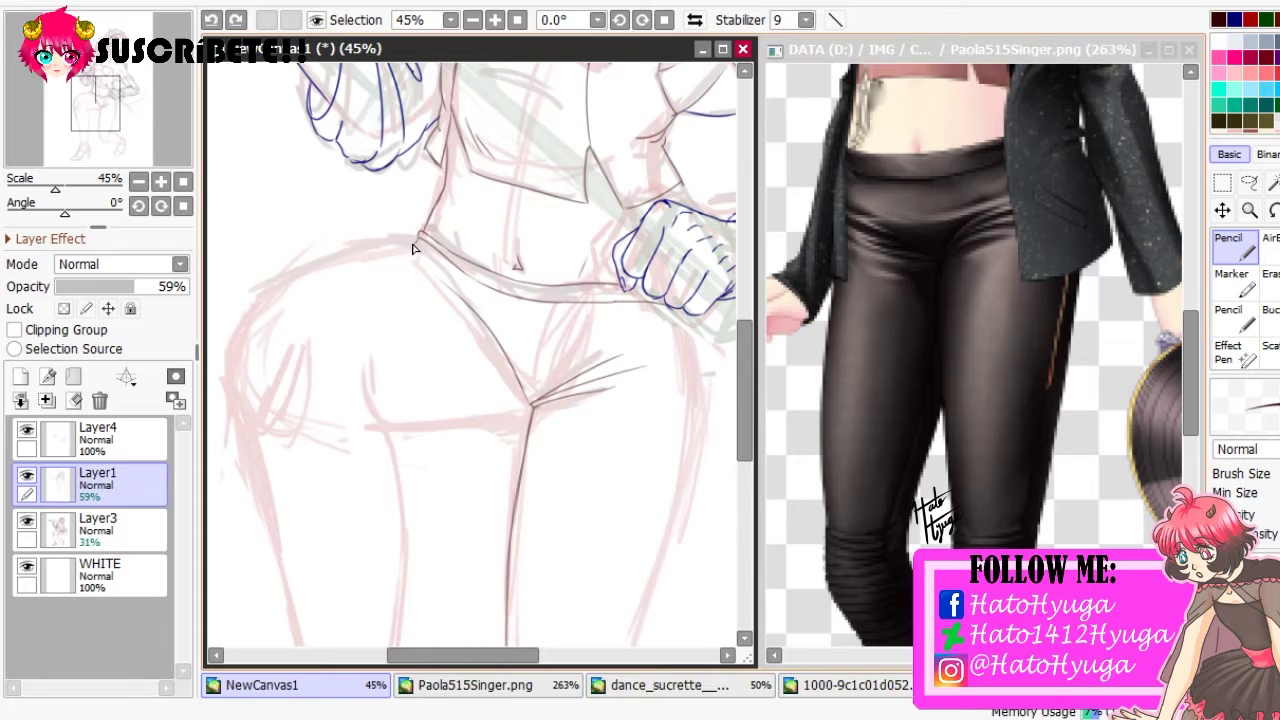
# Ink the underside of the front leg's raised thigh from the crotch towards the knee on Layer1
pyautogui.press('h')
pyautogui.scroll(4, 494, 515)
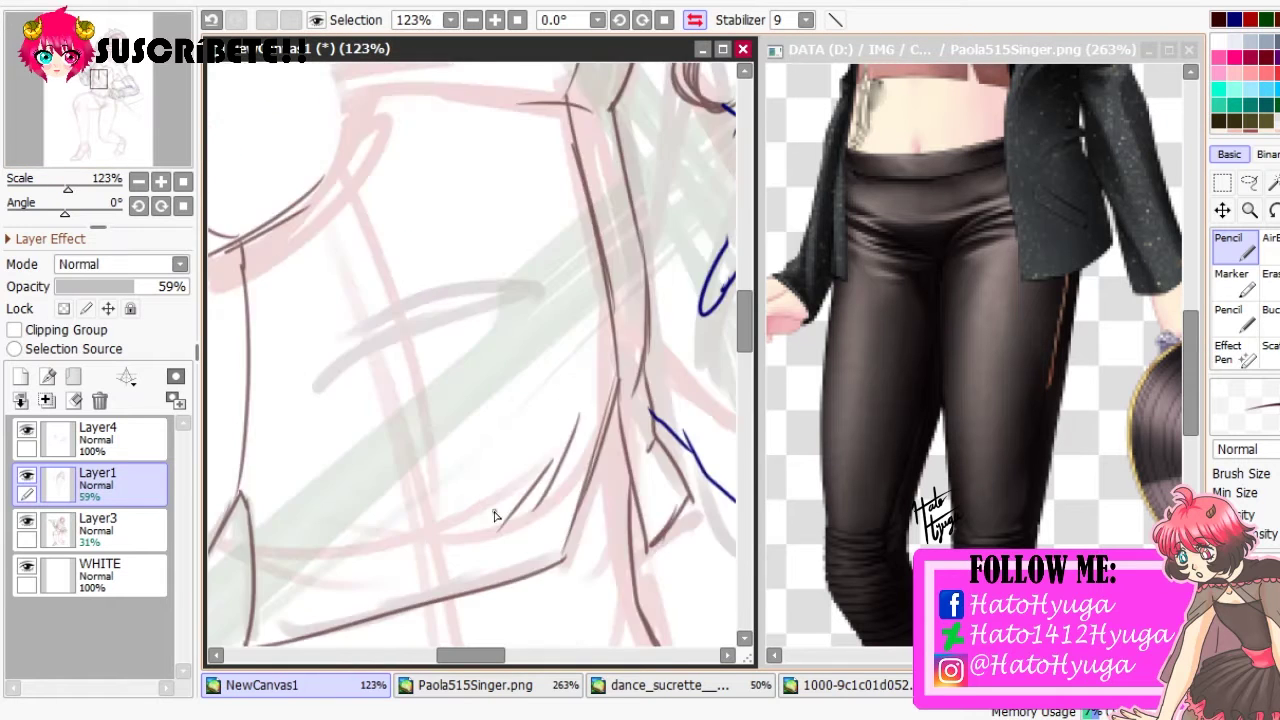
pyautogui.moveTo(494, 515); pyautogui.dragTo(463, 163)
pyautogui.scroll(-2, 414, 200)
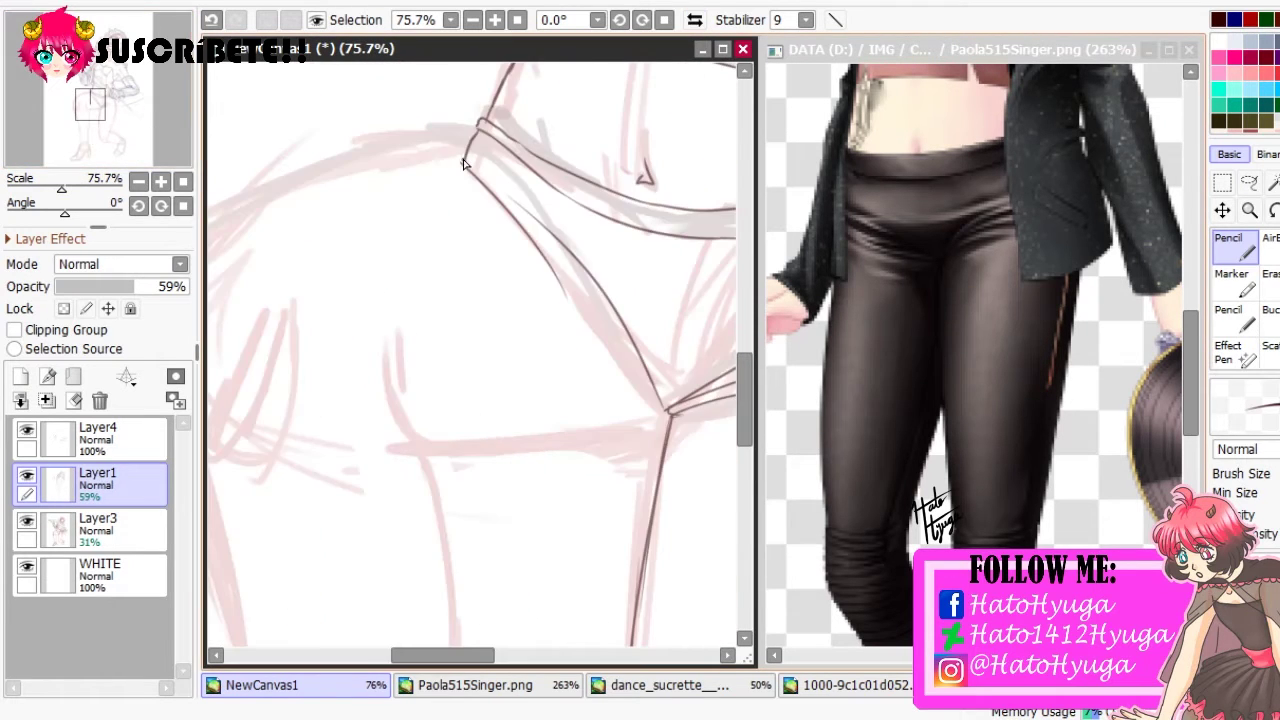
pyautogui.moveTo(62, 189); pyautogui.dragTo(53, 190)
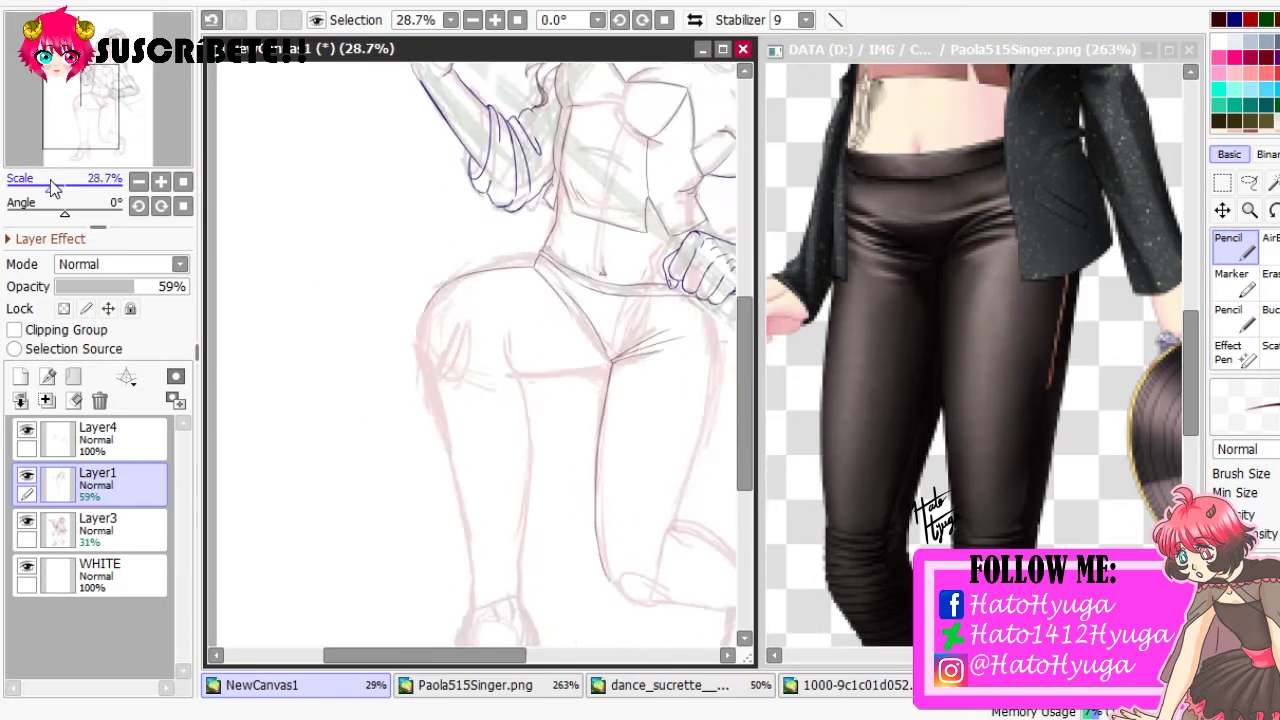
pyautogui.scroll(3, 560, 397)
pyautogui.moveTo(560, 397)
pyautogui.mouseDown()
pyautogui.moveTo(374, 271)
pyautogui.moveTo(487, 283)
pyautogui.moveTo(438, 206)
pyautogui.mouseUp()
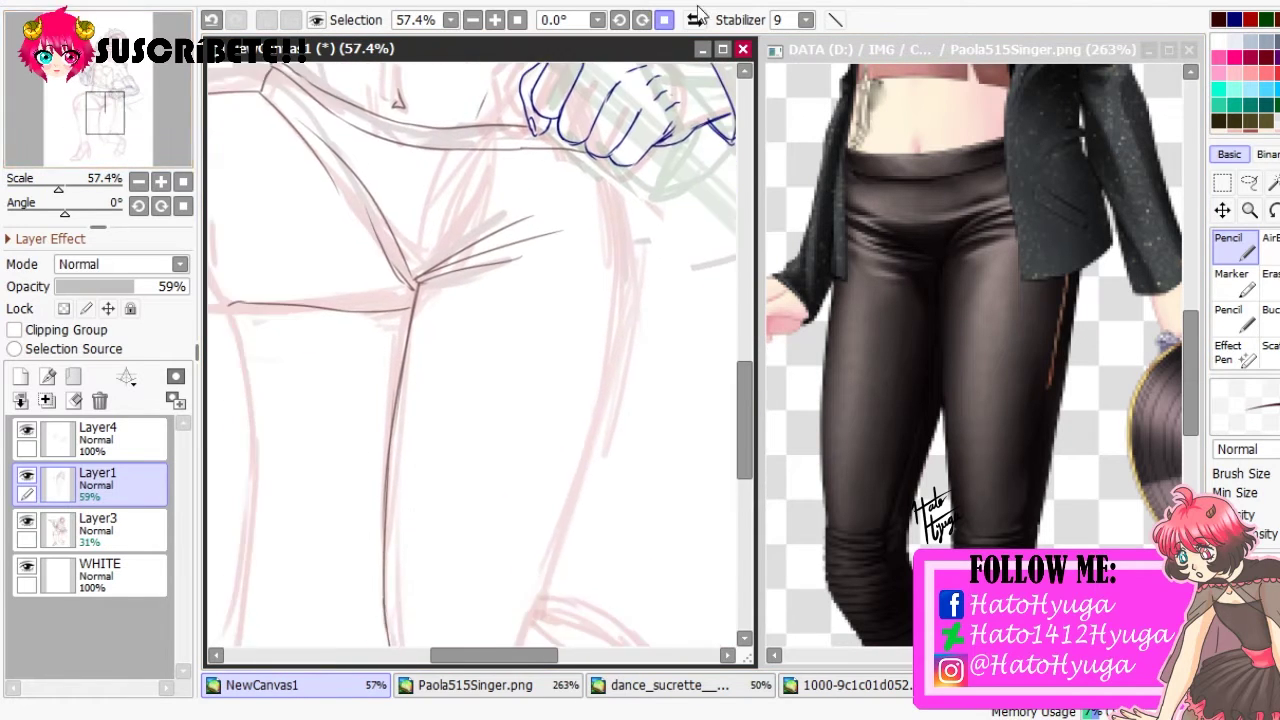
# Ink the kneeling leg's outer thigh from the waistband to behind the knee, with short creases at the knee bend
pyautogui.press('h')
pyautogui.moveTo(322, 400); pyautogui.dragTo(334, 457)
pyautogui.hotkey('ctrl', 'z')
pyautogui.moveTo(370, 550)
pyautogui.mouseDown()
pyautogui.moveTo(314, 306)
pyautogui.moveTo(316, 218)
pyautogui.mouseUp()
pyautogui.scroll(-5, 645, 142)
pyautogui.press('h')
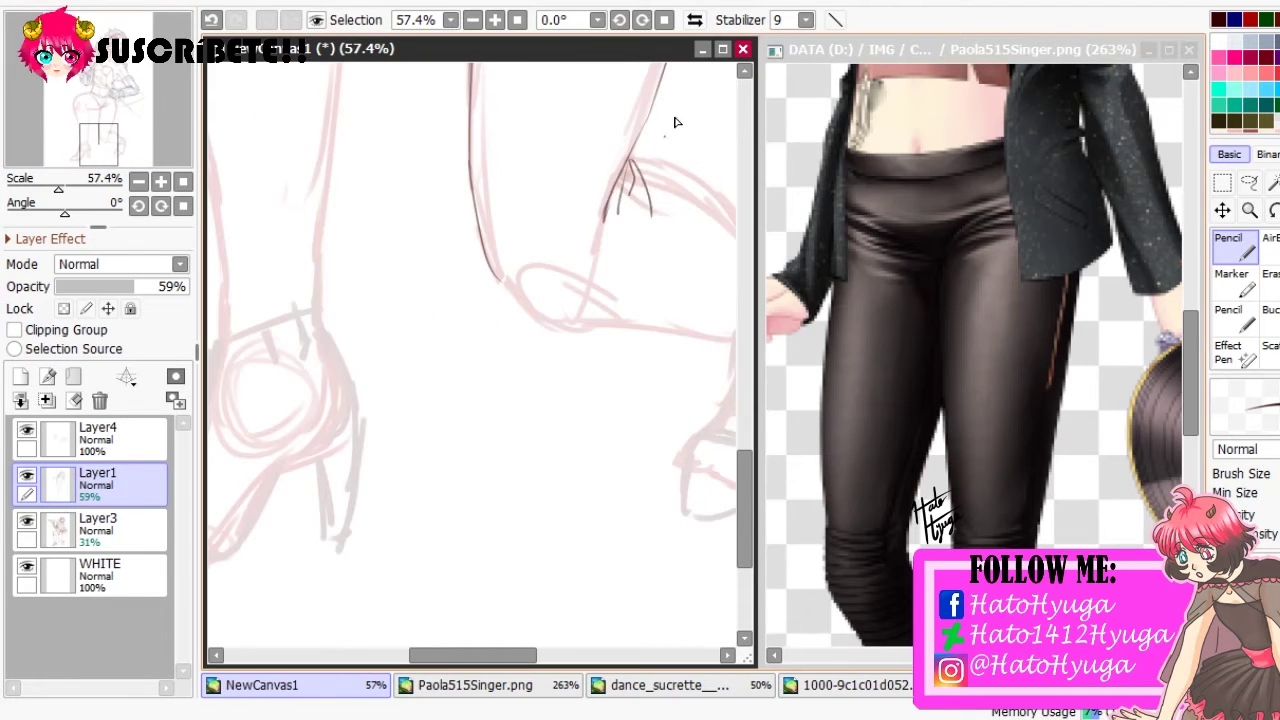
# Ink the rounded outline and layered curved folds of the kneeling knee, guided by the trouser knees in Paola515Singer.png
pyautogui.press('h')
pyautogui.hotkey('ctrl', 'Tab')
pyautogui.hotkey('ctrl', '-')
pyautogui.hotkey('ctrl', '-')
pyautogui.hotkey('ctrl', '-')
pyautogui.press('h')
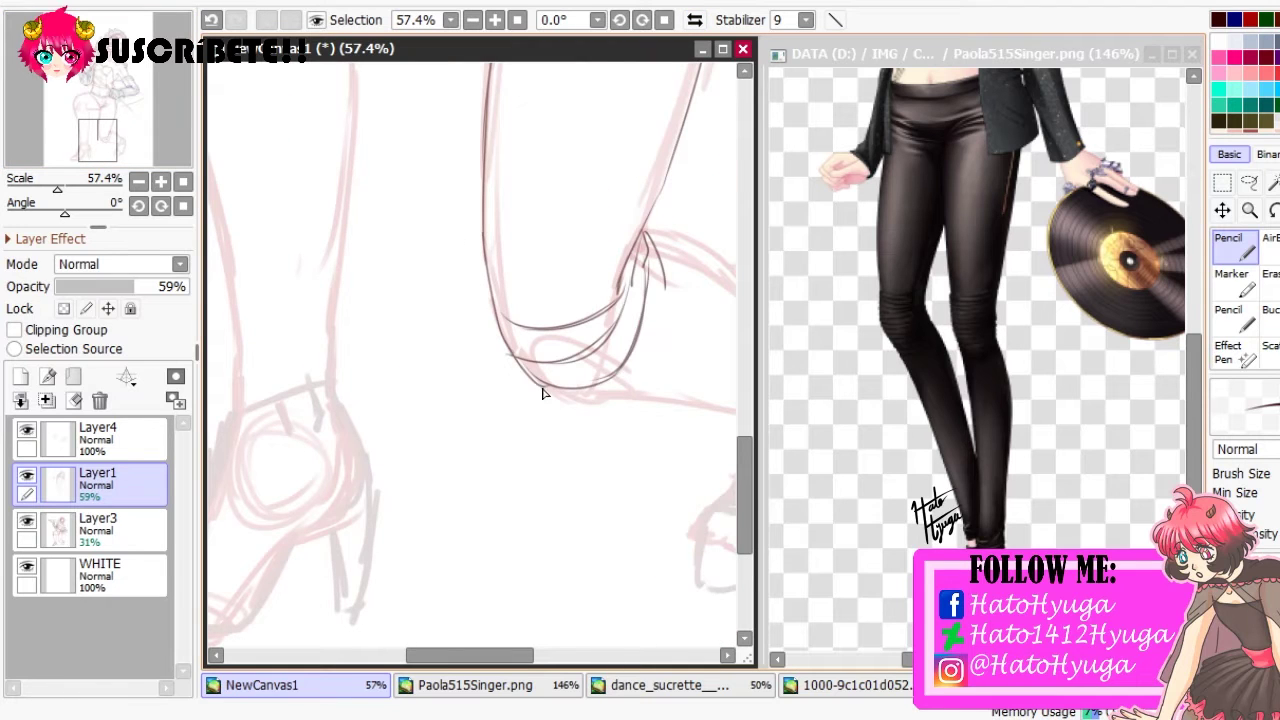
pyautogui.moveTo(595, 398); pyautogui.dragTo(648, 277)
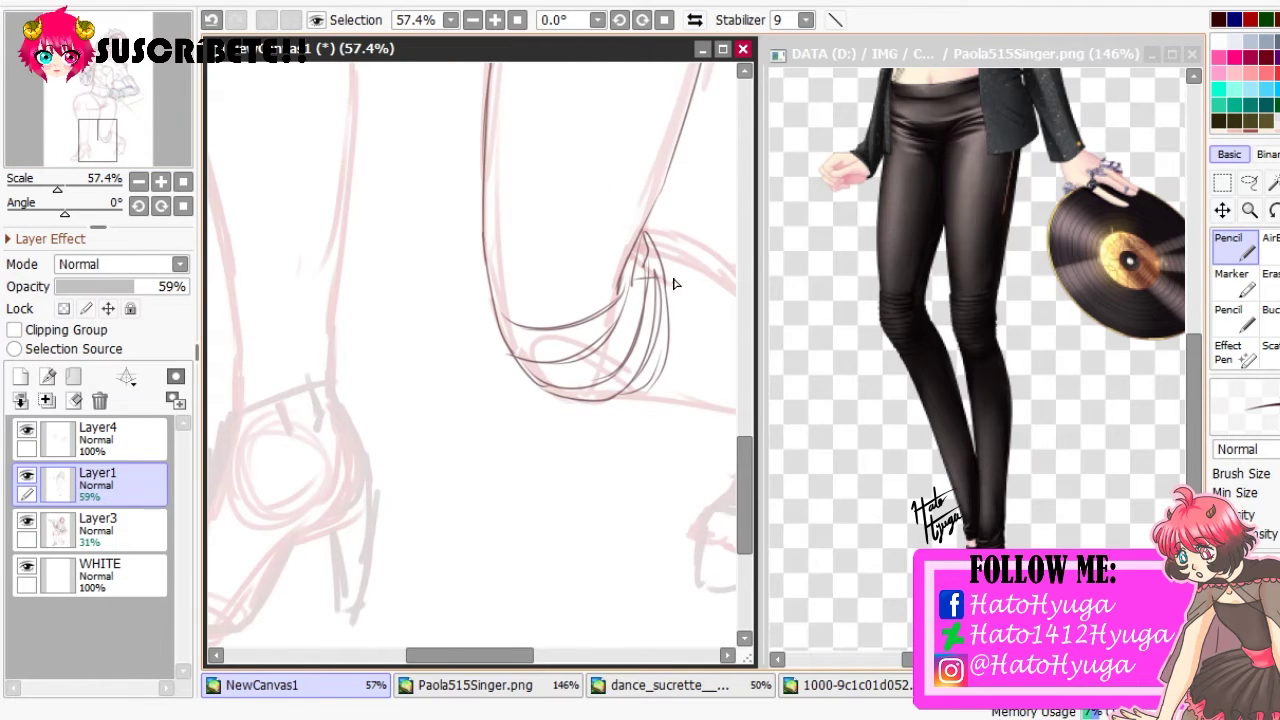
# Ink the upper and lower edges of the kneeling leg's calf and the curved trouser hem at its ankle
pyautogui.press('h')
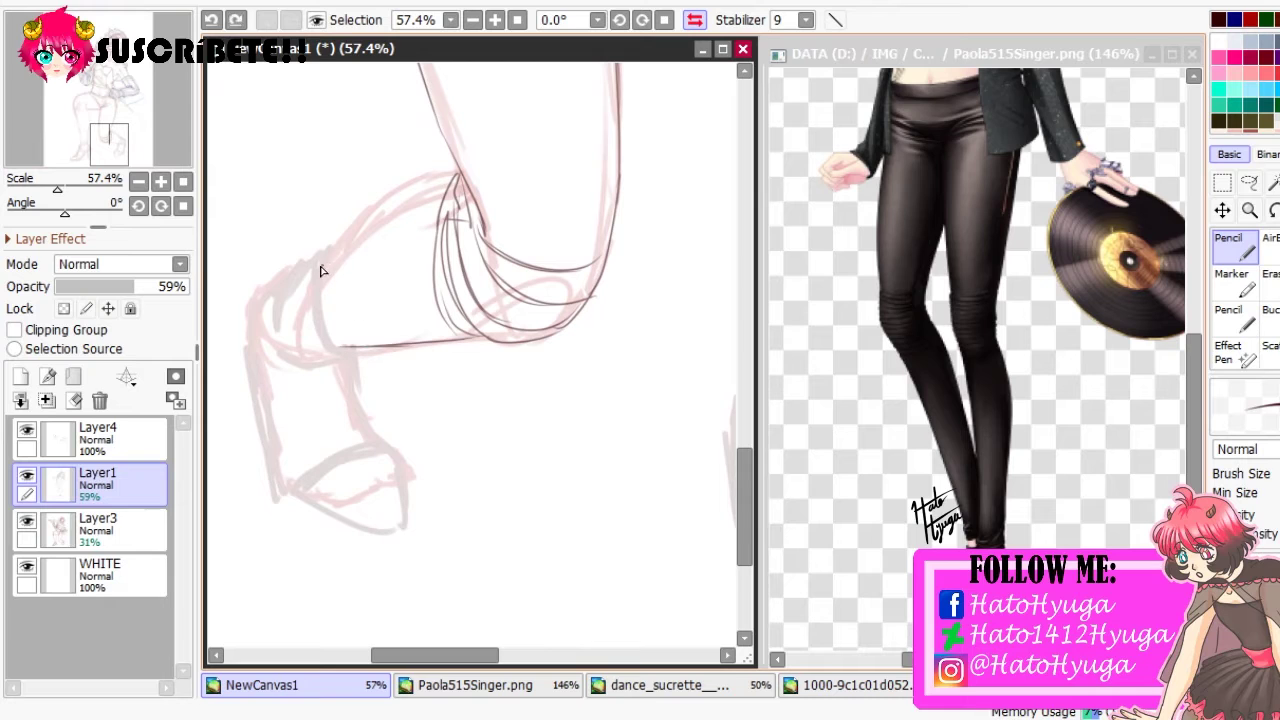
pyautogui.press('h')
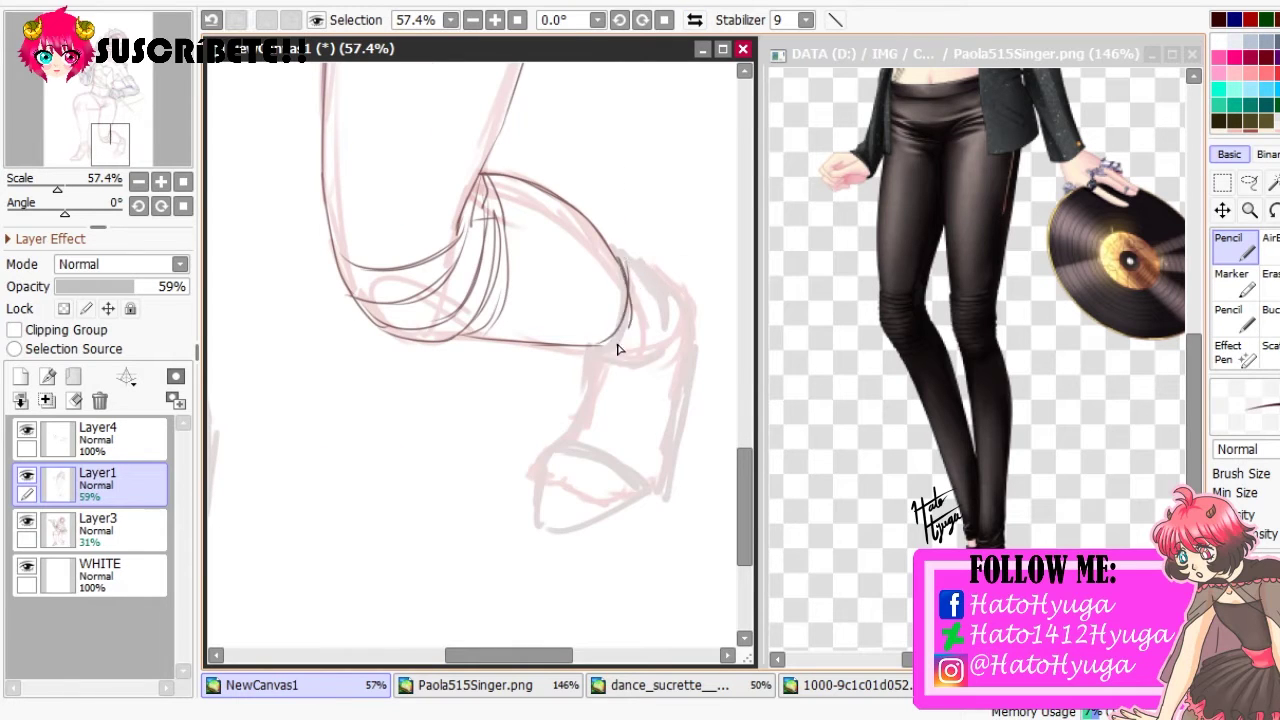
pyautogui.hotkey('ctrl', 'z')
# Ink the kneeling foot's boot with its ankle curve, instep, toe cap and pointed sole outline
pyautogui.scroll(3, 440, 220)
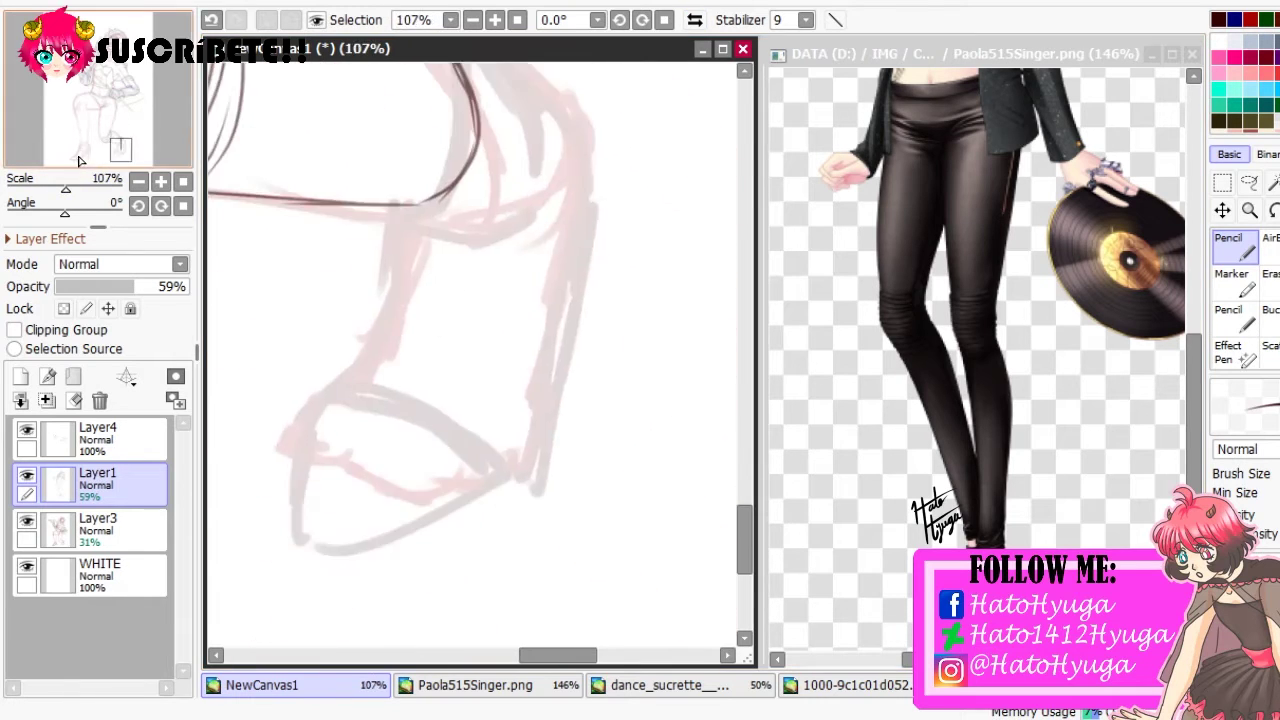
pyautogui.moveTo(401, 180); pyautogui.dragTo(432, 197)
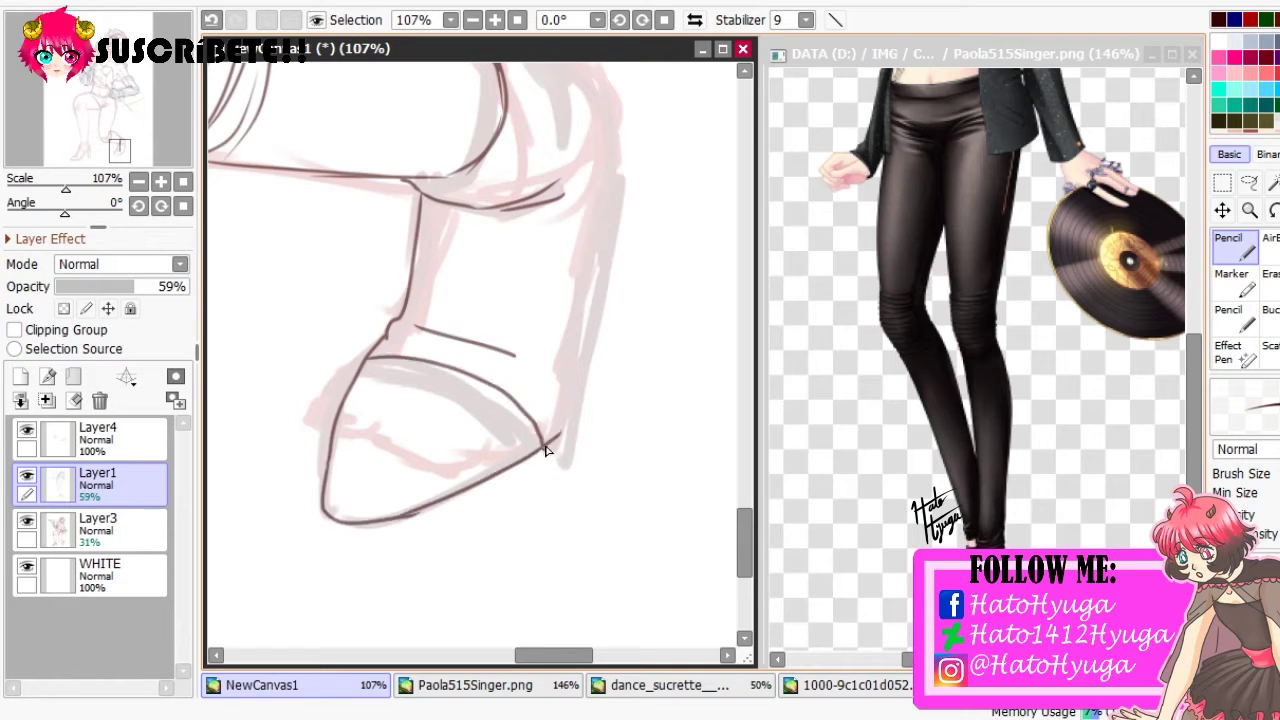
pyautogui.hotkey('ctrl', 'z')
pyautogui.moveTo(582, 394); pyautogui.dragTo(634, 166)
# Ink the rear contour and heel of the kneeling foot's boot, with creases above the toe cap
pyautogui.press('h')
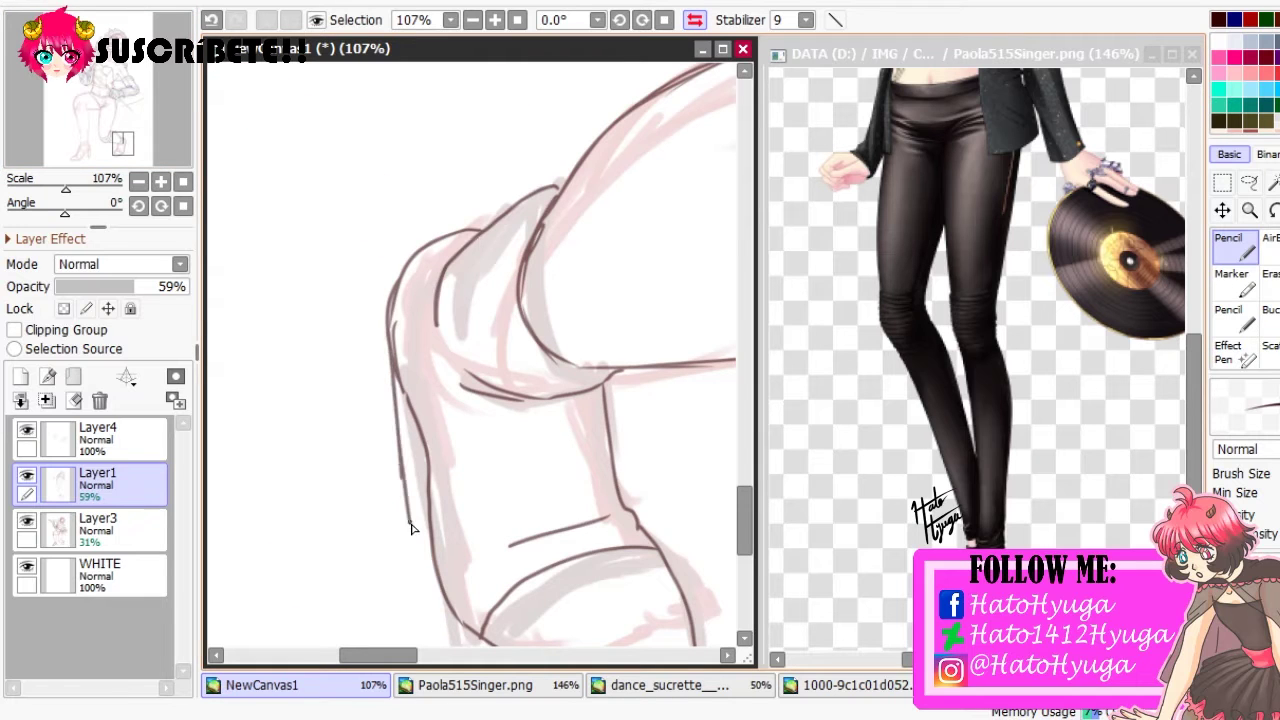
pyautogui.moveTo(411, 528); pyautogui.dragTo(415, 305)
pyautogui.press('h')
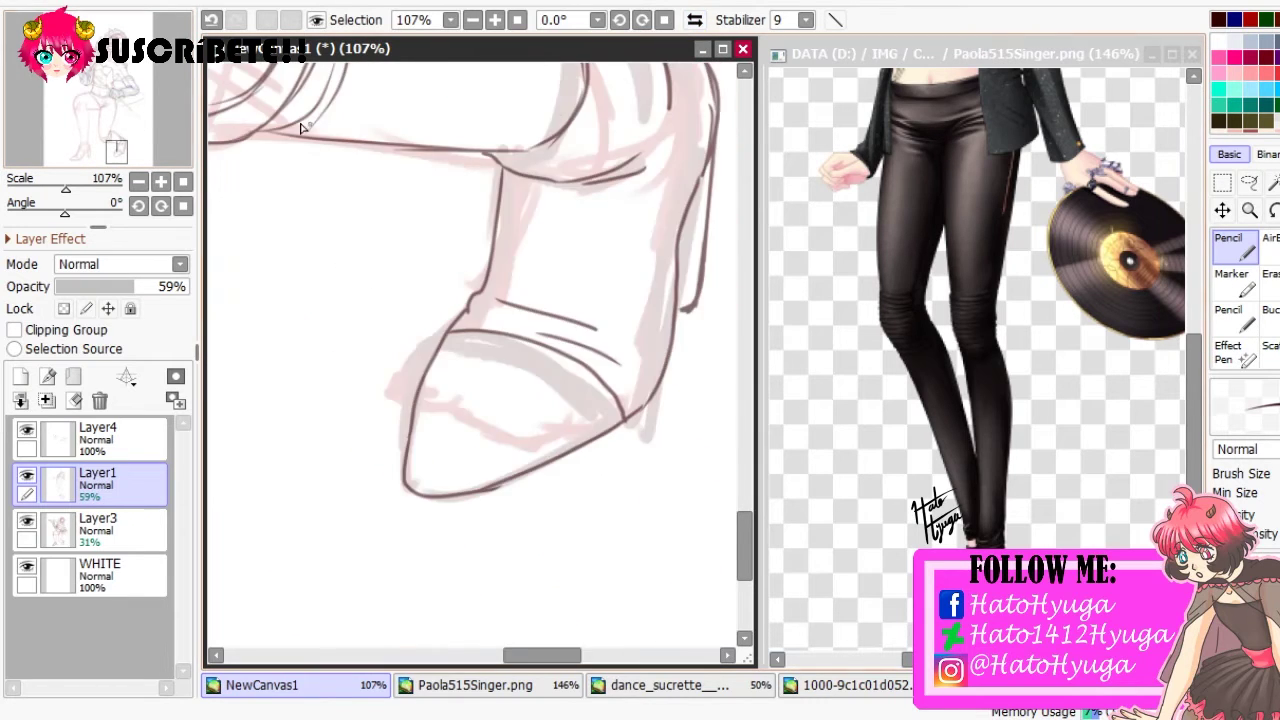
# Ink the front foot's boot with its instep crease, toe cap, arched sole and the inner edge and tip of the heel
pyautogui.scroll(-3, 450, 300)
pyautogui.moveTo(541, 246); pyautogui.dragTo(524, 258)
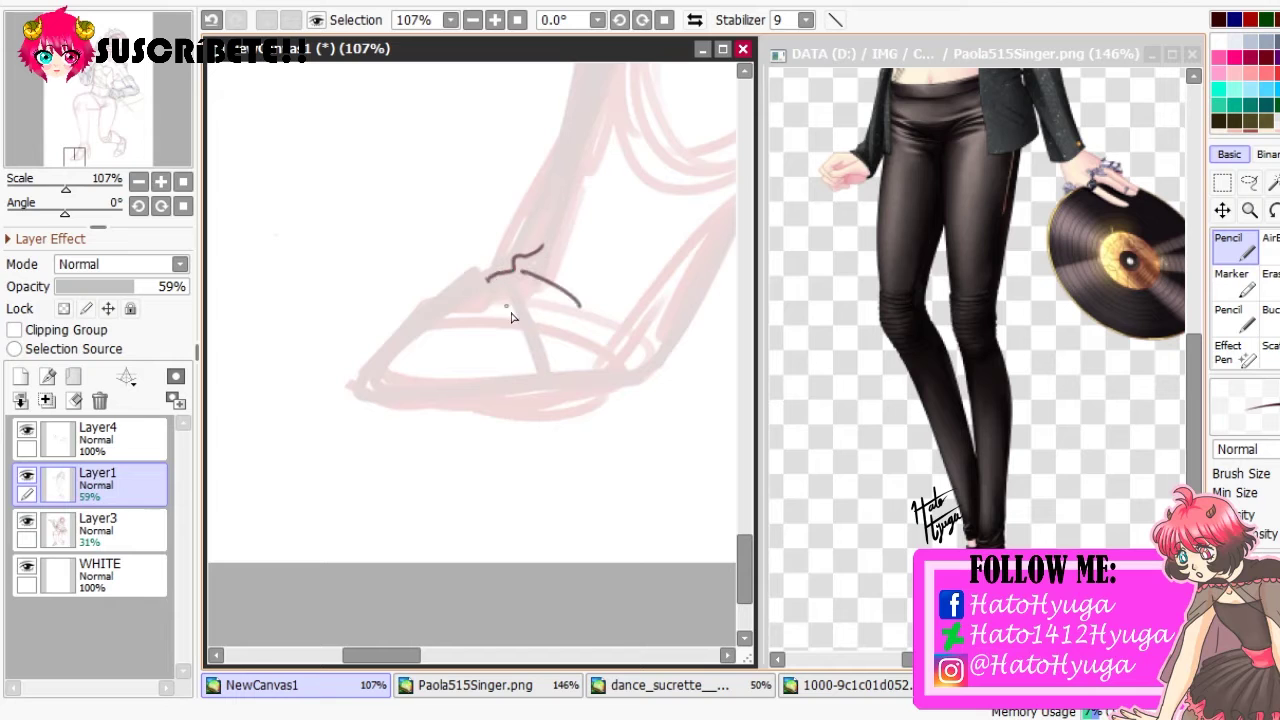
pyautogui.moveTo(549, 397); pyautogui.dragTo(670, 366)
pyautogui.moveTo(670, 366)
pyautogui.mouseDown()
pyautogui.moveTo(411, 411)
pyautogui.moveTo(519, 390)
pyautogui.mouseUp()
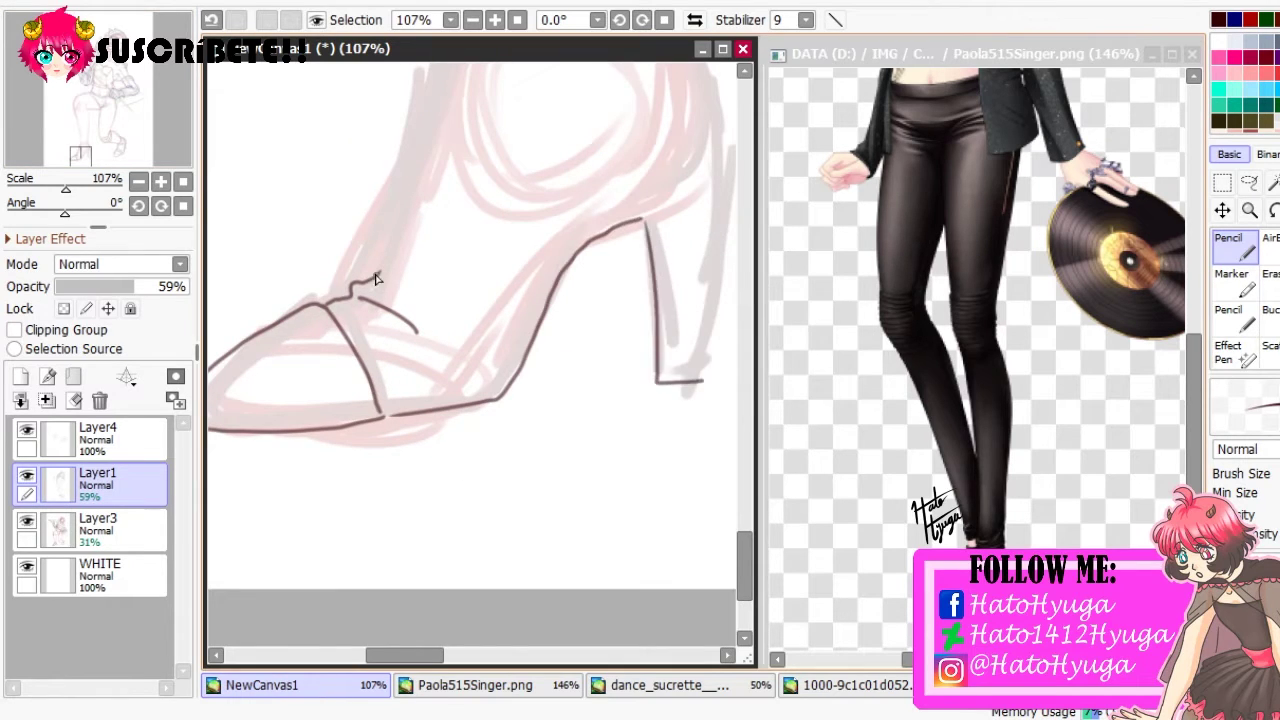
# Ink the front edge of the front boot's ankle and the cuff around its top
pyautogui.moveTo(340, 159); pyautogui.dragTo(235, 454)
pyautogui.moveTo(340, 300); pyautogui.dragTo(320, 494)
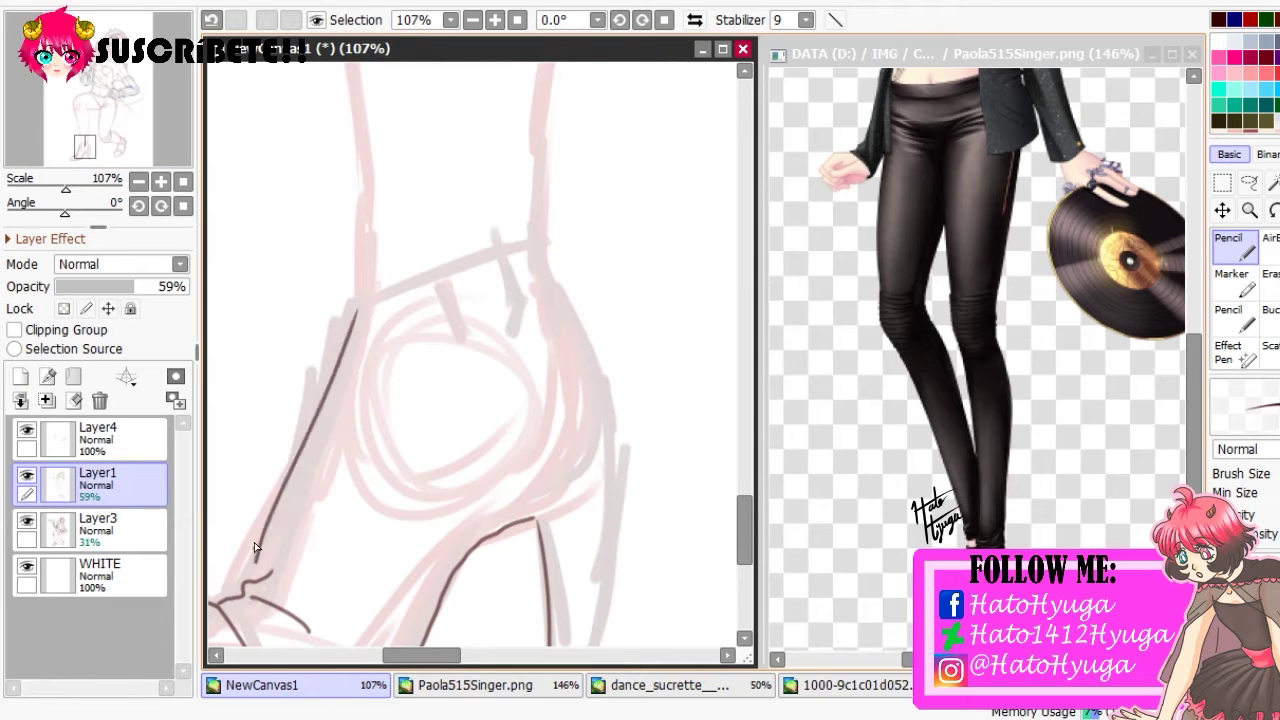
pyautogui.moveTo(254, 542)
pyautogui.mouseDown()
pyautogui.moveTo(315, 446)
pyautogui.moveTo(357, 313)
pyautogui.moveTo(362, 205)
pyautogui.mouseUp()
pyautogui.hotkey('ctrl', 'z')
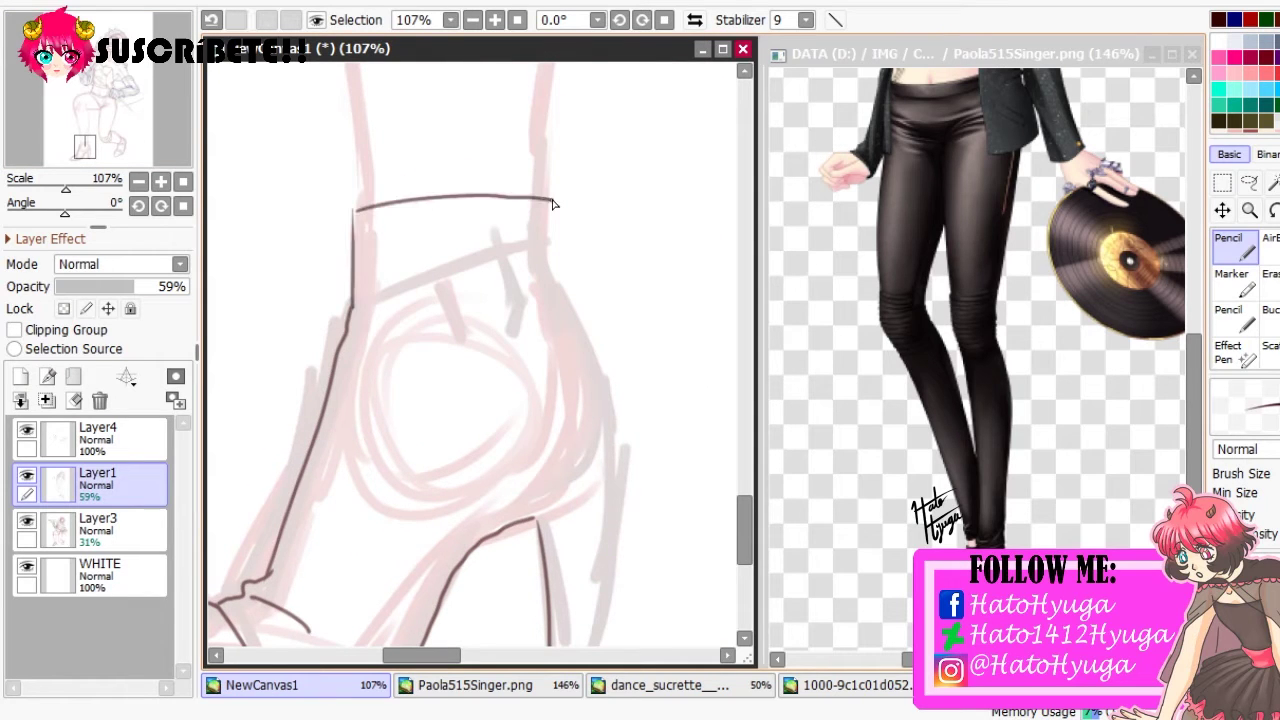
pyautogui.hotkey('ctrl', 'z')
pyautogui.hotkey('ctrl', 'z')
pyautogui.hotkey('ctrl', 'z')
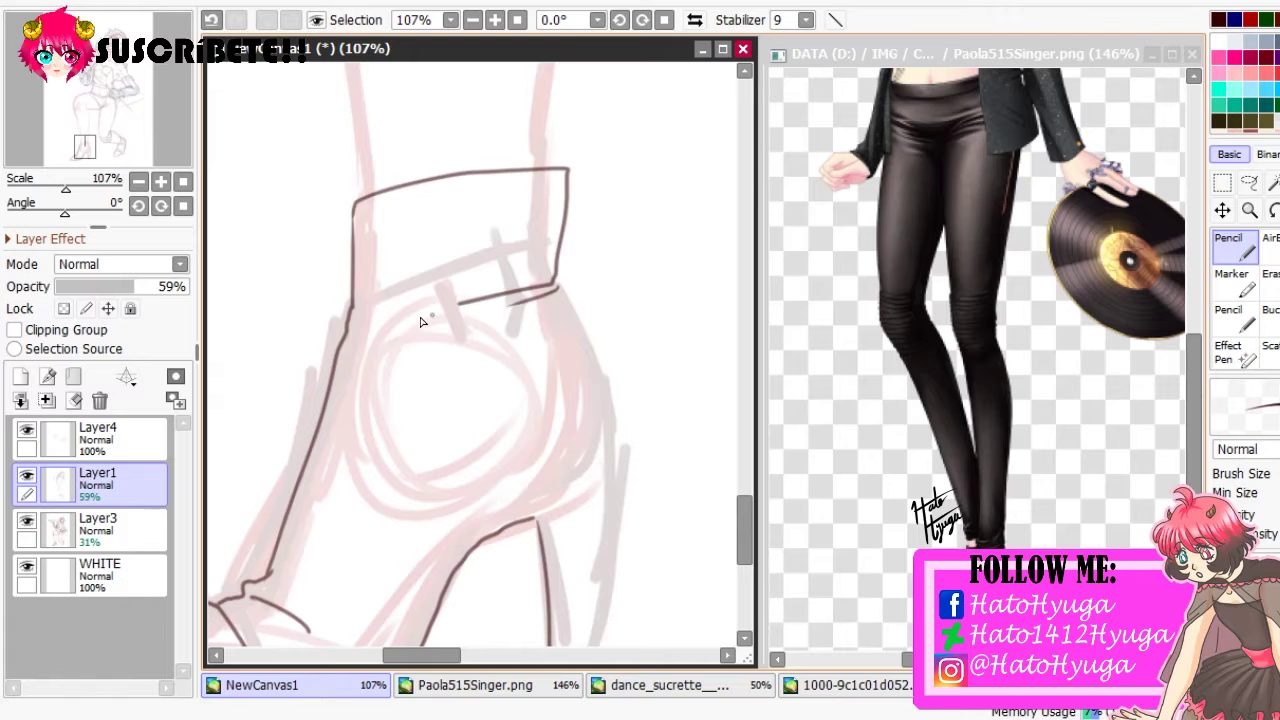
pyautogui.moveTo(370, 318); pyautogui.dragTo(482, 288)
# Ink the back of the front boot from the cuff down to the tip of the high heel
pyautogui.scroll(-3, 253, 189)
pyautogui.press('h')
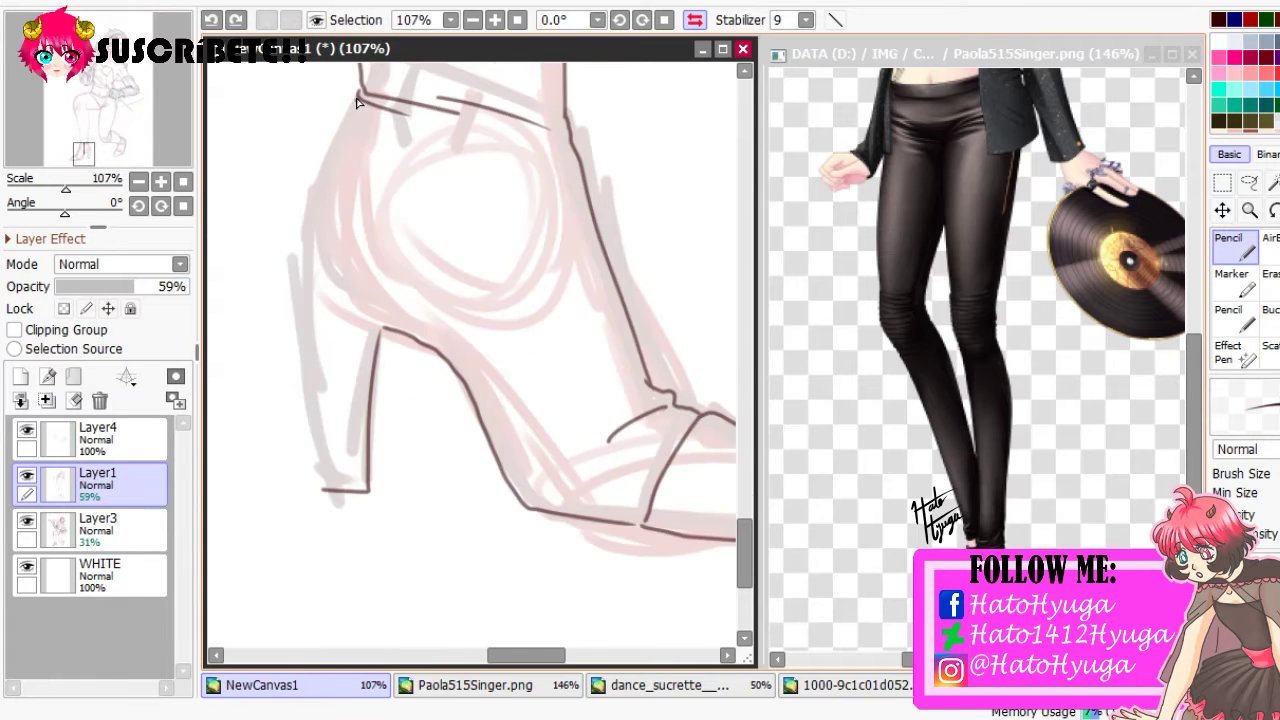
pyautogui.moveTo(358, 96); pyautogui.dragTo(300, 298)
pyautogui.hotkey('ctrl', 'z')
pyautogui.moveTo(355, 100)
pyautogui.mouseDown()
pyautogui.moveTo(309, 280)
pyautogui.moveTo(326, 500)
pyautogui.mouseUp()
pyautogui.scroll(-5, 480, 560)
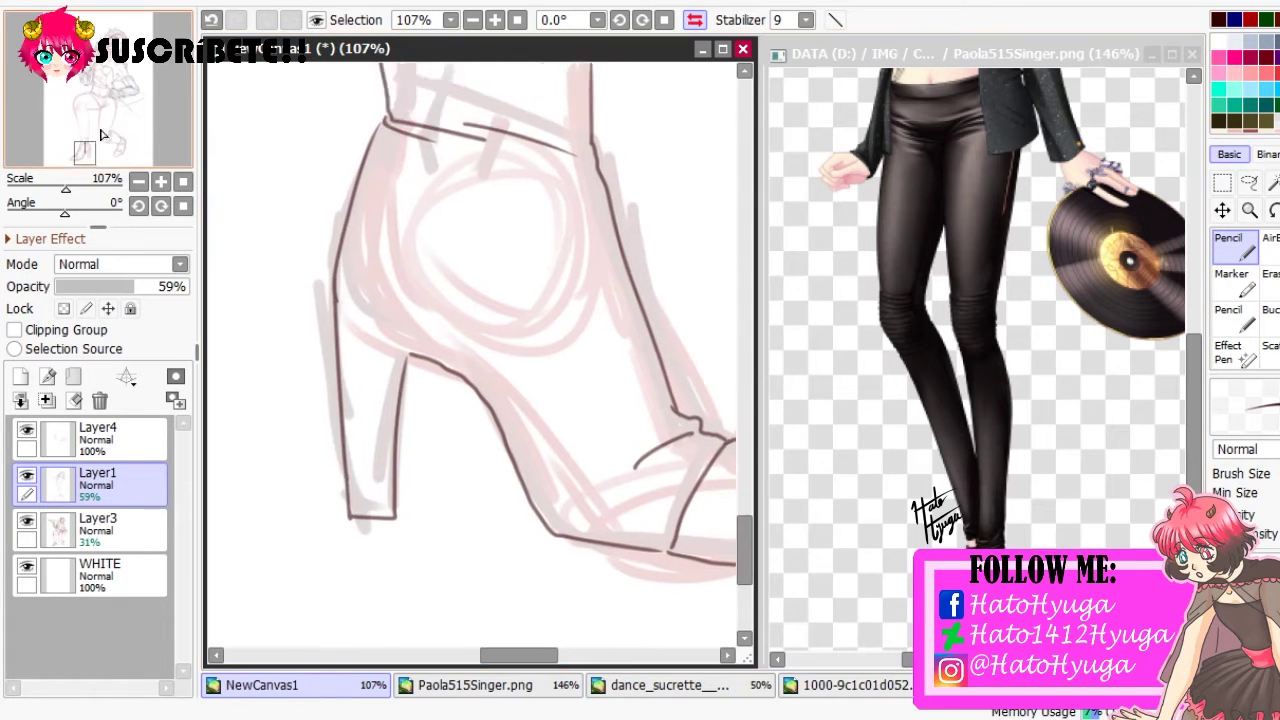
# Ink the front leg's shin, rounded knee and upper thigh edge up to the waistband
pyautogui.press('h')
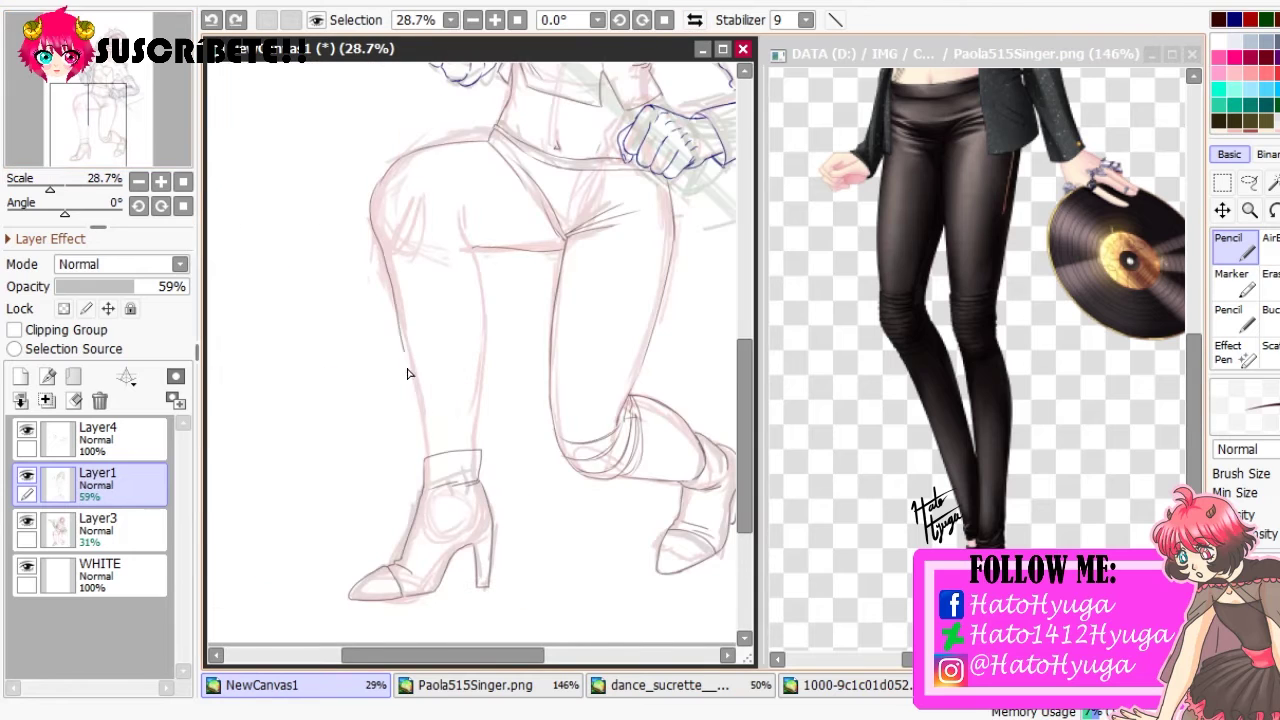
pyautogui.moveTo(372, 238); pyautogui.dragTo(408, 408)
pyautogui.scroll(5, 382, 185)
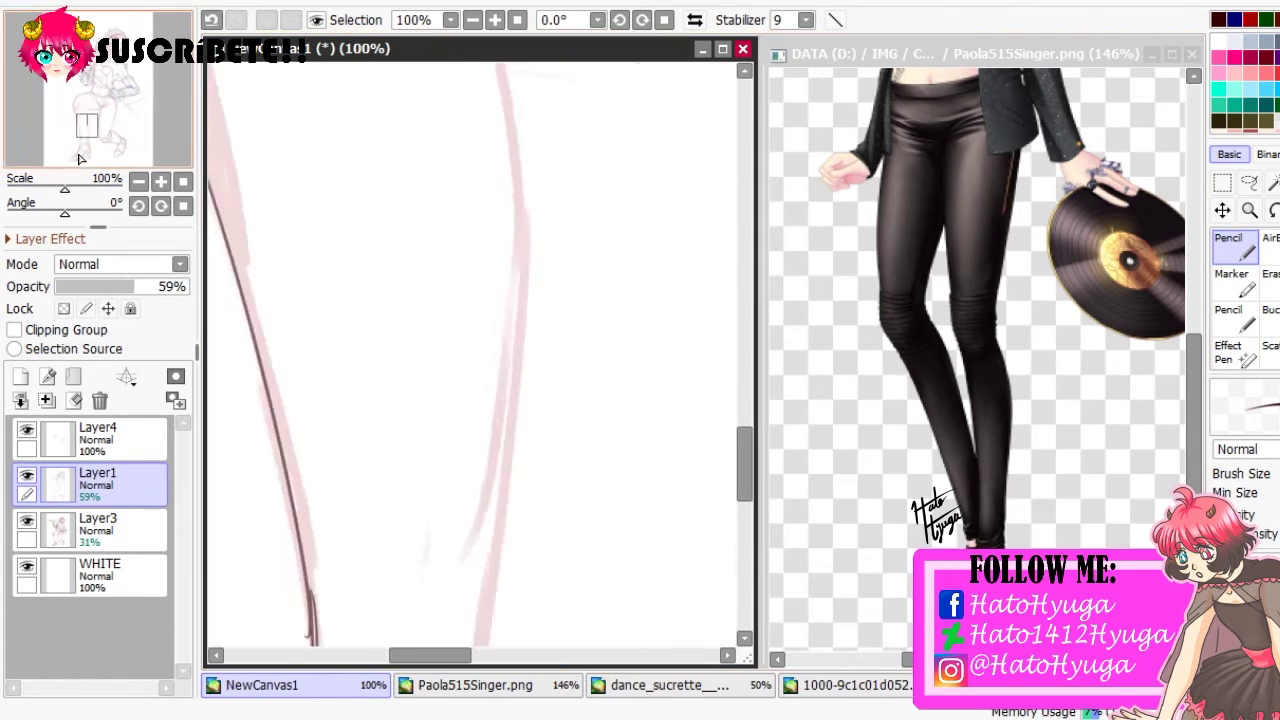
pyautogui.moveTo(316, 304)
pyautogui.mouseDown()
pyautogui.moveTo(306, 165)
pyautogui.moveTo(335, 70)
pyautogui.mouseUp()
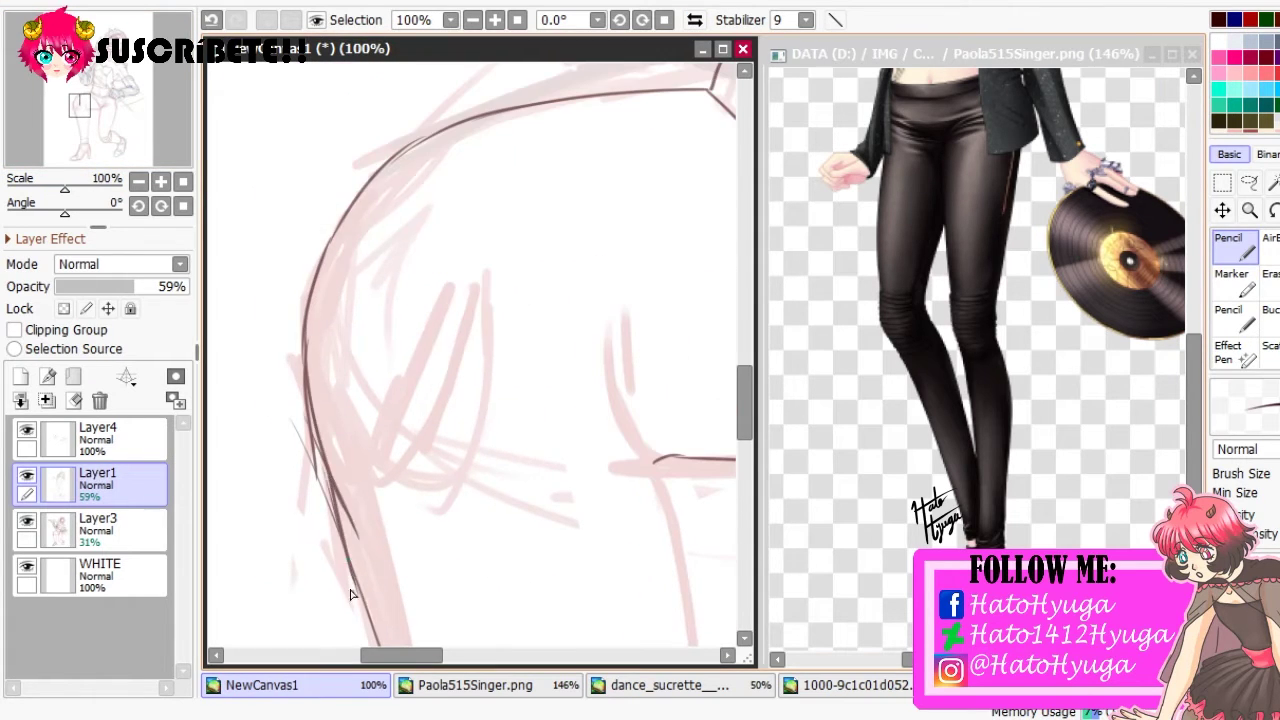
# Ink the crease behind the front knee and the back edge of the calf down to the boot cuff
pyautogui.scroll(-3, 516, 171)
pyautogui.moveTo(511, 118); pyautogui.dragTo(513, 168)
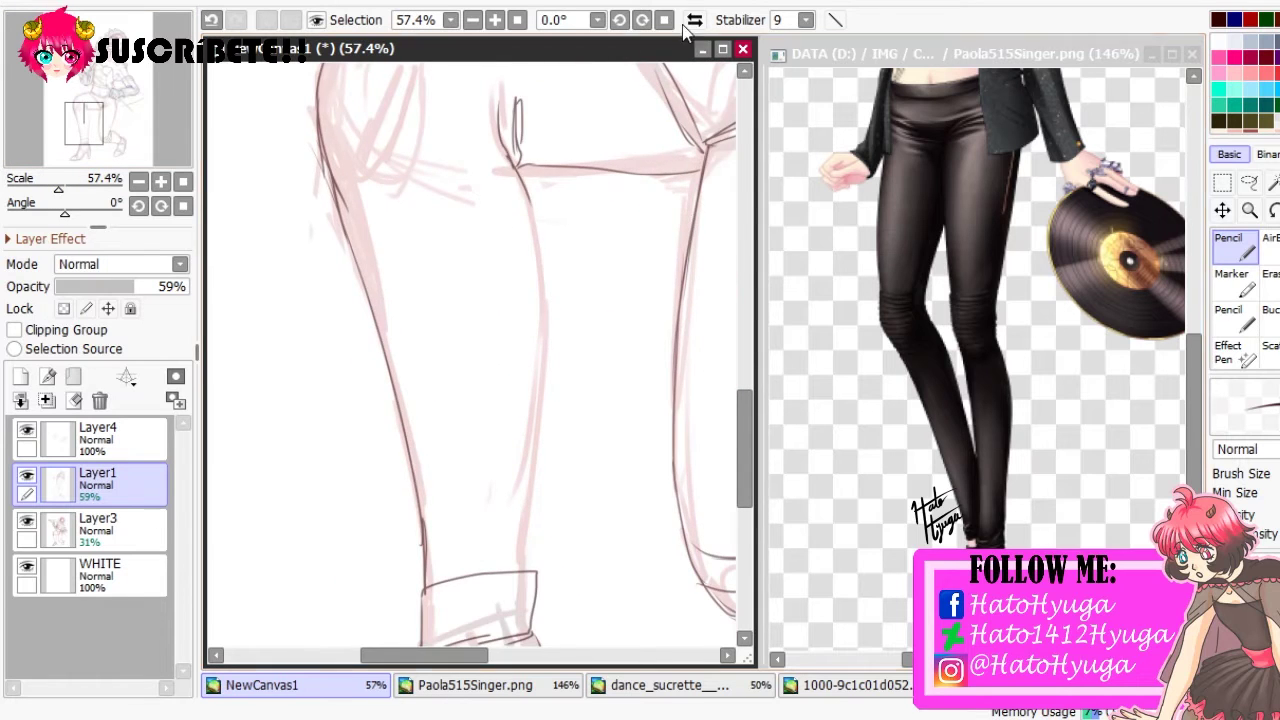
pyautogui.press('h')
pyautogui.moveTo(420, 195)
pyautogui.mouseDown()
pyautogui.moveTo(396, 340)
pyautogui.moveTo(408, 566)
pyautogui.mouseUp()
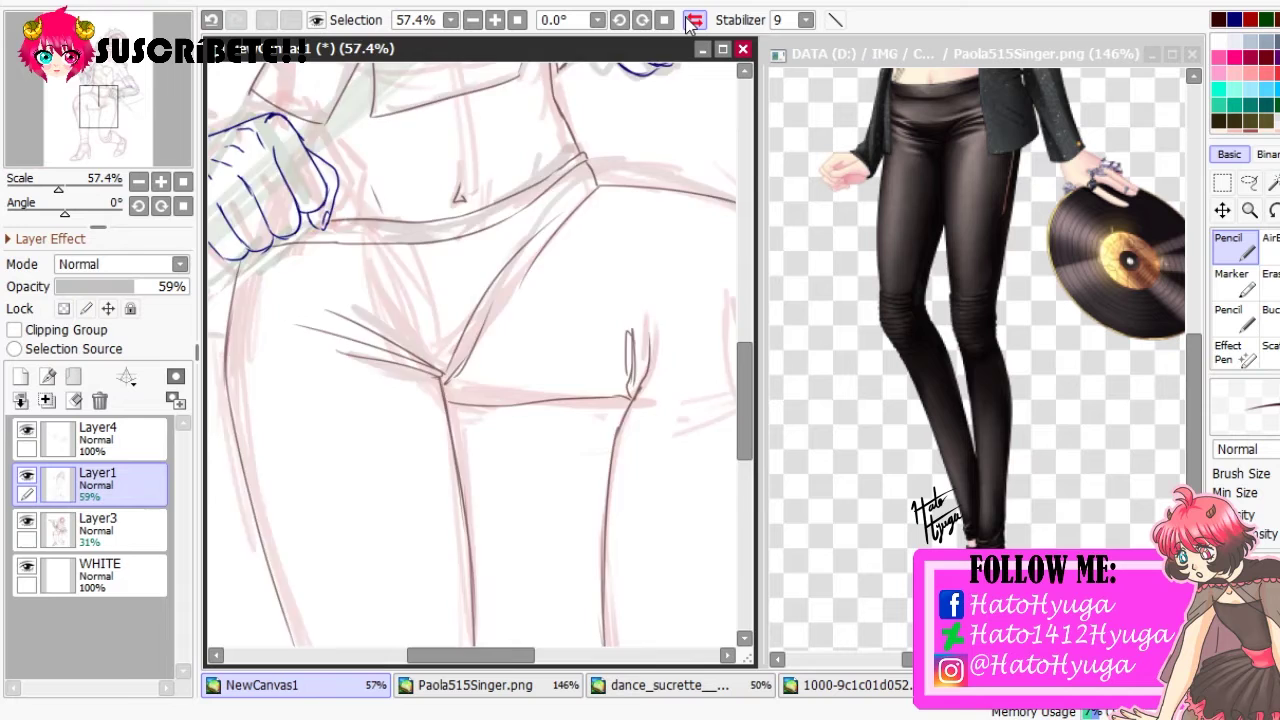
pyautogui.click(690, 20)
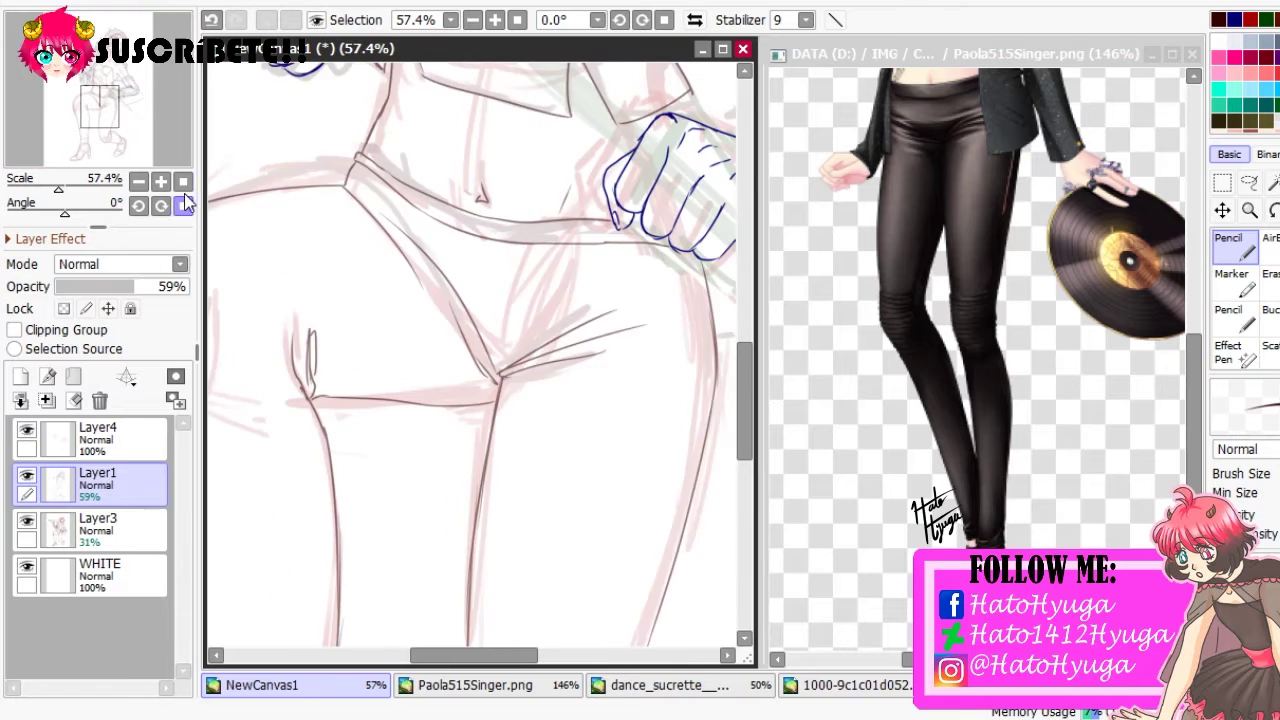
# Hide the Layer3 sketch, lasso the front leg's line art on Layer1 and move it outward from the hips, slightly reduced
pyautogui.scroll(-4, 101, 153)
pyautogui.scroll(6, 101, 153)
pyautogui.scroll(-3, 101, 153)
pyautogui.moveTo(101, 153)
pyautogui.mouseDown()
pyautogui.moveTo(101, 170)
pyautogui.moveTo(47, 180)
pyautogui.mouseUp()
pyautogui.press('a')
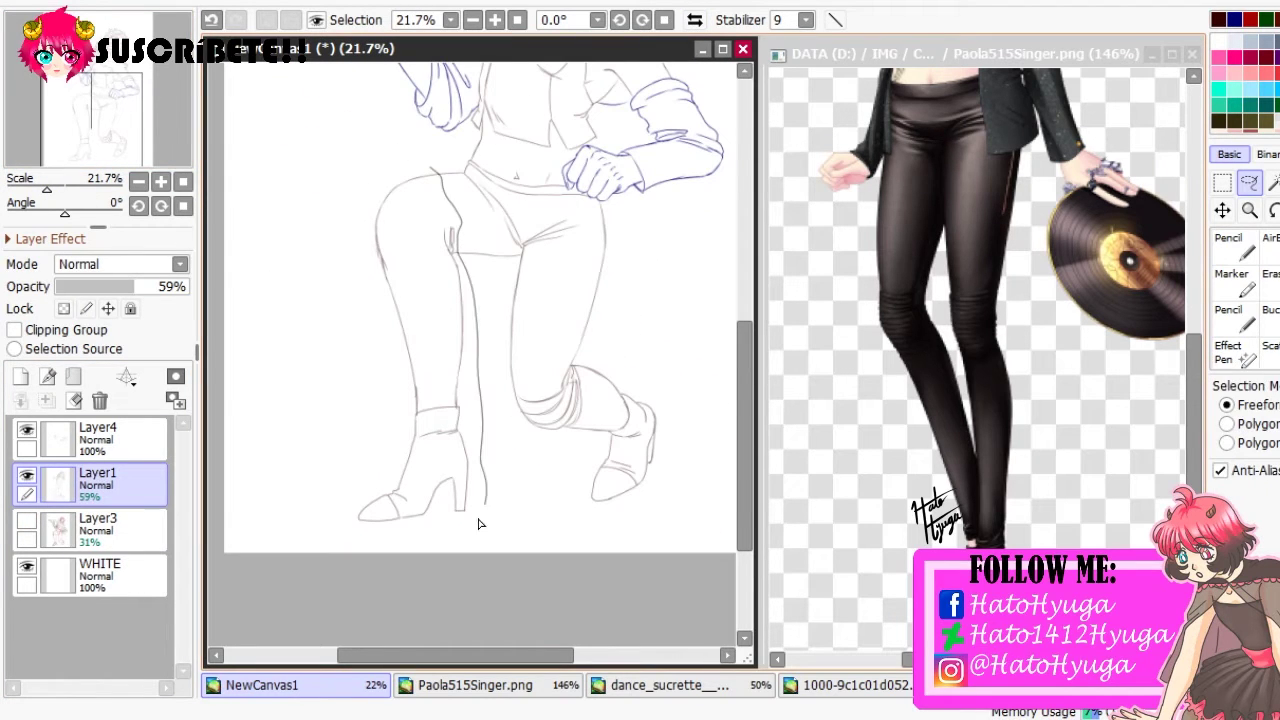
pyautogui.moveTo(479, 524); pyautogui.dragTo(306, 391)
pyautogui.moveTo(410, 172)
pyautogui.mouseDown()
pyautogui.moveTo(457, 268)
pyautogui.moveTo(440, 190)
pyautogui.mouseUp()
pyautogui.hotkey('ctrl', 't')
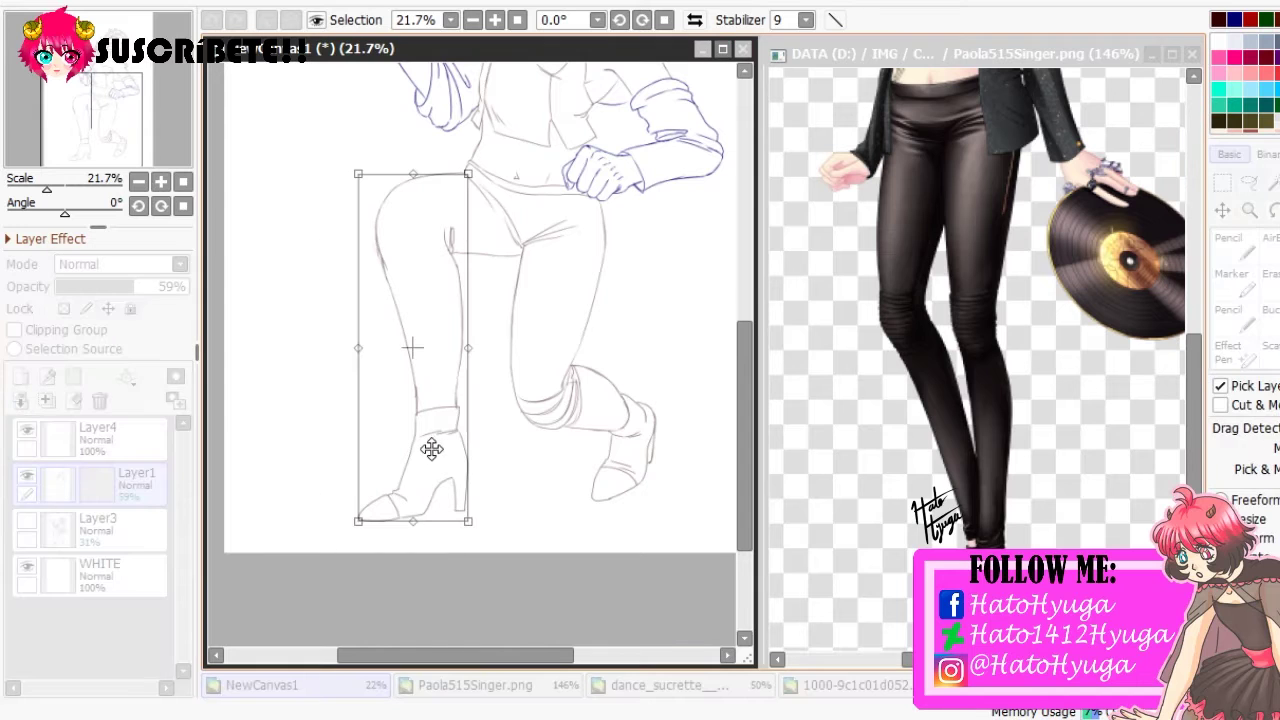
pyautogui.moveTo(431, 448); pyautogui.dragTo(370, 443)
pyautogui.press('Return')
# Select the front leg's boot, transform it to fit the moved leg and clear the selection
pyautogui.moveTo(256, 408); pyautogui.dragTo(309, 509)
pyautogui.hotkey('ctrl', 't')
pyautogui.press('Return')
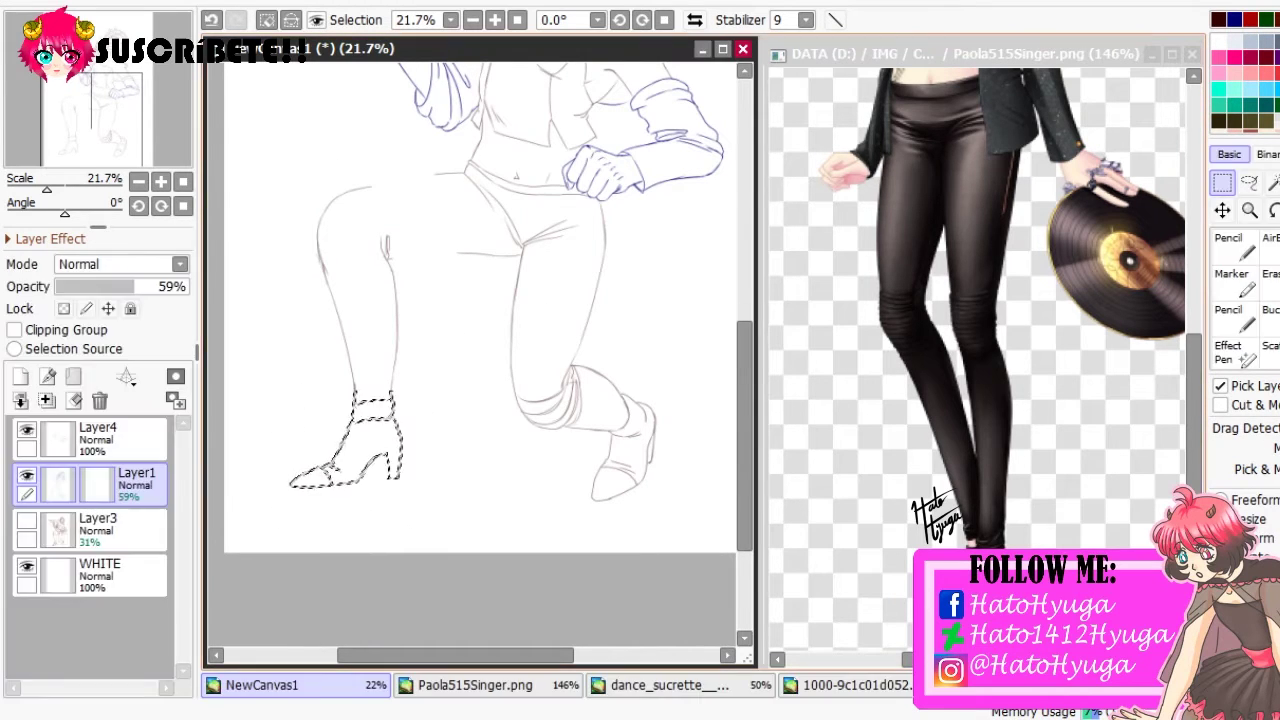
pyautogui.hotkey('ctrl', 'd')
# Redraw the underside and top lines of the front thigh to bridge the gaps between the moved leg and the hips
pyautogui.press('n')
pyautogui.scroll(3, 517, 287)
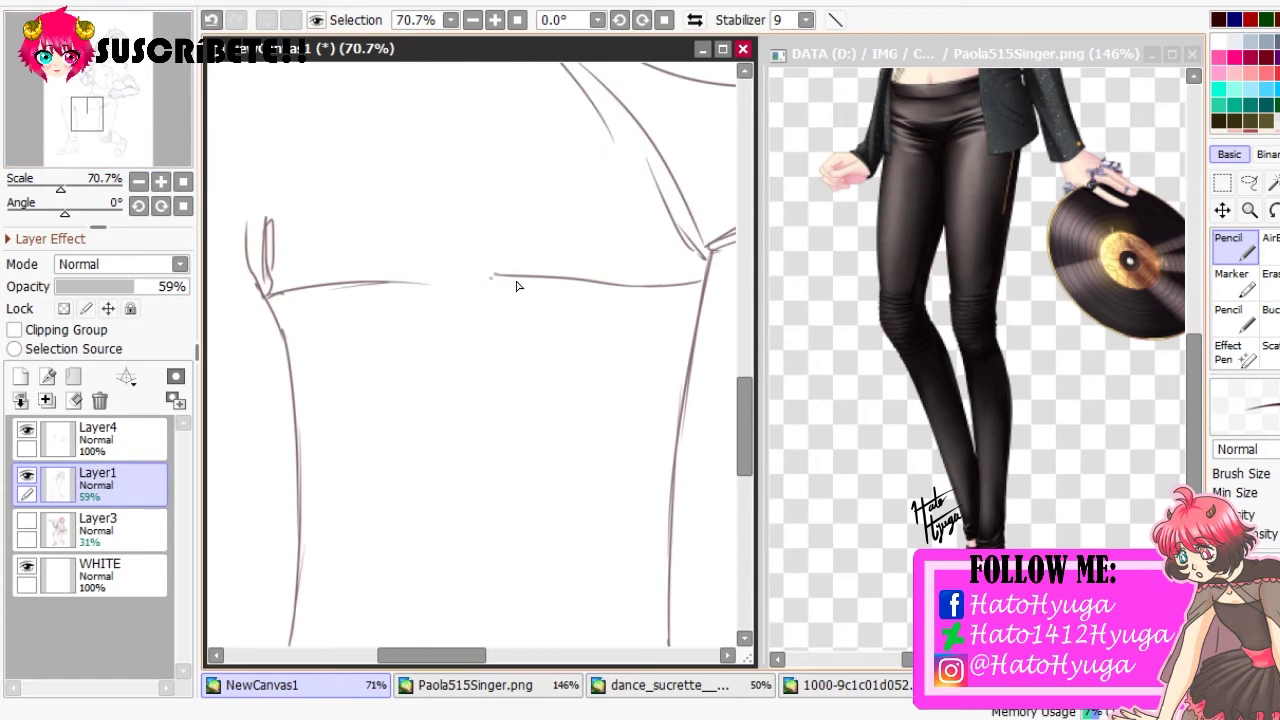
pyautogui.moveTo(340, 285); pyautogui.dragTo(690, 280)
pyautogui.moveTo(300, 150); pyautogui.dragTo(423, 275)
pyautogui.moveTo(70, 180)
pyautogui.mouseDown()
pyautogui.moveTo(40, 180)
pyautogui.moveTo(90, 180)
pyautogui.moveTo(75, 175)
pyautogui.mouseUp()
# Clean up the front thigh by erasing overlapping strokes and redrawing smooth joins along its top and underside
pyautogui.press('e')
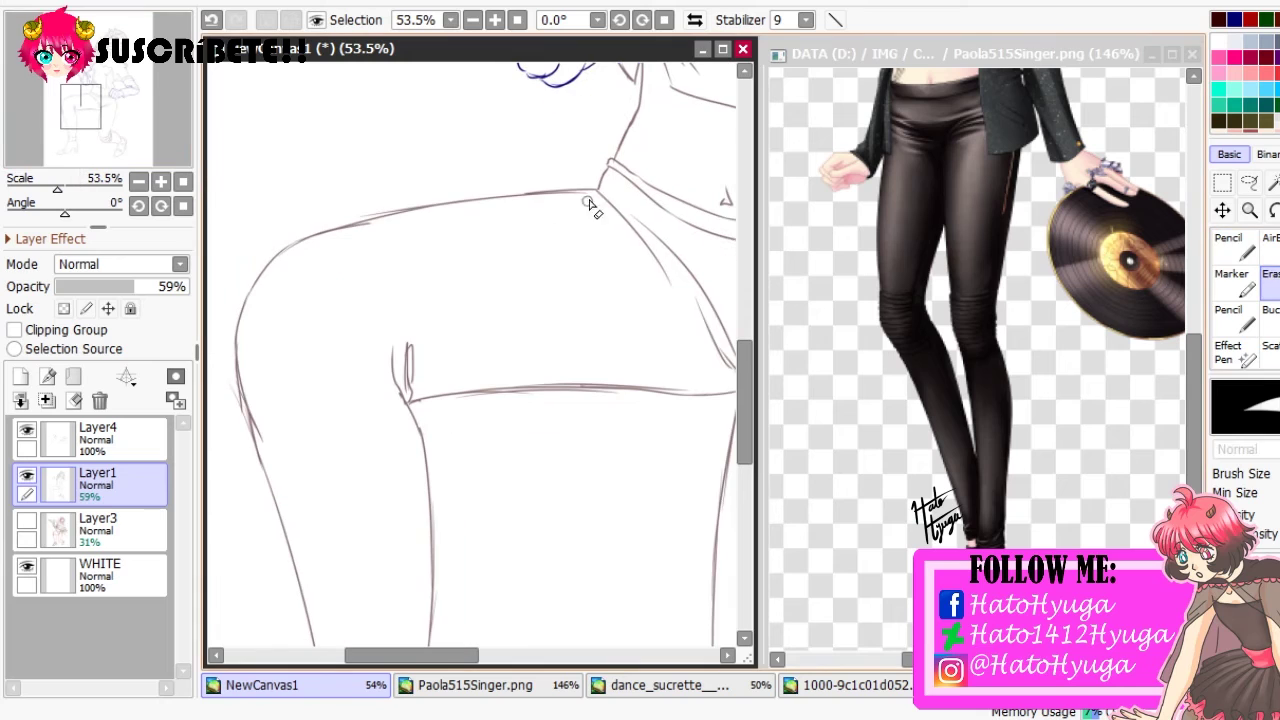
pyautogui.moveTo(340, 236); pyautogui.dragTo(316, 240)
pyautogui.press('n')
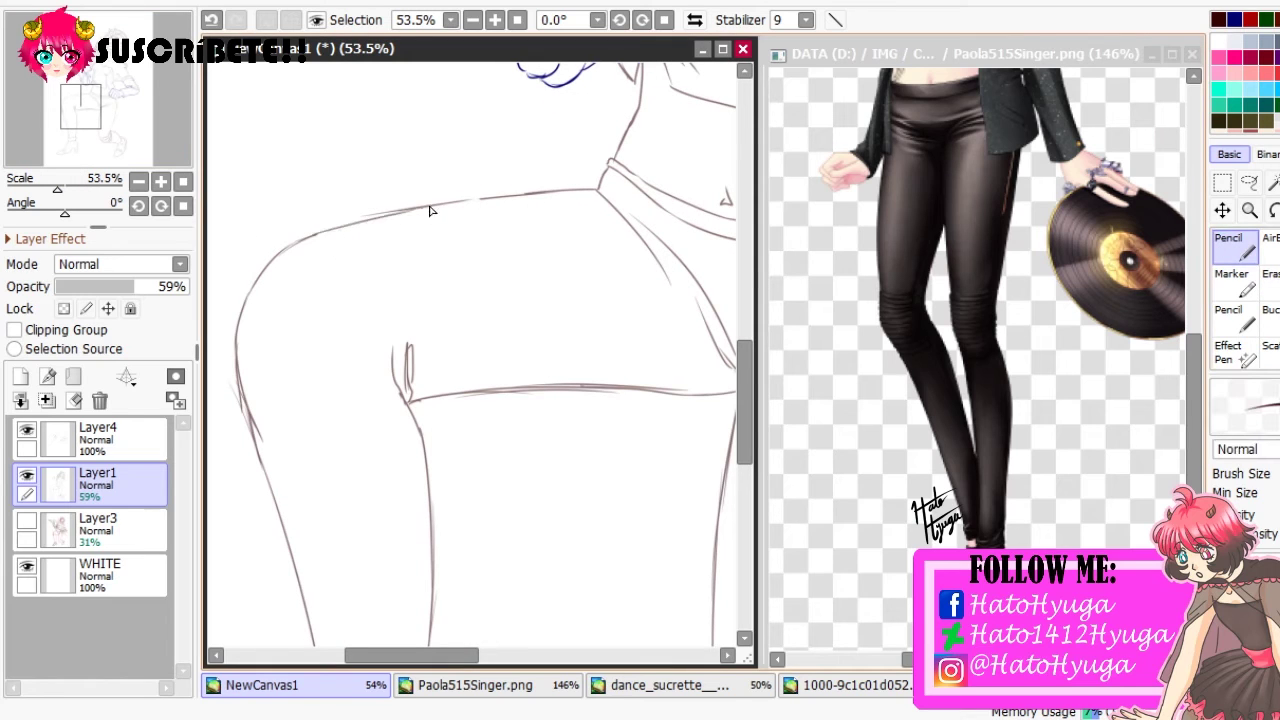
pyautogui.press('h')
pyautogui.press('e')
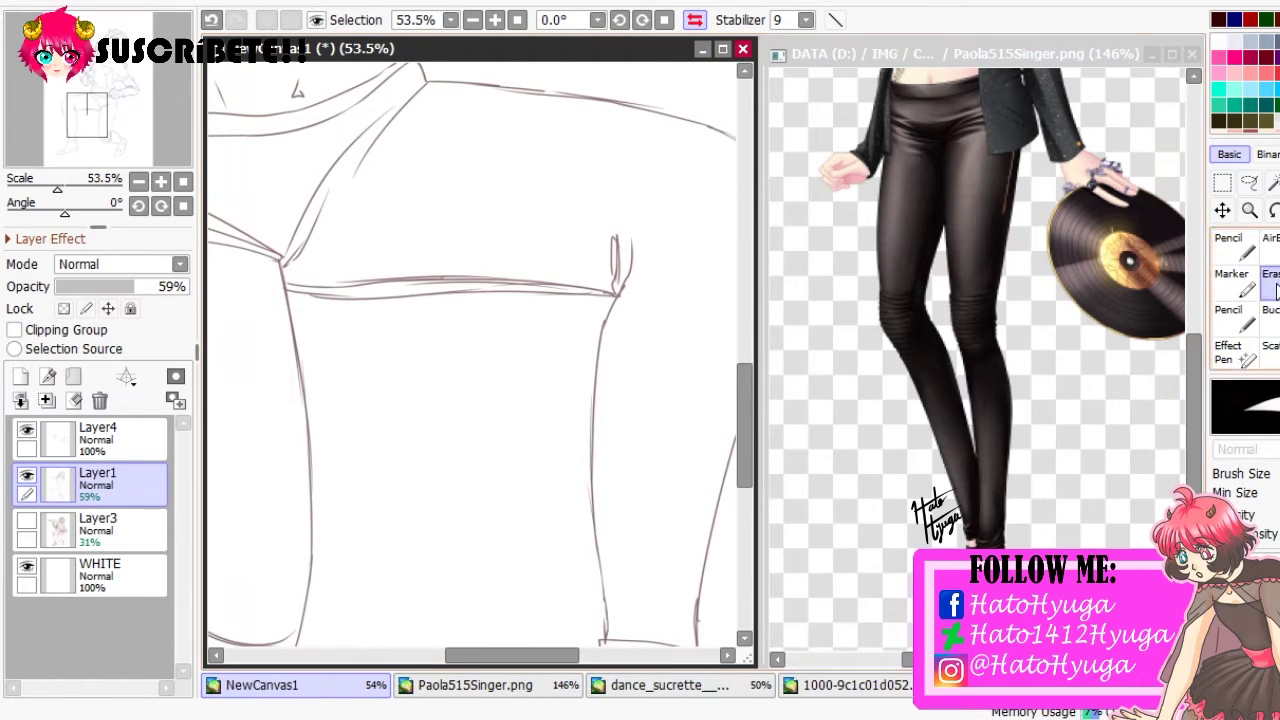
pyautogui.moveTo(292, 286); pyautogui.dragTo(415, 285)
# Redraw the short groin crease running up from the crotch towards the waistband
pyautogui.press('h')
pyautogui.scroll(-3, 343, 229)
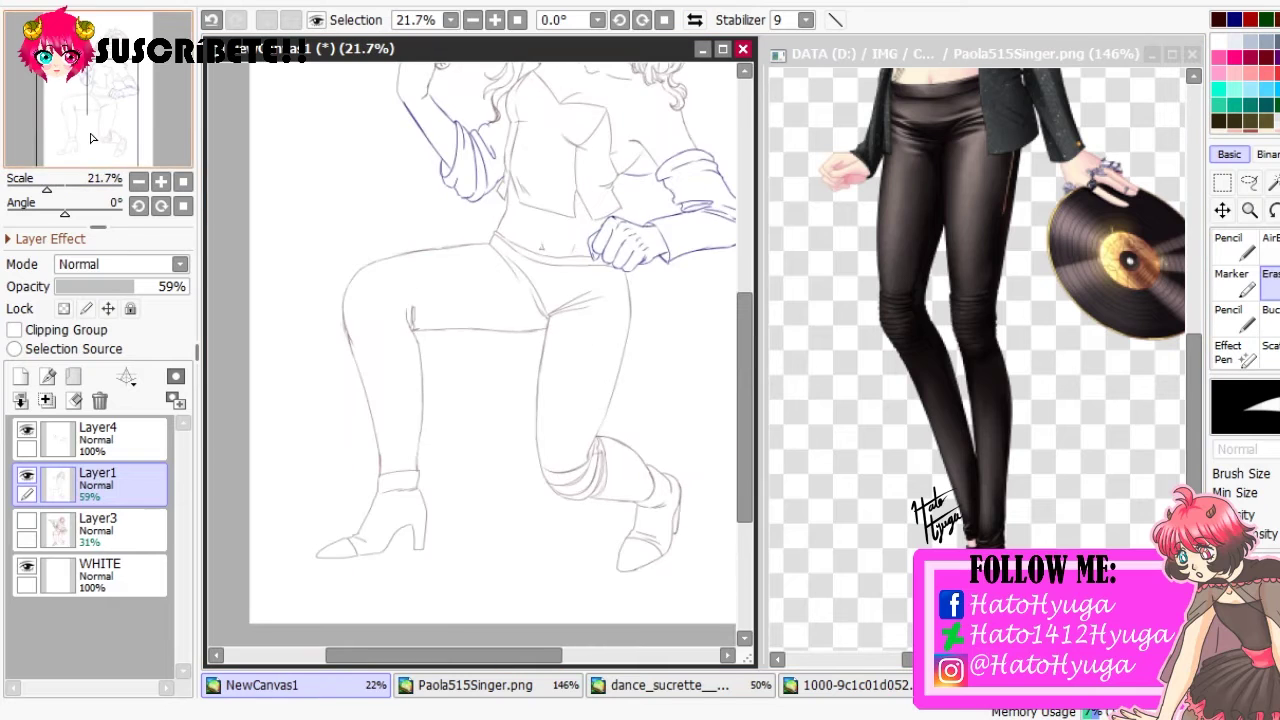
pyautogui.scroll(4, 254, 194)
pyautogui.press('n')
pyautogui.moveTo(537, 343); pyautogui.dragTo(499, 296)
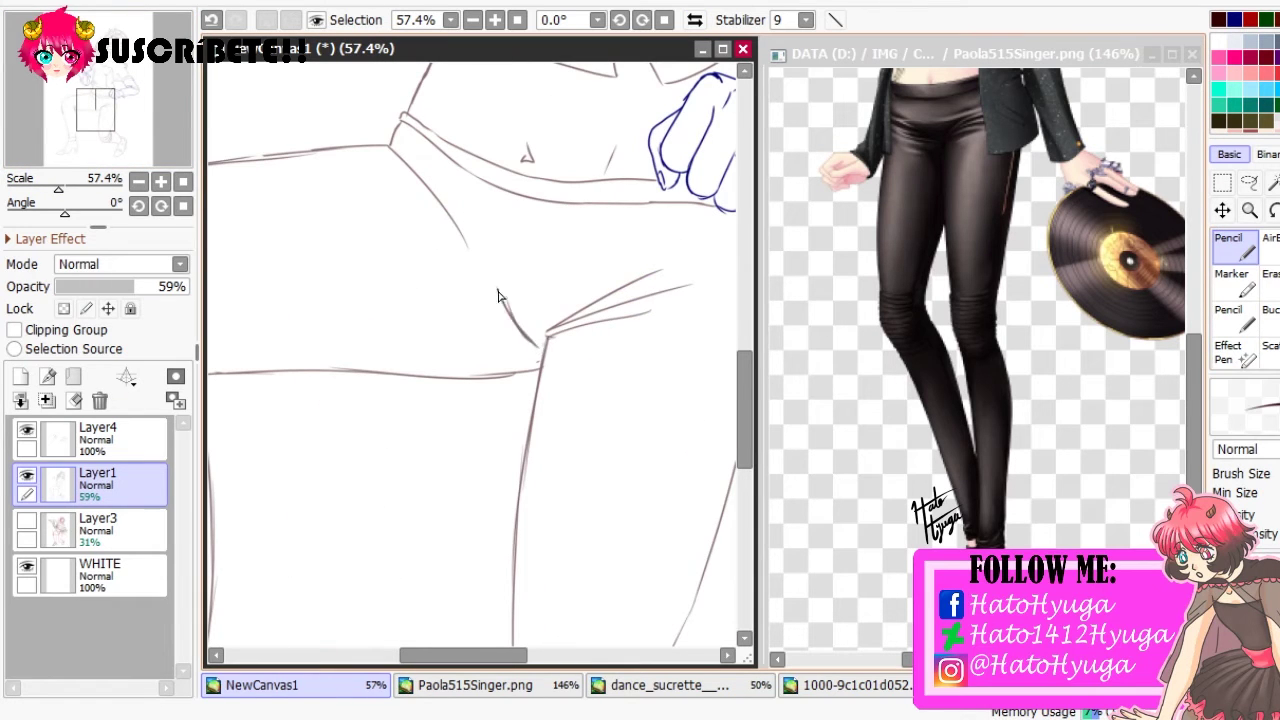
# Erase the groin crease and the inner end of the thigh's underside, and redraw both meeting at the crotch
pyautogui.press('e')
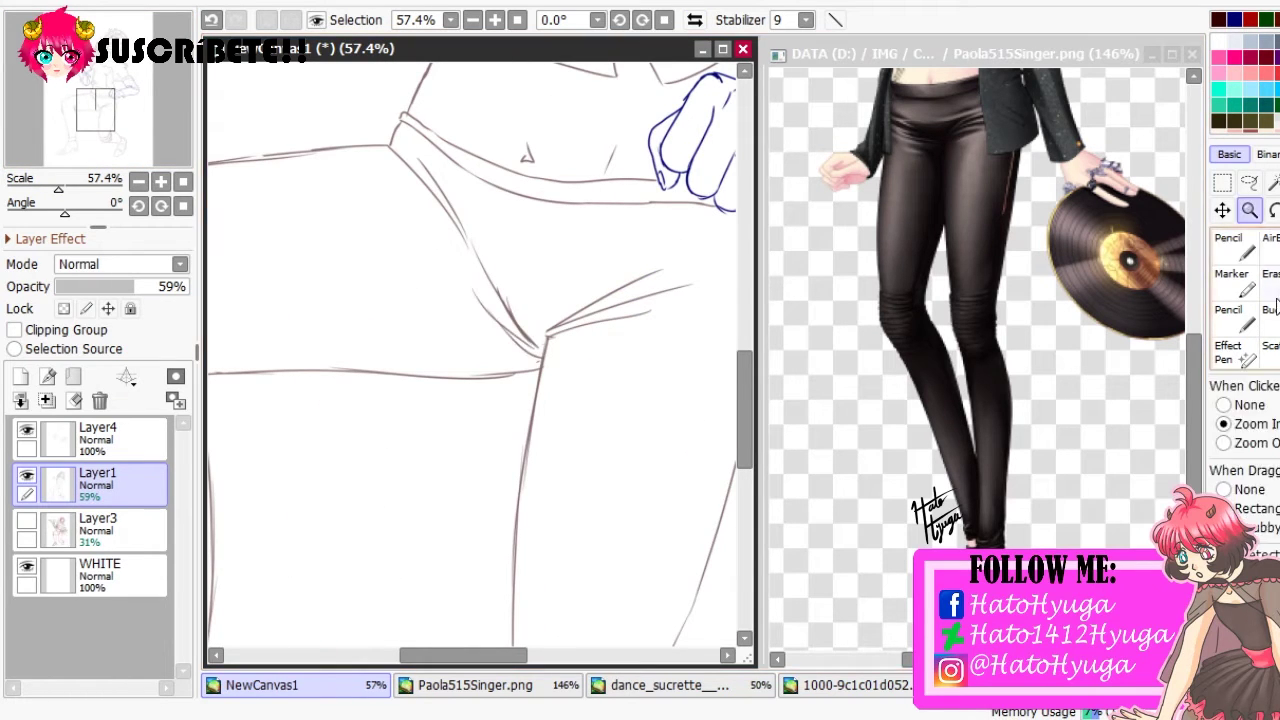
pyautogui.moveTo(472, 373); pyautogui.dragTo(527, 365)
pyautogui.press('n')
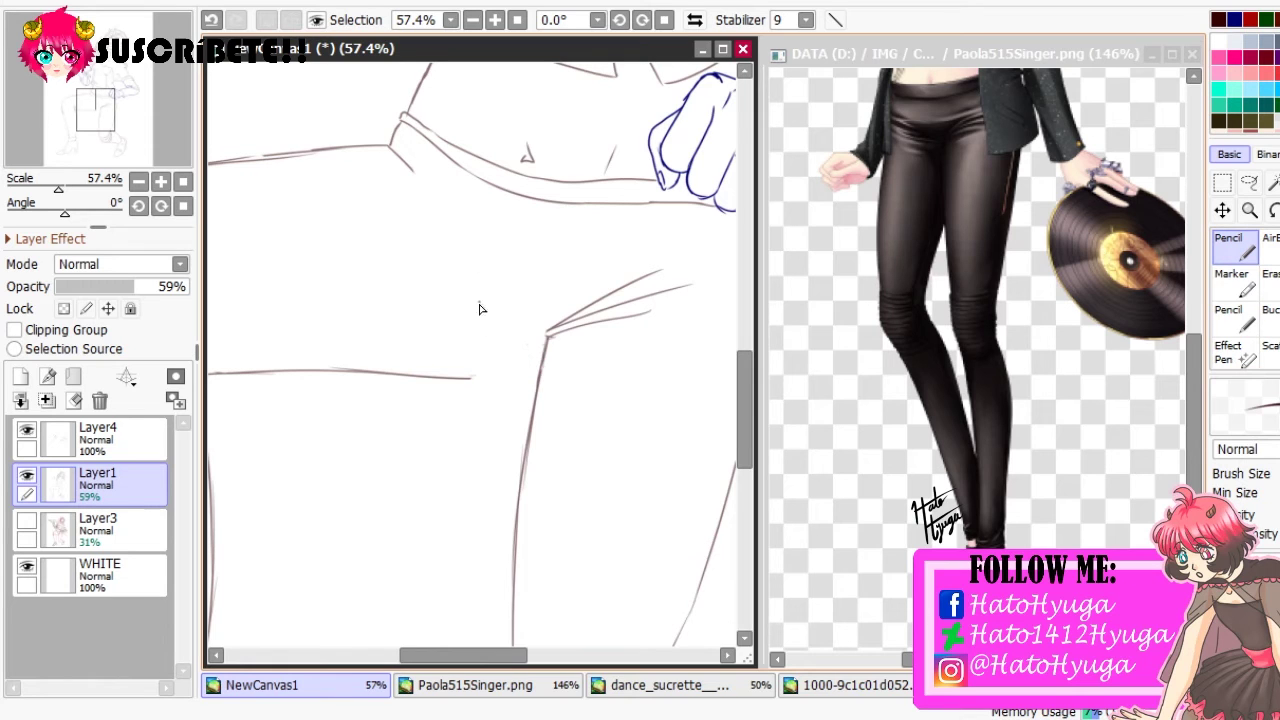
pyautogui.press('h')
pyautogui.moveTo(409, 379); pyautogui.dragTo(527, 376)
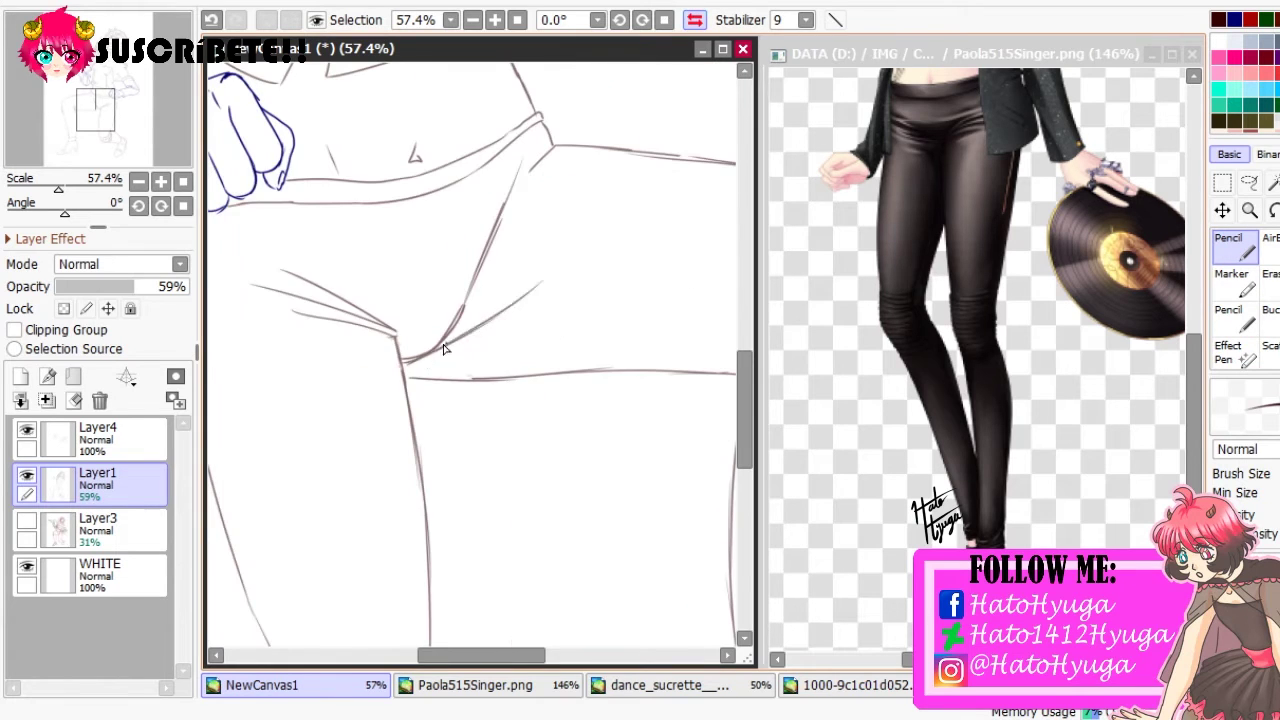
# Clean up the groin crease's lower end and redraw the kneeling leg's inner thigh line running down from the crotch
pyautogui.press('h')
pyautogui.press('e')
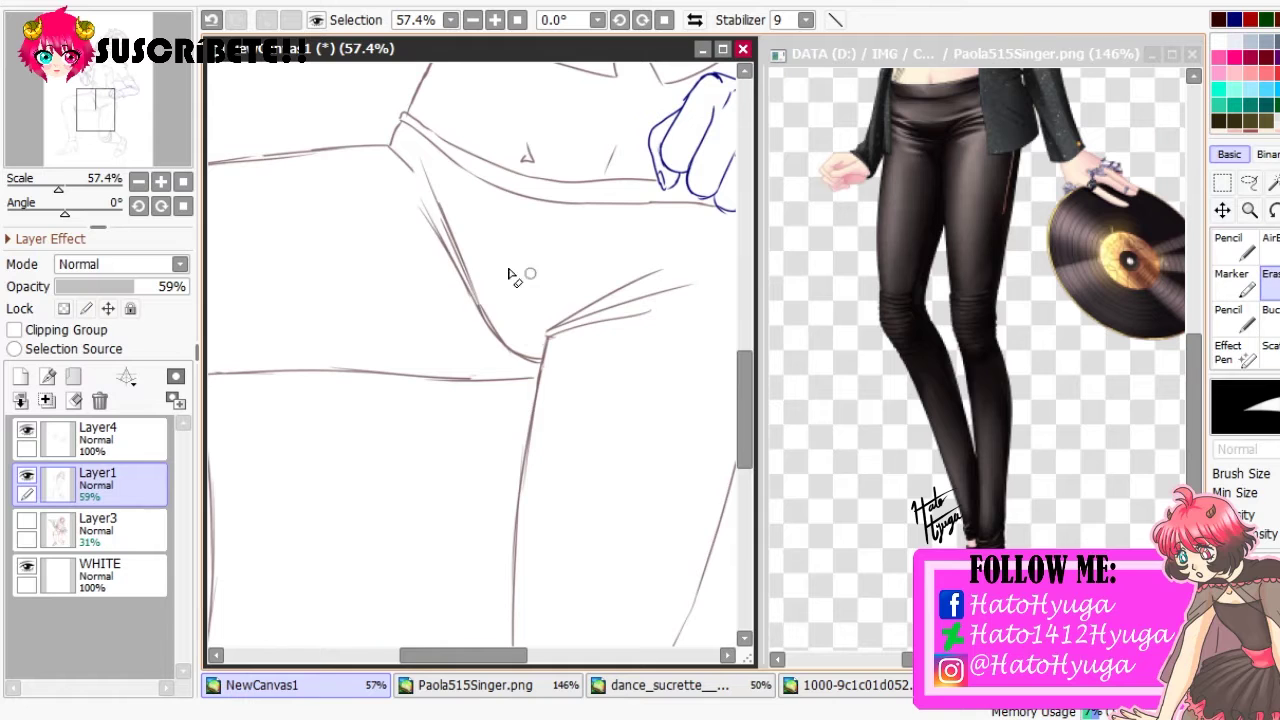
pyautogui.press('n')
pyautogui.moveTo(547, 332); pyautogui.dragTo(530, 418)
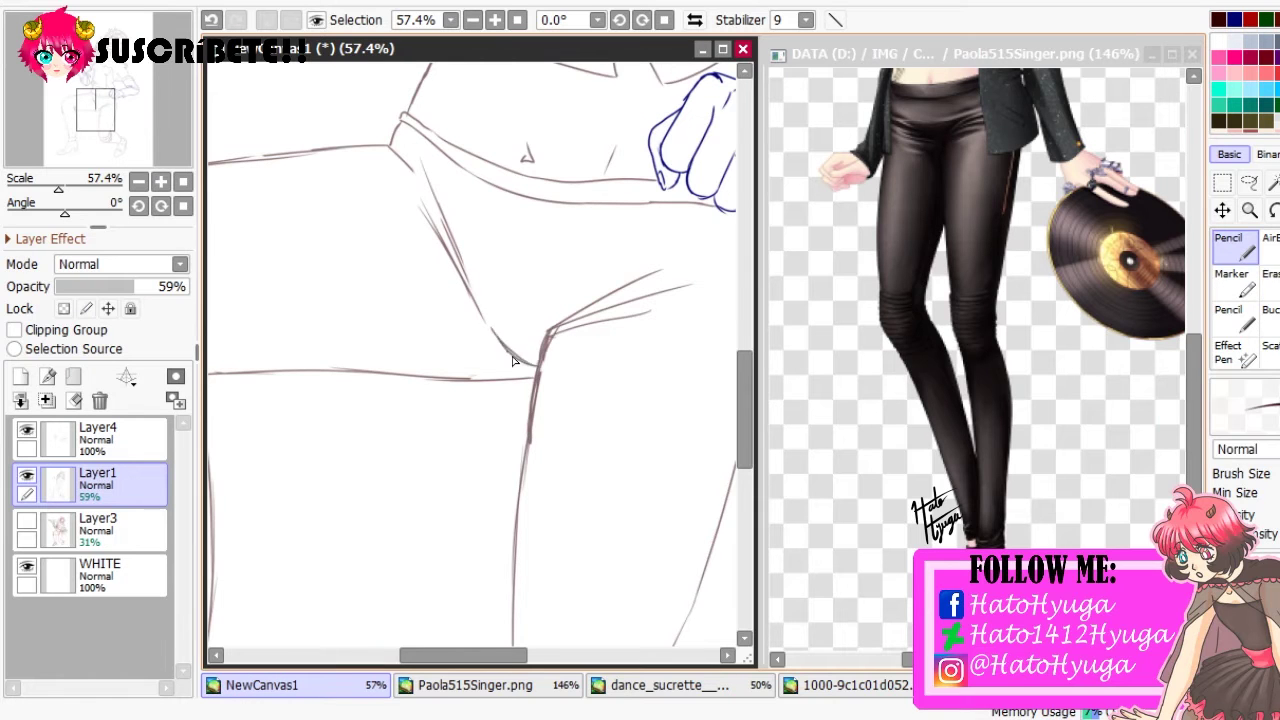
pyautogui.scroll(-1, 530, 355)
pyautogui.scroll(2, 543, 349)
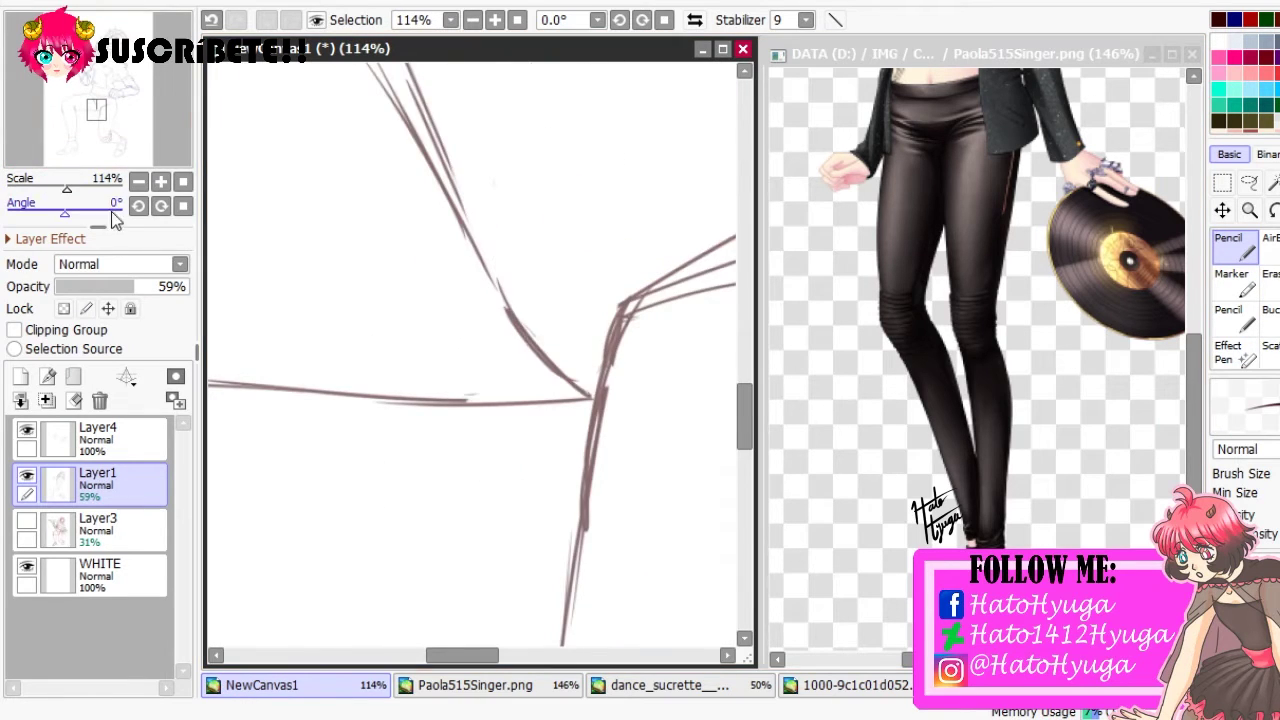
# Lasso the upper body above the waistband and scale it down slightly on both Layer4 and Layer1 with a free transform
pyautogui.moveTo(67, 188); pyautogui.dragTo(42, 188)
pyautogui.click(694, 19)
pyautogui.press('l')
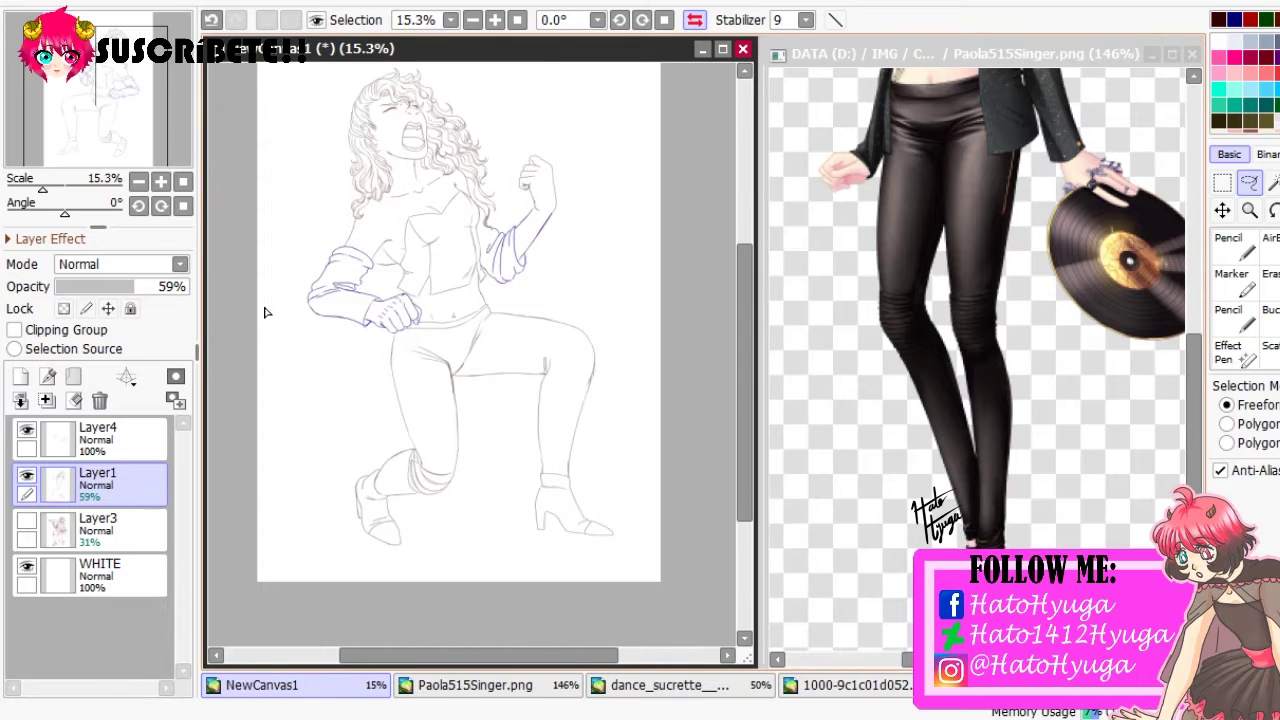
pyautogui.scroll(1, 265, 313)
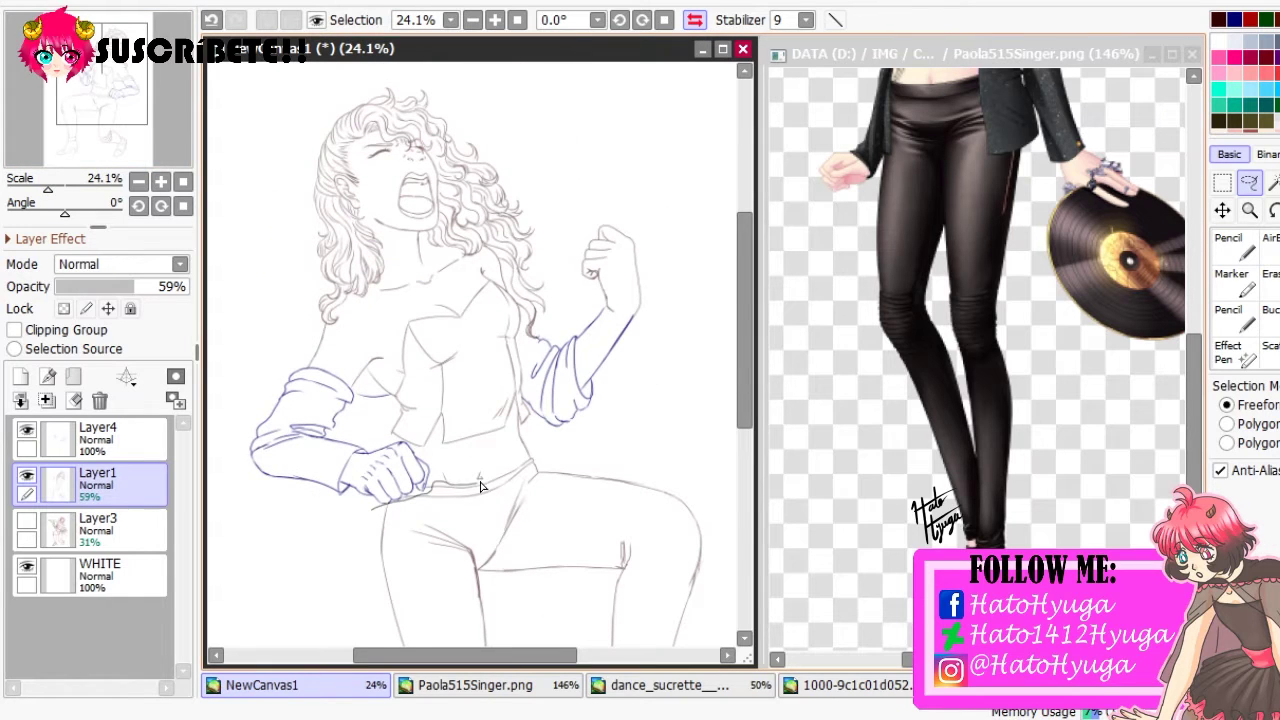
pyautogui.moveTo(711, 287)
pyautogui.mouseDown()
pyautogui.moveTo(257, 157)
pyautogui.moveTo(262, 124)
pyautogui.mouseUp()
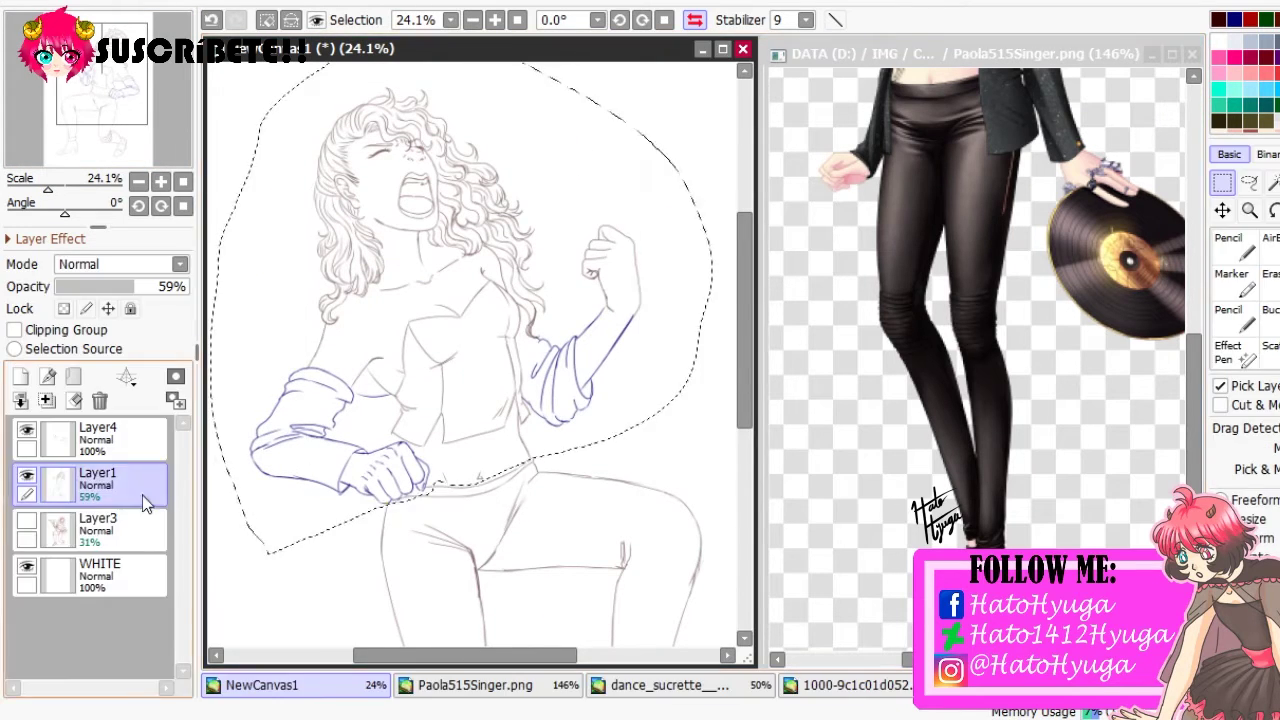
pyautogui.keyDown('ctrl'); pyautogui.click(100, 440); pyautogui.keyUp('ctrl')
pyautogui.click(1256, 500)
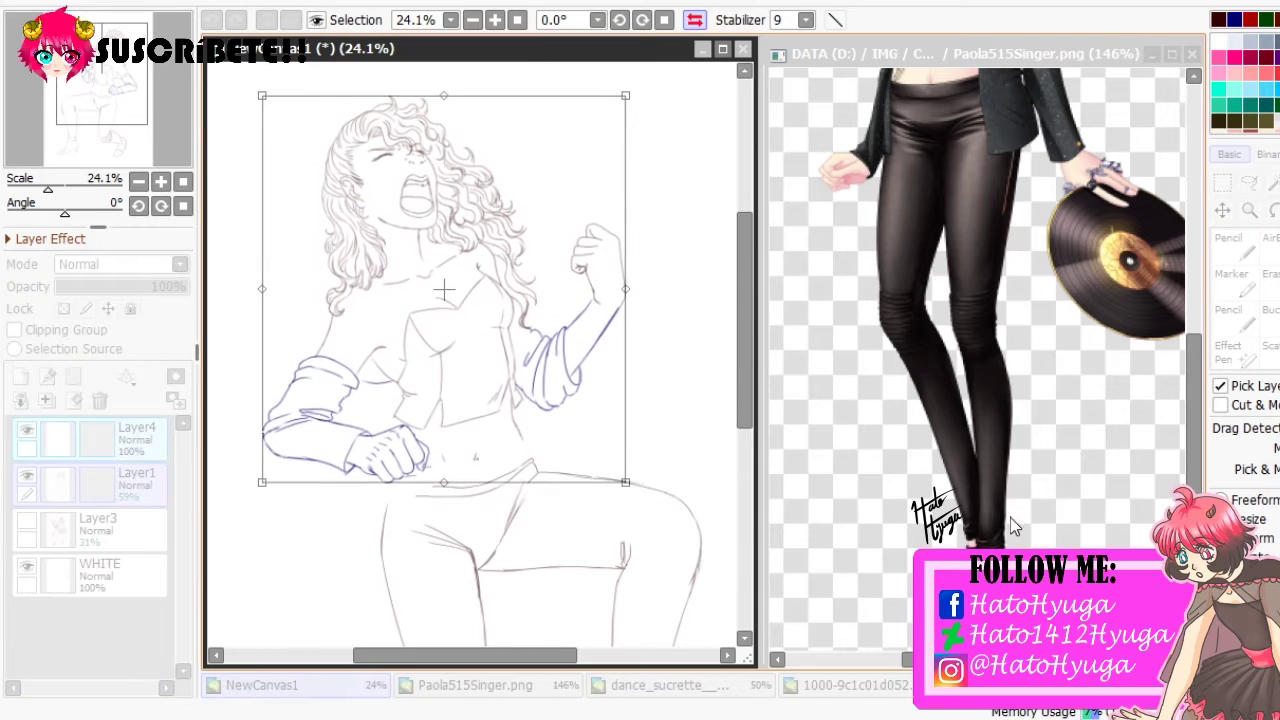
pyautogui.press('Return')
# On Layer1, extend the waistband below the resting fist, close its end and redraw the kneeling leg's outer hip line
pyautogui.scroll(-2, 480, 360)
pyautogui.scroll(3, 315, 444)
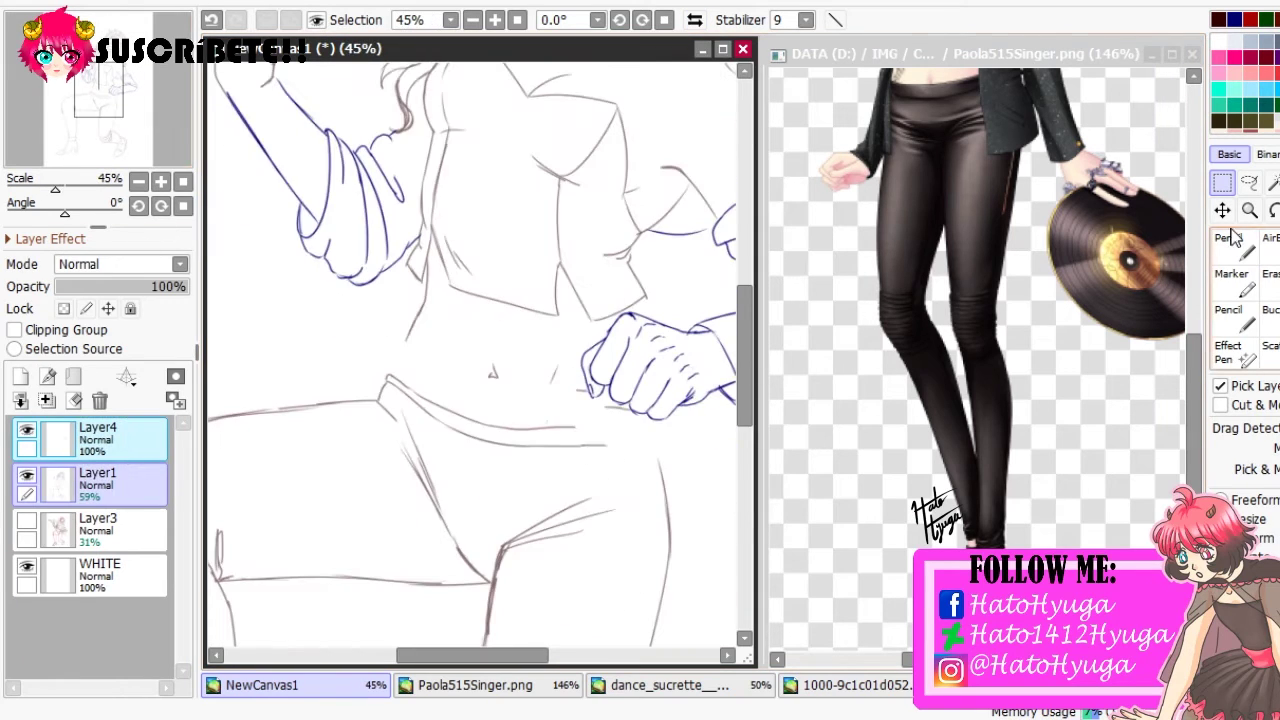
pyautogui.press('n')
pyautogui.click(100, 480)
pyautogui.click(26, 476)
pyautogui.click(26, 476)
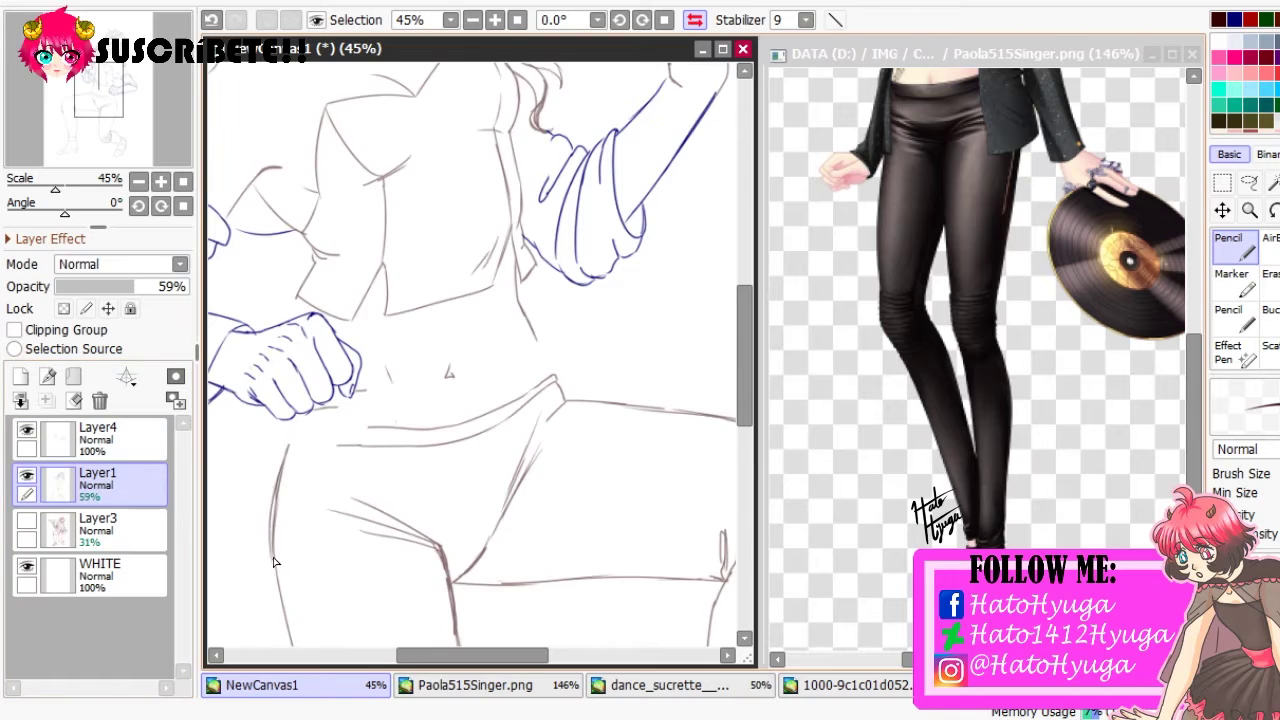
pyautogui.press('h')
pyautogui.press('h')
pyautogui.scroll(5, 340, 435)
pyautogui.press('h')
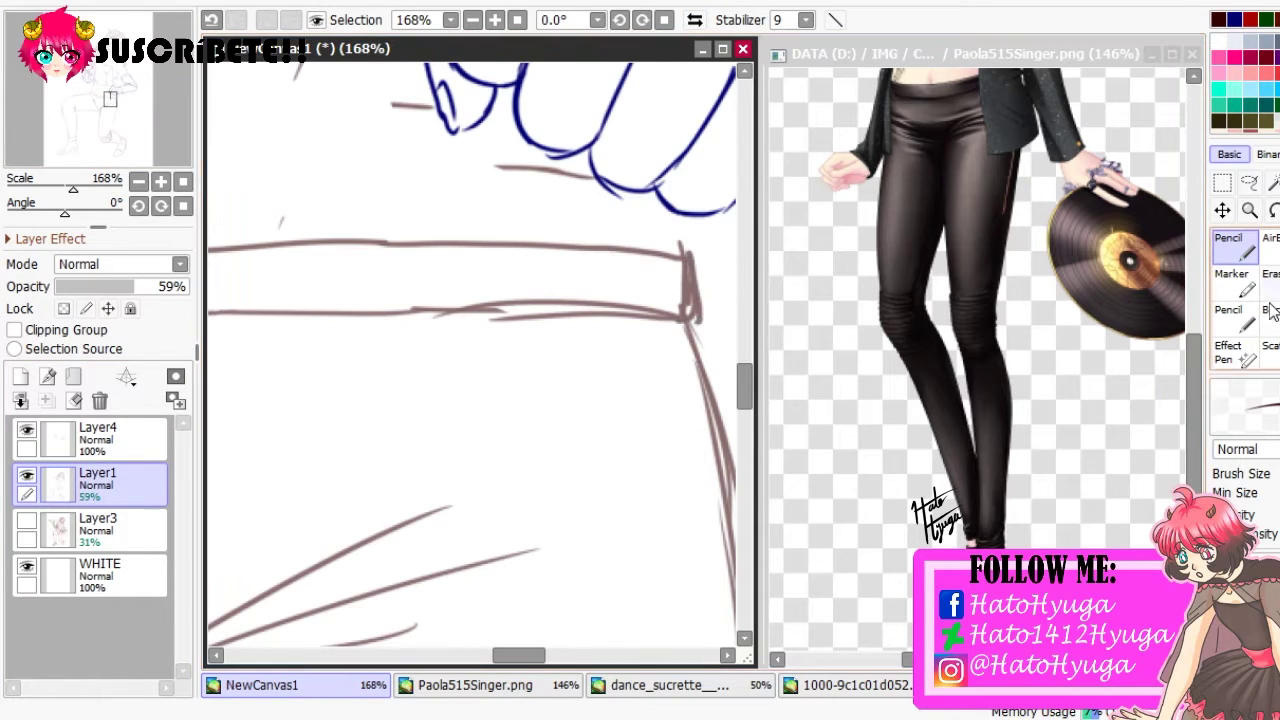
# Erase the stray strokes around the waistband and resting fist, and draw the waist's side lines down to the waistband
pyautogui.click(1268, 282)
pyautogui.scroll(-5, 357, 106)
pyautogui.scroll(1, 357, 106)
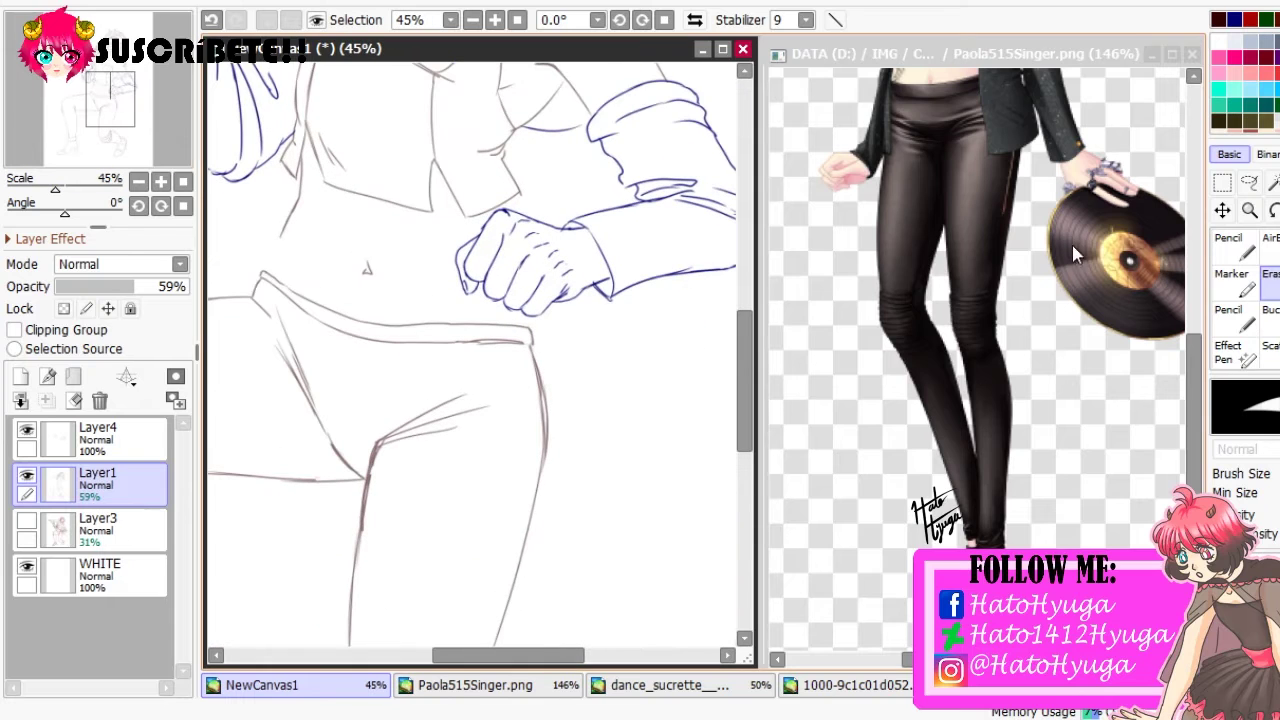
pyautogui.press('n')
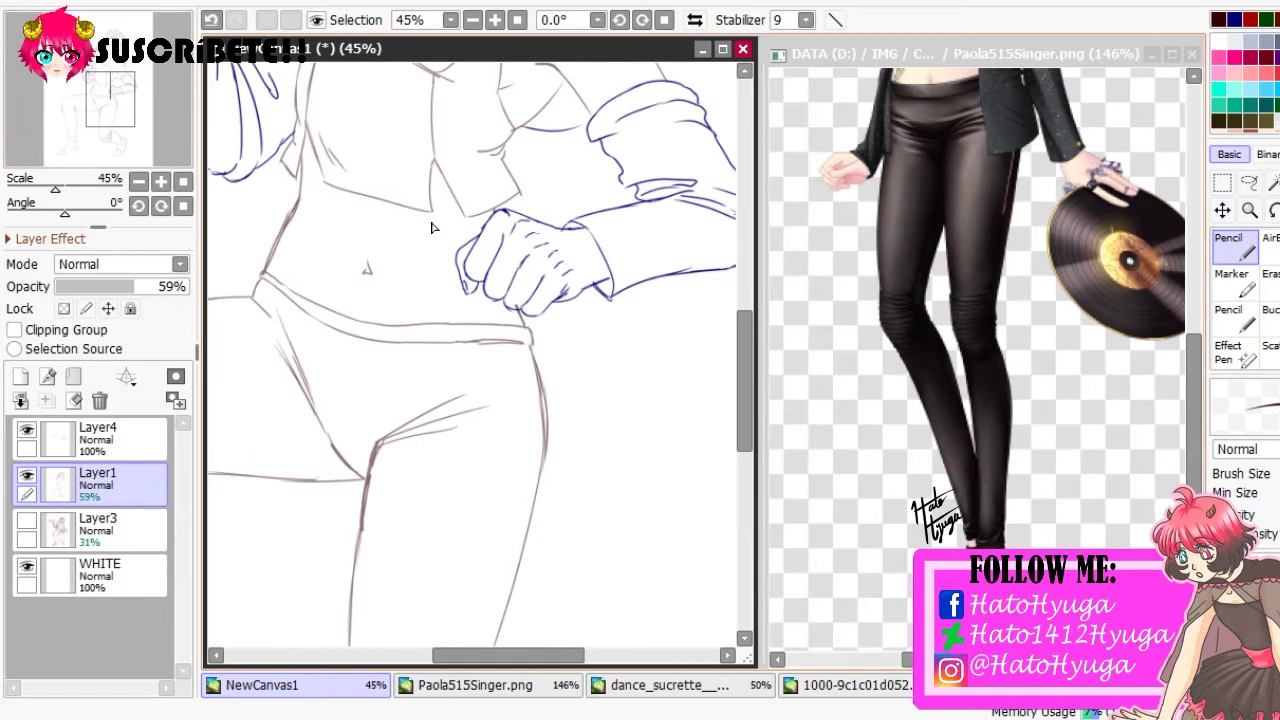
# Erase the overlapping groin crease strokes between the waistband and the crotch
pyautogui.press('e')
pyautogui.moveTo(302, 403)
pyautogui.mouseDown()
pyautogui.moveTo(478, 335)
pyautogui.moveTo(507, 278)
pyautogui.mouseUp()
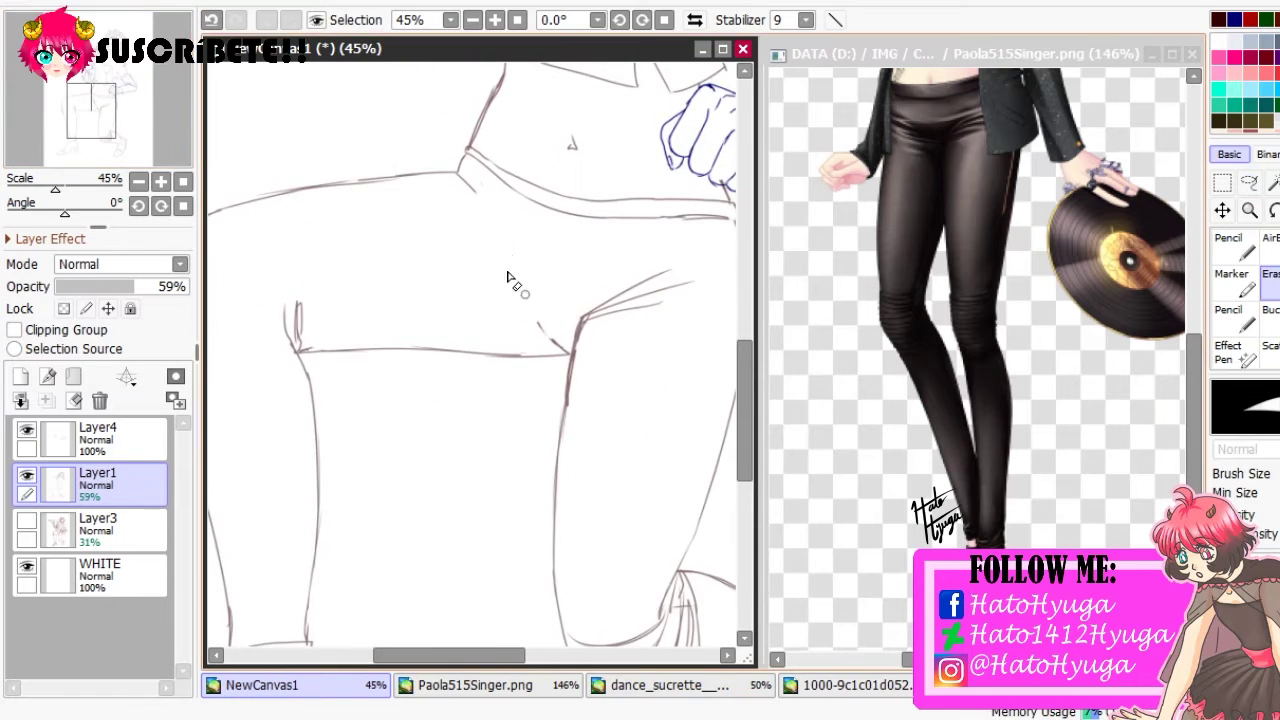
# Lasso the waistband lines and free-transform them slightly lower across the hips, clearing the selection at the end
pyautogui.moveTo(369, 141); pyautogui.dragTo(301, 219)
pyautogui.press('l')
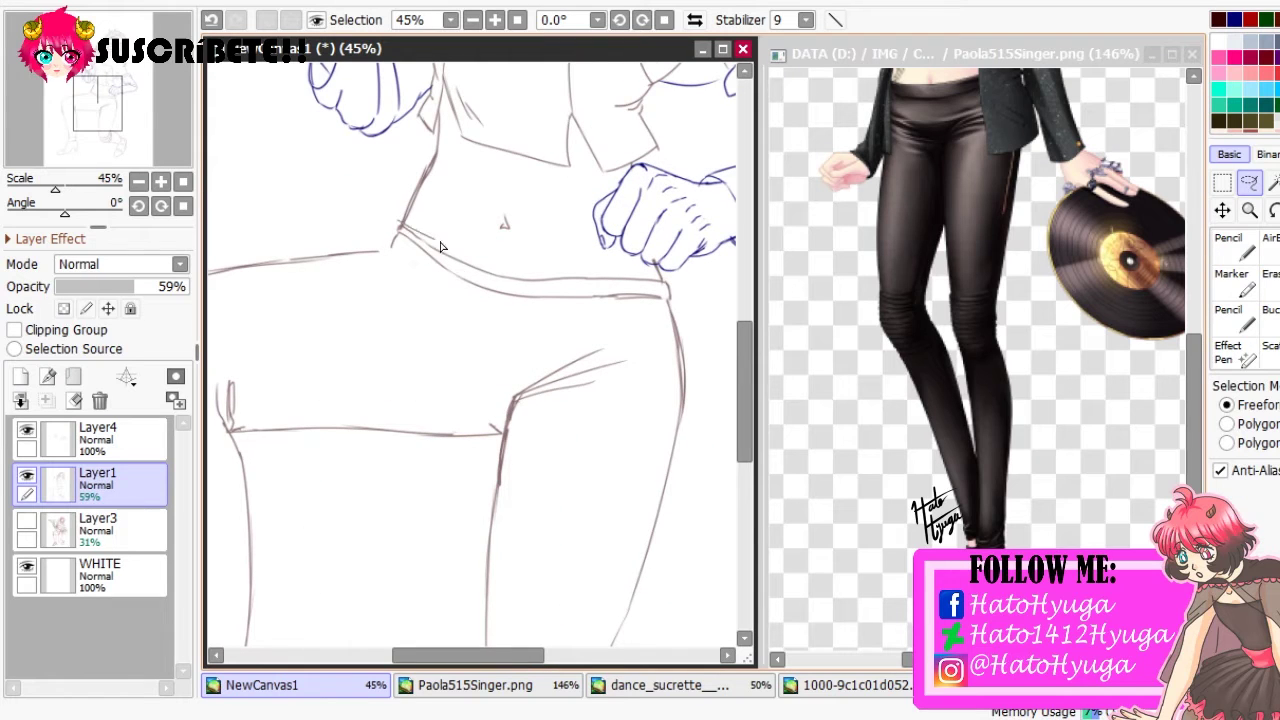
pyautogui.moveTo(687, 315); pyautogui.dragTo(690, 298)
pyautogui.hotkey('ctrl', 't')
pyautogui.moveTo(398, 294); pyautogui.dragTo(389, 320)
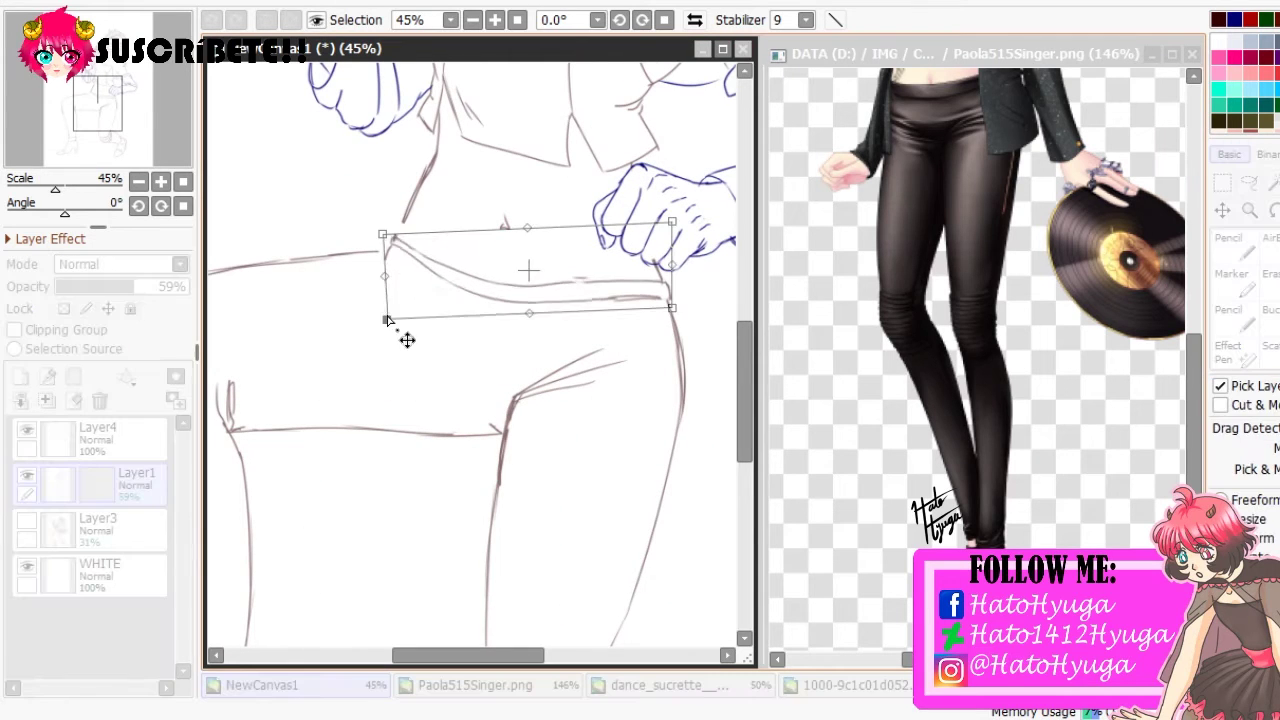
pyautogui.moveTo(676, 233); pyautogui.dragTo(680, 222)
pyautogui.press('Return')
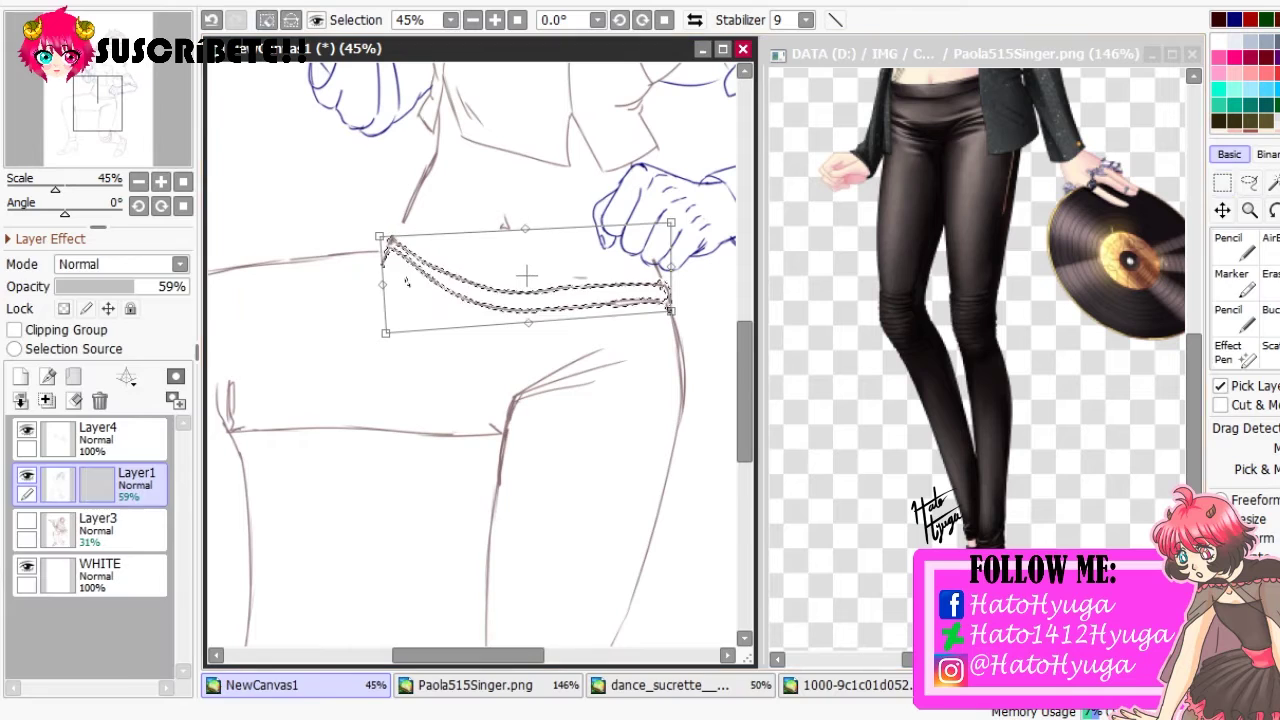
pyautogui.hotkey('ctrl', 'd')
# Sketch the crease between the crotch and the raised thigh with the Pencil, checking it in the mirrored view
pyautogui.click(1228, 245)
pyautogui.press('h')
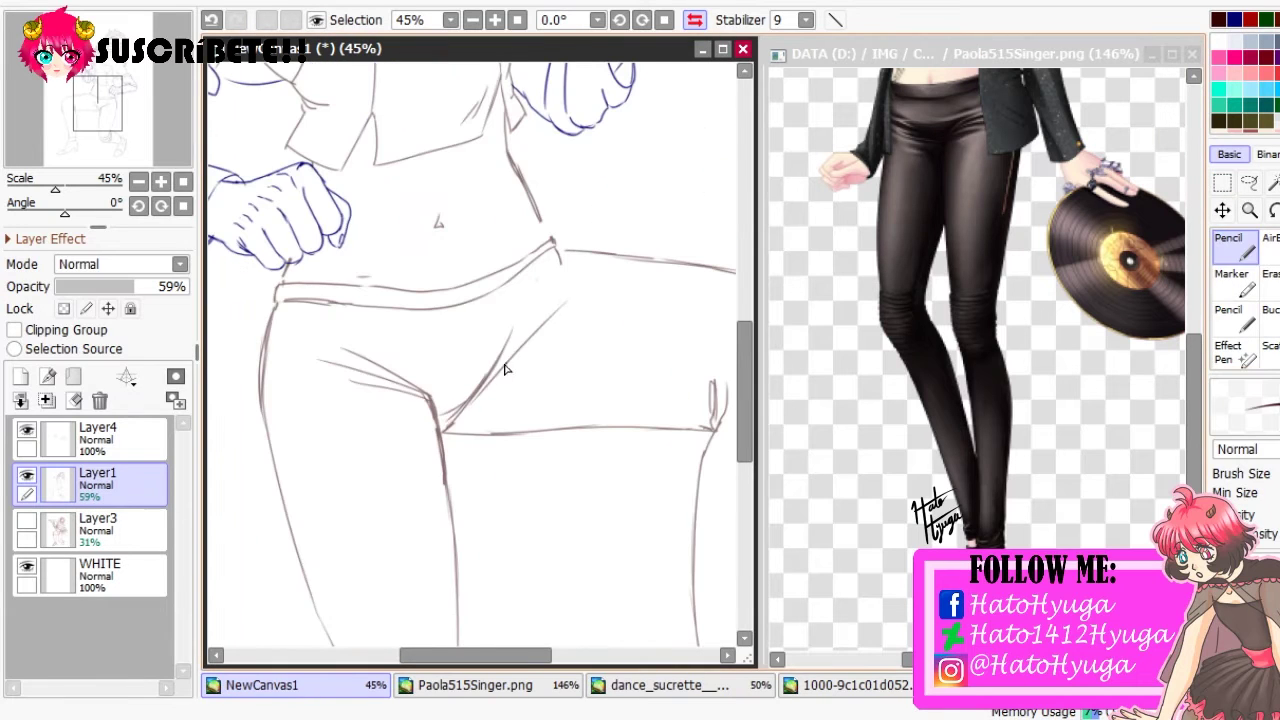
pyautogui.press('h')
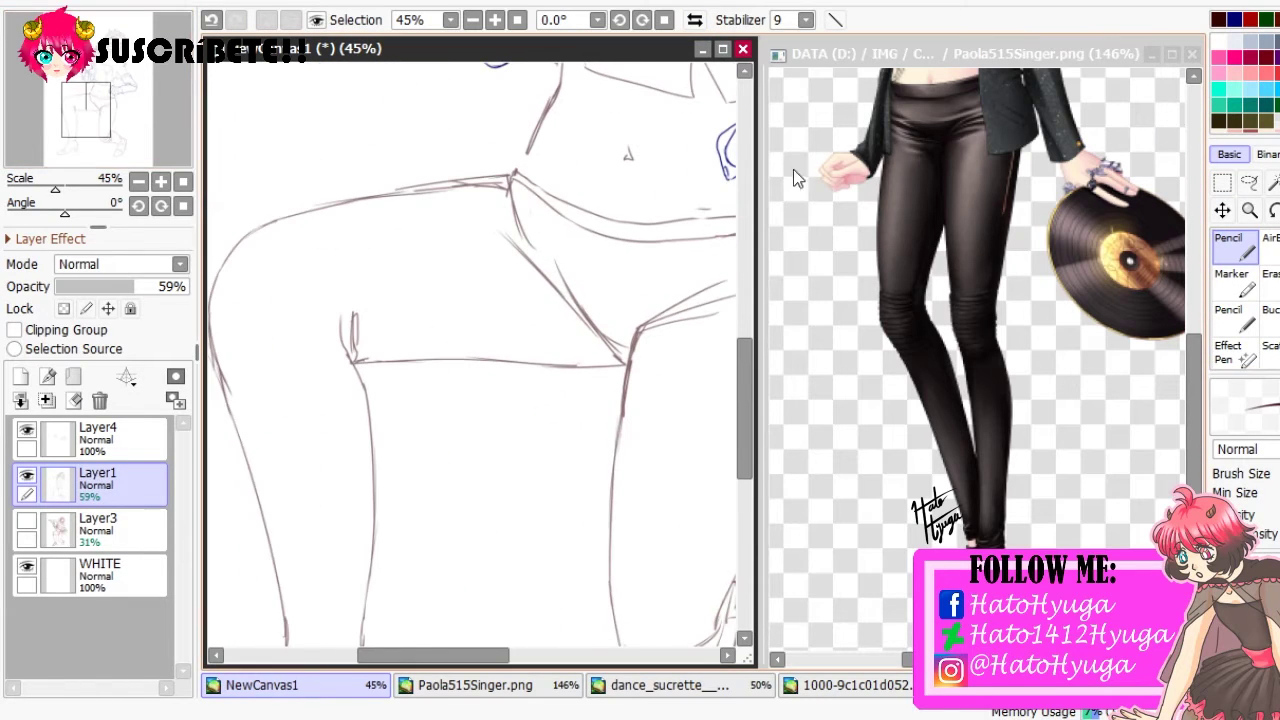
# Erase and redraw the raised thigh's upper line where it meets the end of the waistband
pyautogui.press('e')
pyautogui.press('h')
pyautogui.press('n')
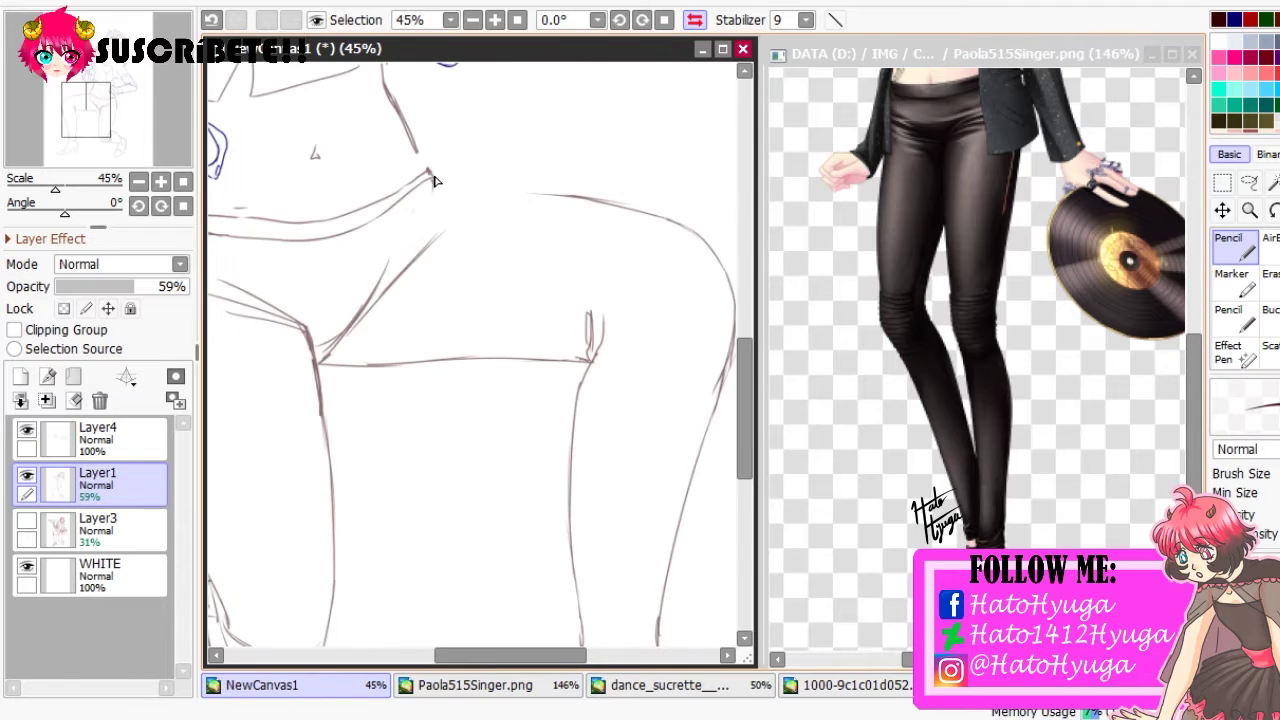
pyautogui.moveTo(418, 208); pyautogui.dragTo(434, 190)
pyautogui.press('h')
pyautogui.scroll(-2, 271, 189)
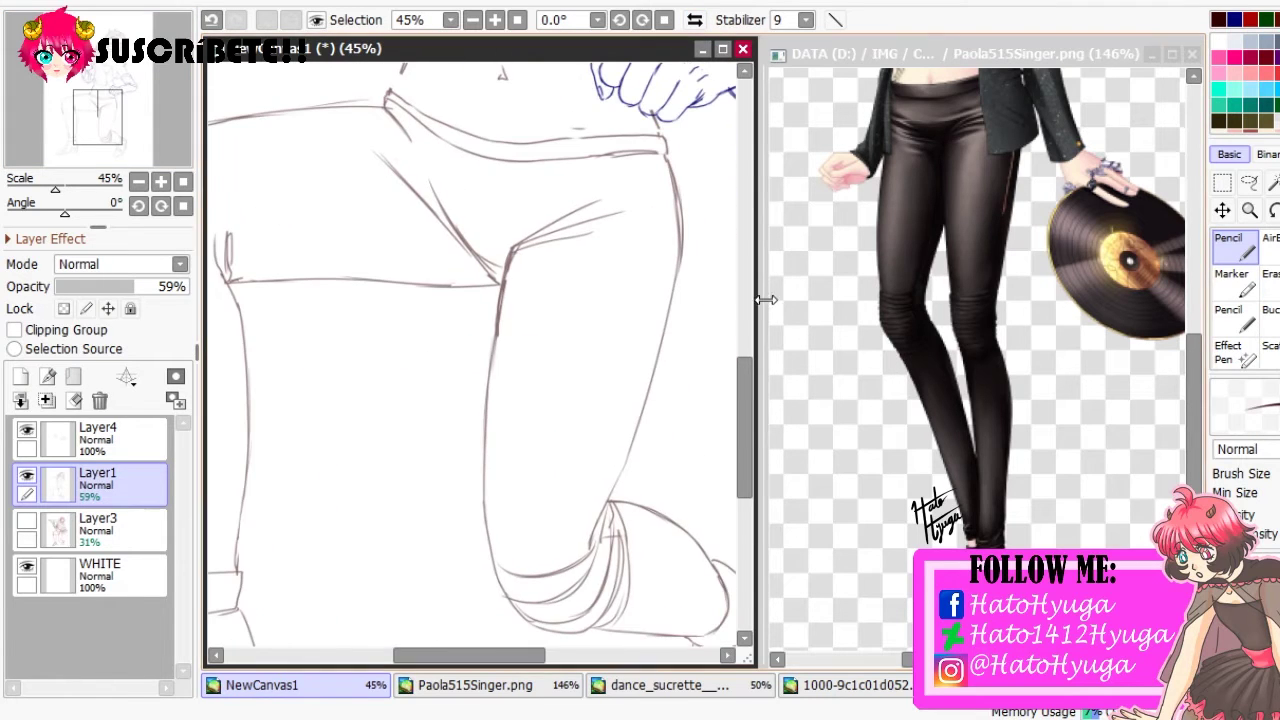
# Sketch fold lines on the hips below the waistband and clean up the kneeling leg's outer thigh line
pyautogui.press('e')
pyautogui.press('n')
pyautogui.scroll(-2, 460, 230)
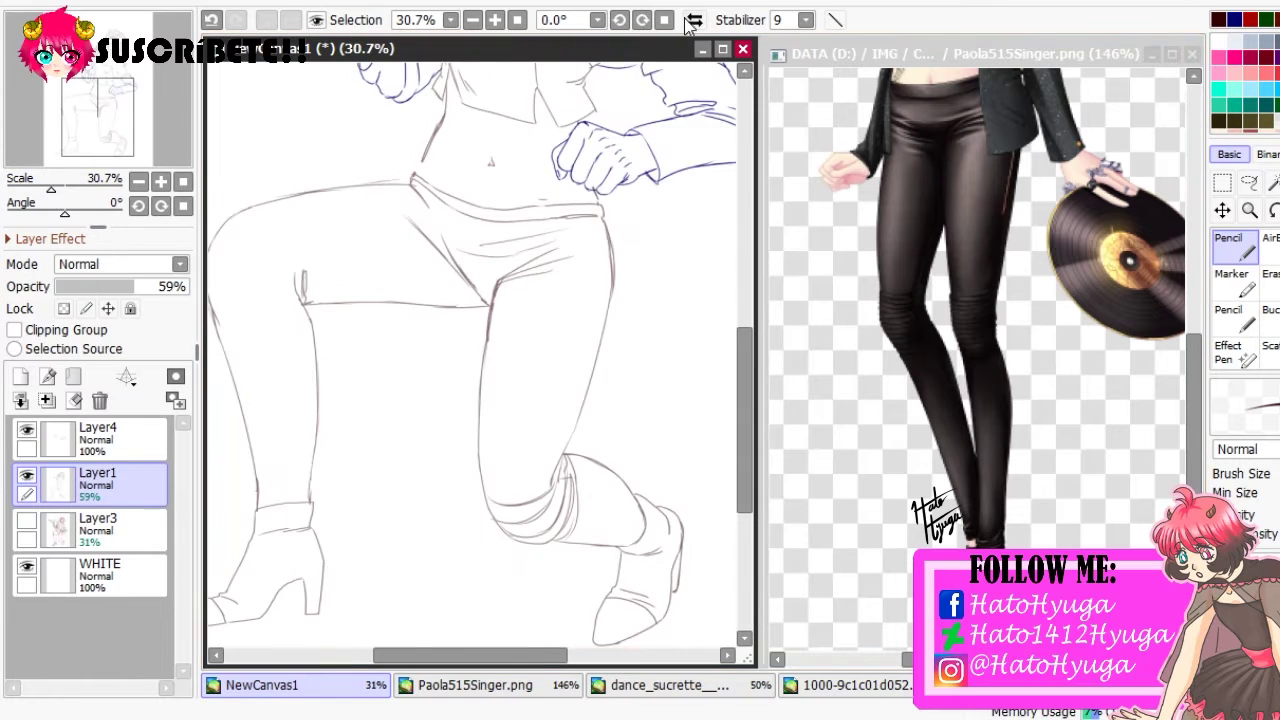
pyautogui.press('h')
pyautogui.press('e')
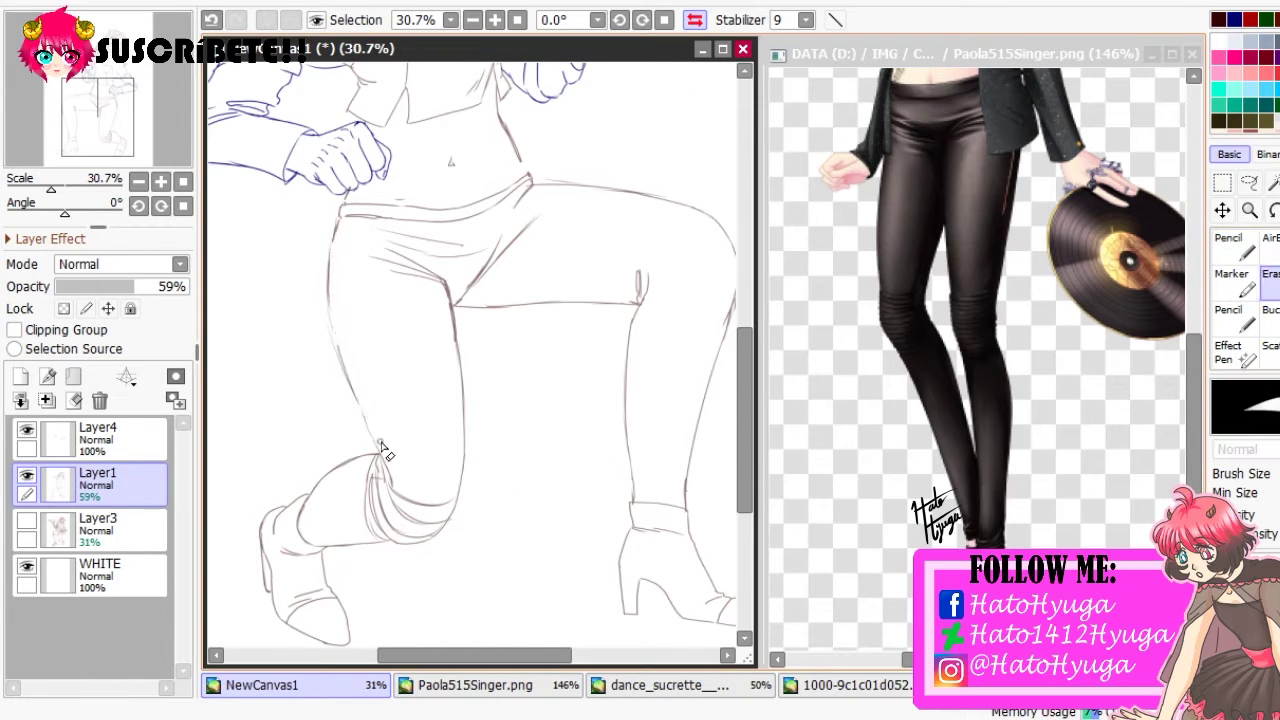
# Sketch a band of curved trouser folds around the raised knee
pyautogui.scroll(3, 383, 450)
pyautogui.press('n')
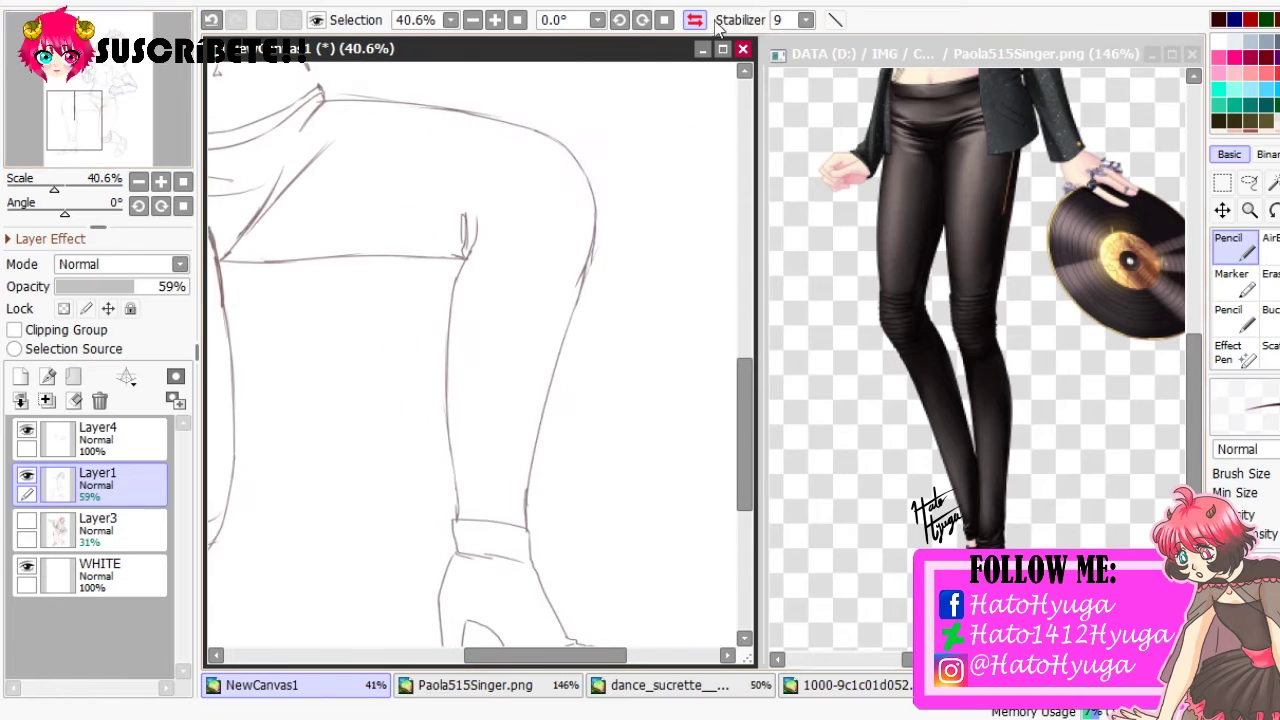
pyautogui.click(694, 20)
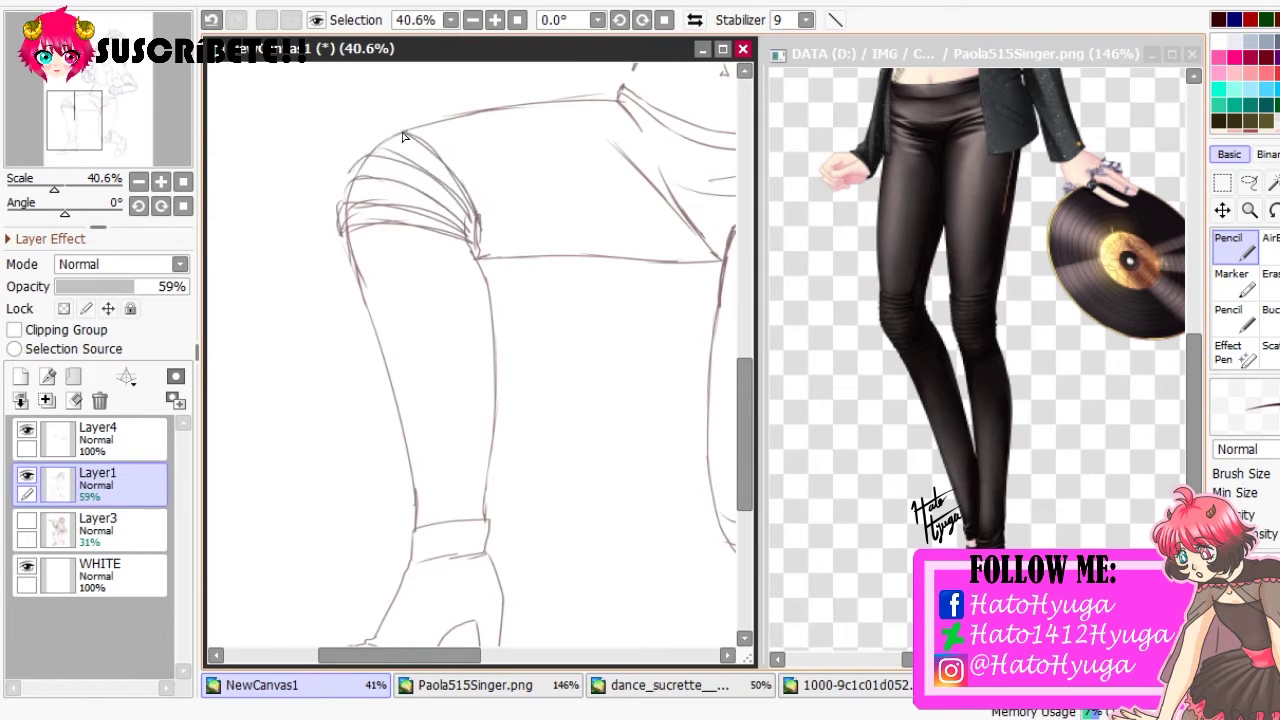
pyautogui.moveTo(462, 253); pyautogui.dragTo(326, 257)
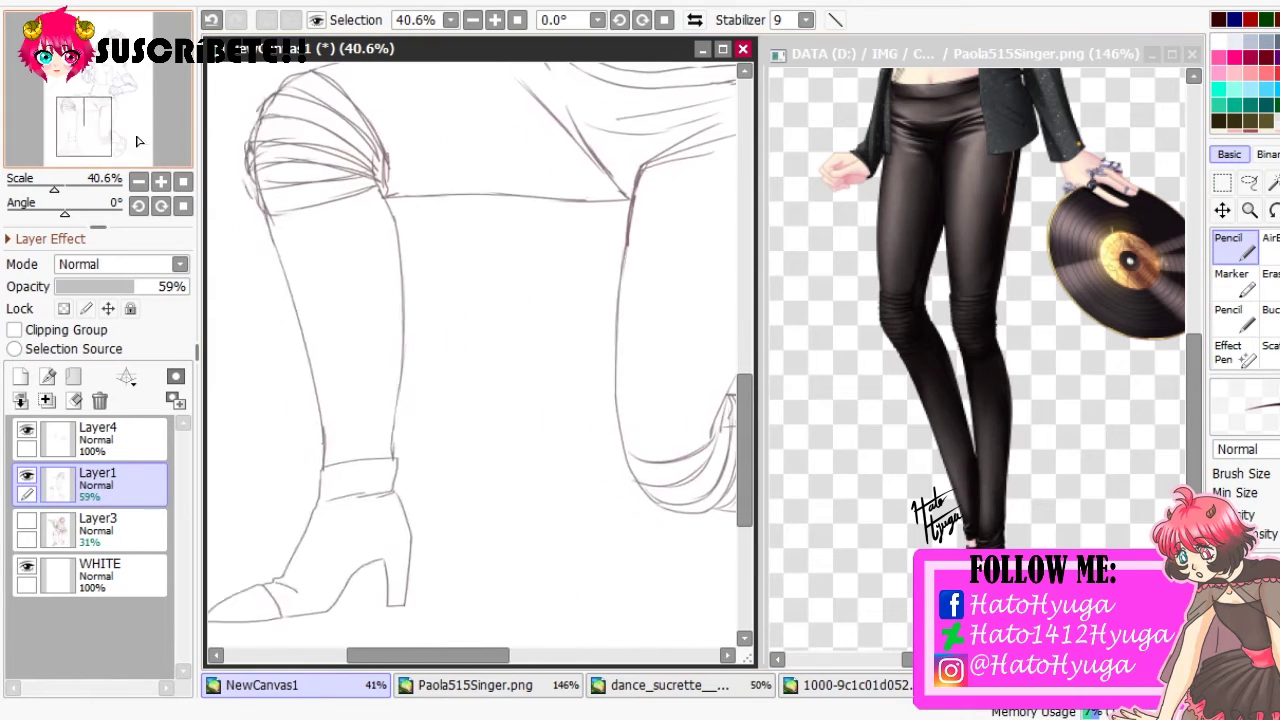
# Sketch V-shaped guides from the belly to the crotch and redraw the raised thigh's underside up to the crotch
pyautogui.scroll(5, 326, 257)
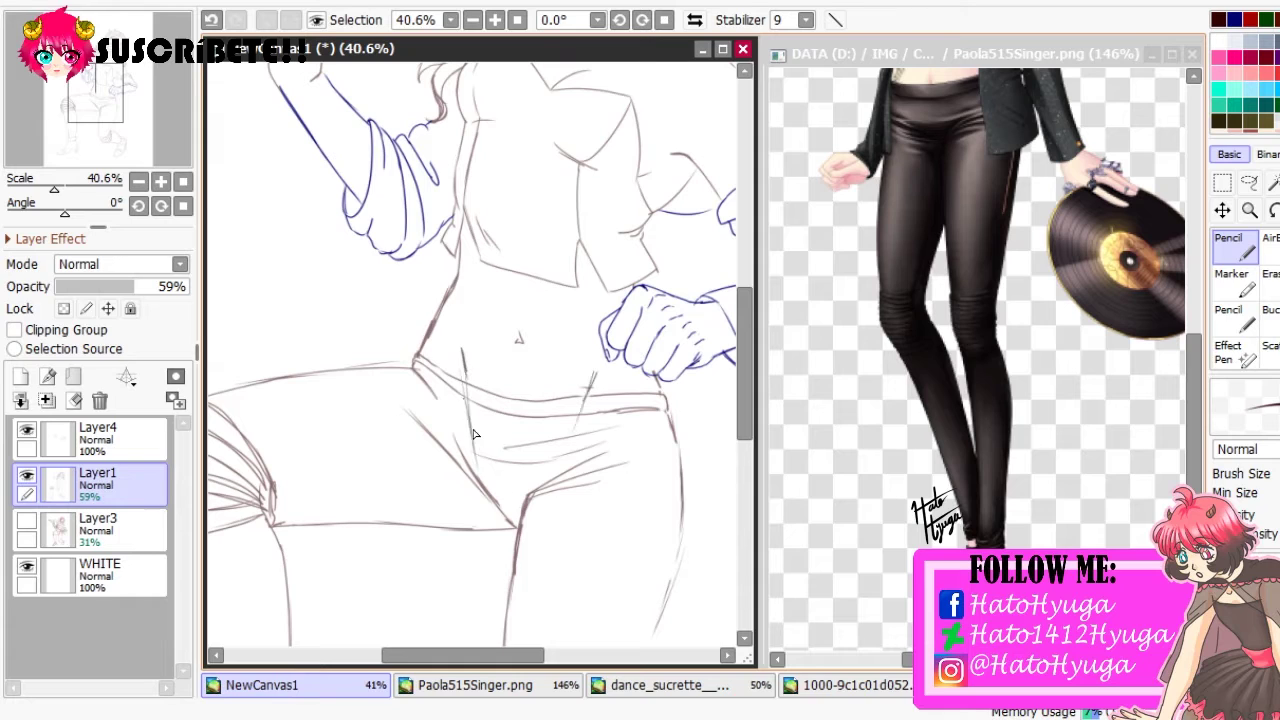
pyautogui.press('e')
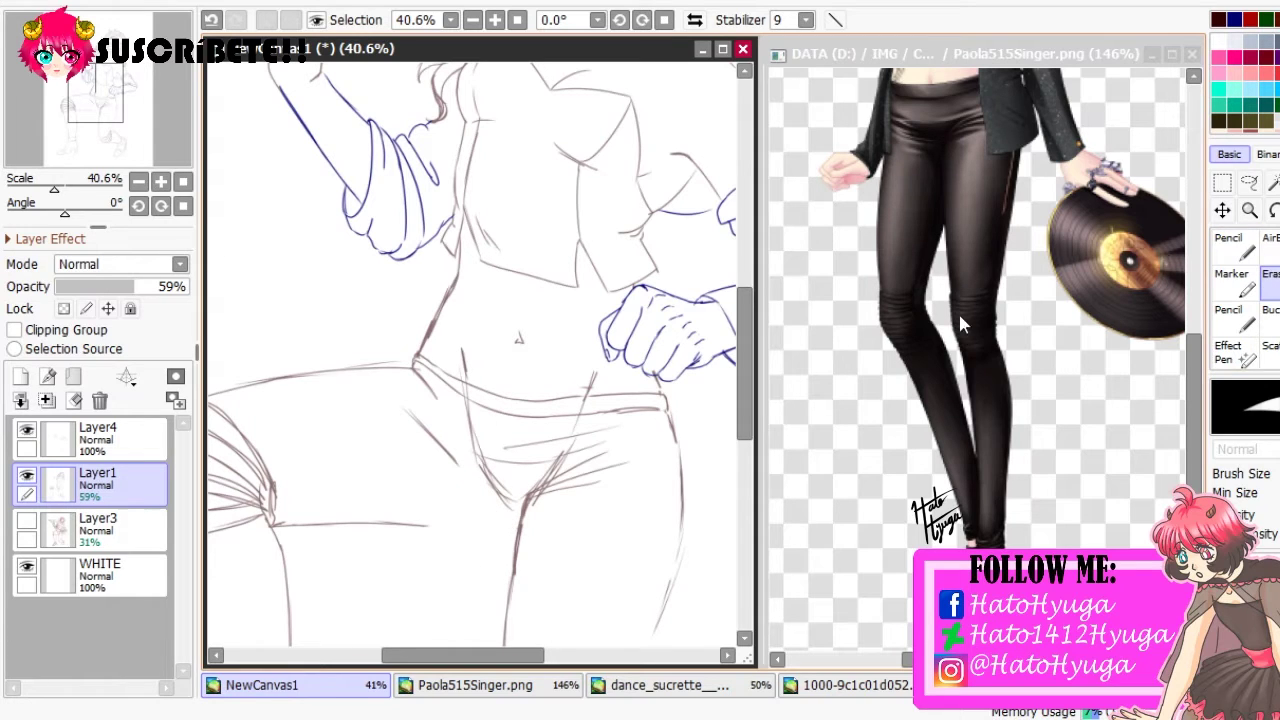
pyautogui.press('n')
pyautogui.moveTo(284, 524); pyautogui.dragTo(476, 510)
pyautogui.hotkey('ctrl', 'z')
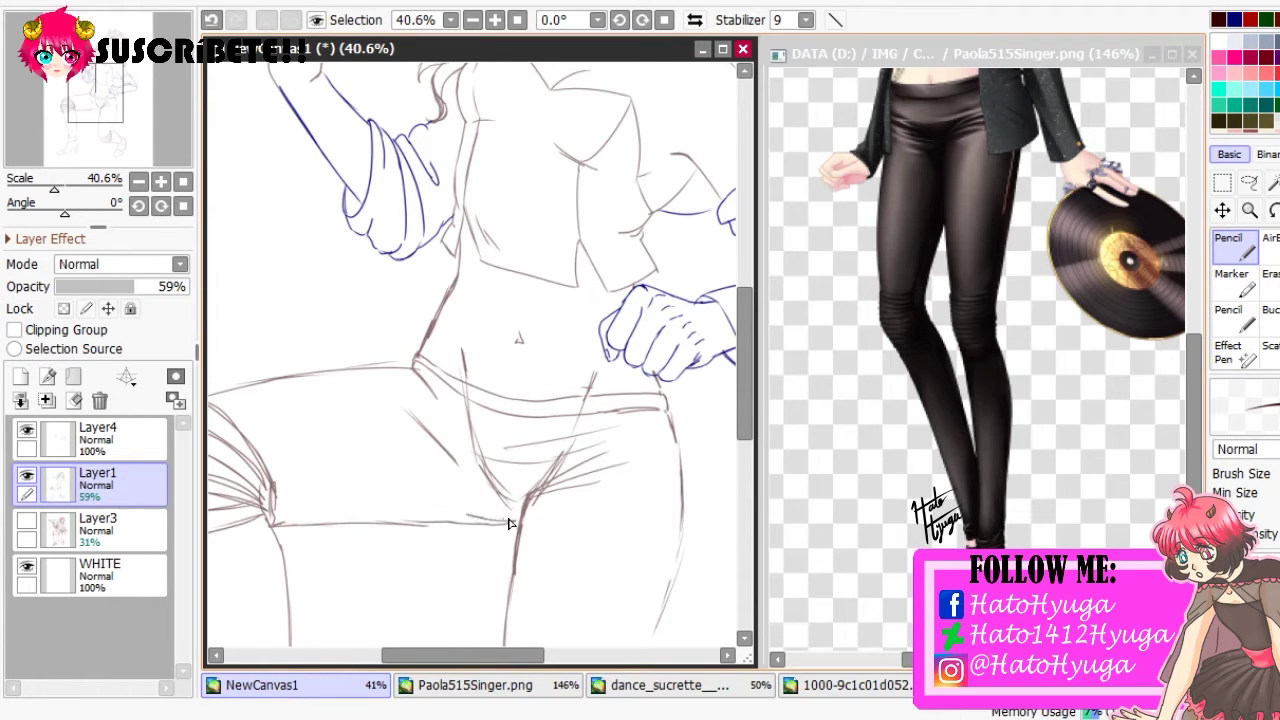
pyautogui.scroll(6, 450, 522)
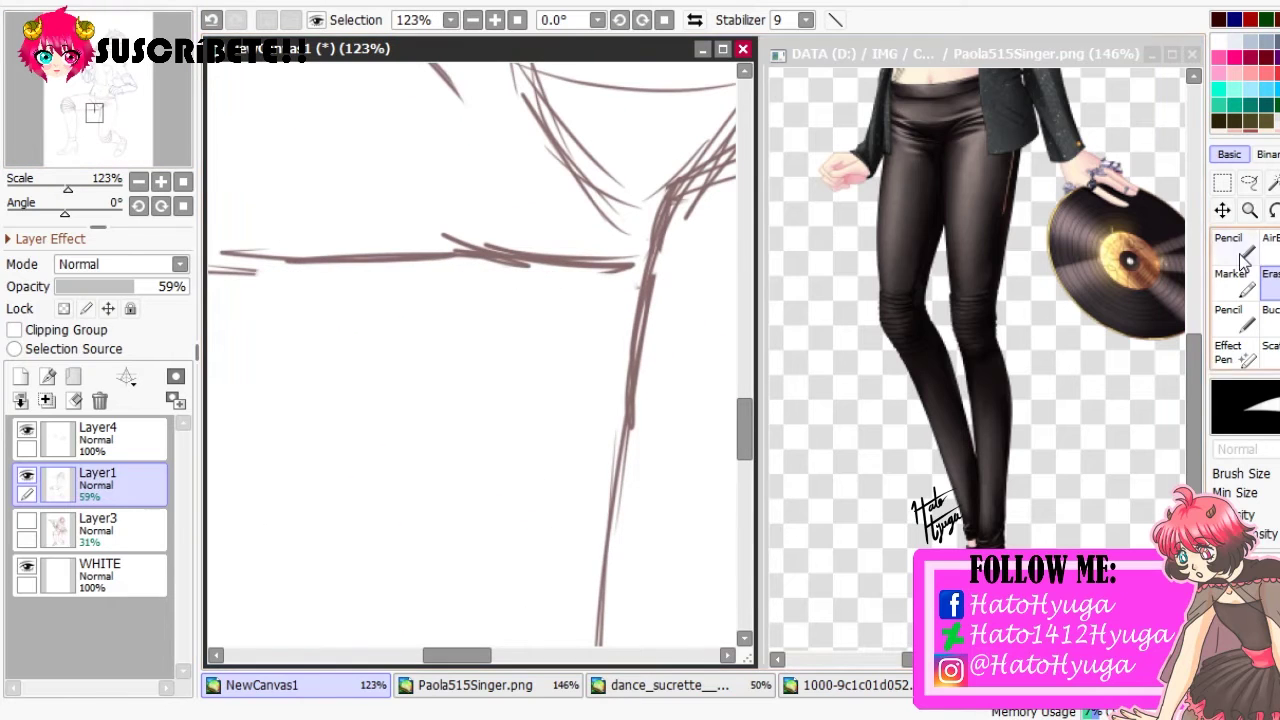
pyautogui.moveTo(628, 270); pyautogui.dragTo(542, 262)
# Erase the surplus guides and folds around the crotch and redraw the creases where both thighs meet
pyautogui.scroll(-6, 236, 216)
pyautogui.press('e')
pyautogui.moveTo(480, 220); pyautogui.dragTo(495, 262)
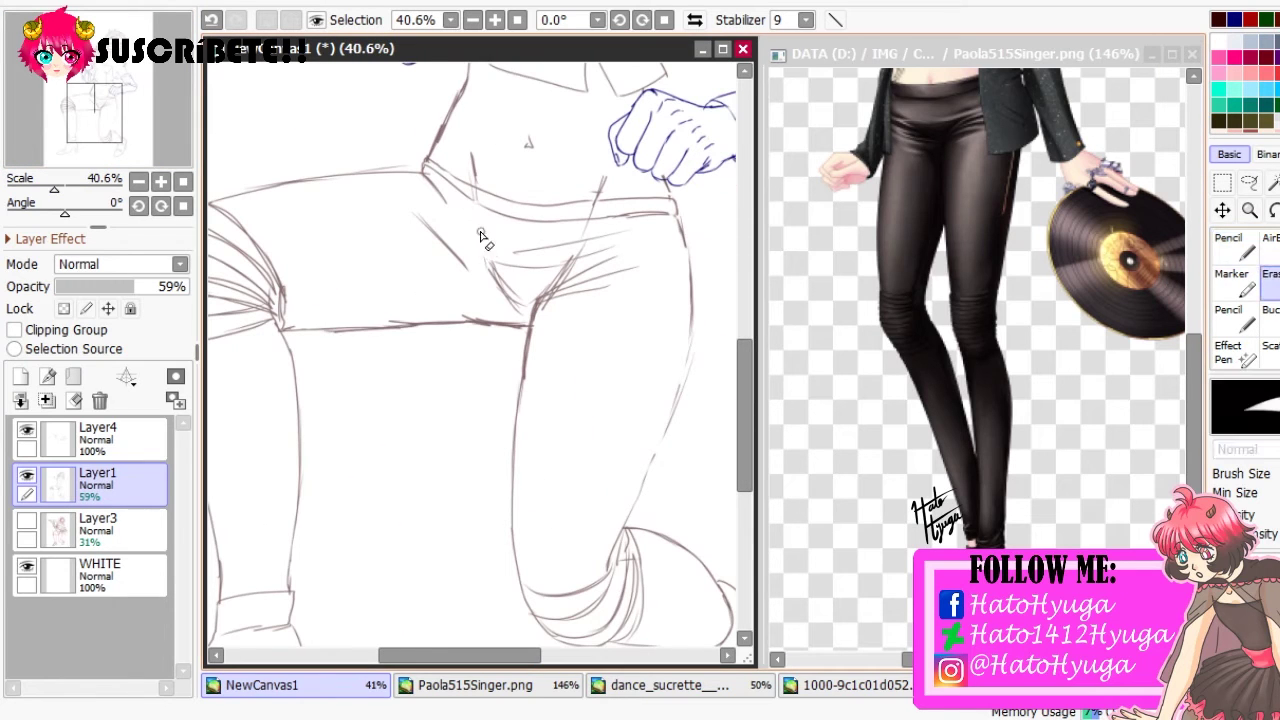
pyautogui.moveTo(610, 250); pyautogui.dragTo(562, 305)
pyautogui.press('n')
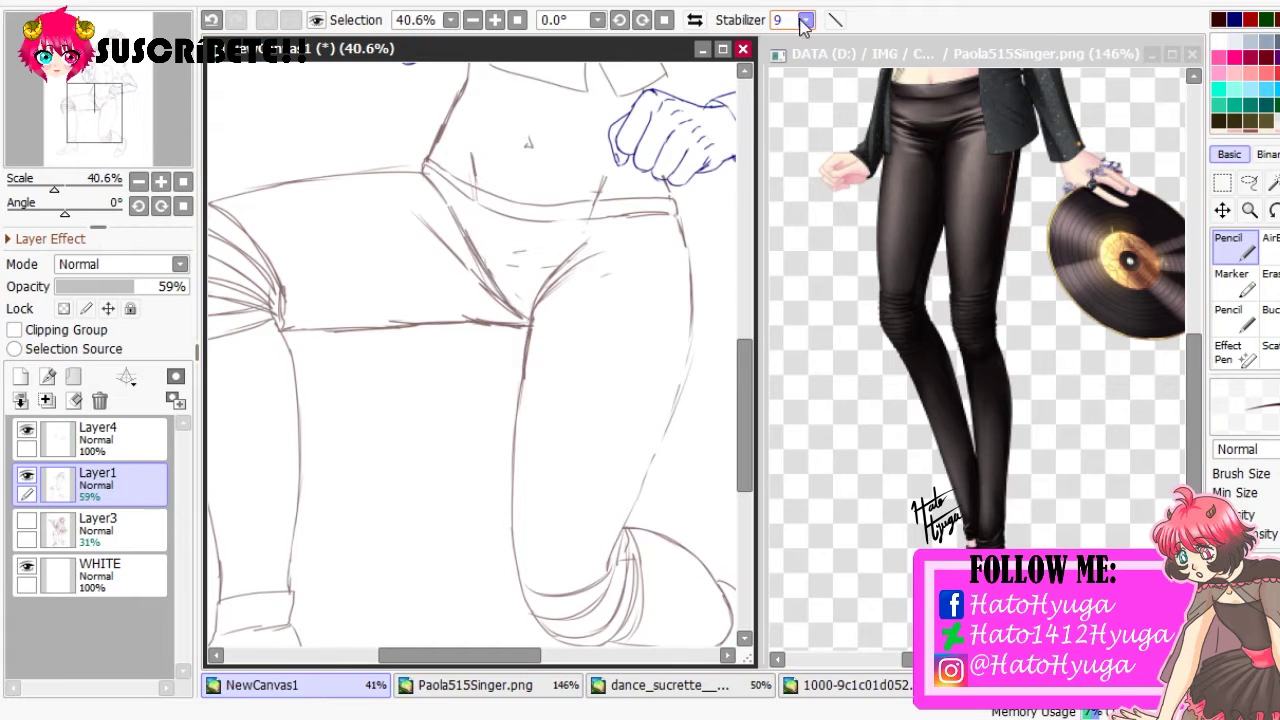
# Redraw the raised thigh's hip crease so it runs from the crotch up to the waistband's end
pyautogui.hscroll(4, 528, 296)
pyautogui.scroll(5, 480, 140)
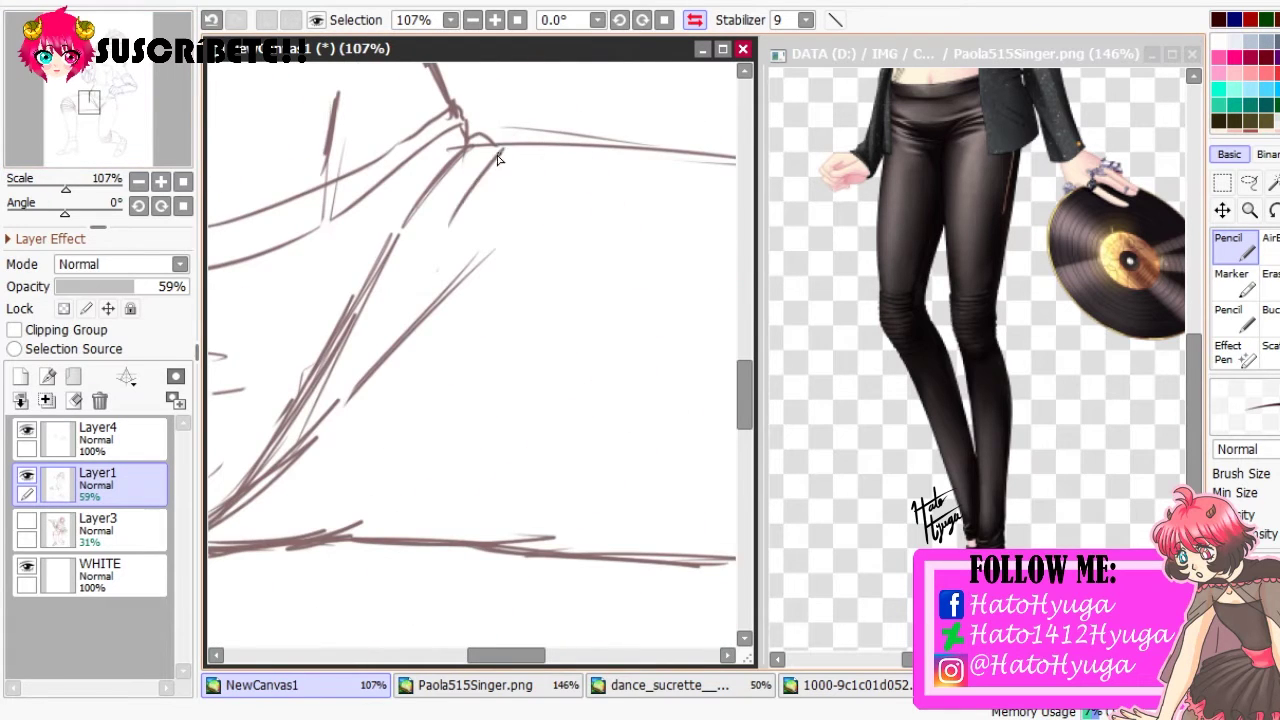
pyautogui.scroll(-5, 247, 141)
pyautogui.moveTo(414, 246); pyautogui.dragTo(364, 334)
# Erase part of the kneeling leg's outer thigh contour and redraw it as a smoother curve
pyautogui.press('e')
pyautogui.hscroll(-3, 512, 336)
pyautogui.press('h')
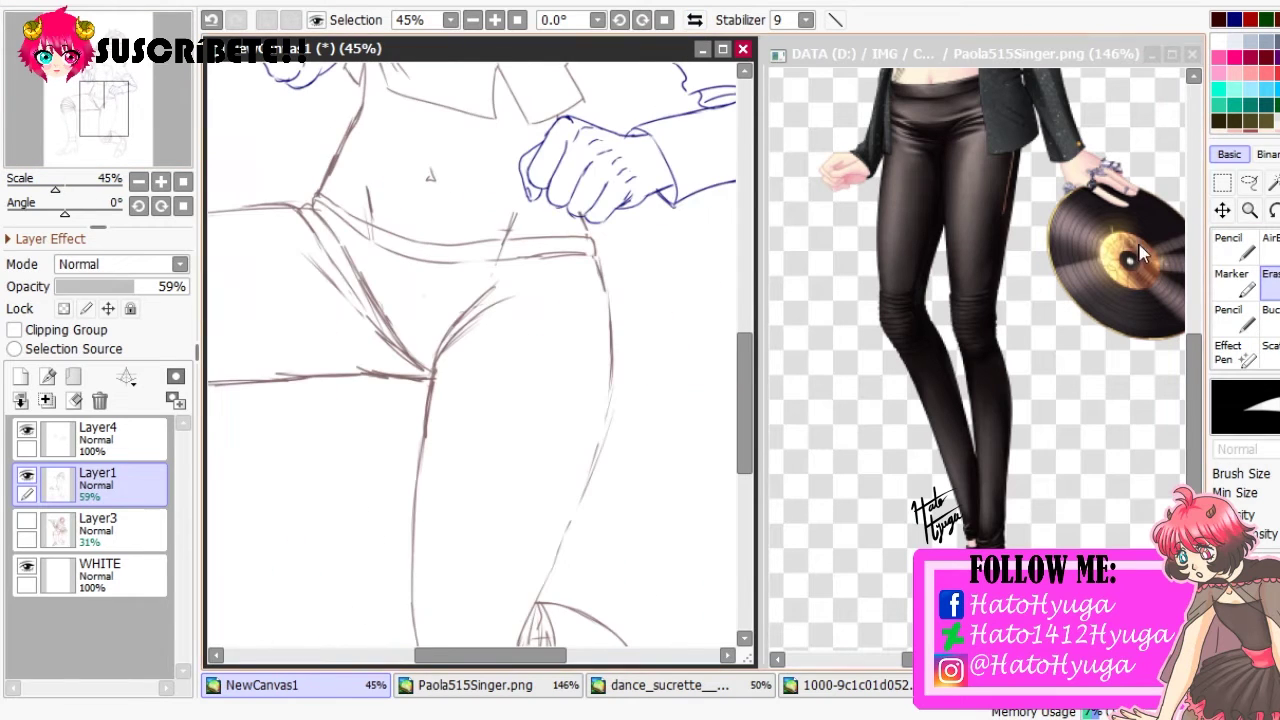
pyautogui.press('n')
pyautogui.moveTo(118, 90)
pyautogui.mouseDown()
pyautogui.moveTo(118, 130)
pyautogui.moveTo(121, 86)
pyautogui.mouseUp()
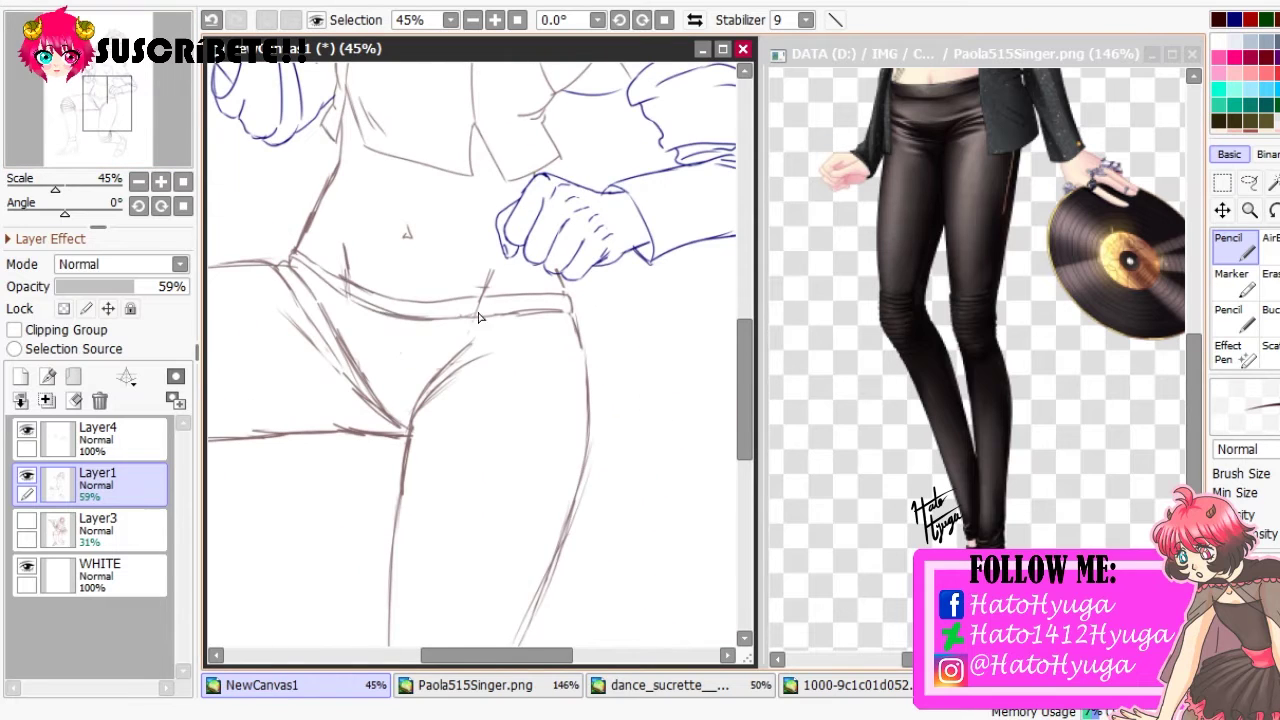
# Erase and redraw the waistband's end at the raised-leg hip in the mirrored view, removing stray lines along the band
pyautogui.click(695, 20)
pyautogui.scroll(3, 600, 200)
pyautogui.press('e')
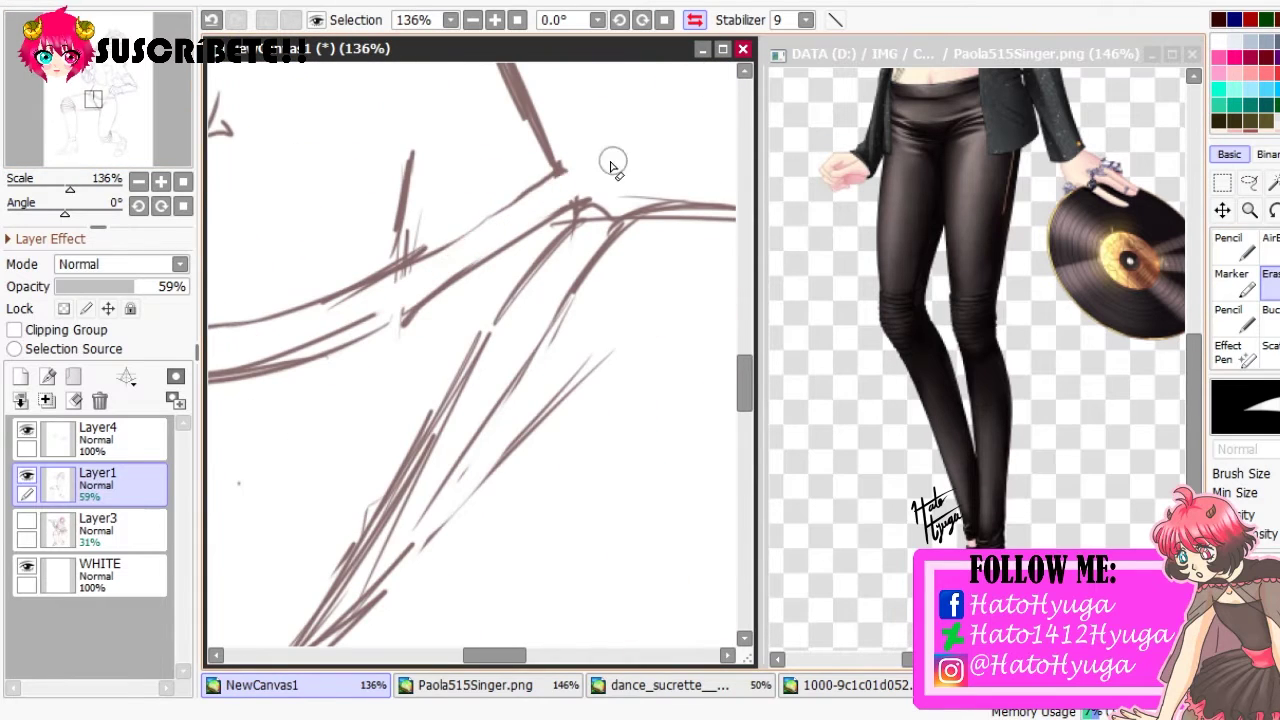
pyautogui.moveTo(429, 274); pyautogui.dragTo(567, 157)
pyautogui.press('n')
pyautogui.press('e')
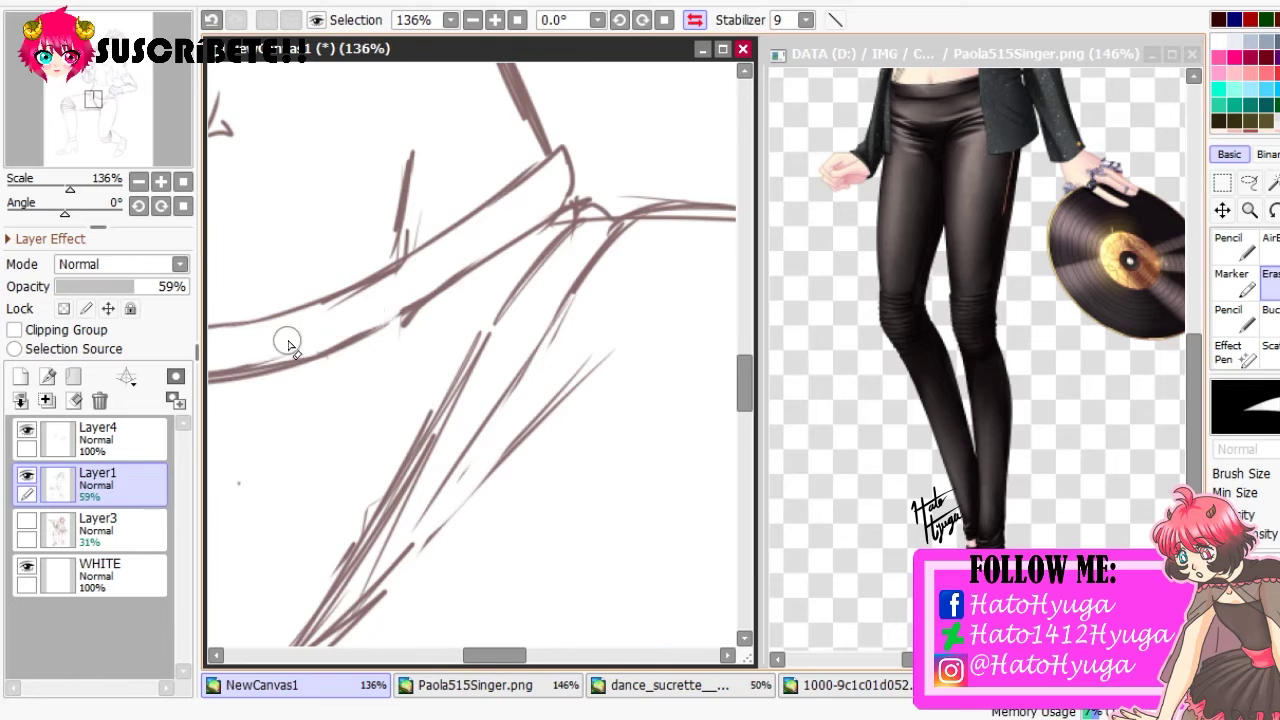
pyautogui.scroll(-5, 286, 337)
pyautogui.press('h')
pyautogui.moveTo(108, 125); pyautogui.dragTo(108, 81)
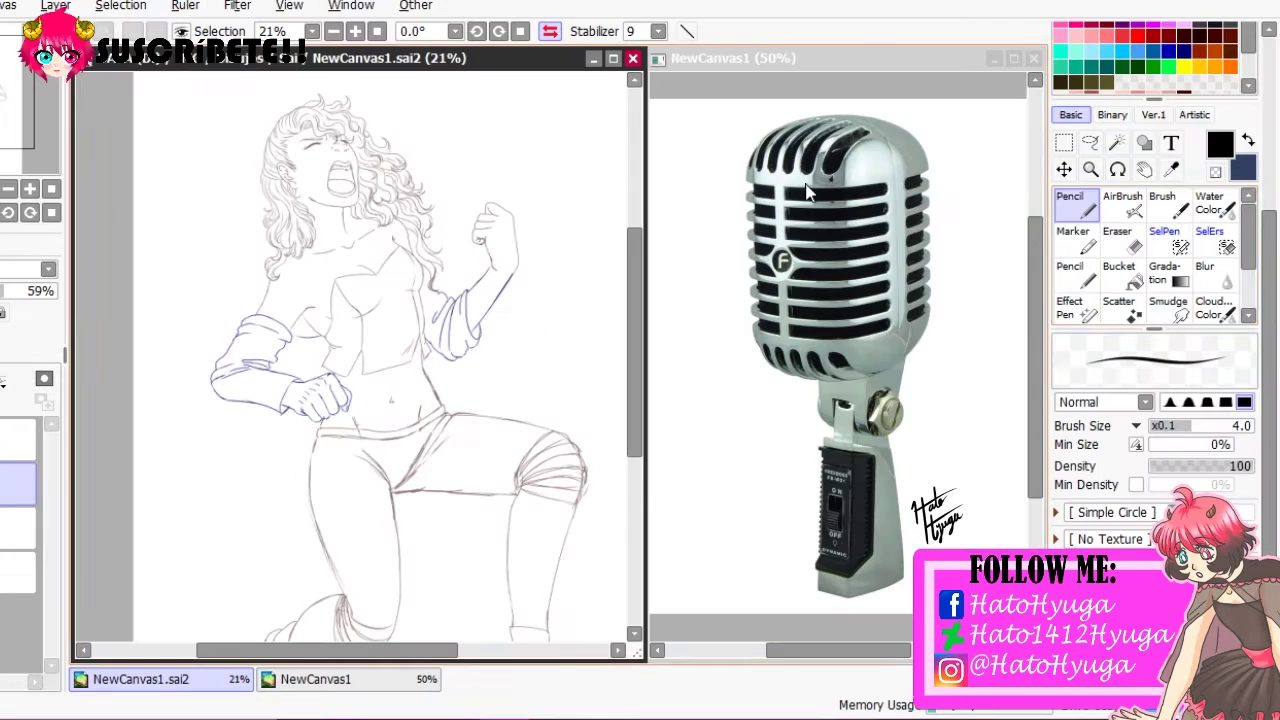
# Draw two parallel straight diagonal lines through both fists on a linework layer, using the Line tool at brush size 4.0
pyautogui.press('b')
pyautogui.press('-')
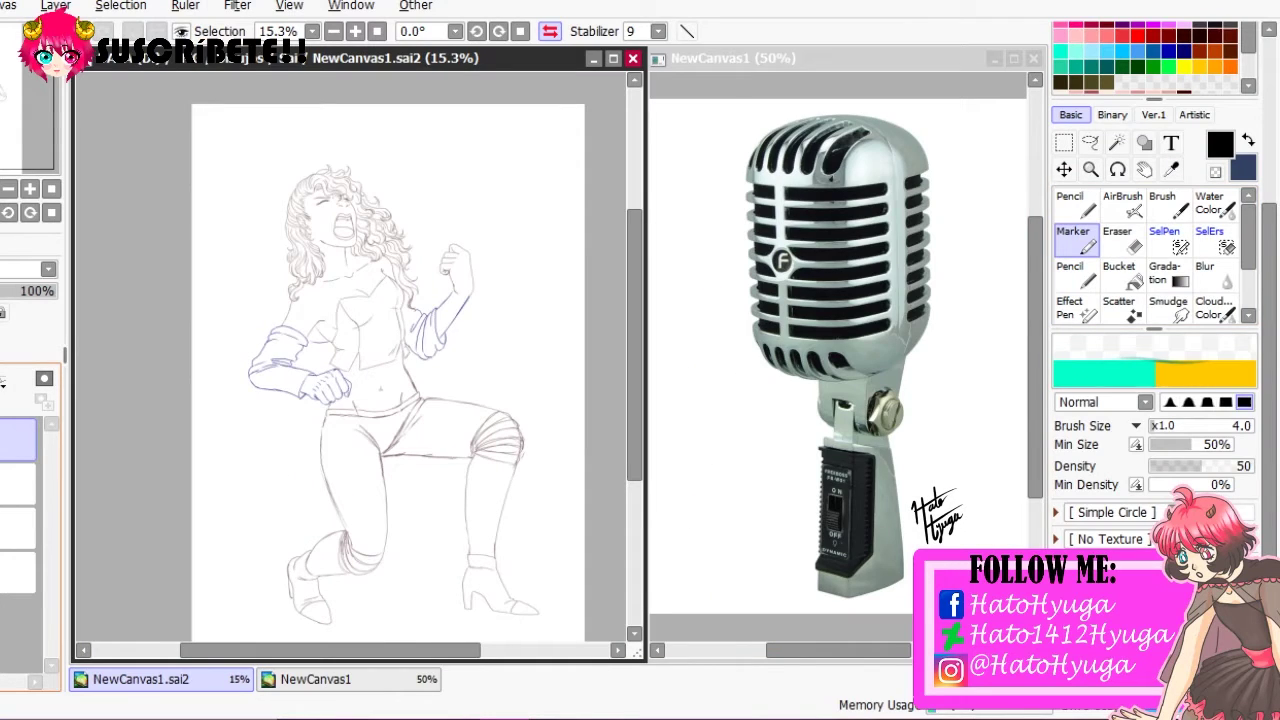
pyautogui.moveTo(291, 438); pyautogui.dragTo(375, 398)
pyautogui.click(1122, 278)
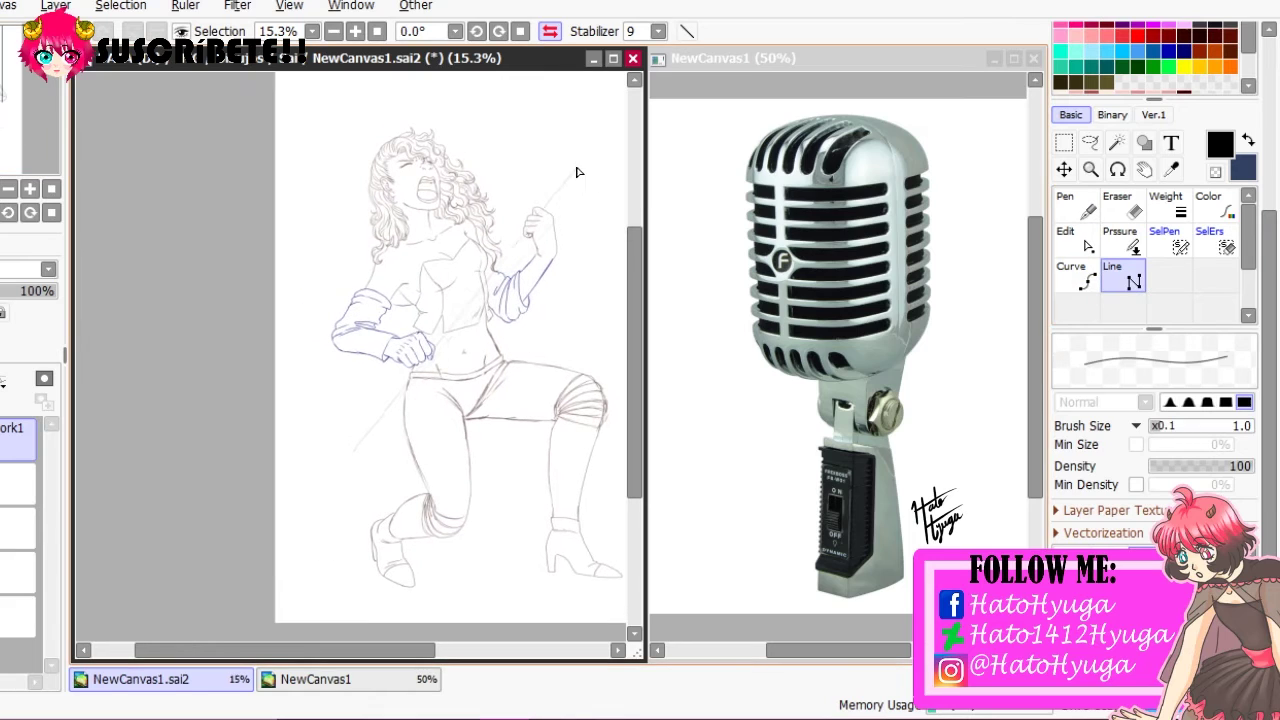
pyautogui.click(371, 486)
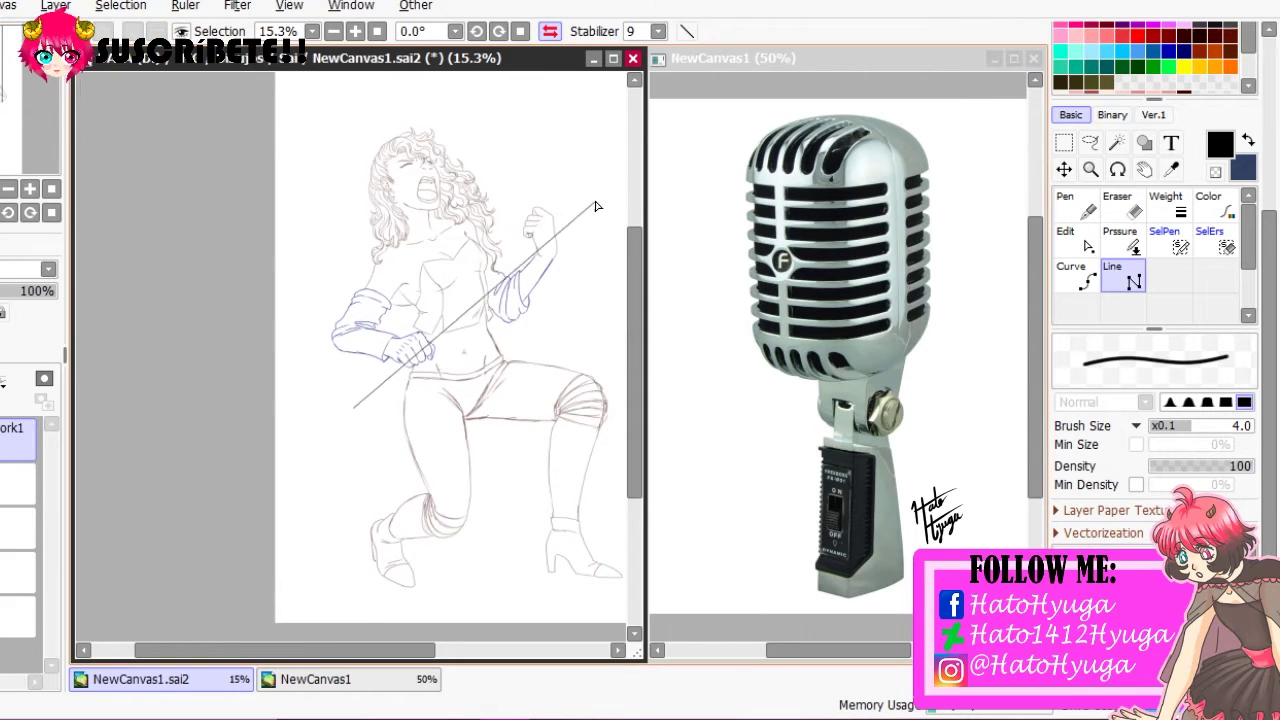
pyautogui.scroll(3, 566, 409)
pyautogui.moveTo(320, 640); pyautogui.dragTo(247, 393)
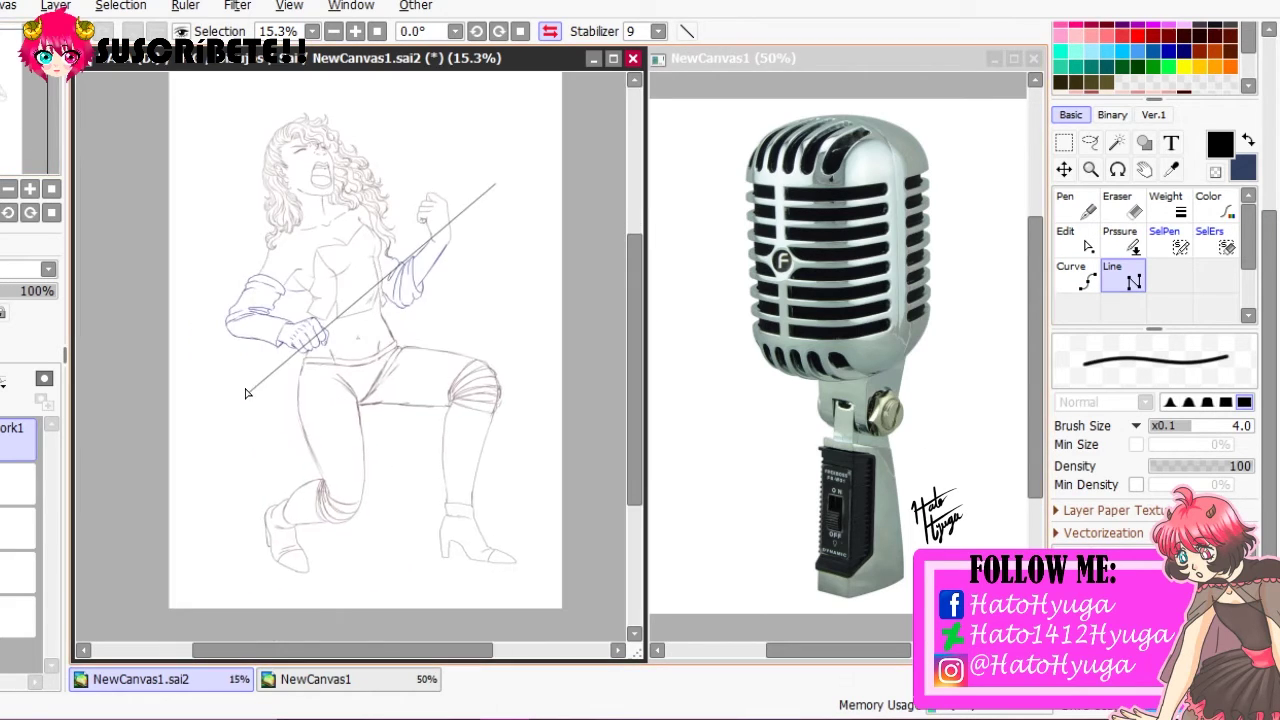
pyautogui.press('Return')
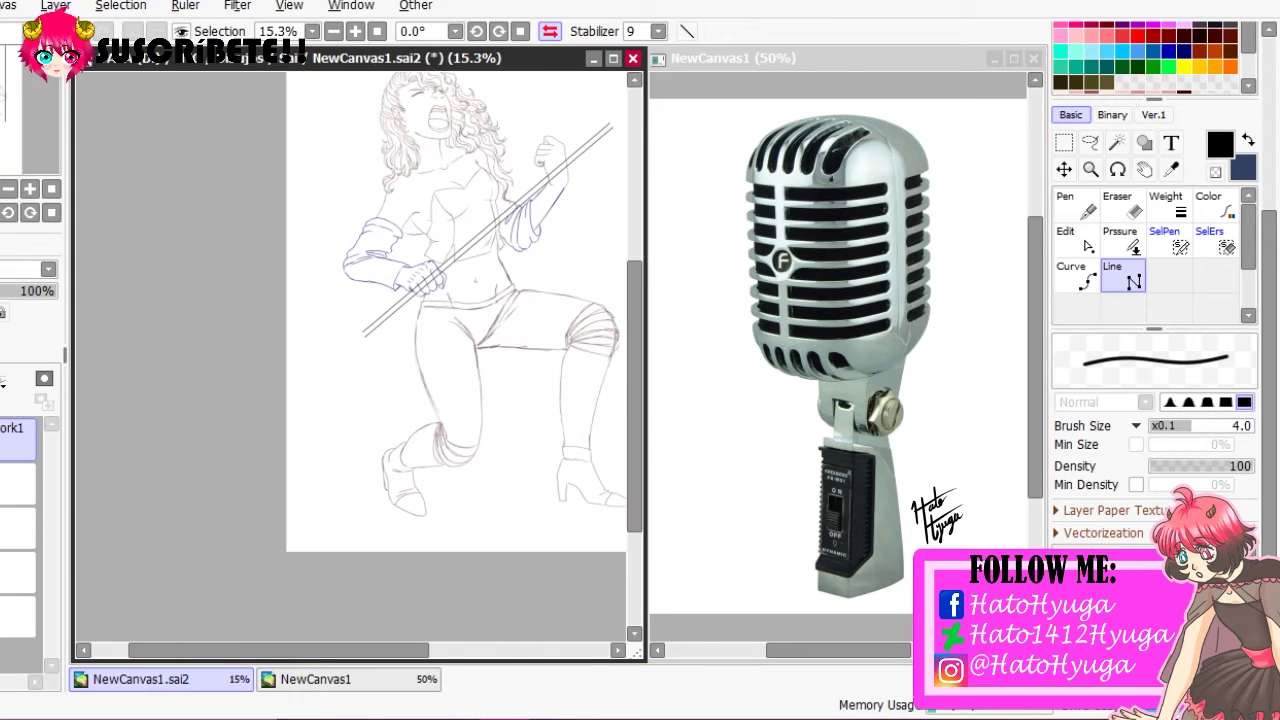
# Transform the two pole lines to adjust their placement across both fists
pyautogui.hotkey('ctrl', 't')
pyautogui.click(1103, 528)
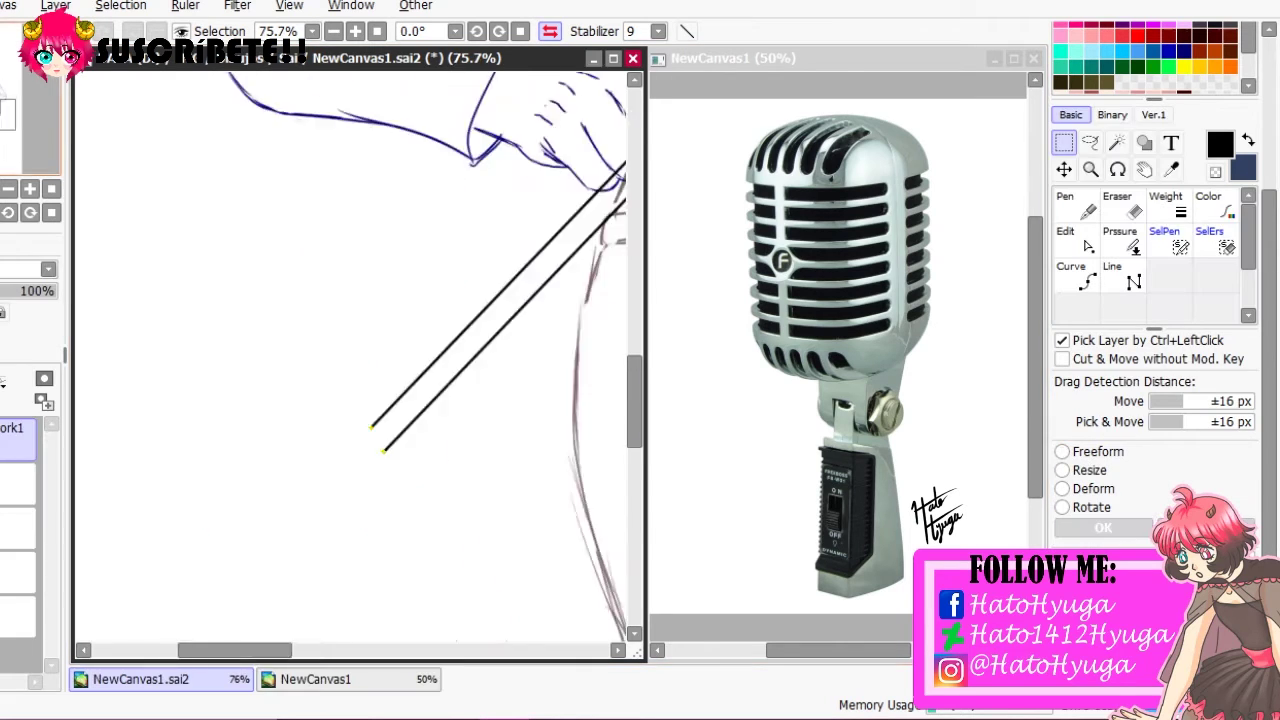
pyautogui.click(1065, 231)
pyautogui.scroll(-6, 407, 255)
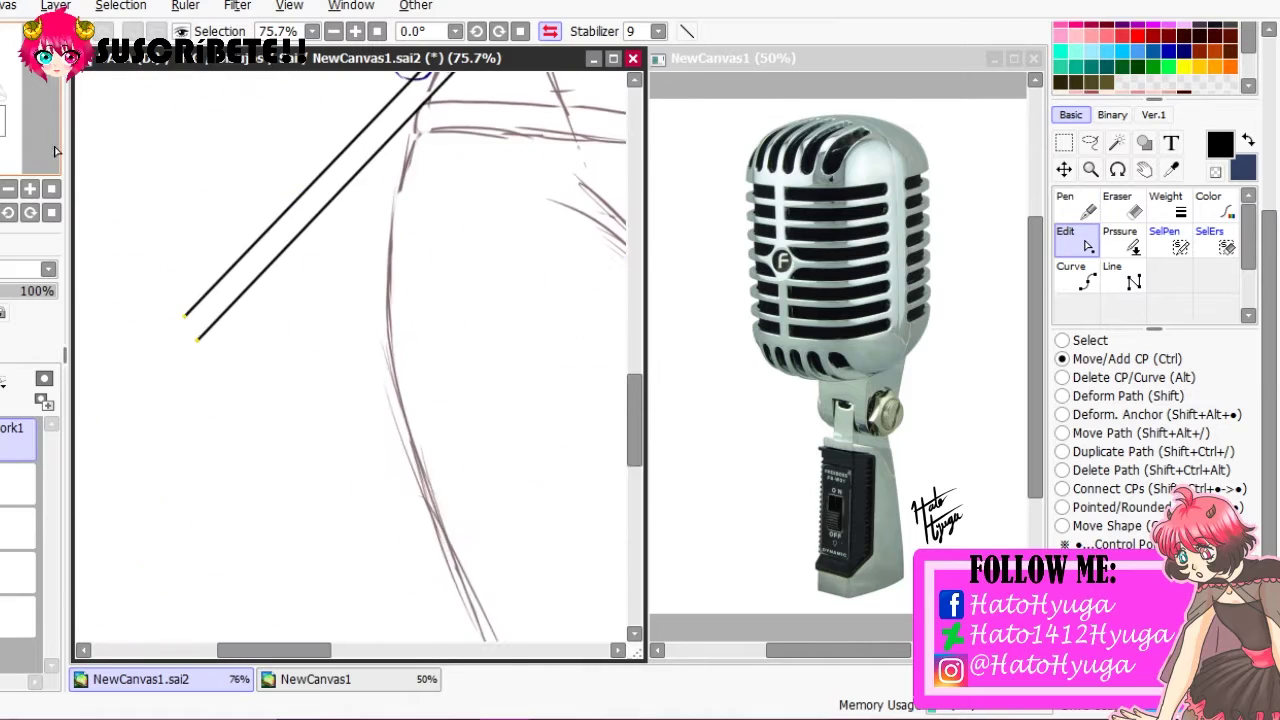
pyautogui.press('h')
pyautogui.hotkey('ctrl', 't')
pyautogui.moveTo(338, 250); pyautogui.dragTo(360, 262)
pyautogui.click(1103, 528)
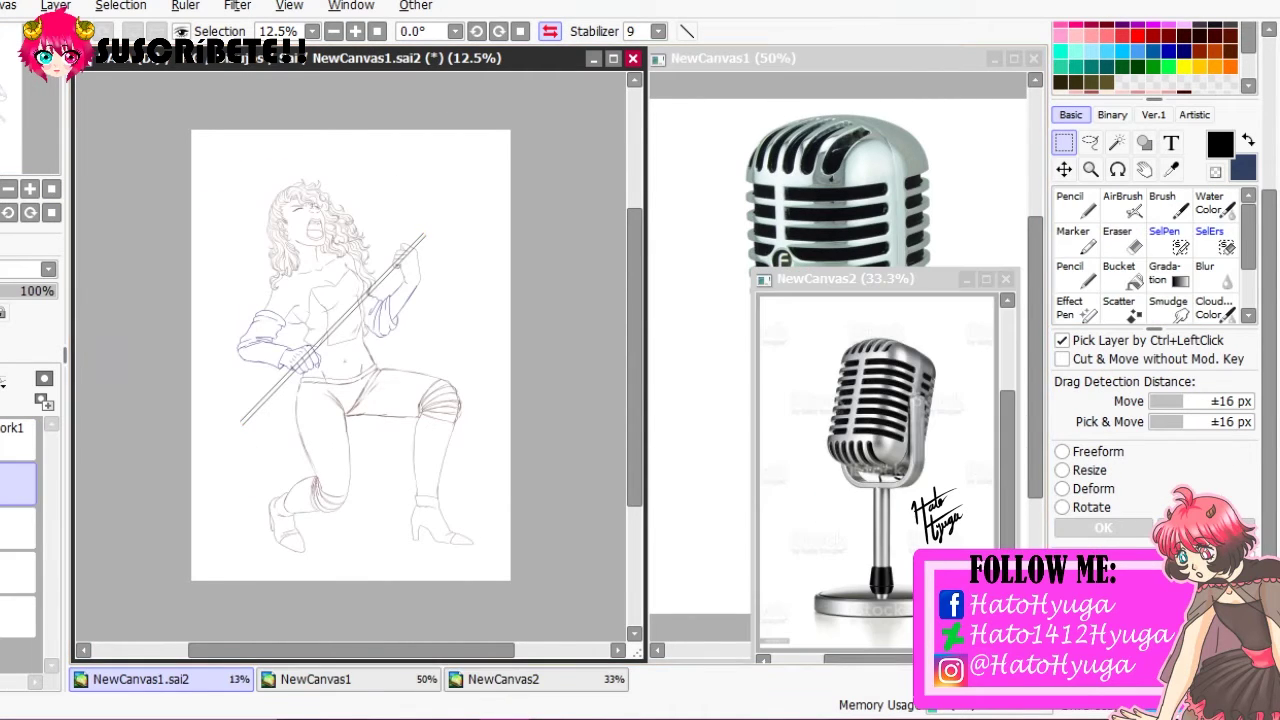
# Sketch a rough grey microphone head above the pole's raised-hand end with the Marker at brush size 16.0
pyautogui.scroll(5, 34, 141)
pyautogui.moveTo(34, 141); pyautogui.dragTo(38, 145)
pyautogui.press(']')
pyautogui.press(']')
pyautogui.press(']')
pyautogui.press(']')
pyautogui.press(']')
pyautogui.press(']')
pyautogui.press(']')
pyautogui.press(']')
pyautogui.press(']')
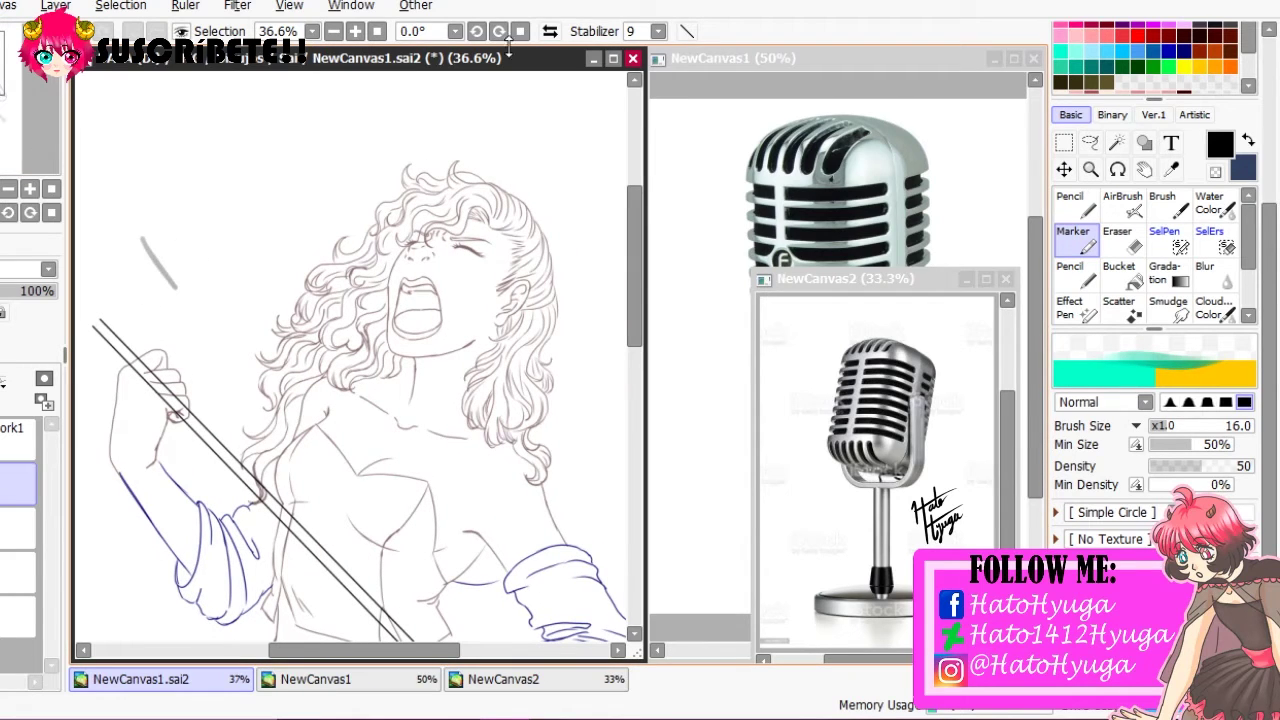
pyautogui.click(550, 31)
pyautogui.moveTo(560, 225)
pyautogui.mouseDown()
pyautogui.moveTo(555, 305)
pyautogui.moveTo(565, 225)
pyautogui.mouseUp()
pyautogui.click(549, 33)
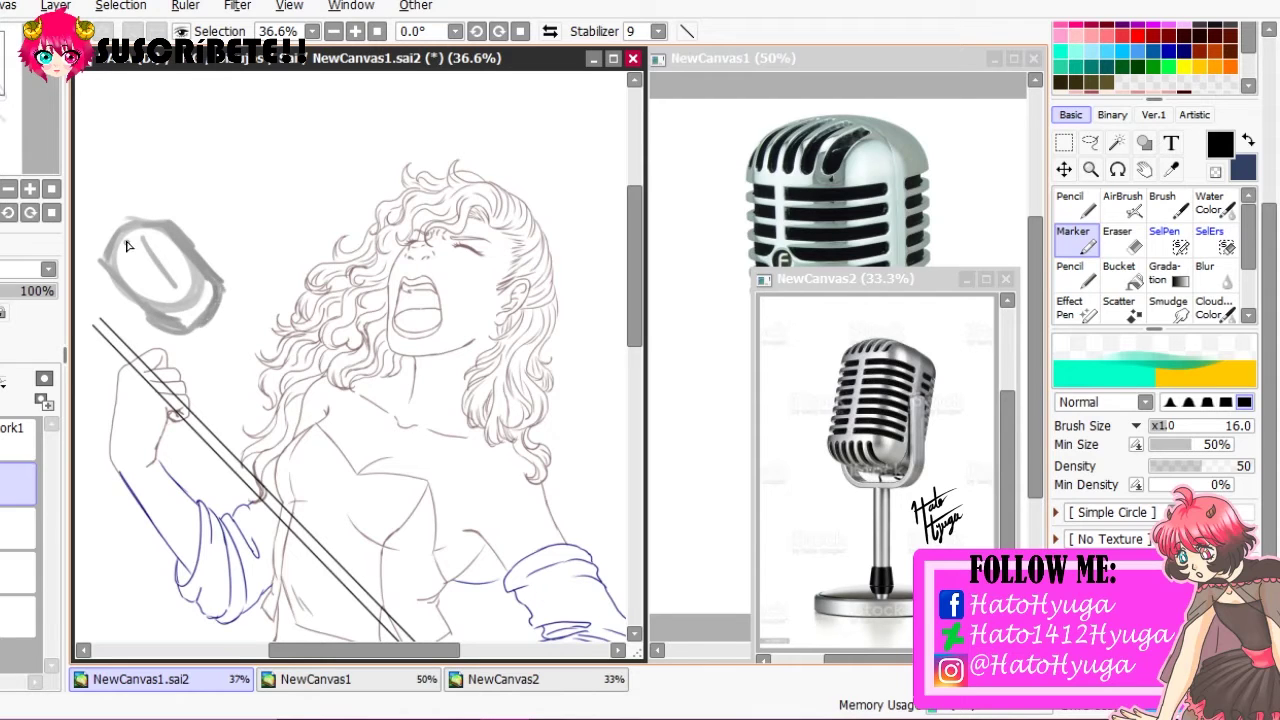
# Erase and redraw the head sketch's base planes, and rough in the curved cradle and the arm reaching toward the pole
pyautogui.press('e')
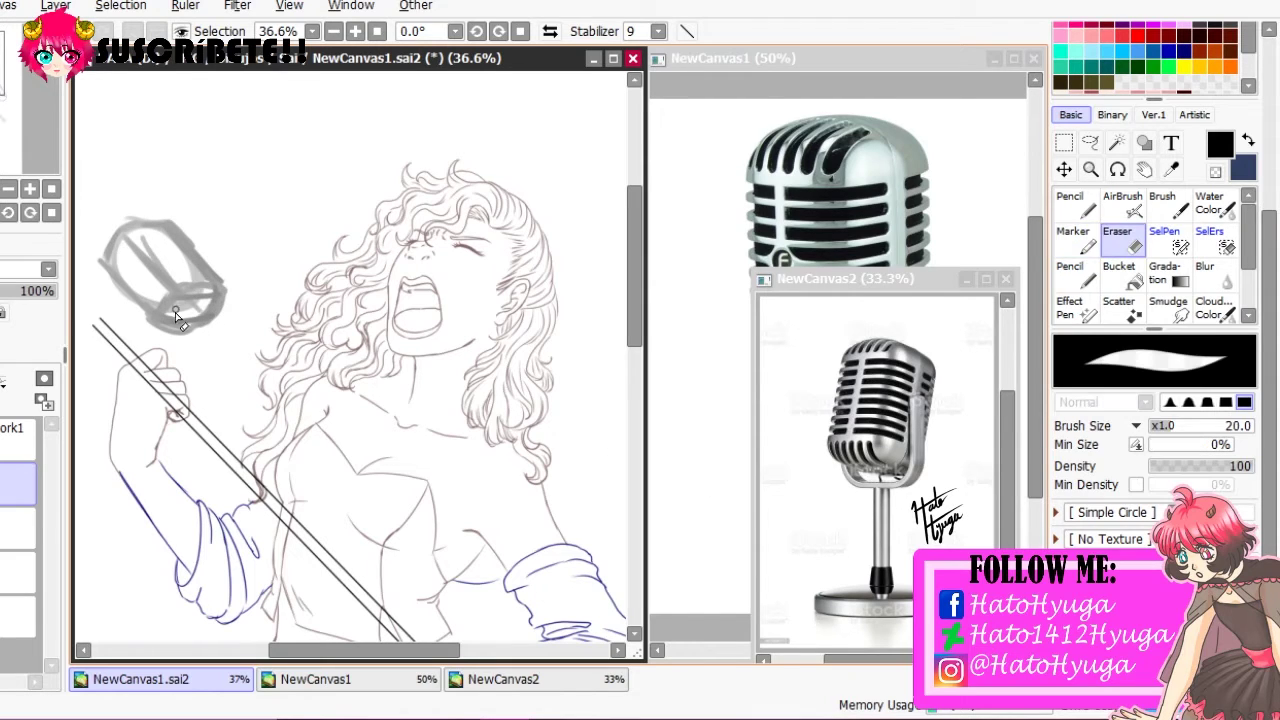
pyautogui.press('e')
pyautogui.press('h')
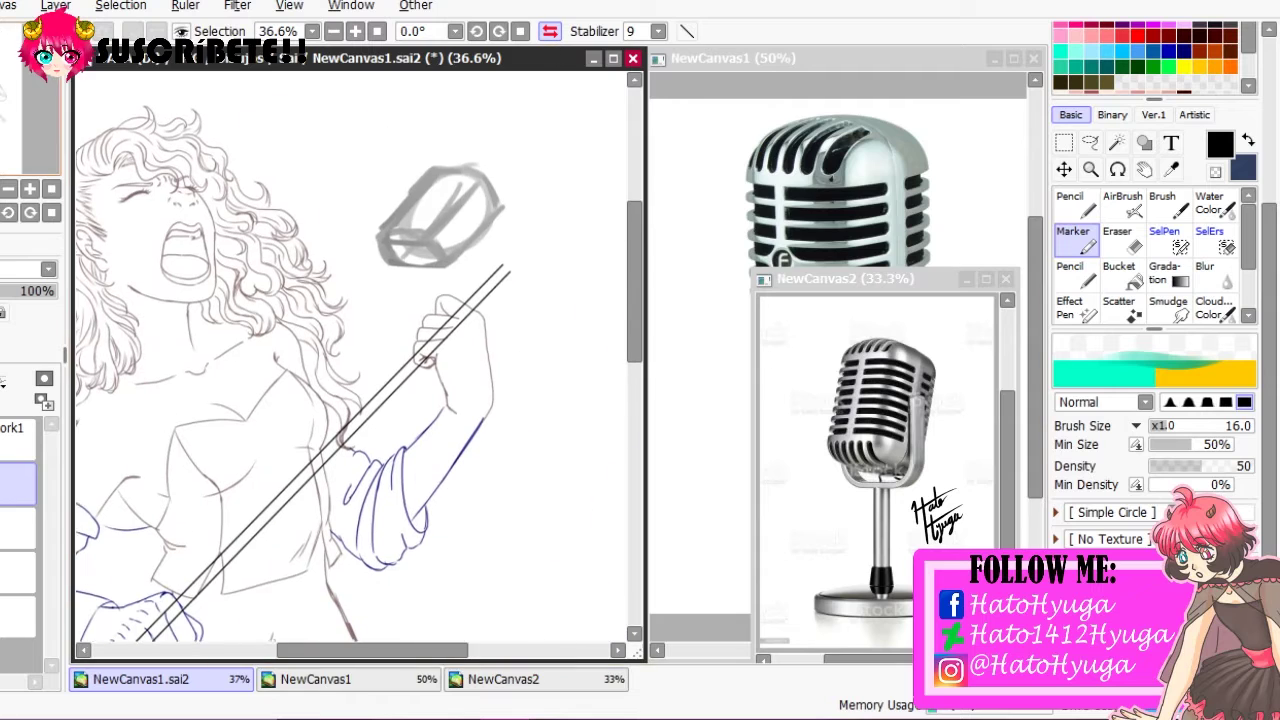
pyautogui.press('h')
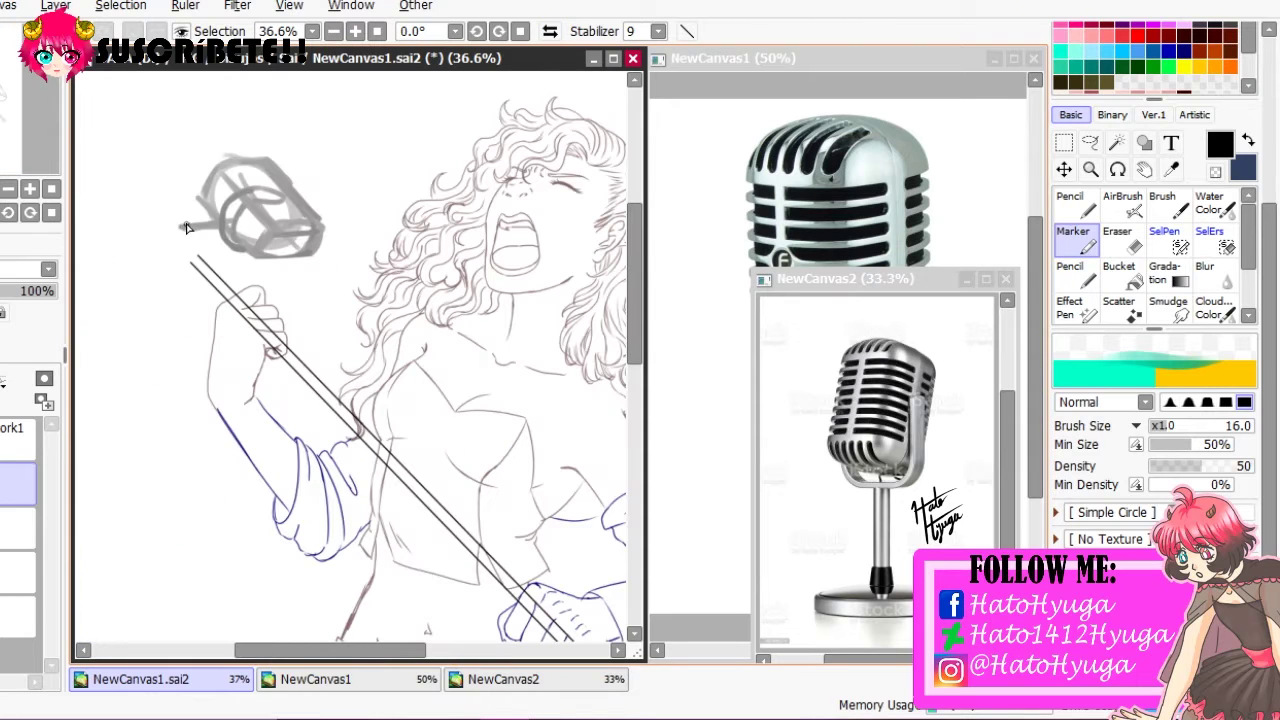
# On the linework layer, extend the pole's upper end to the sketched arm and close it with a rounded cap
pyautogui.click(18, 428)
pyautogui.scroll(3, 109, 334)
pyautogui.press('h')
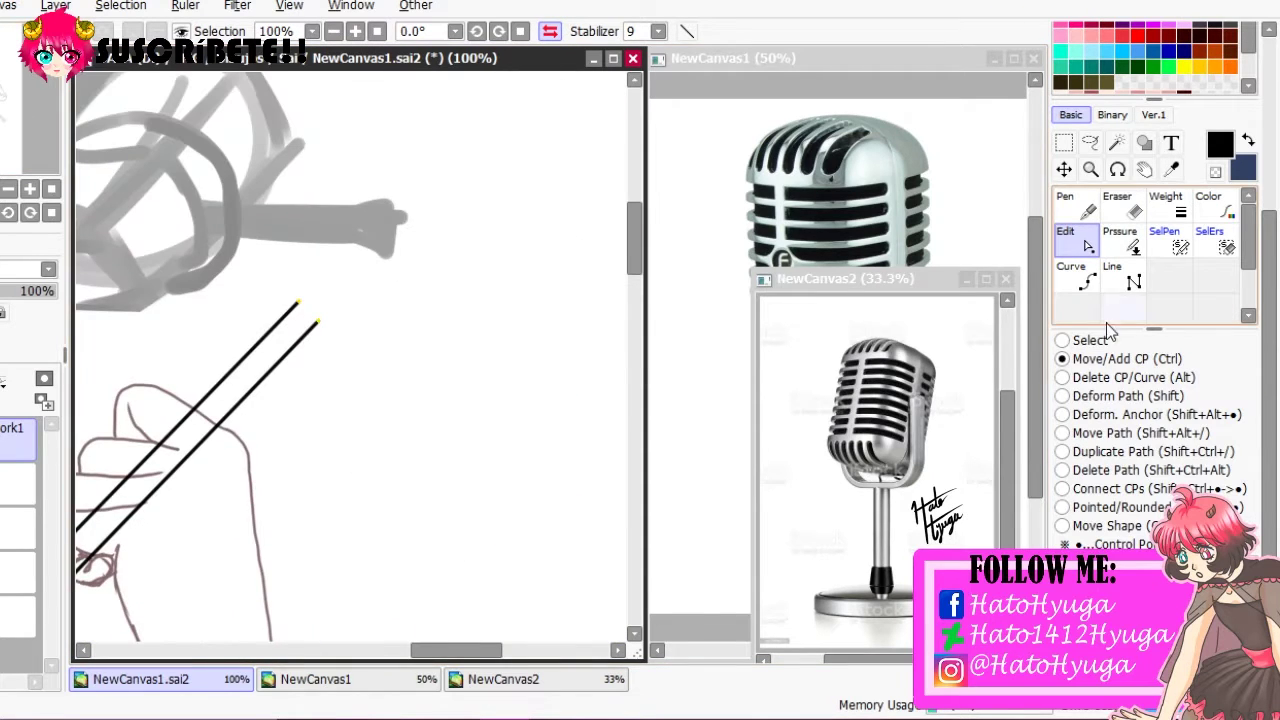
pyautogui.moveTo(360, 228); pyautogui.dragTo(435, 243)
pyautogui.scroll(-5, 327, 333)
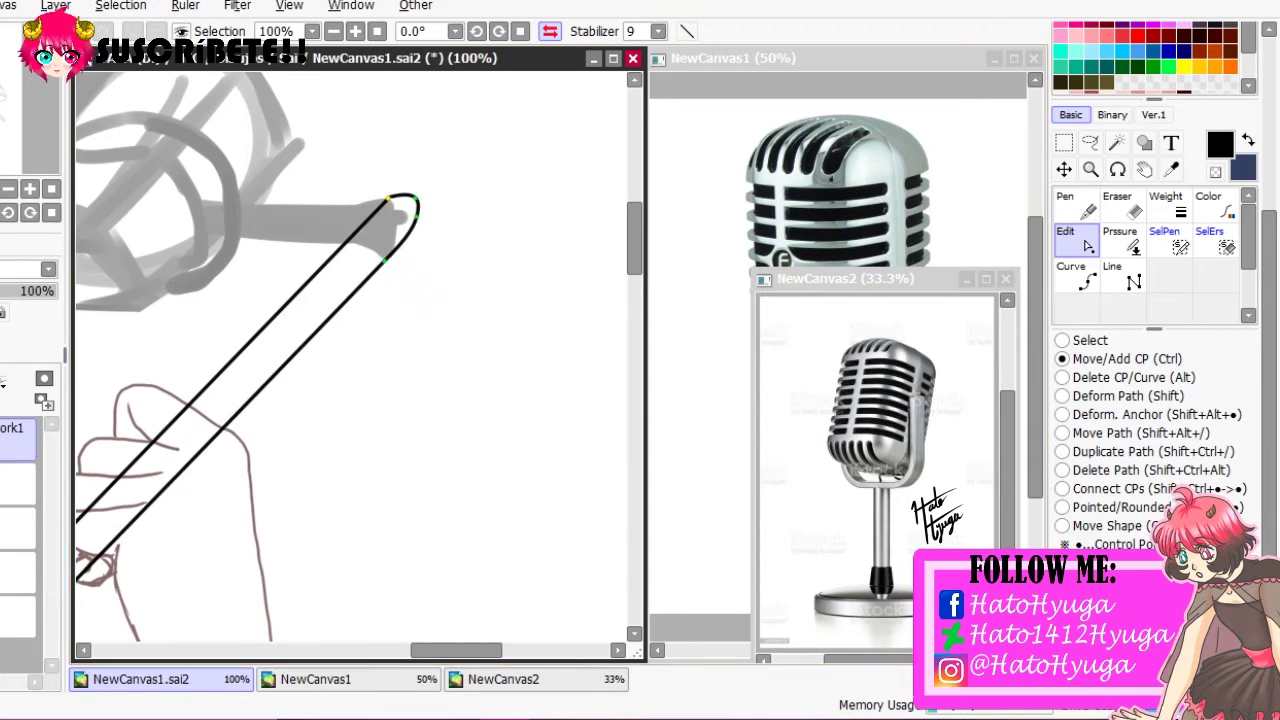
# Close the pole's lower end with a rounded cap by adding and moving control points
pyautogui.scroll(5, 311, 350)
pyautogui.moveTo(312, 350)
pyautogui.mouseDown()
pyautogui.moveTo(334, 398)
pyautogui.moveTo(366, 370)
pyautogui.moveTo(378, 388)
pyautogui.moveTo(366, 372)
pyautogui.mouseUp()
pyautogui.scroll(-5, 366, 372)
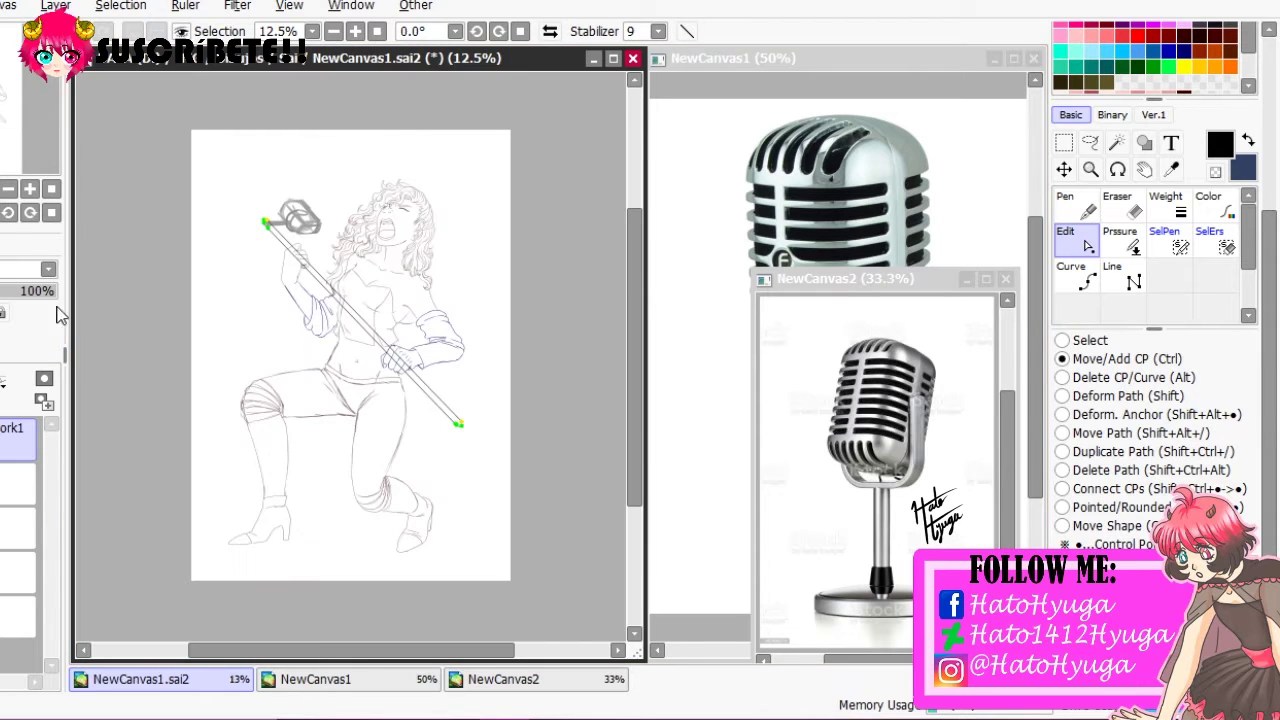
pyautogui.scroll(6, 366, 372)
pyautogui.moveTo(366, 600); pyautogui.dragTo(344, 272)
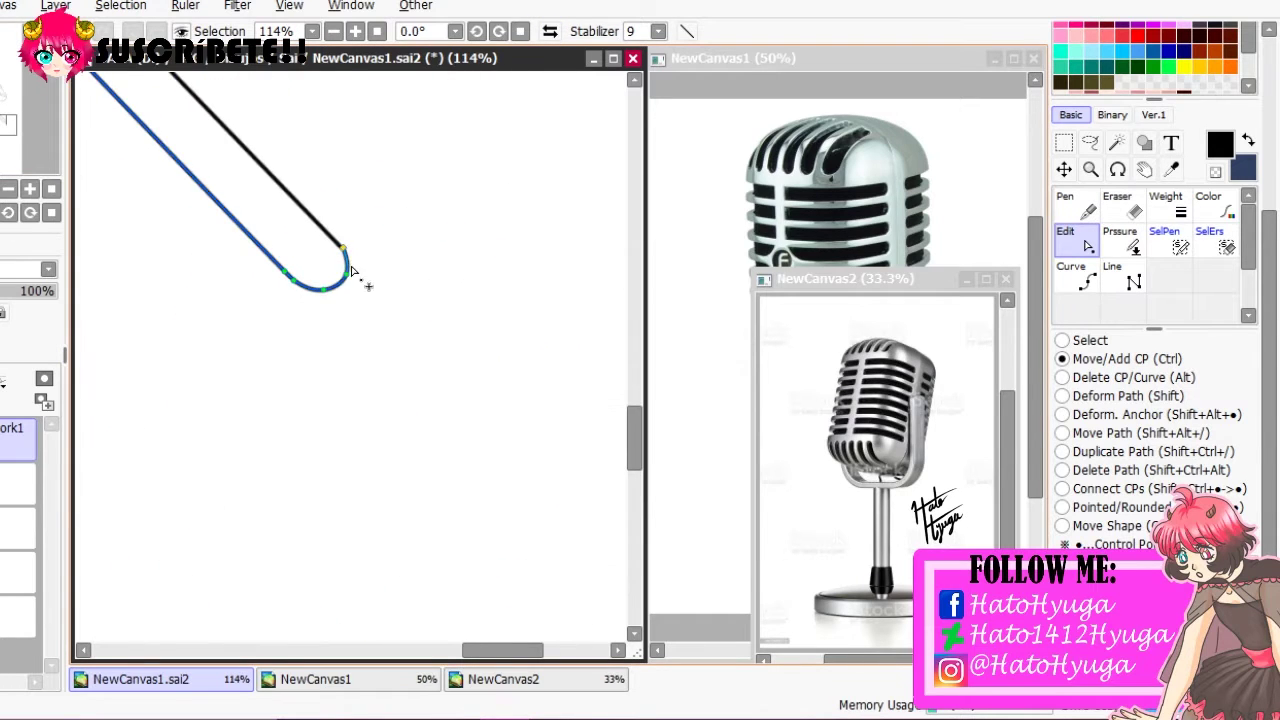
pyautogui.scroll(-5, 360, 280)
pyautogui.scroll(5, 97, 128)
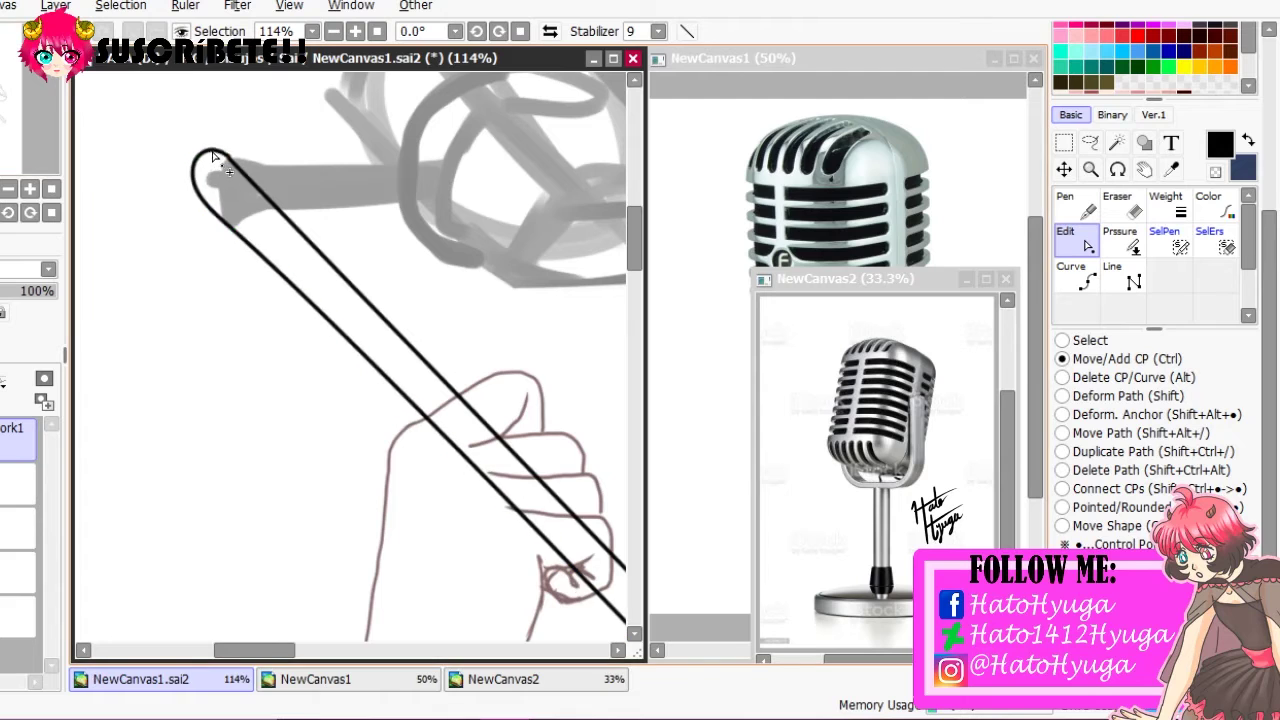
# Transform the pole's upper cap outward so the pole extends beyond the sketched microphone arm
pyautogui.scroll(-4, 97, 128)
pyautogui.scroll(4, 97, 128)
pyautogui.scroll(1, 228, 190)
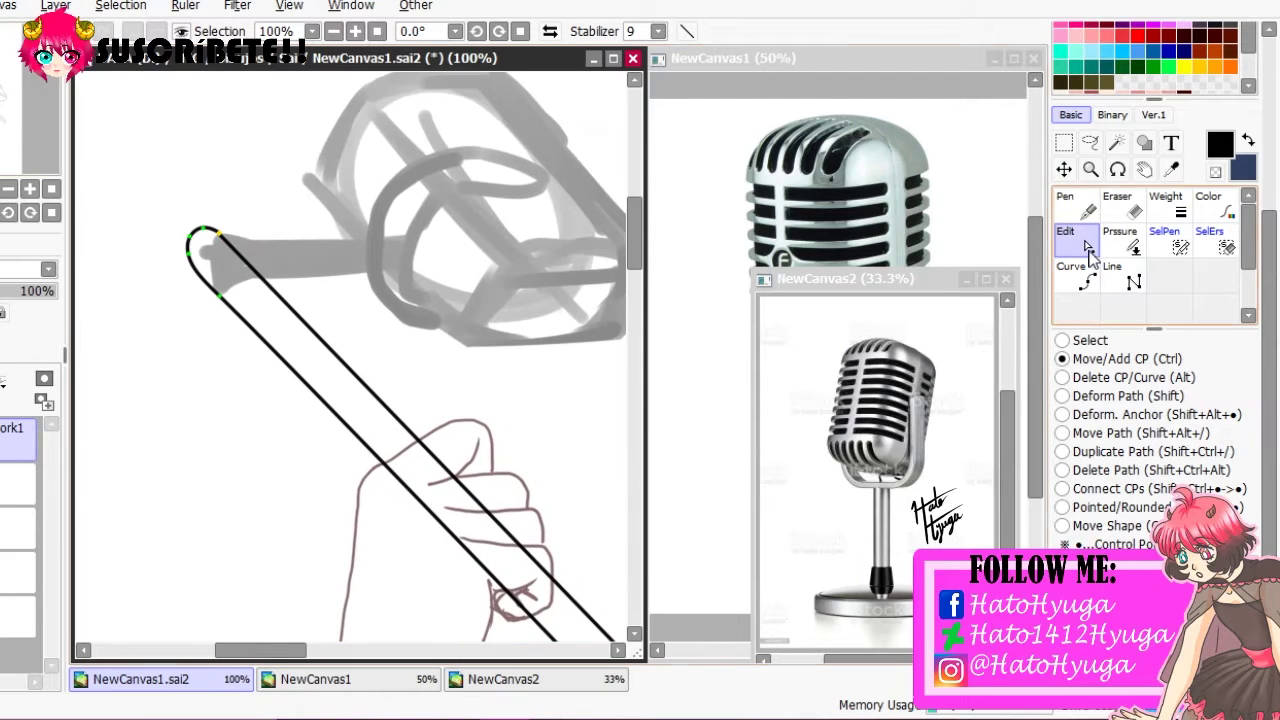
pyautogui.hotkey('ctrl', 't')
pyautogui.moveTo(155, 210); pyautogui.dragTo(138, 188)
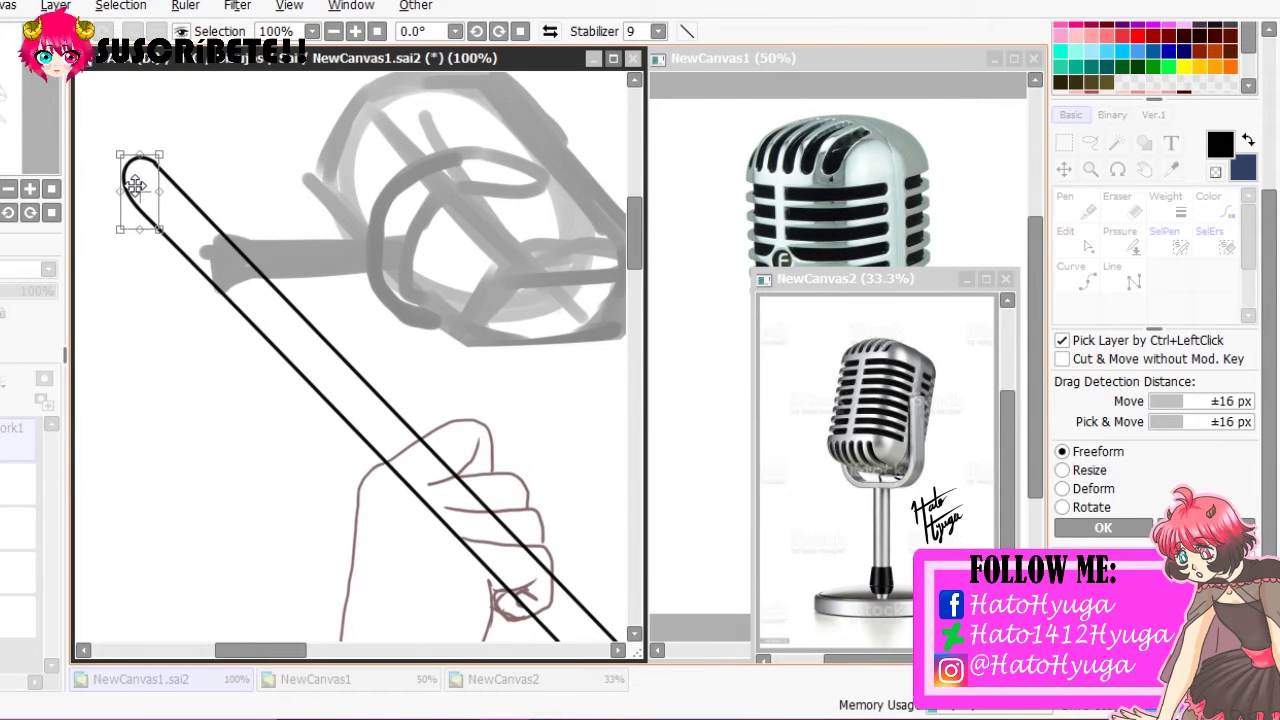
pyautogui.press('Return')
# Outline the arm from the pole to the microphone with lines at brush size 4.0, rounding its tip at the head
pyautogui.press('c')
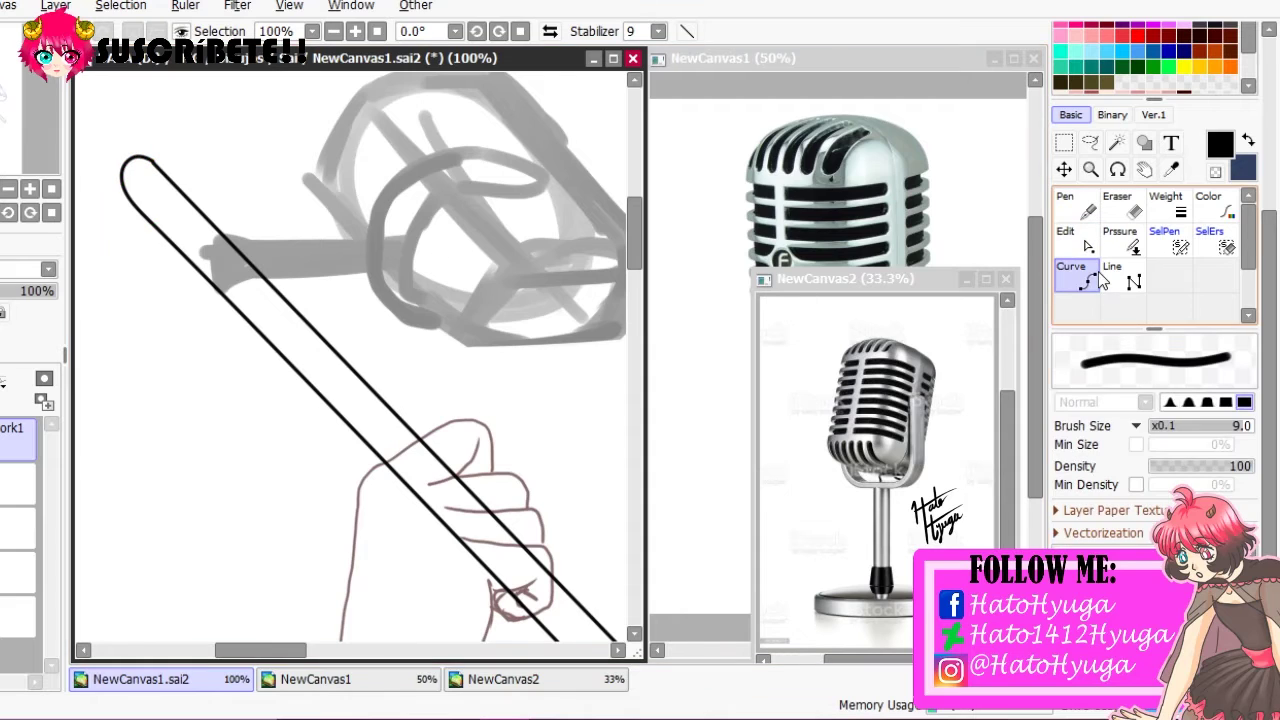
pyautogui.moveTo(335, 205); pyautogui.dragTo(476, 290)
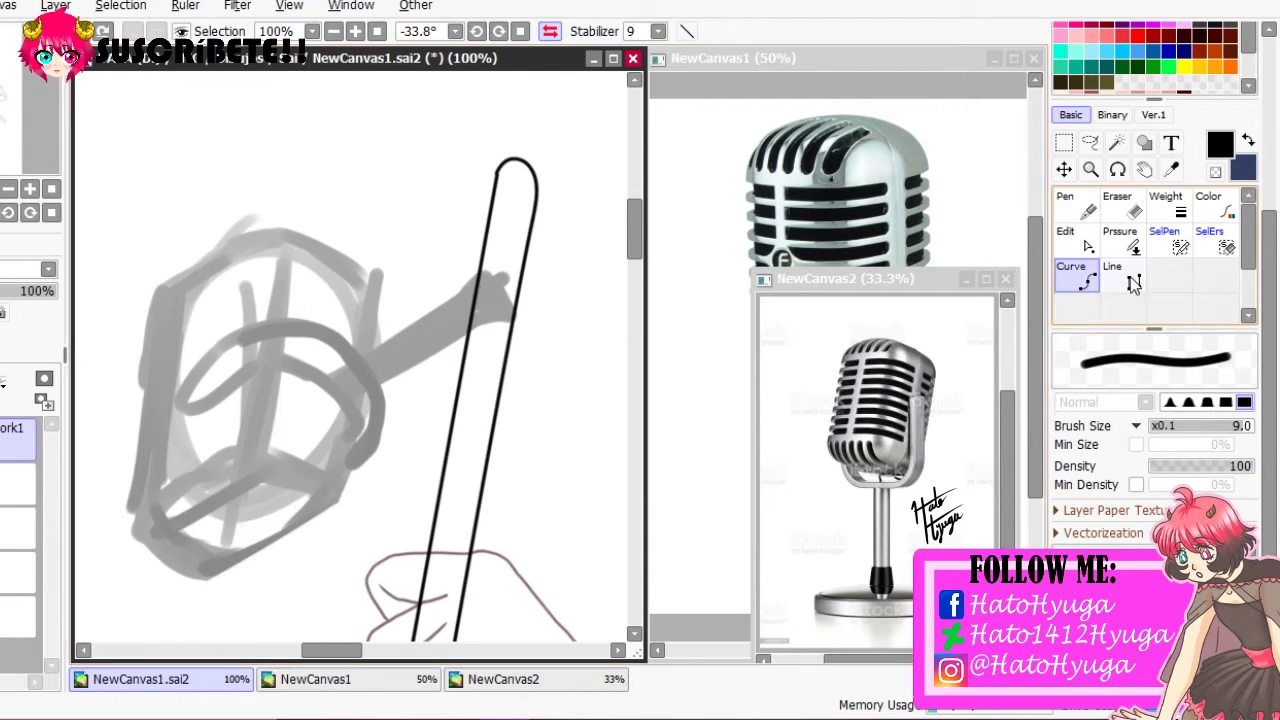
pyautogui.press('l')
pyautogui.click(476, 290)
pyautogui.click(362, 385)
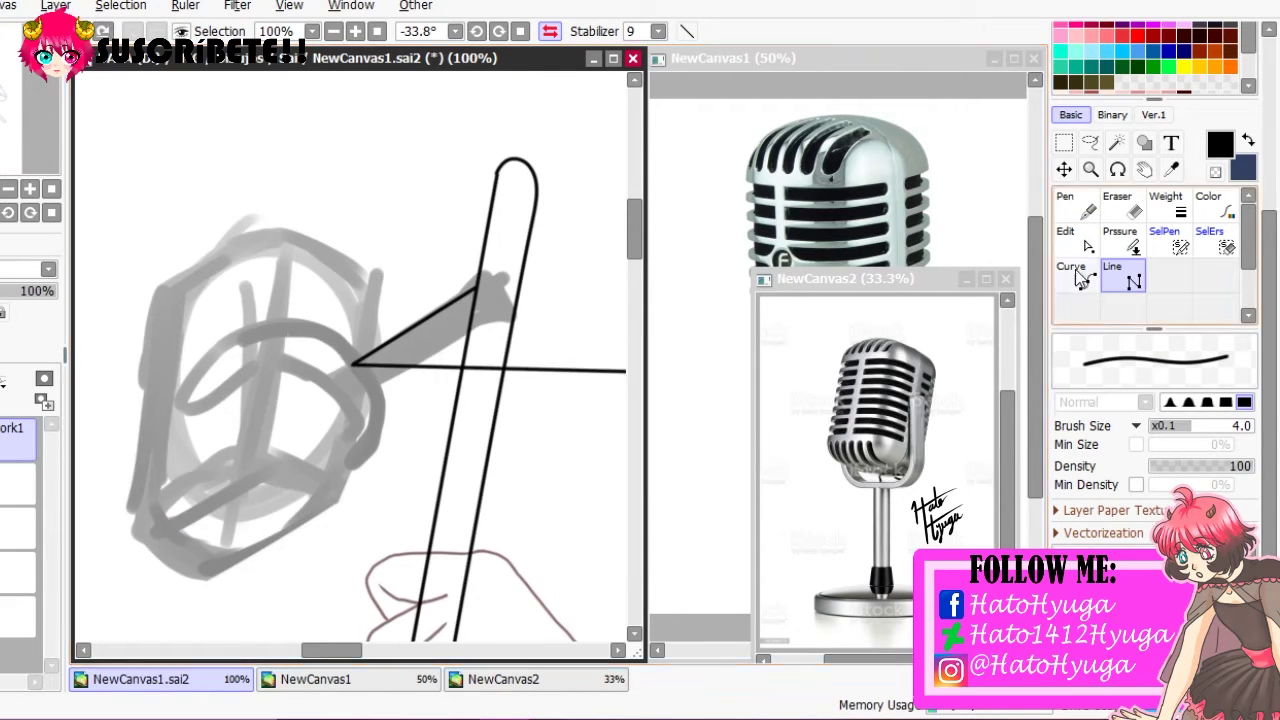
pyautogui.press('c')
pyautogui.press('l')
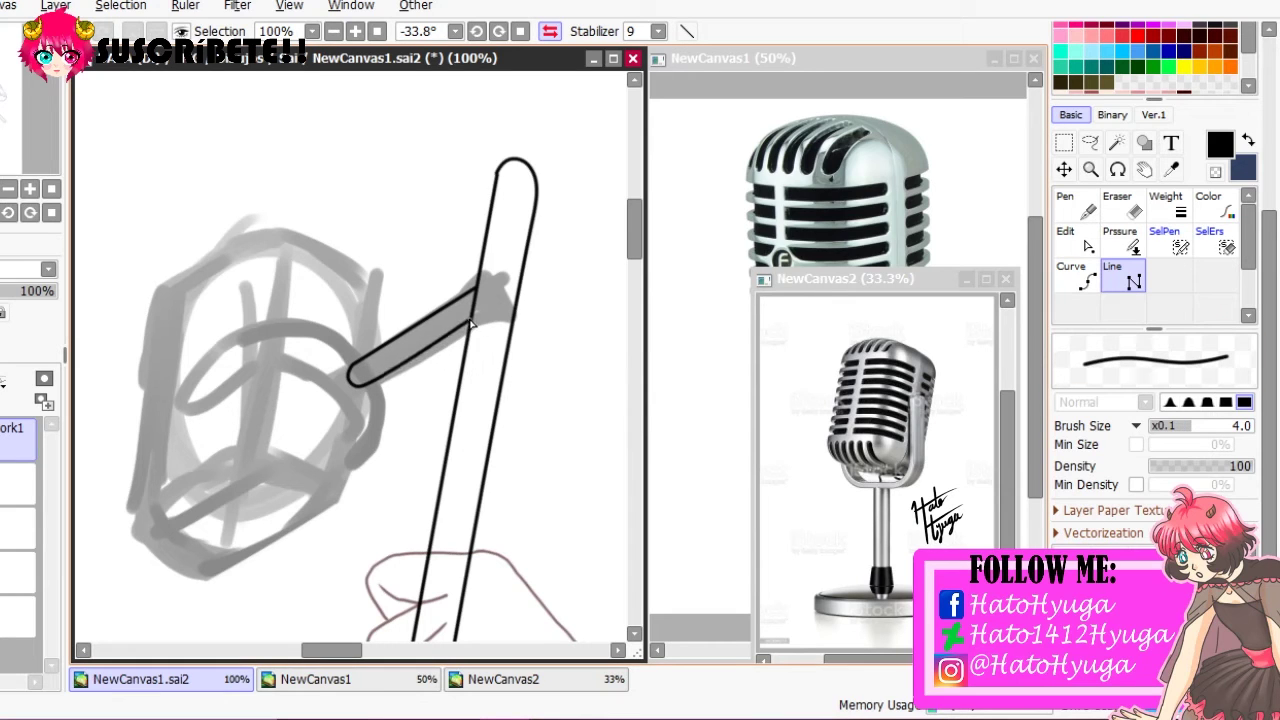
pyautogui.press('ctrl')
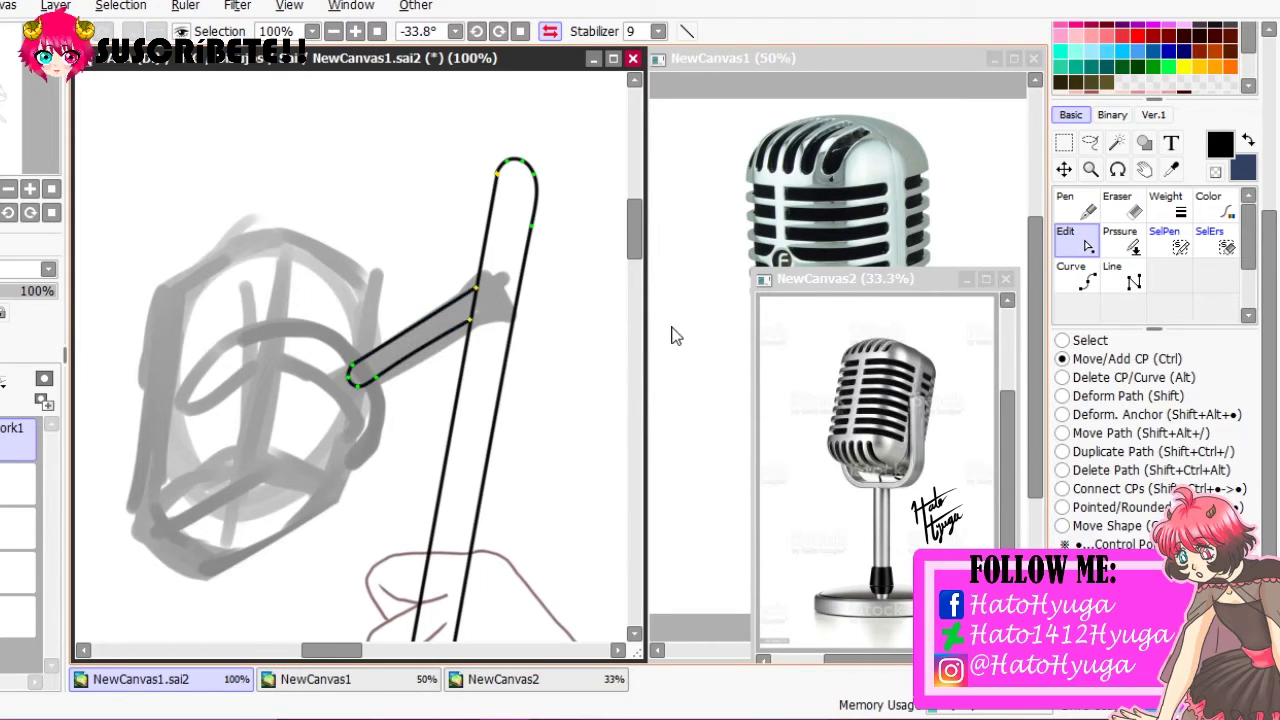
# Outline the crescent-shaped cradle with the Curve tool at brush size 4.0, and bring the full microphone reference into view
pyautogui.press('c')
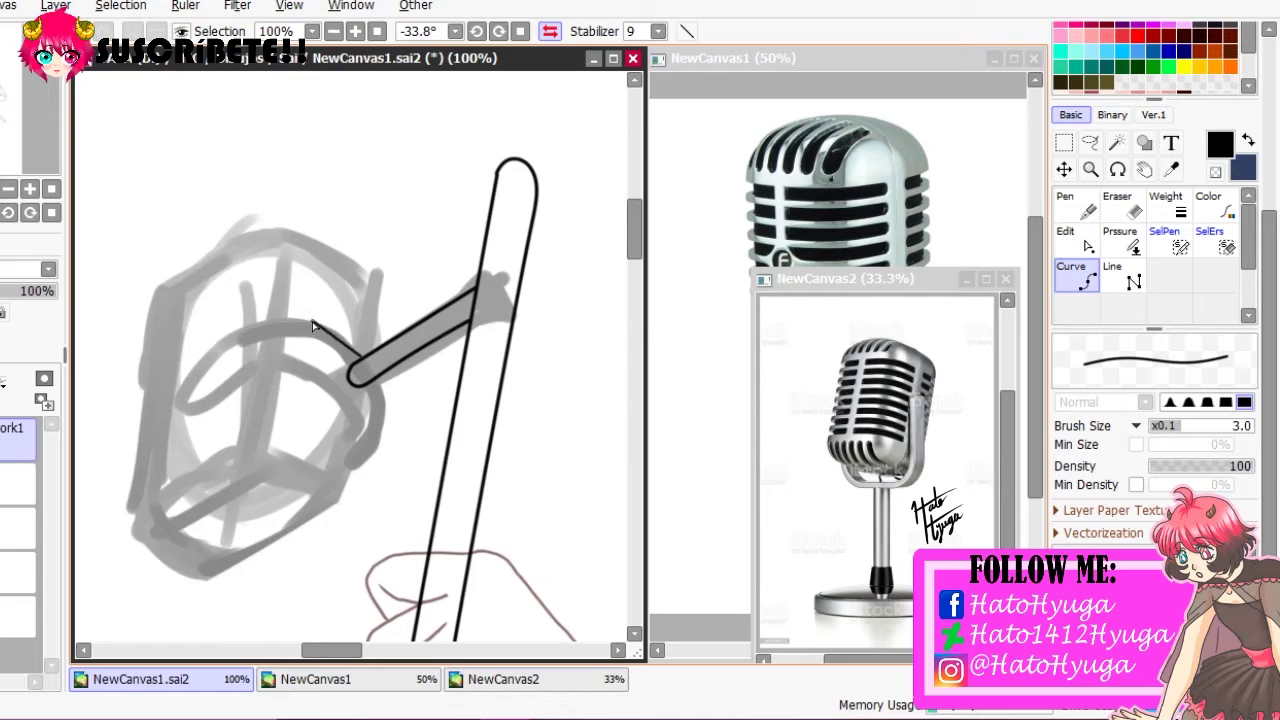
pyautogui.press(']')
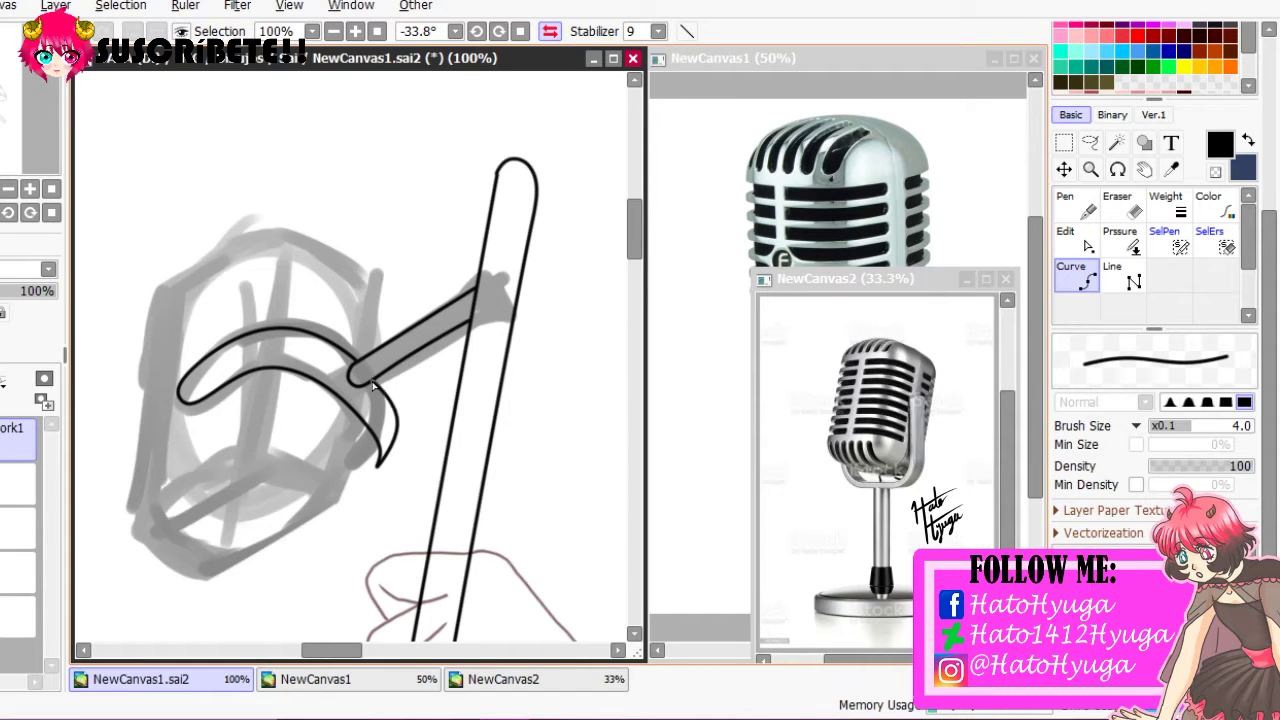
pyautogui.click(963, 72)
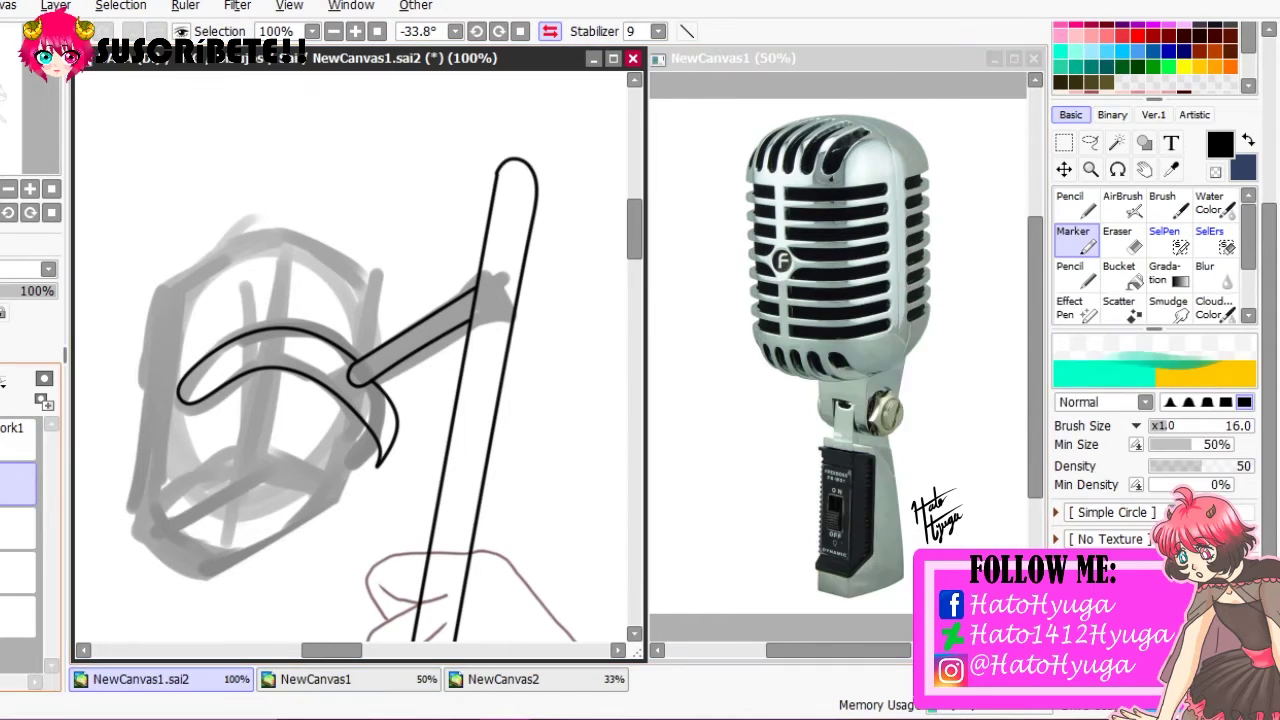
# Lasso the grey microphone head on the sketch layer and adjust its shape around the cradle with a Freeform transform
pyautogui.click(1090, 142)
pyautogui.moveTo(290, 560); pyautogui.dragTo(300, 570)
pyautogui.hotkey('ctrl', 't')
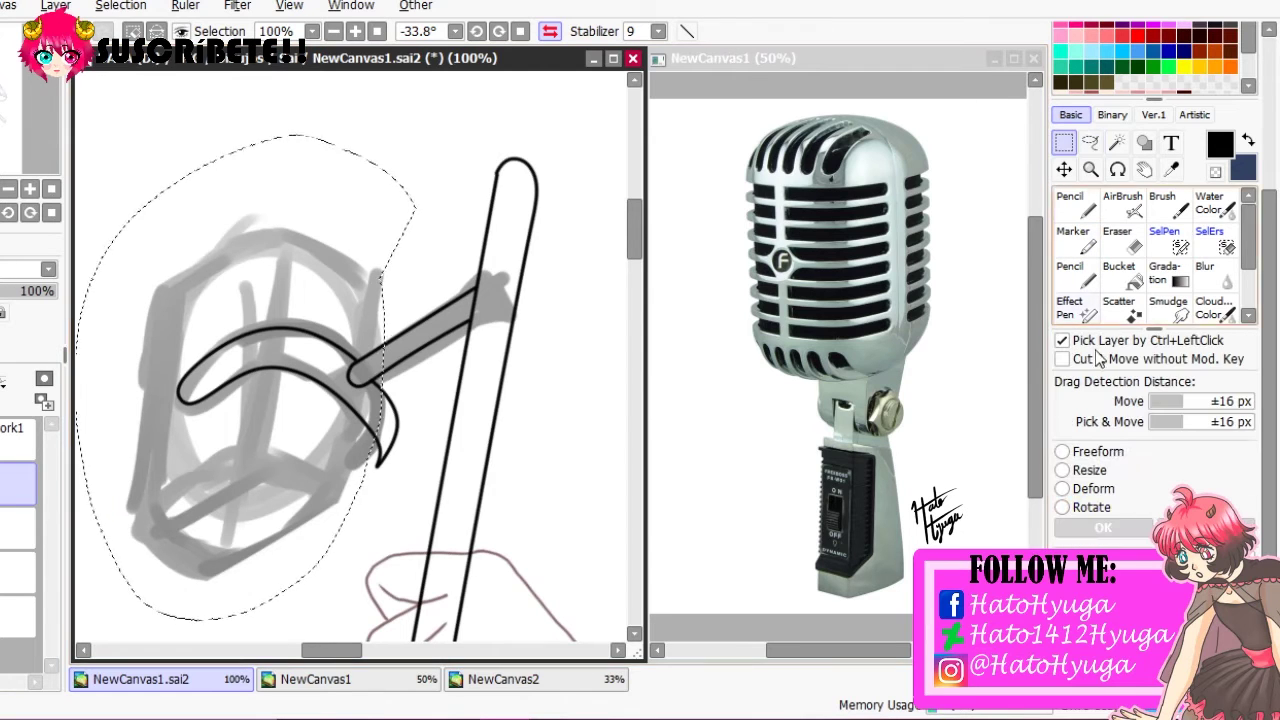
pyautogui.press('Home')
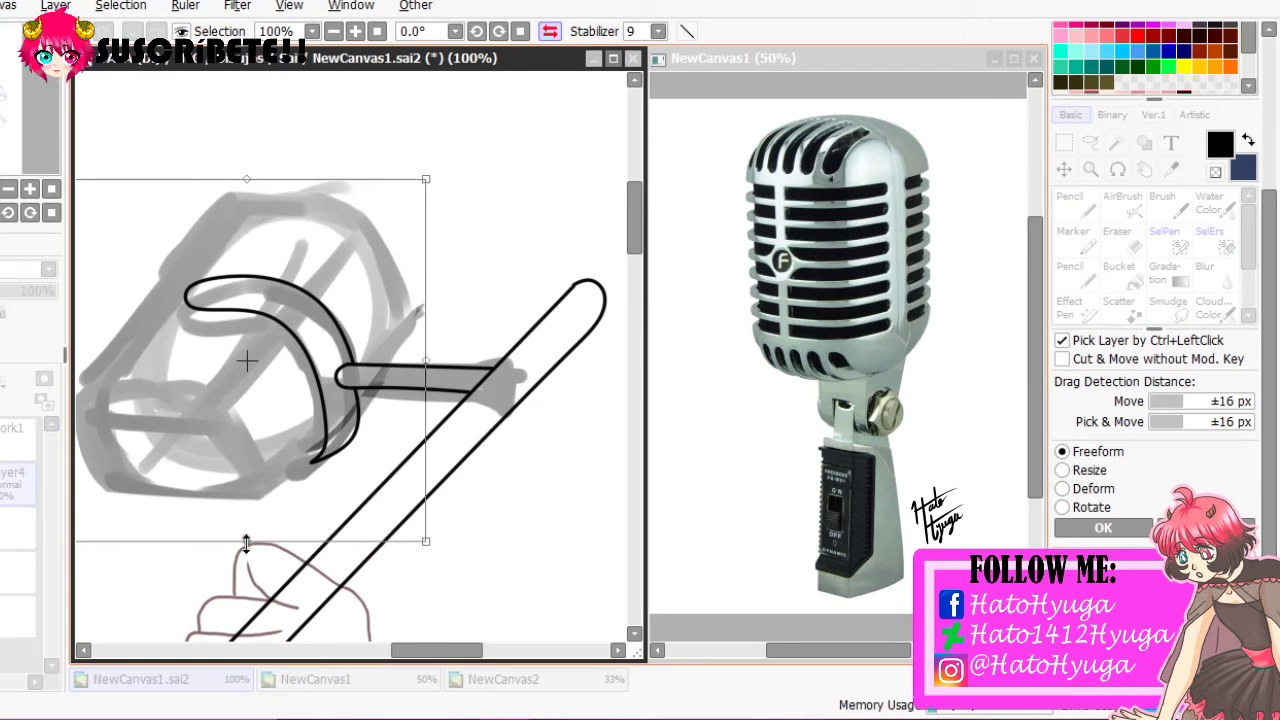
pyautogui.press('Return')
# Lasso the head sketch's long side away from the pole and reshape it with a Deform transform
pyautogui.moveTo(141, 385)
pyautogui.mouseDown()
pyautogui.moveTo(409, 114)
pyautogui.moveTo(424, 385)
pyautogui.mouseUp()
pyautogui.hotkey('ctrl', 't')
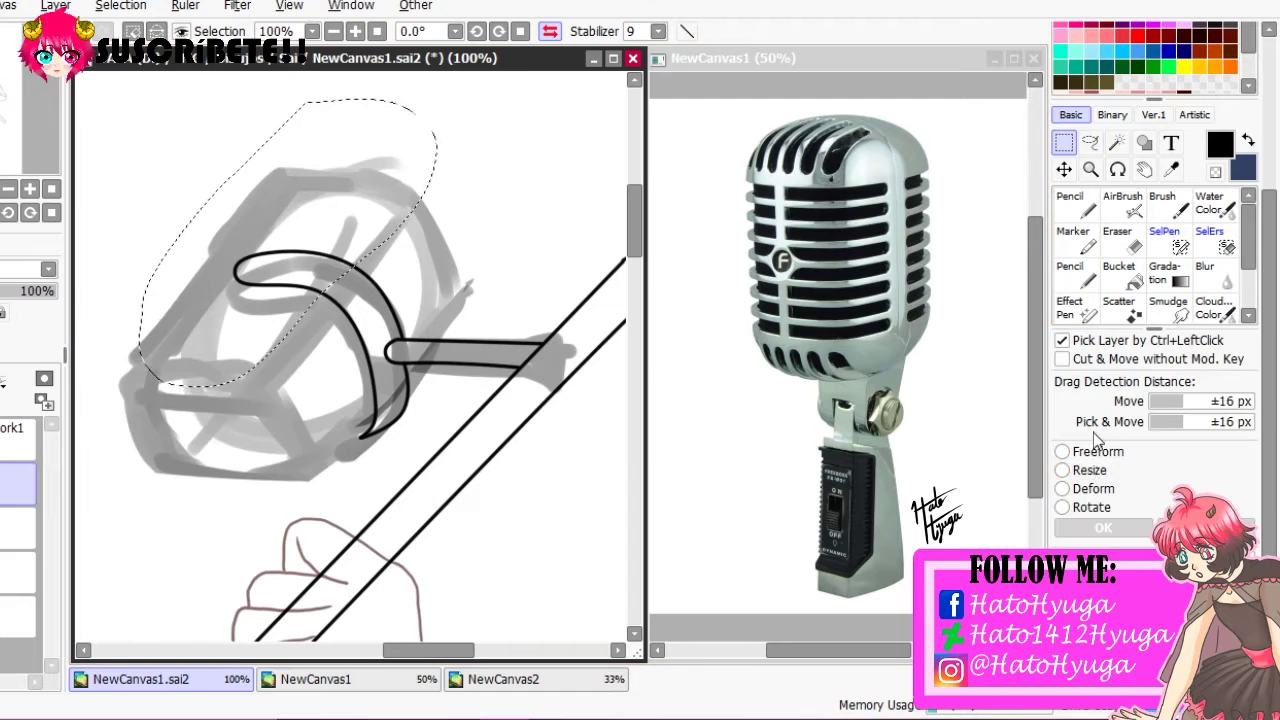
pyautogui.click(1062, 488)
pyautogui.moveTo(425, 173); pyautogui.dragTo(440, 188)
pyautogui.press('Return')
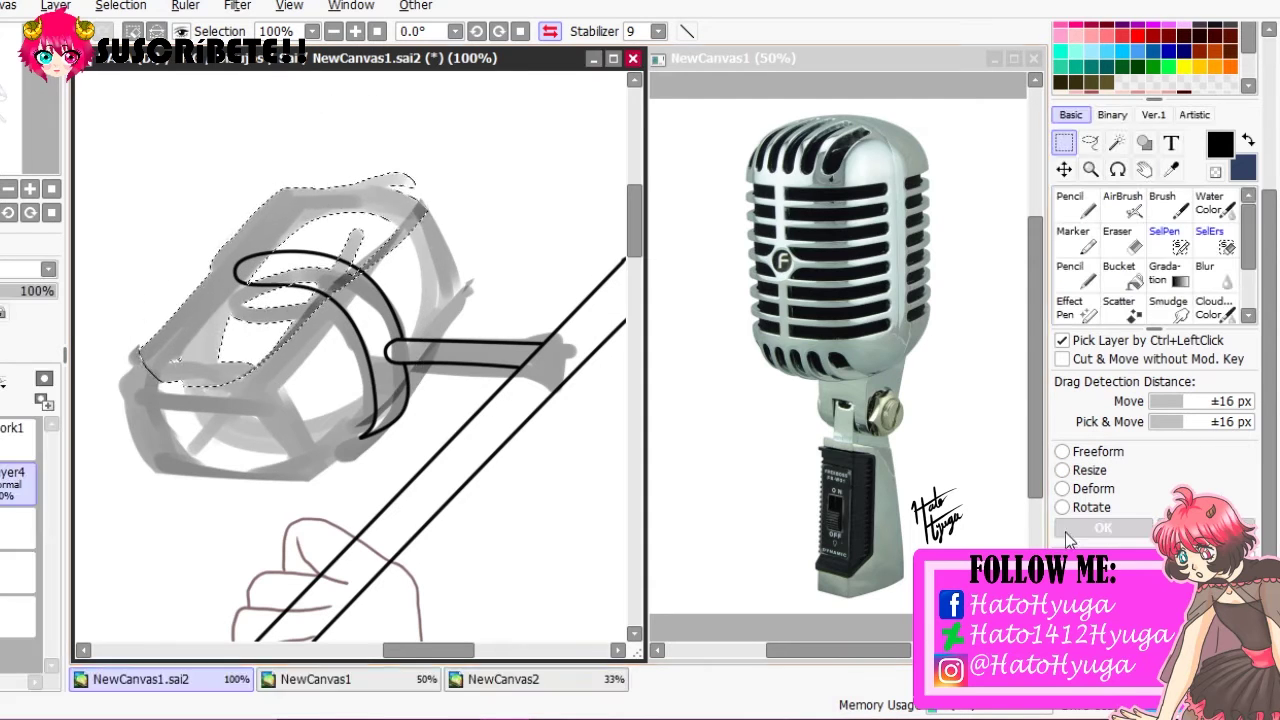
# Paint three long curved slots across the microphone head with the Pencil at brush size 20.0, setting the sketch layer's opacity to 79%
pyautogui.press('h')
pyautogui.press('h')
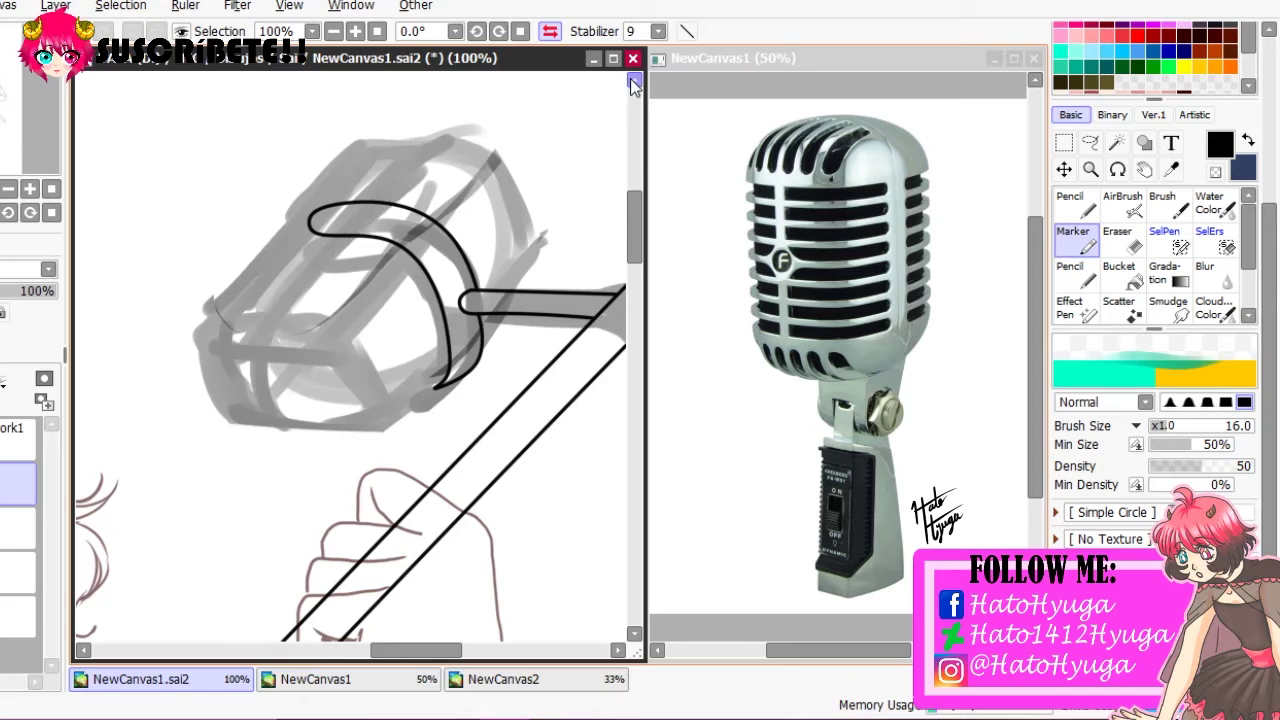
pyautogui.press('h')
pyautogui.click(1072, 205)
pyautogui.moveTo(279, 167)
pyautogui.mouseDown()
pyautogui.moveTo(193, 270)
pyautogui.moveTo(249, 170)
pyautogui.moveTo(193, 222)
pyautogui.moveTo(226, 172)
pyautogui.moveTo(268, 164)
pyautogui.moveTo(218, 270)
pyautogui.mouseUp()
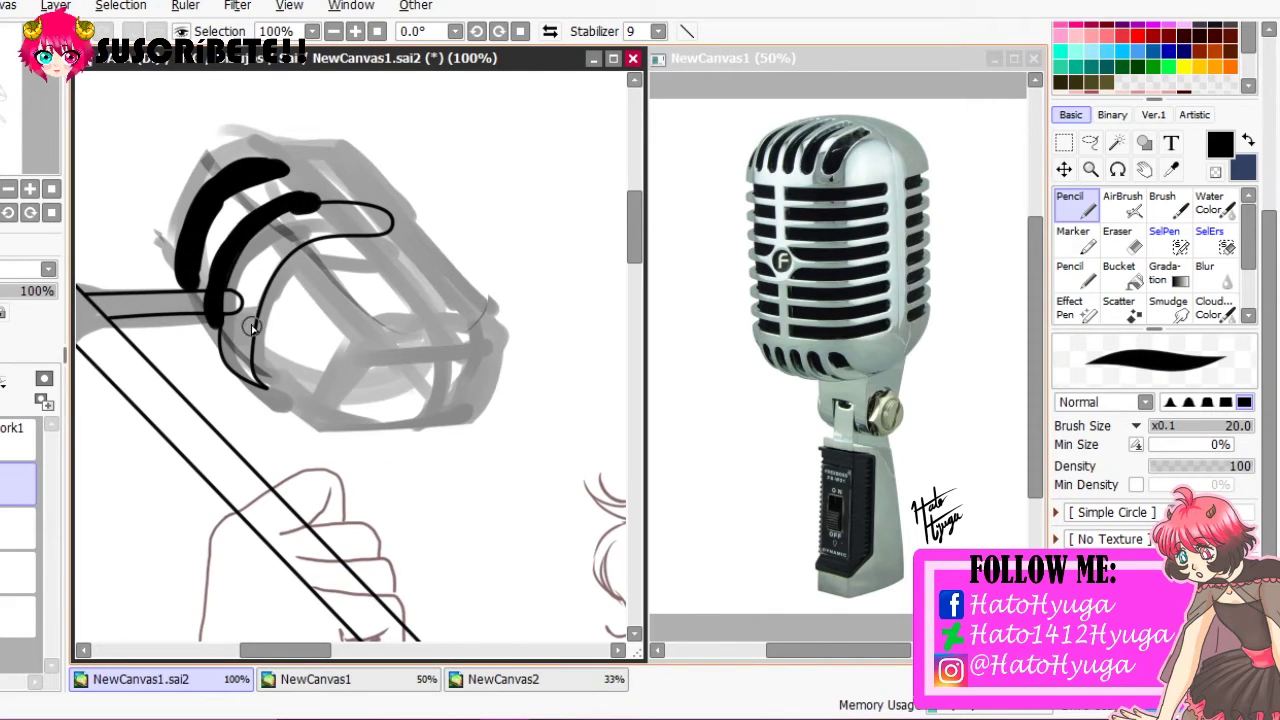
pyautogui.click(43, 291)
pyautogui.moveTo(355, 265); pyautogui.dragTo(282, 370)
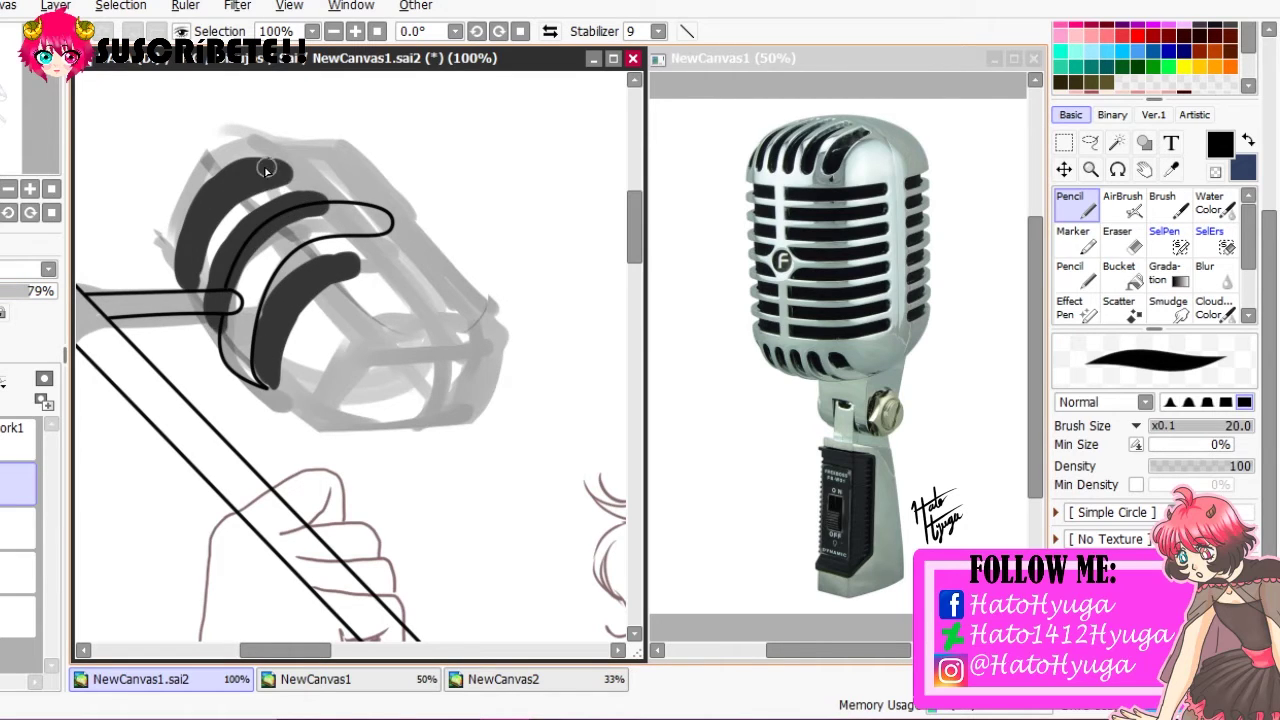
# Paint a fourth long slot near the head's base and a row of short slots on the side away from the pole
pyautogui.press('h')
pyautogui.press('h')
pyautogui.moveTo(311, 332); pyautogui.dragTo(291, 412)
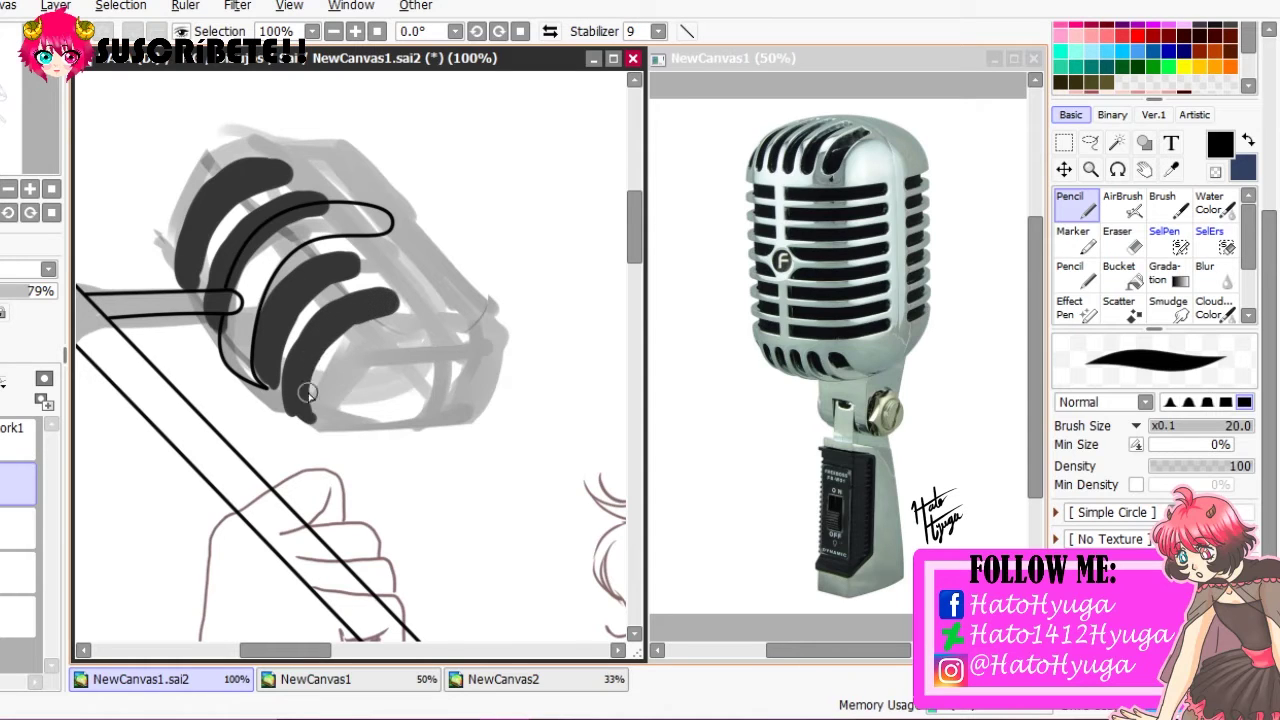
pyautogui.press('h')
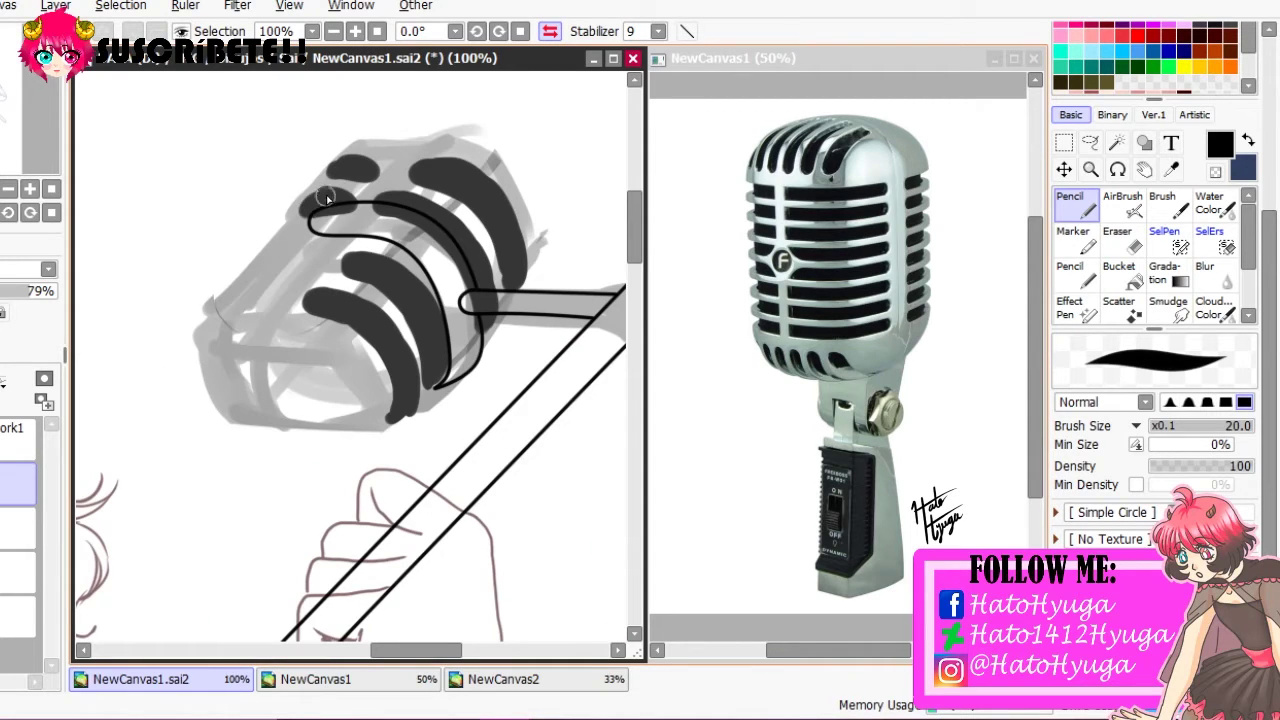
pyautogui.moveTo(263, 257); pyautogui.dragTo(313, 259)
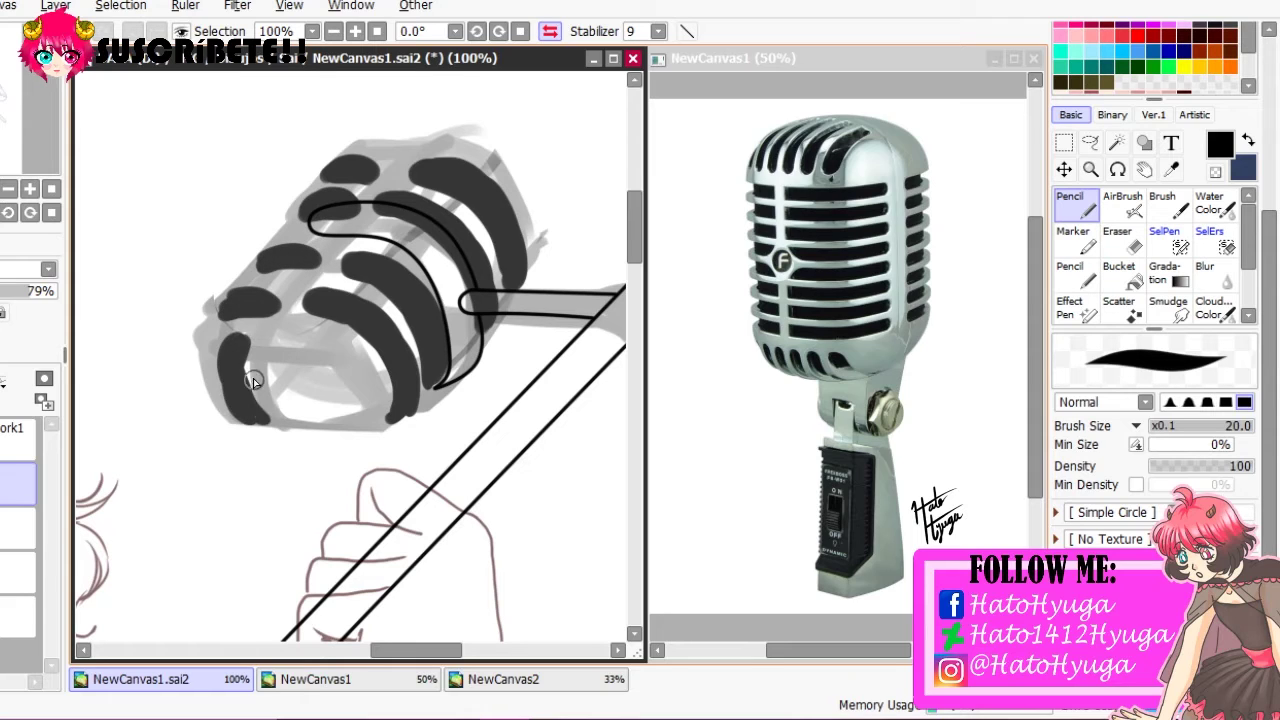
# Draw the microphone head's dark outer contour around the slots with the Pencil at brush size 9.0
pyautogui.press('[')
pyautogui.press('[')
pyautogui.press('[')
pyautogui.press('[')
pyautogui.press('[')
pyautogui.moveTo(298, 216); pyautogui.dragTo(236, 290)
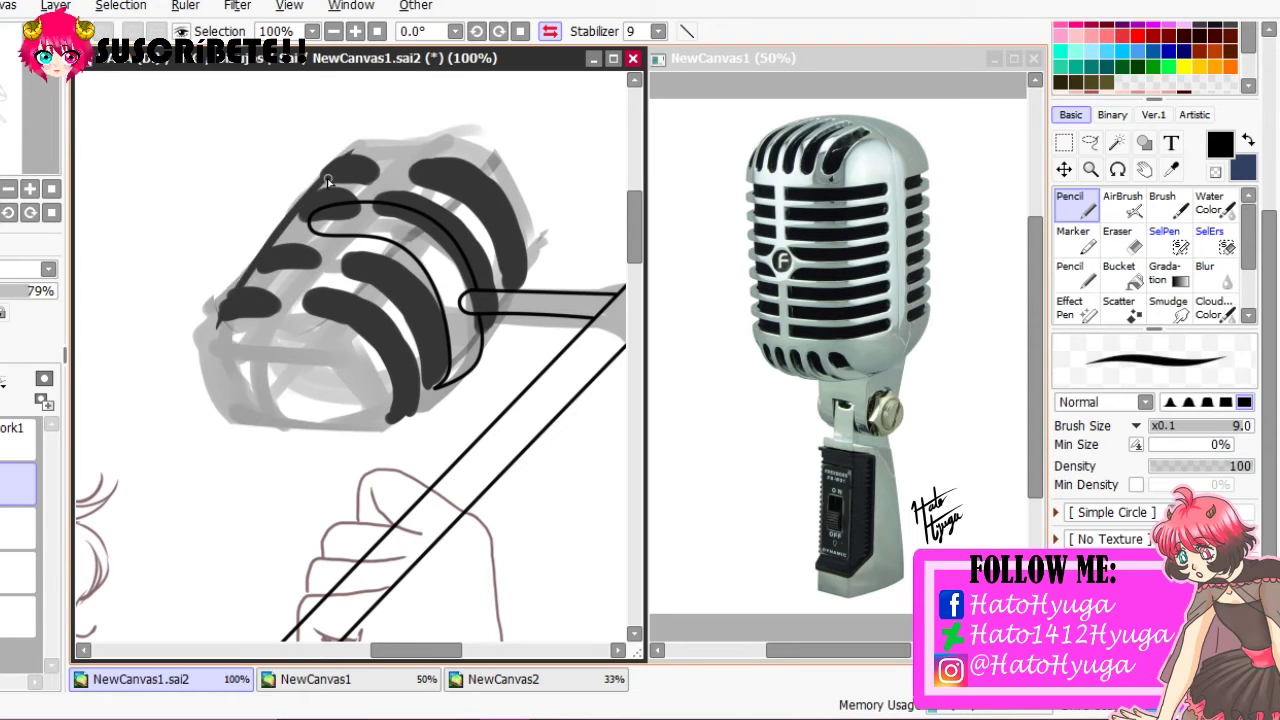
pyautogui.press('h')
pyautogui.moveTo(255, 145)
pyautogui.mouseDown()
pyautogui.moveTo(175, 278)
pyautogui.moveTo(371, 443)
pyautogui.mouseUp()
pyautogui.press('h')
pyautogui.moveTo(294, 440); pyautogui.dragTo(438, 420)
pyautogui.hotkey('ctrl', 'z')
pyautogui.moveTo(246, 435)
pyautogui.mouseDown()
pyautogui.moveTo(305, 456)
pyautogui.moveTo(404, 418)
pyautogui.mouseUp()
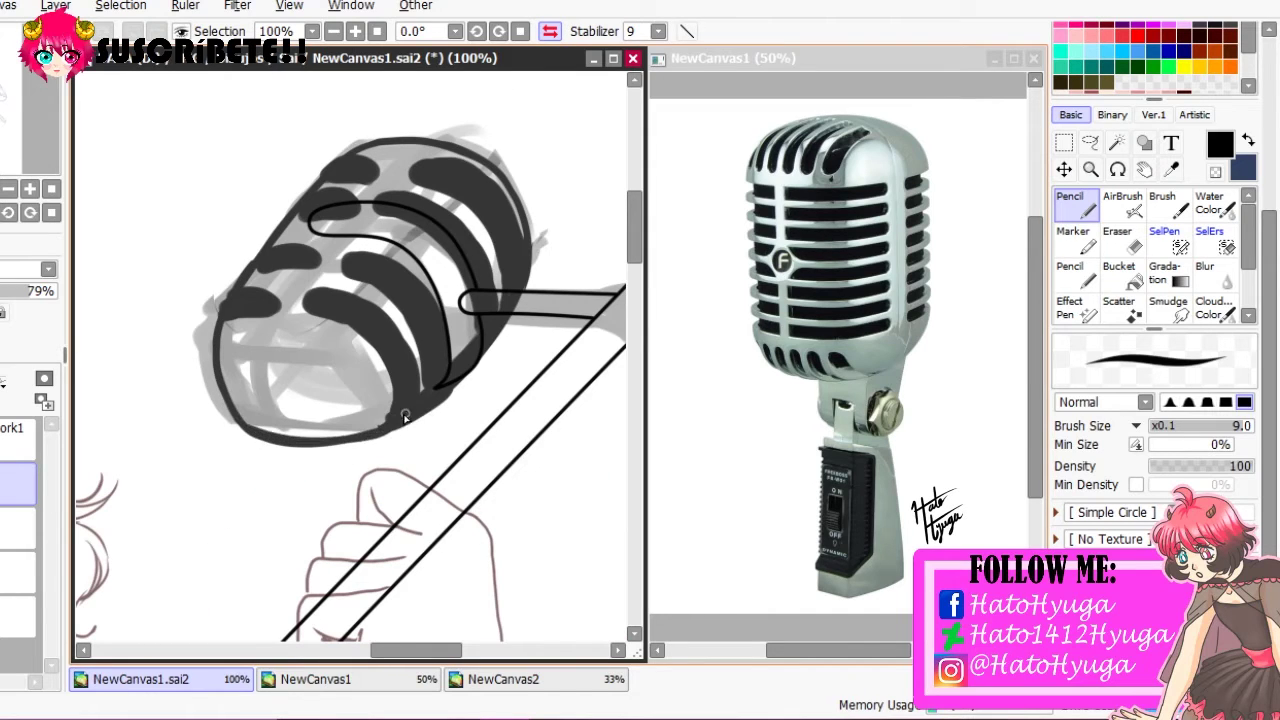
# Paint narrow vertical slots across the head's rounded base with the Pencil at brush size 14.0
pyautogui.press(']')
pyautogui.press(']')
pyautogui.press(']')
pyautogui.moveTo(242, 336)
pyautogui.mouseDown()
pyautogui.moveTo(254, 422)
pyautogui.moveTo(280, 403)
pyautogui.moveTo(279, 354)
pyautogui.mouseUp()
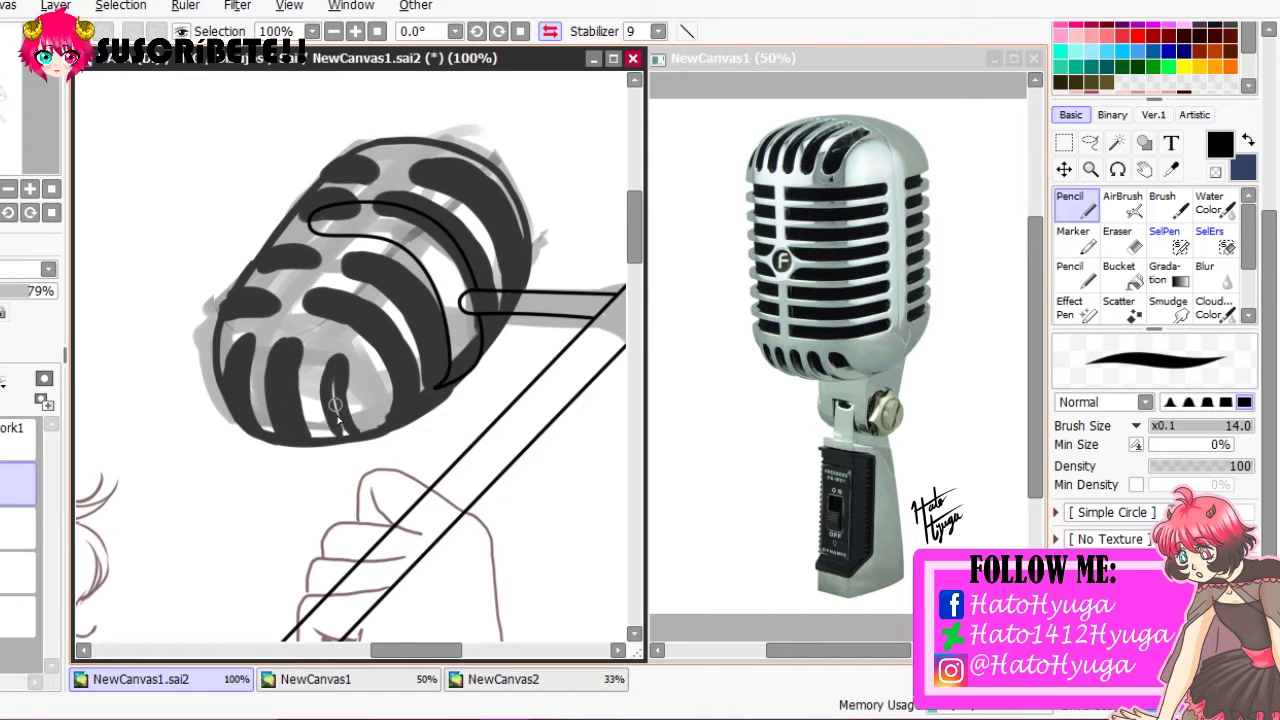
# Fade the microphone sketch and trace the head's rounded base and lowest long slot on the linework layer with the Curve tool at size 4.0
pyautogui.moveTo(46, 290)
pyautogui.mouseDown()
pyautogui.moveTo(5, 290)
pyautogui.moveTo(25, 290)
pyautogui.mouseUp()
pyautogui.click(18, 440)
pyautogui.scroll(3, 198, 287)
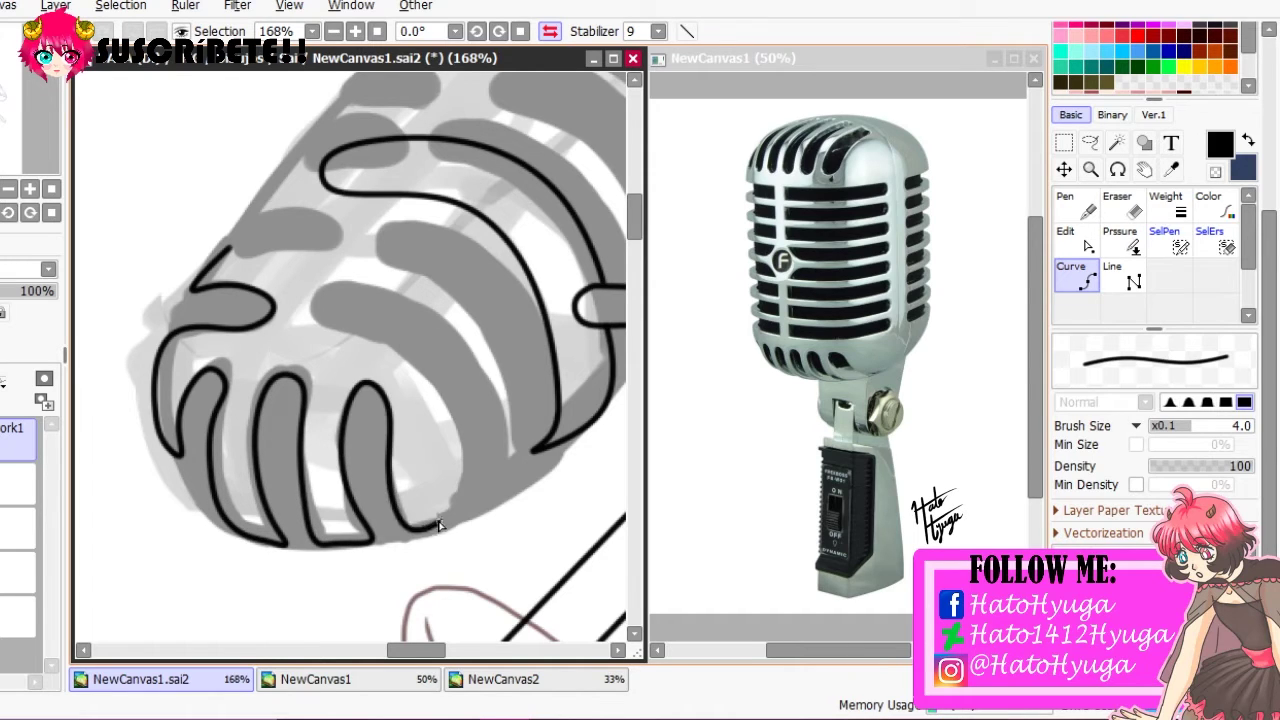
pyautogui.click(403, 360)
pyautogui.click(322, 305)
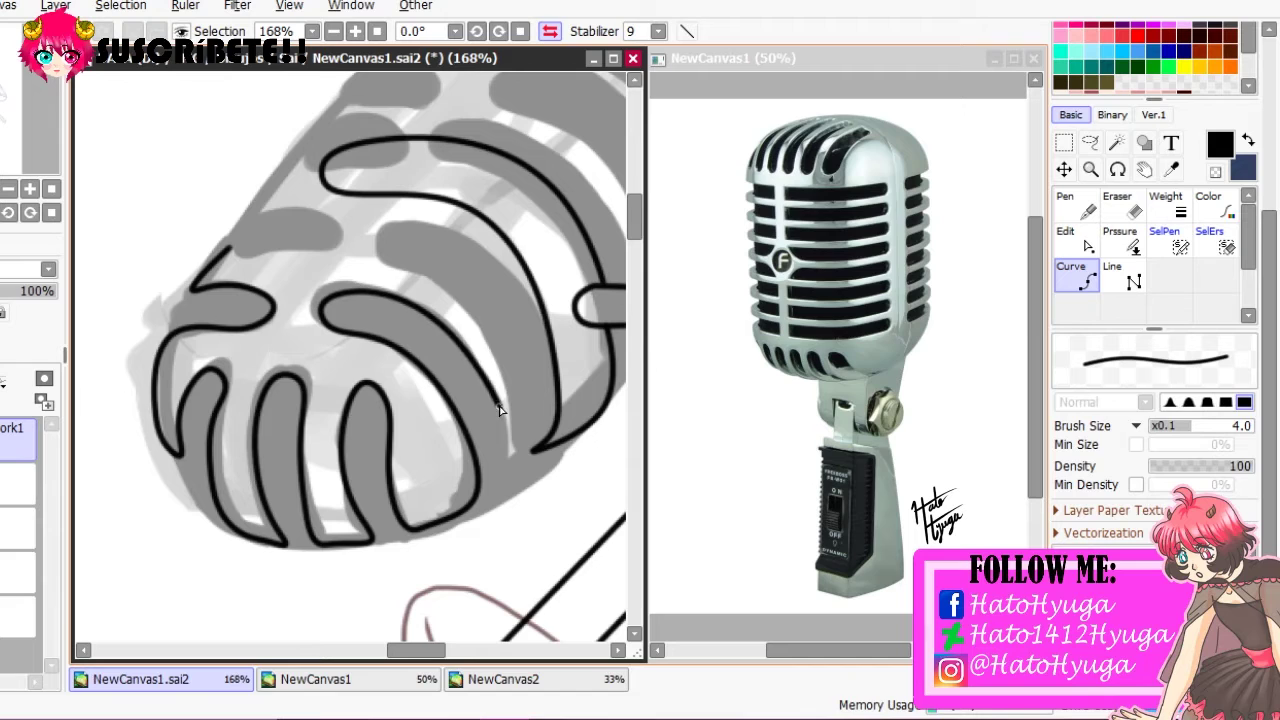
pyautogui.click(470, 335)
pyautogui.press('ctrl')
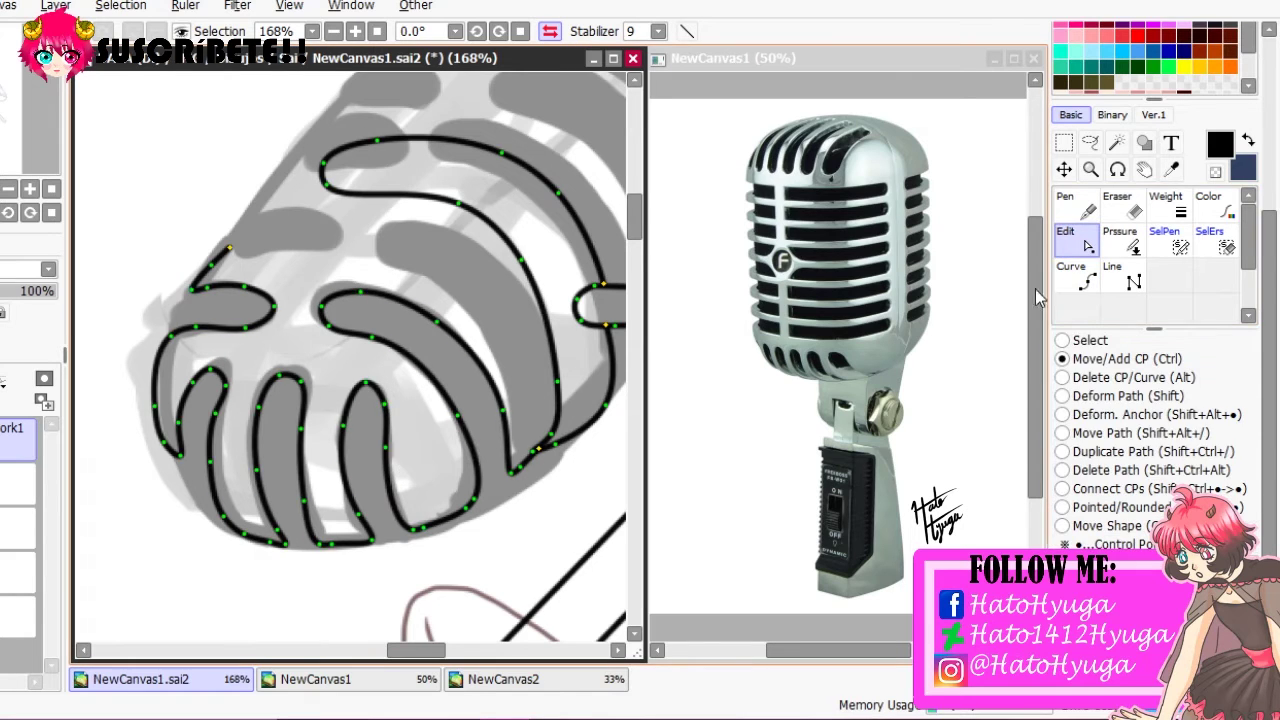
# Trace the second long slot and the row of short slots along the microphone head's far side with the Curve tool
pyautogui.click(472, 292)
pyautogui.click(385, 248)
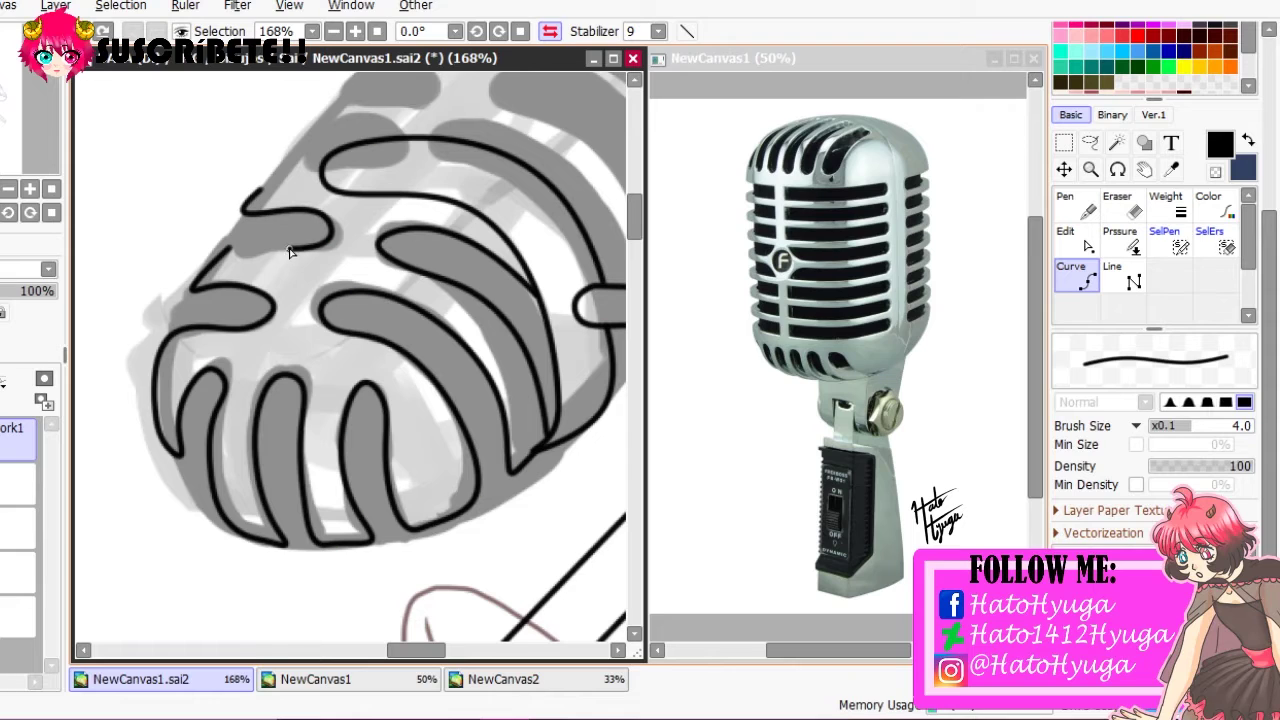
pyautogui.scroll(2, 182, 227)
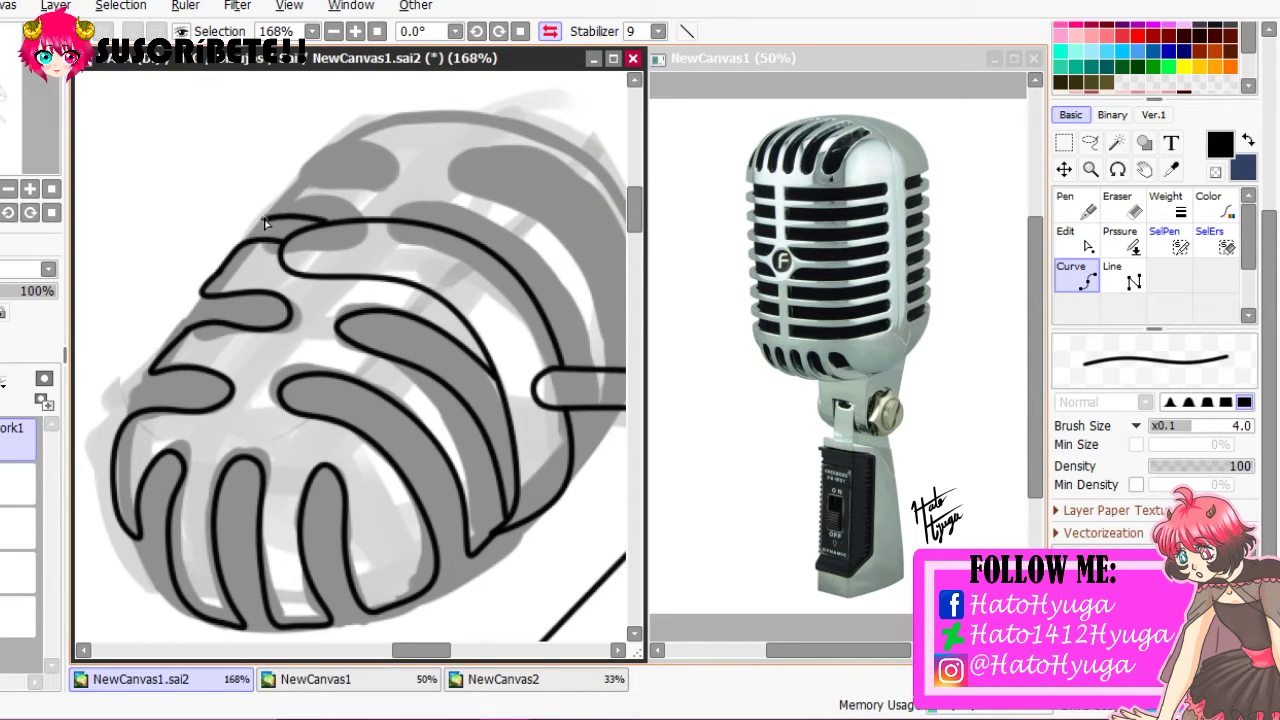
pyautogui.click(348, 143)
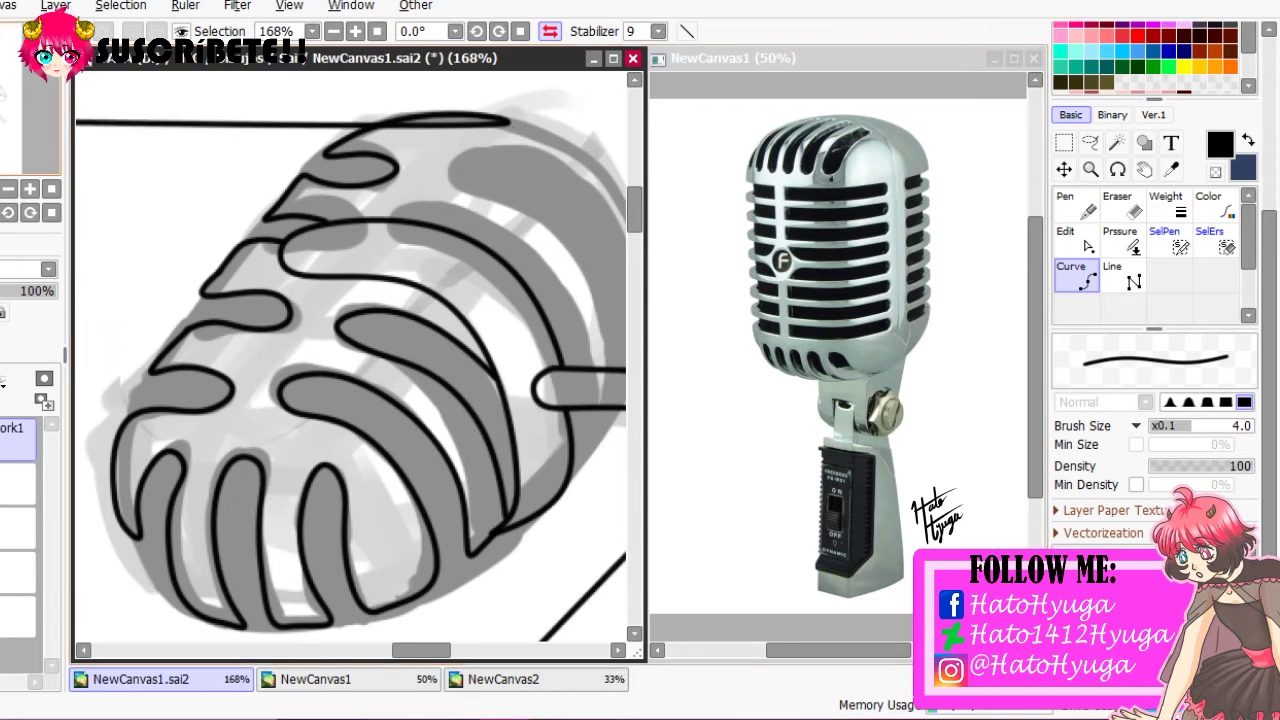
pyautogui.scroll(1, 560, 220)
# Trace the microphone head's upper contour and the two upper long slots with the Curve tool
pyautogui.click(592, 403)
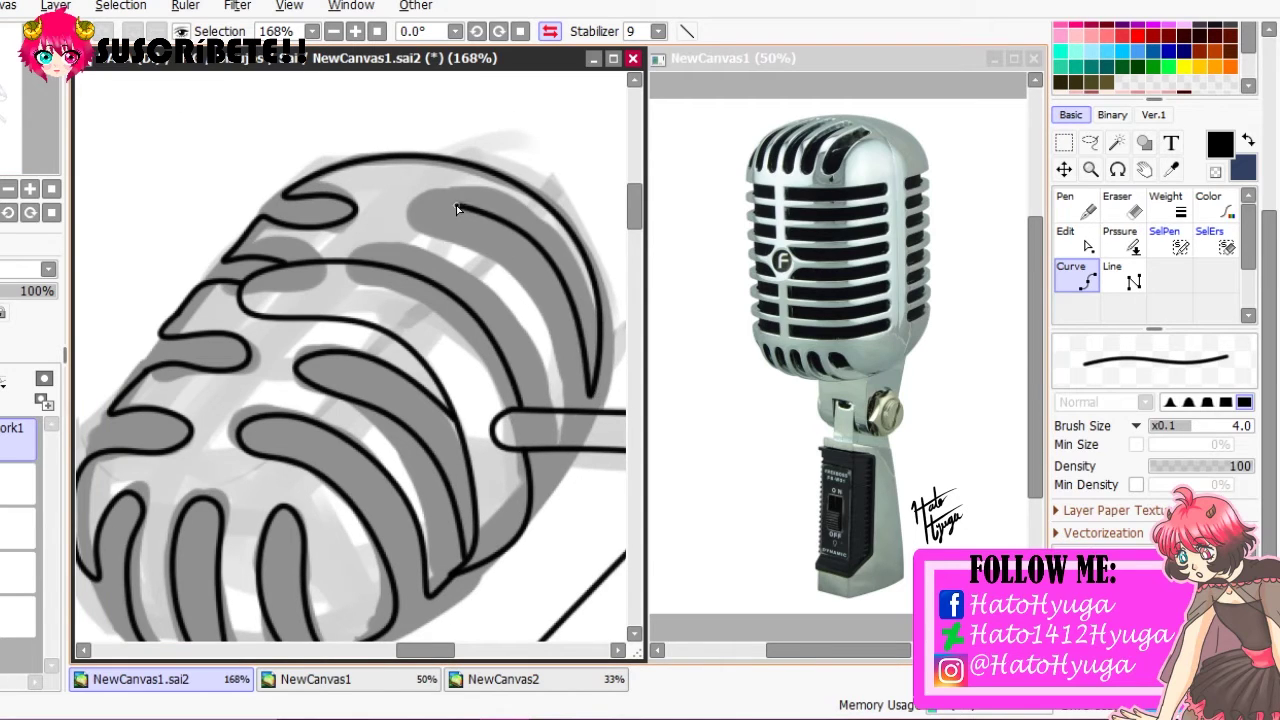
pyautogui.click(415, 208)
pyautogui.doubleClick(550, 408)
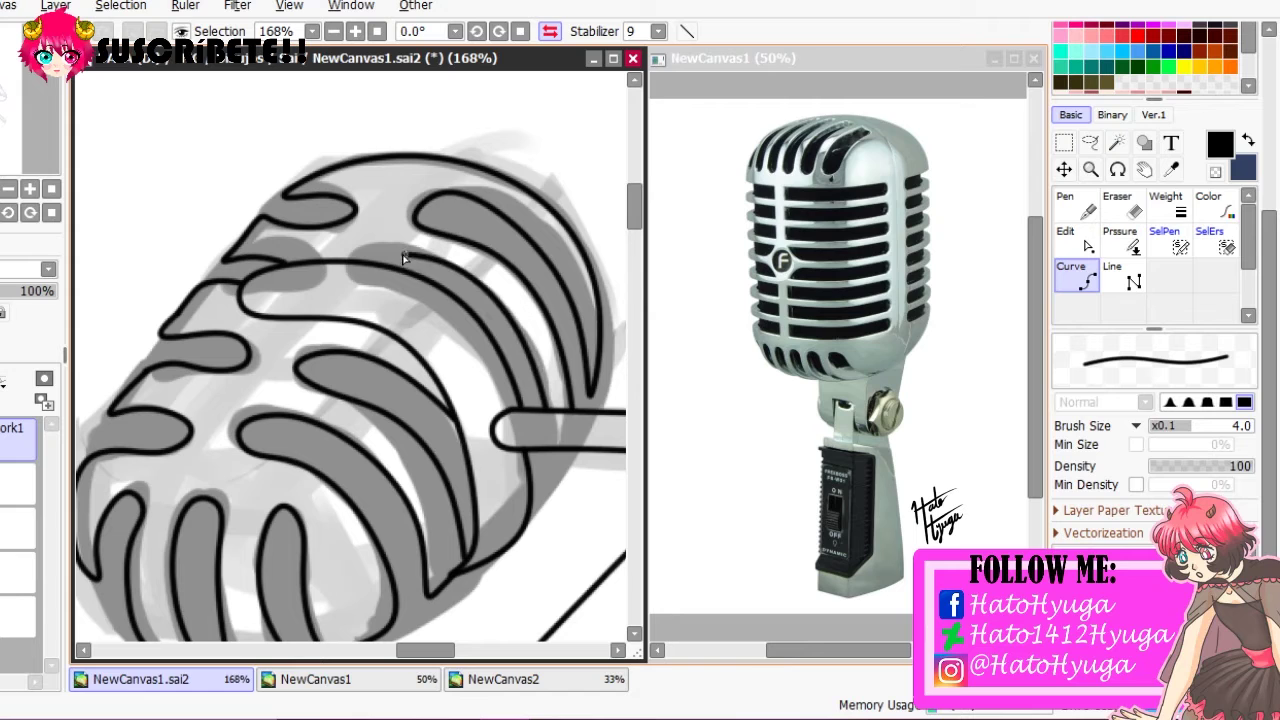
pyautogui.scroll(-3, 12, 226)
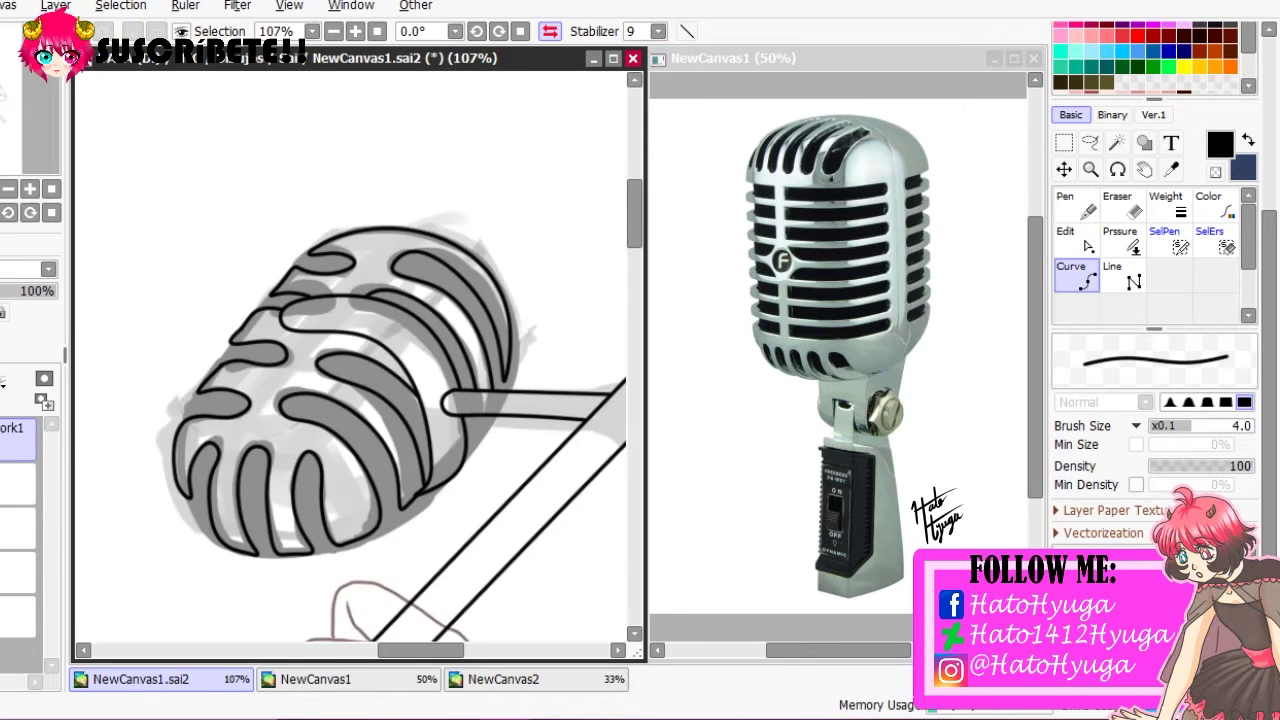
# Hide the microphone sketch and draw the recessed inner edges between the slots around the head with the Curve tool
pyautogui.click(16, 484)
pyautogui.scroll(-10, 315, 288)
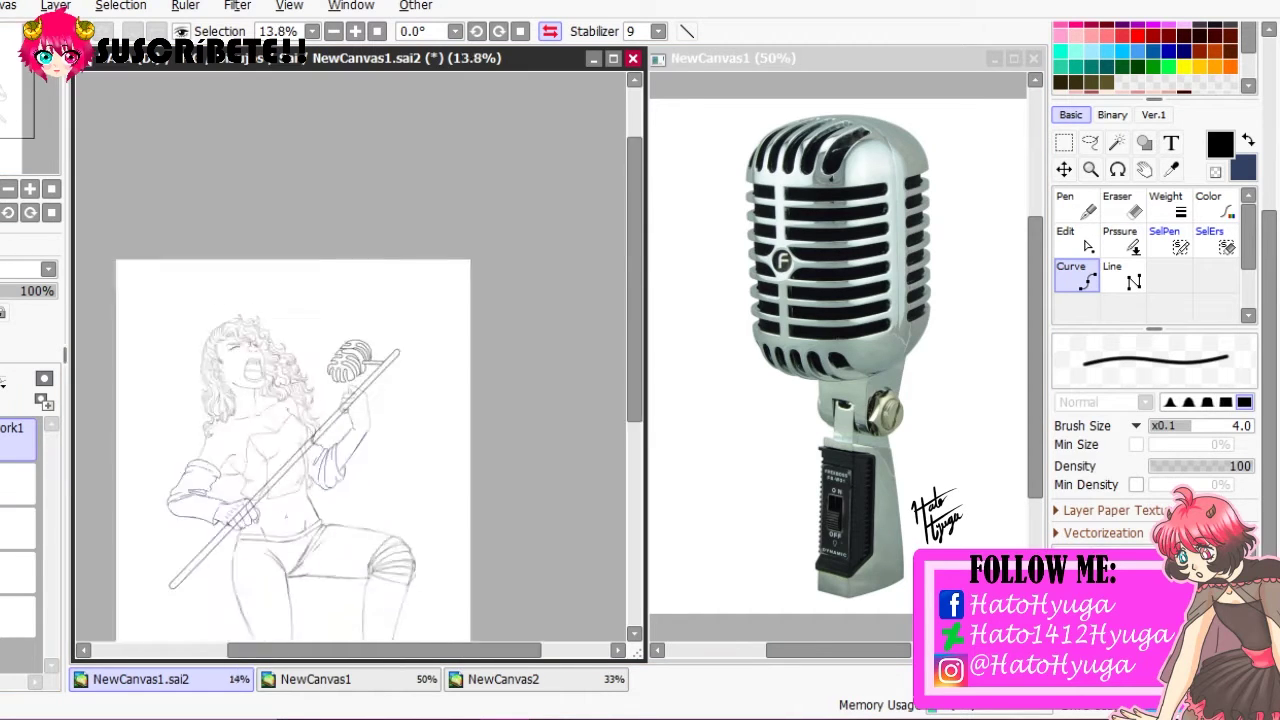
pyautogui.scroll(12, 315, 288)
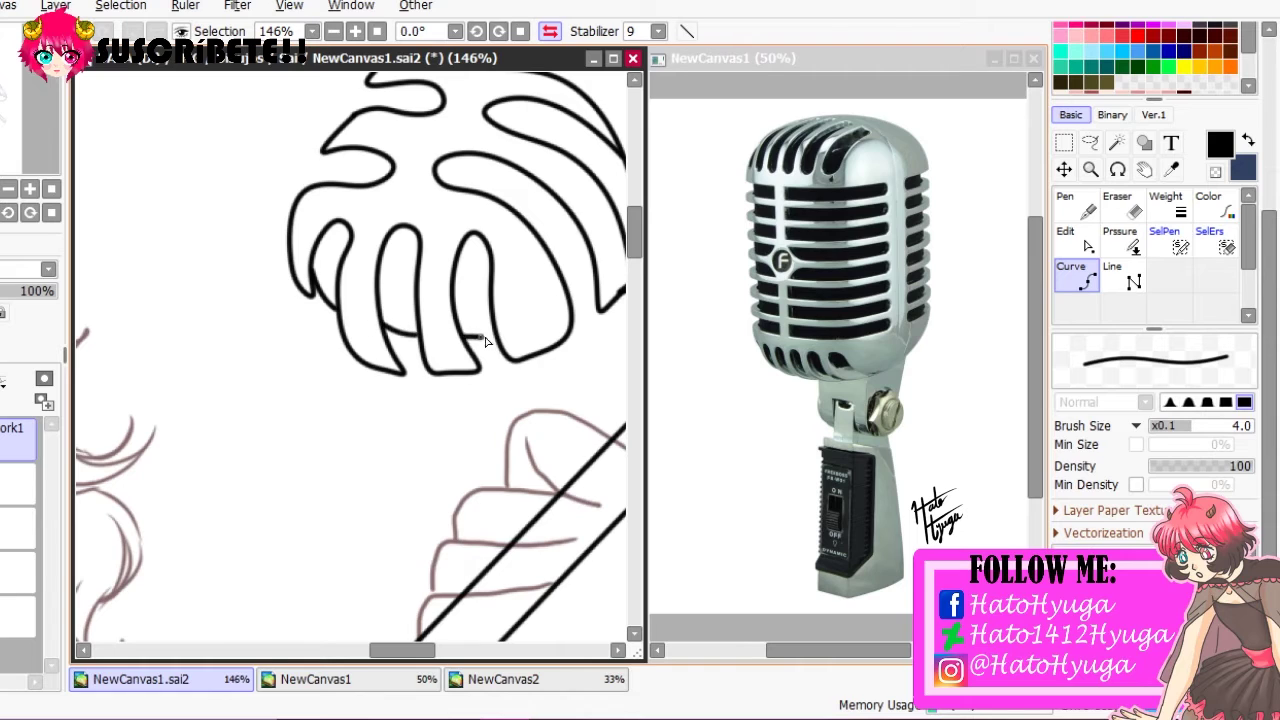
pyautogui.scroll(2, 473, 382)
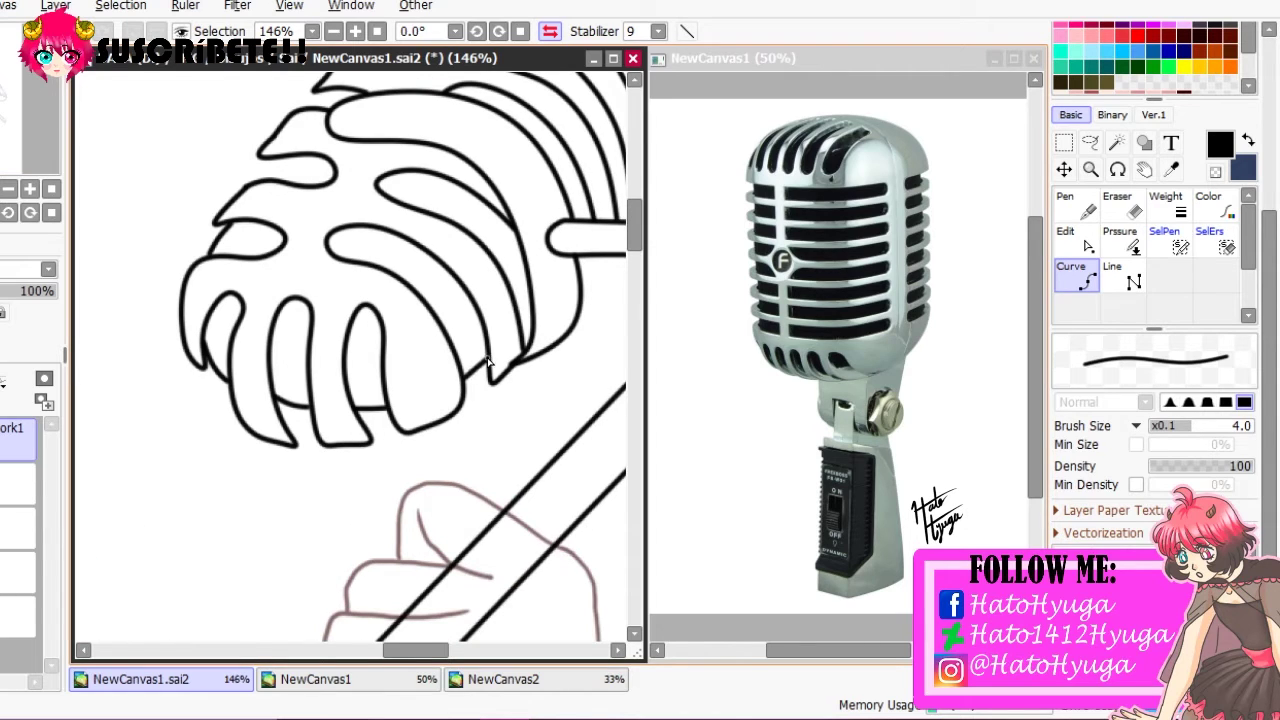
pyautogui.scroll(2, 410, 200)
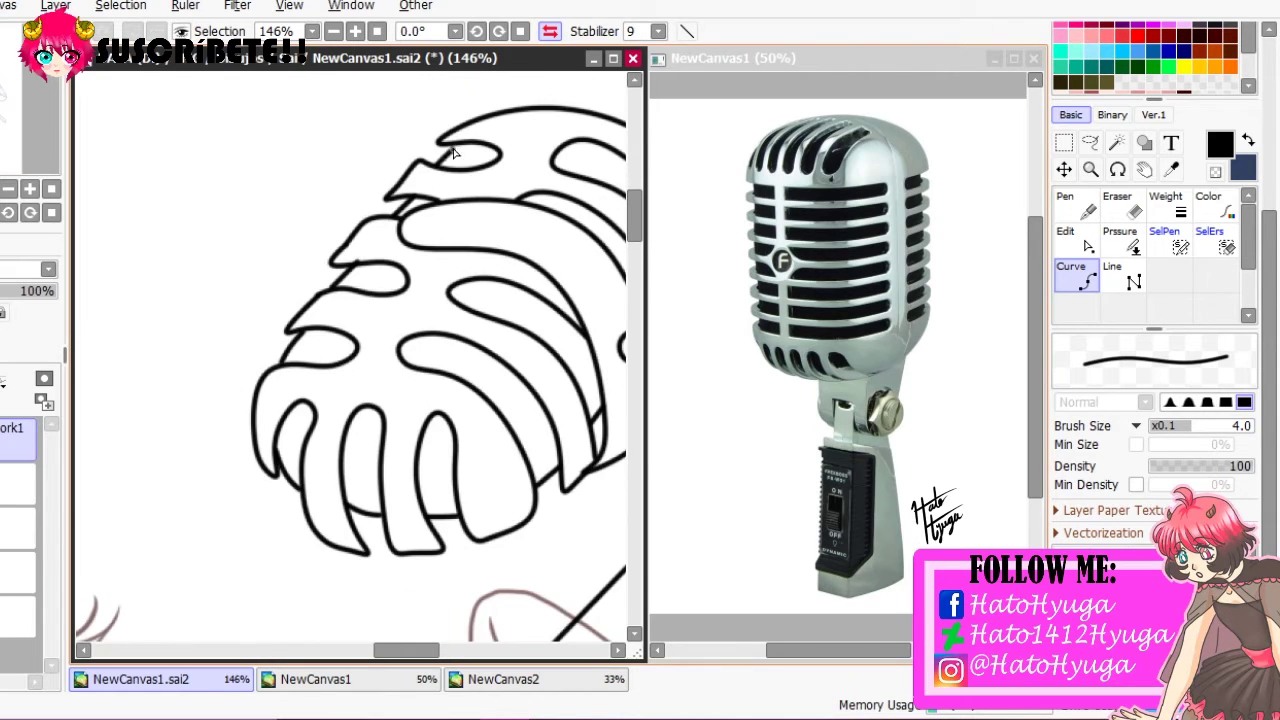
pyautogui.press('ctrl')
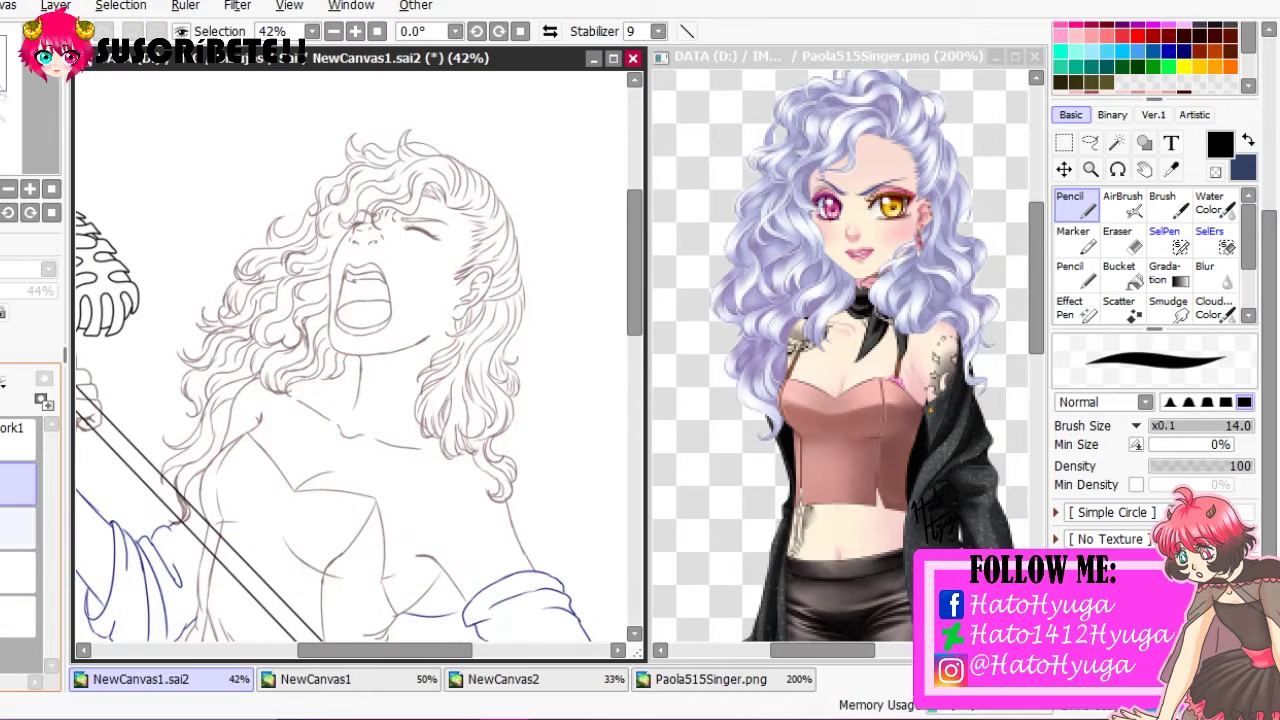
# Try to select the empty area around the singer with the Magic Wand, and clear the selection
pyautogui.scroll(3, 360, 360)
pyautogui.scroll(-1, 360, 360)
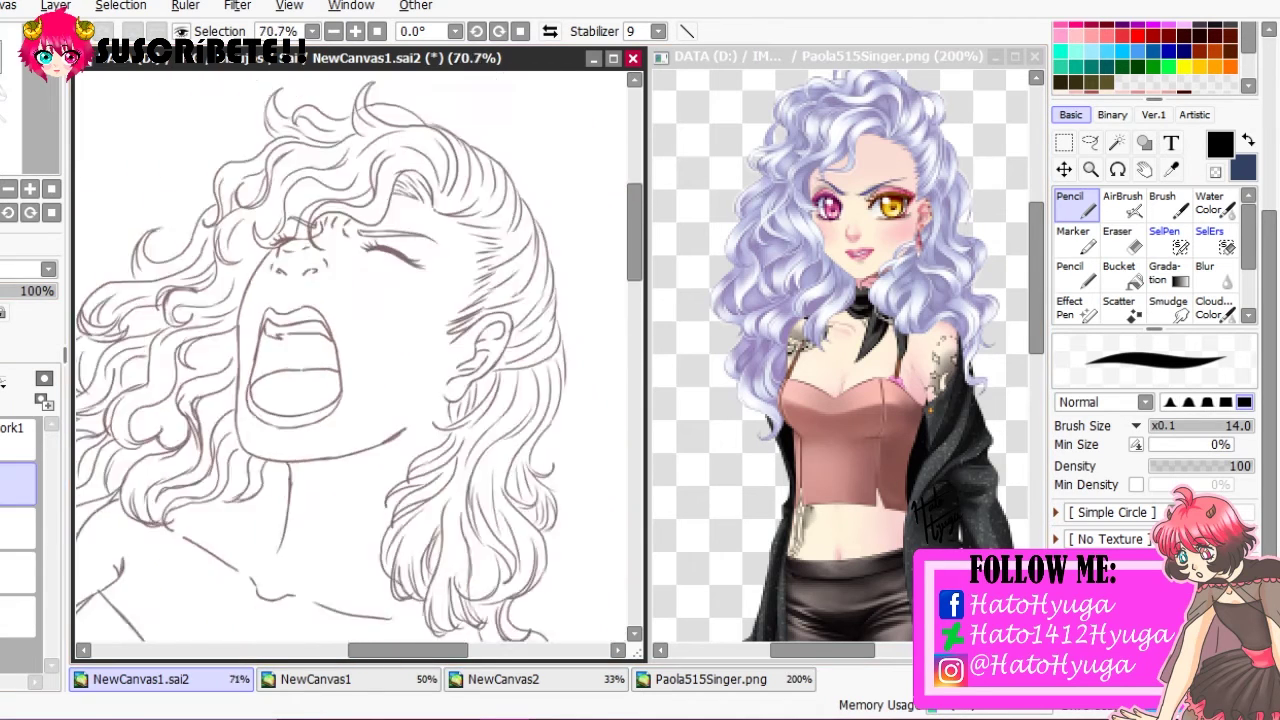
pyautogui.scroll(-3, 577, 298)
pyautogui.press('w')
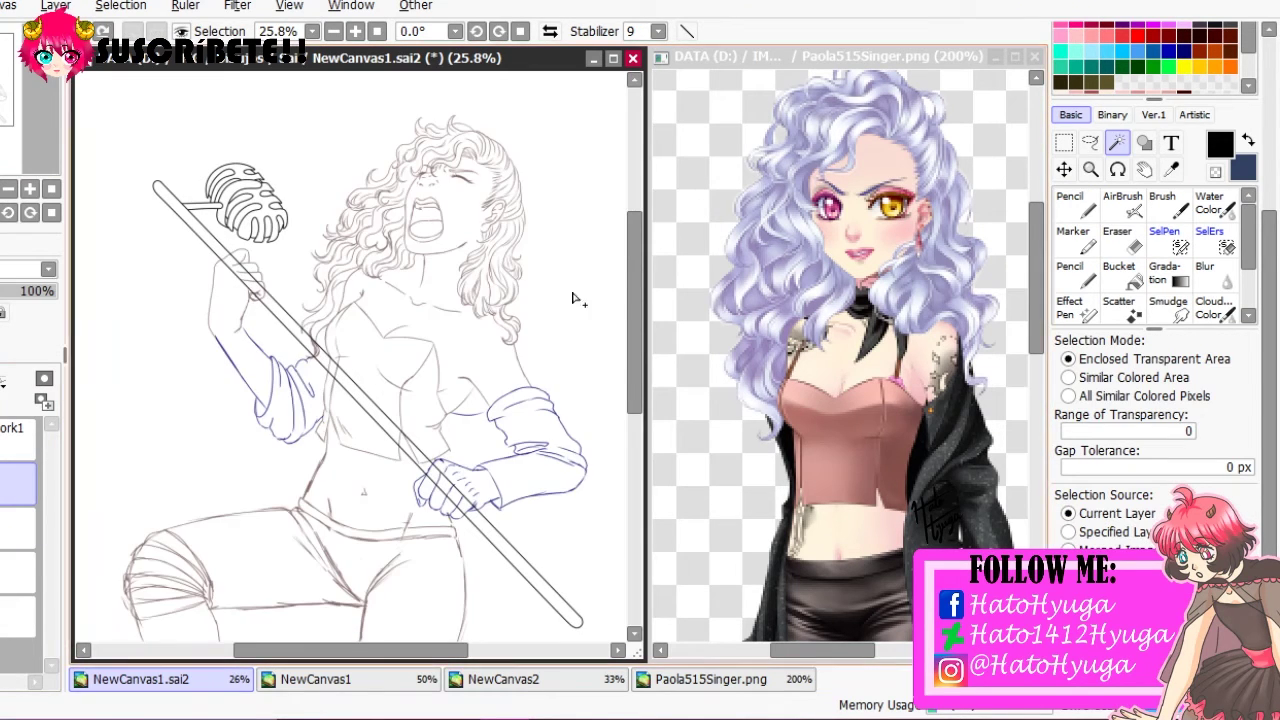
pyautogui.click(577, 298)
pyautogui.scroll(-2, 577, 298)
pyautogui.scroll(3, 480, 234)
pyautogui.scroll(-3, 480, 234)
pyautogui.hotkey('ctrl', 'd')
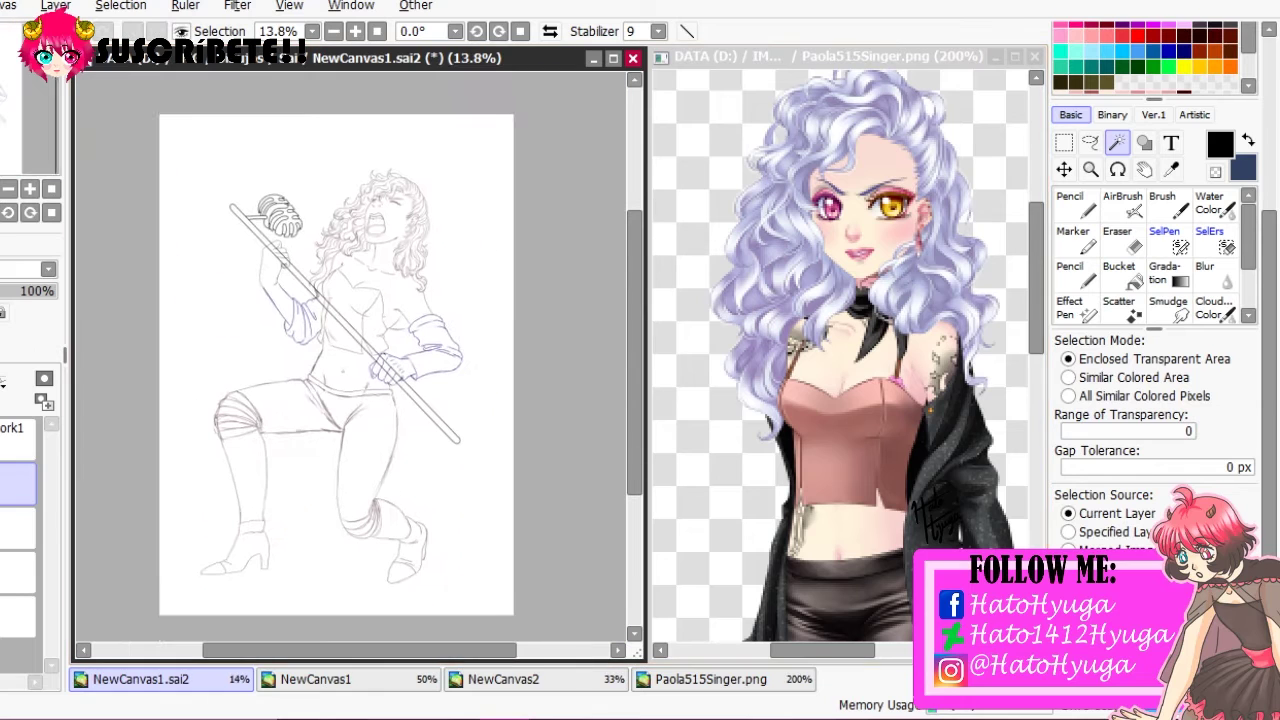
# Try to bound a Magic Wand selection of the figure with freehand SelPen strokes, and clear the selection
pyautogui.click(1164, 240)
pyautogui.moveTo(429, 380)
pyautogui.mouseDown()
pyautogui.moveTo(480, 363)
pyautogui.moveTo(314, 543)
pyautogui.mouseUp()
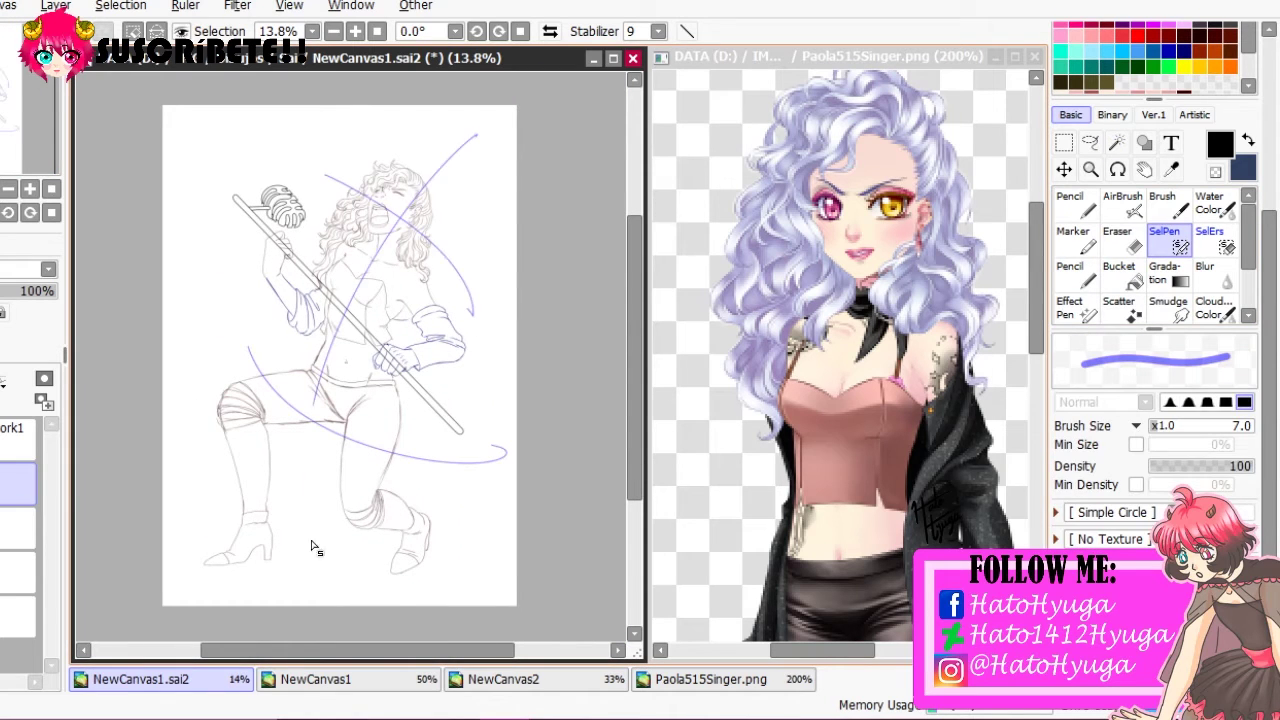
pyautogui.press('w')
pyautogui.click(491, 183)
pyautogui.scroll(3, 491, 183)
pyautogui.scroll(3, 360, 360)
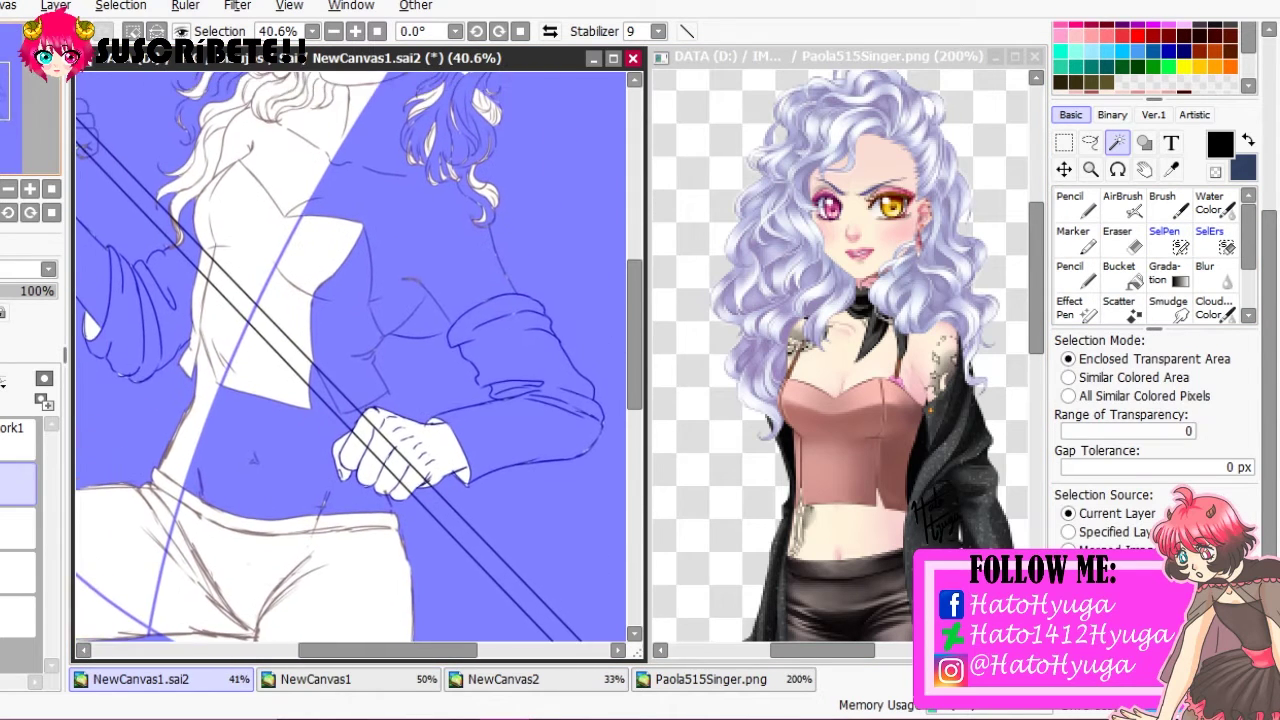
pyautogui.hotkey('ctrl', 'd')
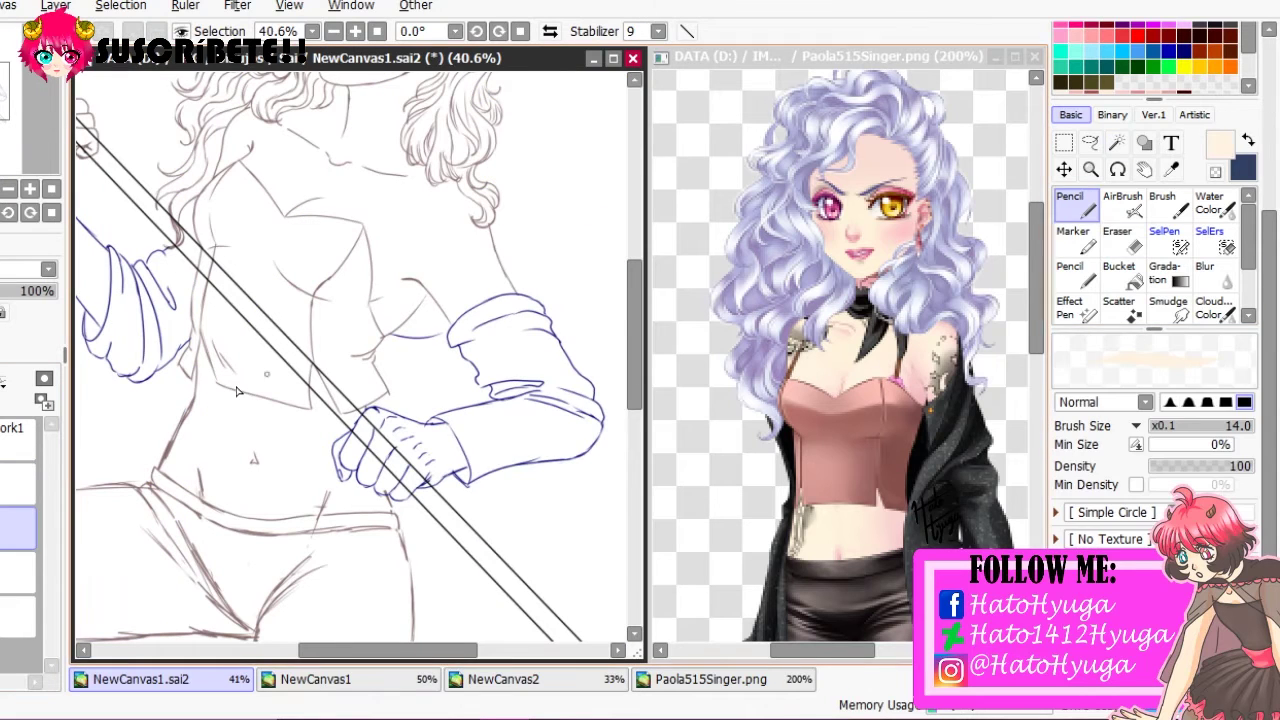
# Fill the backdrop beneath the linework with dark blue using the Bucket, and select the layer for the skin colour
pyautogui.click(1119, 272)
pyautogui.click(300, 560)
pyautogui.click(18, 525)
pyautogui.click(1070, 204)
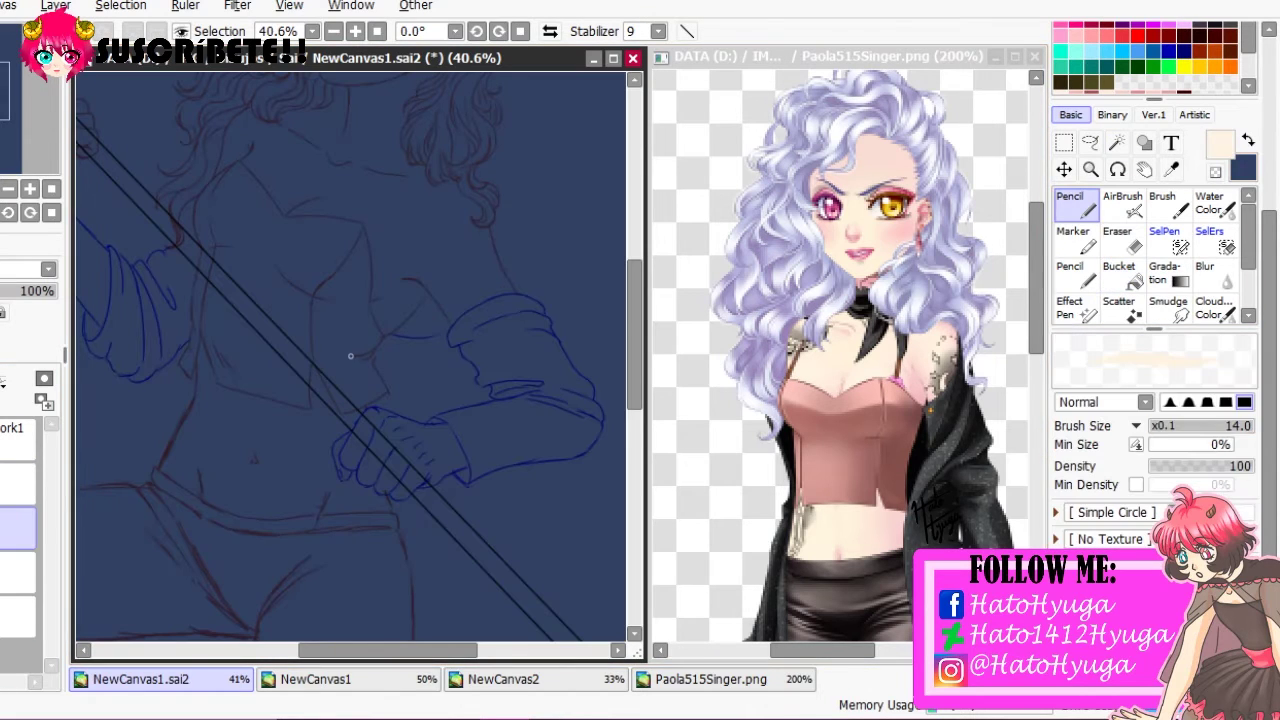
# Paint the singer's face, neck and shoulder in the cream skin tone with the Pencil, using brush size 350.0 for broad areas
pyautogui.press('x')
pyautogui.scroll(3, 306, 294)
pyautogui.moveTo(235, 392)
pyautogui.mouseDown()
pyautogui.moveTo(344, 328)
pyautogui.moveTo(335, 252)
pyautogui.moveTo(385, 140)
pyautogui.moveTo(455, 225)
pyautogui.moveTo(415, 375)
pyautogui.mouseUp()
pyautogui.click(549, 31)
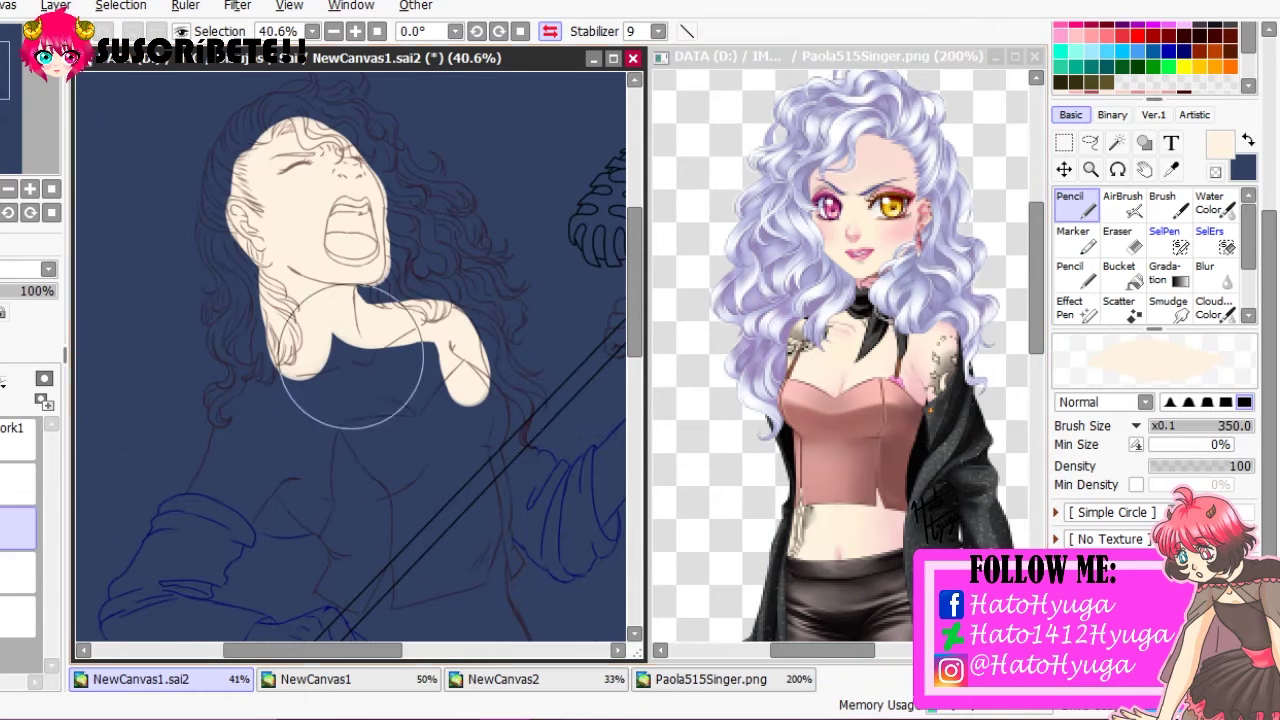
# Reduce the Pencil to brush size 50.0 and outline the bare chest and upper arm in the cream skin tone
pyautogui.scroll(2, 349, 357)
pyautogui.press('[')
pyautogui.press('[')
pyautogui.press('[')
pyautogui.press('[')
pyautogui.press('[')
pyautogui.moveTo(190, 385)
pyautogui.mouseDown()
pyautogui.moveTo(170, 425)
pyautogui.moveTo(310, 195)
pyautogui.moveTo(280, 480)
pyautogui.moveTo(560, 260)
pyautogui.mouseUp()
pyautogui.moveTo(351, 563); pyautogui.dragTo(111, 233)
pyautogui.press('h')
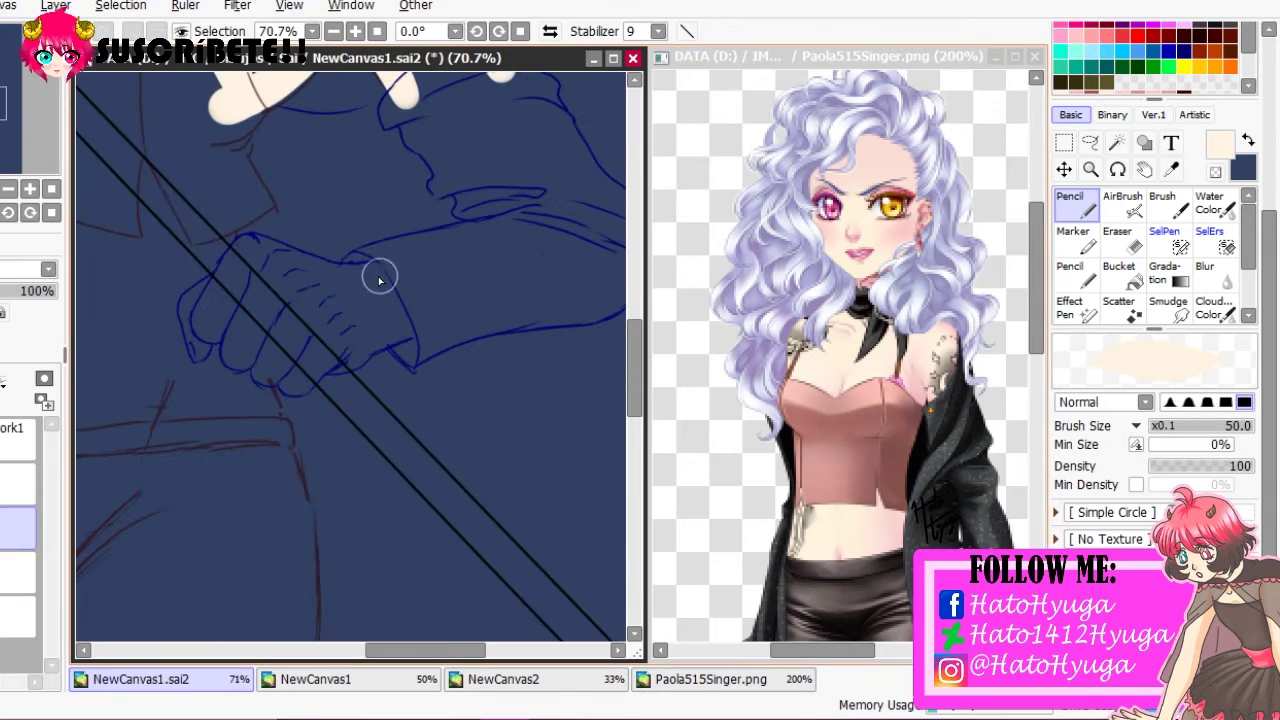
# Paint the hand gripping the lower part of the pole and the bare midriff in cream with the Pencil at brush size 50.0
pyautogui.moveTo(374, 277)
pyautogui.mouseDown()
pyautogui.moveTo(234, 271)
pyautogui.moveTo(251, 380)
pyautogui.moveTo(325, 360)
pyautogui.moveTo(430, 290)
pyautogui.mouseUp()
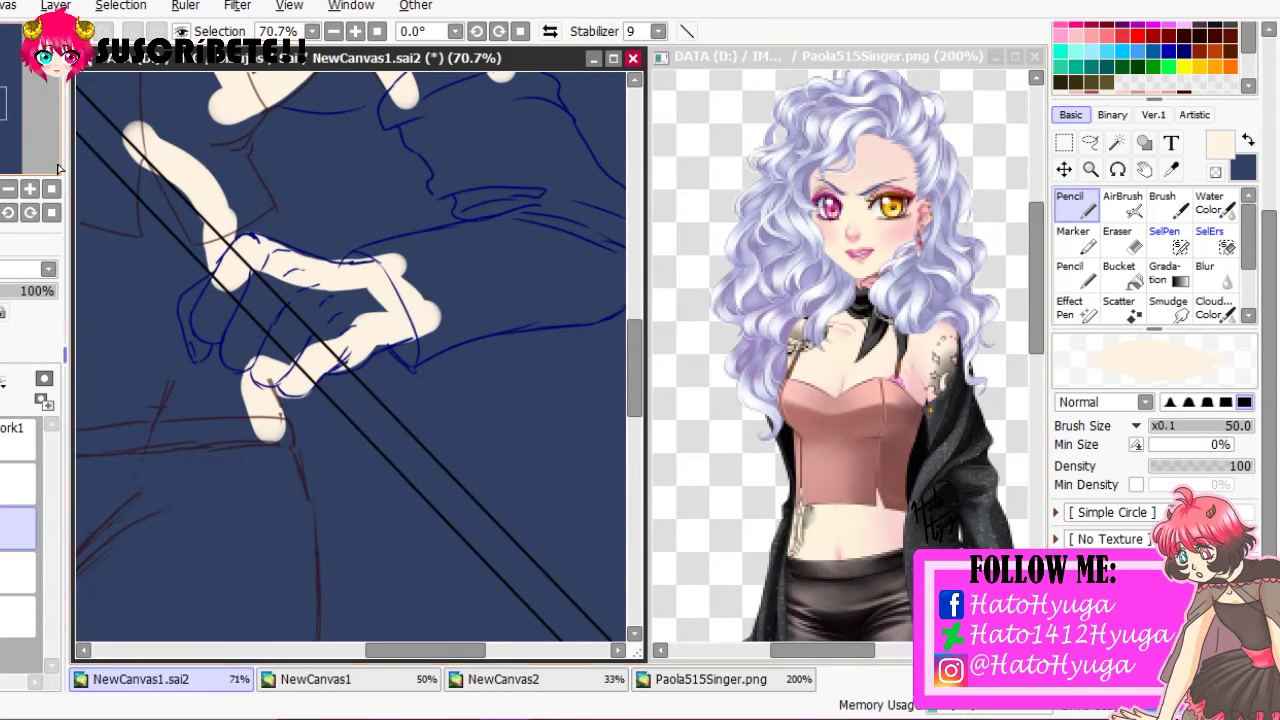
pyautogui.moveTo(250, 350); pyautogui.dragTo(580, 370)
pyautogui.moveTo(300, 130)
pyautogui.mouseDown()
pyautogui.moveTo(286, 243)
pyautogui.moveTo(590, 460)
pyautogui.moveTo(297, 165)
pyautogui.moveTo(600, 455)
pyautogui.mouseUp()
pyautogui.moveTo(286, 251)
pyautogui.mouseDown()
pyautogui.moveTo(371, 391)
pyautogui.moveTo(440, 470)
pyautogui.mouseUp()
# Paint the raised forearm and hand beside the microphone in cream, and trim the outer wrist edge with the Eraser at size 20.0
pyautogui.moveTo(452, 402)
pyautogui.mouseDown()
pyautogui.moveTo(339, 278)
pyautogui.moveTo(420, 440)
pyautogui.mouseUp()
pyautogui.moveTo(400, 380); pyautogui.dragTo(330, 530)
pyautogui.moveTo(220, 420)
pyautogui.mouseDown()
pyautogui.moveTo(231, 249)
pyautogui.moveTo(289, 215)
pyautogui.moveTo(244, 259)
pyautogui.moveTo(286, 300)
pyautogui.mouseUp()
pyautogui.press('h')
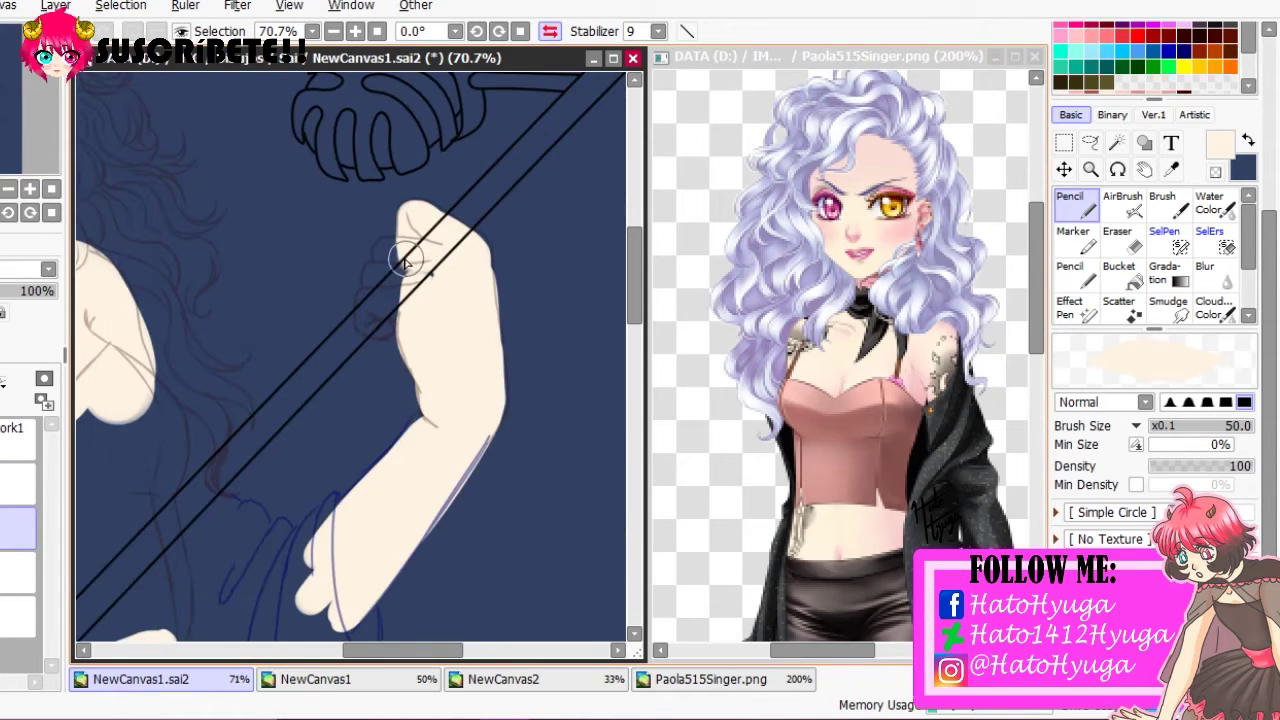
pyautogui.moveTo(381, 280); pyautogui.dragTo(373, 316)
pyautogui.press('e')
pyautogui.moveTo(494, 270); pyautogui.dragTo(500, 322)
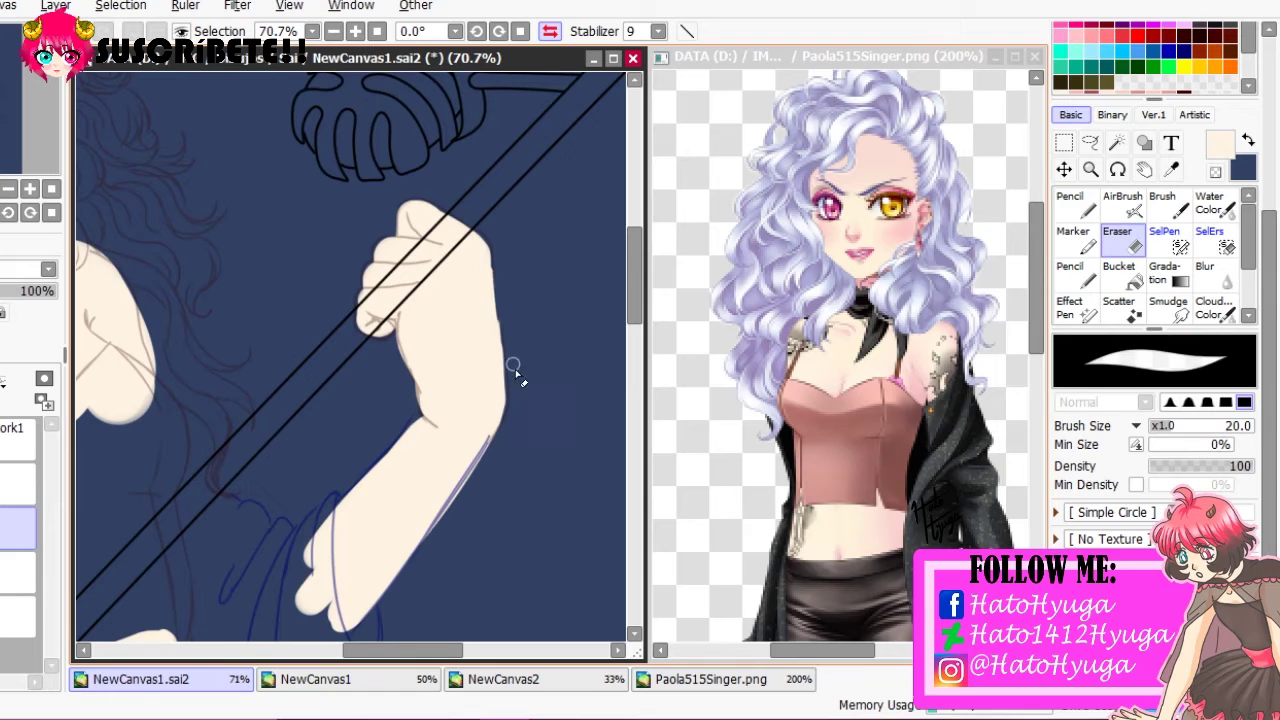
# Fill the outlined chest and upper arm with cream using the Bucket, and tidy the shoulder edge with the Pencil at size 50.0
pyautogui.press('n')
pyautogui.click(1119, 266)
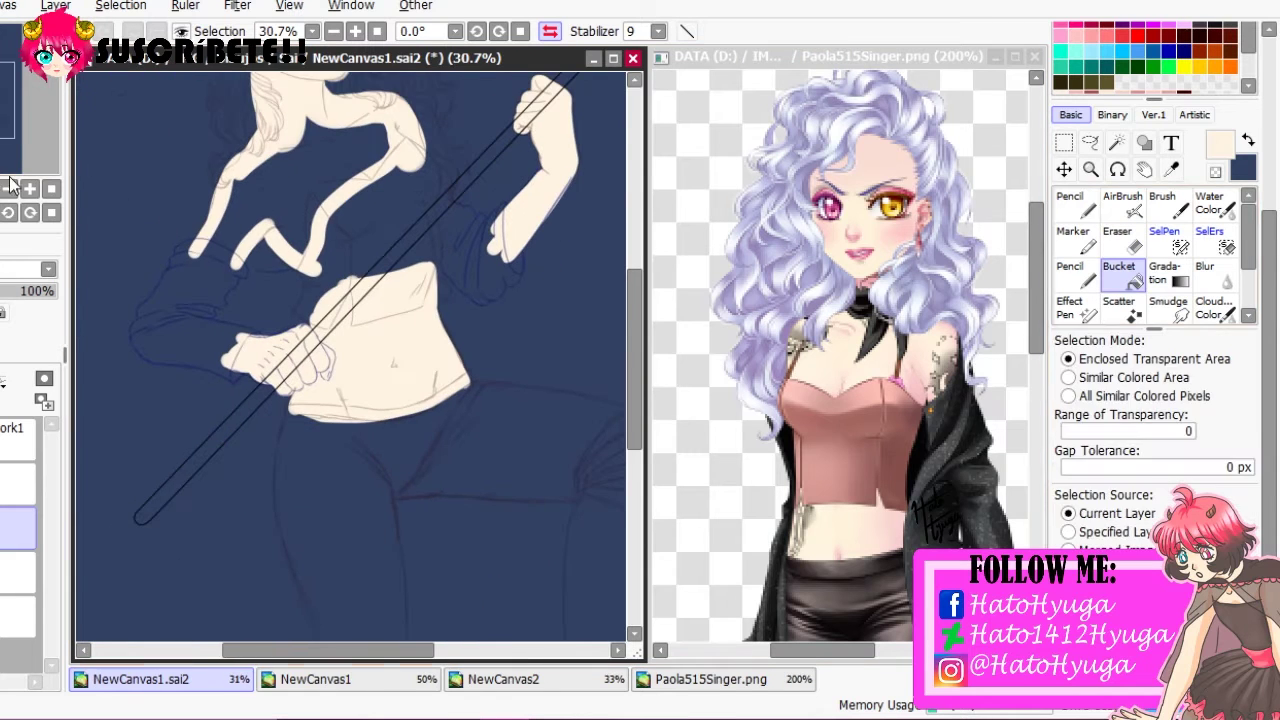
pyautogui.press('n')
pyautogui.press('e')
pyautogui.scroll(5, 174, 443)
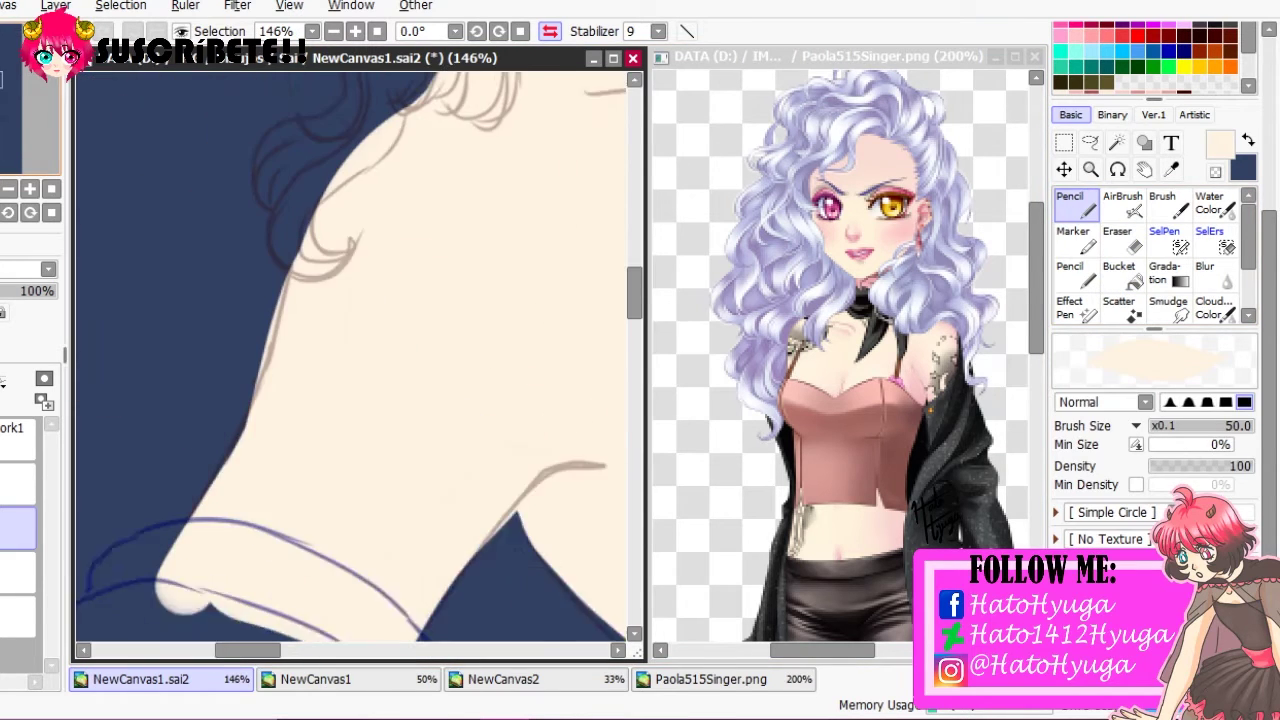
pyautogui.press('n')
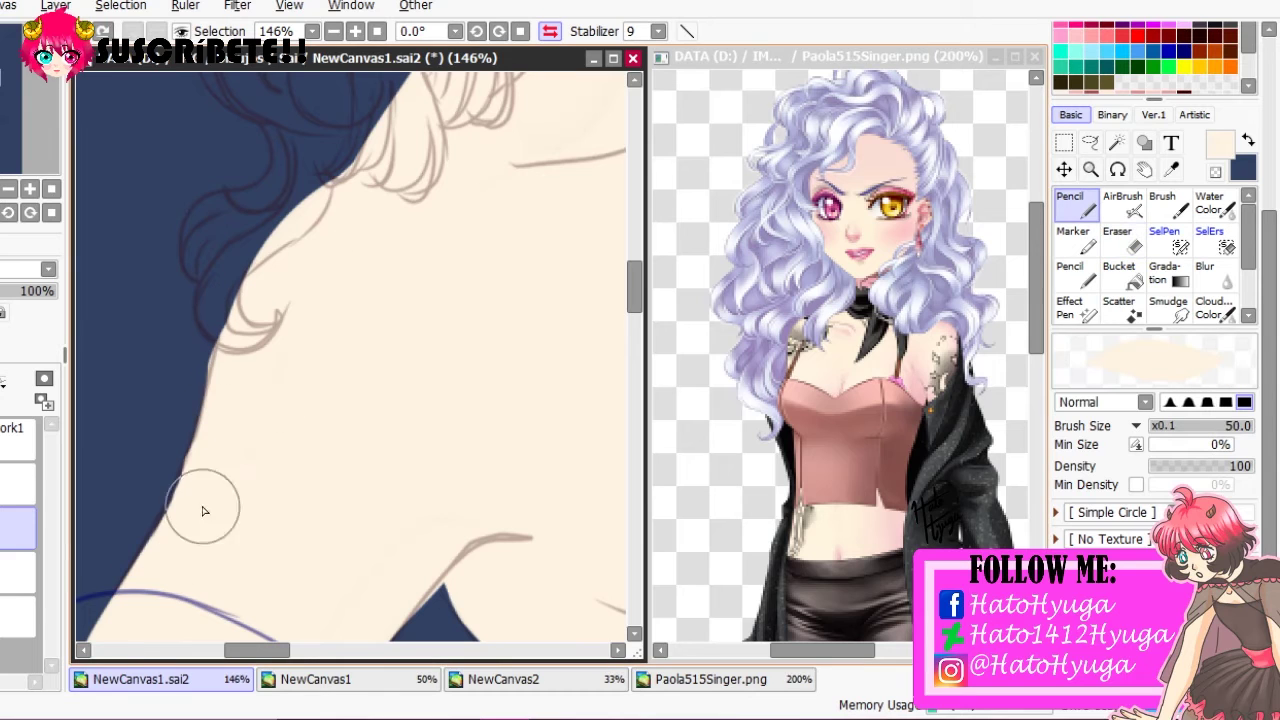
pyautogui.scroll(-5, 206, 508)
pyautogui.scroll(-5, 229, 286)
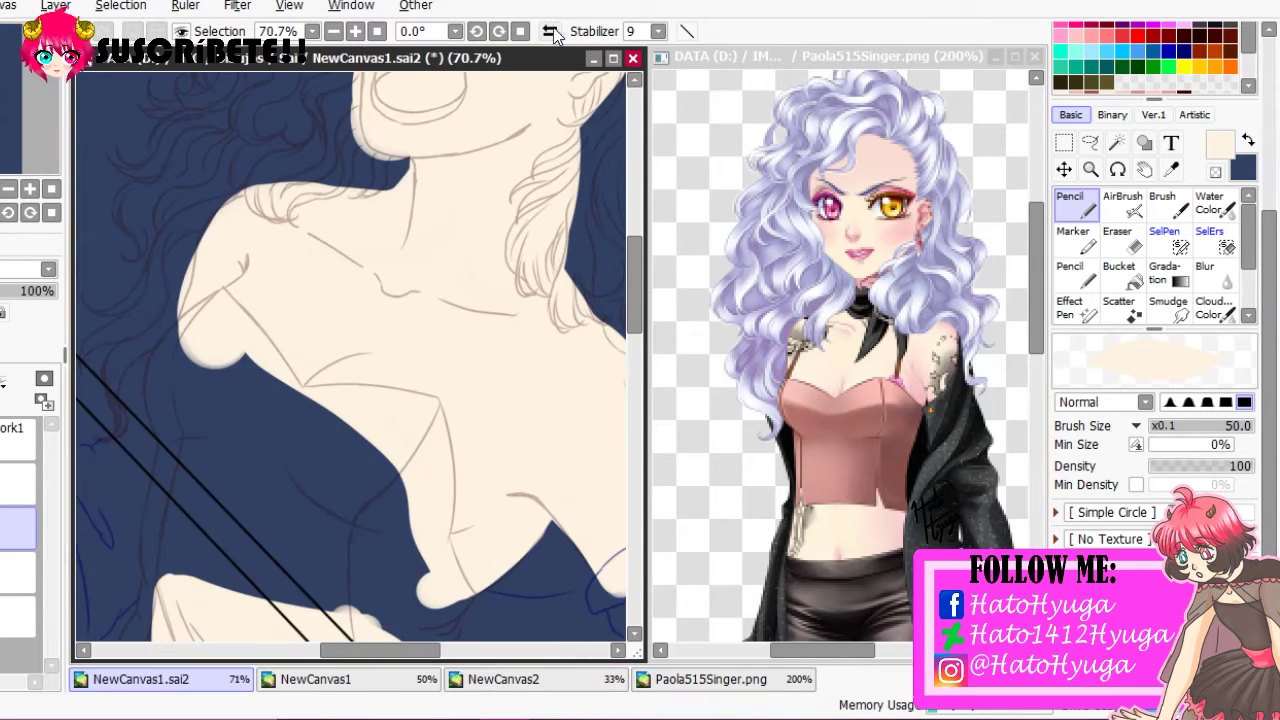
# Erase the cream spilling past the shoulder and armpit on the raised arm's side with the Eraser at size 20.0
pyautogui.scroll(3, 368, 145)
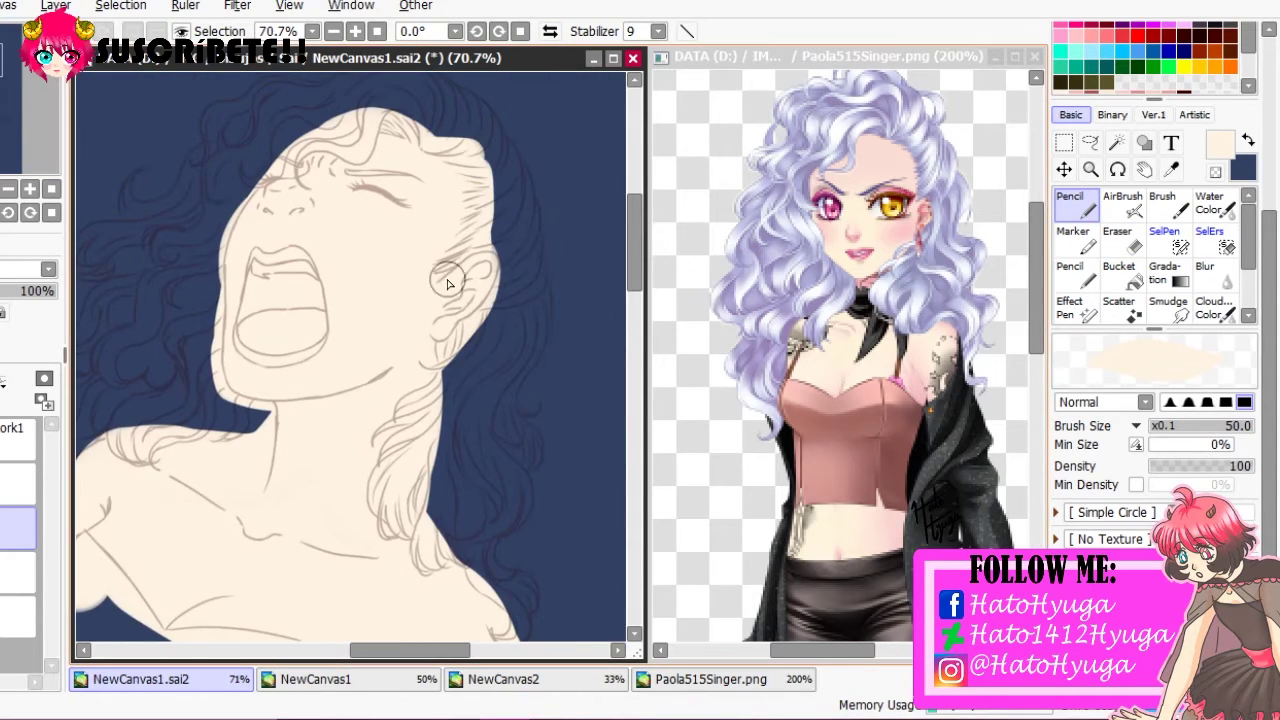
pyautogui.scroll(-2, 350, 360)
pyautogui.scroll(-3, 326, 195)
pyautogui.press('e')
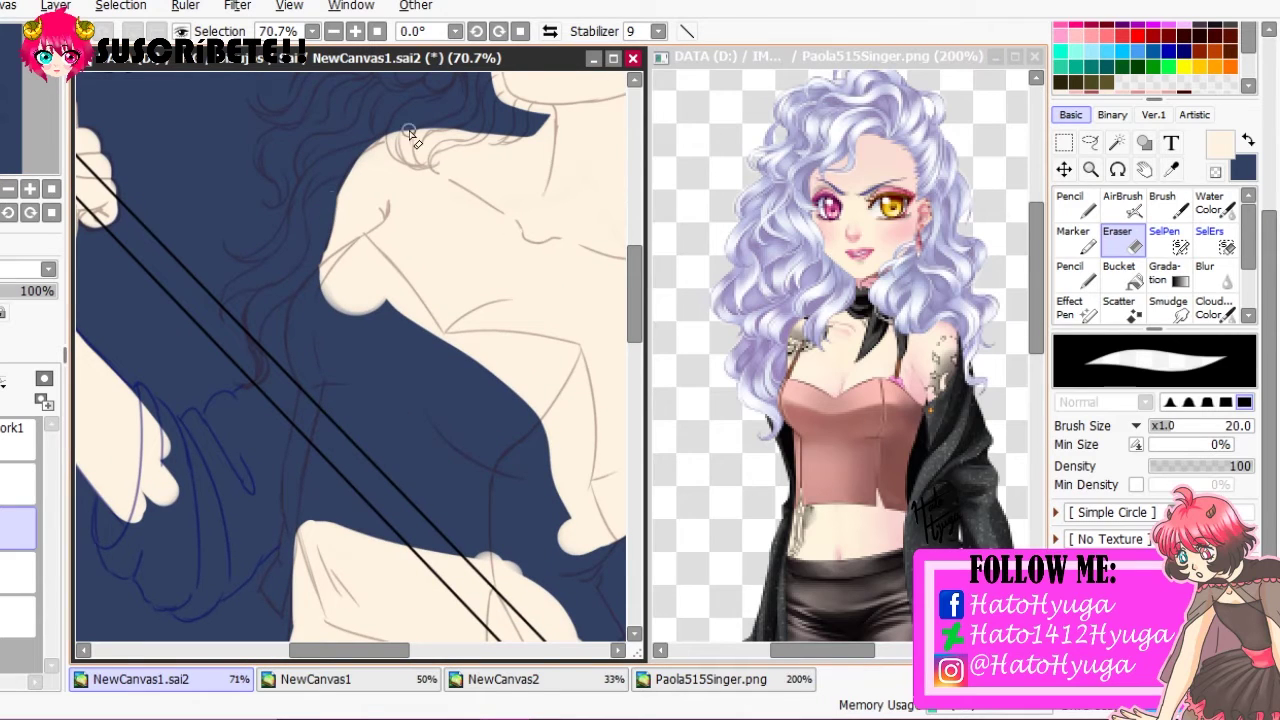
pyautogui.press('n')
pyautogui.scroll(3, 330, 270)
pyautogui.press('e')
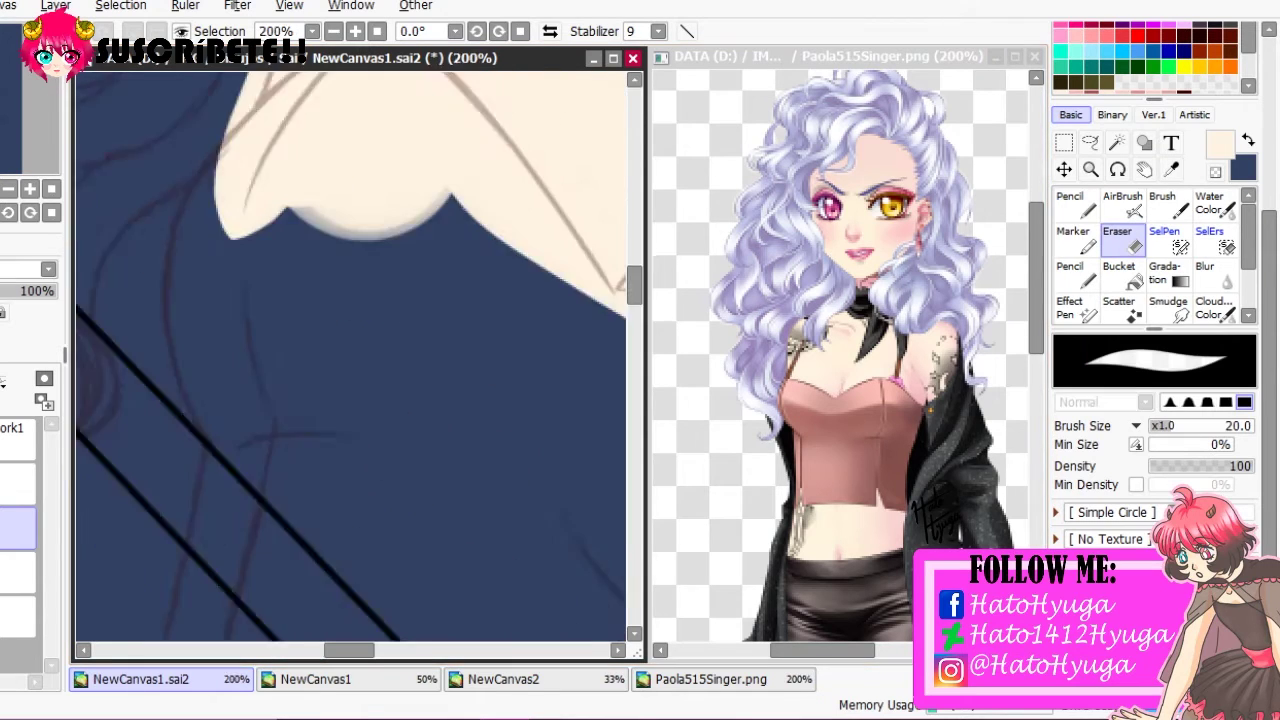
pyautogui.scroll(-1, 300, 350)
pyautogui.scroll(-5, 470, 90)
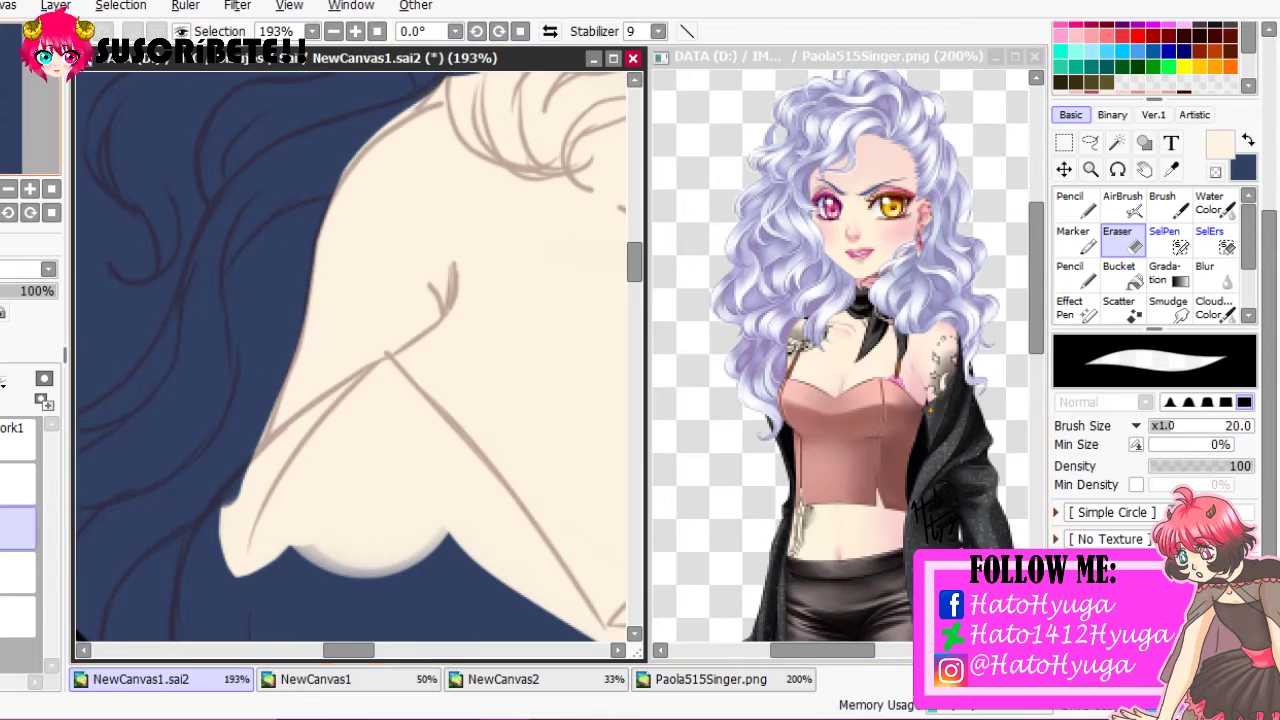
pyautogui.scroll(-3, 300, 204)
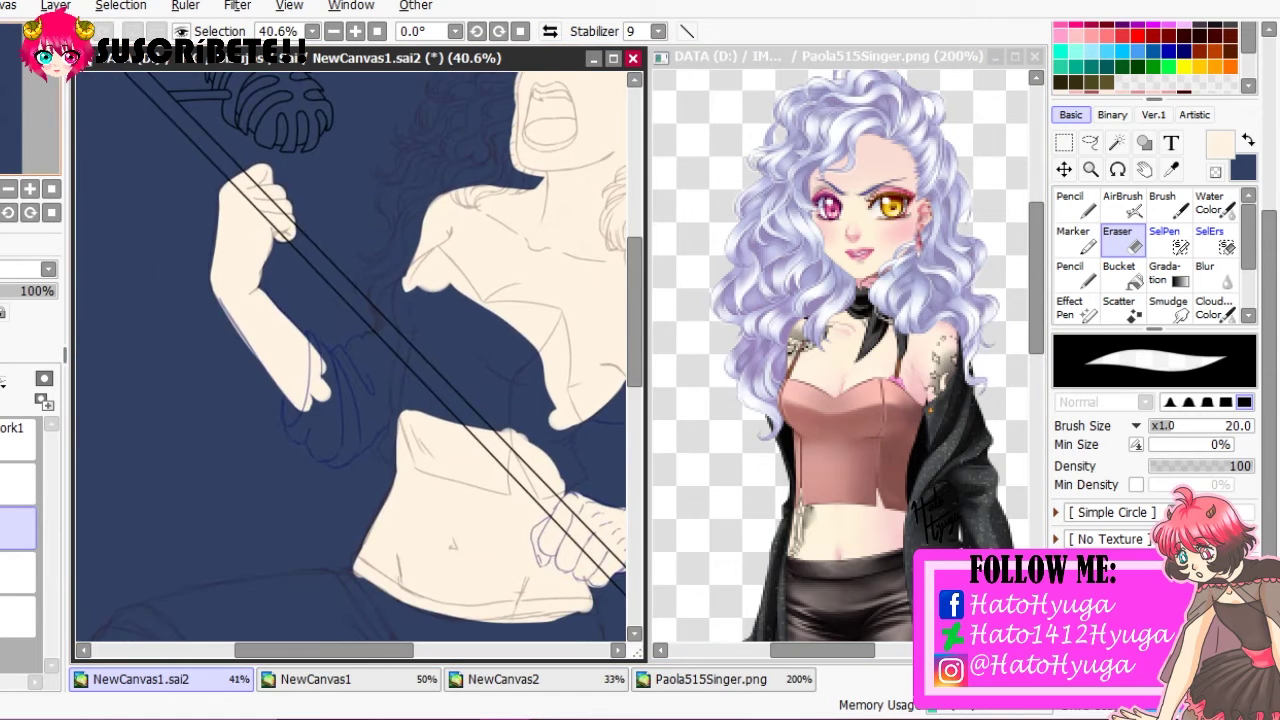
# Cover the remaining gaps in the lower gripping hand and along the waist in cream with the Pencil at brush size 50.0
pyautogui.scroll(3, 300, 204)
pyautogui.press('n')
pyautogui.moveTo(300, 204); pyautogui.dragTo(292, 224)
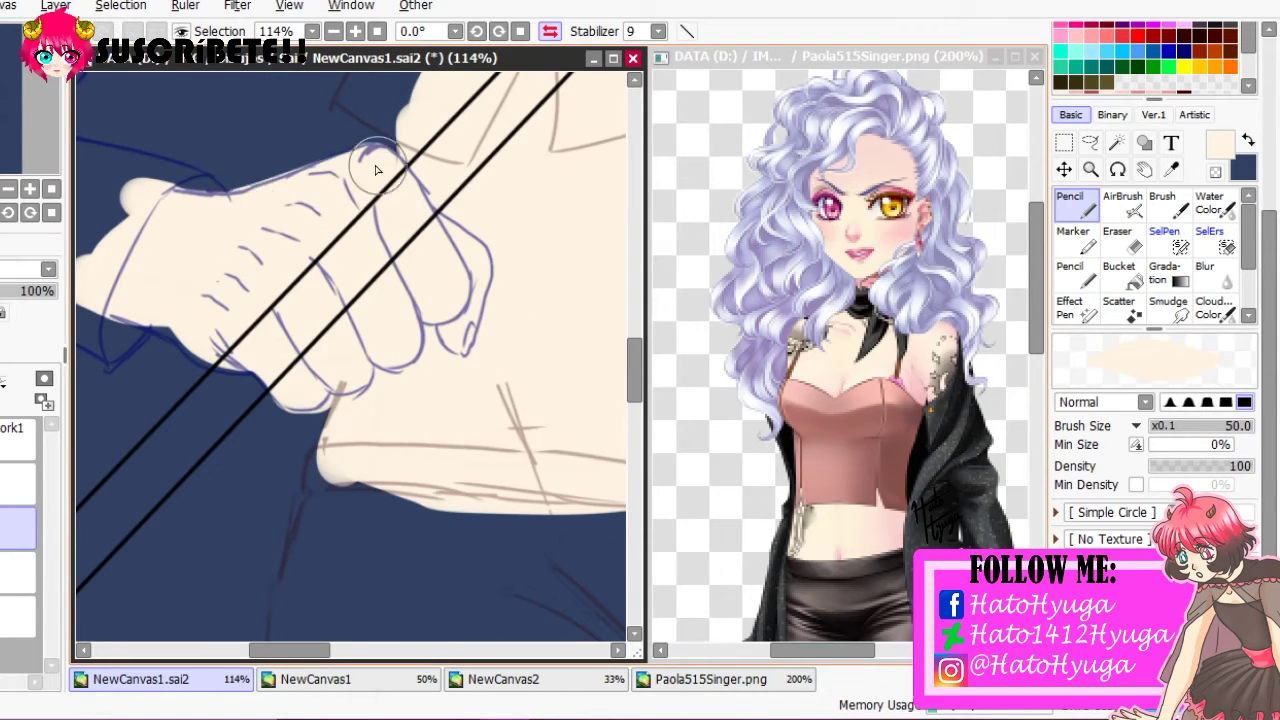
pyautogui.scroll(-3, 257, 220)
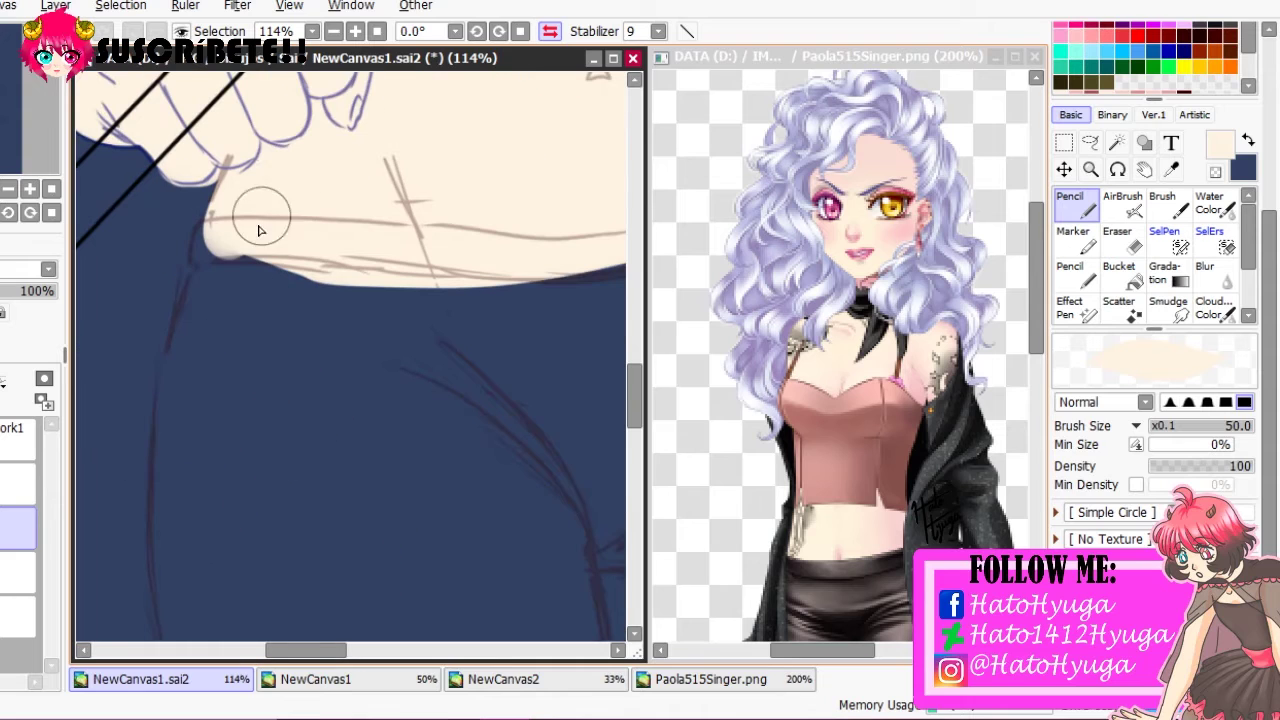
pyautogui.scroll(-3, 531, 234)
pyautogui.scroll(5, 381, 357)
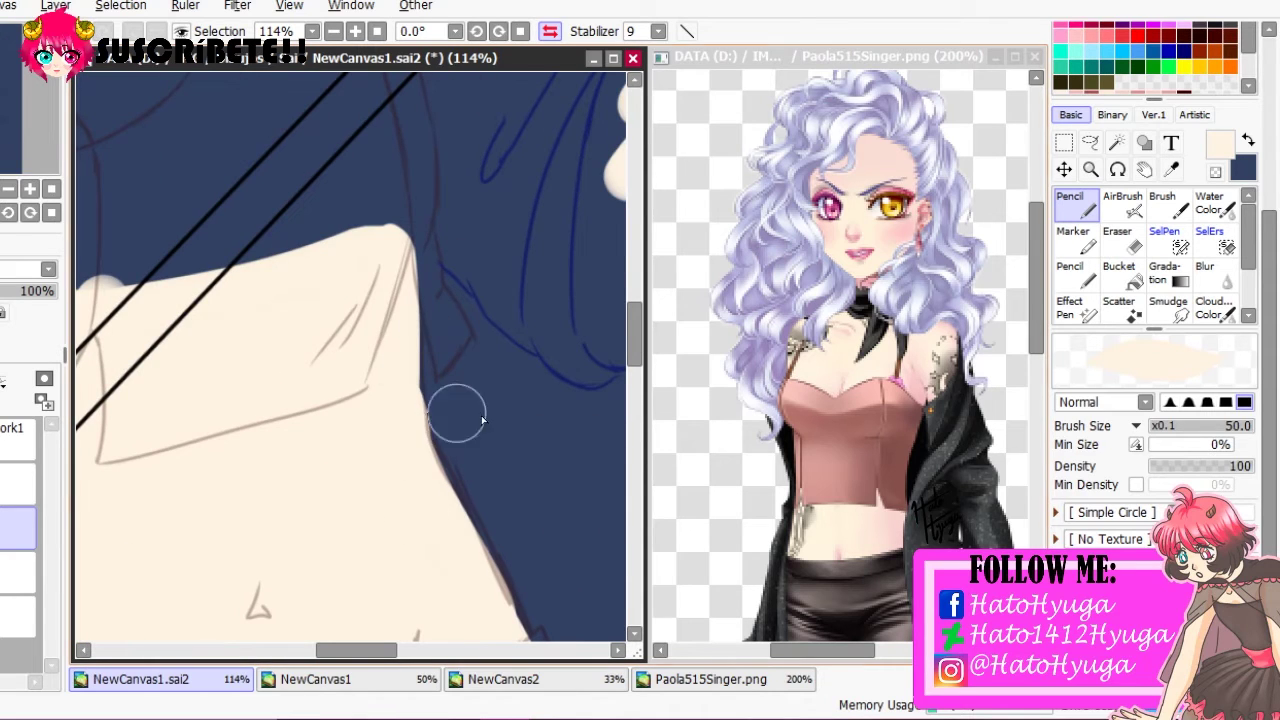
# Tidy the midriff's side and waistband edge in cream with the Pencil at size 20.0, and trim any spill with the Eraser at size 20.0
pyautogui.press('[')
pyautogui.press('[')
pyautogui.press('[')
pyautogui.press('[')
pyautogui.press('[')
pyautogui.scroll(-3, 435, 260)
pyautogui.scroll(-2, 435, 260)
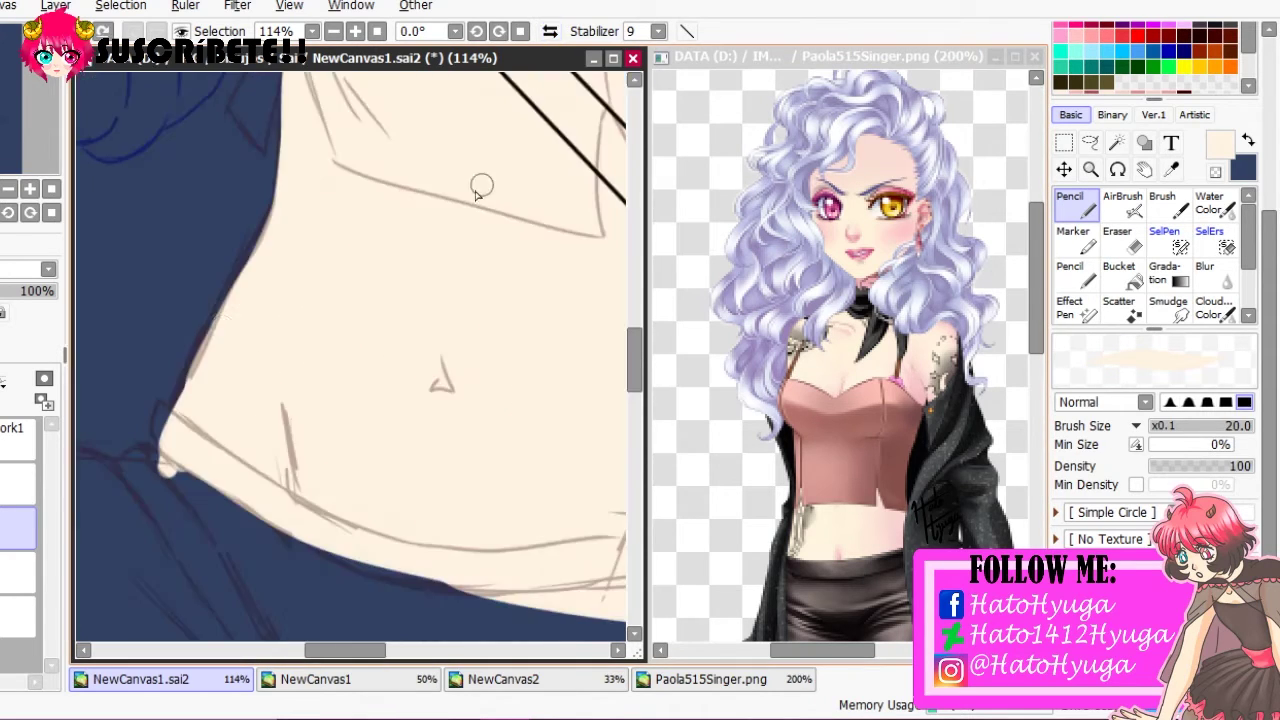
pyautogui.press('e')
pyautogui.scroll(-5, 435, 260)
pyautogui.scroll(4, 214, 223)
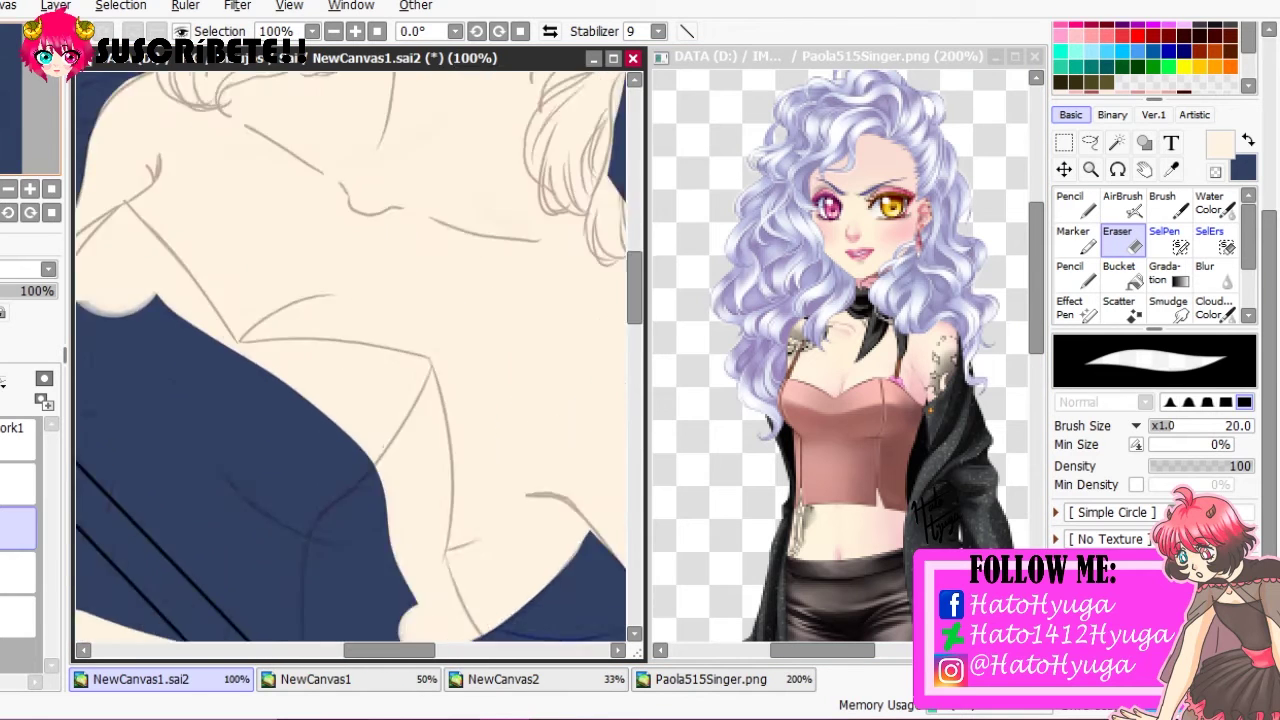
# Sample the pale pink skin tone from the forehead in Paola515Singer.png and make it the Pencil's colour for the singer drawing
pyautogui.scroll(2, 214, 223)
pyautogui.click(903, 248)
pyautogui.scroll(2, 903, 248)
pyautogui.scroll(3, 350, 360)
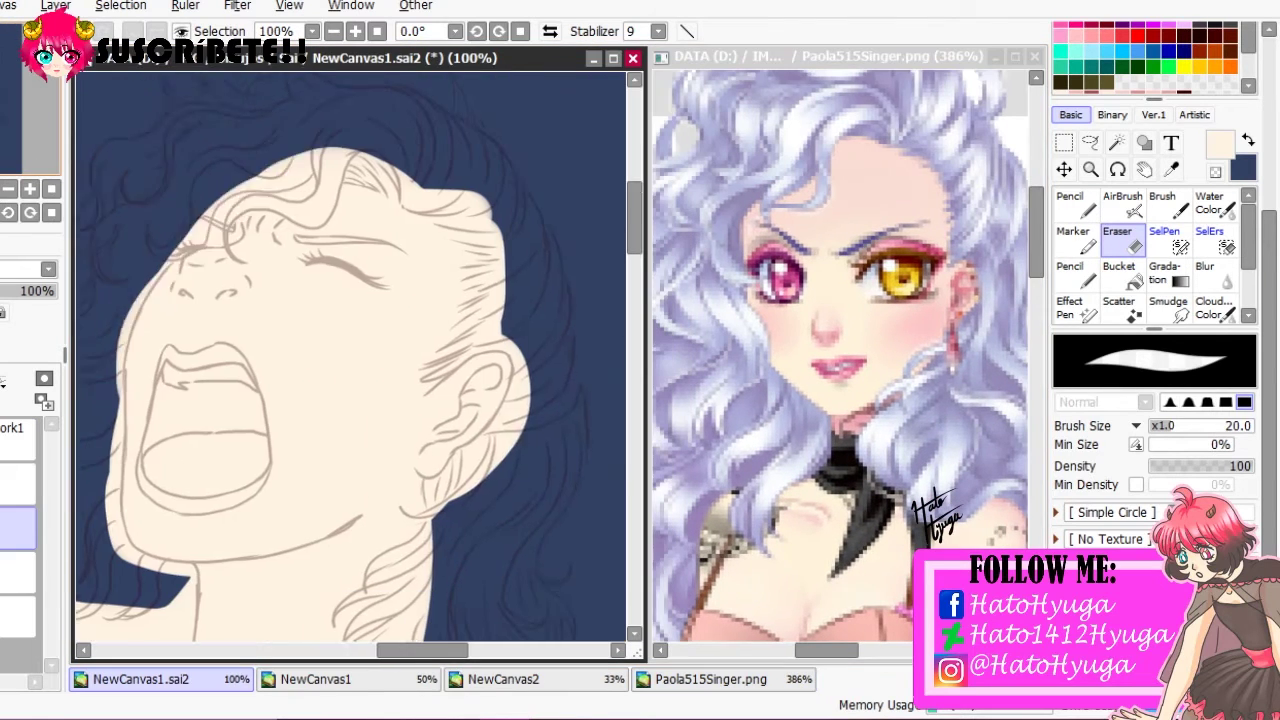
pyautogui.hscroll(2, 350, 360)
pyautogui.keyDown('alt'); pyautogui.click(860, 177); pyautogui.keyUp('alt')
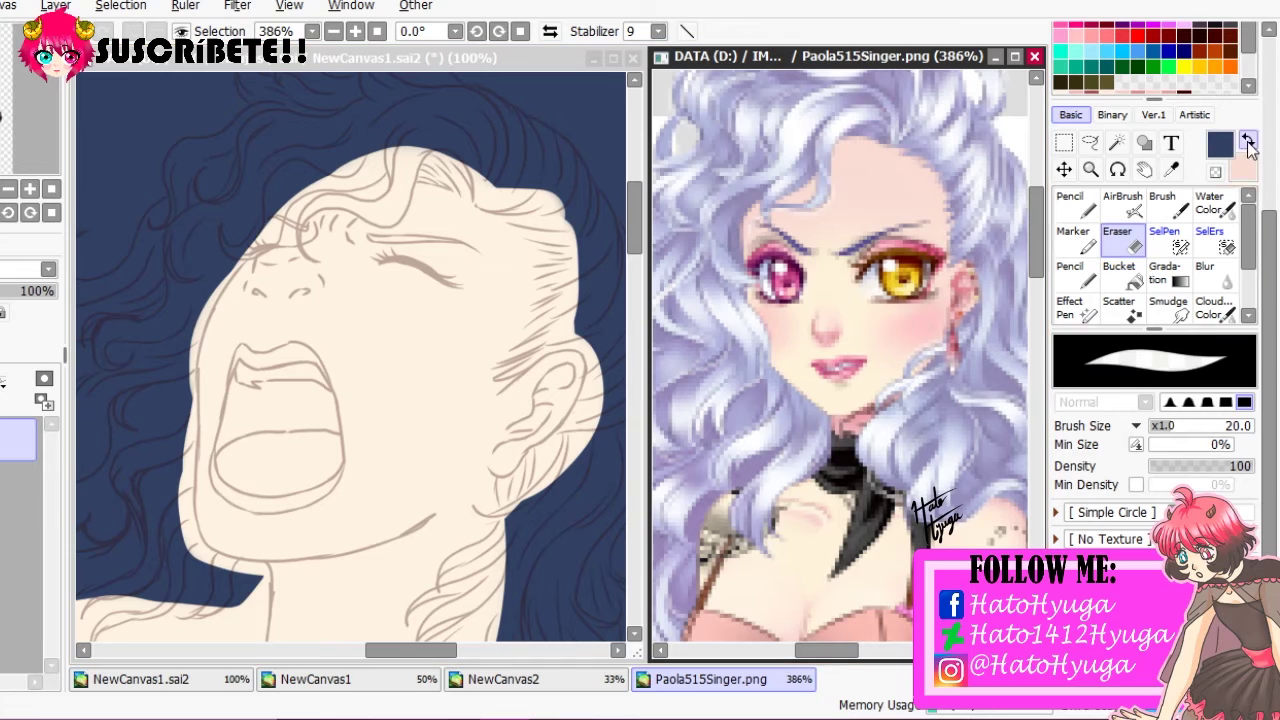
pyautogui.press('n')
pyautogui.click(190, 76)
# Shade around both closed eyes and beneath the eyebrows in pale pink with the Pencil at size 9.0
pyautogui.scroll(4, 190, 76)
pyautogui.moveTo(335, 203); pyautogui.dragTo(256, 205)
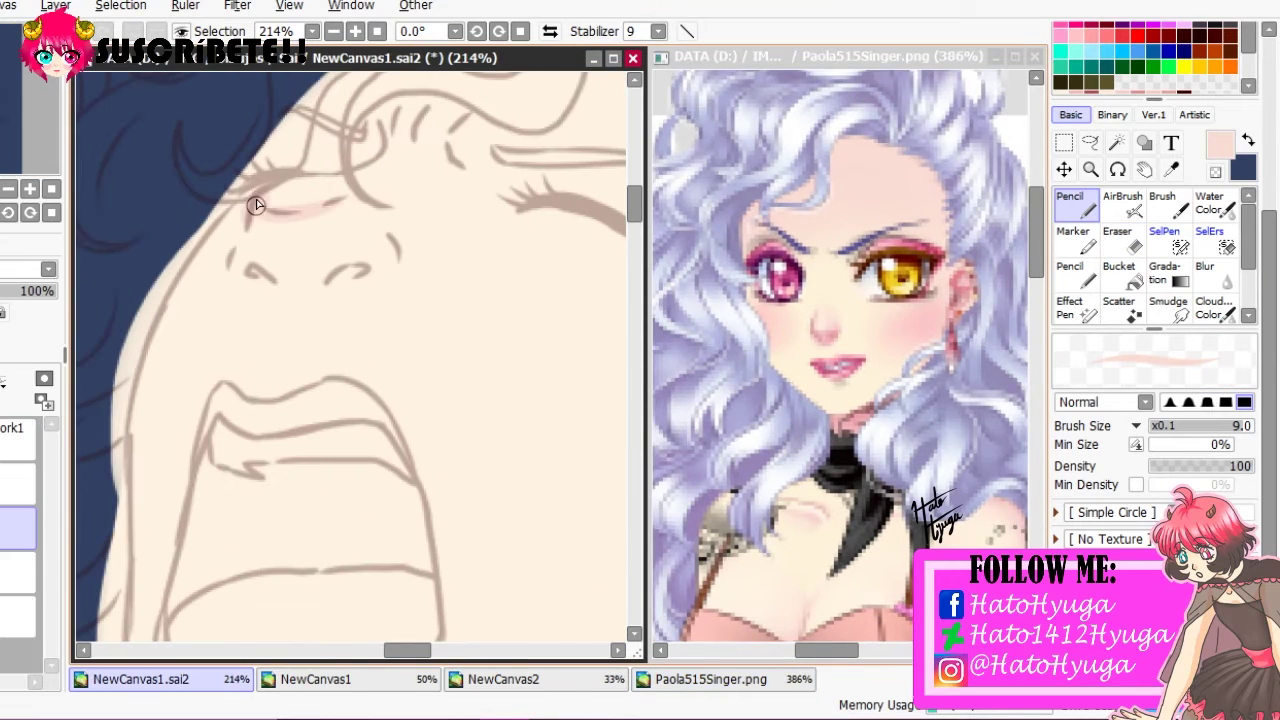
pyautogui.moveTo(338, 138); pyautogui.dragTo(262, 126)
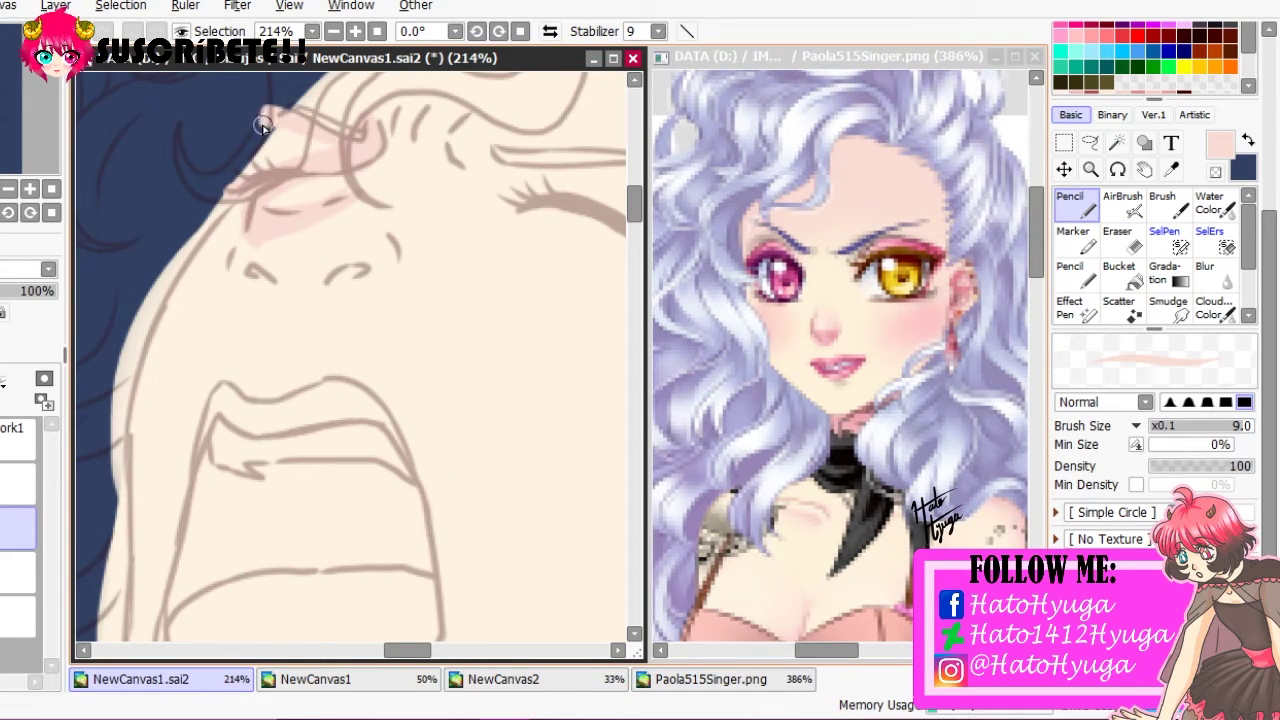
pyautogui.press('h')
pyautogui.moveTo(128, 234); pyautogui.dragTo(343, 229)
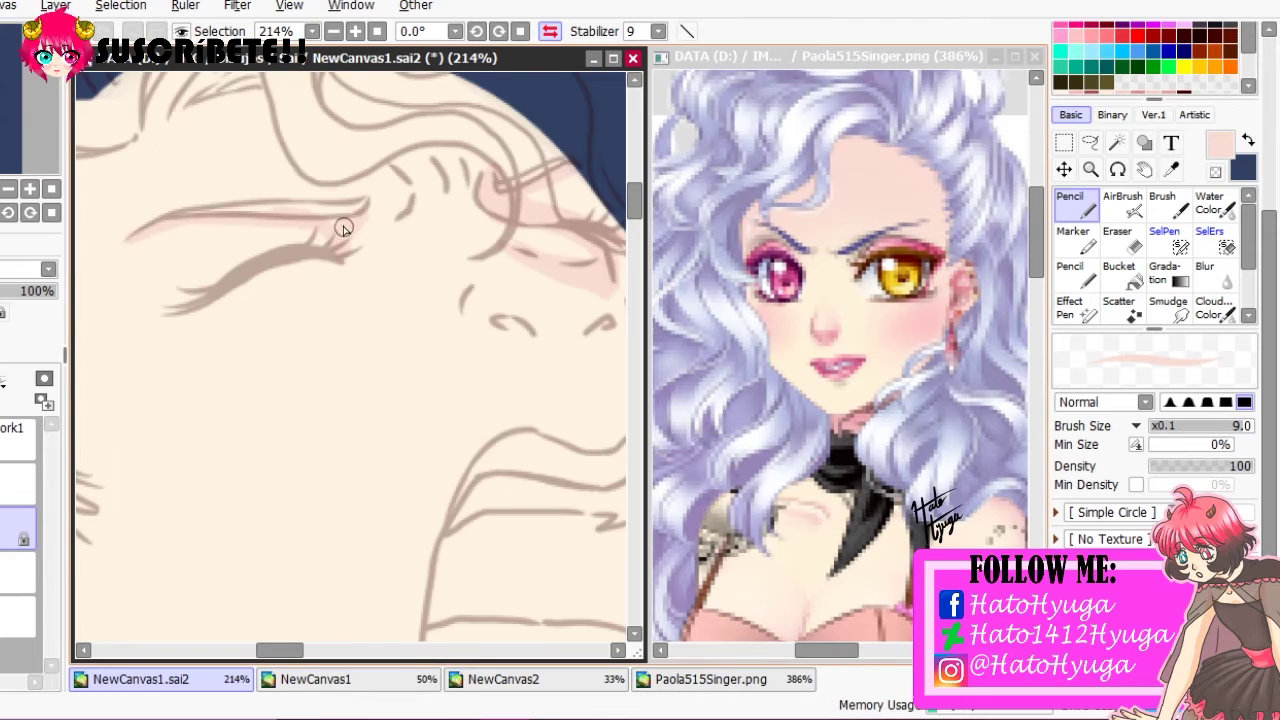
# Add pale pink shadows around the nostrils and down the outer contour of the face with the Pencil at size 9.0
pyautogui.press('h')
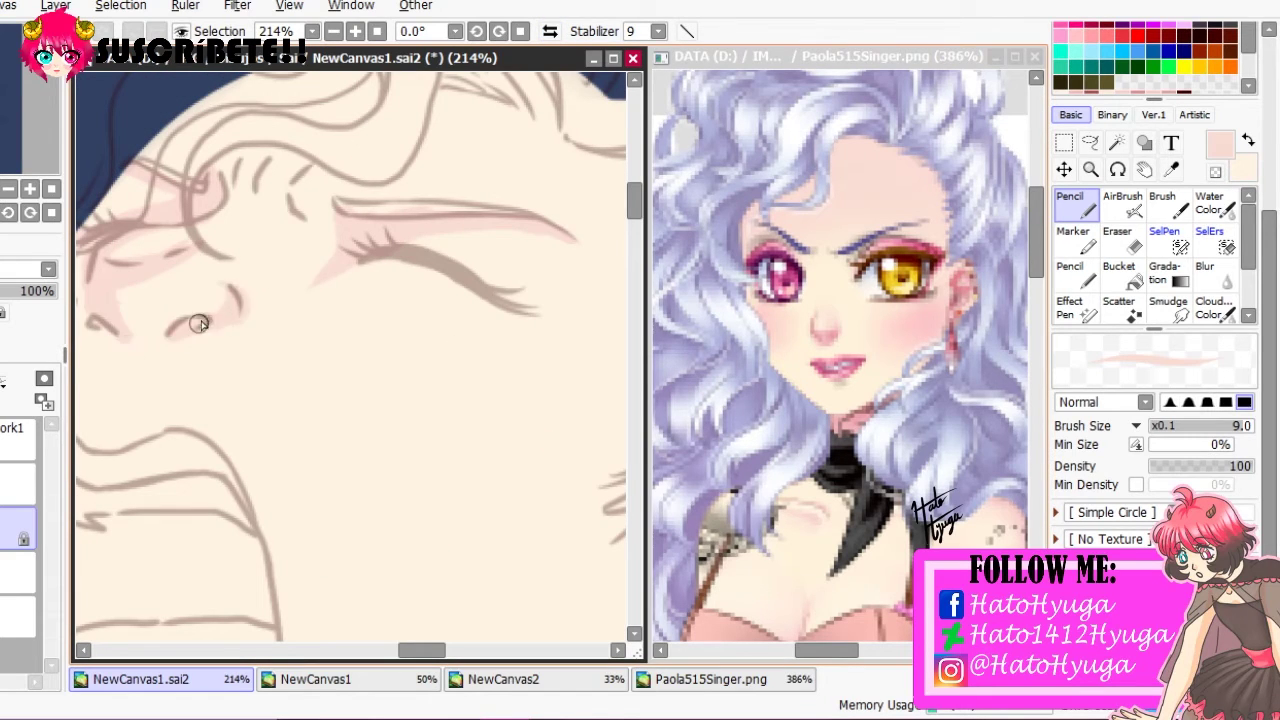
pyautogui.moveTo(199, 324); pyautogui.dragTo(250, 130)
pyautogui.press('h')
pyautogui.scroll(-2, 480, 229)
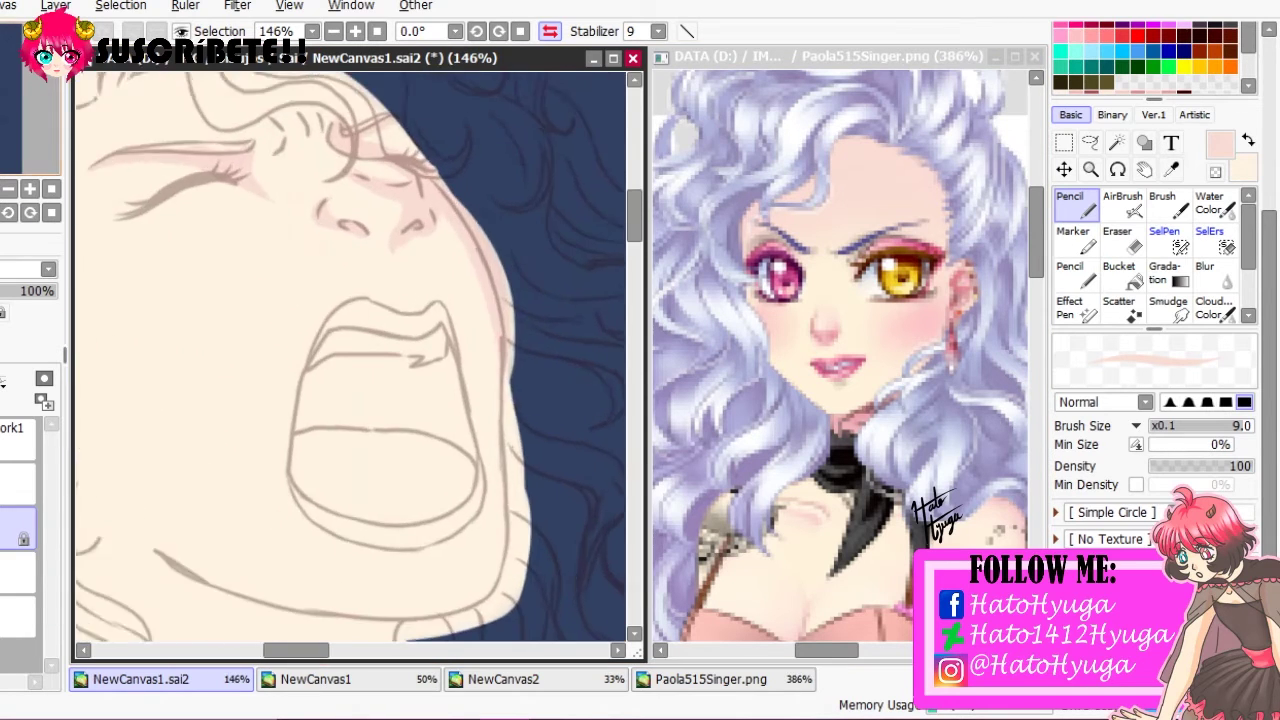
# Deepen the pink below the near eyebrow, and shade from the outer eye corner down the cheek with the Pencil at size 20.0
pyautogui.press('h')
pyautogui.moveTo(589, 233); pyautogui.dragTo(229, 263)
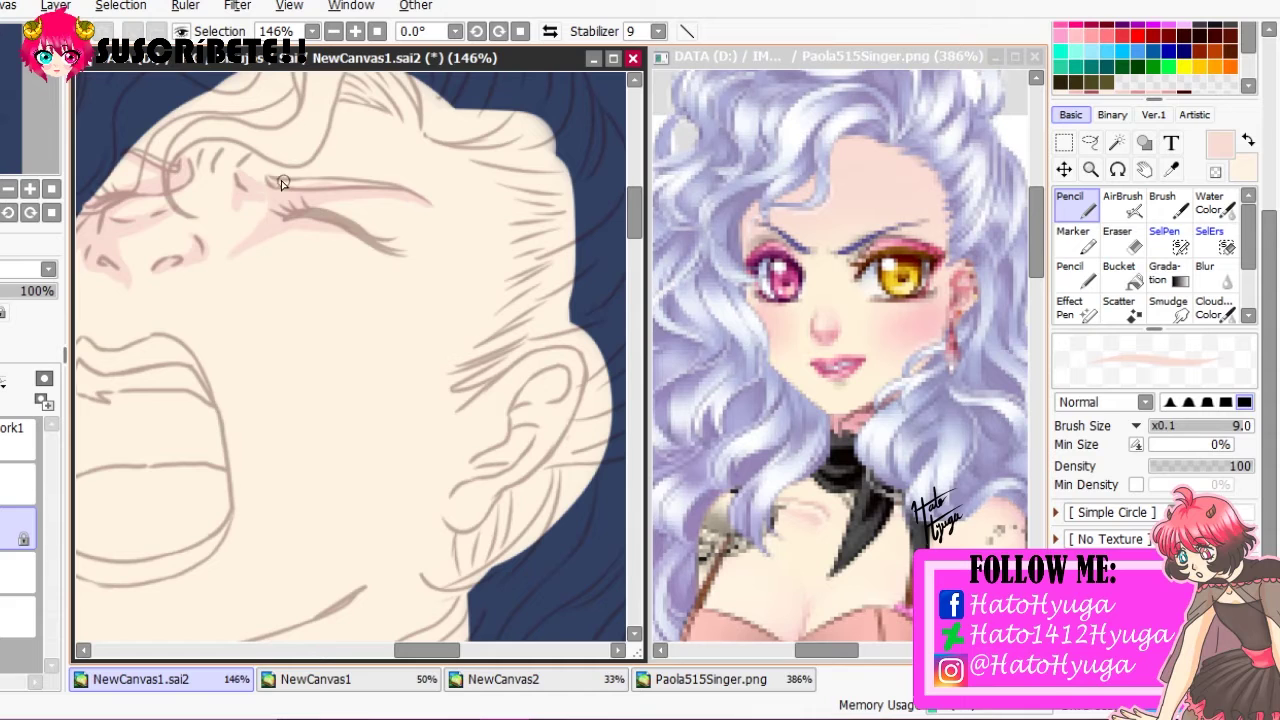
pyautogui.press('h')
pyautogui.press('h')
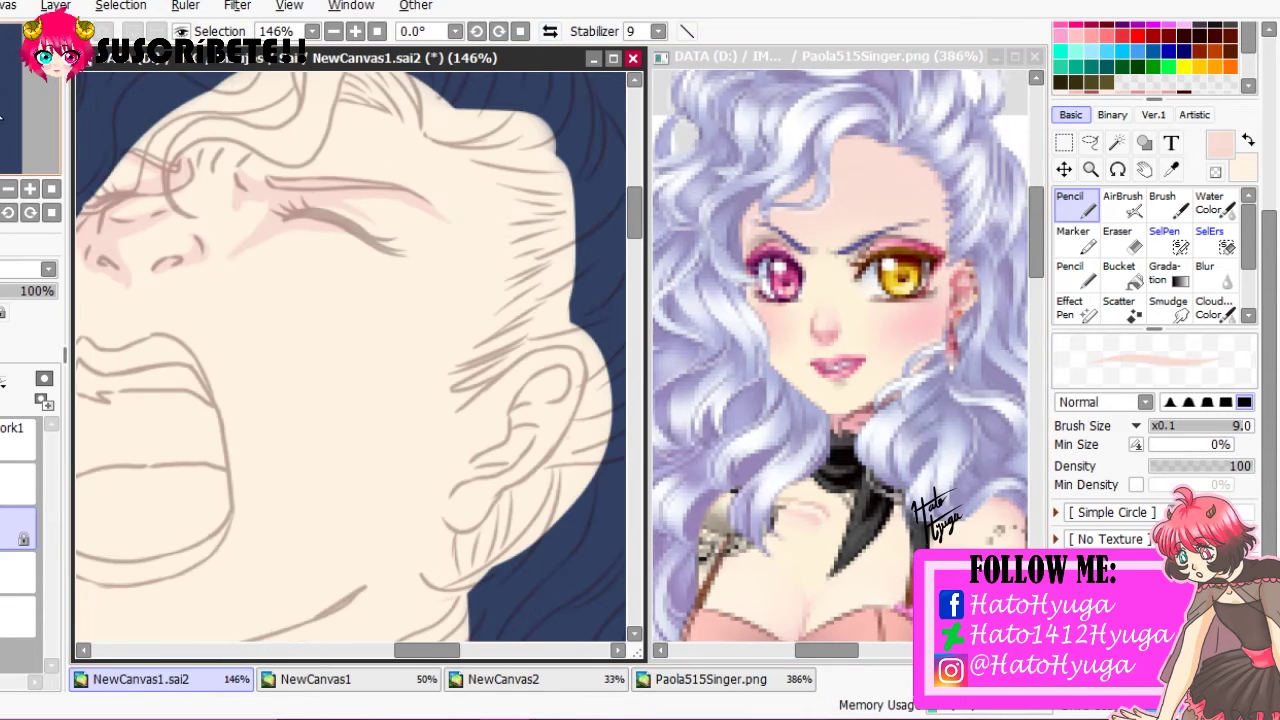
pyautogui.press('h')
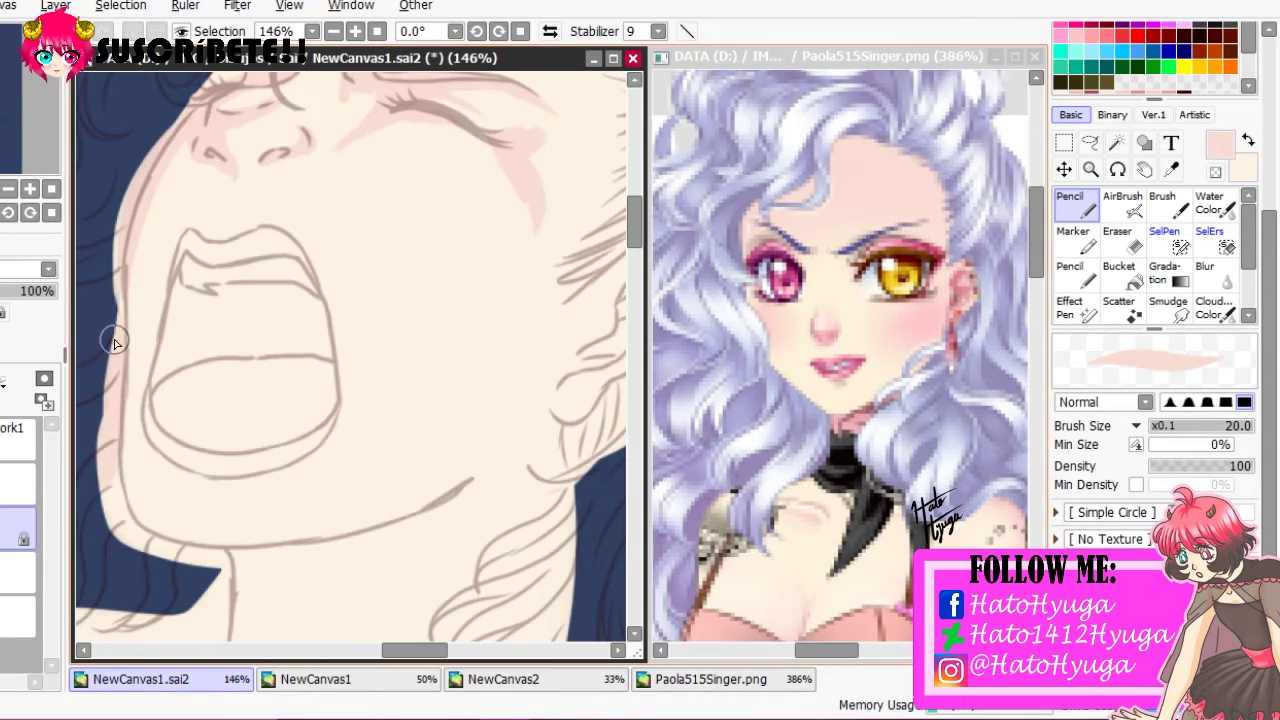
# Shade the ear, the jaw crease and the forehead below the hairline in pale pink with the Pencil at size 20.0
pyautogui.scroll(-5, 300, 450)
pyautogui.moveTo(316, 340)
pyautogui.mouseDown()
pyautogui.moveTo(334, 171)
pyautogui.moveTo(260, 206)
pyautogui.moveTo(390, 190)
pyautogui.moveTo(520, 123)
pyautogui.moveTo(457, 337)
pyautogui.moveTo(500, 285)
pyautogui.moveTo(450, 420)
pyautogui.moveTo(533, 401)
pyautogui.mouseUp()
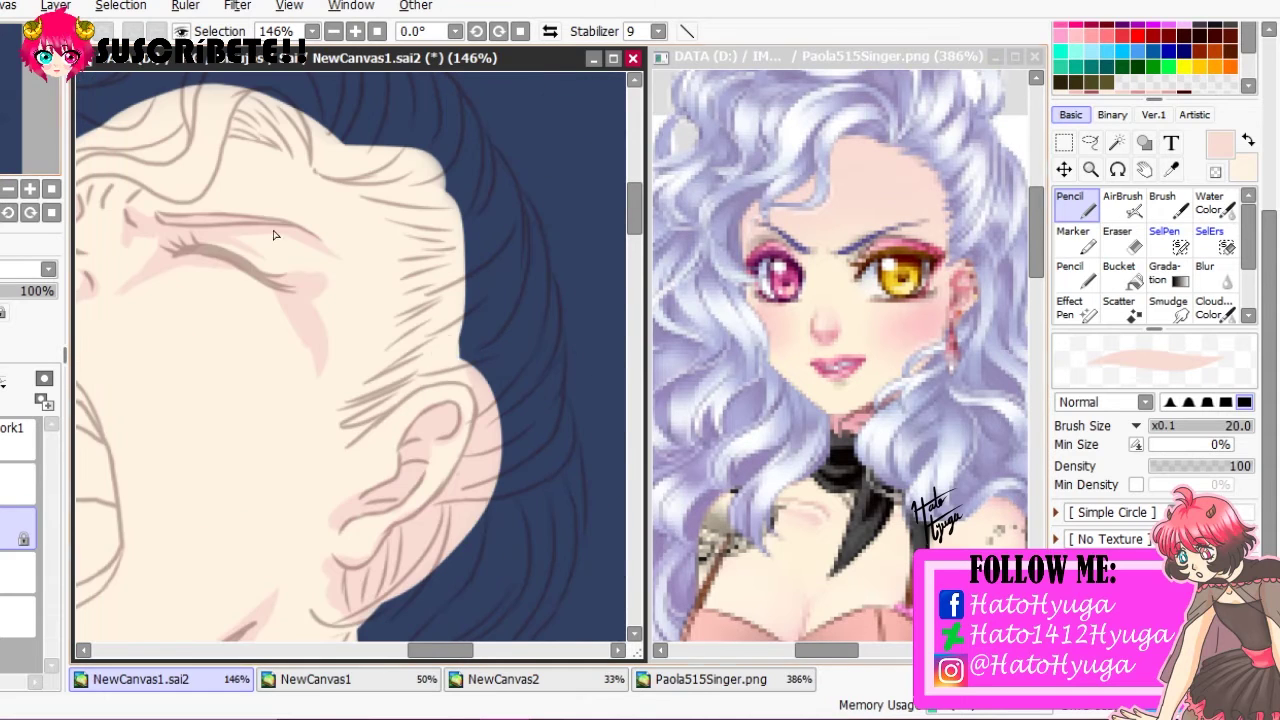
pyautogui.click(550, 31)
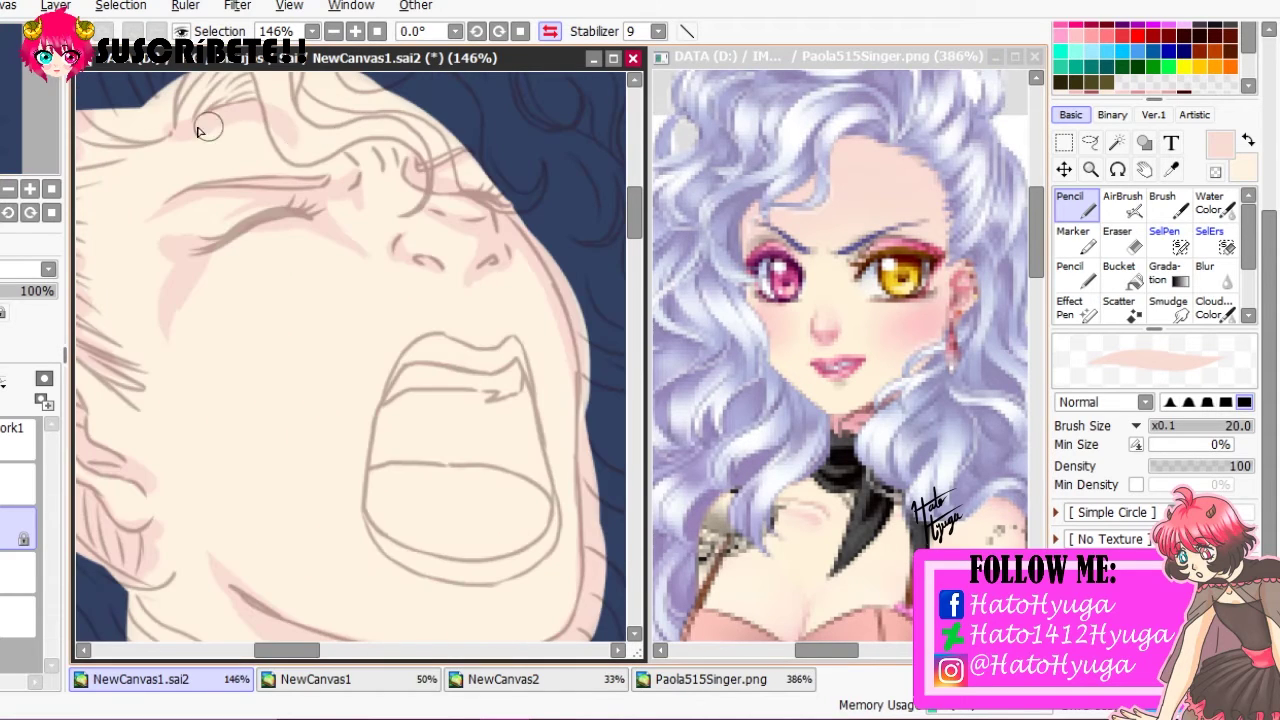
# Blend the pink shadows on the forehead, nose and cheek into the cream with the Water Color brush at size 20.0
pyautogui.press('c')
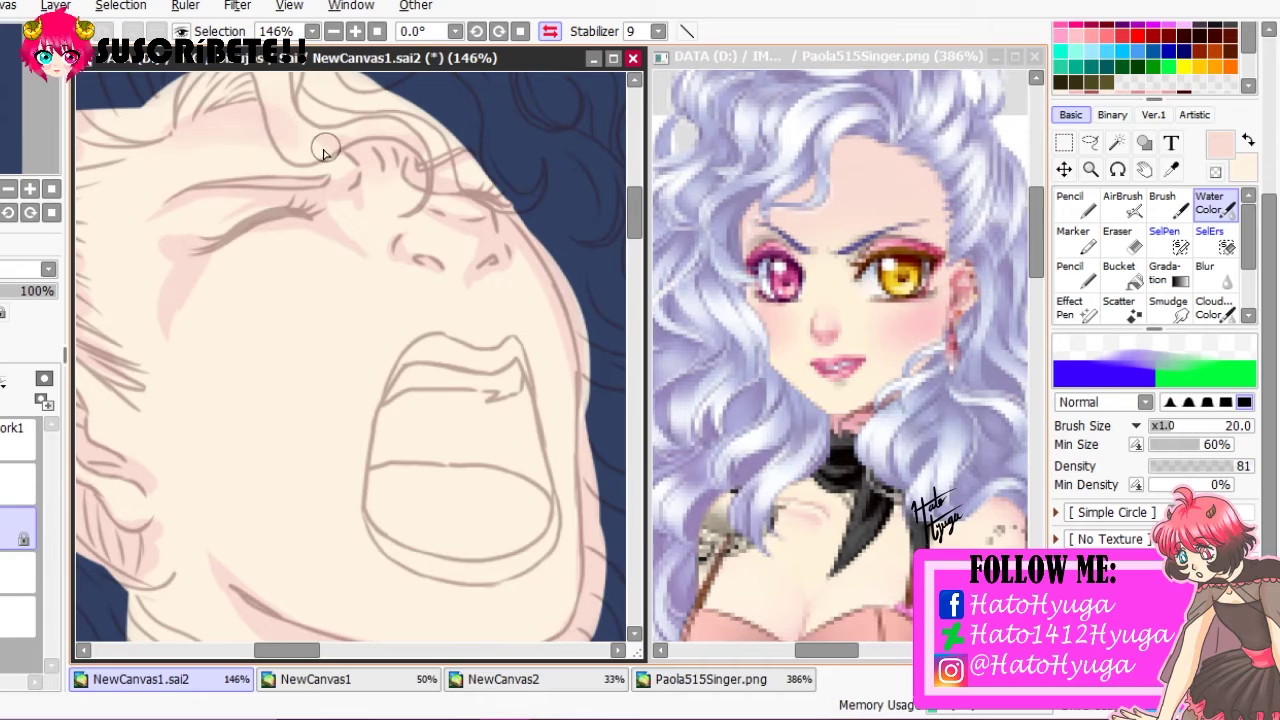
pyautogui.click(550, 31)
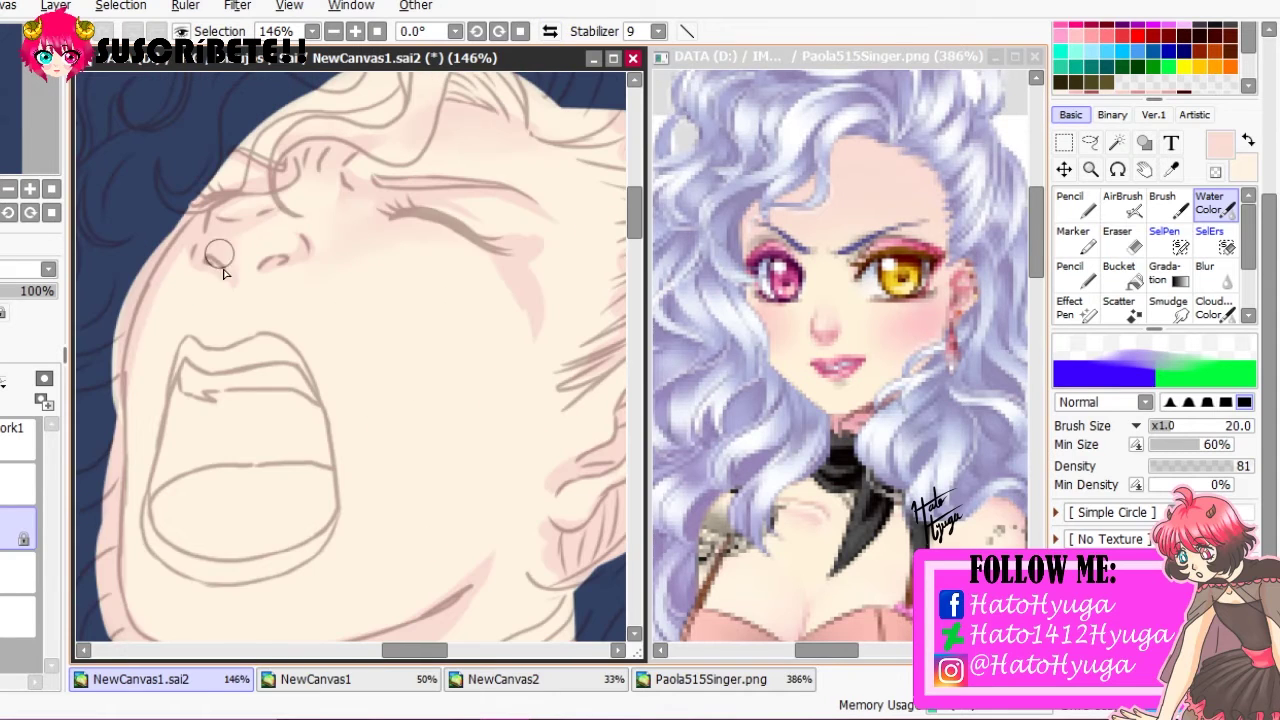
pyautogui.moveTo(488, 293)
pyautogui.mouseDown()
pyautogui.moveTo(485, 432)
pyautogui.moveTo(609, 256)
pyautogui.moveTo(563, 277)
pyautogui.moveTo(585, 389)
pyautogui.moveTo(548, 256)
pyautogui.mouseUp()
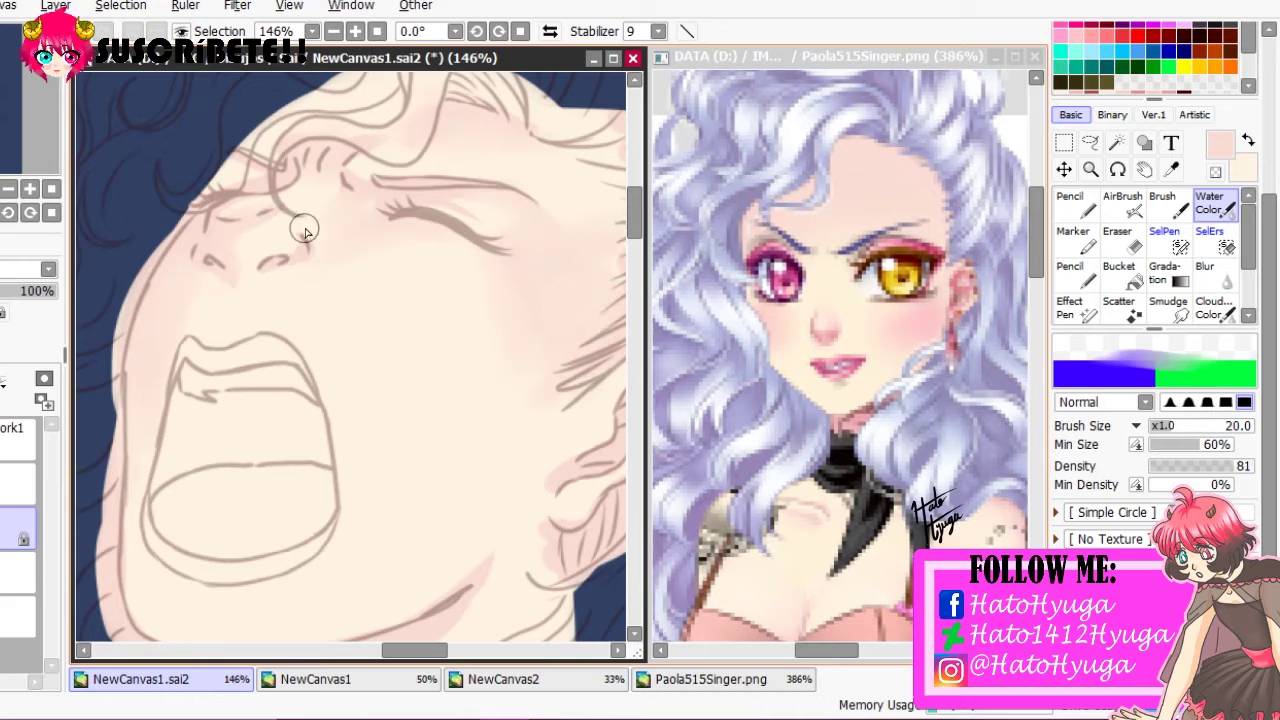
# Shade the neck beneath the jaw in pale pink and soften it toward the throat with the Water Color brush at size 20.0
pyautogui.scroll(-2, 300, 260)
pyautogui.moveTo(467, 433); pyautogui.dragTo(507, 253)
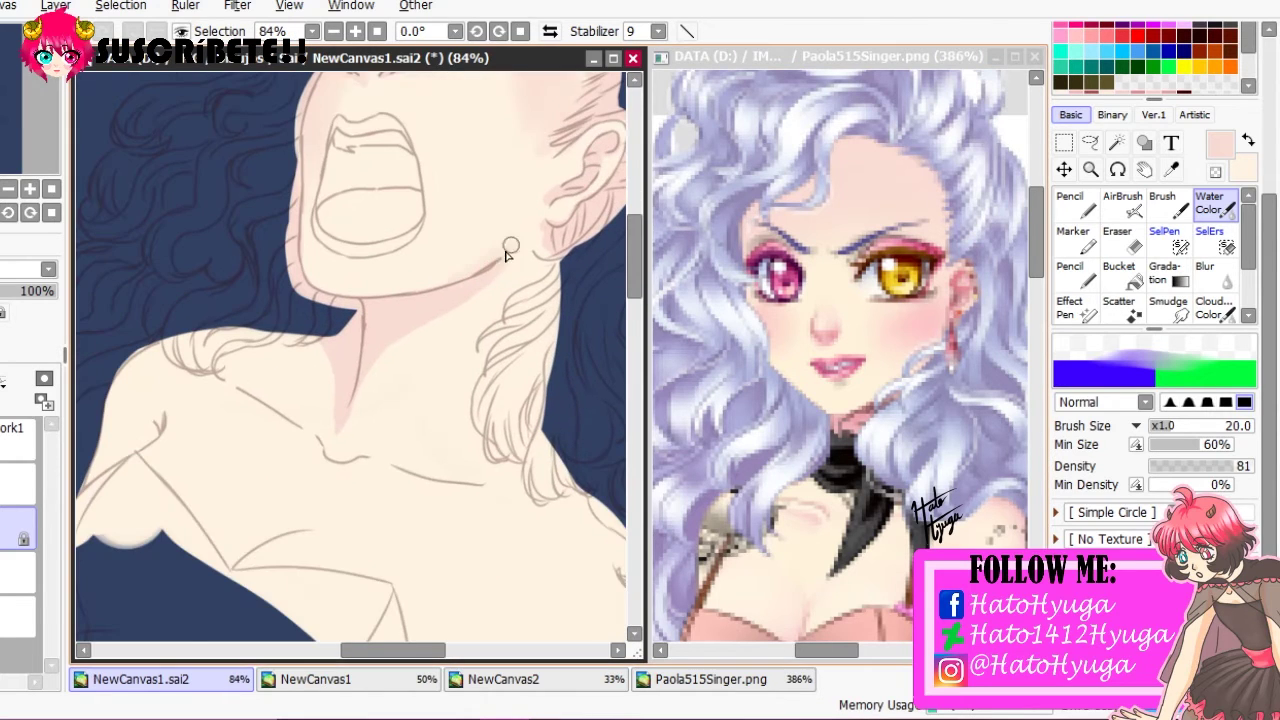
pyautogui.press('h')
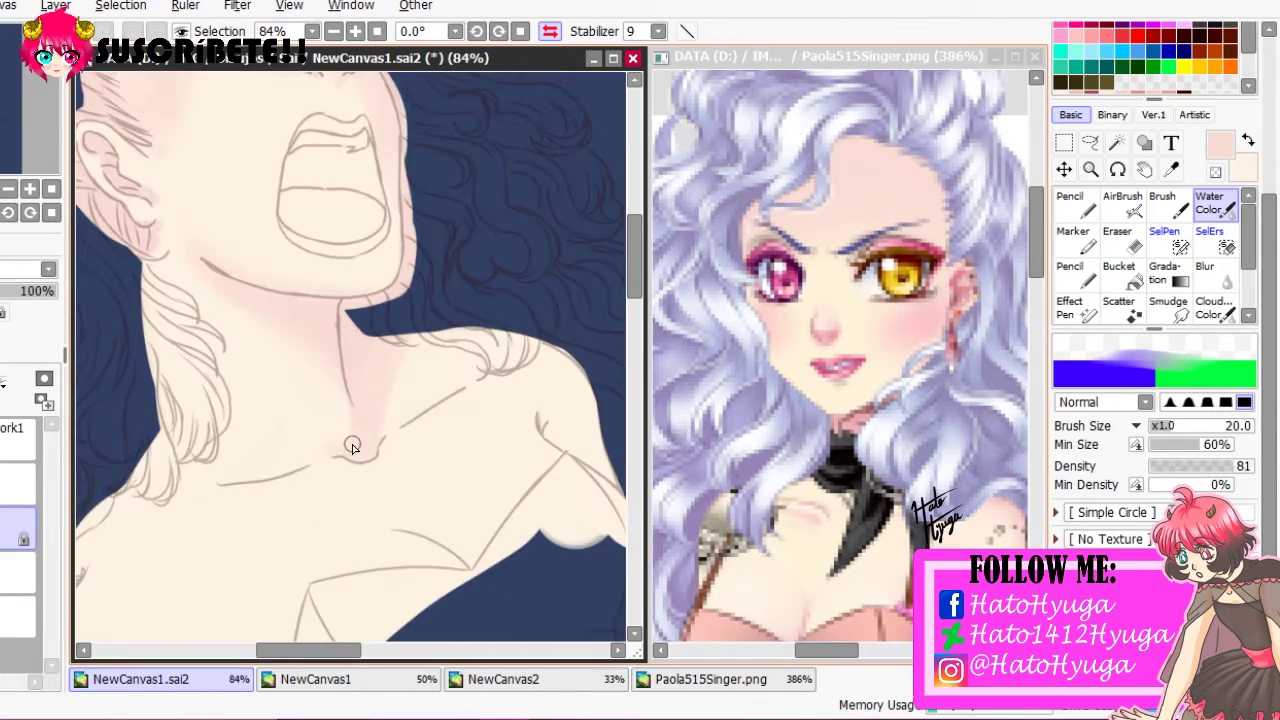
pyautogui.press('h')
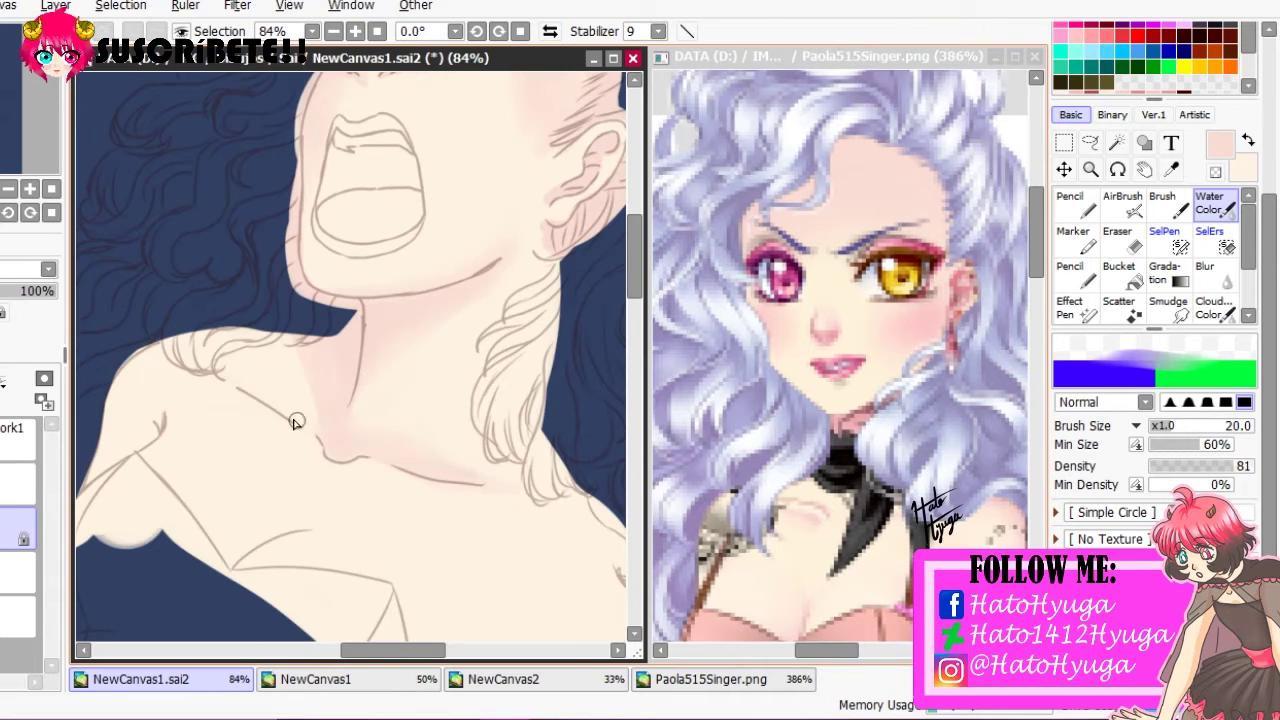
# Brush soft pale pink shading along both collarbones and the upper chest with the Water Color brush at size 20.0
pyautogui.press('h')
pyautogui.scroll(-2, 282, 393)
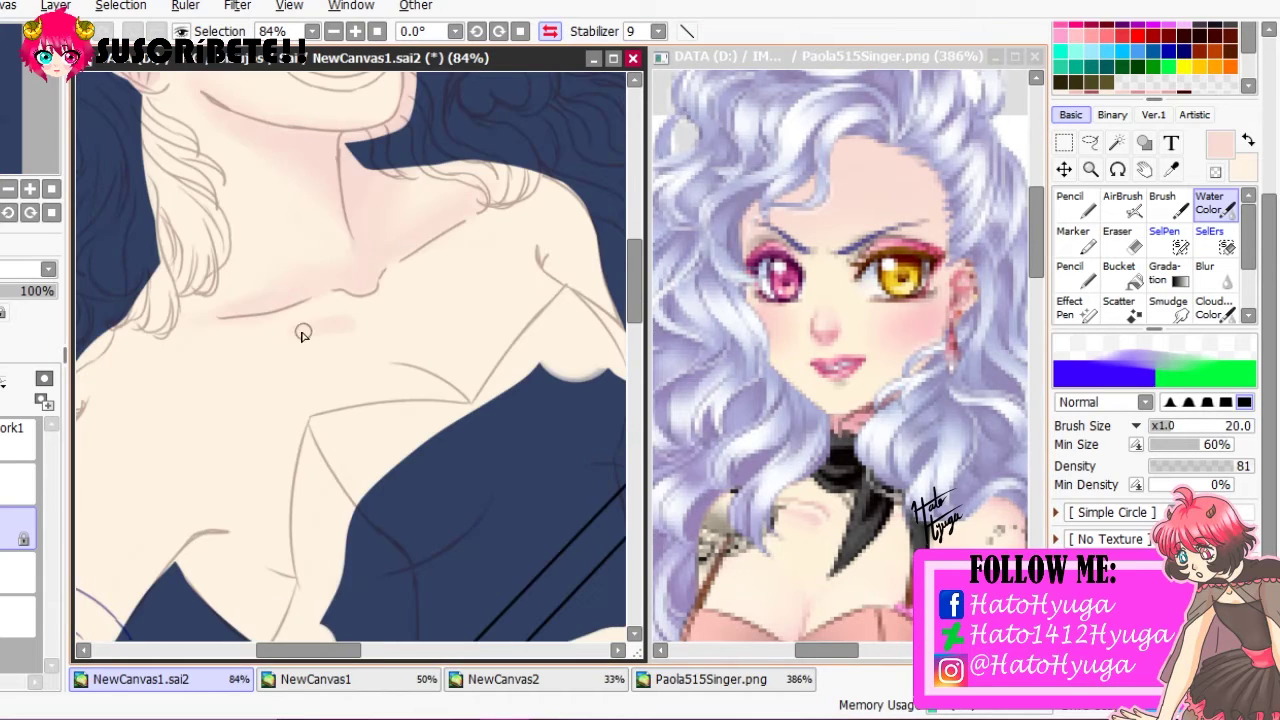
pyautogui.press('h')
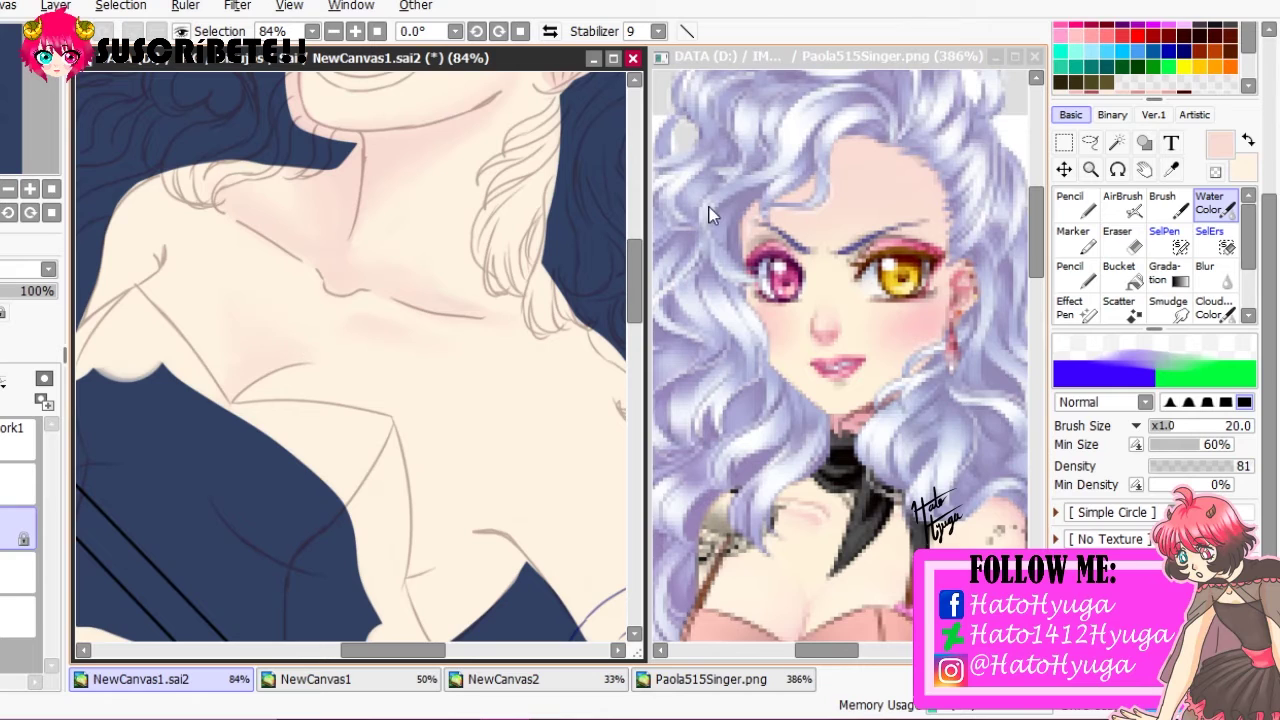
# Soften the chest shading with cream using the Water Color brush at size 40.0, and return to pale pink at size 20.0
pyautogui.press('x')
pyautogui.scroll(-3, 1150, 300)
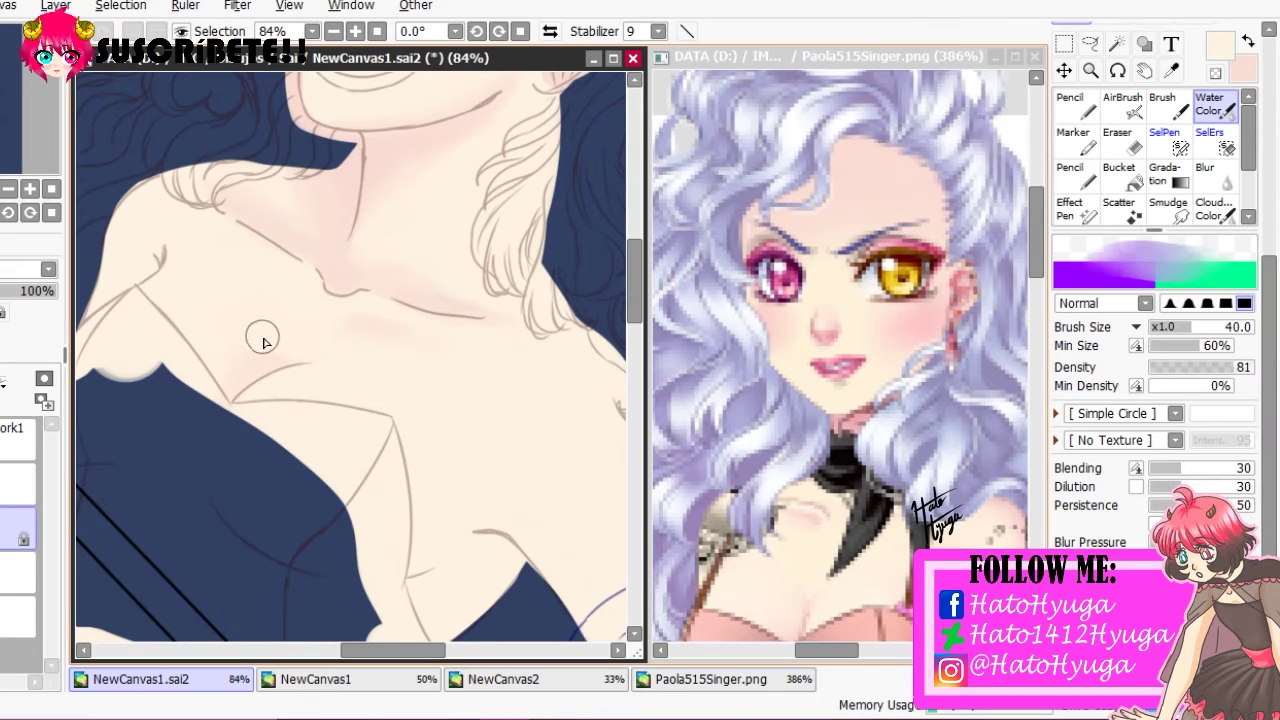
pyautogui.press('x')
pyautogui.press('h')
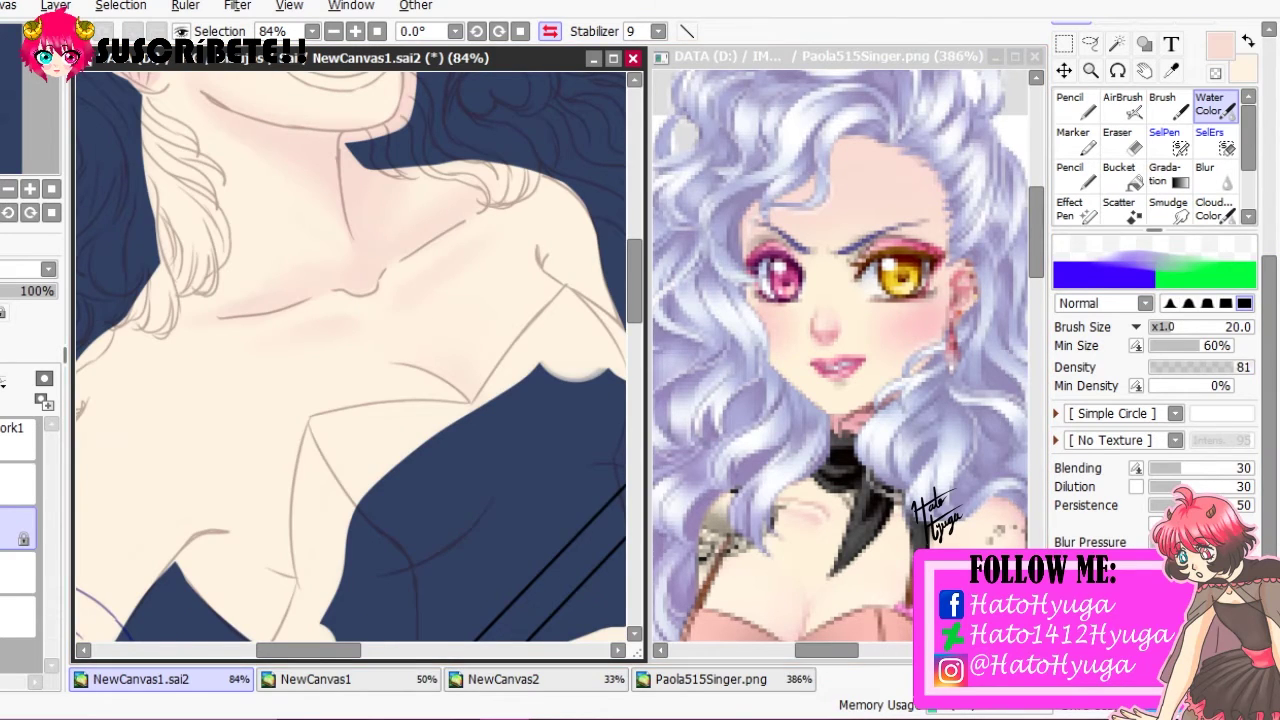
pyautogui.press('h')
# Paint pale pink shadows under the armpit, along the inner upper arm and on the side of the bust with the Pencil at size 20.0
pyautogui.press('n')
pyautogui.scroll(-2, 330, 360)
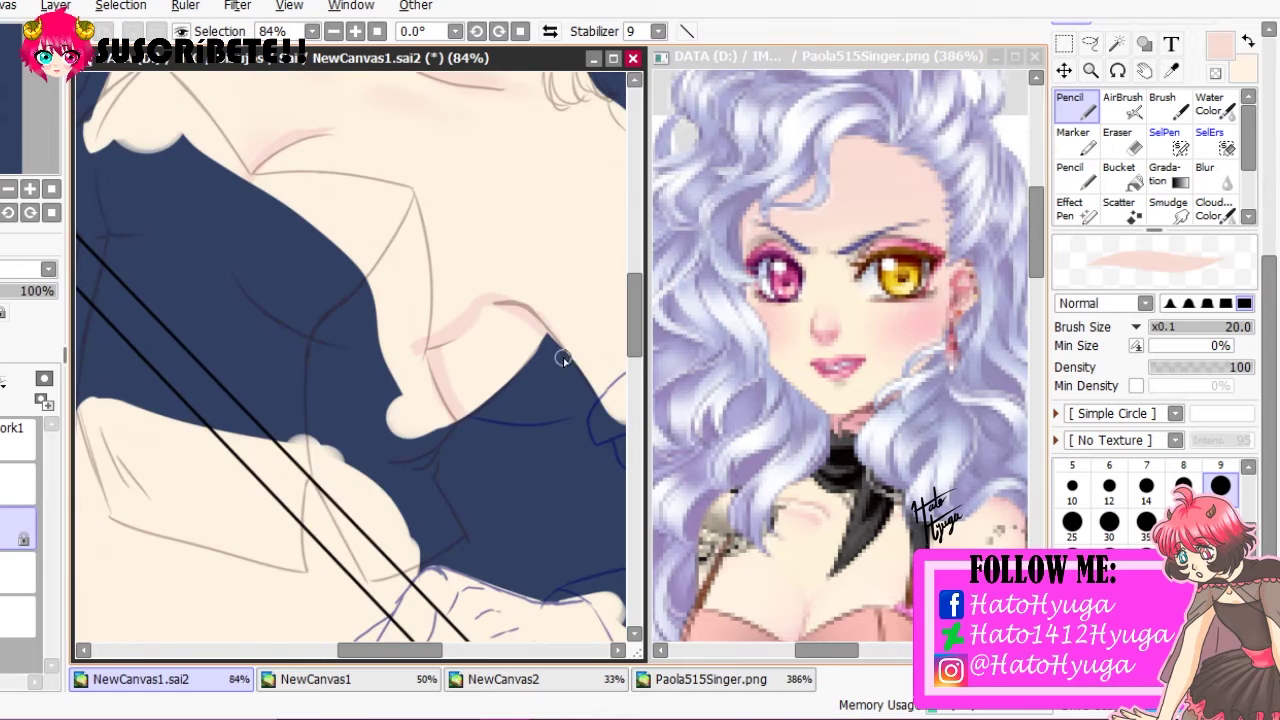
pyautogui.press('h')
pyautogui.scroll(2, 350, 360)
pyautogui.moveTo(280, 360); pyautogui.dragTo(390, 215)
pyautogui.moveTo(345, 182); pyautogui.dragTo(295, 225)
# Blend the armpit, upper arm and bust shadows with the Water Color brush at size 50.0, and reduce the brush to 16.0
pyautogui.press('c')
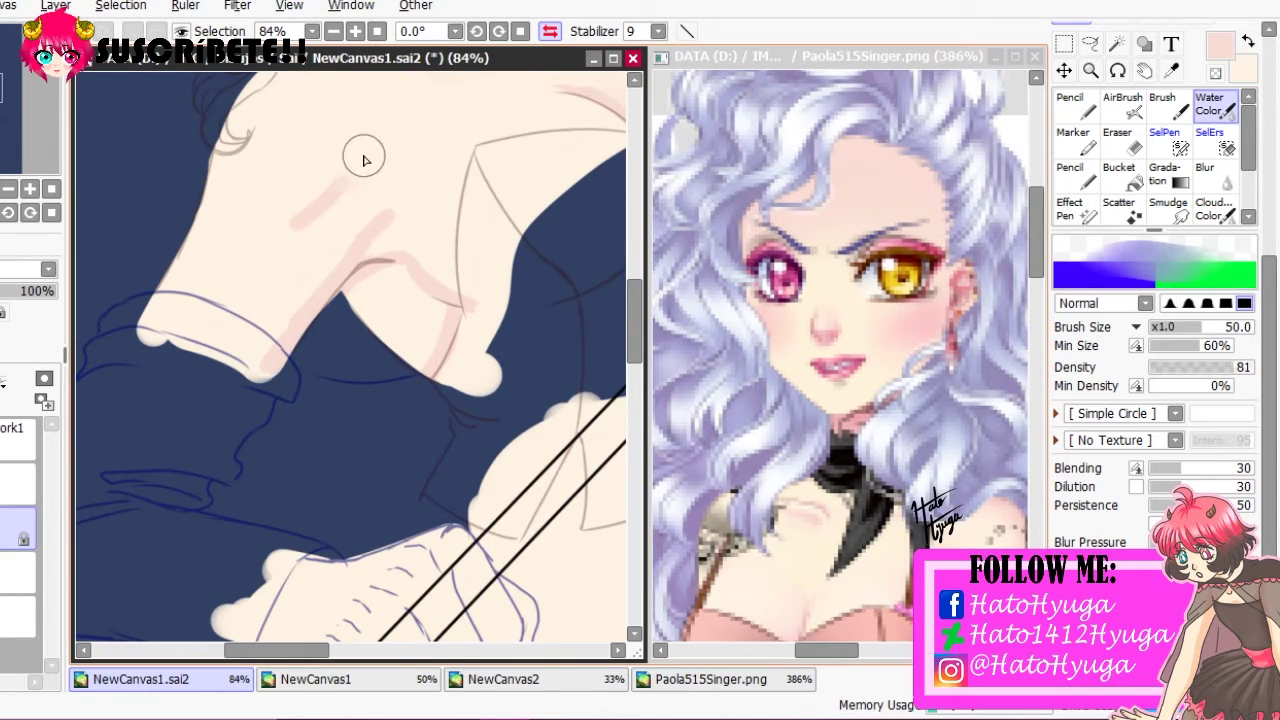
pyautogui.moveTo(366, 157)
pyautogui.mouseDown()
pyautogui.moveTo(280, 241)
pyautogui.moveTo(280, 319)
pyautogui.moveTo(361, 210)
pyautogui.moveTo(431, 289)
pyautogui.moveTo(345, 240)
pyautogui.moveTo(435, 285)
pyautogui.mouseUp()
pyautogui.scroll(-2, 435, 285)
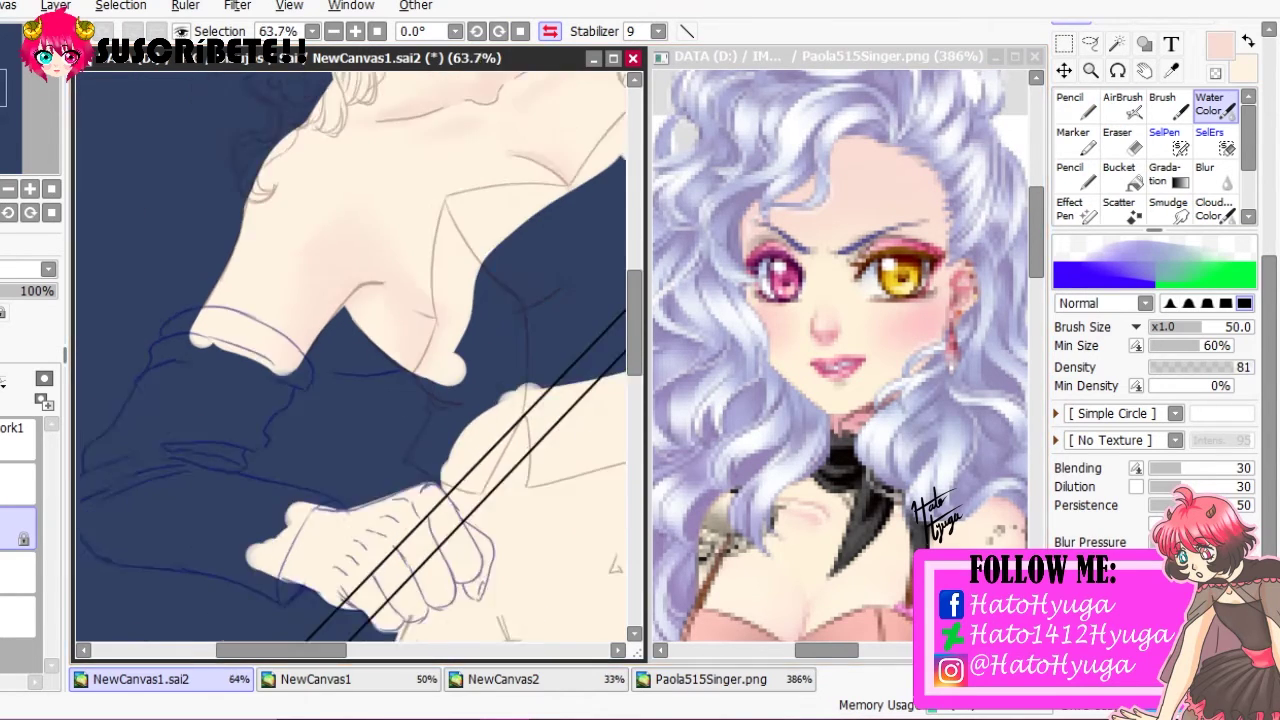
pyautogui.press('[')
pyautogui.press('h')
pyautogui.press(']')
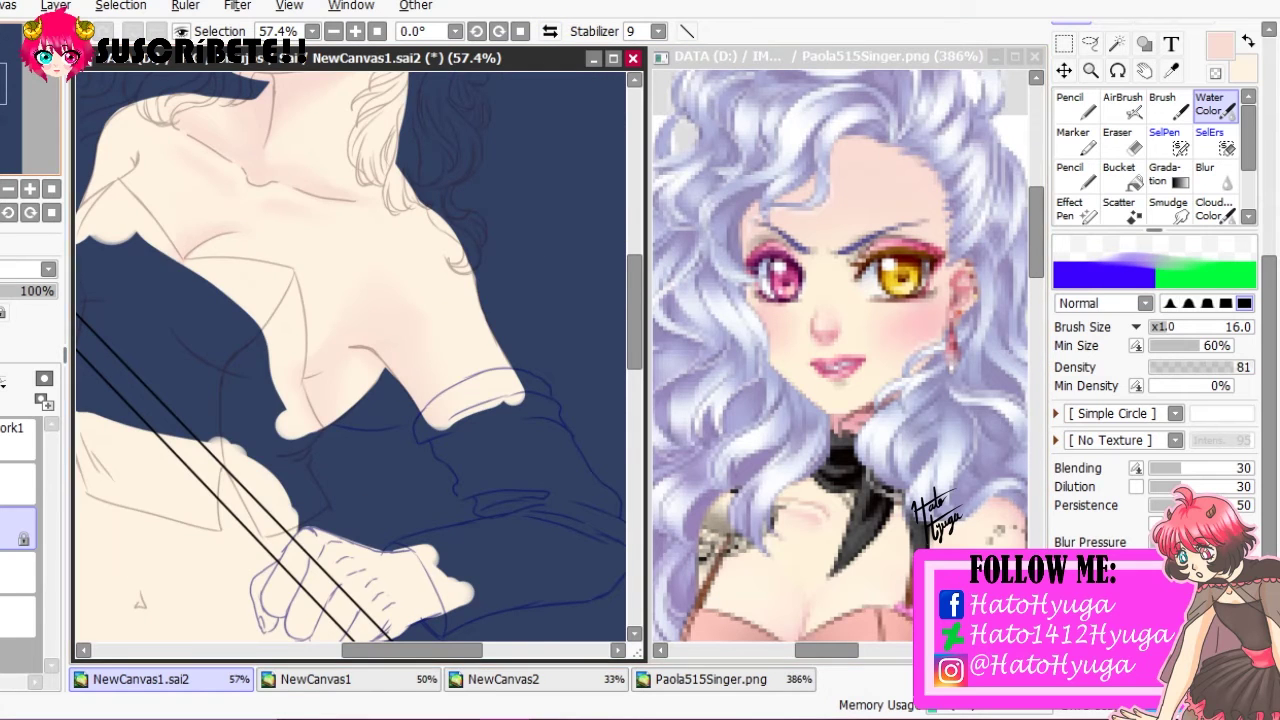
# Paint pale pink shadows along the upper midriff folds with the Pencil at size 20.0 and blend them with Water Color at 16.0
pyautogui.moveTo(30, 60); pyautogui.dragTo(14, 142)
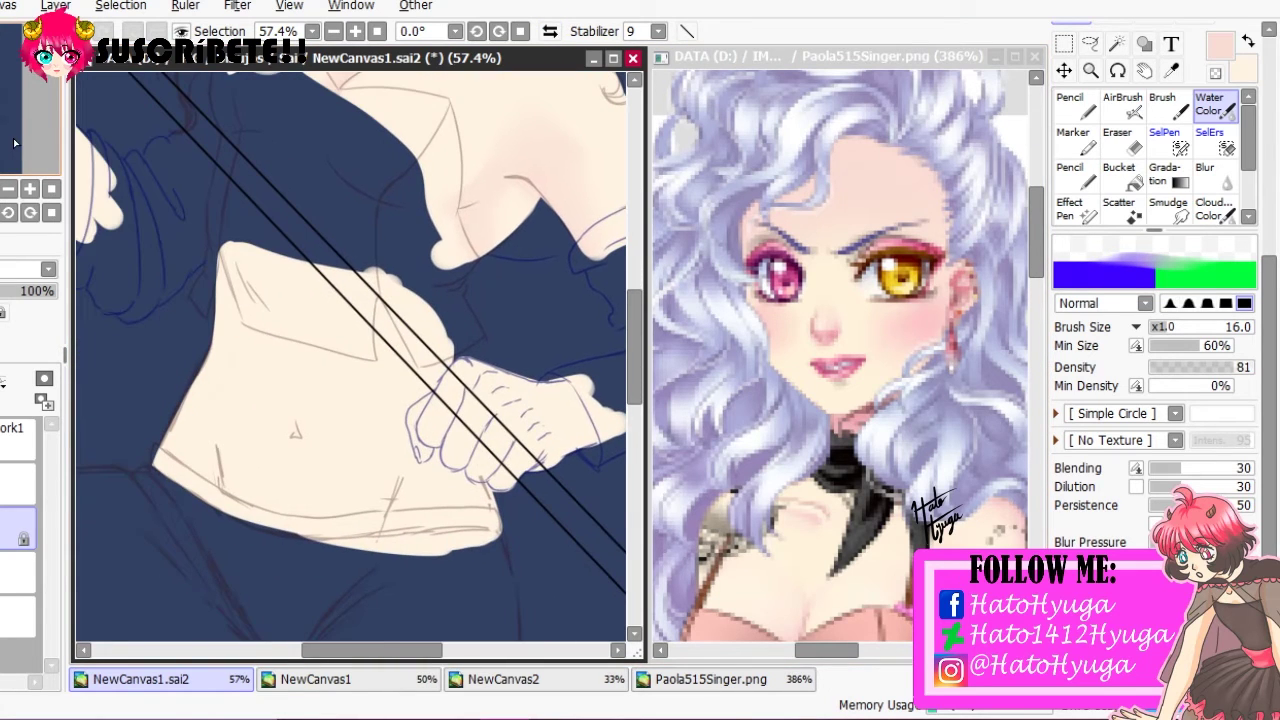
pyautogui.scroll(2, 350, 357)
pyautogui.press('n')
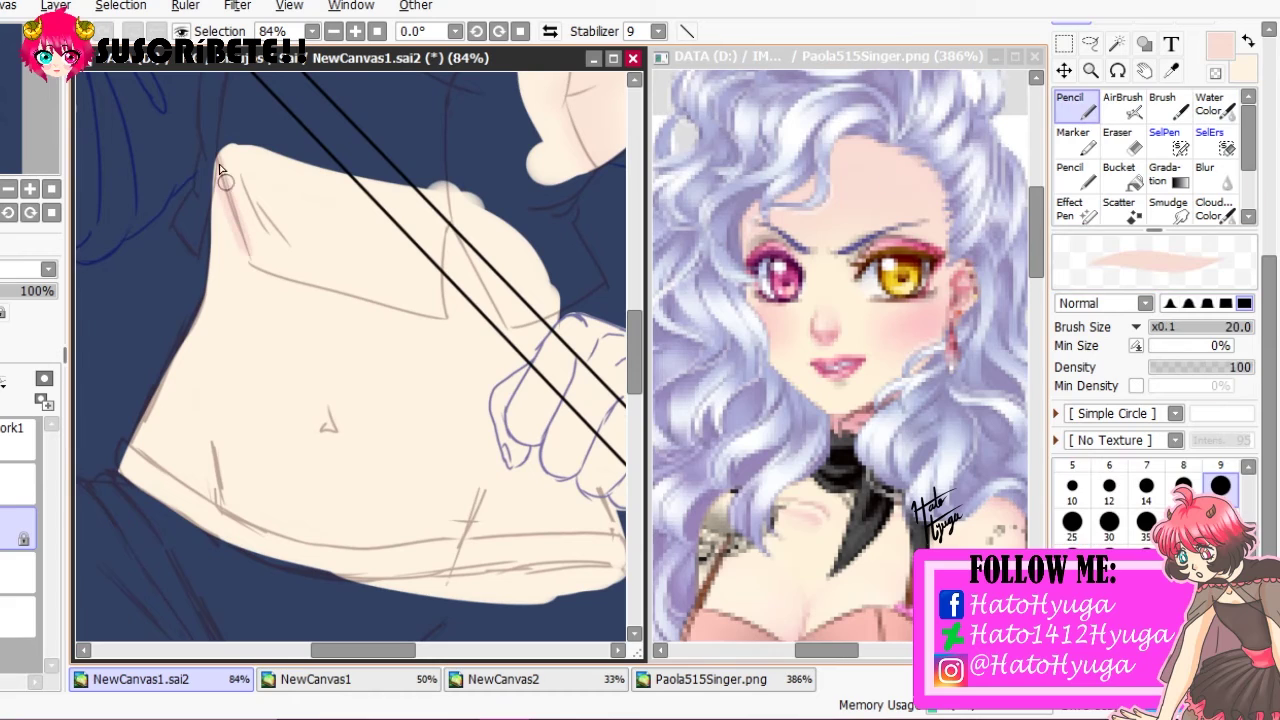
pyautogui.press('h')
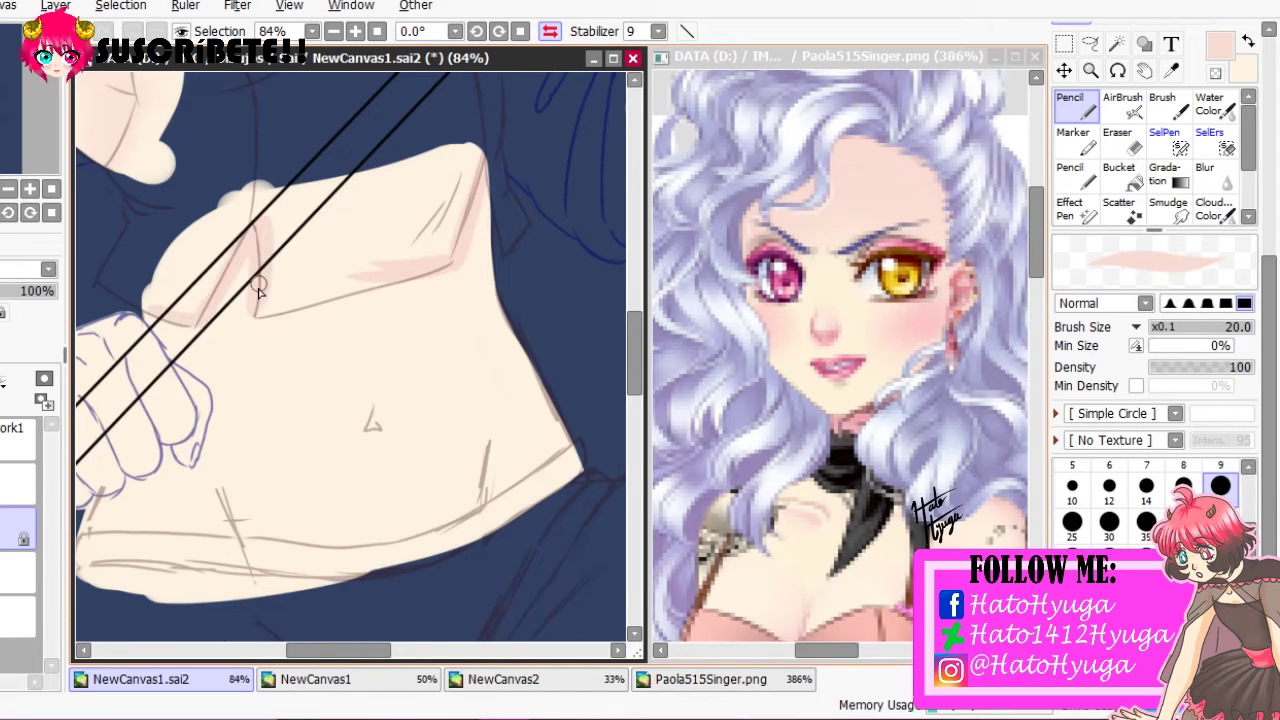
pyautogui.moveTo(260, 280); pyautogui.dragTo(218, 300)
pyautogui.click(1211, 104)
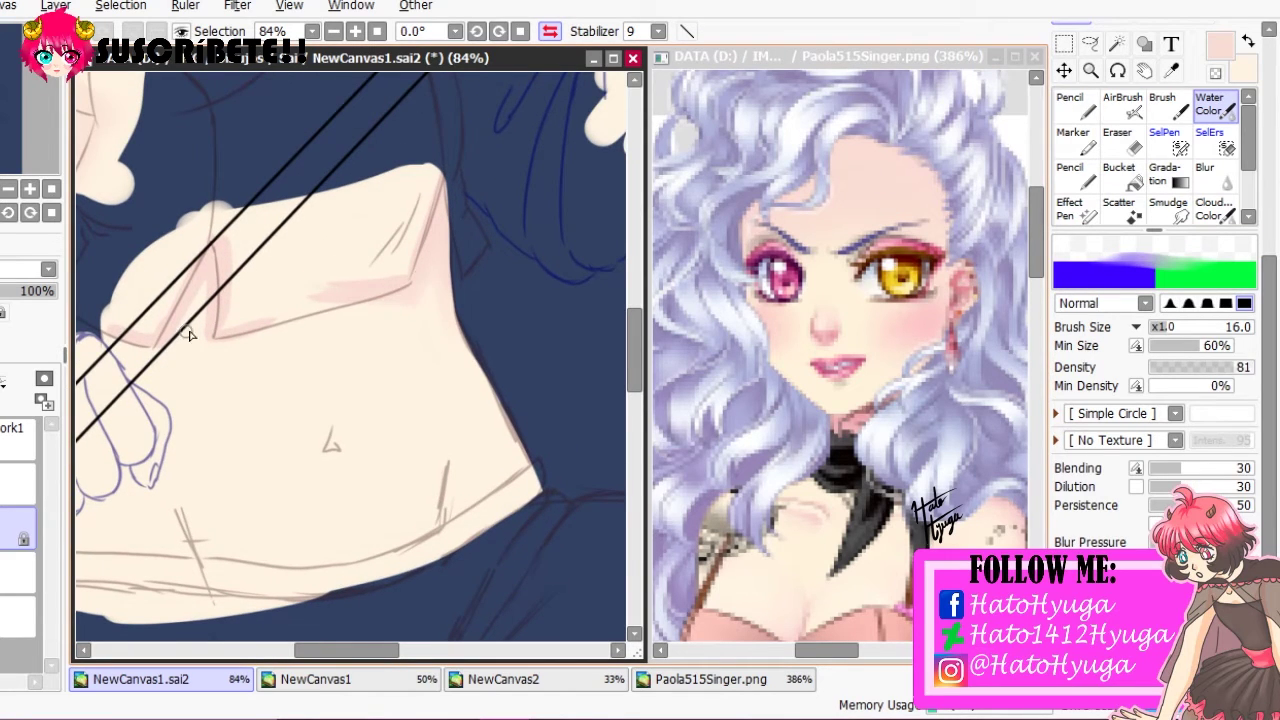
# Shade the navel in pale pink with the Pencil at size 9.0 and soften it with the Water Color brush
pyautogui.press('h')
pyautogui.scroll(3, 203, 265)
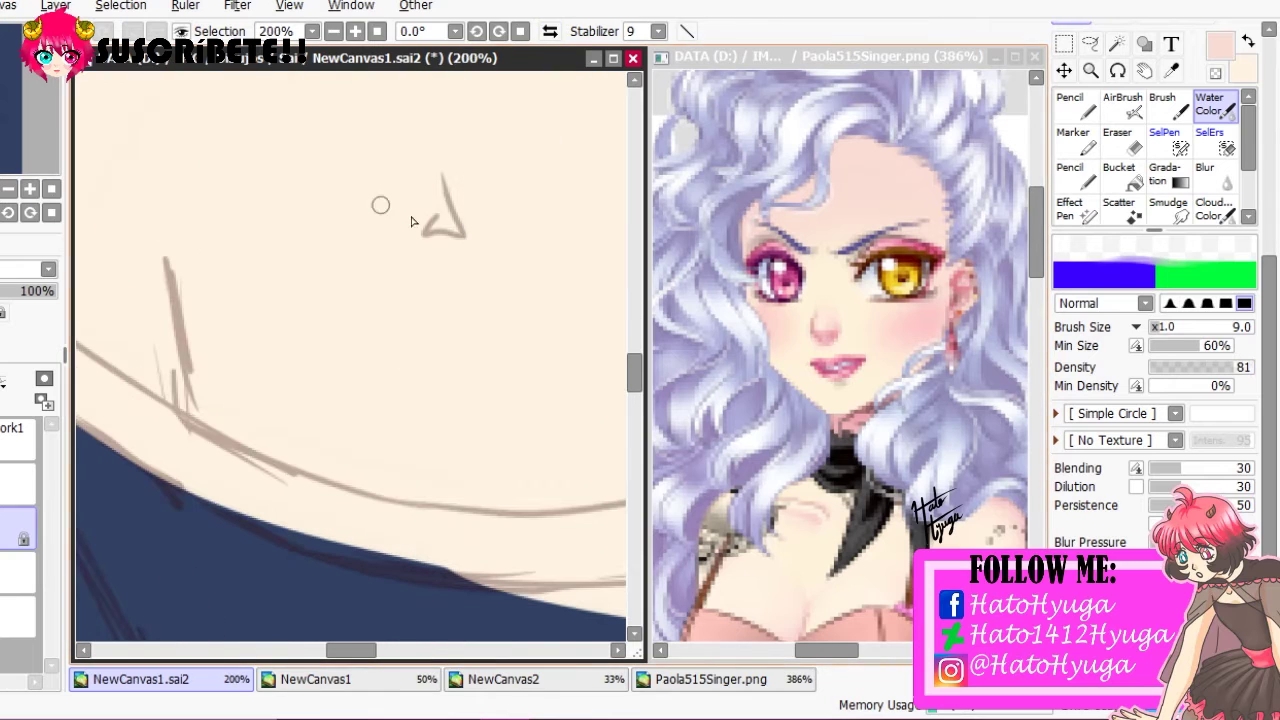
pyautogui.press('n')
pyautogui.press('h')
pyautogui.moveTo(255, 200); pyautogui.dragTo(262, 232)
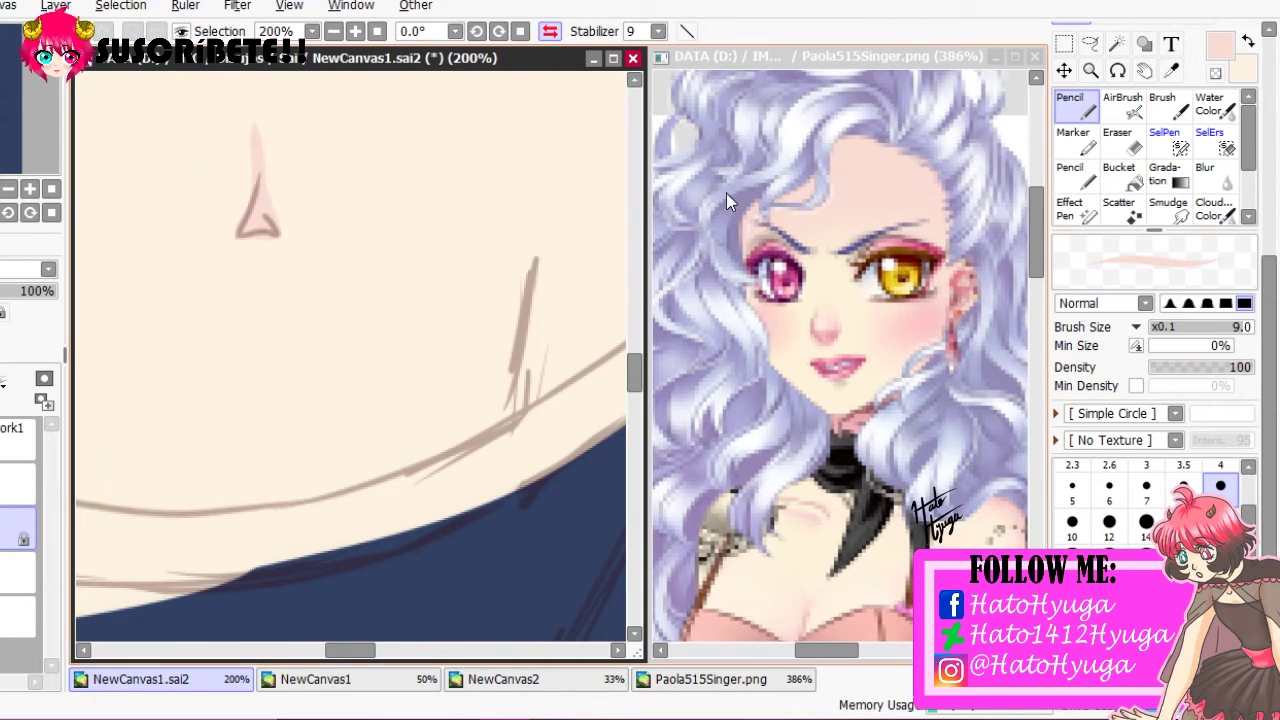
pyautogui.press('c')
# Paint pale pink shadows on both hip creases and the waist below the fist with the Pencil, enlarging it up to 80.0
pyautogui.press('n')
pyautogui.scroll(-4, 157, 206)
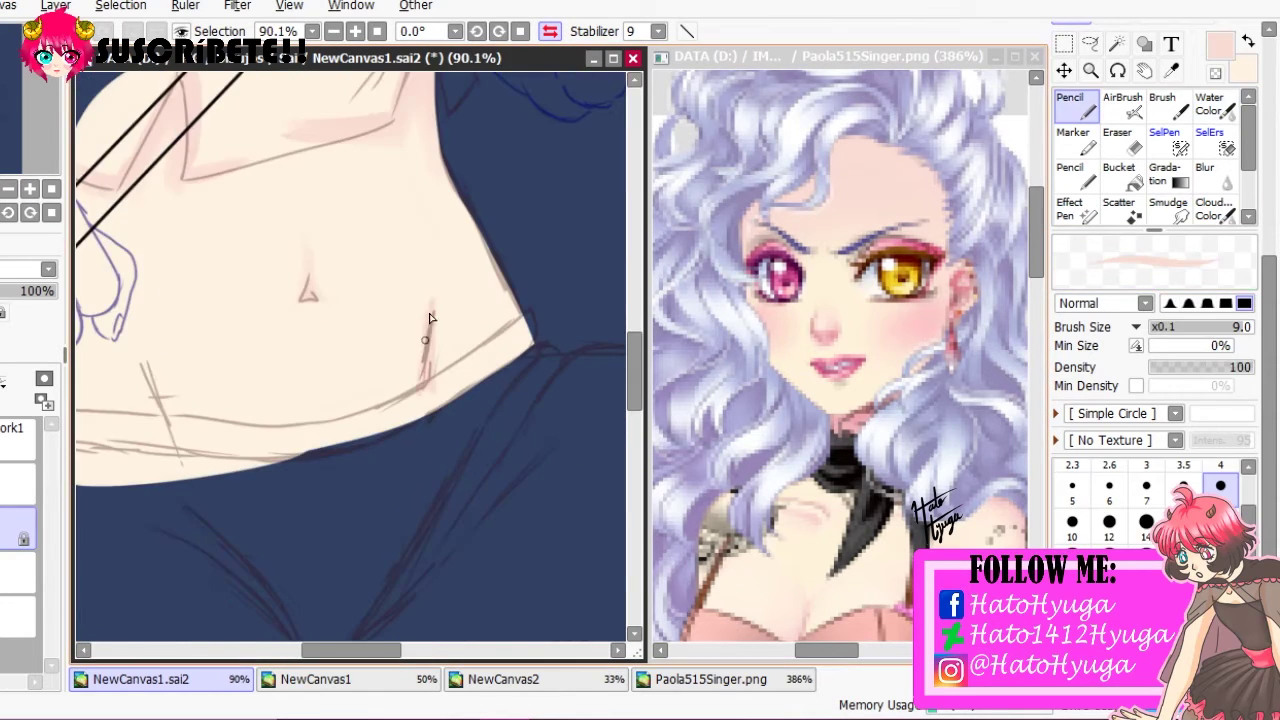
pyautogui.press('h')
pyautogui.moveTo(230, 247); pyautogui.dragTo(257, 366)
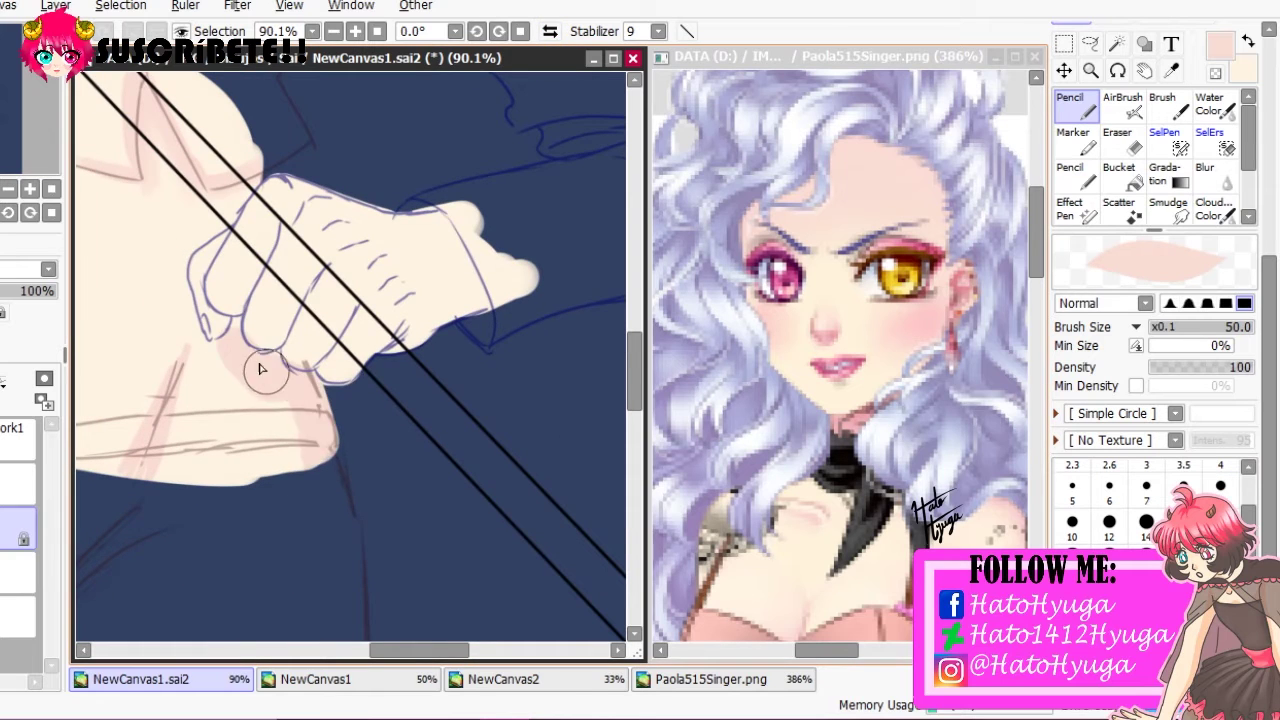
pyautogui.press('h')
pyautogui.moveTo(350, 355); pyautogui.dragTo(572, 265)
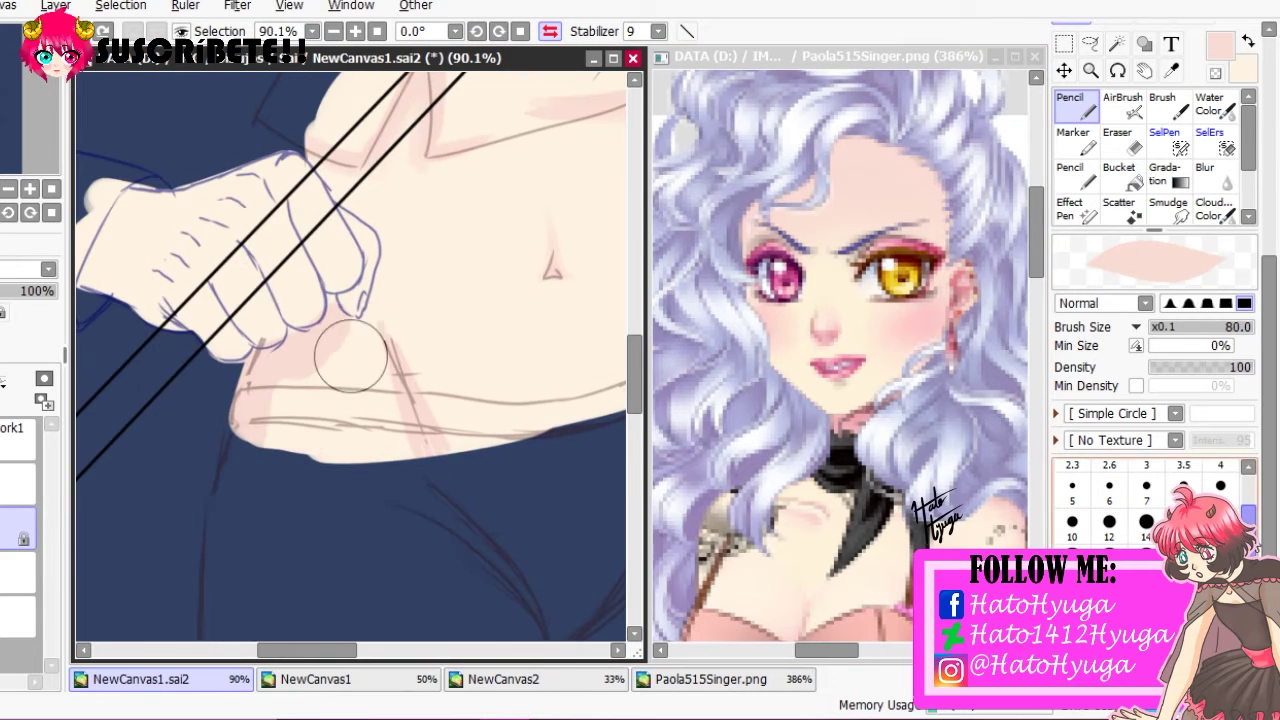
# Blend the waist and hip shadows below the fist with the Water Color brush at size 40.0
pyautogui.press('c')
pyautogui.moveTo(355, 338)
pyautogui.mouseDown()
pyautogui.moveTo(270, 386)
pyautogui.moveTo(224, 364)
pyautogui.moveTo(335, 322)
pyautogui.mouseUp()
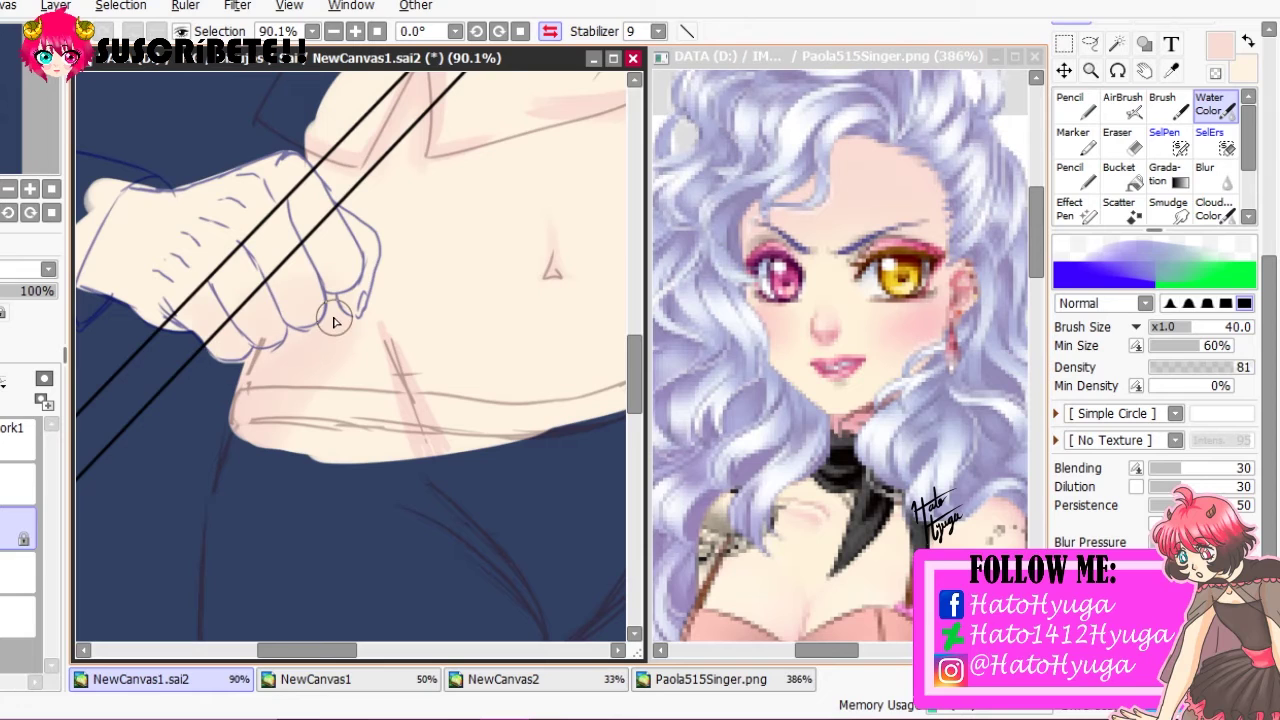
pyautogui.moveTo(417, 343); pyautogui.dragTo(172, 388)
# Paint pale pink shadows on the lower hand's fingers and wrist with the Pencil at 20.0, and blend them and the knuckles with Water Color at 12.0
pyautogui.press('n')
pyautogui.moveTo(556, 293)
pyautogui.mouseDown()
pyautogui.moveTo(420, 337)
pyautogui.moveTo(448, 445)
pyautogui.moveTo(606, 392)
pyautogui.moveTo(530, 407)
pyautogui.mouseUp()
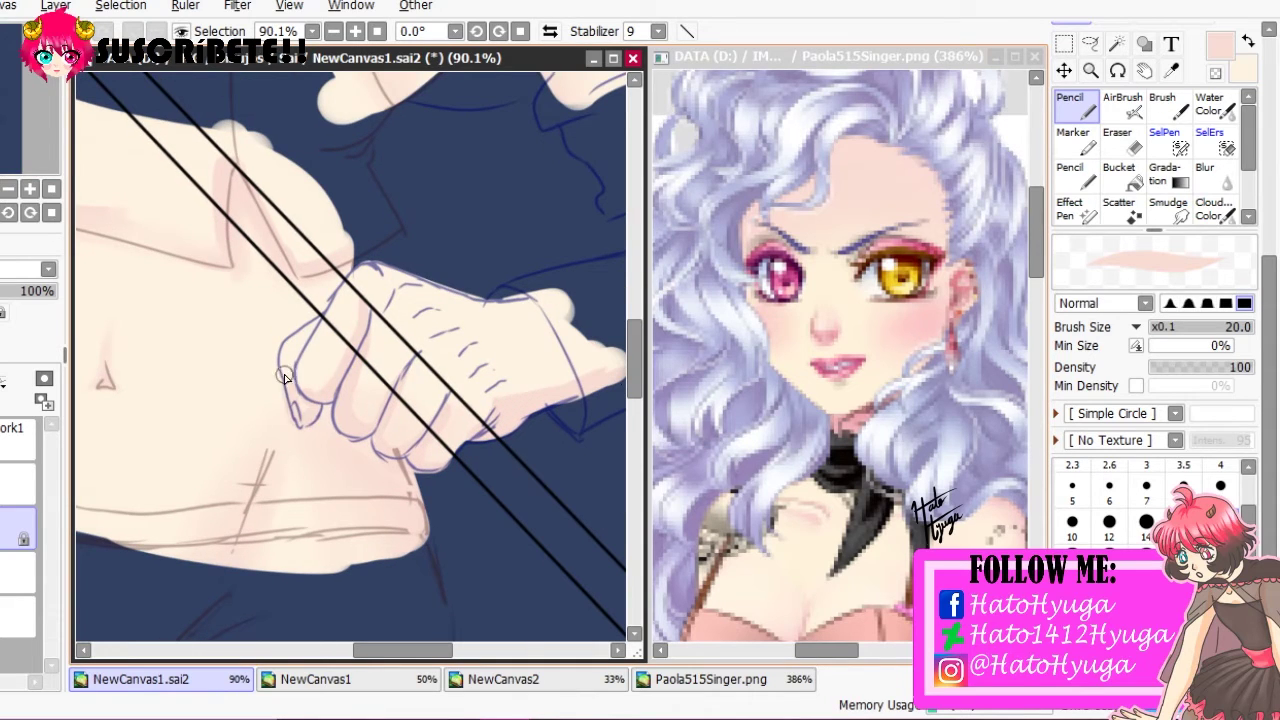
pyautogui.press('c')
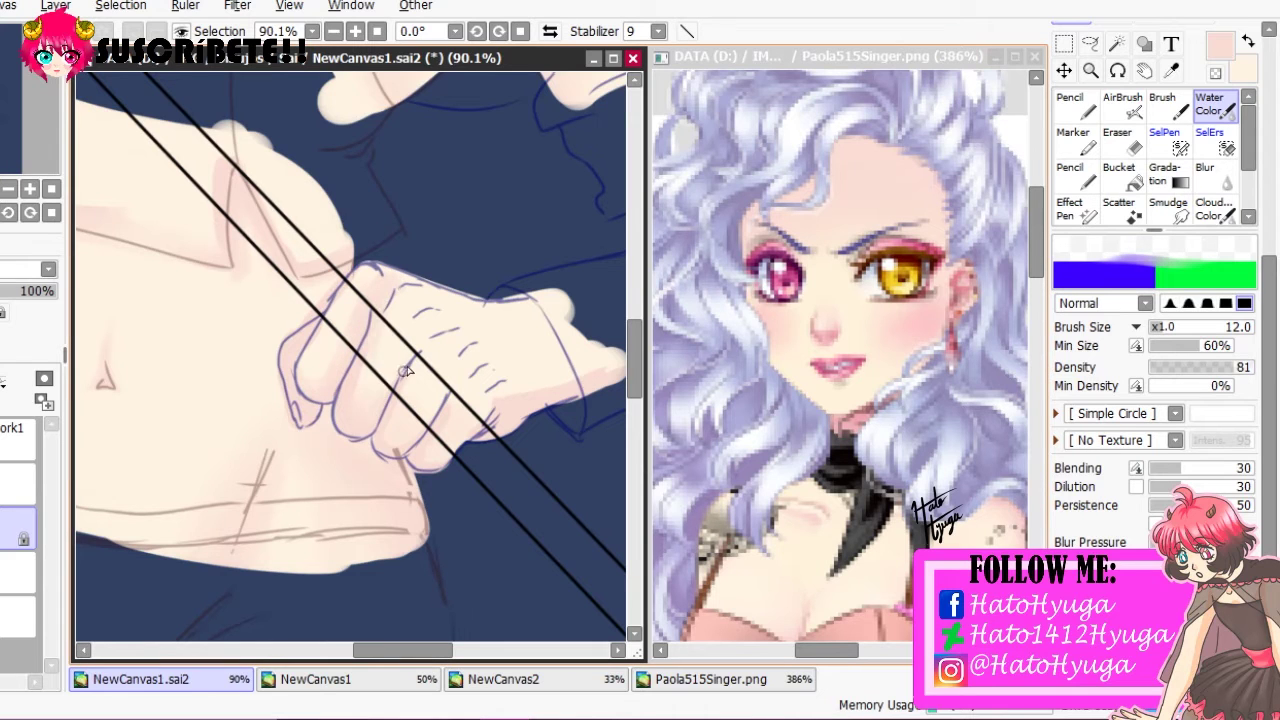
pyautogui.scroll(3, 322, 320)
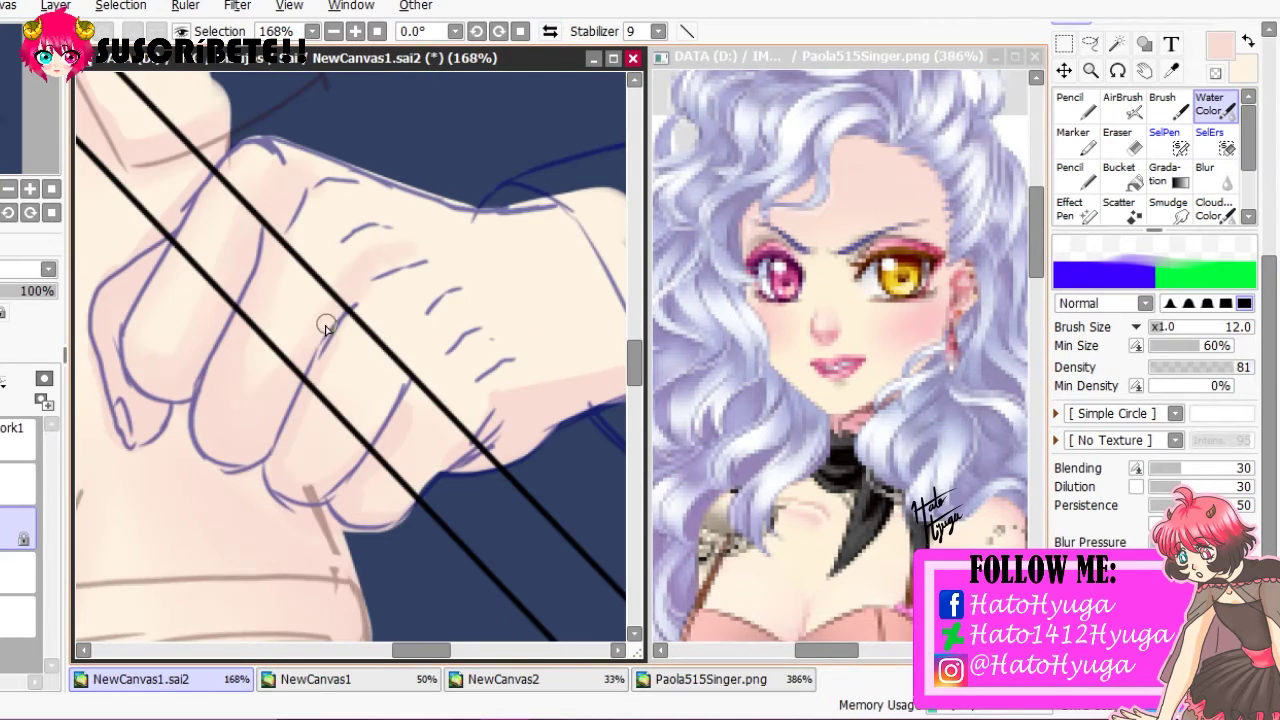
pyautogui.moveTo(383, 235)
pyautogui.mouseDown()
pyautogui.moveTo(400, 370)
pyautogui.moveTo(512, 340)
pyautogui.mouseUp()
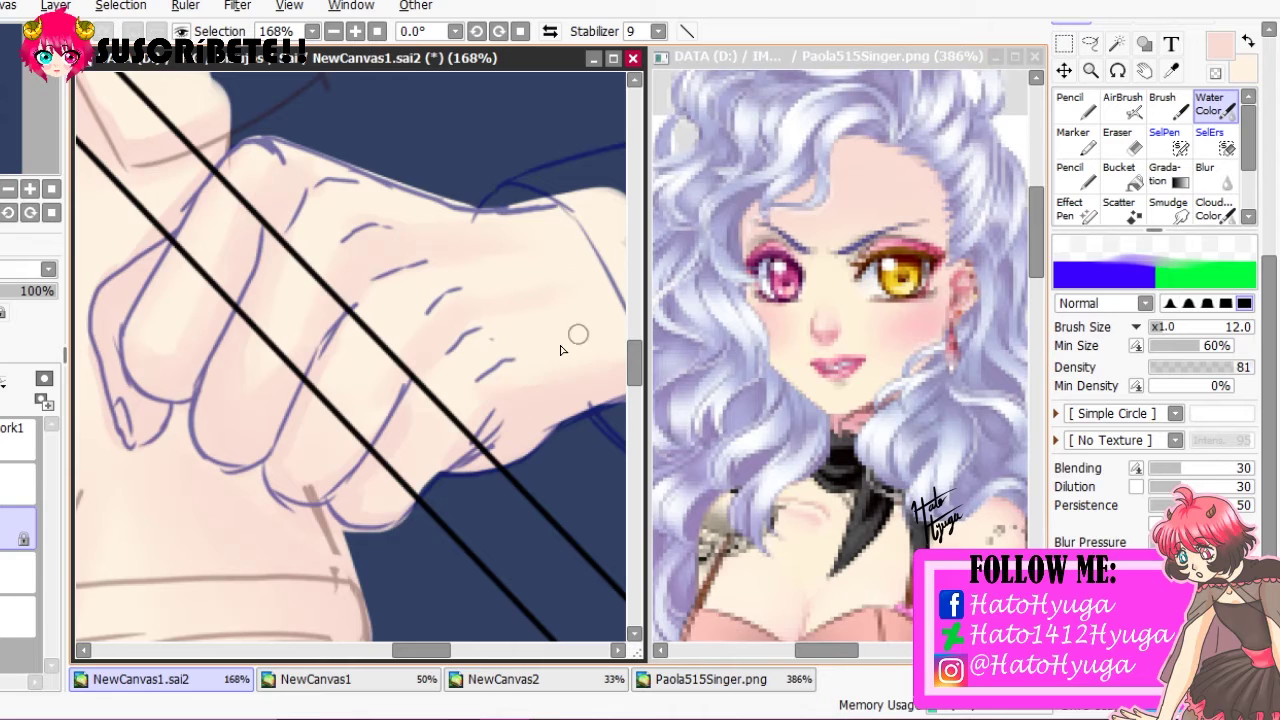
pyautogui.scroll(-4, 561, 349)
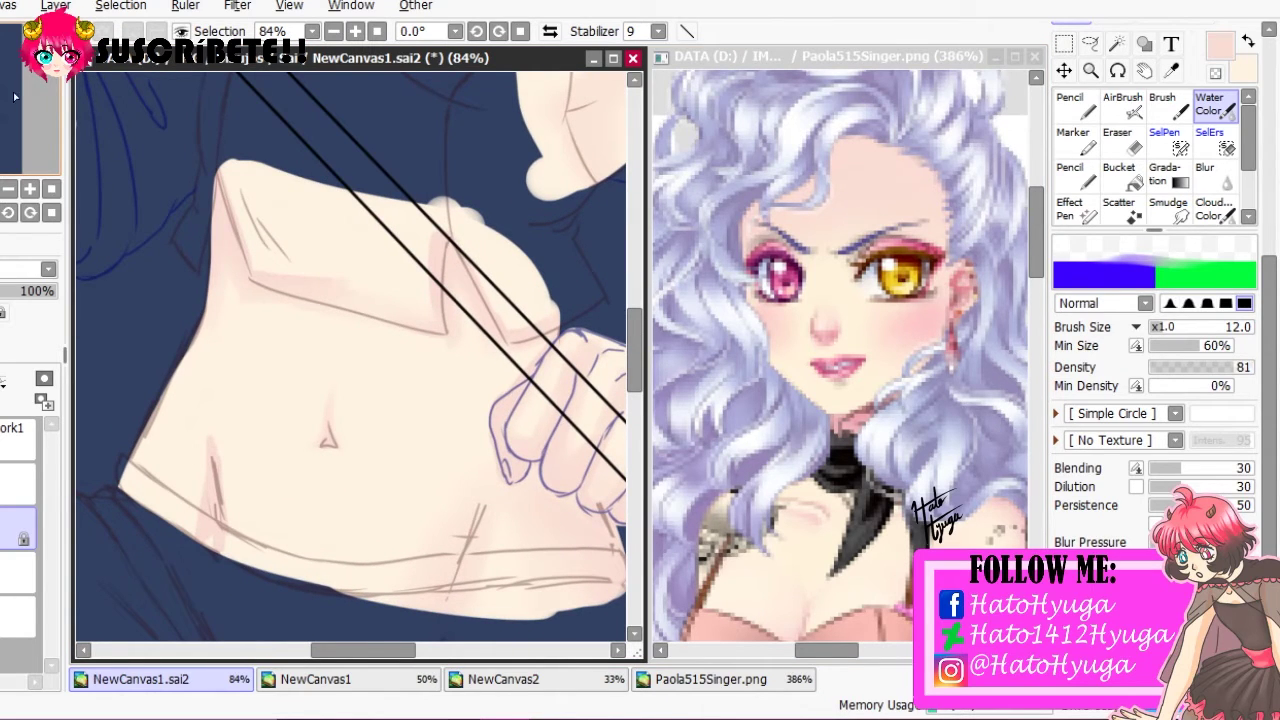
# Brush soft pale pink shading around the nose and across the cheek with the Water Color brush at sizes 9.0 and 16.0
pyautogui.press('h')
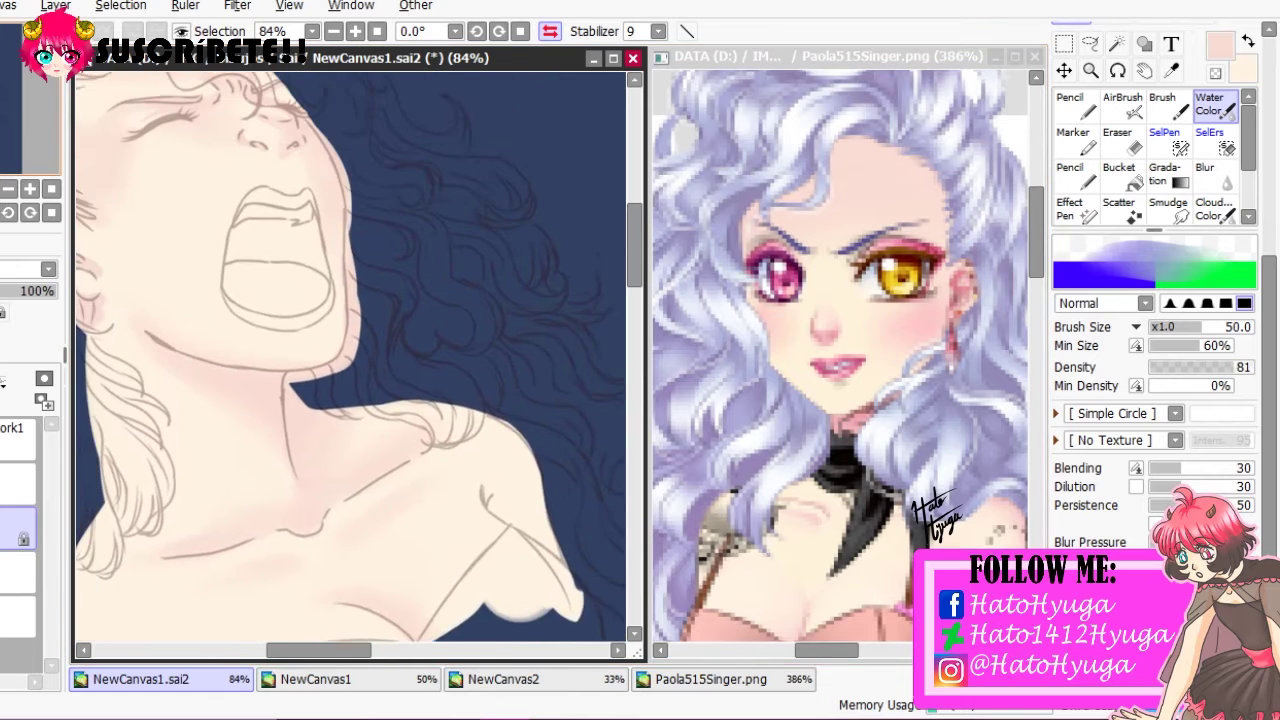
pyautogui.scroll(3, 330, 126)
pyautogui.press('h')
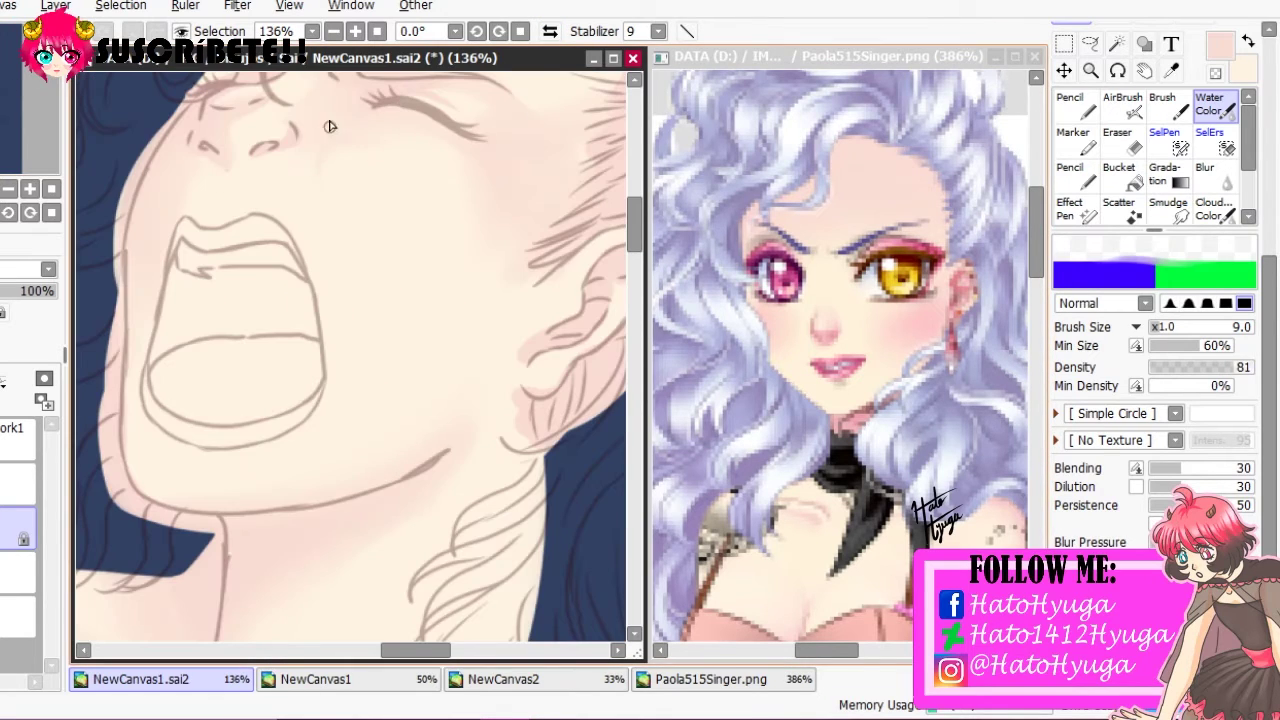
pyautogui.press(']')
pyautogui.press(']')
pyautogui.press(']')
pyautogui.press(']')
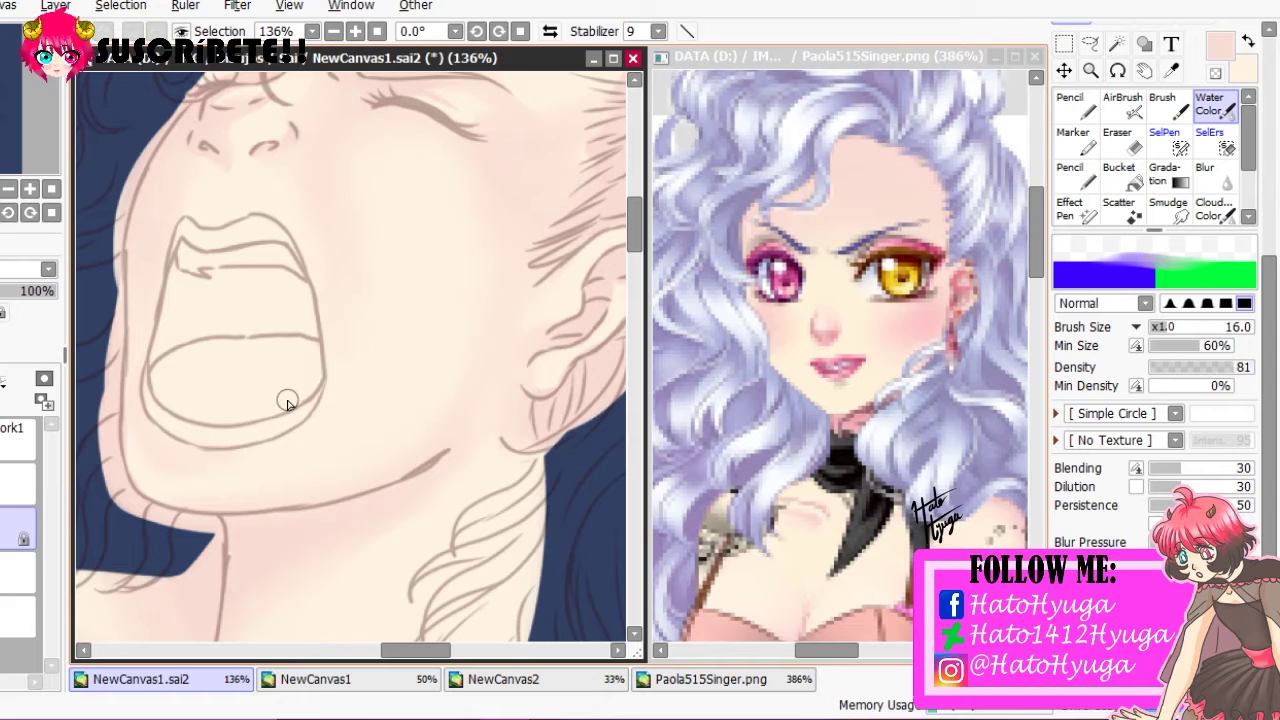
# Soften the pink shading beside the nose and around the forehead and temple with the Water Color brush at size 16.0
pyautogui.scroll(-3, 190, 234)
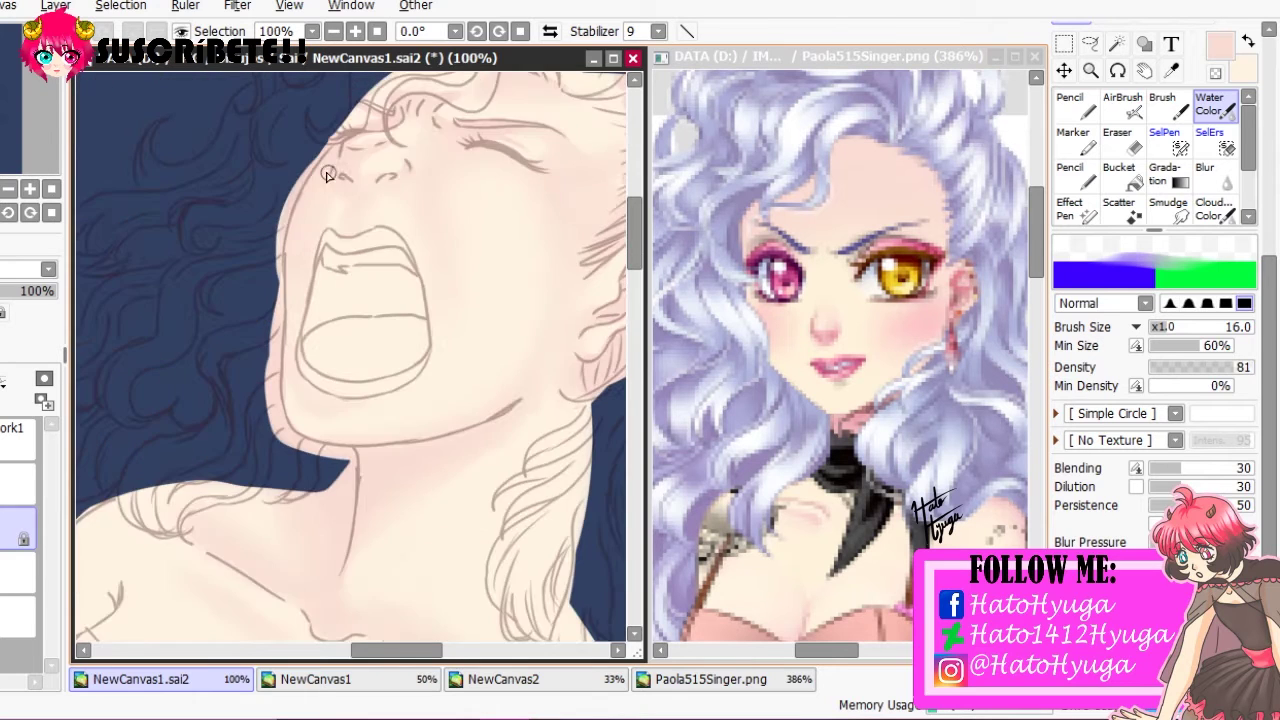
pyautogui.moveTo(329, 171)
pyautogui.mouseDown()
pyautogui.moveTo(329, 60)
pyautogui.moveTo(329, 200)
pyautogui.mouseUp()
pyautogui.scroll(4, 410, 210)
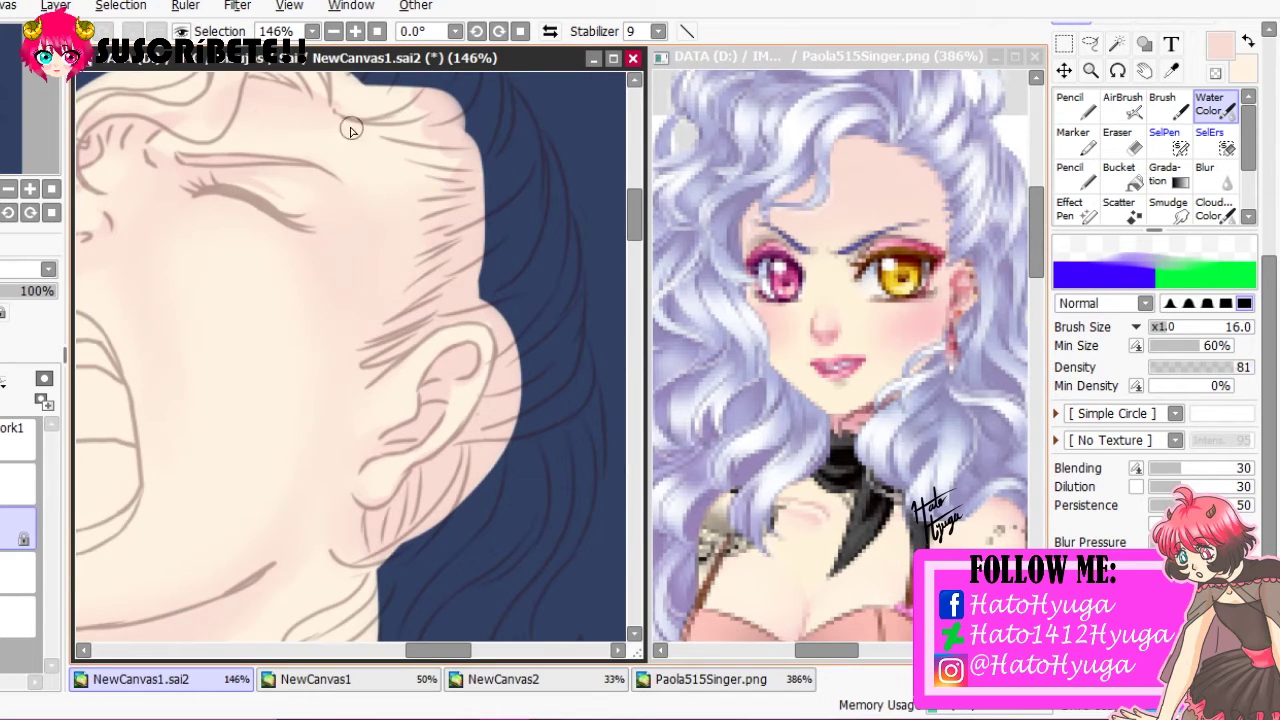
pyautogui.scroll(-4, 196, 90)
# Paint a pale pink shadow along the inner side of the raised arm up to the wrist with the Pencil at size 20.0
pyautogui.scroll(3, 350, 300)
pyautogui.press('h')
pyautogui.press('n')
pyautogui.scroll(1, 500, 274)
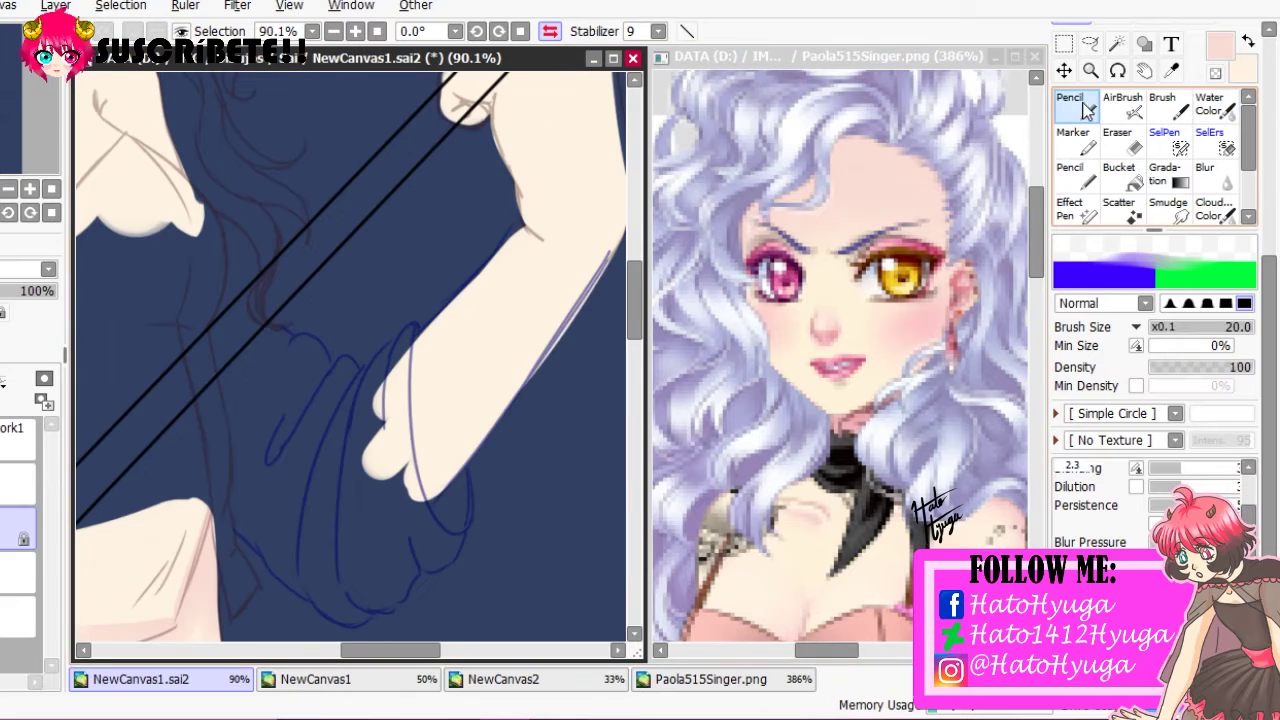
pyautogui.moveTo(400, 470); pyautogui.dragTo(480, 305)
pyautogui.moveTo(487, 90); pyautogui.dragTo(537, 180)
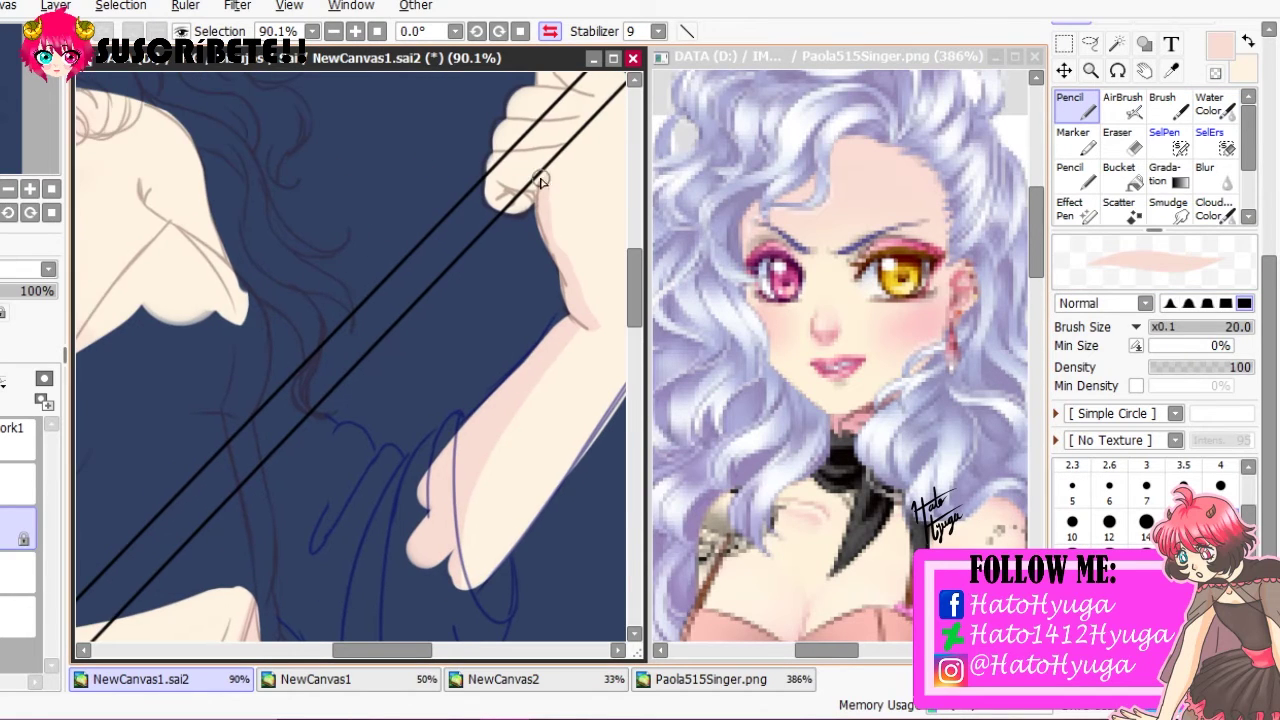
# Paint pale pink shadows between the fingers of the raised fist with the Pencil at size 20.0
pyautogui.press('h')
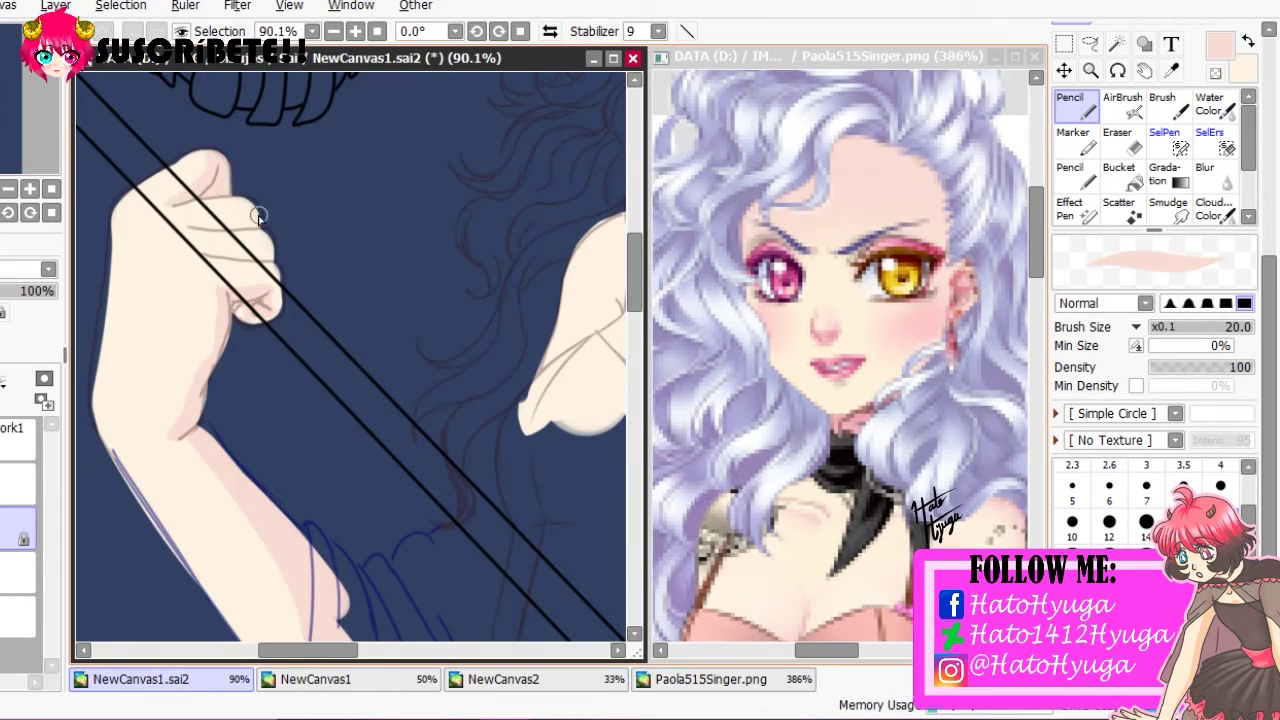
pyautogui.press('h')
pyautogui.press('h')
pyautogui.press('h')
pyautogui.press('h')
pyautogui.press('h')
# Blend the raised fist, wrist and forearm shadows with the Water Color brush at size 16.0
pyautogui.press('c')
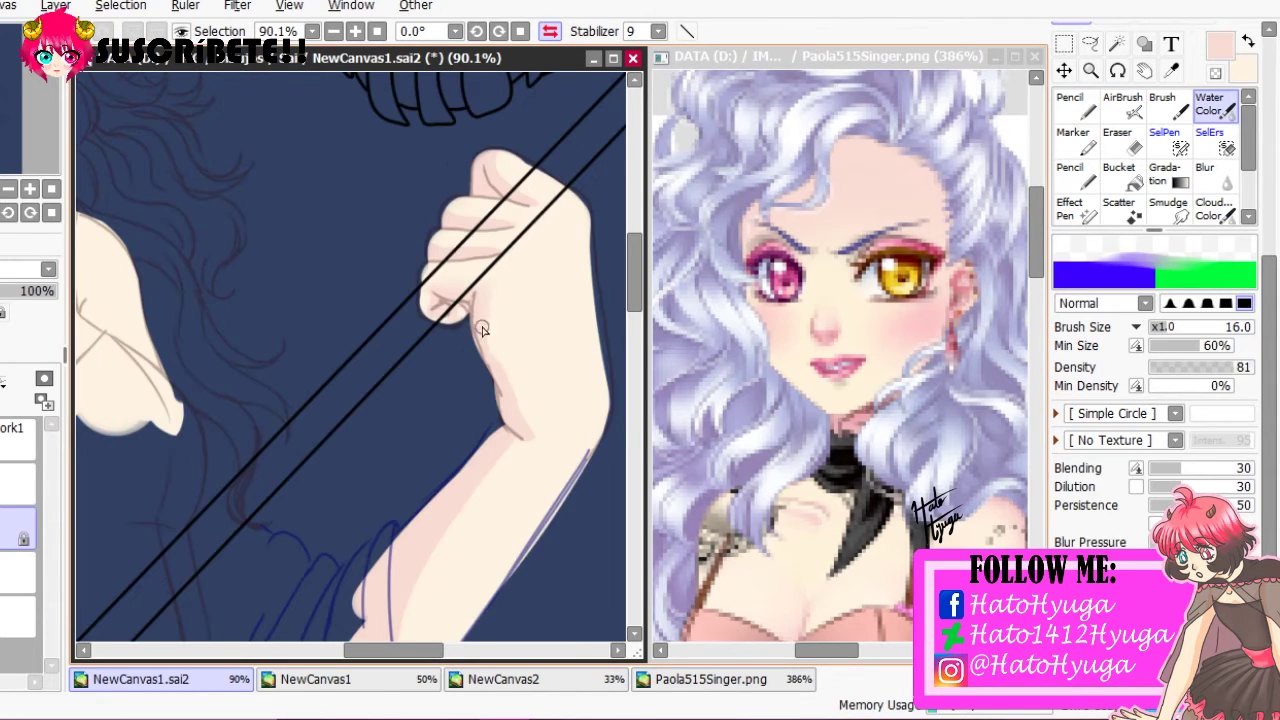
pyautogui.press('h')
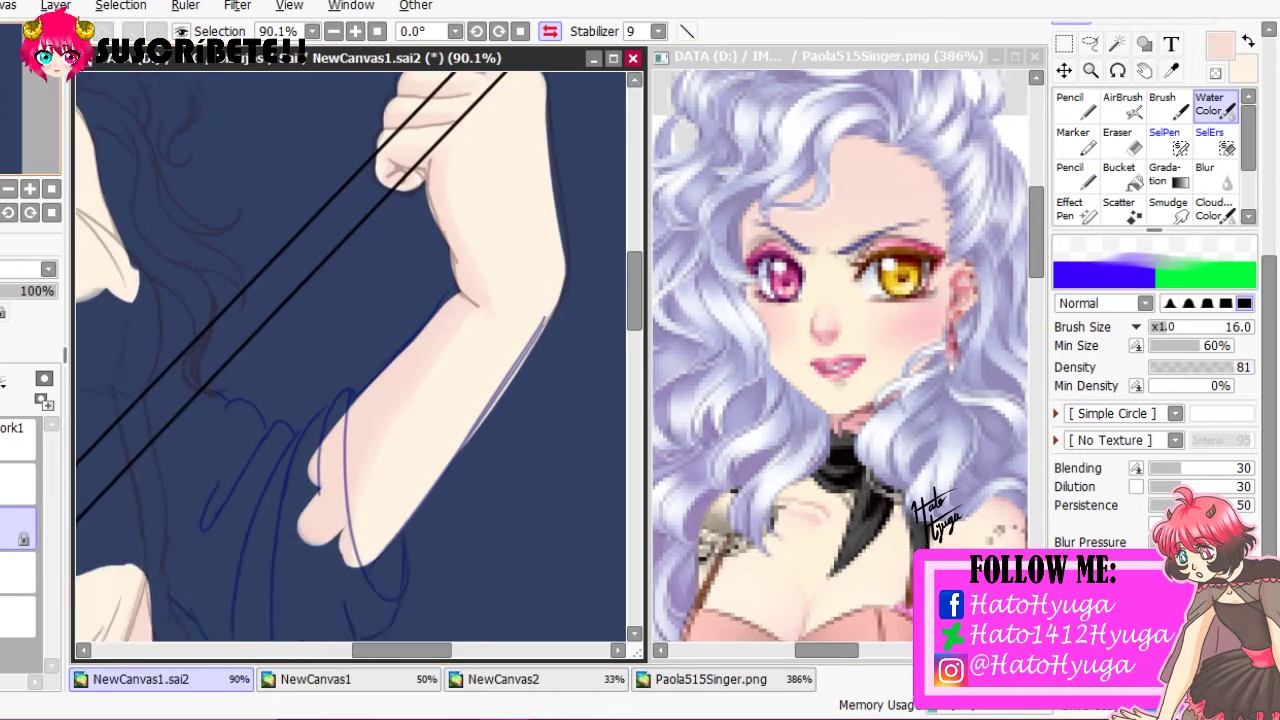
pyautogui.scroll(2, 512, 193)
# Draw curved pale pink knuckle shadows on the back of the raised fist with the Pencil at size 9.0
pyautogui.press('n')
pyautogui.scroll(4, 400, 300)
pyautogui.press('[')
pyautogui.press('[')
pyautogui.press('[')
pyautogui.press('[')
pyautogui.press('[')
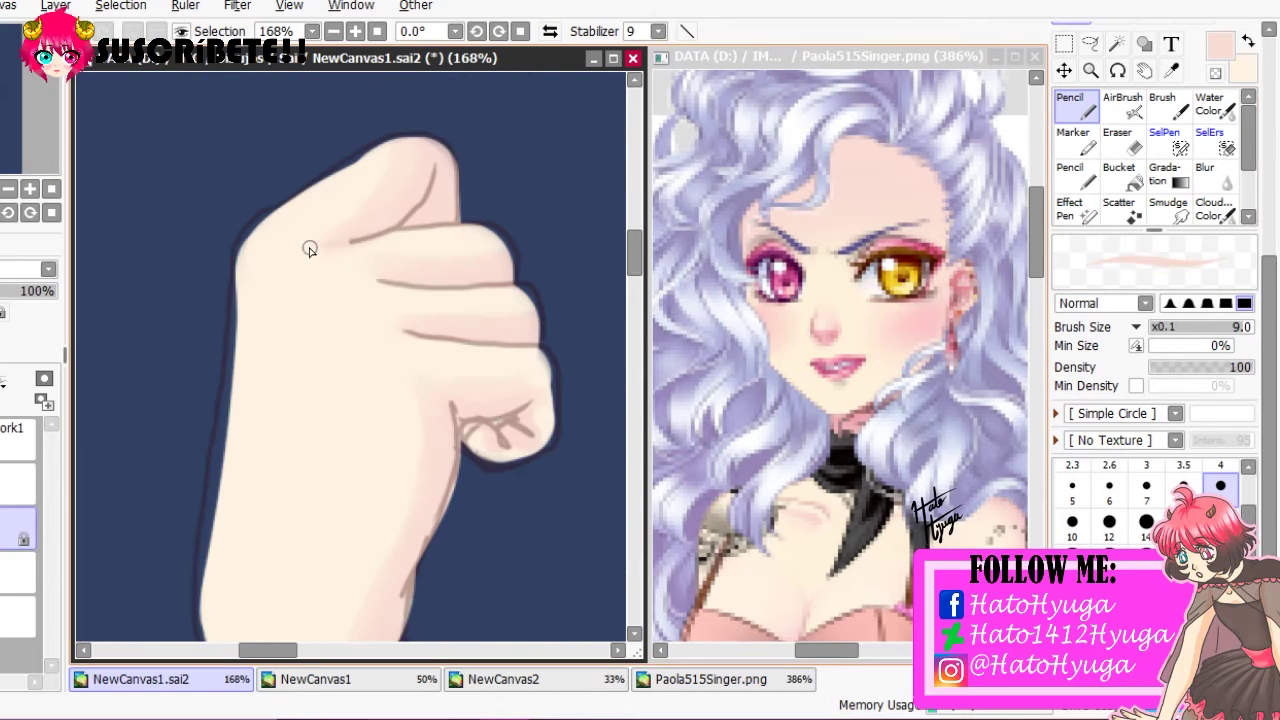
pyautogui.moveTo(305, 248); pyautogui.dragTo(288, 312)
pyautogui.moveTo(360, 277)
pyautogui.mouseDown()
pyautogui.moveTo(318, 322)
pyautogui.moveTo(342, 362)
pyautogui.mouseUp()
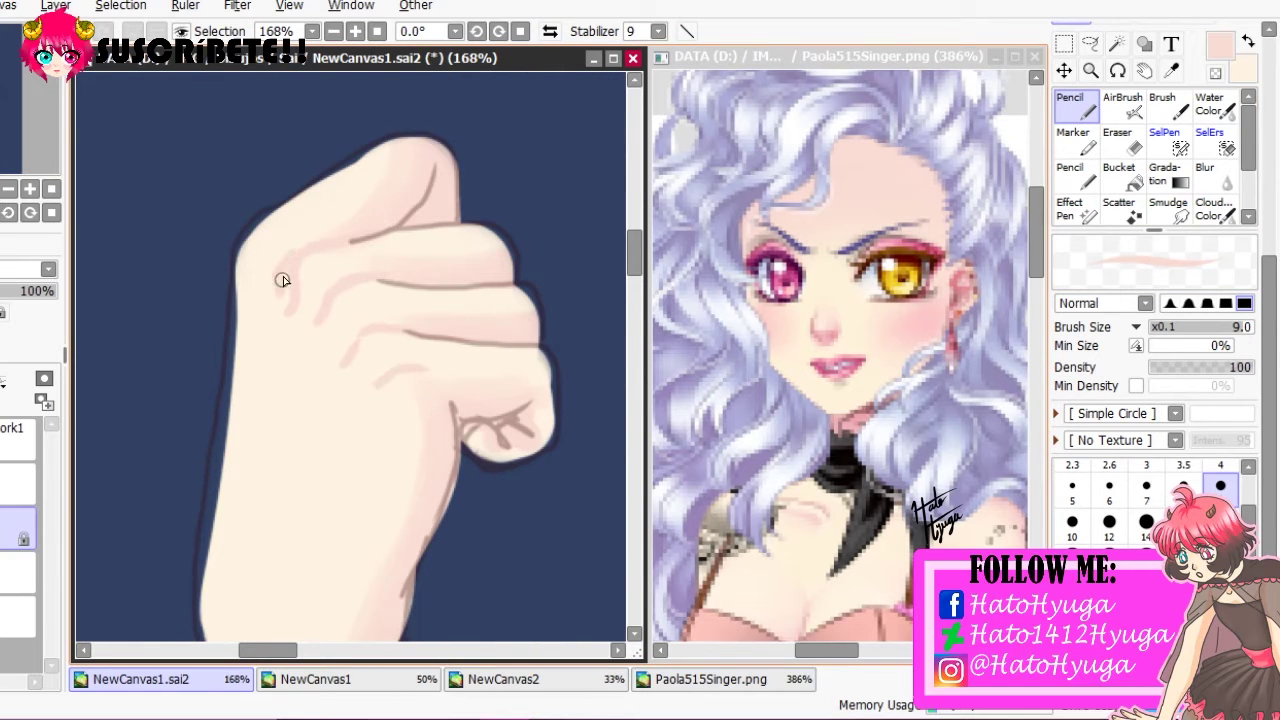
# Blend the knuckle shadows down the back of the raised hand with the Water Color brush at size 9.0
pyautogui.press('c')
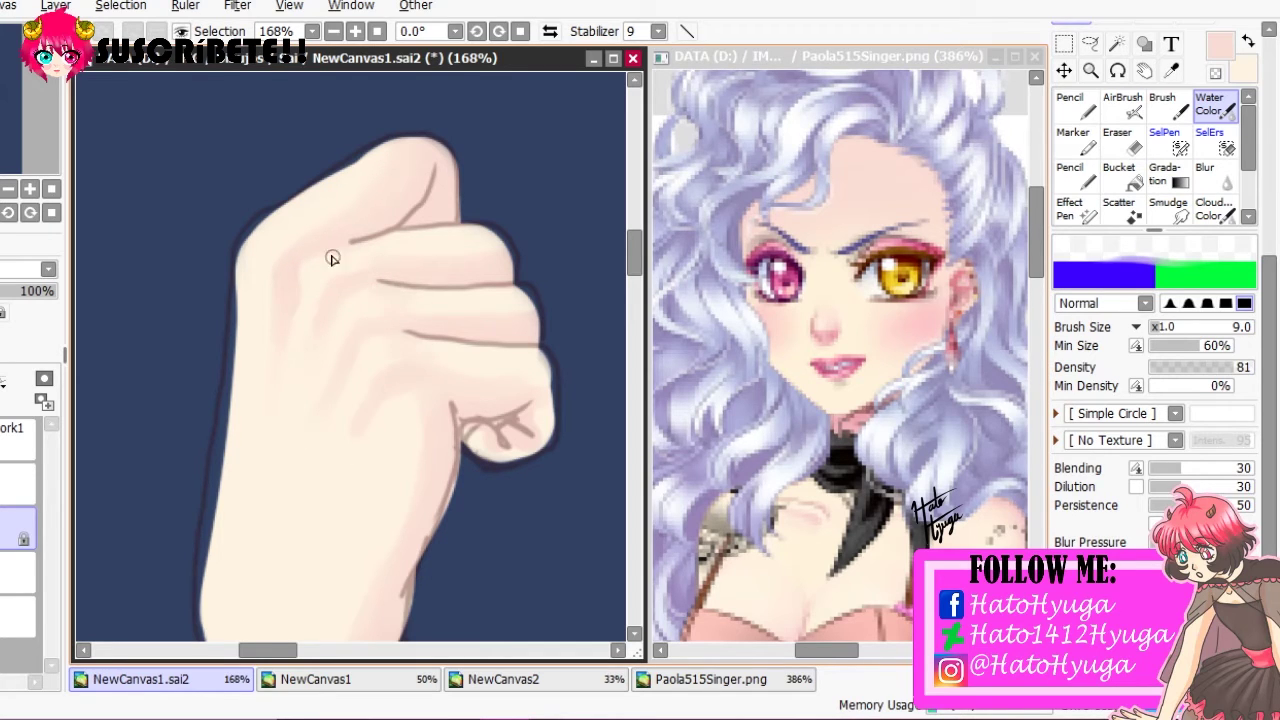
pyautogui.scroll(-3, 365, 176)
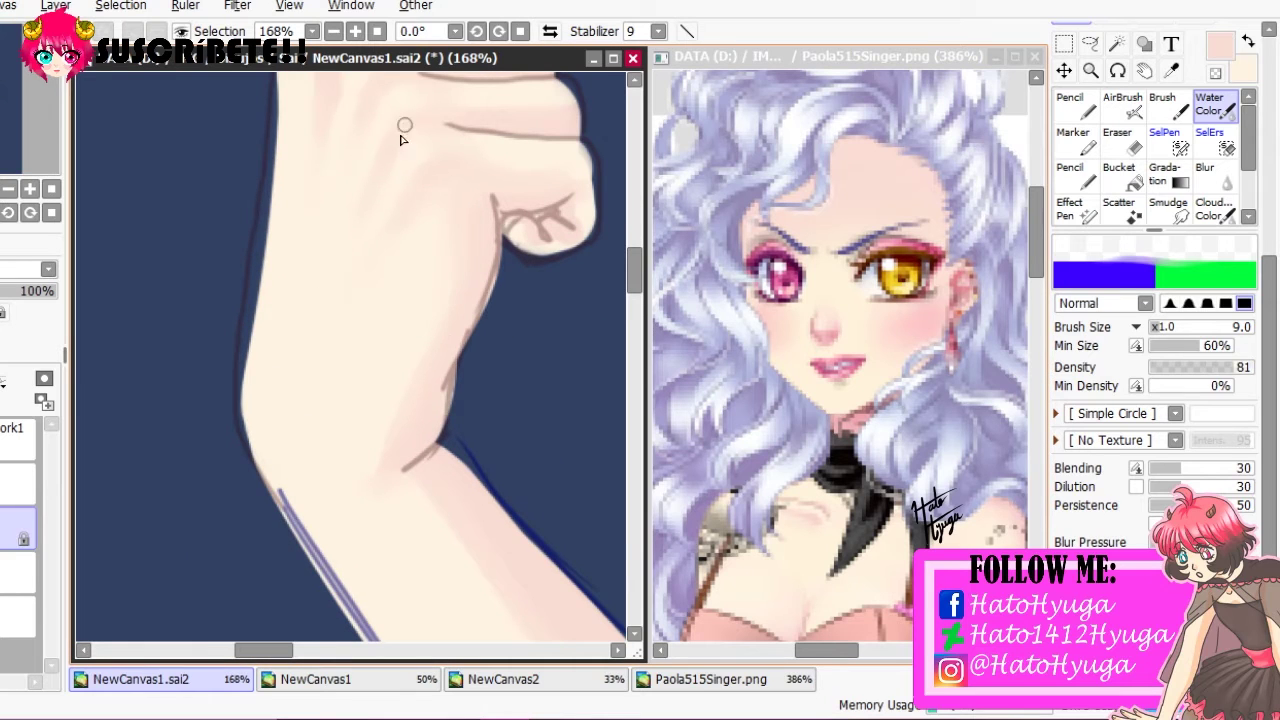
pyautogui.scroll(-3, 306, 149)
pyautogui.scroll(2, 236, 366)
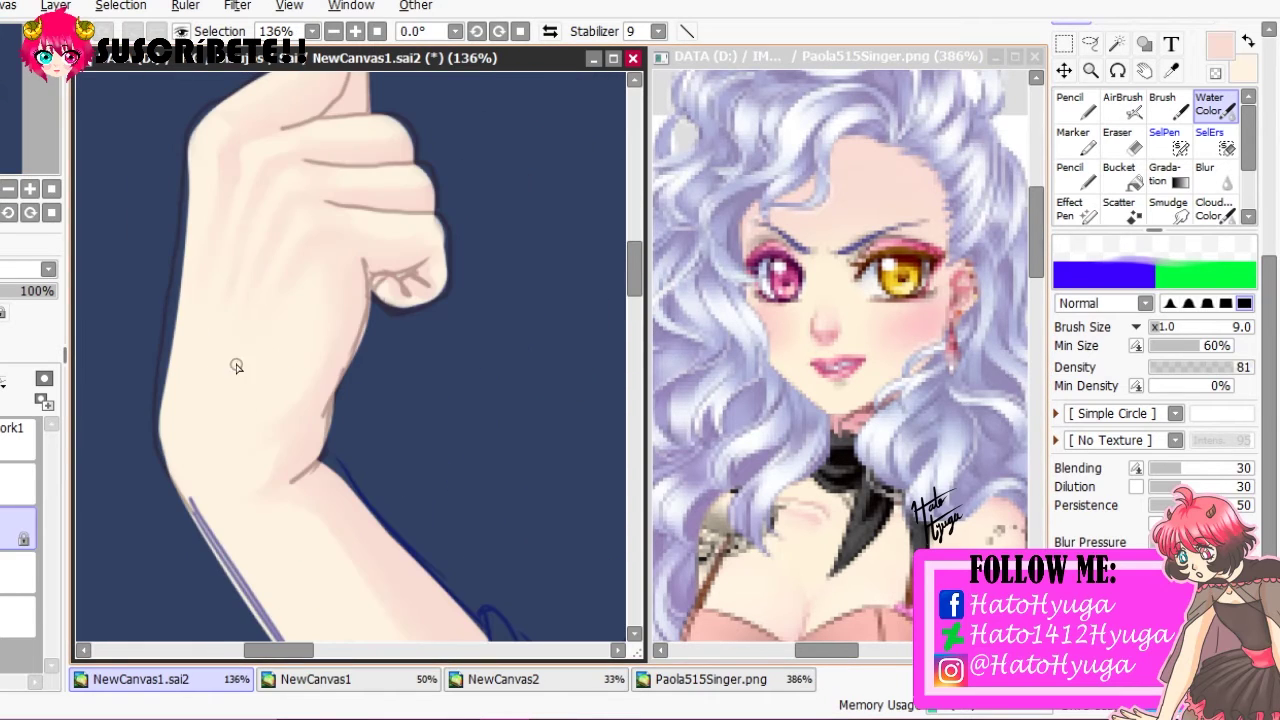
# Extend and soften the pale pink shading across the center of the chest with the Water Color brush at size 16.0
pyautogui.hscroll(5, 232, 357)
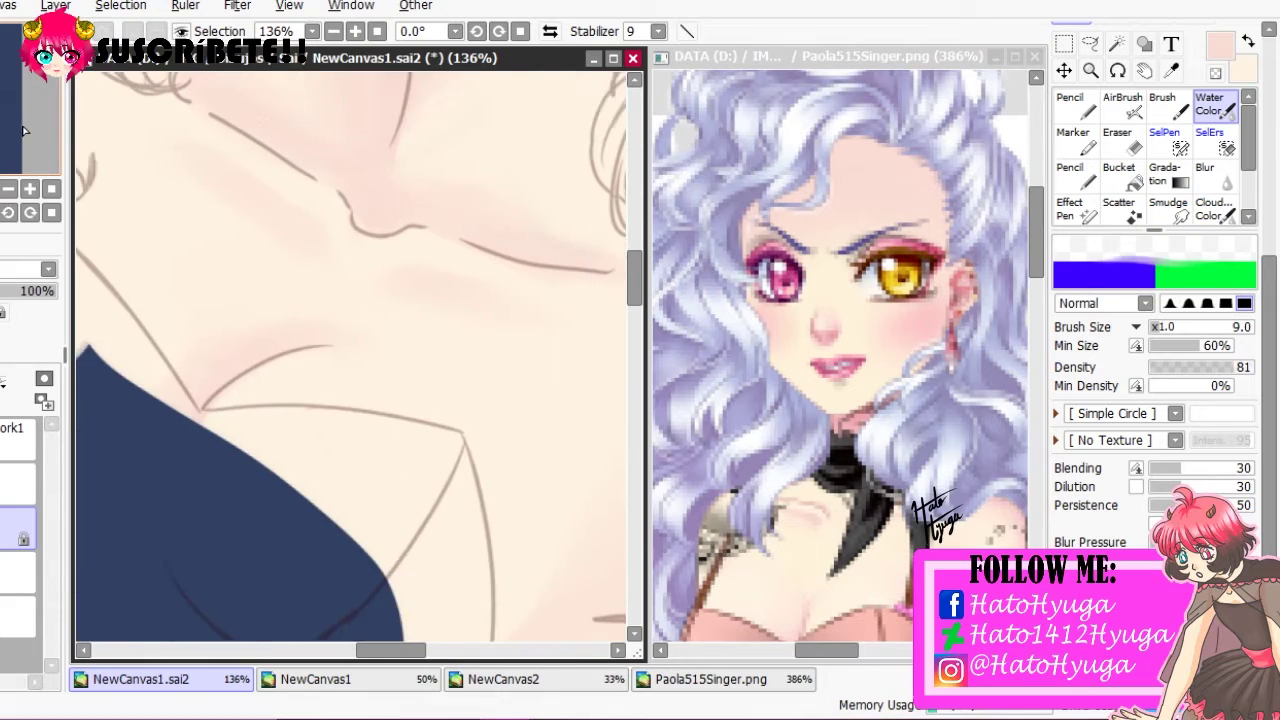
pyautogui.press(']')
pyautogui.press(']')
pyautogui.press(']')
pyautogui.press(']')
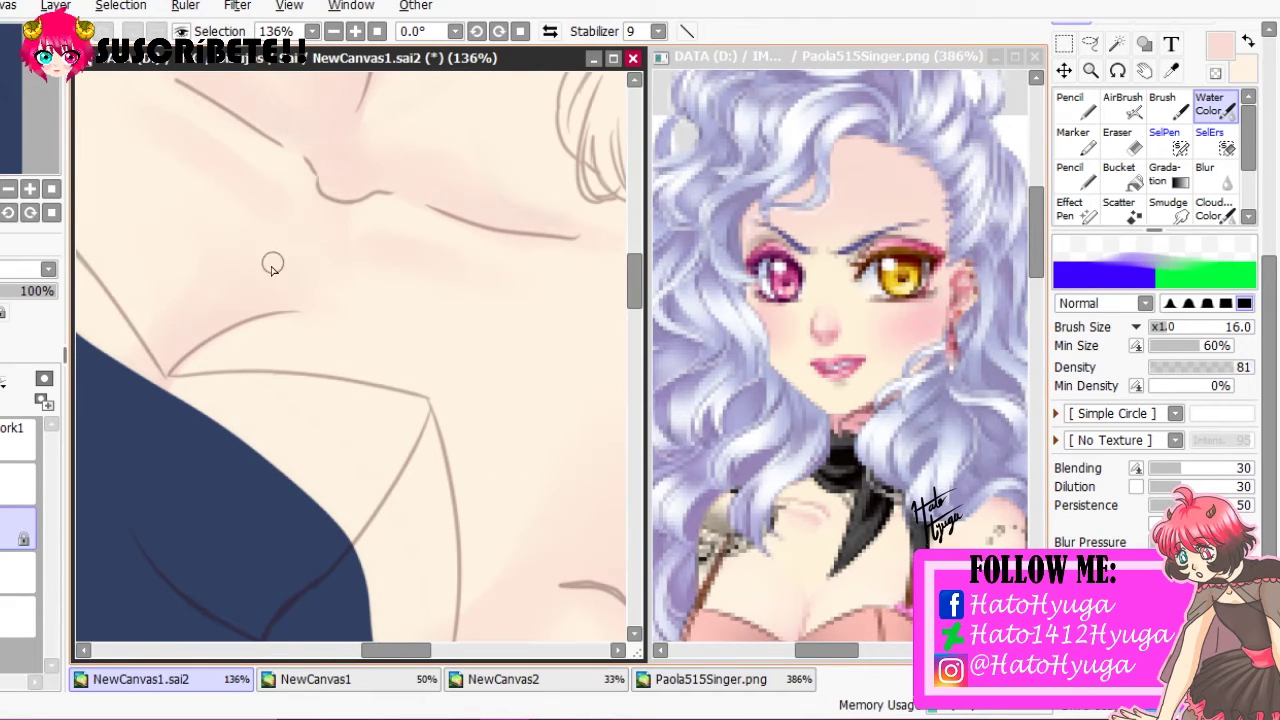
pyautogui.scroll(-1, 445, 280)
pyautogui.scroll(-3, 520, 250)
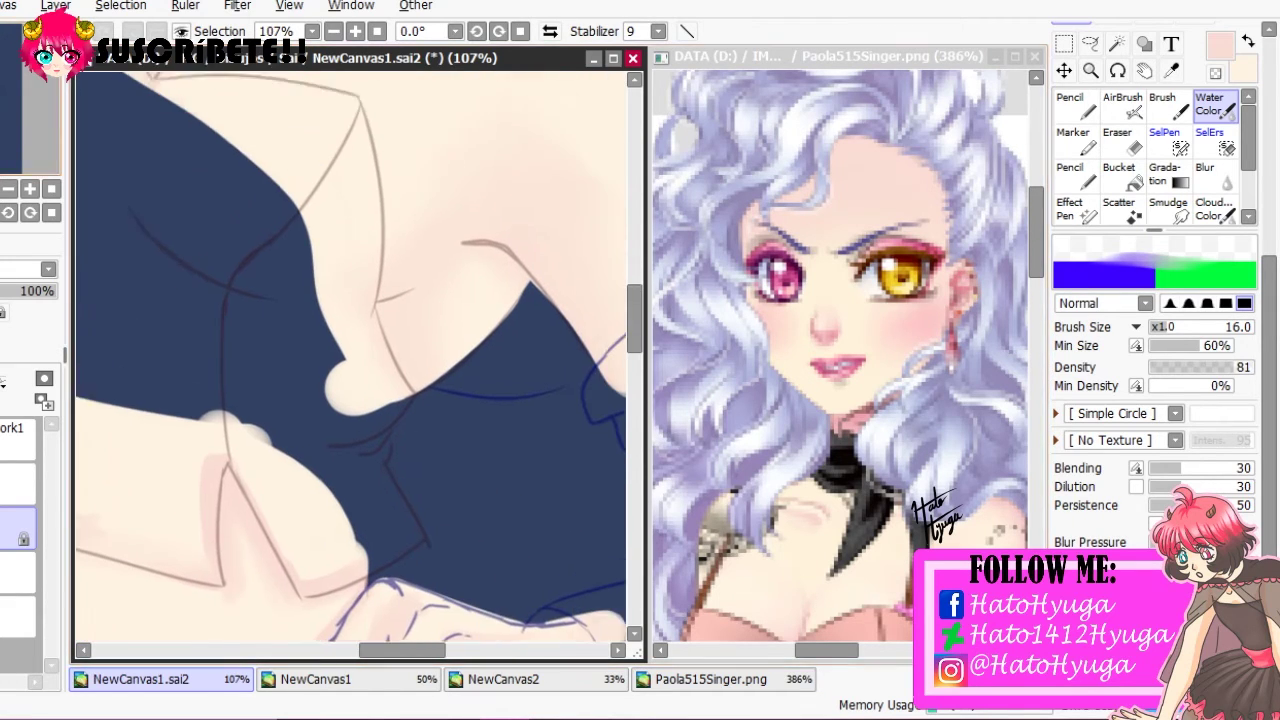
# Brush soft pale pink shading onto the shoulder and upper arm beside the armpit with the Water Color brush at size 16.0
pyautogui.scroll(-4, 488, 272)
pyautogui.scroll(5, 155, 300)
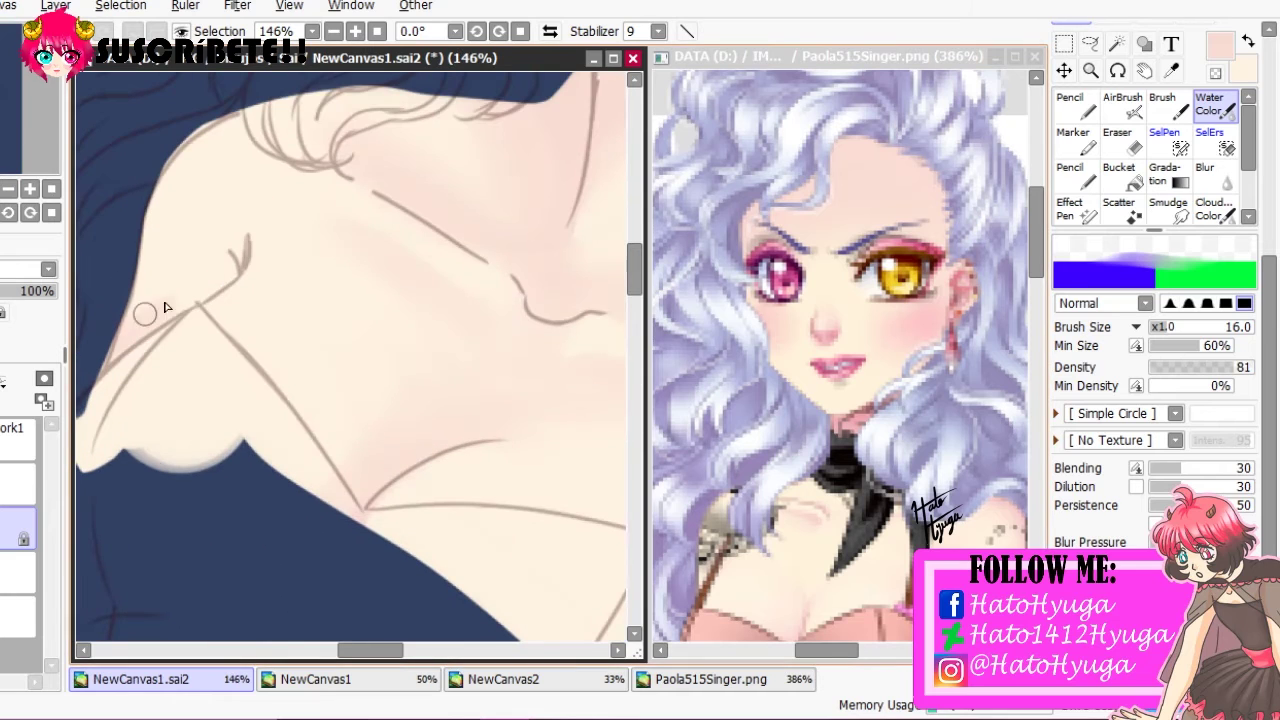
pyautogui.scroll(-1, 196, 156)
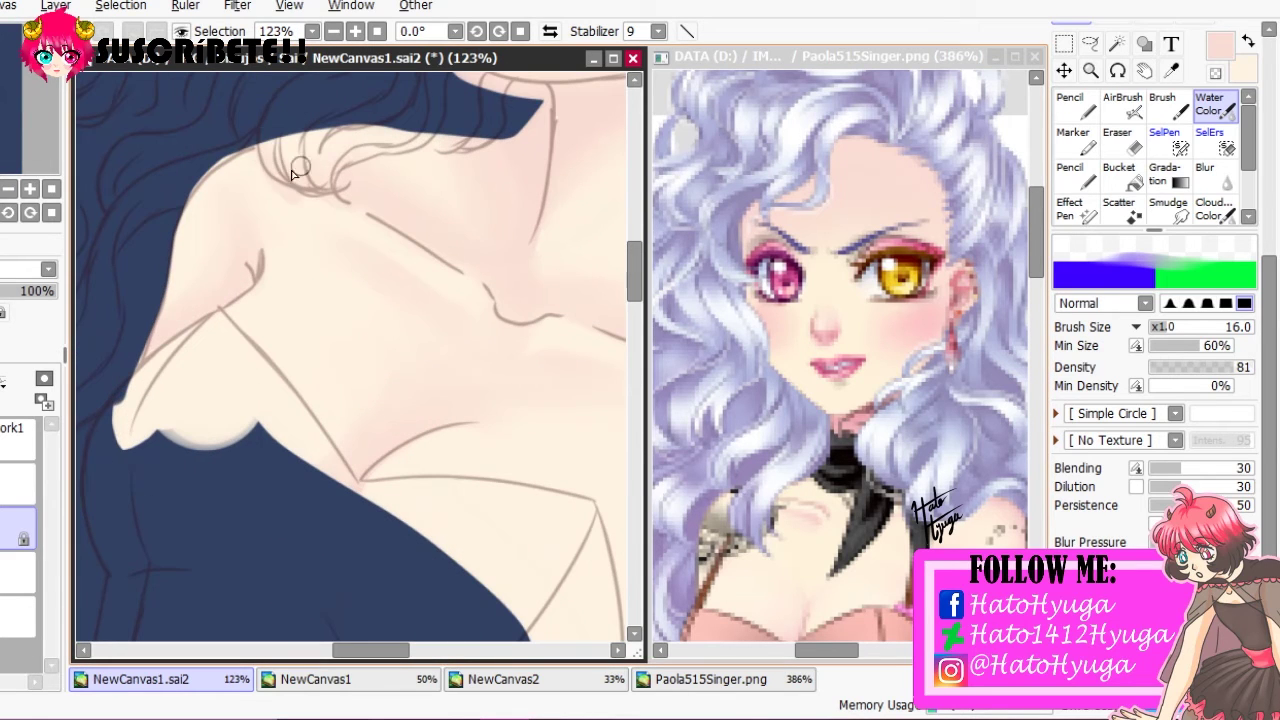
# Soften the pale pink shading over the face and jaw with the Water Color brush, enlarging it to size 20.0
pyautogui.scroll(-2, 290, 168)
pyautogui.scroll(3, 168, 215)
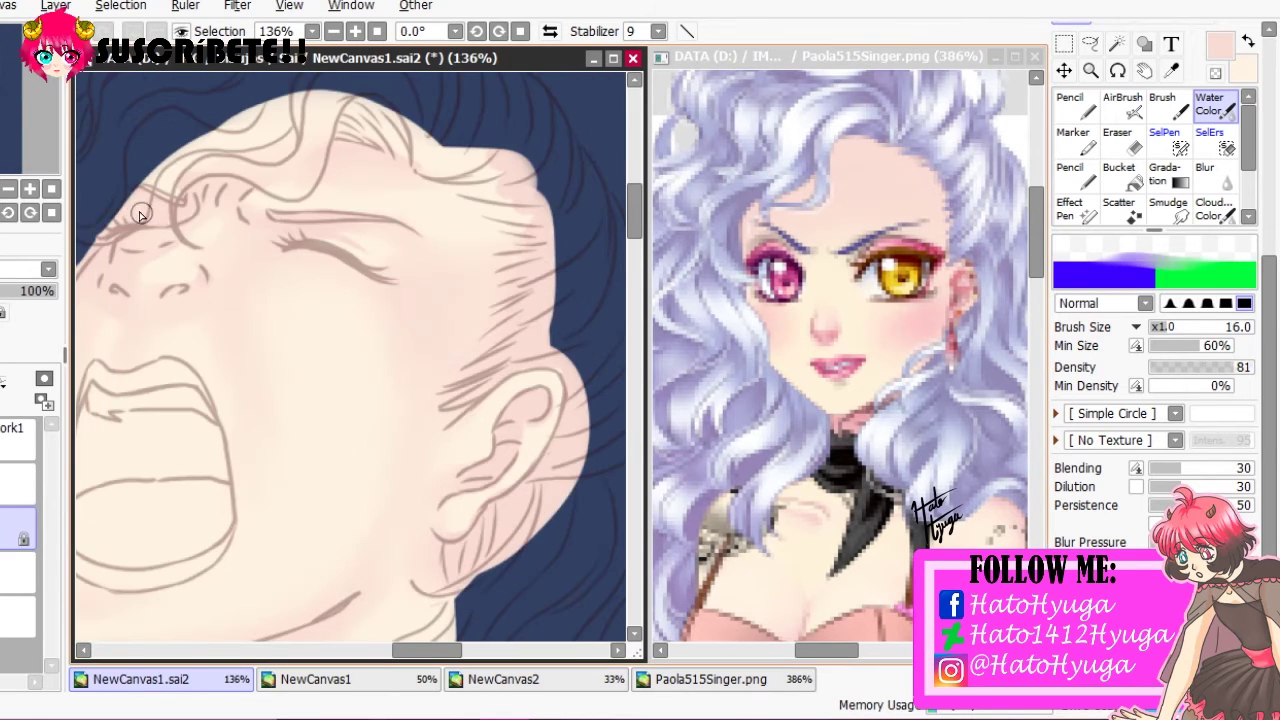
pyautogui.scroll(-4, 140, 214)
pyautogui.scroll(1, 420, 262)
pyautogui.press(']')
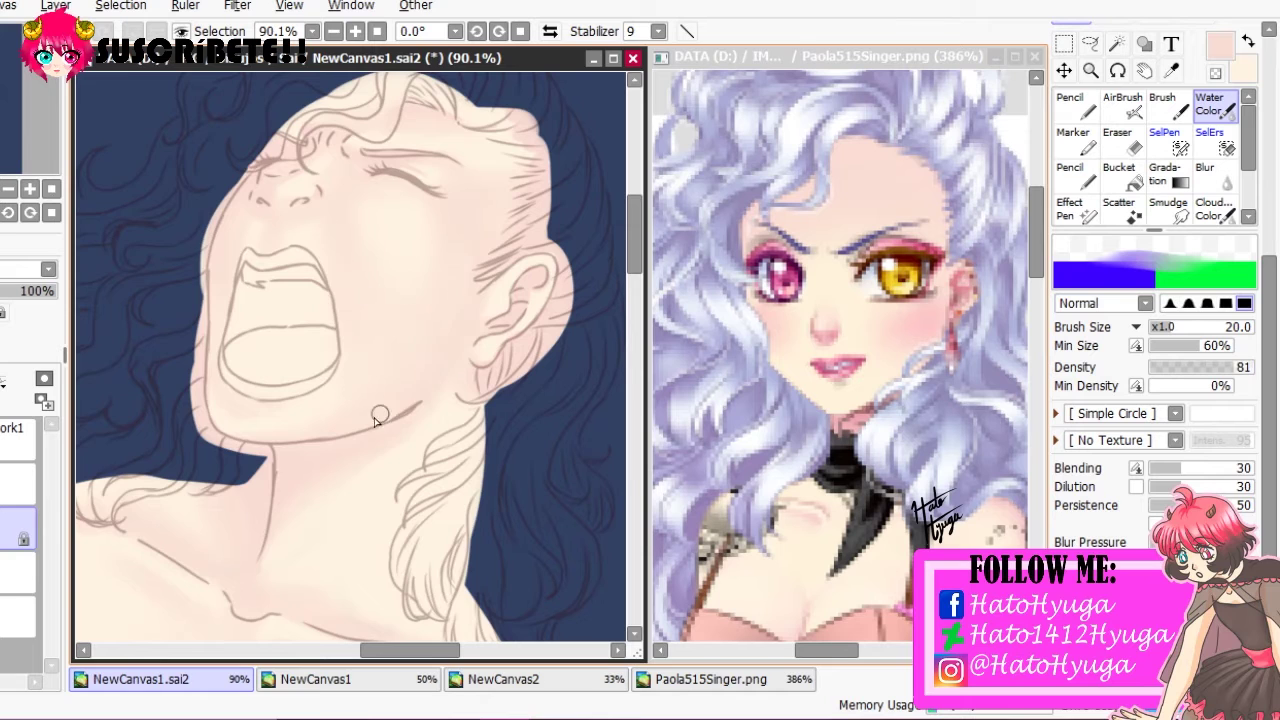
# Brush pale pink shading over the hair locks beside the neck and onto the shoulder with the Water Color brush at size 20.0
pyautogui.press('h')
pyautogui.scroll(-1, 165, 185)
pyautogui.scroll(-3, 333, 214)
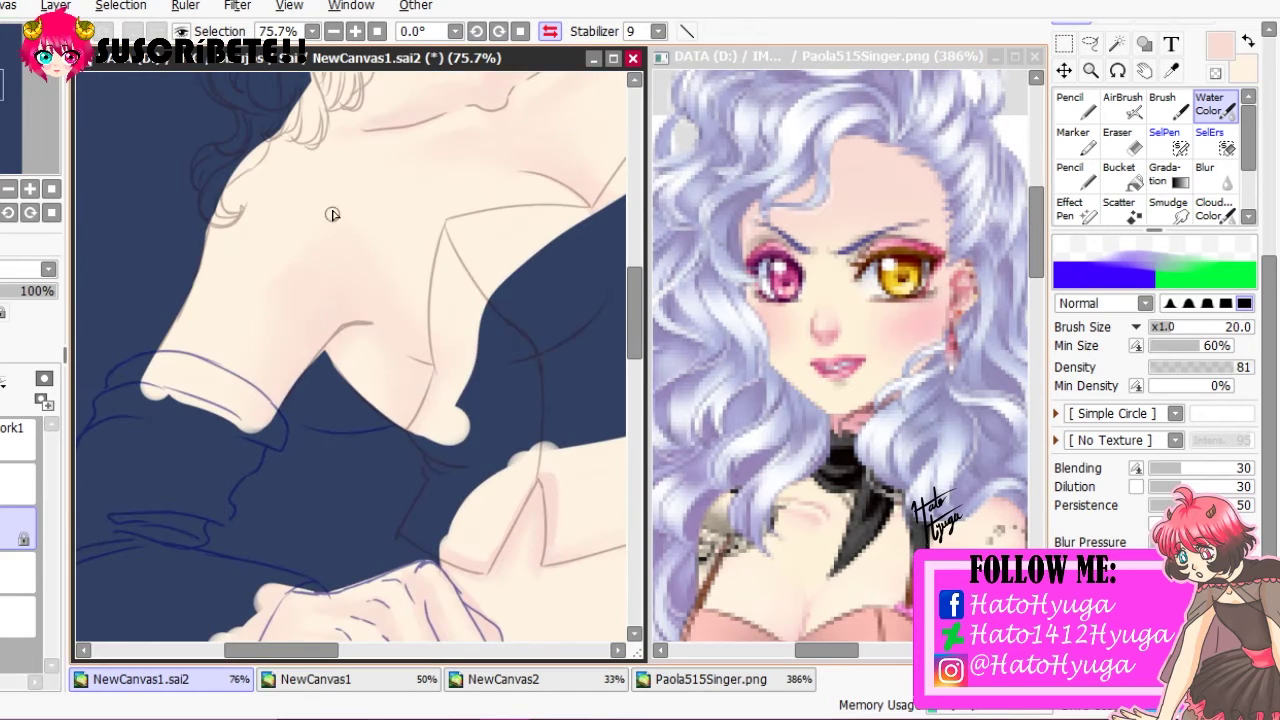
pyautogui.press('h')
pyautogui.scroll(-4, 300, 370)
pyautogui.scroll(6, 421, 298)
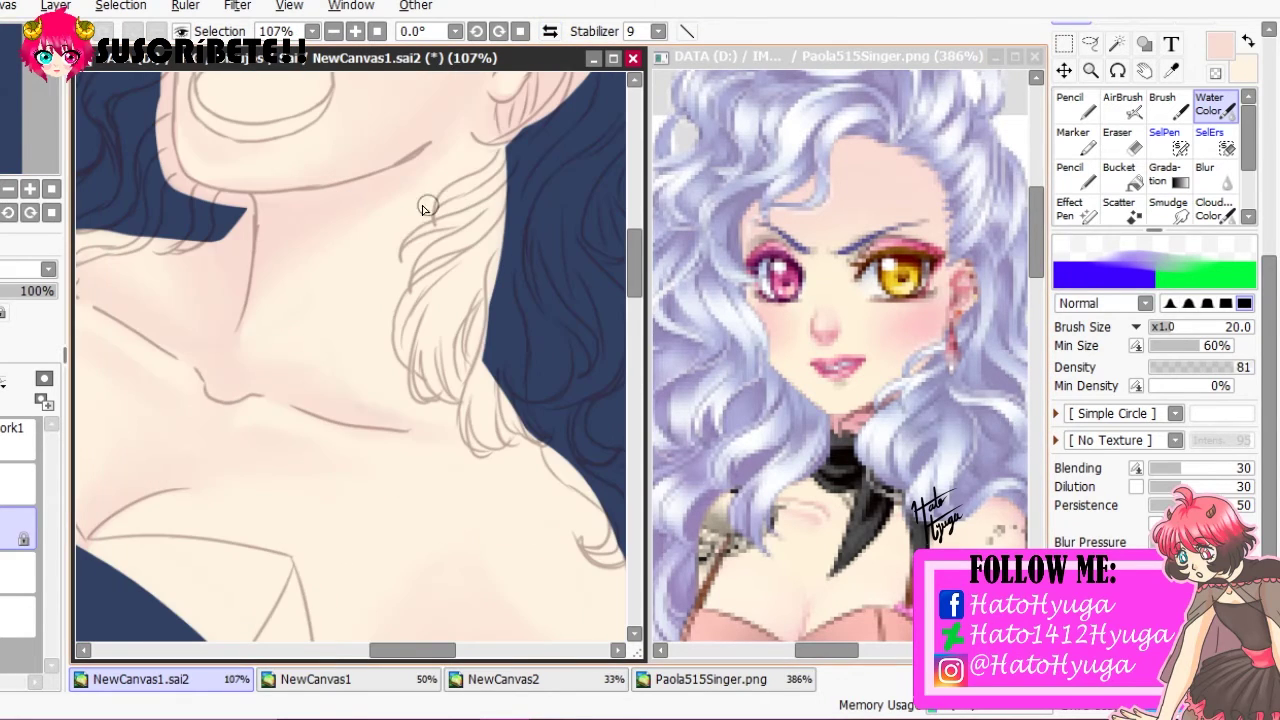
pyautogui.moveTo(421, 298)
pyautogui.mouseDown()
pyautogui.moveTo(481, 418)
pyautogui.moveTo(487, 378)
pyautogui.moveTo(614, 496)
pyautogui.moveTo(600, 525)
pyautogui.mouseUp()
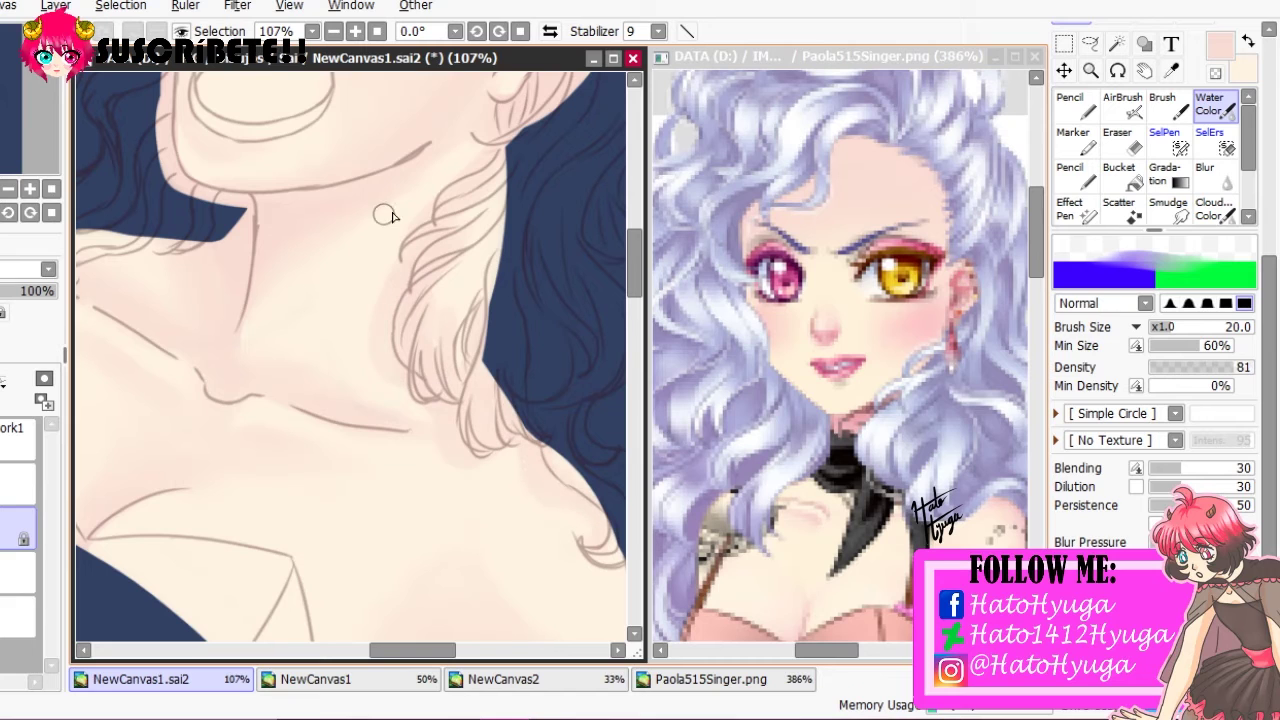
pyautogui.scroll(-3, 299, 122)
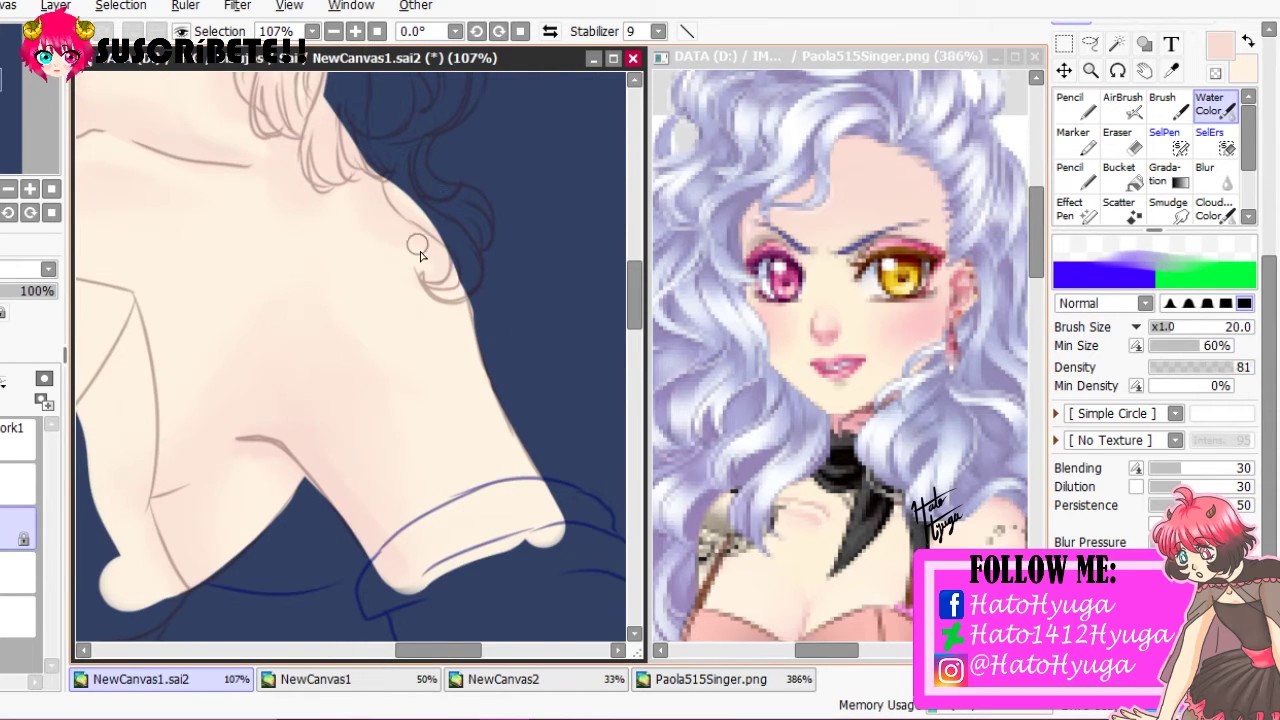
# Extend and smooth the pale pink shading across the abdomen and waist with the Water Color brush at size 20.0
pyautogui.scroll(-3, 500, 420)
pyautogui.scroll(4, 350, 356)
pyautogui.scroll(-3, 350, 356)
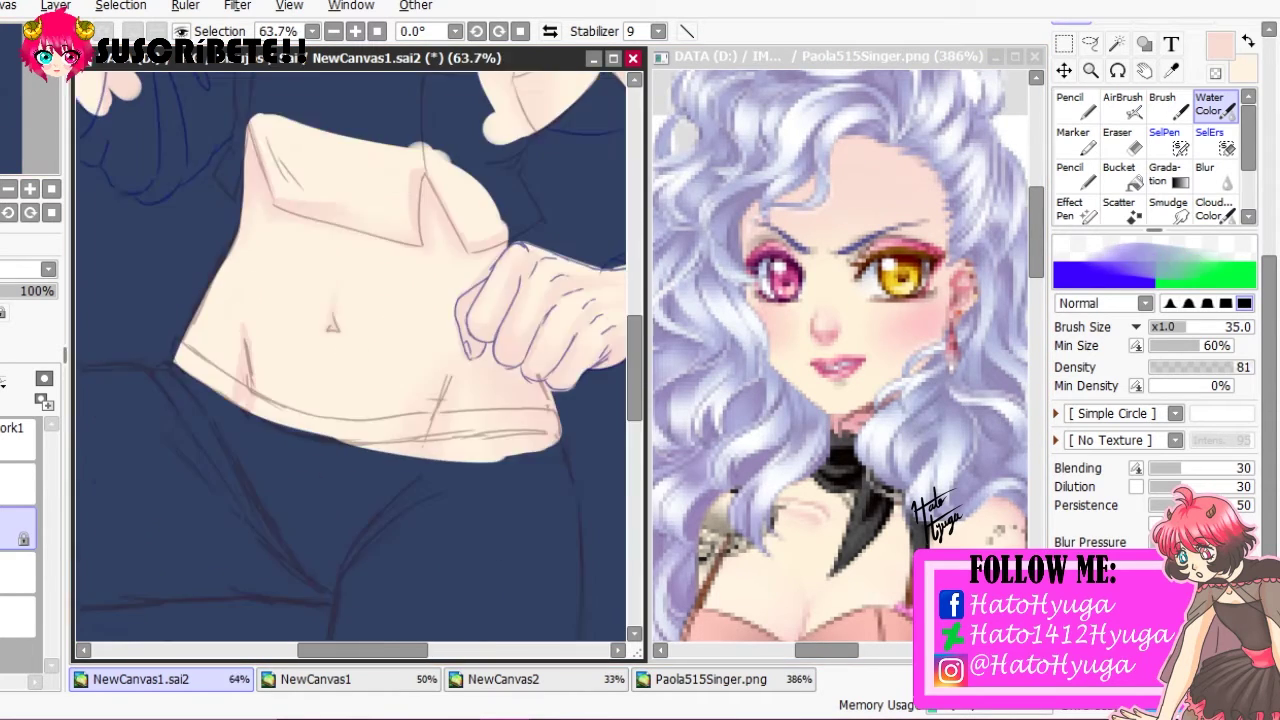
pyautogui.scroll(1, 350, 356)
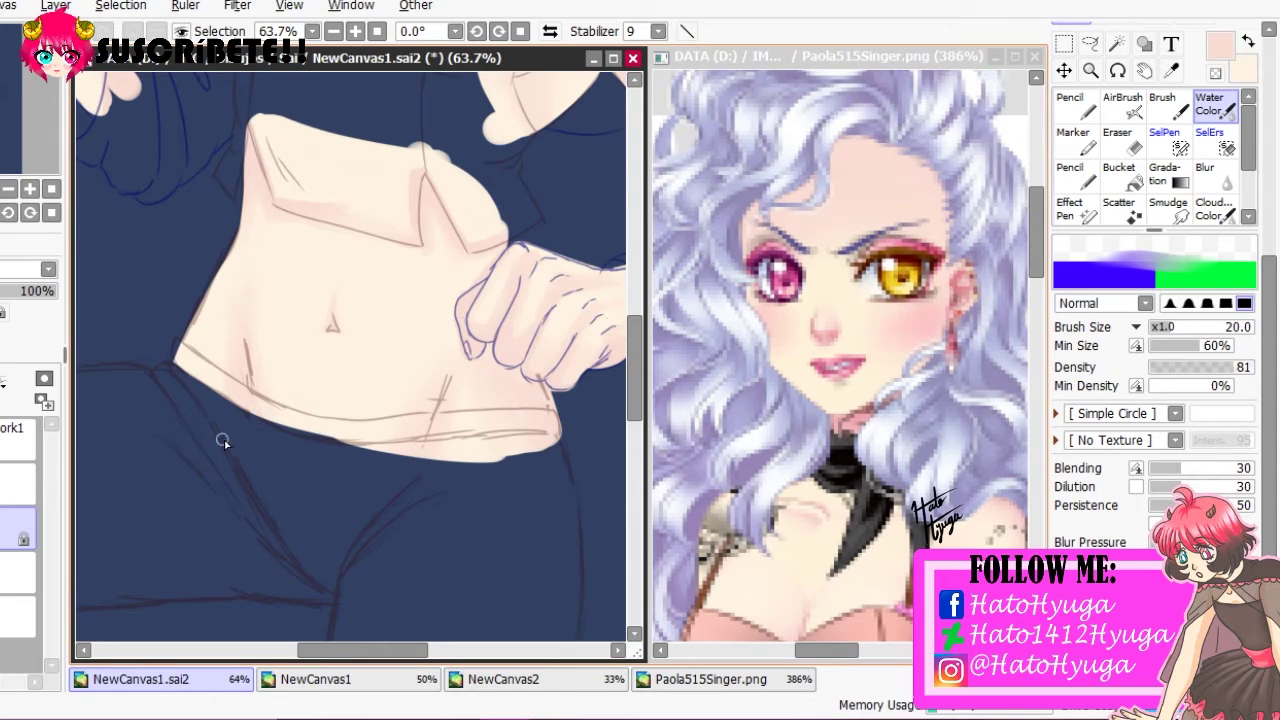
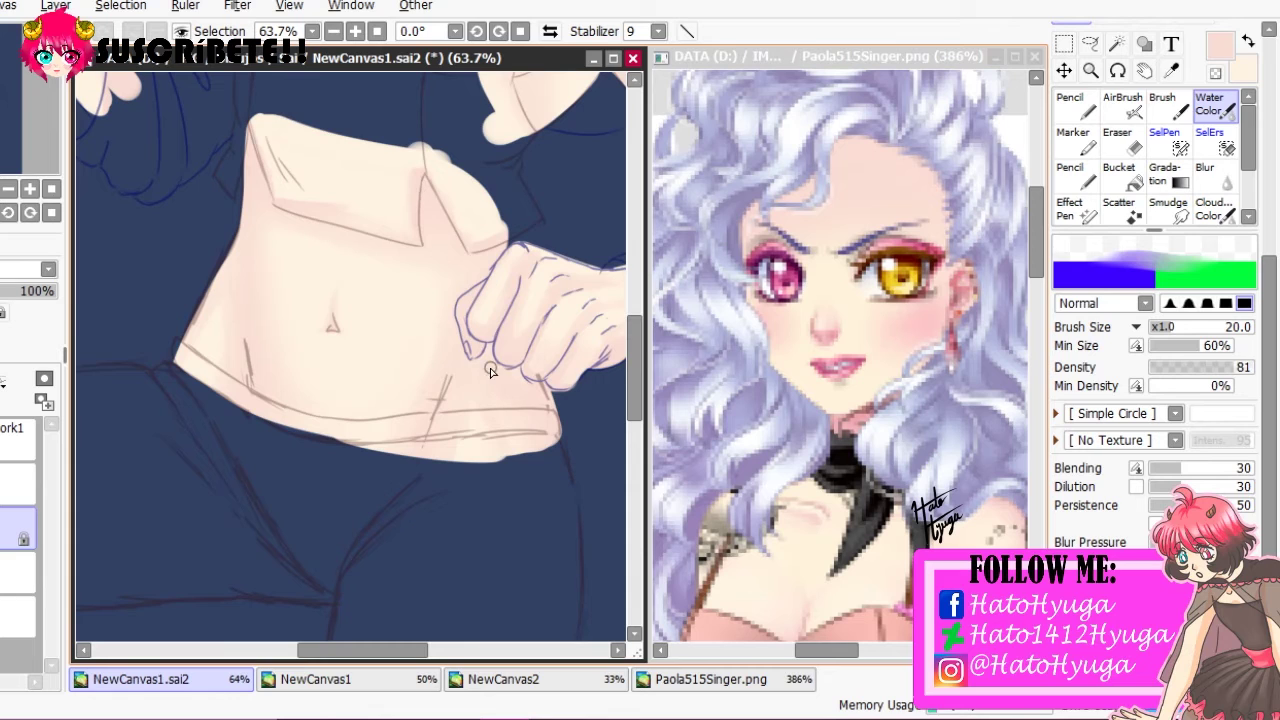
pyautogui.scroll(1, 490, 371)
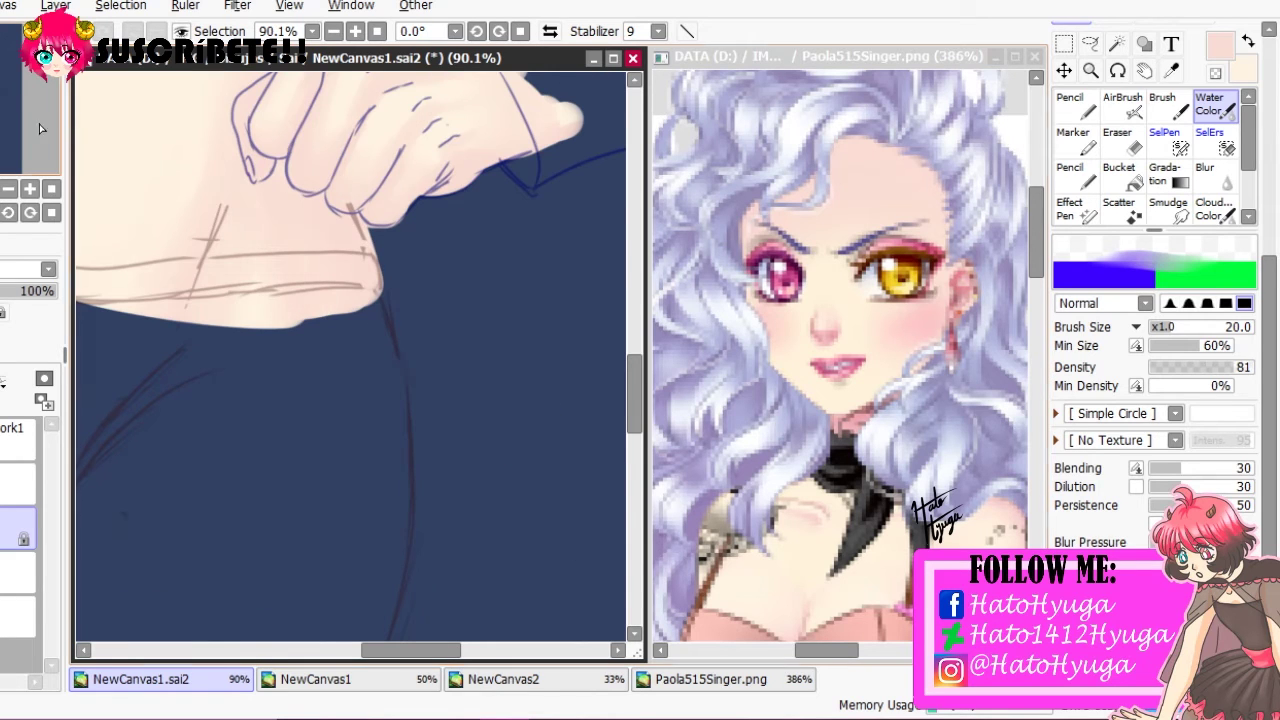
# Paint darker pink shadows on the far closed eye and the far nostril with the Pencil
pyautogui.scroll(5, 397, 217)
pyautogui.scroll(5, 1120, 226)
pyautogui.click(1121, 228)
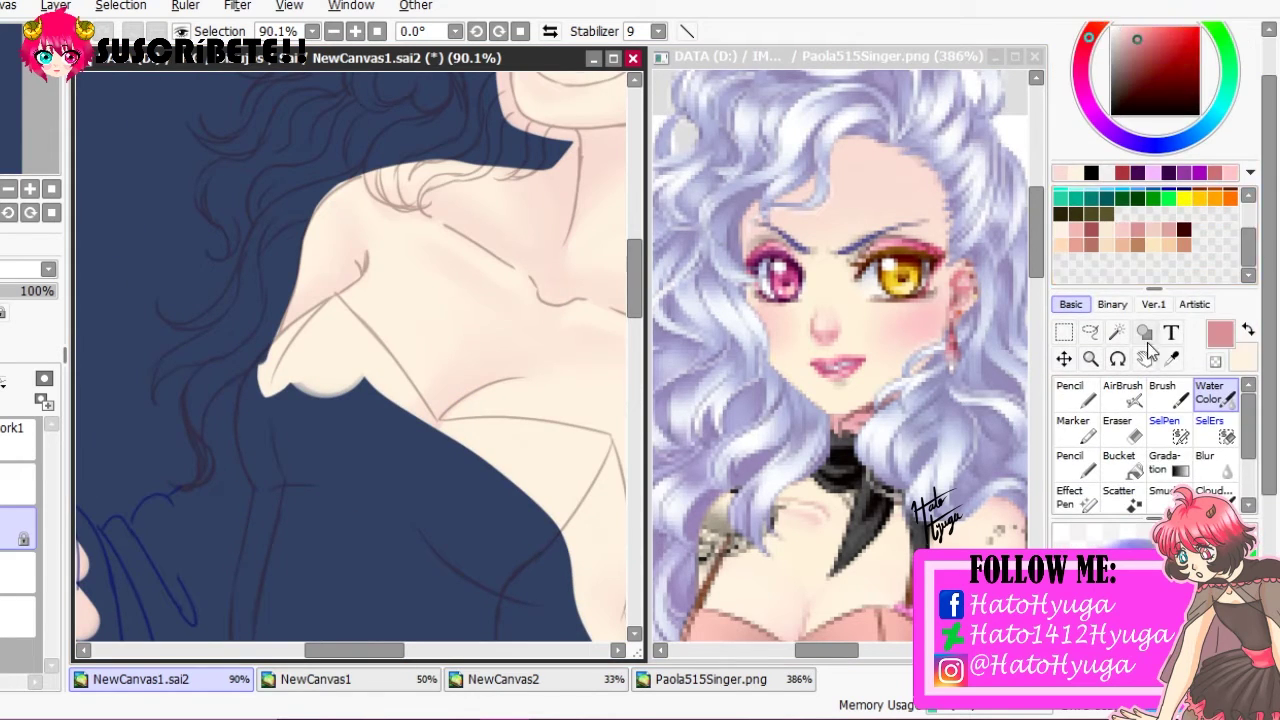
pyautogui.click(1070, 392)
pyautogui.scroll(5, 248, 224)
pyautogui.moveTo(230, 185); pyautogui.dragTo(301, 150)
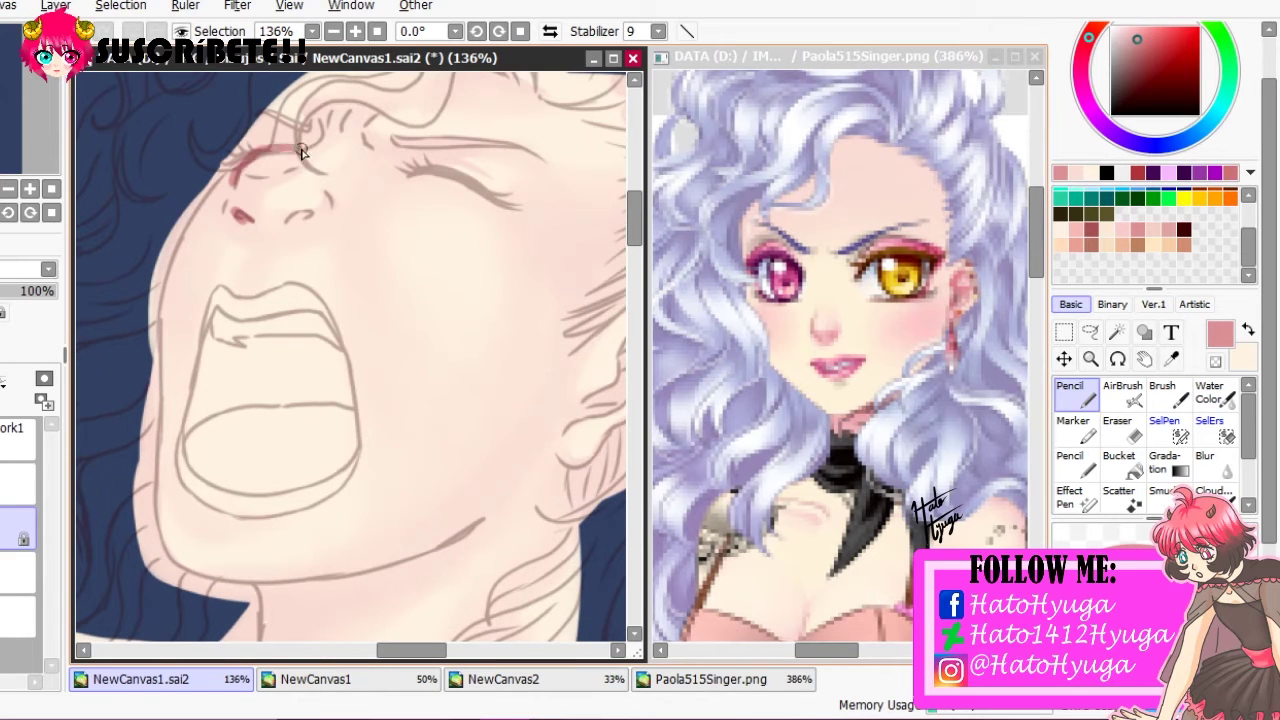
# Blend the far eye's dark pink shadow with the Water Color brush and fill the near nostril with the Pencil
pyautogui.press('c')
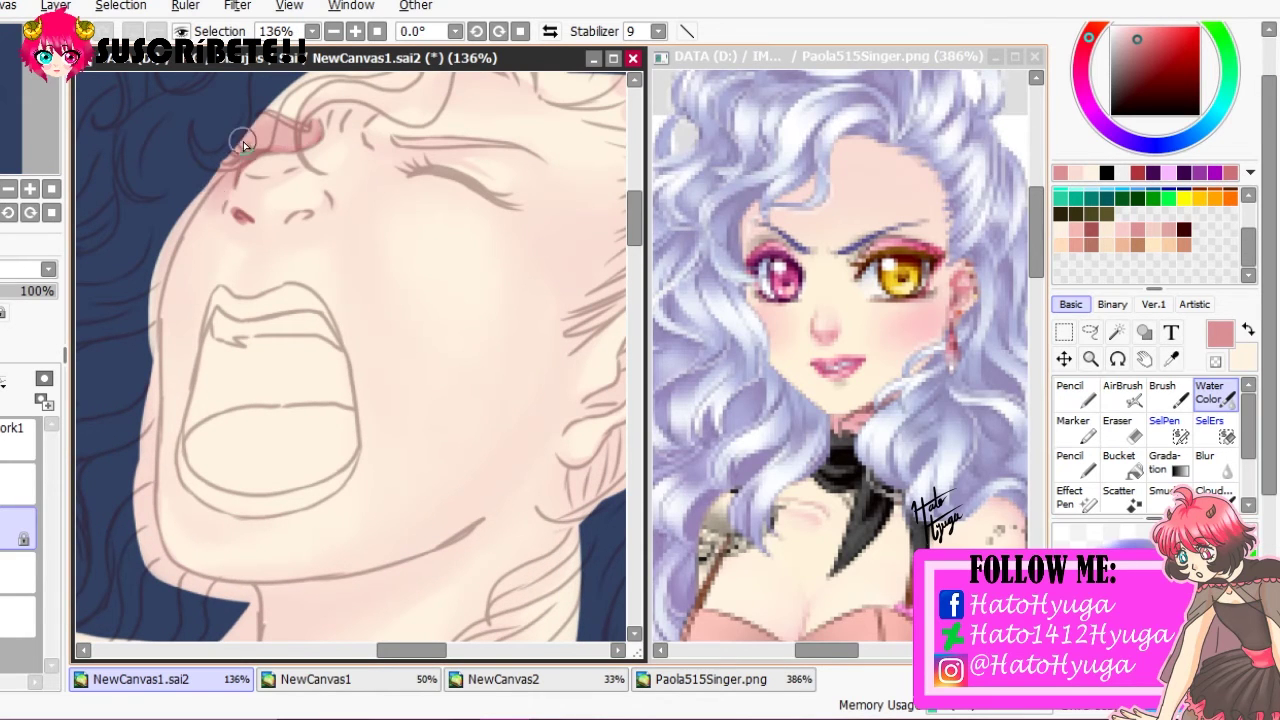
pyautogui.scroll(-5, 1155, 300)
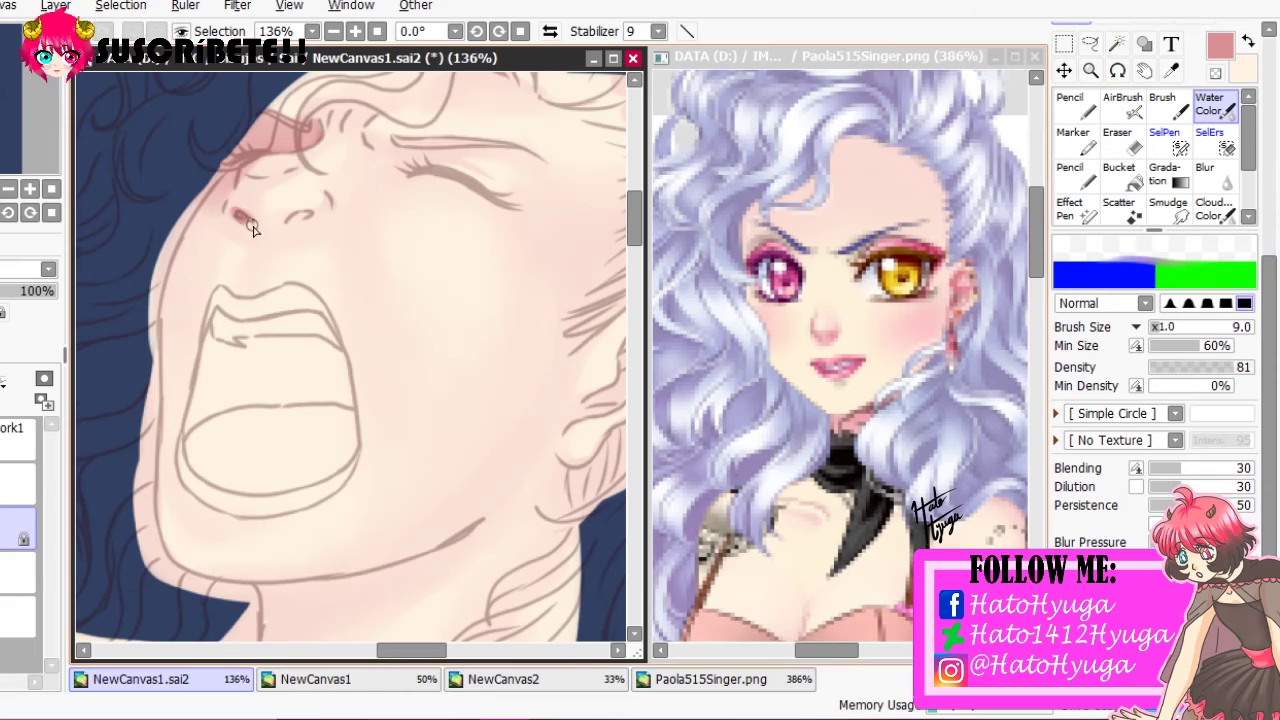
pyautogui.press('n')
pyautogui.moveTo(292, 210); pyautogui.dragTo(310, 222)
pyautogui.click(1205, 117)
# Draw dark pink shadows inside the ear with the Pencil at size 4.0 and blend them with the Water Color brush at size 9.0
pyautogui.moveTo(607, 399); pyautogui.dragTo(472, 399)
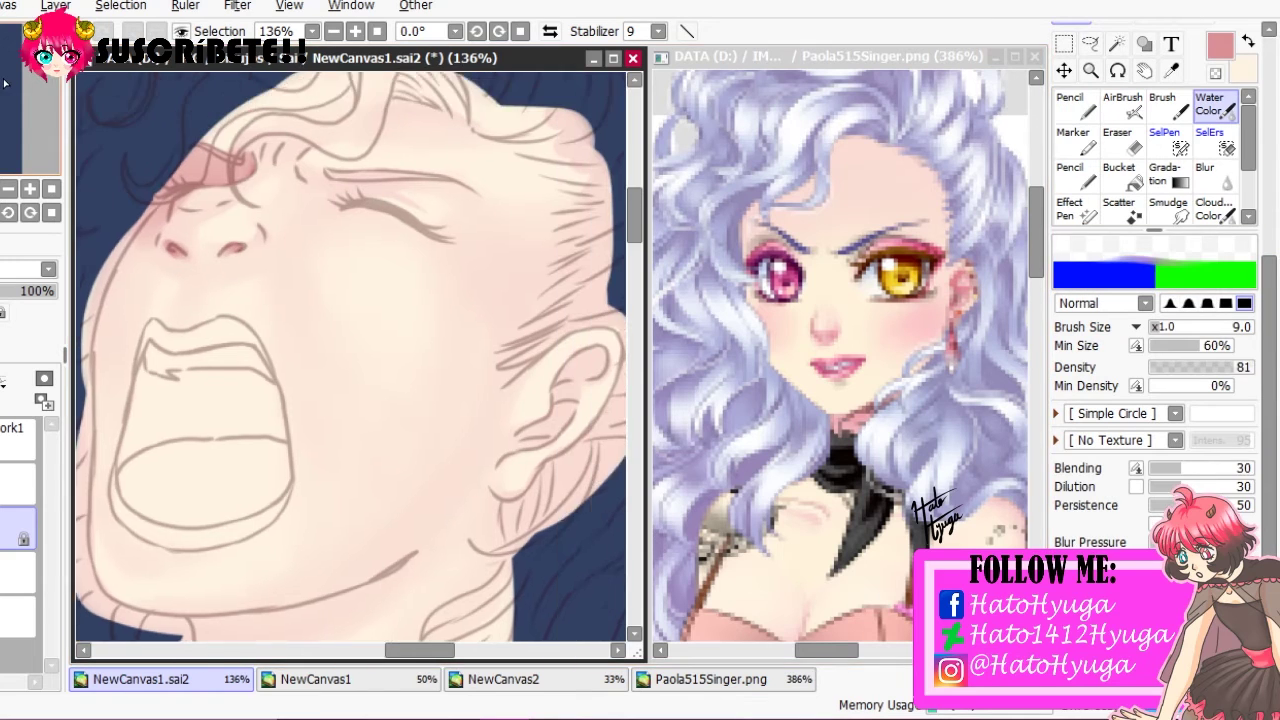
pyautogui.press('n')
pyautogui.press('[')
pyautogui.press('[')
pyautogui.press('[')
pyautogui.press('[')
pyautogui.press('[')
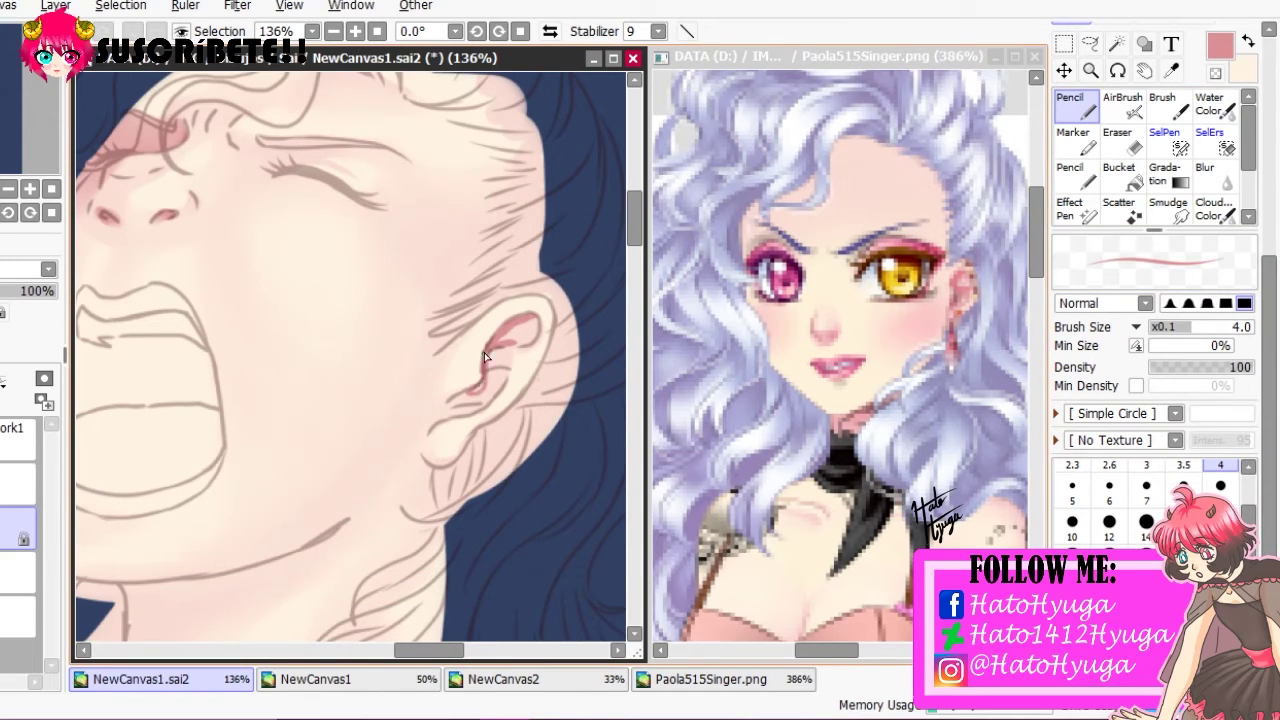
pyautogui.press('c')
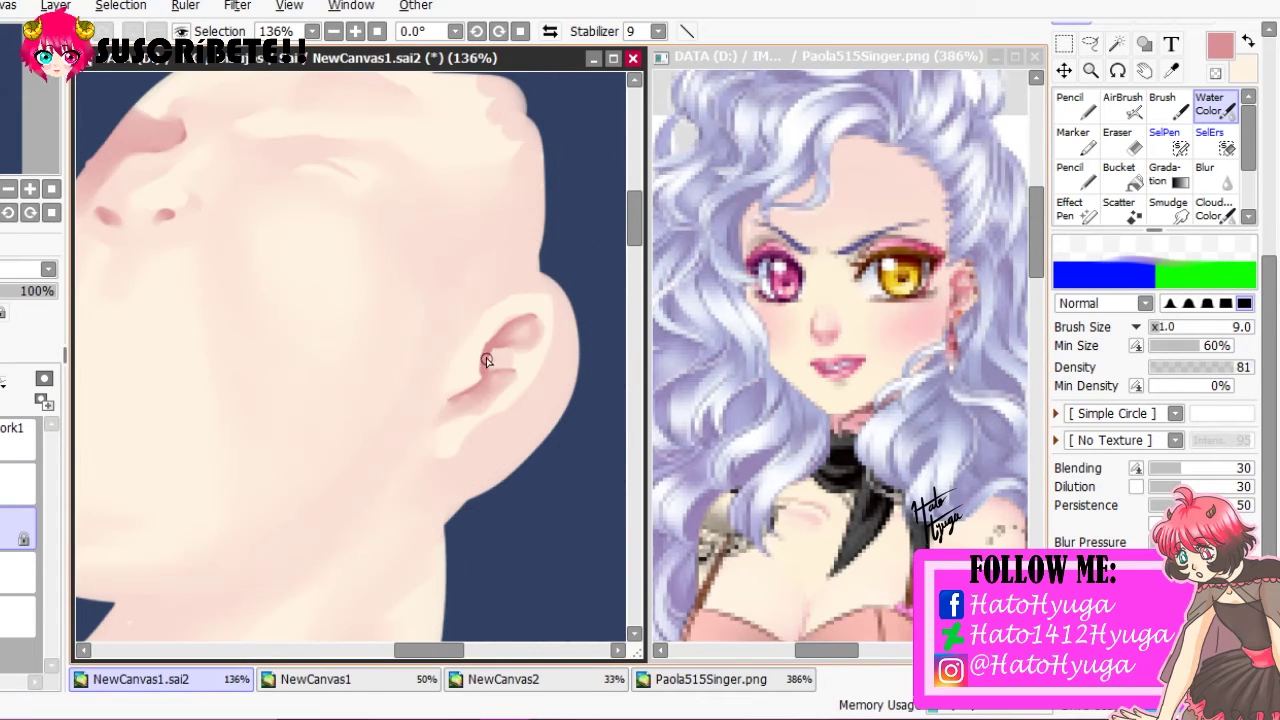
# Switch to the cream skin color and smooth the cheek shading with the Water Color brush at size 20.0, checking the face mirrored
pyautogui.press('x')
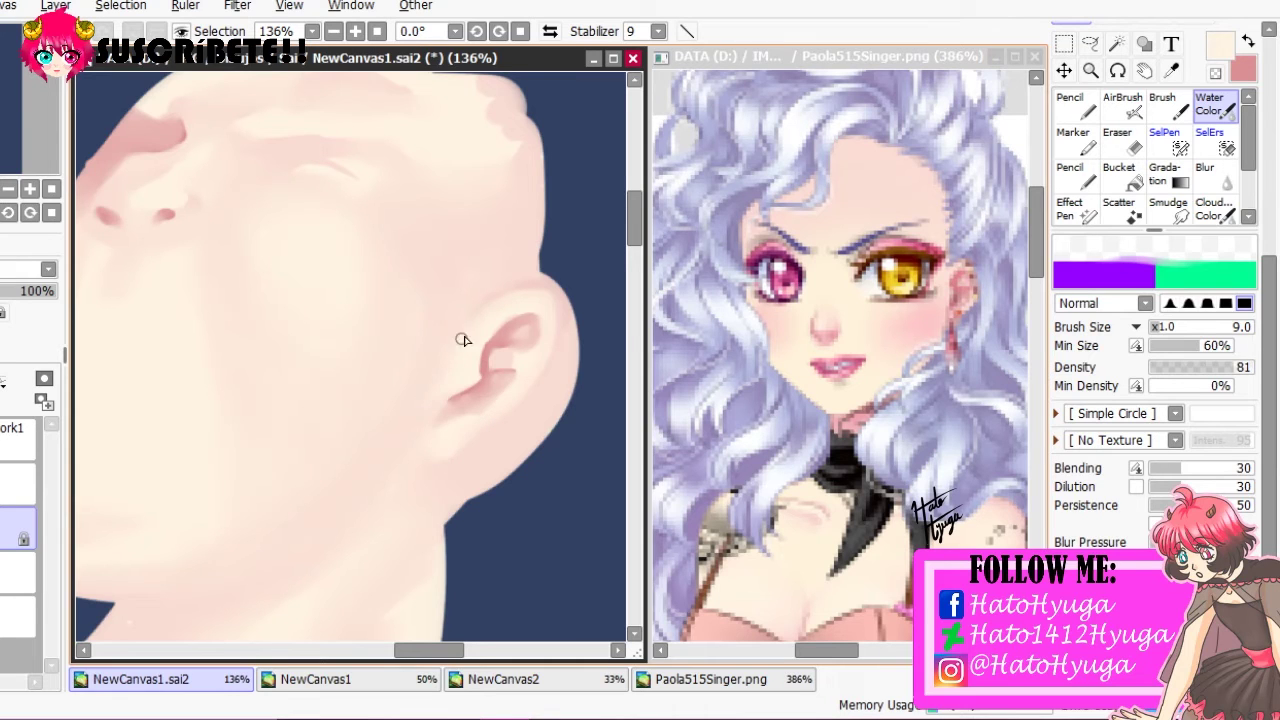
pyautogui.press(']')
pyautogui.press(']')
pyautogui.press(']')
pyautogui.press(']')
pyautogui.press(']')
pyautogui.press('h')
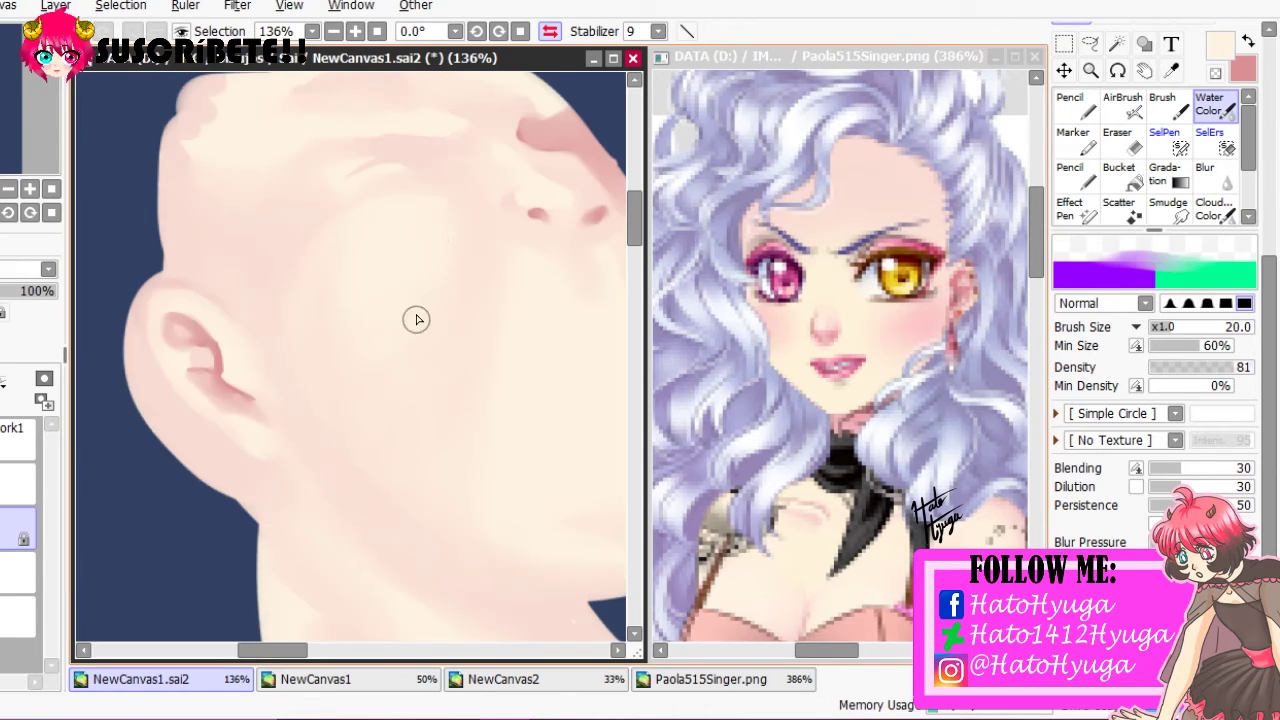
pyautogui.press('h')
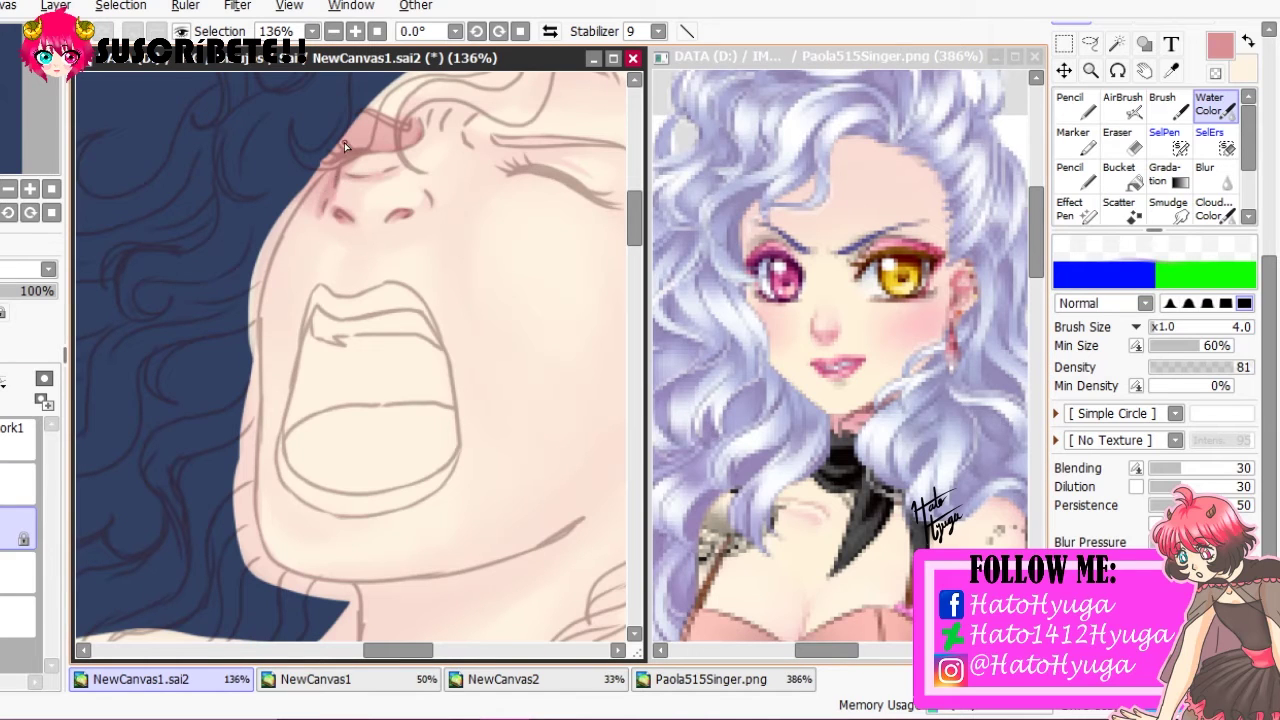
# Shade the furrowed brow and the inner corner of the near eye in darker pink with the Water Color brush at sizes 4.0 and 9.0
pyautogui.press('h')
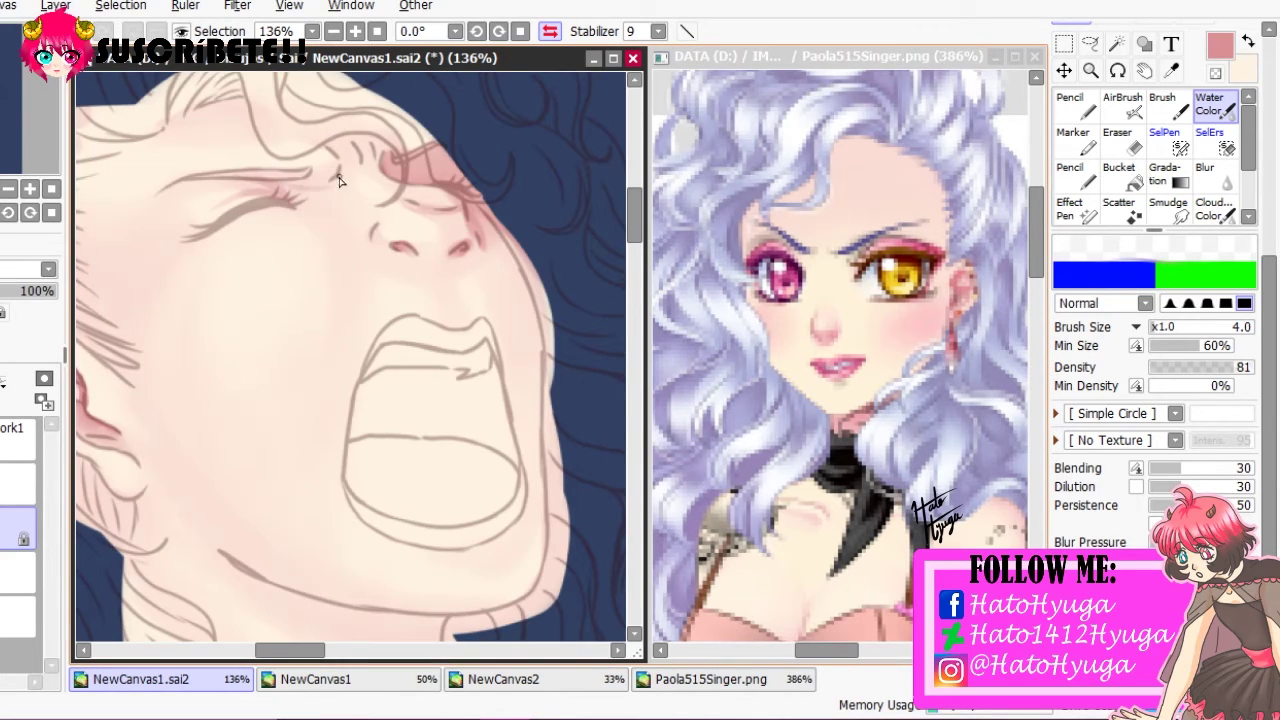
pyautogui.press('h')
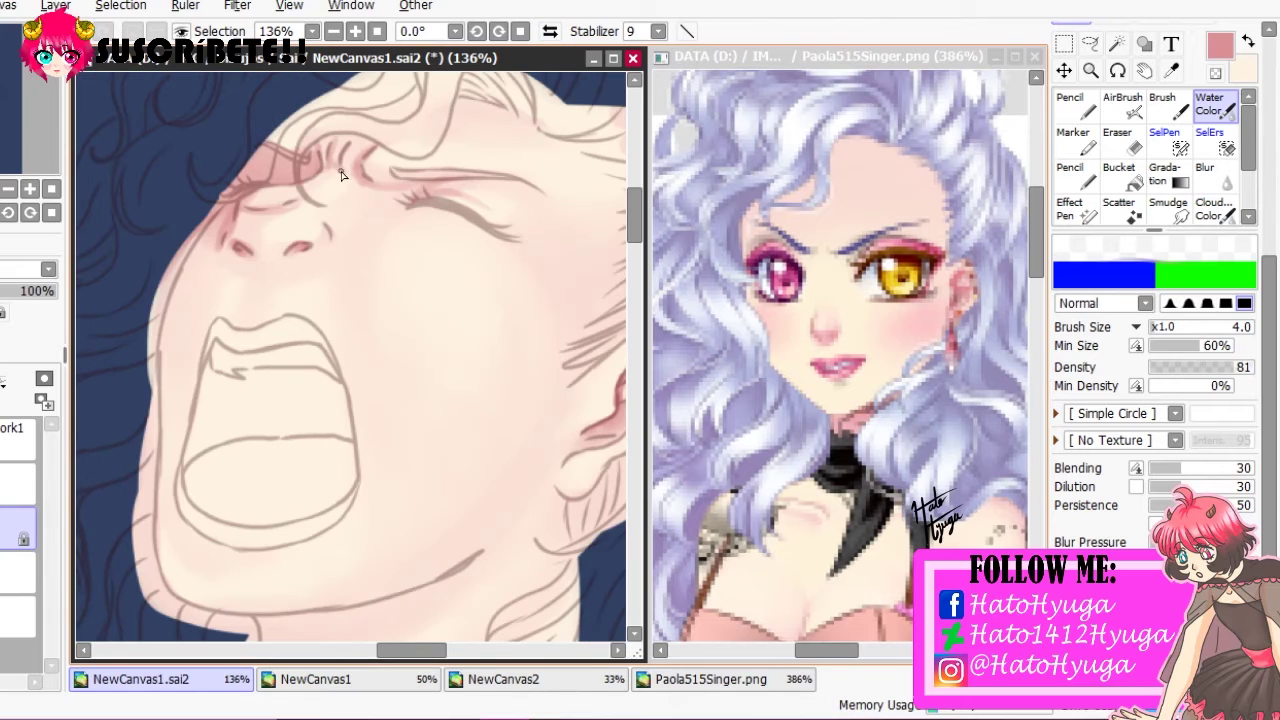
pyautogui.press(']')
pyautogui.press(']')
pyautogui.press(']')
pyautogui.press(']')
pyautogui.press(']')
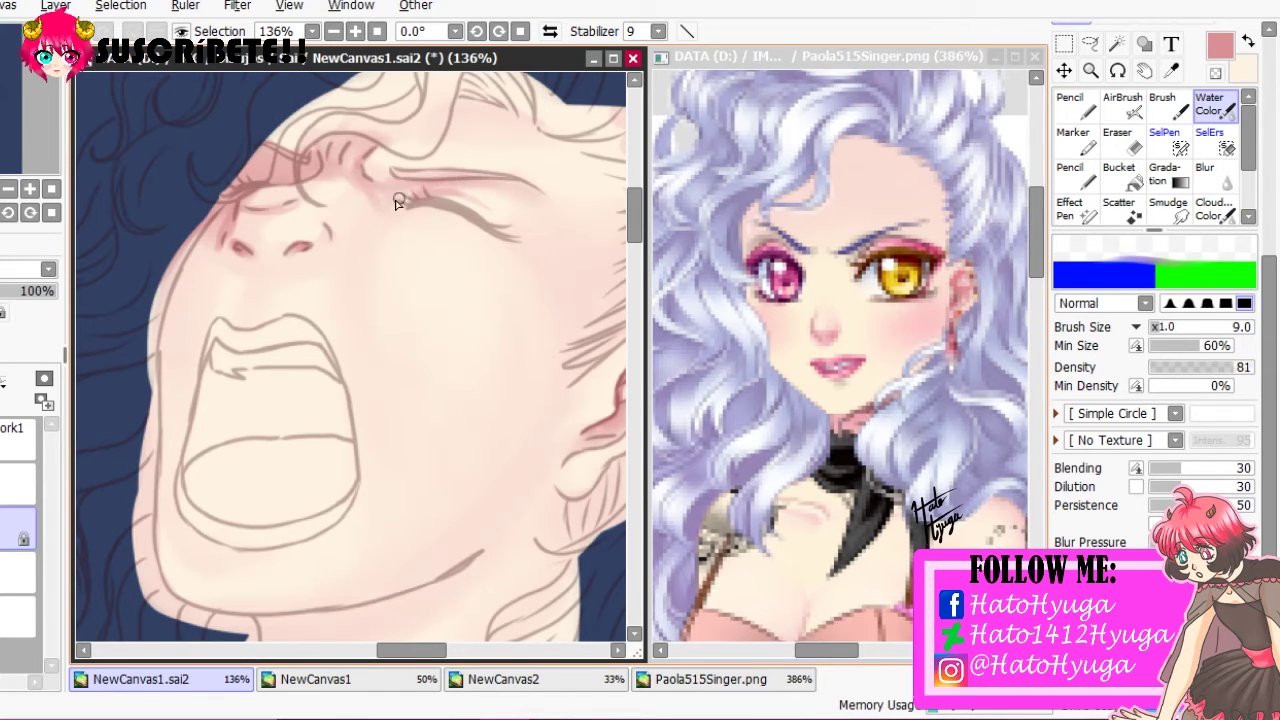
# Paint darker pink shadows beneath the jawline and down the neck crease with the Water Color brush at size 9.0
pyautogui.scroll(-8, 383, 202)
pyautogui.moveTo(292, 220); pyautogui.dragTo(470, 180)
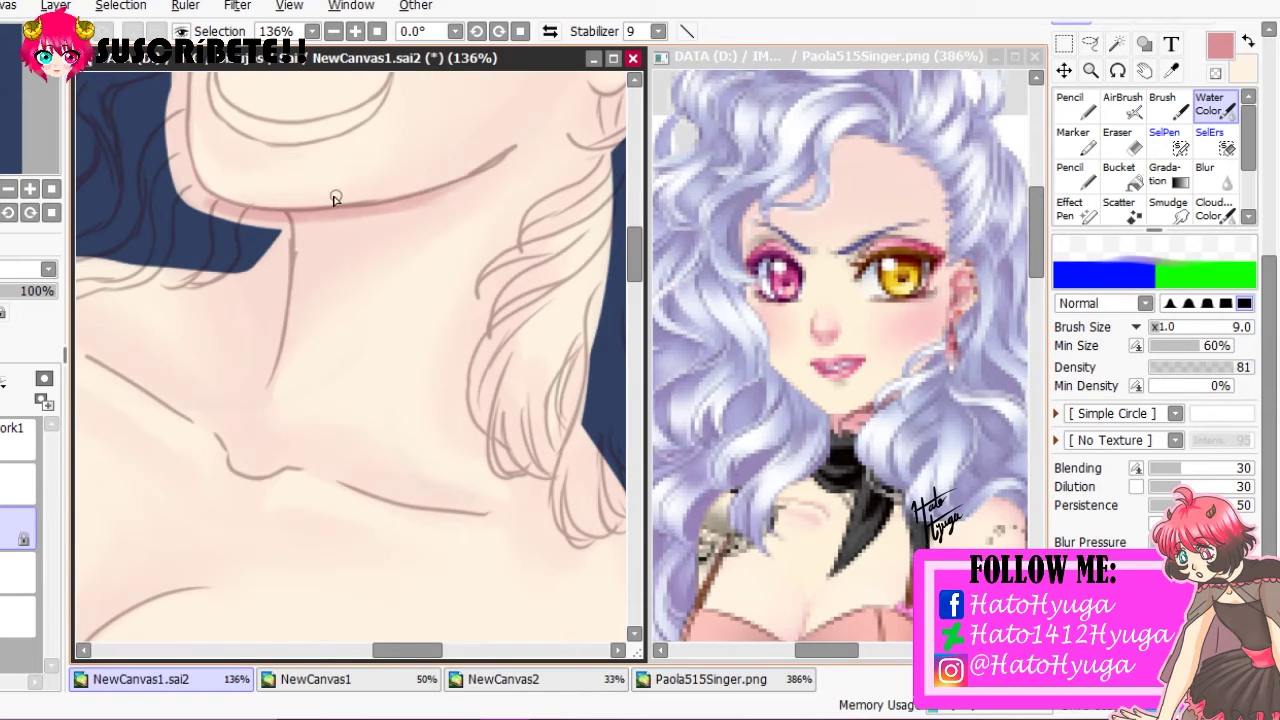
pyautogui.moveTo(375, 206); pyautogui.dragTo(480, 165)
pyautogui.moveTo(292, 218)
pyautogui.mouseDown()
pyautogui.moveTo(287, 254)
pyautogui.moveTo(280, 366)
pyautogui.mouseUp()
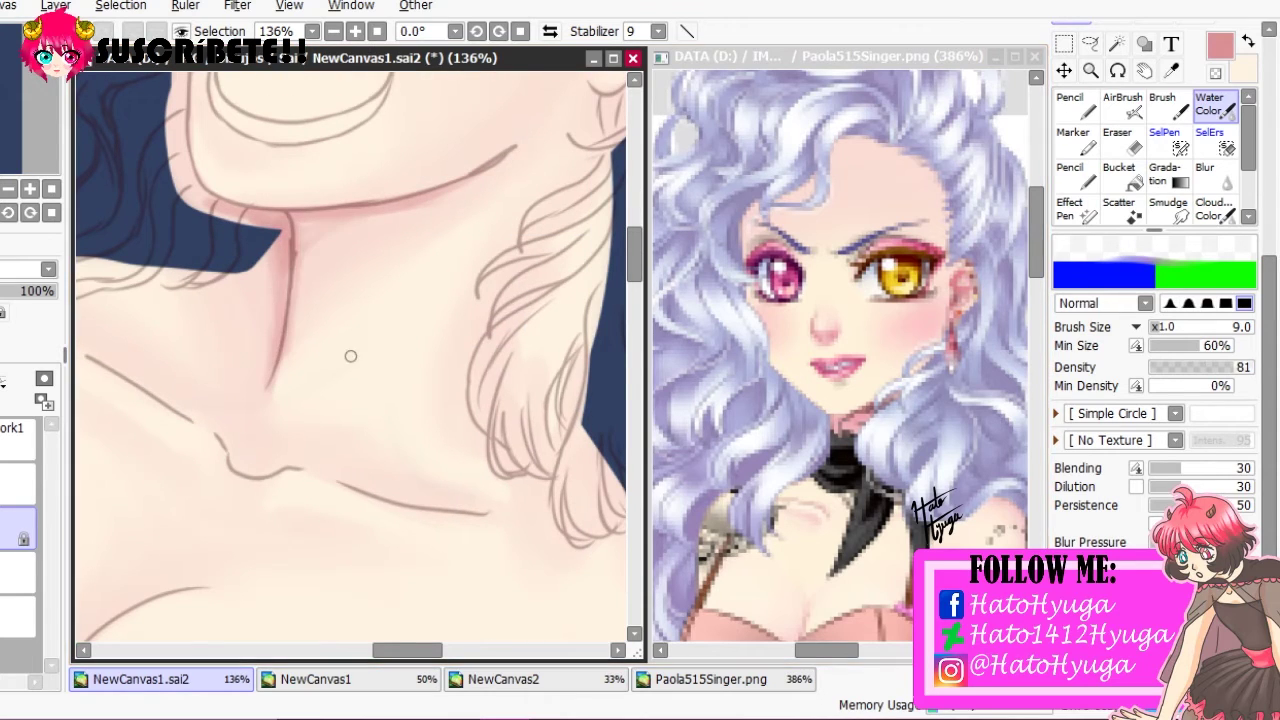
# Widen and blend the dark pink shadow under the jaw and along the neck with the Water Color brush at size 16.0
pyautogui.press(']')
pyautogui.press(']')
pyautogui.press(']')
pyautogui.press(']')
pyautogui.moveTo(322, 231)
pyautogui.mouseDown()
pyautogui.moveTo(460, 181)
pyautogui.moveTo(340, 236)
pyautogui.moveTo(257, 219)
pyautogui.moveTo(326, 272)
pyautogui.moveTo(362, 227)
pyautogui.mouseUp()
pyautogui.scroll(5, 362, 226)
pyautogui.scroll(-3, 362, 226)
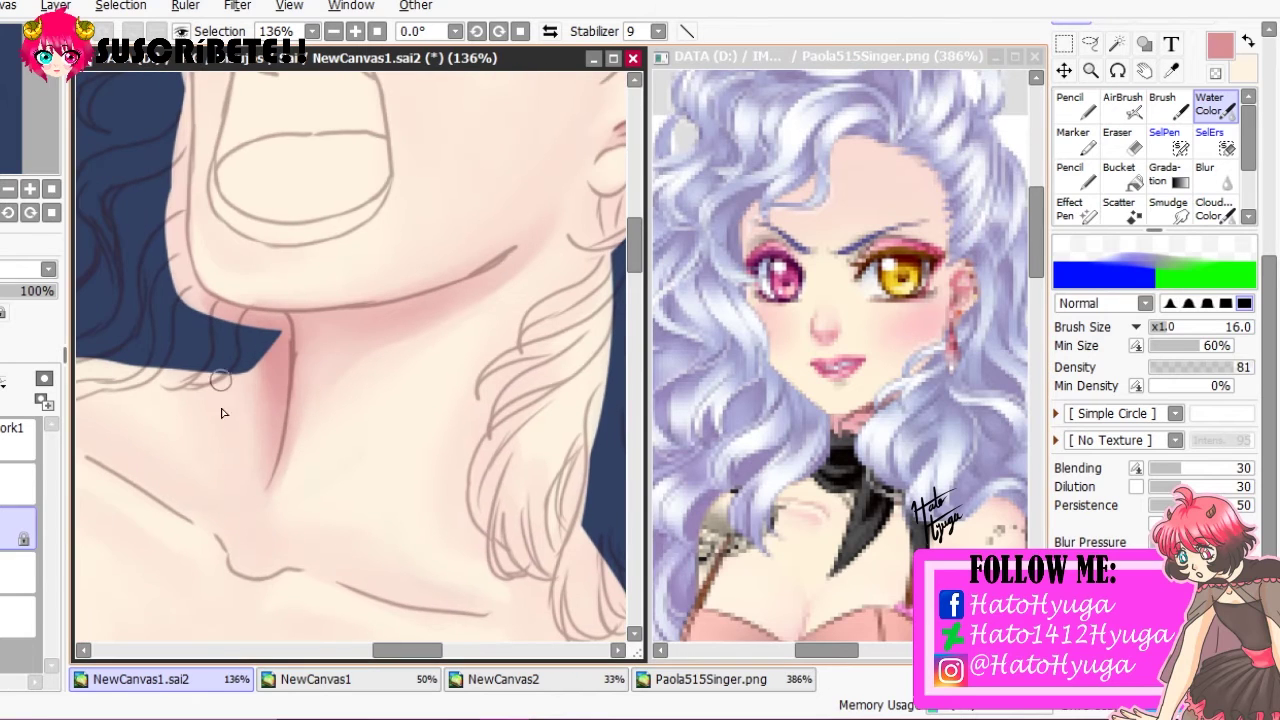
pyautogui.moveTo(342, 300); pyautogui.dragTo(488, 248)
# Reduce the Water Color brush to size 4.0 and lower the sketch layer's opacity to 12%
pyautogui.press('[')
pyautogui.press('[')
pyautogui.press('[')
pyautogui.press('[')
pyautogui.moveTo(531, 171); pyautogui.dragTo(426, 274)
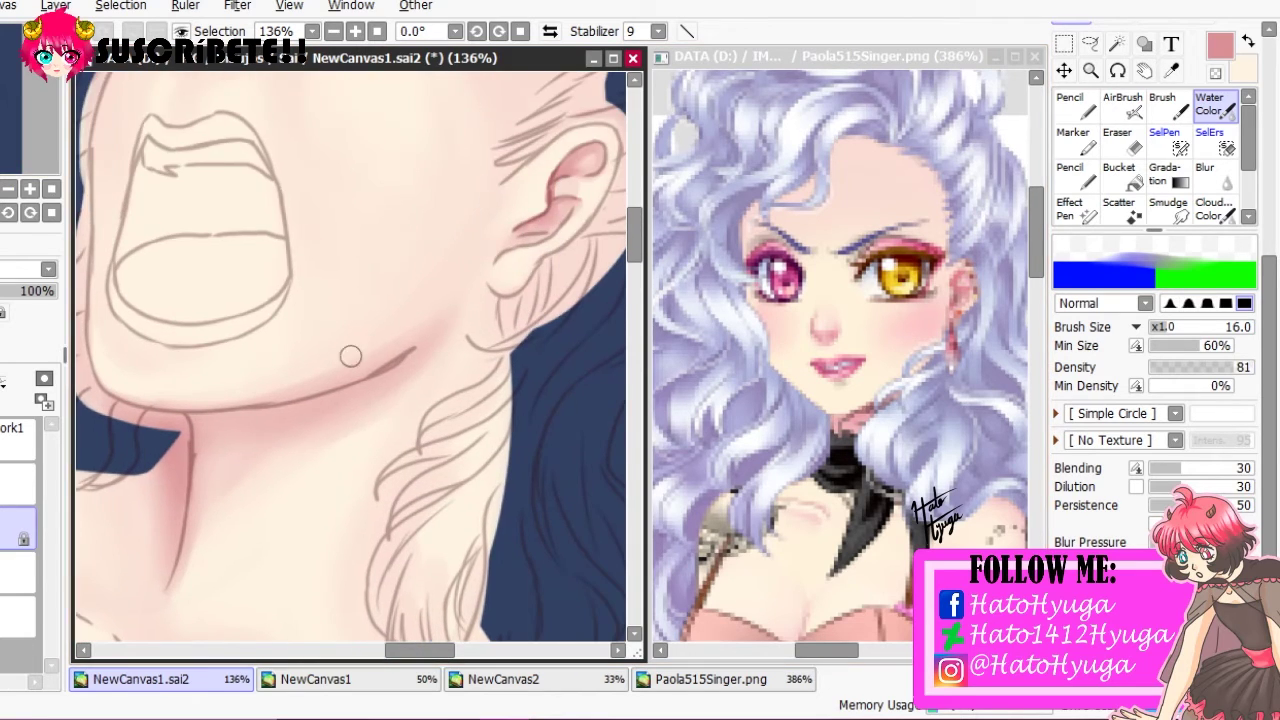
pyautogui.click(18, 485)
pyautogui.moveTo(50, 290); pyautogui.dragTo(8, 290)
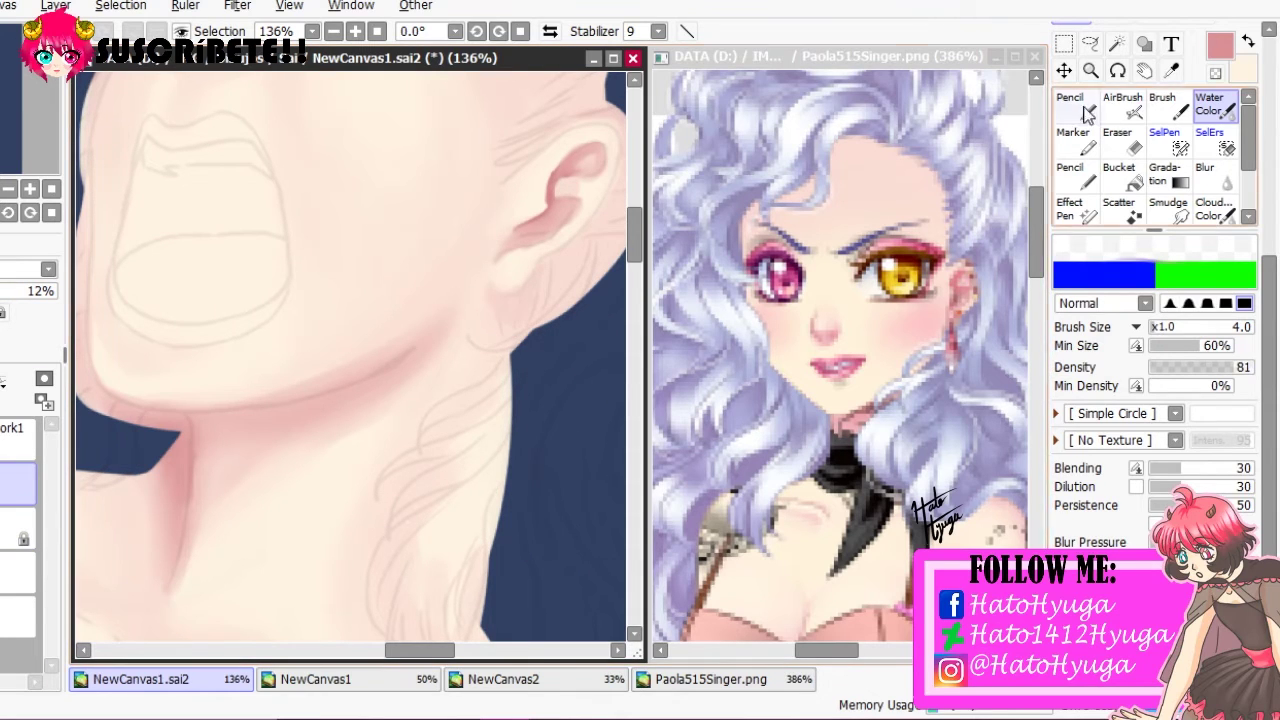
# Draw dark pink lines around the earlobe and hair strokes above the ear on the skin layer with the Pencil at size 4.0
pyautogui.press('n')
pyautogui.click(18, 527)
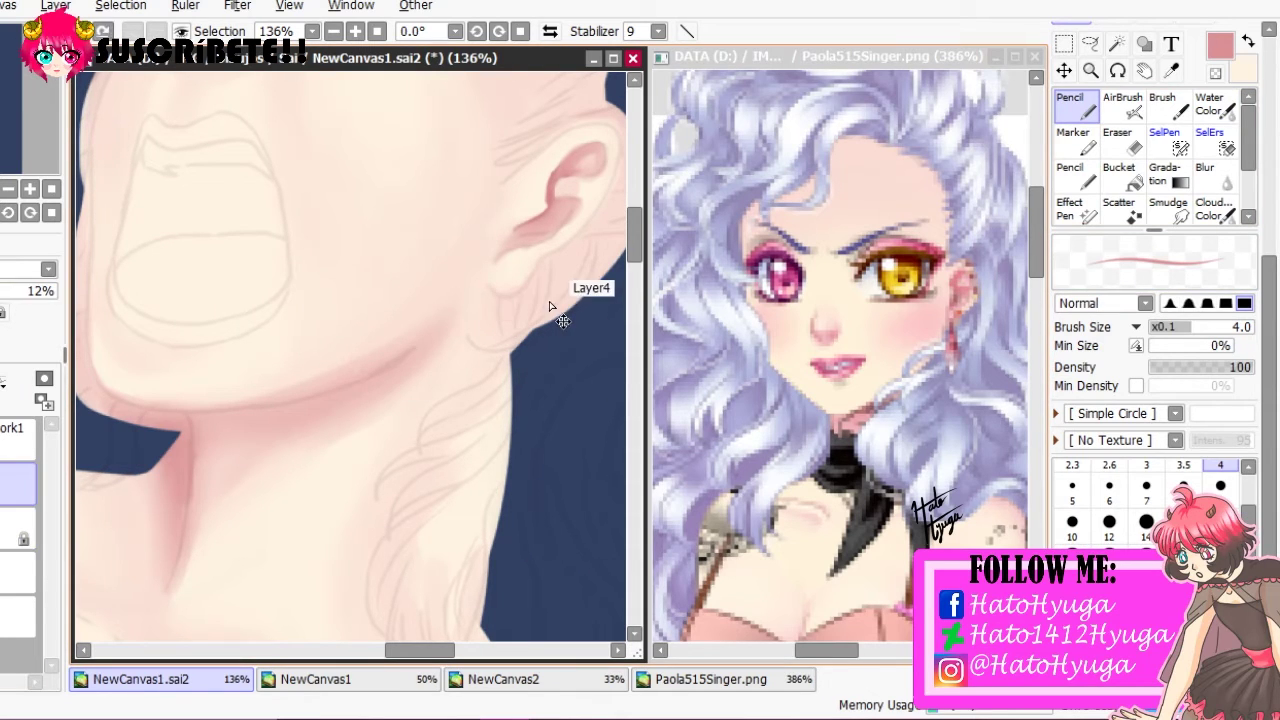
pyautogui.moveTo(488, 298)
pyautogui.mouseDown()
pyautogui.moveTo(543, 271)
pyautogui.moveTo(610, 192)
pyautogui.mouseUp()
pyautogui.press('c')
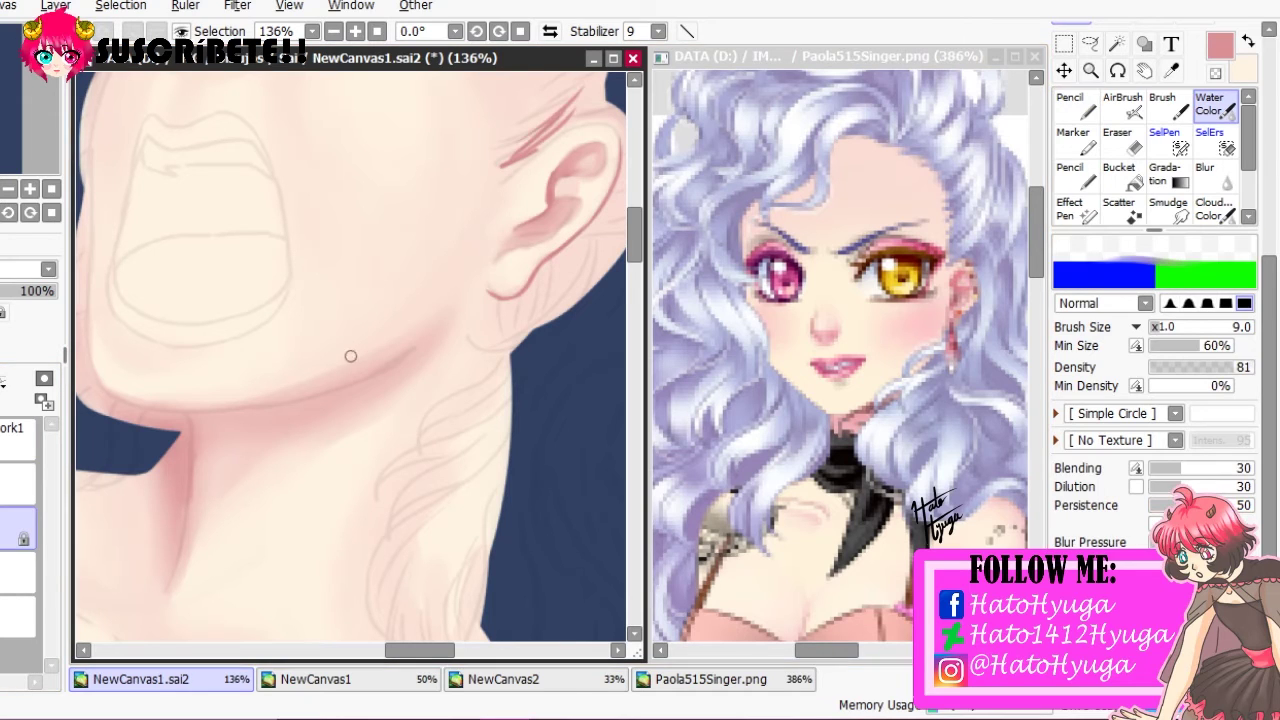
# Blend the dark pink shading around the ear, hairline and jaw with the Water Color brush at sizes 9.0 to 20.0
pyautogui.moveTo(621, 126)
pyautogui.mouseDown()
pyautogui.moveTo(607, 201)
pyautogui.moveTo(519, 301)
pyautogui.moveTo(607, 222)
pyautogui.moveTo(632, 145)
pyautogui.moveTo(476, 283)
pyautogui.moveTo(478, 409)
pyautogui.mouseUp()
pyautogui.press(']')
pyautogui.press(']')
pyautogui.press(']')
pyautogui.press(']')
pyautogui.press(']')
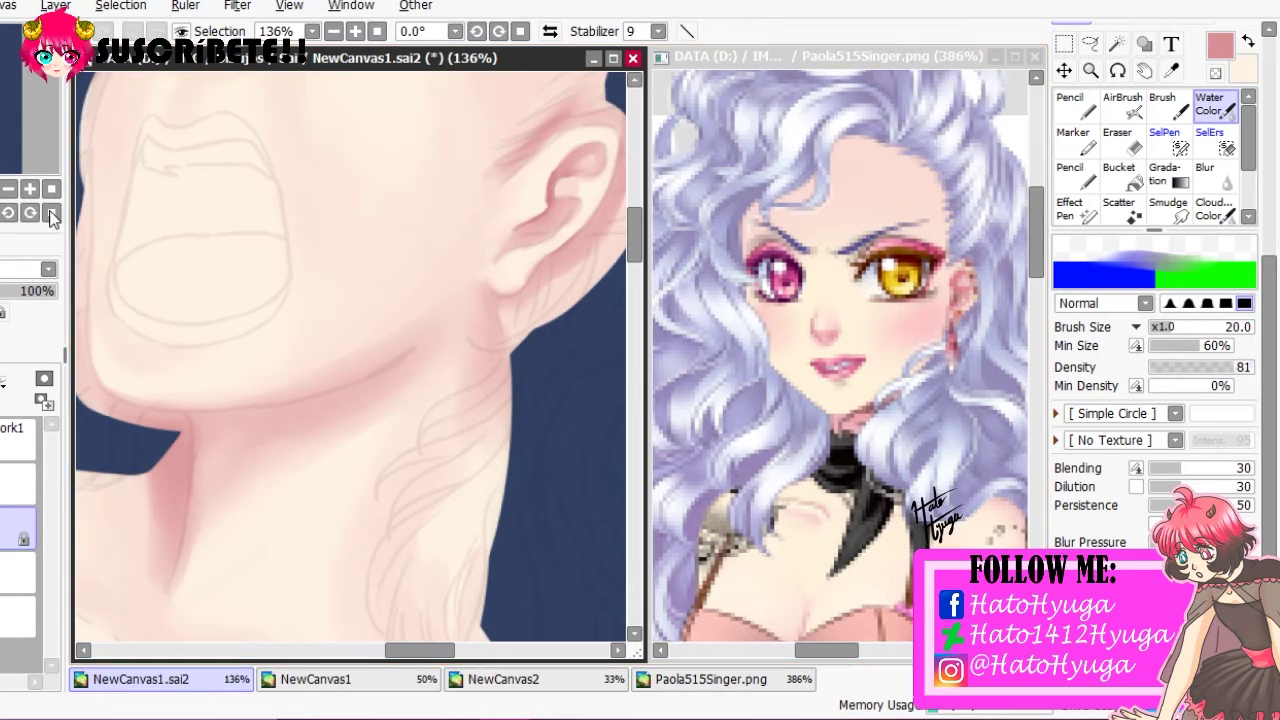
# Mirror the view and trace dark pink shadows along the collarbones and throat notch with the Water Color brush at size 4.0
pyautogui.scroll(-5, 330, 380)
pyautogui.press('[')
pyautogui.press('[')
pyautogui.press('[')
pyautogui.press('[')
pyautogui.press('[')
pyautogui.press('[')
pyautogui.press('[')
pyautogui.press('[')
pyautogui.press('[')
pyautogui.press('[')
pyautogui.press('h')
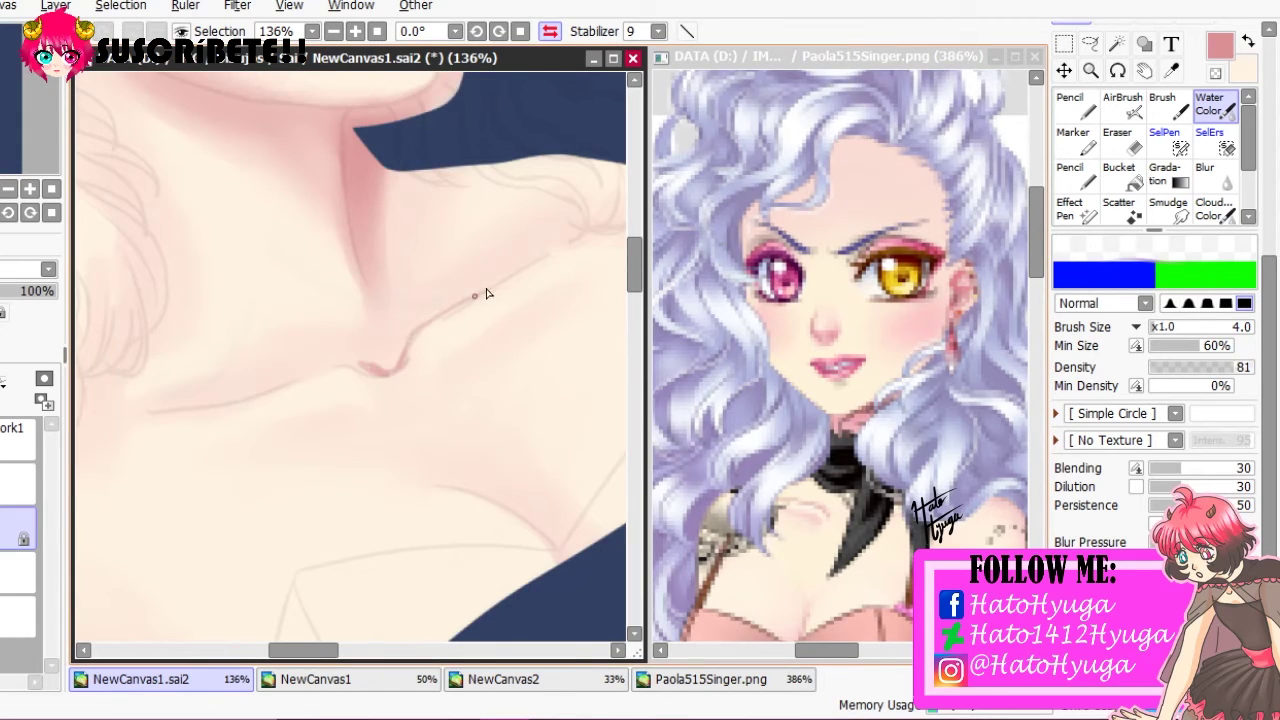
pyautogui.moveTo(350, 366)
pyautogui.mouseDown()
pyautogui.moveTo(133, 414)
pyautogui.moveTo(348, 353)
pyautogui.moveTo(472, 294)
pyautogui.moveTo(380, 249)
pyautogui.mouseUp()
# Blend the collarbone shadows and add darker pink shading on the upper chest and cleavage with the Water Color brush at size 12.0
pyautogui.press(']')
pyautogui.press(']')
pyautogui.press(']')
pyautogui.press(']')
pyautogui.press(']')
pyautogui.press(']')
pyautogui.press(']')
pyautogui.moveTo(372, 402)
pyautogui.mouseDown()
pyautogui.moveTo(410, 421)
pyautogui.moveTo(292, 418)
pyautogui.mouseUp()
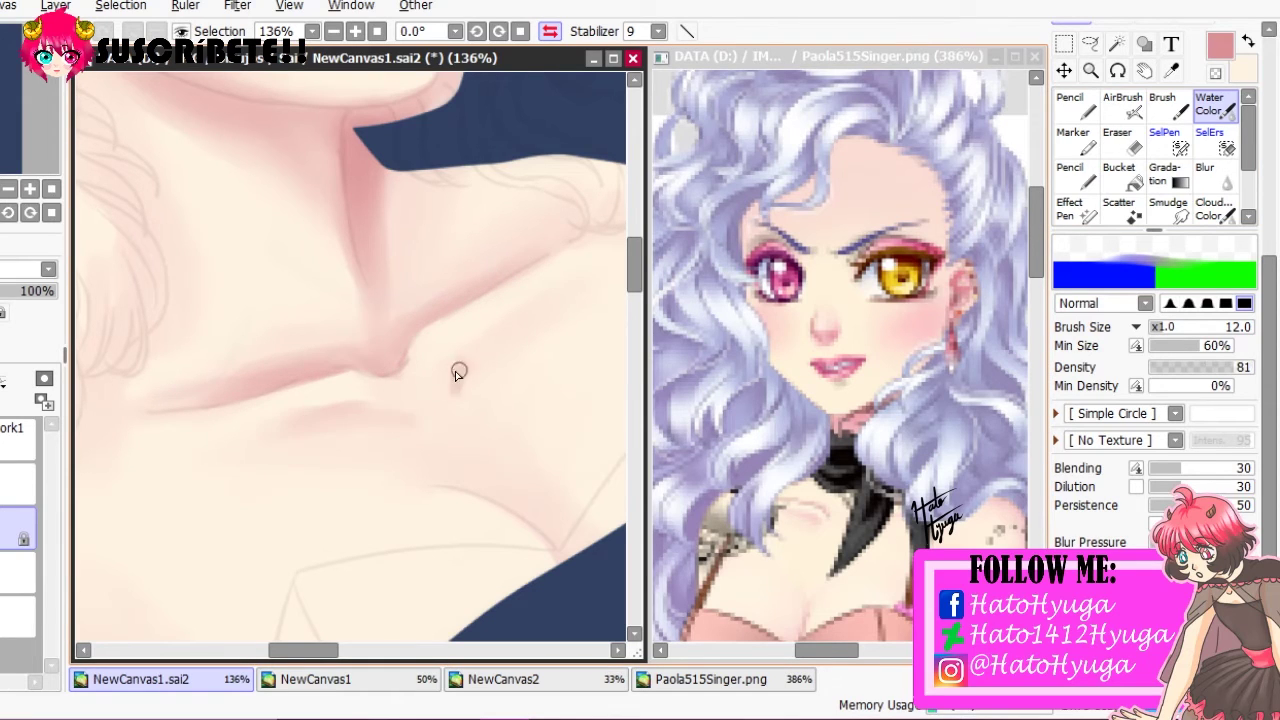
pyautogui.press('h')
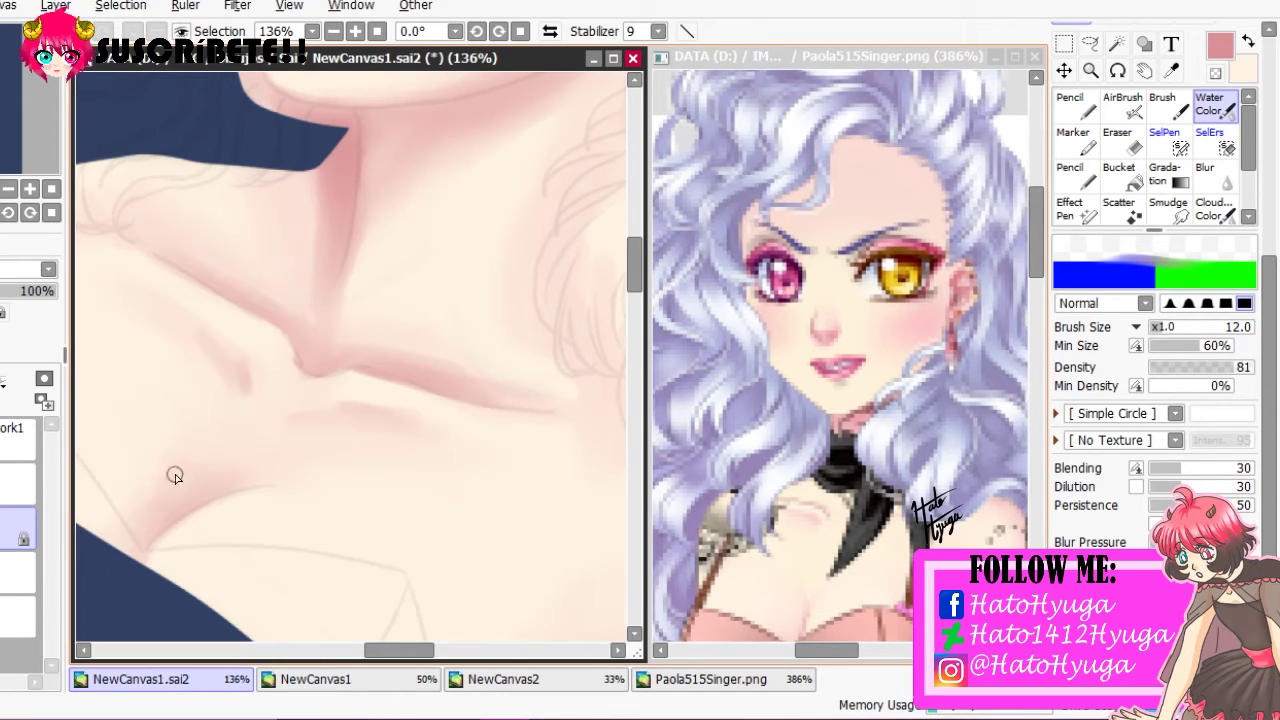
pyautogui.scroll(-2, 569, 443)
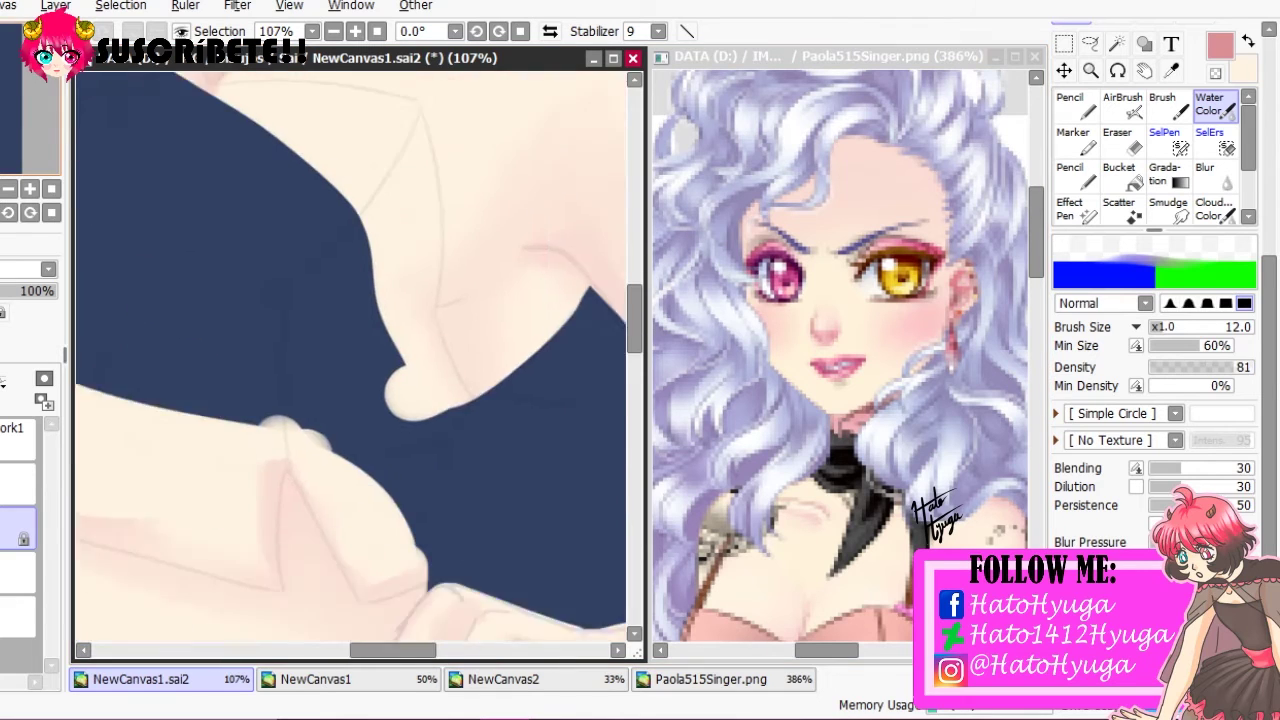
# Mirror the view and paint darker pink shadows around the armpit and side of the bust with the Water Color brush at size 20.0
pyautogui.press('h')
pyautogui.press(']')
pyautogui.press(']')
pyautogui.press(']')
pyautogui.moveTo(290, 370); pyautogui.dragTo(205, 345)
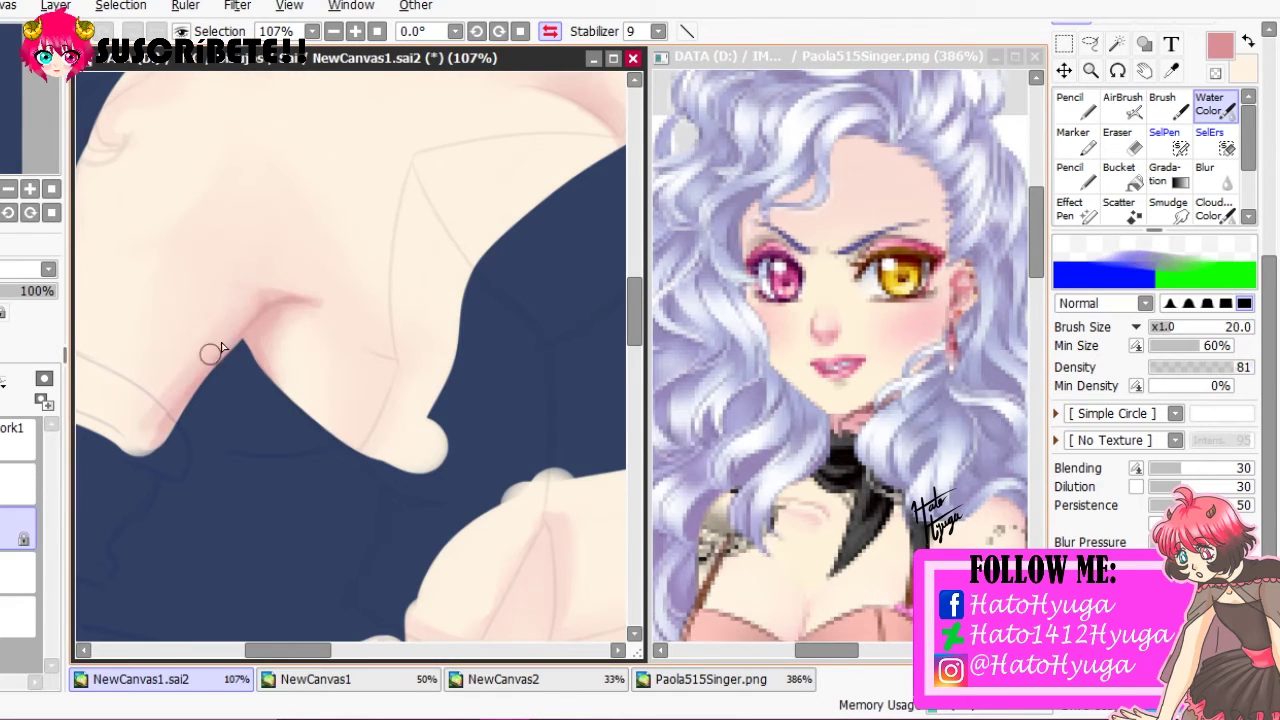
pyautogui.moveTo(330, 290)
pyautogui.mouseDown()
pyautogui.moveTo(395, 335)
pyautogui.moveTo(385, 405)
pyautogui.mouseUp()
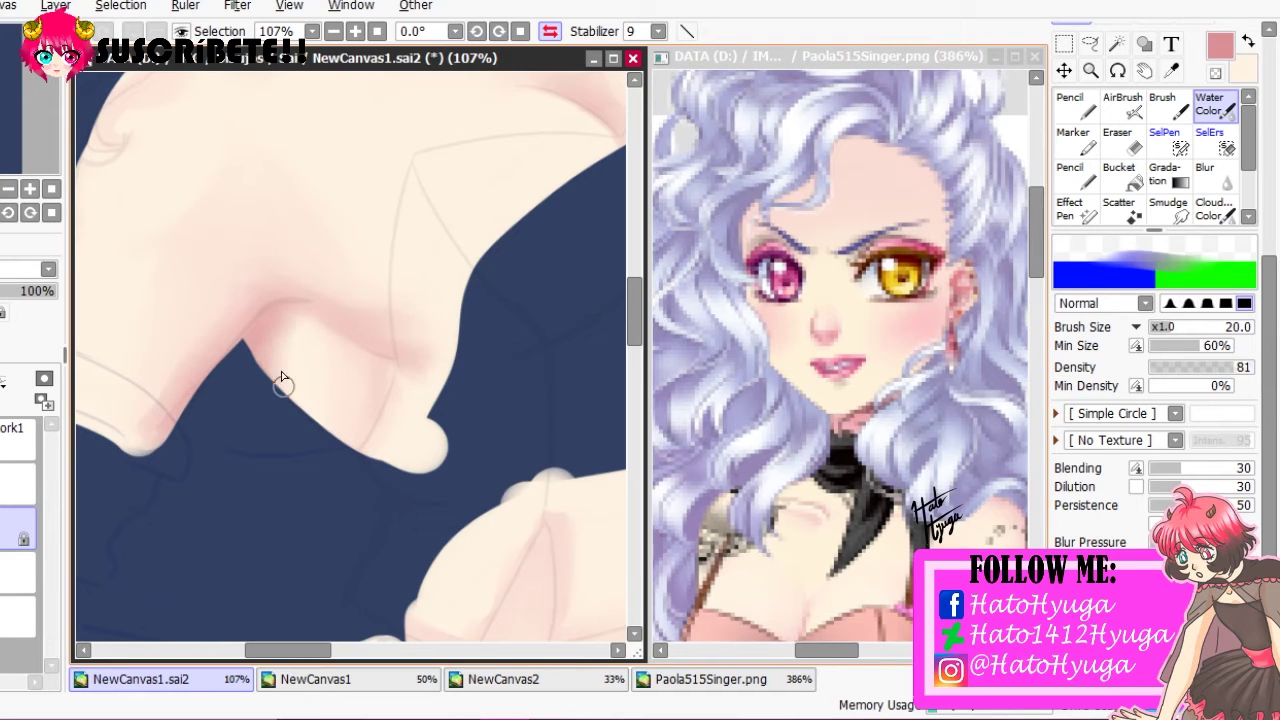
pyautogui.scroll(-5, 557, 215)
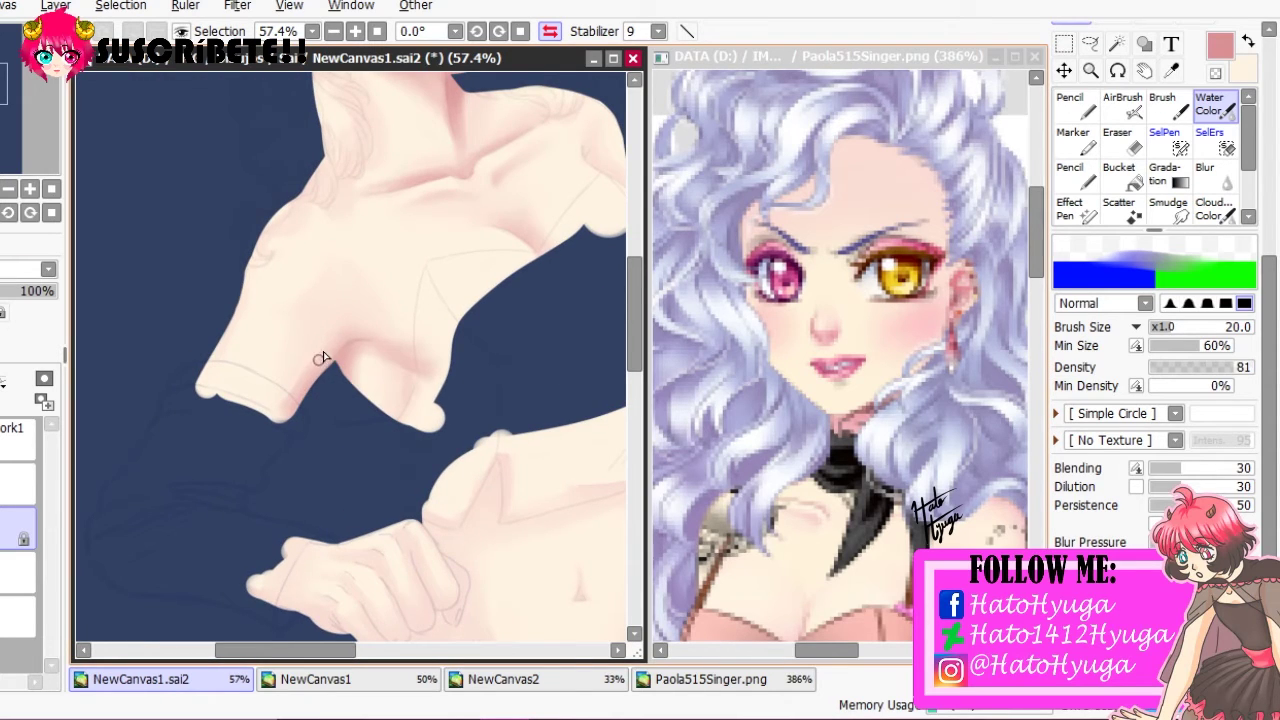
pyautogui.press('h')
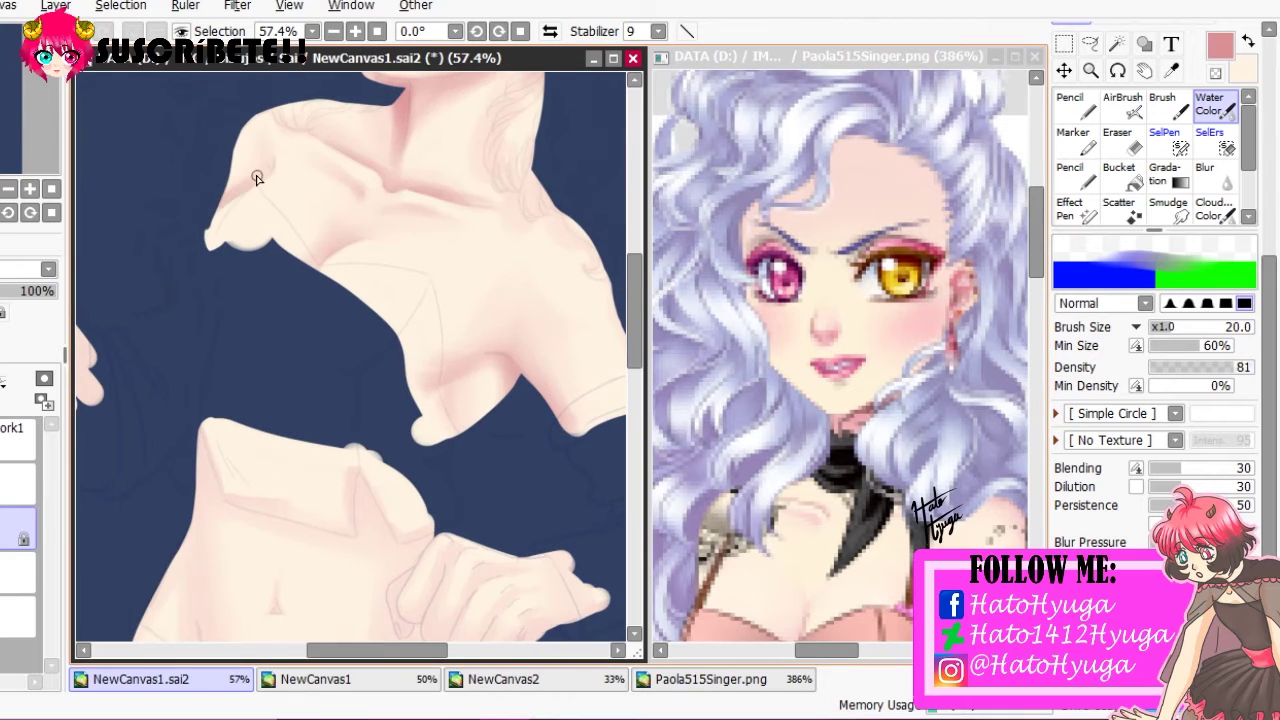
# Paint a darker pink cast shadow on the hip beneath the fist with the Water Color brush at sizes 9.0 and 20.0
pyautogui.scroll(2, 494, 277)
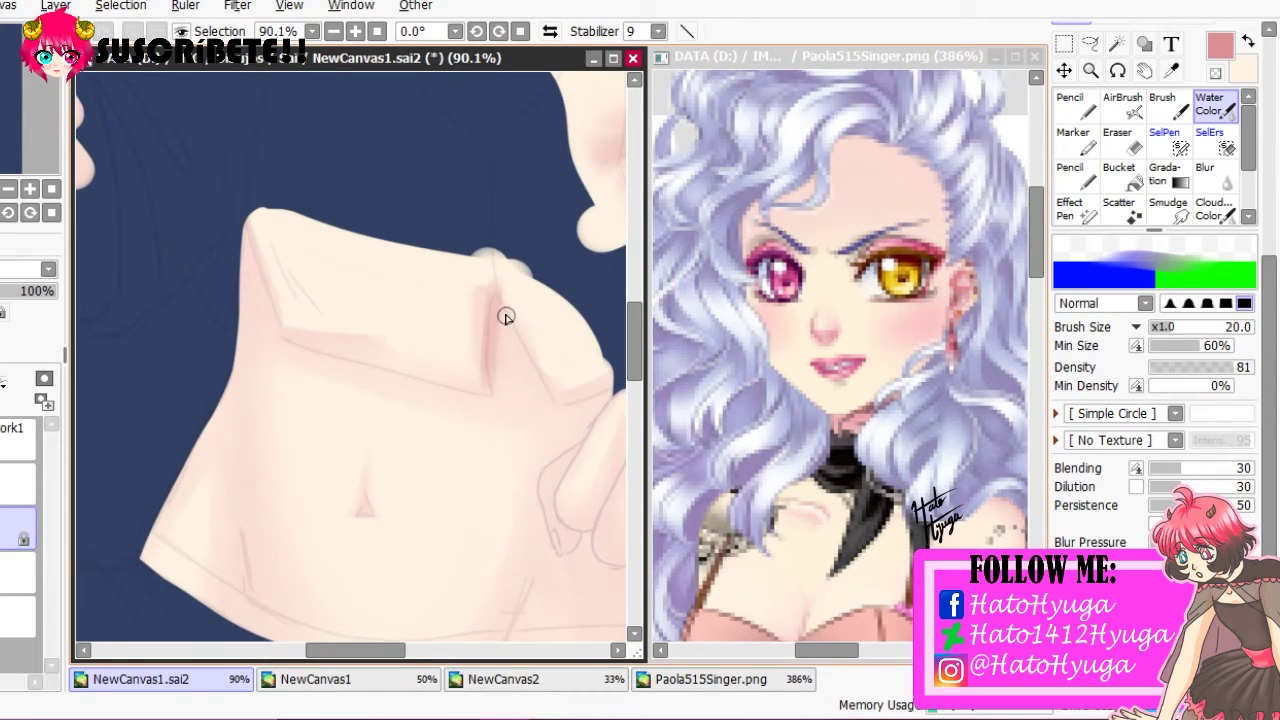
pyautogui.scroll(3, 300, 300)
pyautogui.press('[')
pyautogui.press('[')
pyautogui.press('[')
pyautogui.press('[')
pyautogui.press('[')
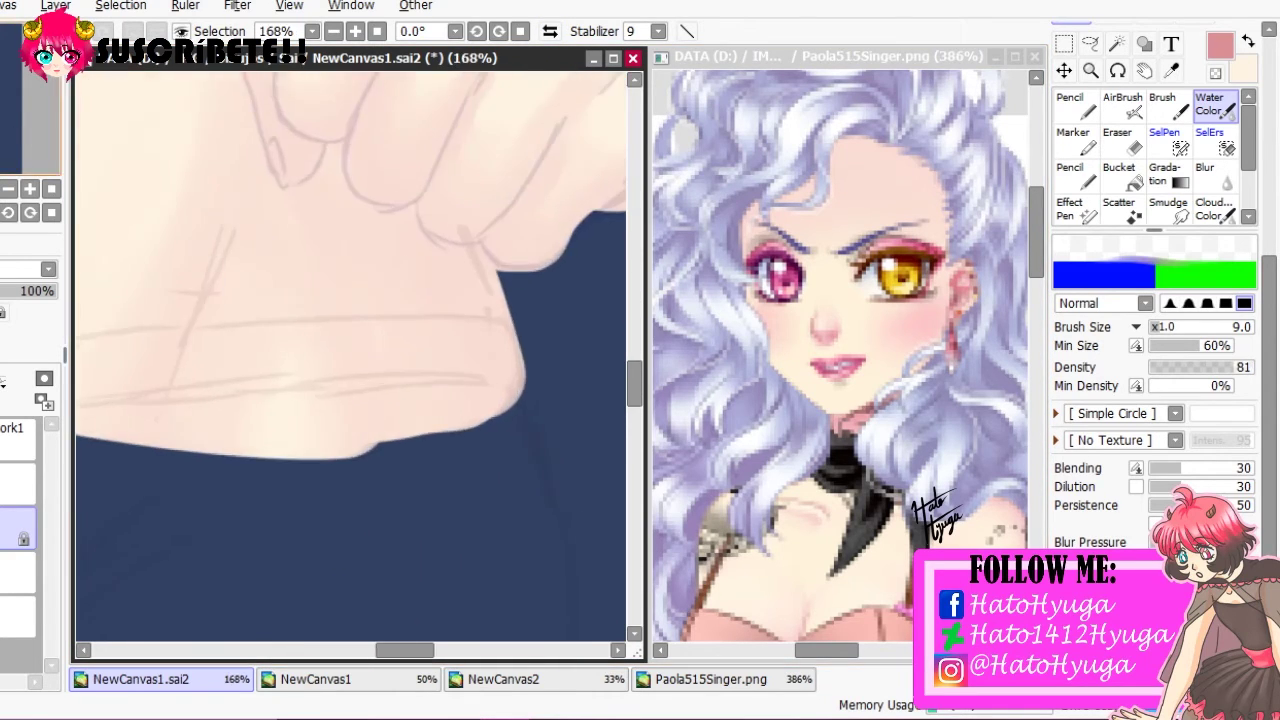
pyautogui.moveTo(357, 349)
pyautogui.mouseDown()
pyautogui.moveTo(343, 360)
pyautogui.moveTo(409, 400)
pyautogui.moveTo(457, 403)
pyautogui.moveTo(520, 433)
pyautogui.mouseUp()
pyautogui.press(']')
pyautogui.press(']')
pyautogui.press(']')
pyautogui.press(']')
pyautogui.press(']')
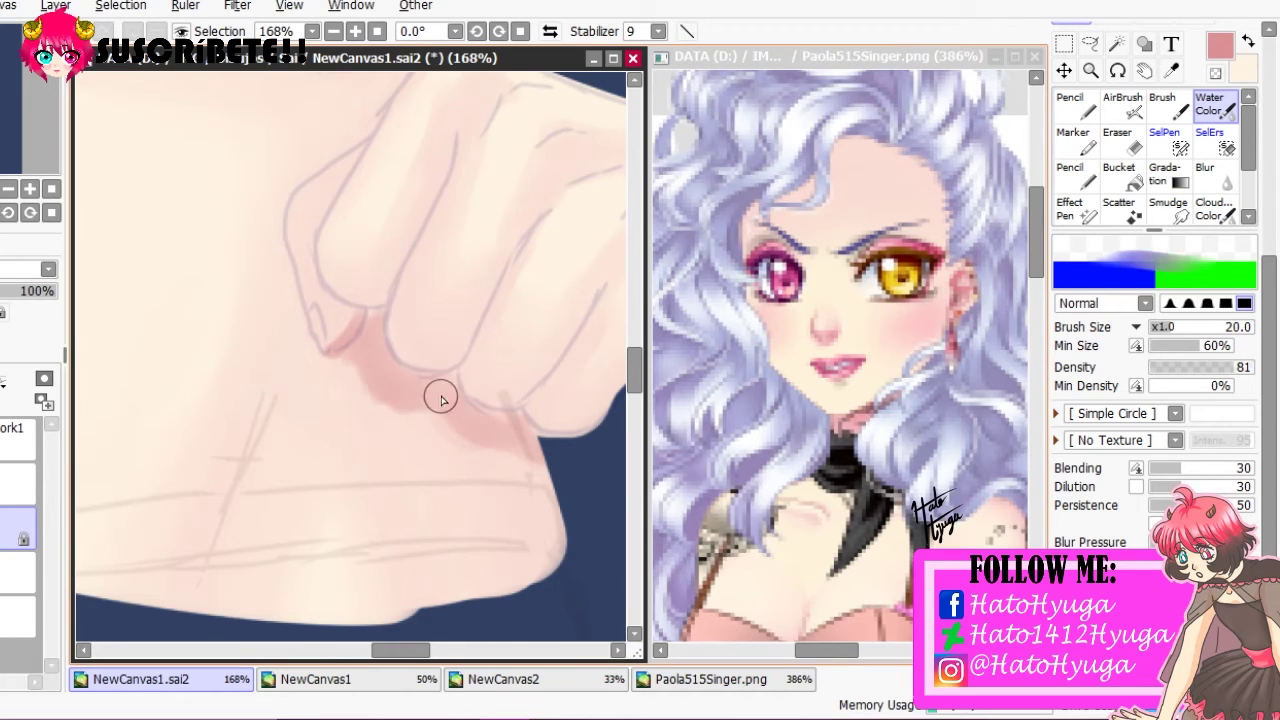
# Shade between the fingers and along the lower edge of the hip hand with the Water Color brush at size 9.0
pyautogui.press('[')
pyautogui.press('[')
pyautogui.press('[')
pyautogui.press('[')
pyautogui.press('[')
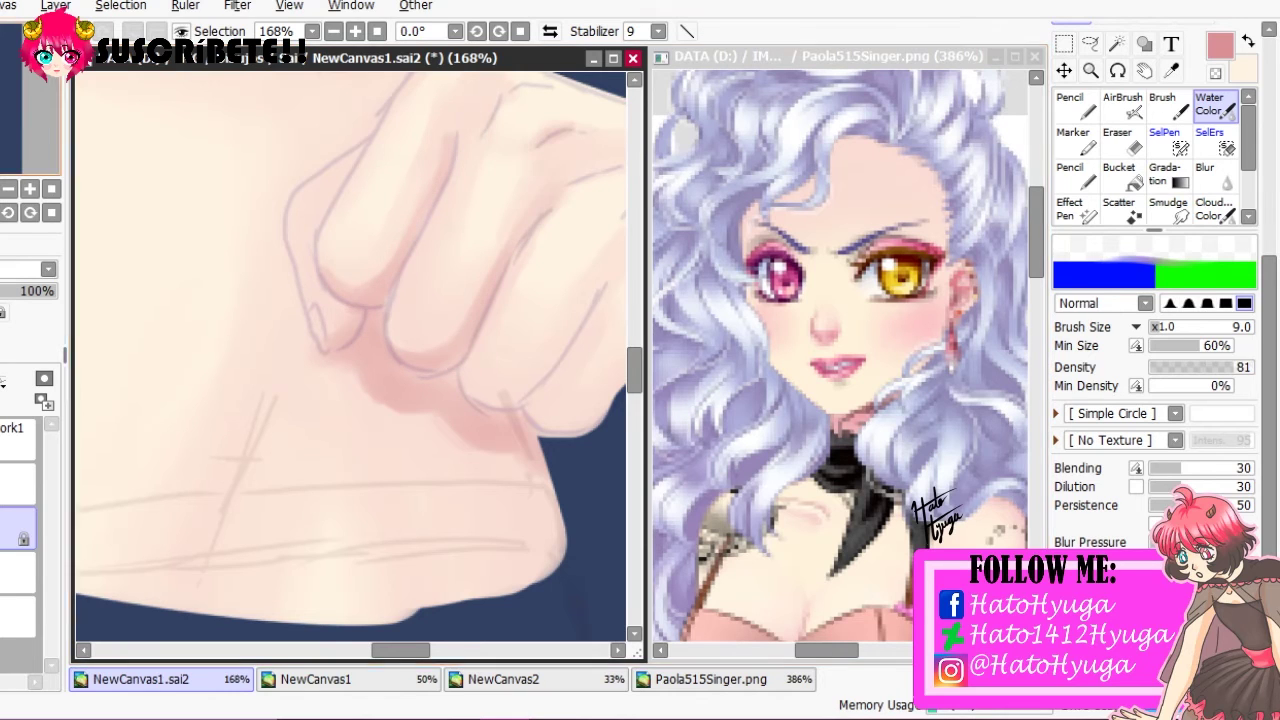
pyautogui.moveTo(465, 410)
pyautogui.mouseDown()
pyautogui.moveTo(300, 400)
pyautogui.moveTo(472, 242)
pyautogui.mouseUp()
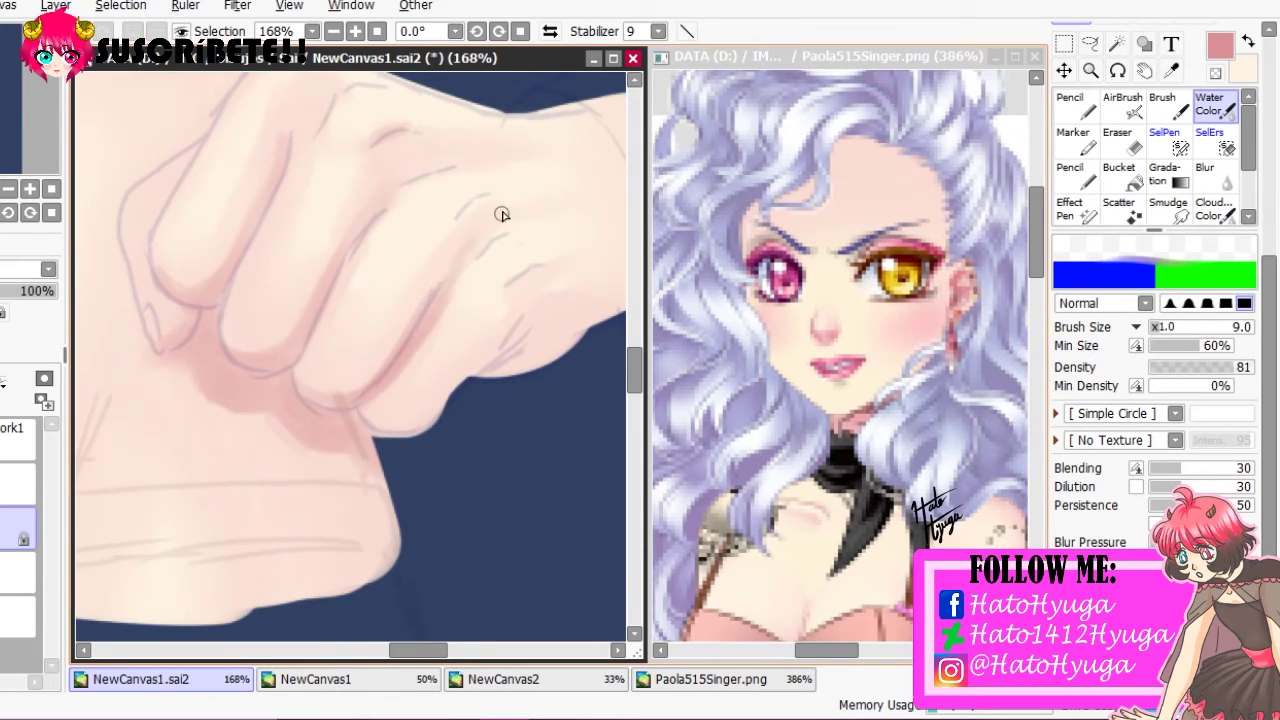
pyautogui.moveTo(484, 358); pyautogui.dragTo(550, 360)
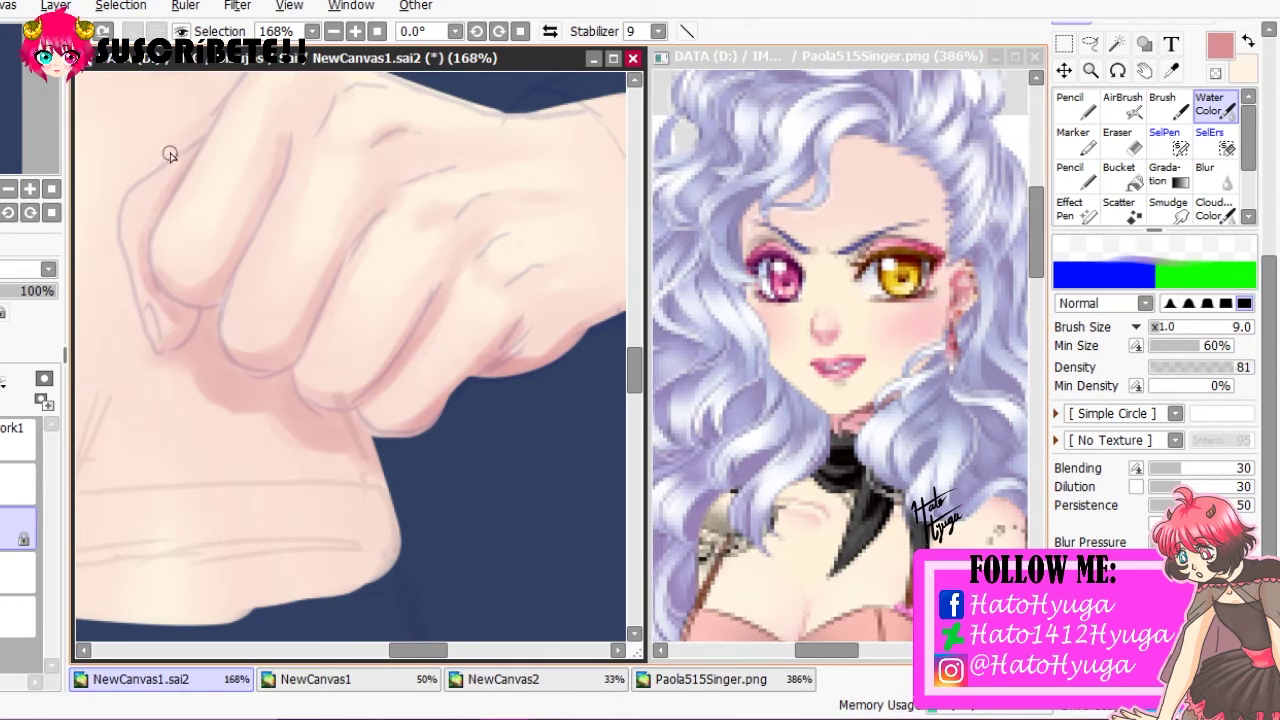
# Deepen the pink shadows on the hip hand's knuckles, wrist crease and thumb side with the Water Color brush
pyautogui.scroll(-2, 490, 328)
pyautogui.moveTo(497, 345)
pyautogui.mouseDown()
pyautogui.moveTo(512, 190)
pyautogui.moveTo(563, 242)
pyautogui.mouseUp()
pyautogui.press('[')
pyautogui.press('[')
pyautogui.press('[')
pyautogui.press('[')
pyautogui.press('[')
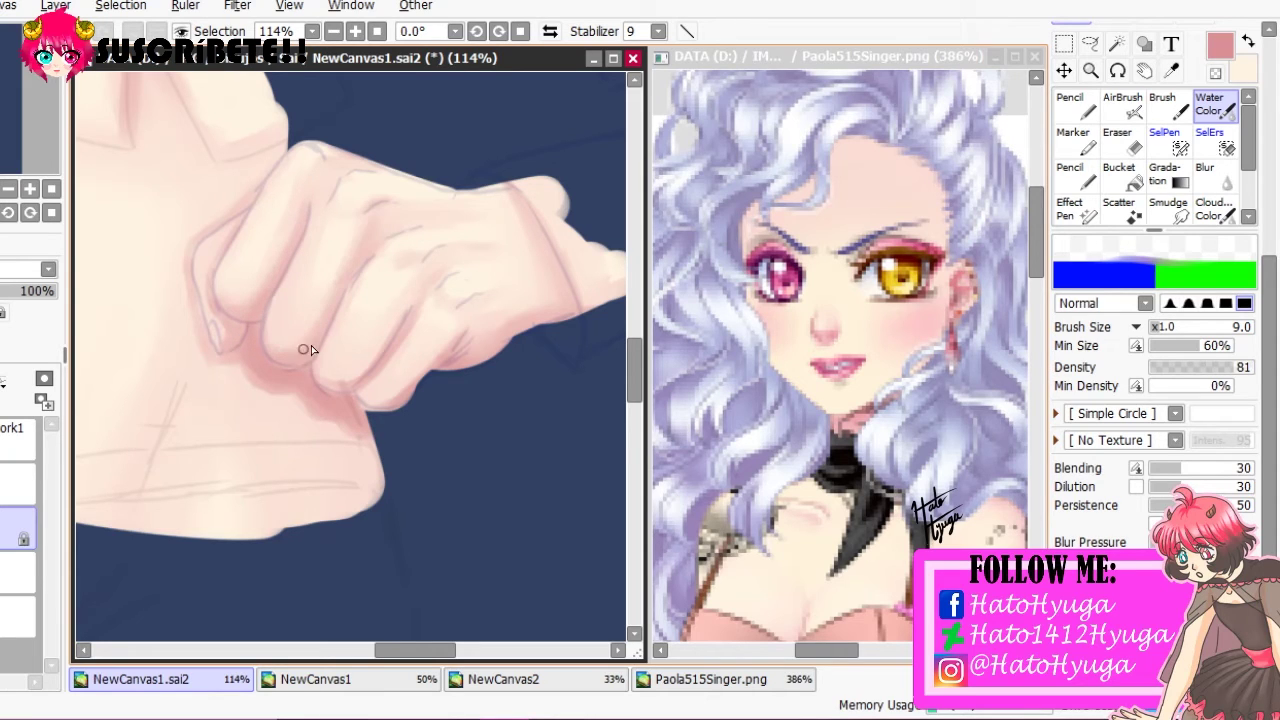
pyautogui.moveTo(398, 320); pyautogui.dragTo(355, 384)
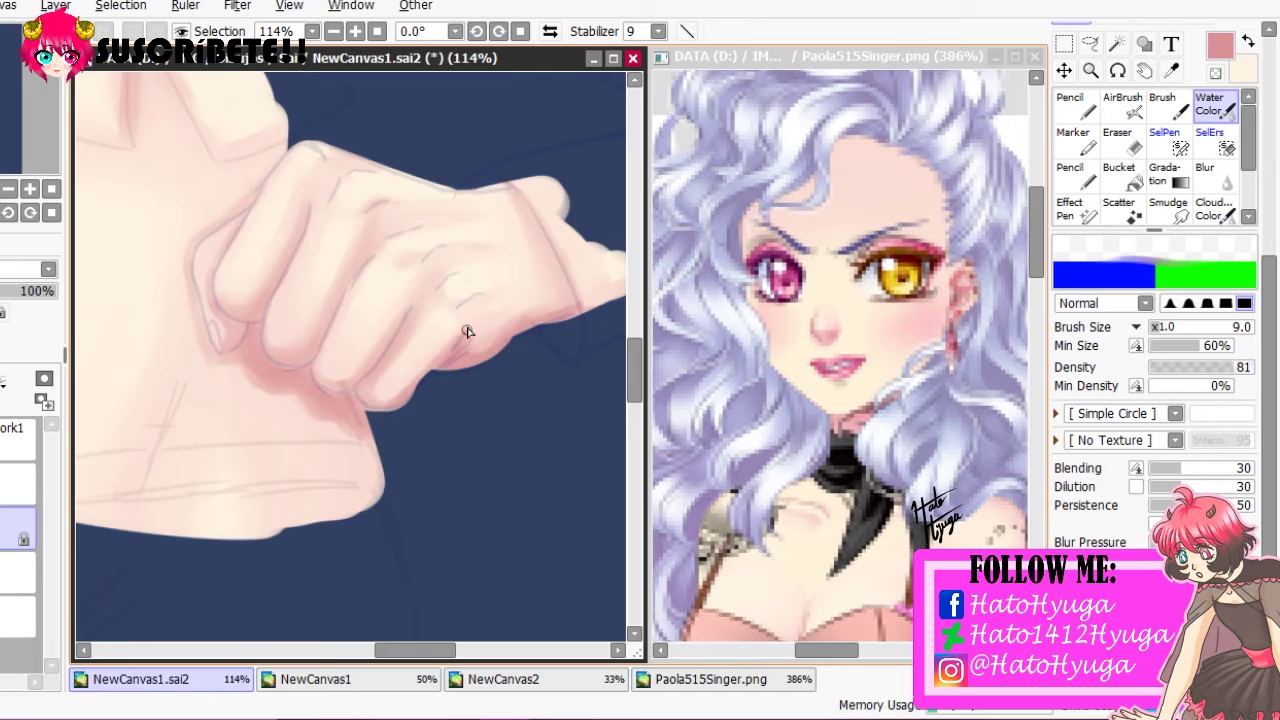
pyautogui.moveTo(518, 183); pyautogui.dragTo(578, 302)
pyautogui.moveTo(282, 142); pyautogui.dragTo(200, 240)
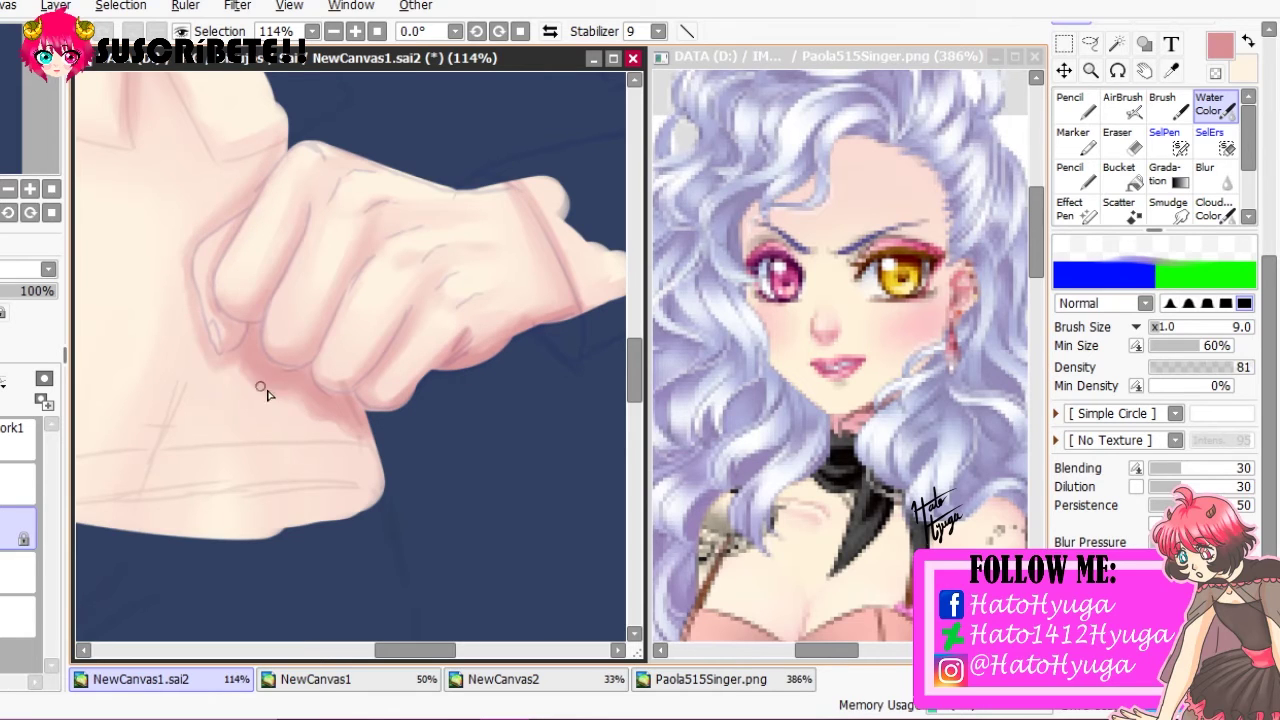
# Shade the hip creases on the lower abdomen with the Water Color brush at size 16.0 and hide the sketch lines
pyautogui.press(']')
pyautogui.press(']')
pyautogui.press(']')
pyautogui.press(']')
pyautogui.moveTo(182, 369)
pyautogui.mouseDown()
pyautogui.moveTo(200, 250)
pyautogui.moveTo(346, 354)
pyautogui.moveTo(180, 337)
pyautogui.mouseUp()
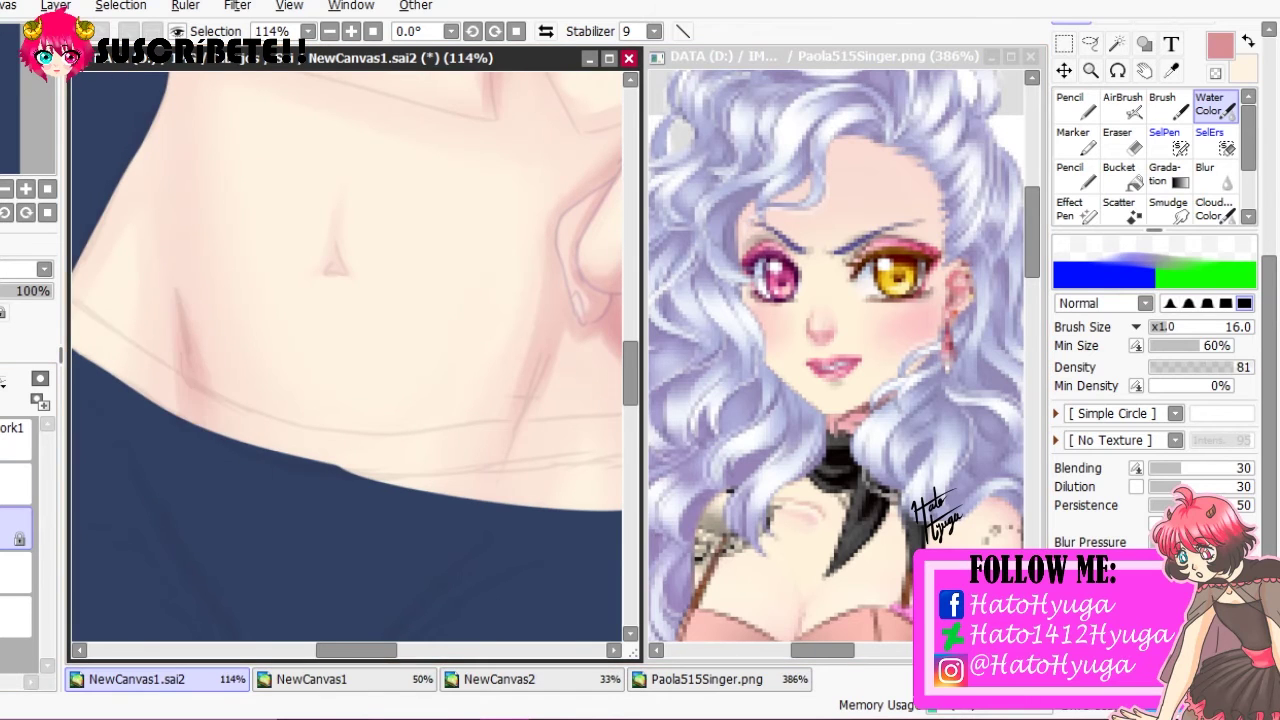
pyautogui.scroll(-4, 180, 337)
pyautogui.scroll(-3, 345, 355)
pyautogui.moveTo(345, 450); pyautogui.dragTo(345, 300)
pyautogui.scroll(4, 345, 355)
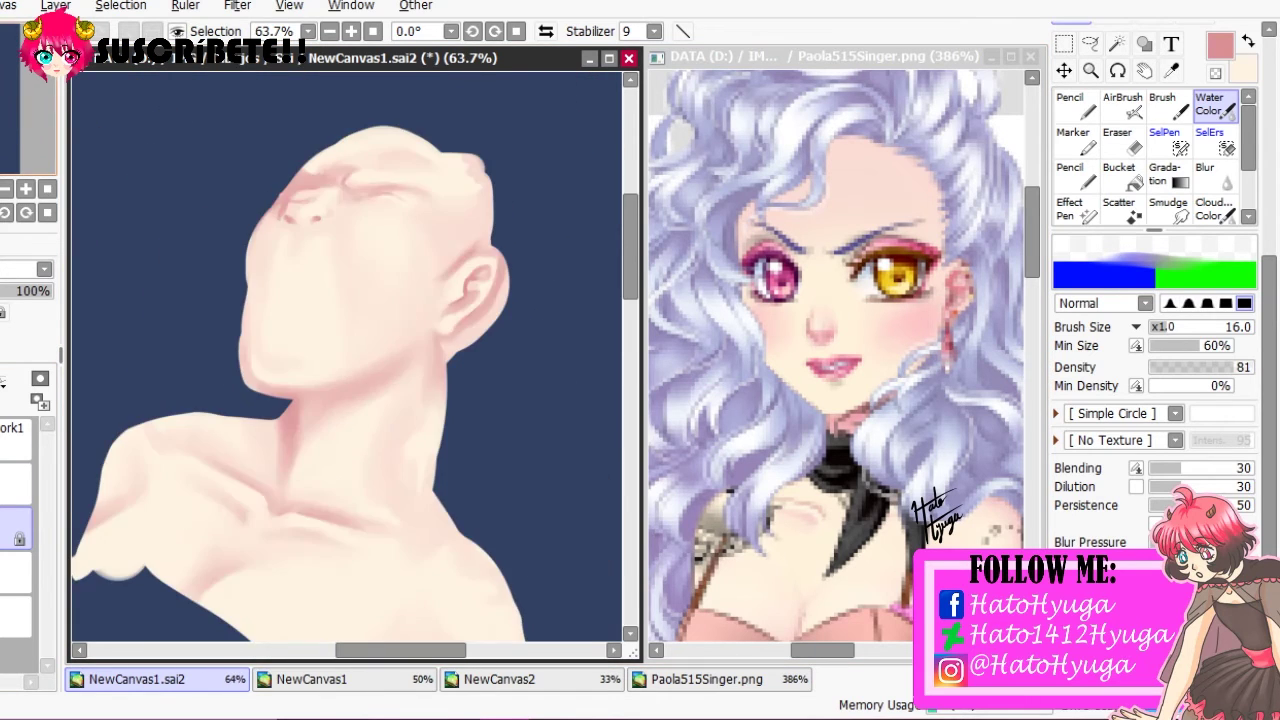
pyautogui.moveTo(345, 500); pyautogui.dragTo(345, 200)
pyautogui.scroll(3, 433, 287)
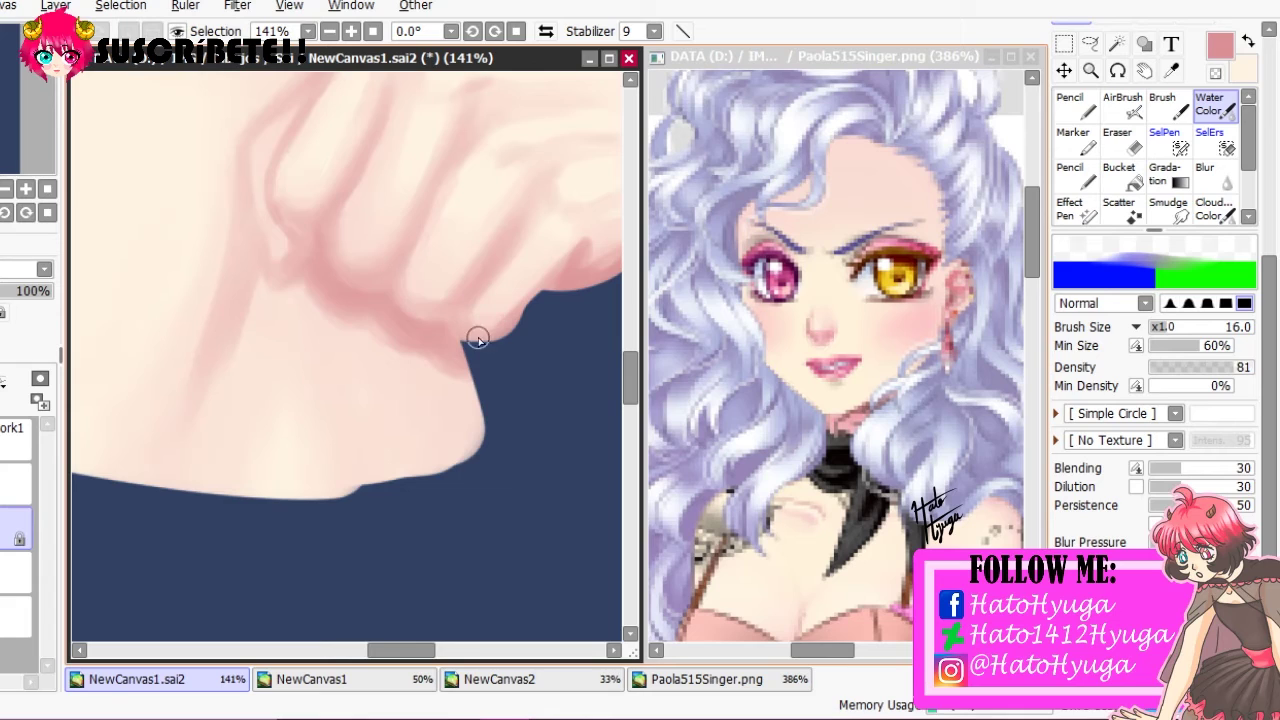
# Define the finger edges, thumb and knuckle creases of the hip hand with thin dark pink Water Color strokes at size 4.0
pyautogui.press('[')
pyautogui.press('[')
pyautogui.press('[')
pyautogui.press('[')
pyautogui.press('[')
pyautogui.press('[')
pyautogui.press('[')
pyautogui.press('[')
pyautogui.press('[')
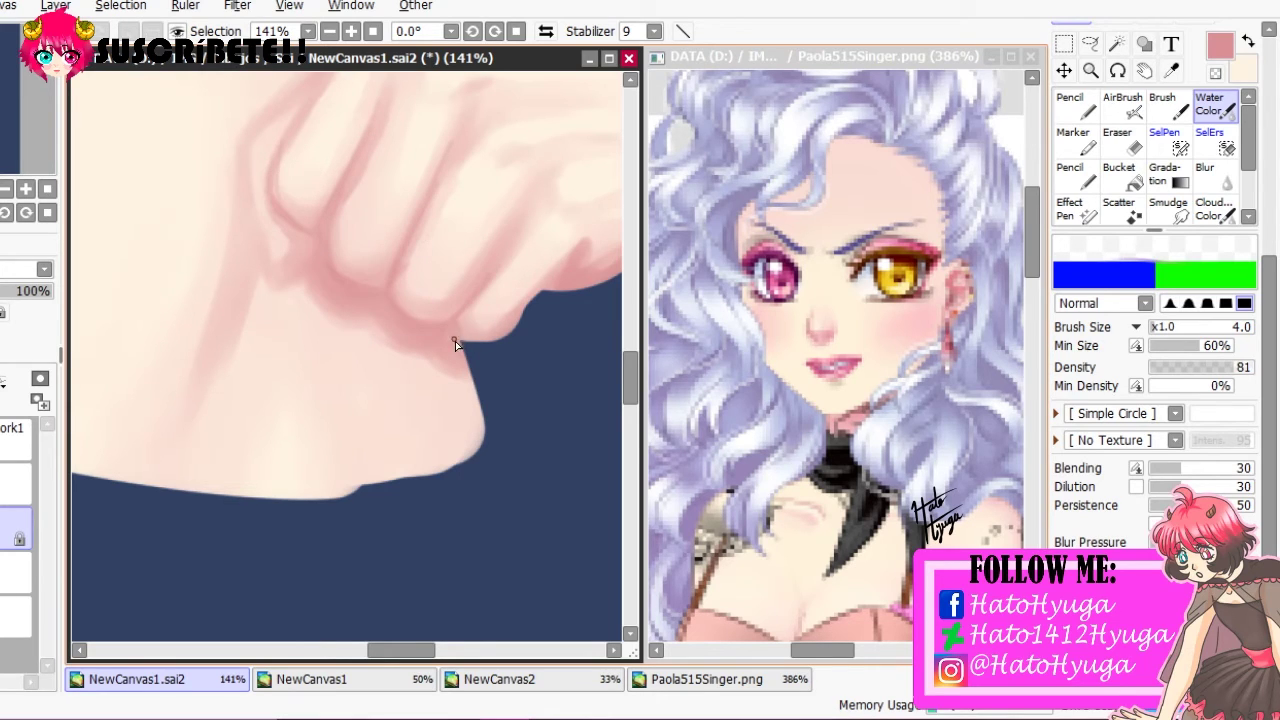
pyautogui.scroll(3, 494, 338)
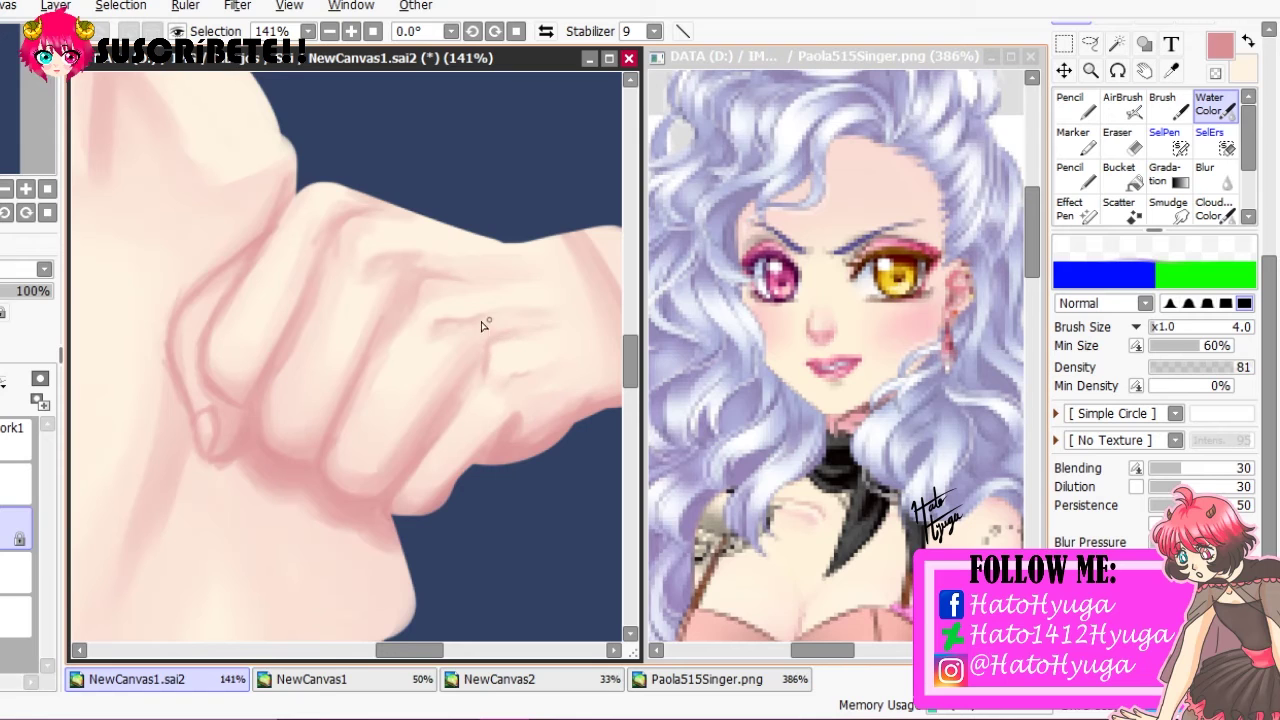
# Blend the shadows on the hip hand and side of the bust, enlarging the Water Color brush to size 40.0
pyautogui.scroll(-4, 517, 374)
pyautogui.moveTo(517, 374)
pyautogui.mouseDown()
pyautogui.moveTo(346, 356)
pyautogui.moveTo(330, 520)
pyautogui.mouseUp()
pyautogui.moveTo(314, 40); pyautogui.dragTo(295, 163)
pyautogui.scroll(-3, 335, 192)
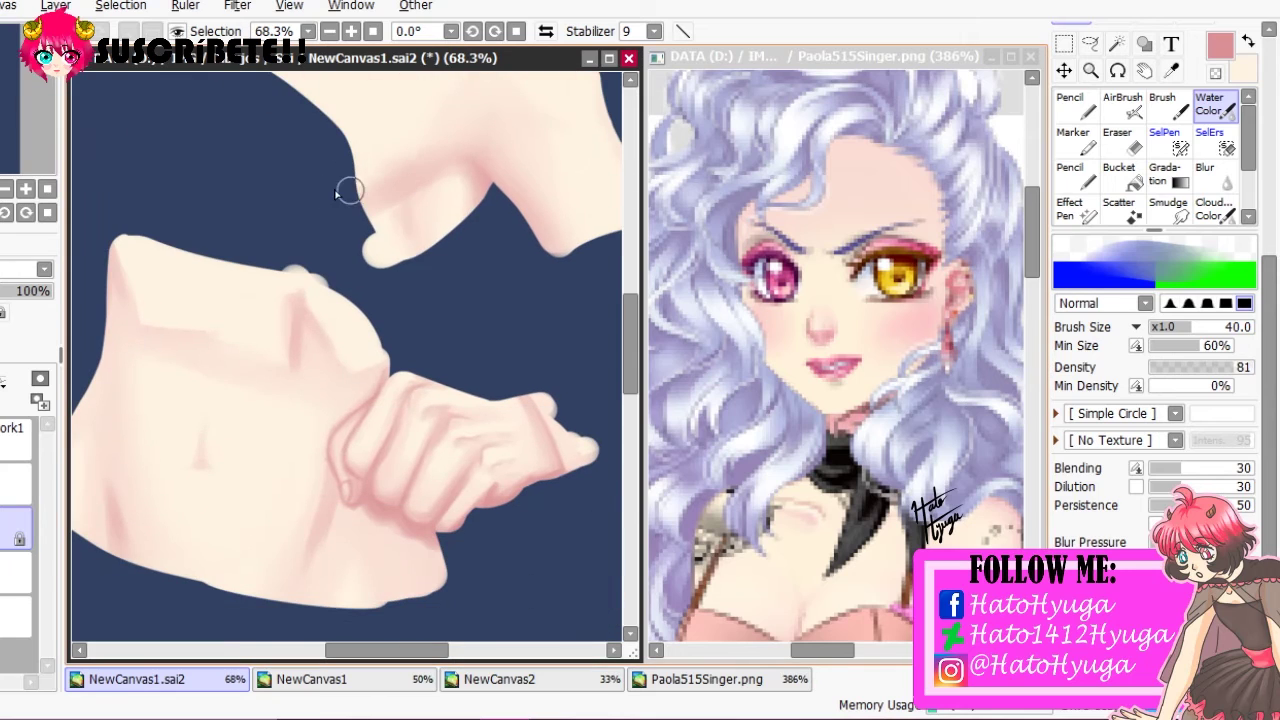
pyautogui.scroll(-3, 420, 234)
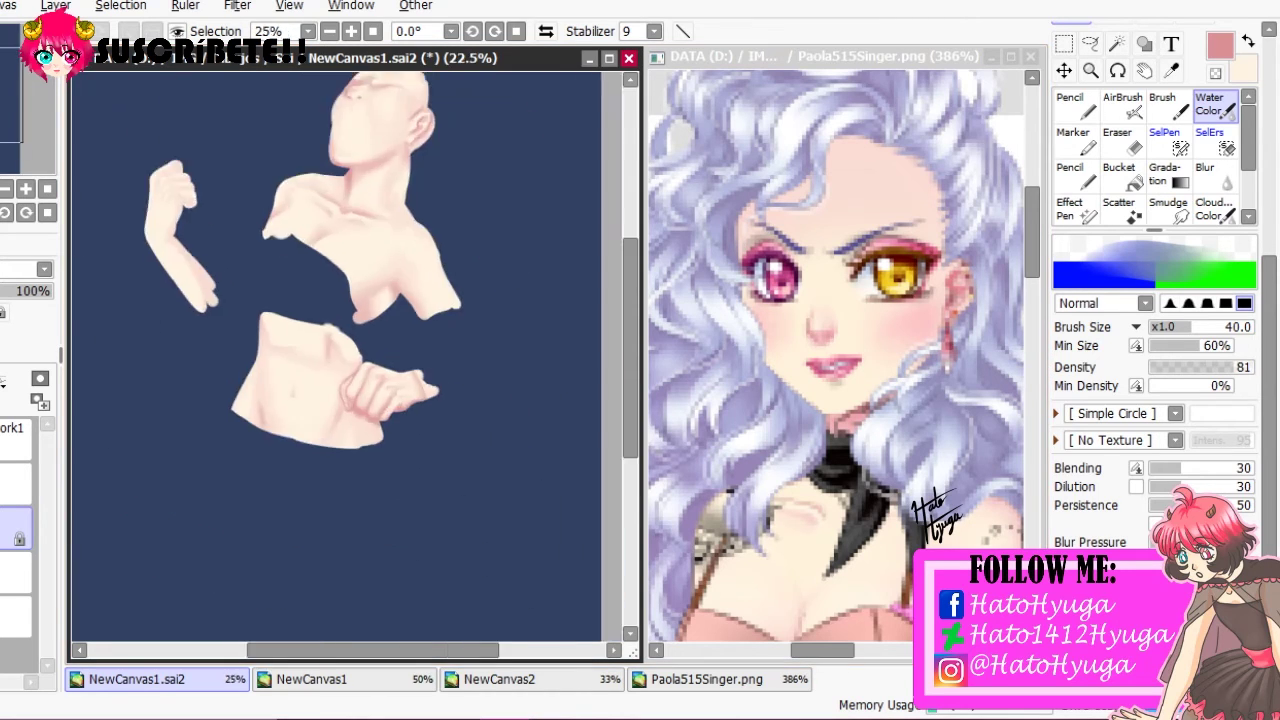
# Rotate and mirror the view of the raised fist and draw dark pink shadows beneath its thumb with the Water Color brush at size 4.0
pyautogui.scroll(2, 420, 234)
pyautogui.scroll(5, 343, 346)
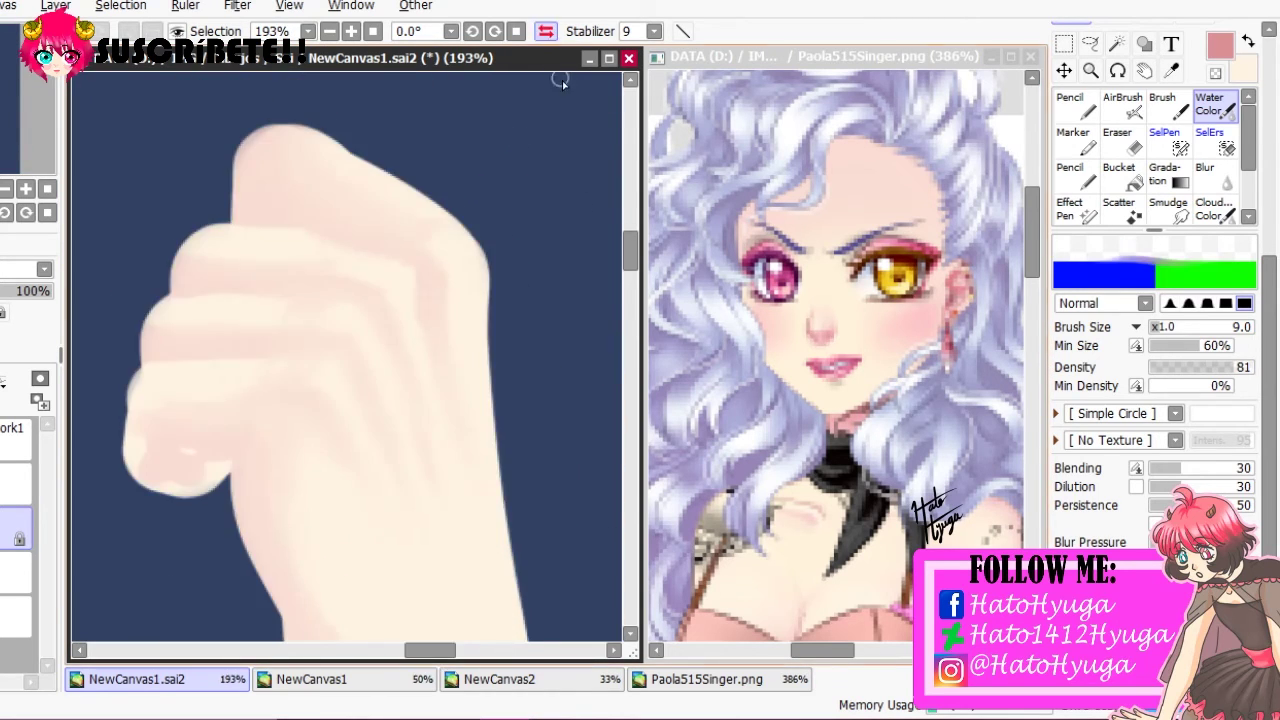
pyautogui.moveTo(170, 325); pyautogui.dragTo(270, 350)
pyautogui.press('[')
pyautogui.press('[')
pyautogui.press('[')
pyautogui.press('[')
pyautogui.press('[')
pyautogui.moveTo(285, 238); pyautogui.dragTo(360, 262)
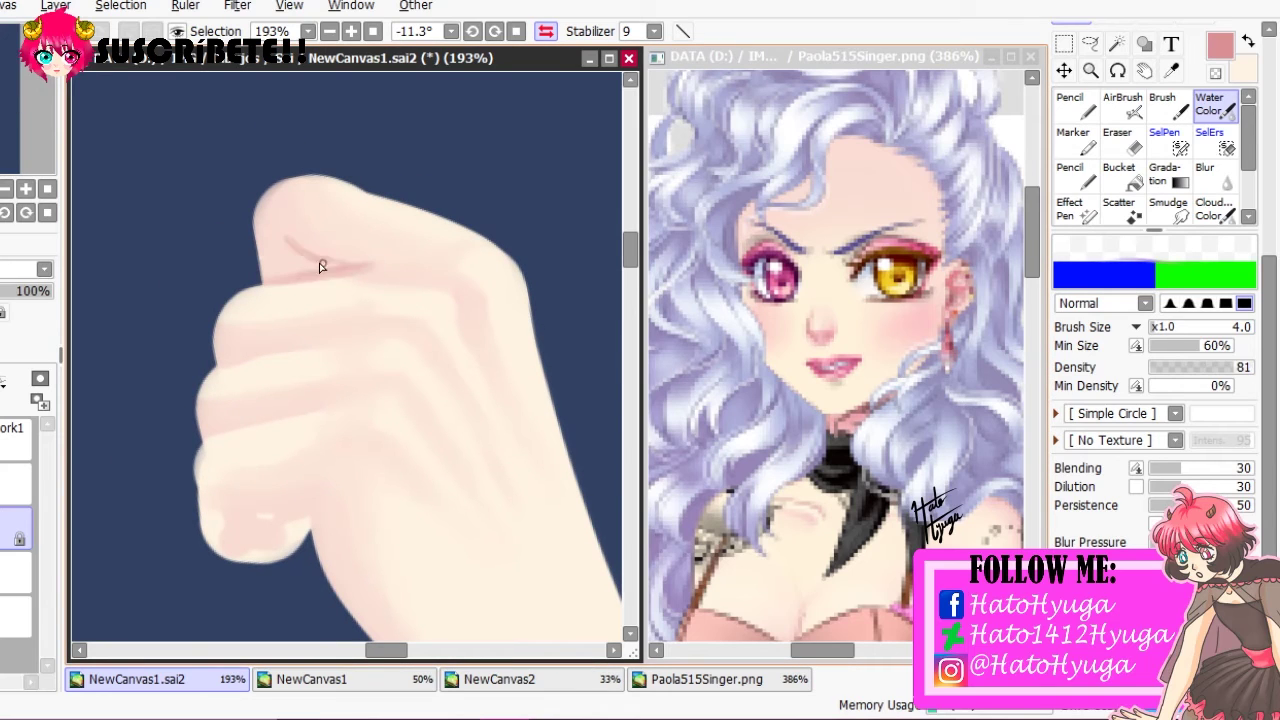
pyautogui.press('h')
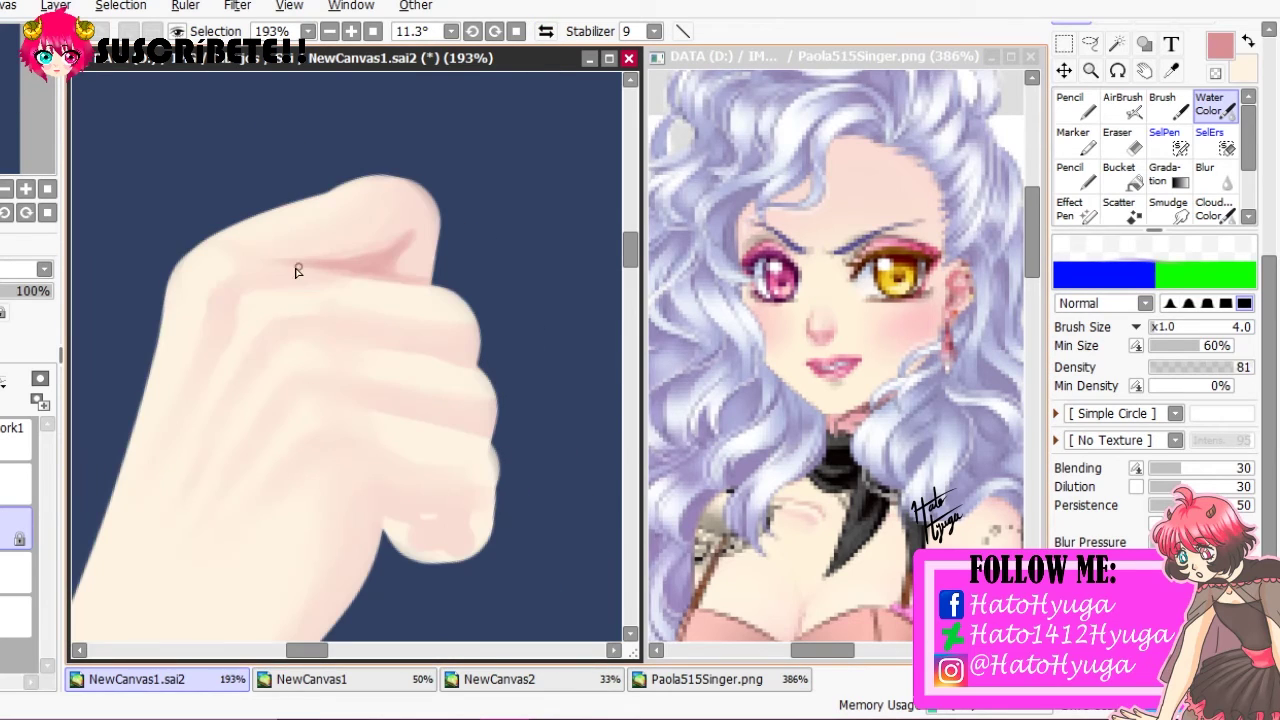
# Trace dark pink shadows between the raised fist's fingers and over its knuckles with the Water Color brush at size 4.0
pyautogui.moveTo(330, 344); pyautogui.dragTo(457, 349)
pyautogui.press('h')
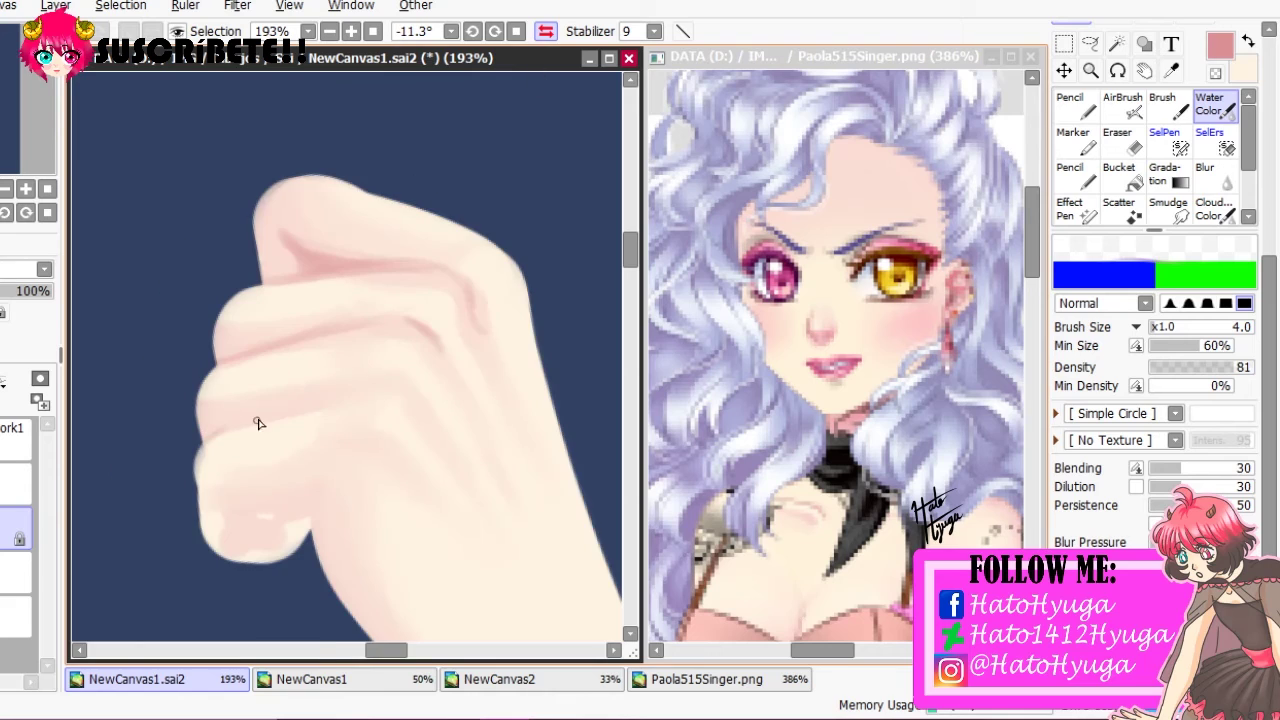
pyautogui.moveTo(210, 432); pyautogui.dragTo(367, 406)
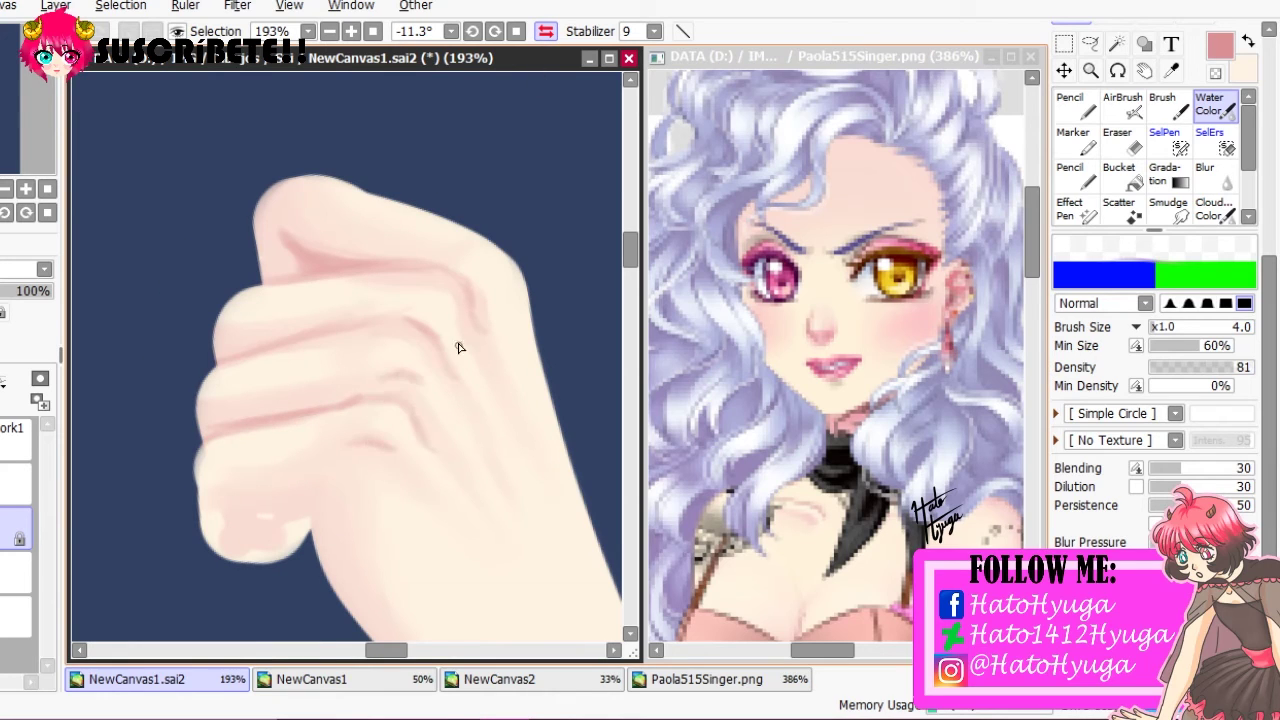
pyautogui.press('h')
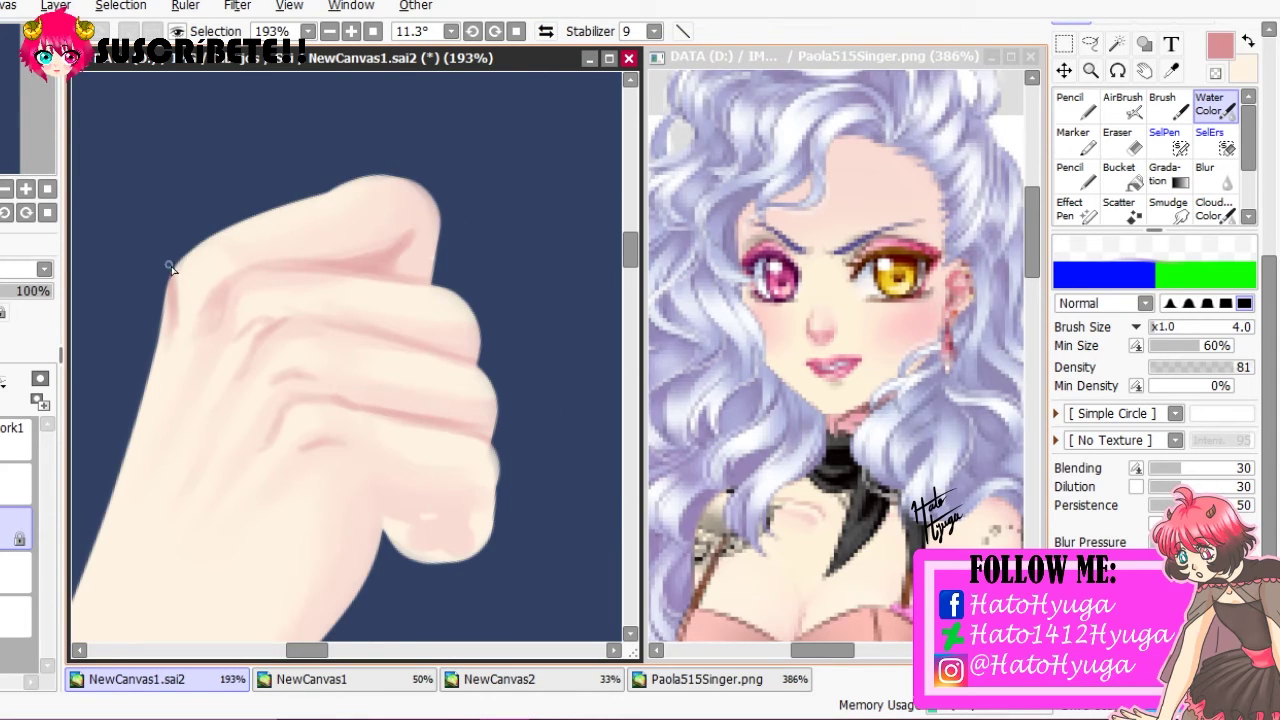
pyautogui.press('h')
# Shade the curled little finger and the palm edge down to the wrist of the raised hand with the Water Color brush
pyautogui.moveTo(390, 277); pyautogui.dragTo(282, 255)
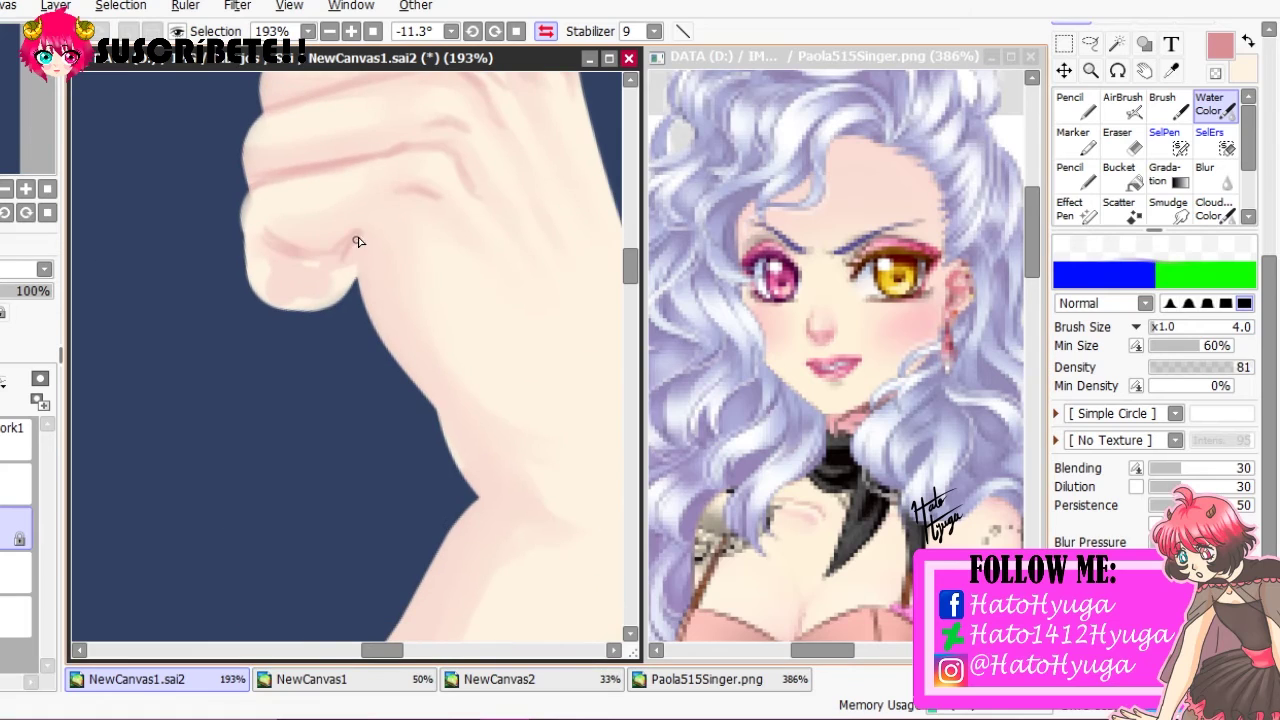
pyautogui.moveTo(358, 242)
pyautogui.mouseDown()
pyautogui.moveTo(289, 285)
pyautogui.moveTo(468, 399)
pyautogui.moveTo(476, 506)
pyautogui.mouseUp()
pyautogui.press(']')
pyautogui.press(']')
pyautogui.press(']')
pyautogui.press(']')
pyautogui.press(']')
pyautogui.press('[')
pyautogui.press('[')
pyautogui.press('[')
pyautogui.press('[')
pyautogui.press('[')
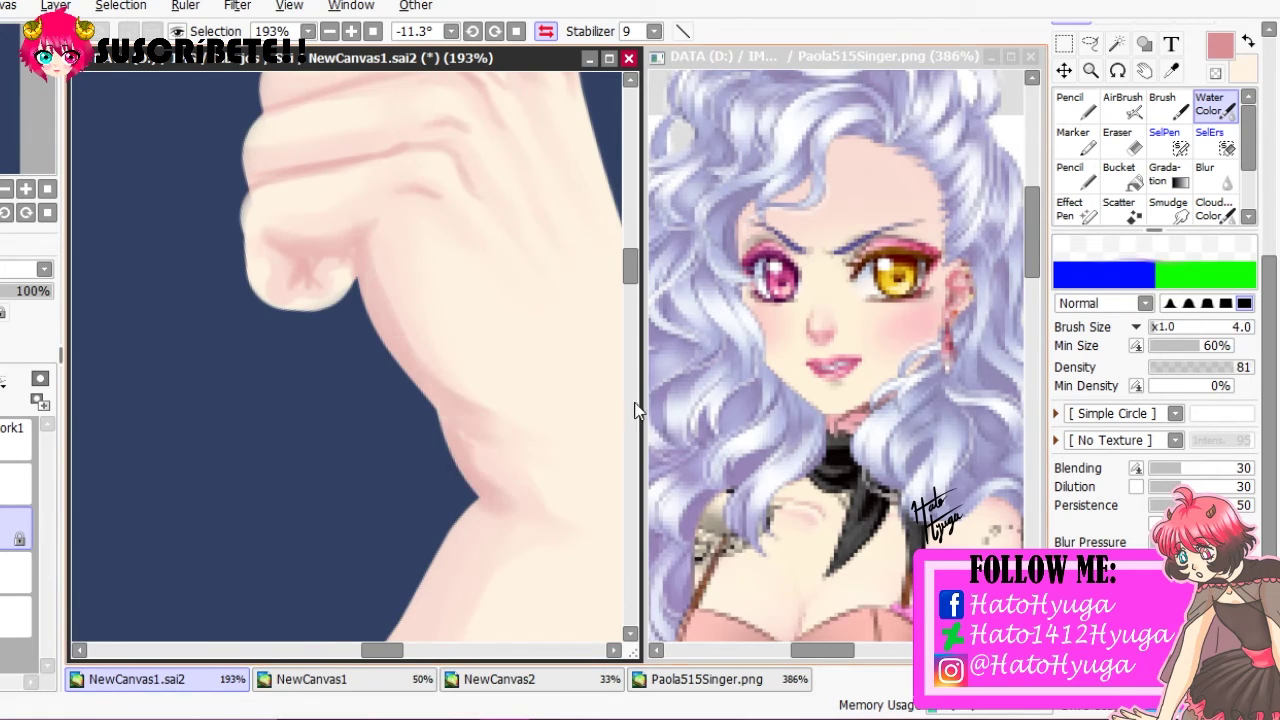
# Mirror the view and add darker pink shading along the inner forearm and wrist with the Water Color brush at size 9.0
pyautogui.scroll(-5, 300, 263)
pyautogui.scroll(3, 417, 263)
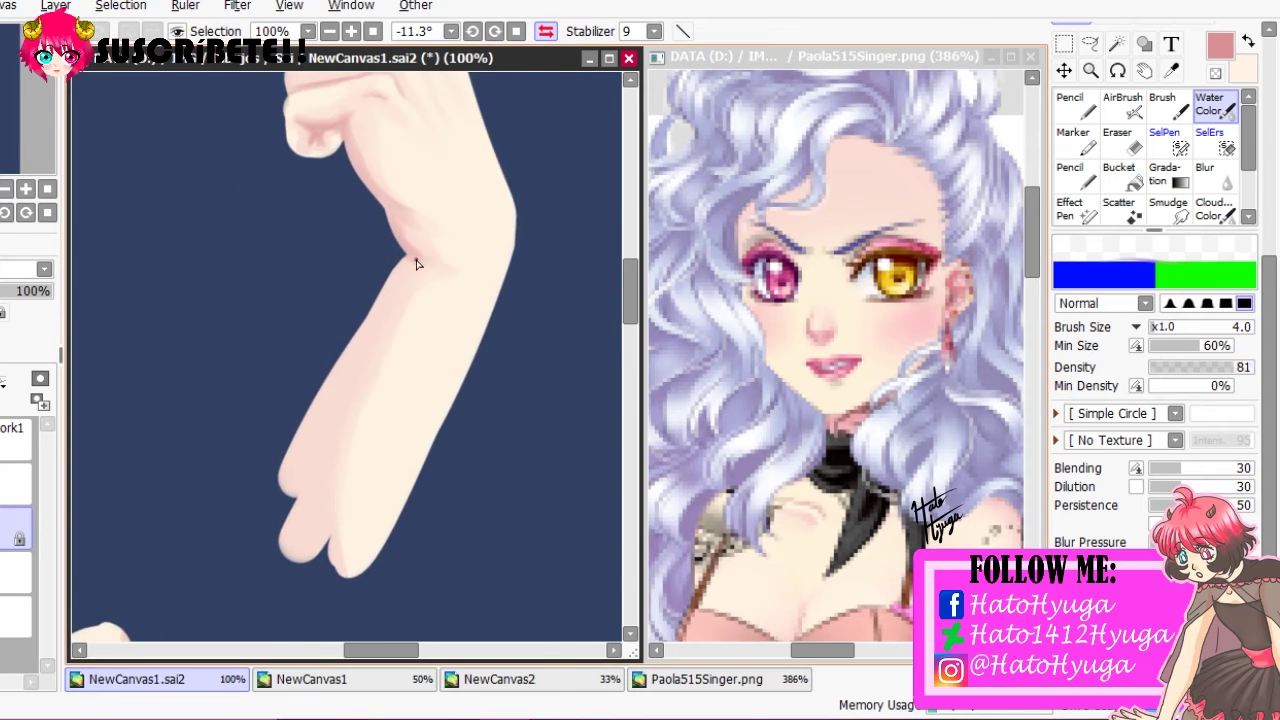
pyautogui.press('h')
pyautogui.press(']')
pyautogui.press(']')
pyautogui.press(']')
pyautogui.press(']')
pyautogui.press(']')
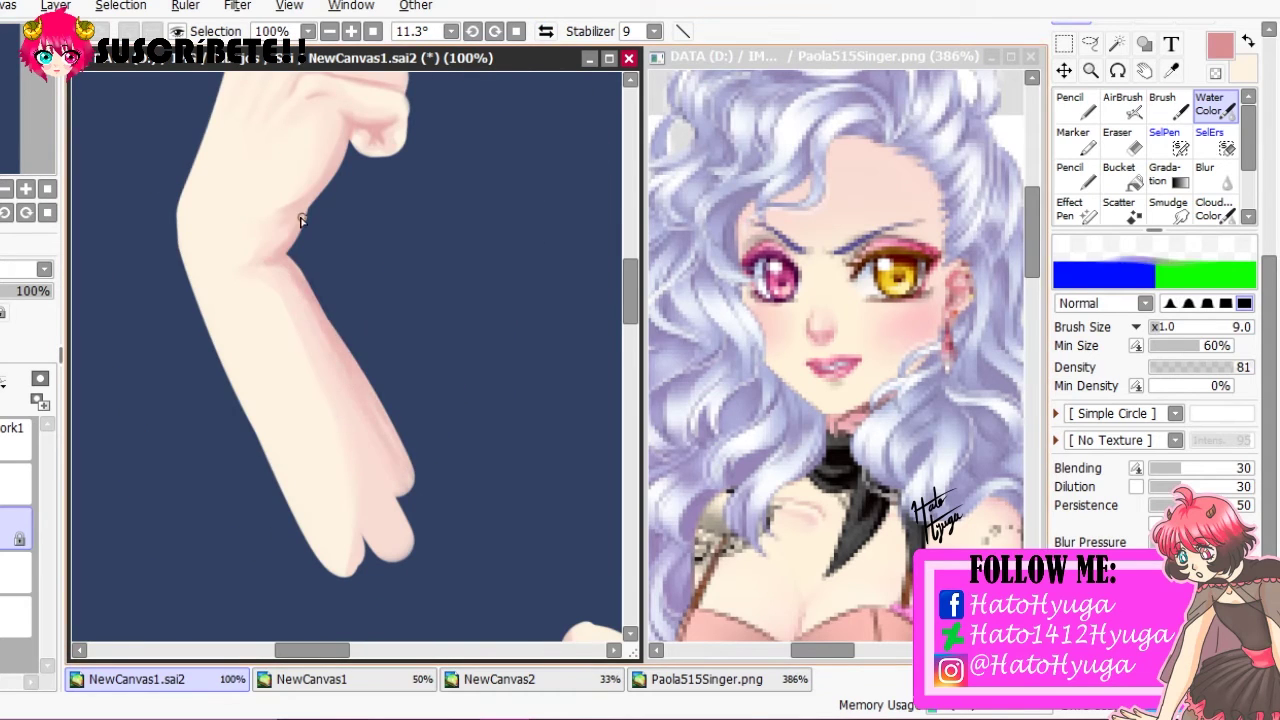
pyautogui.scroll(-2, 363, 397)
# Blend the finger and knuckle shadows of the raised fist with the Water Color brush at size 9.0 and reset the canvas rotation
pyautogui.scroll(4, 355, 345)
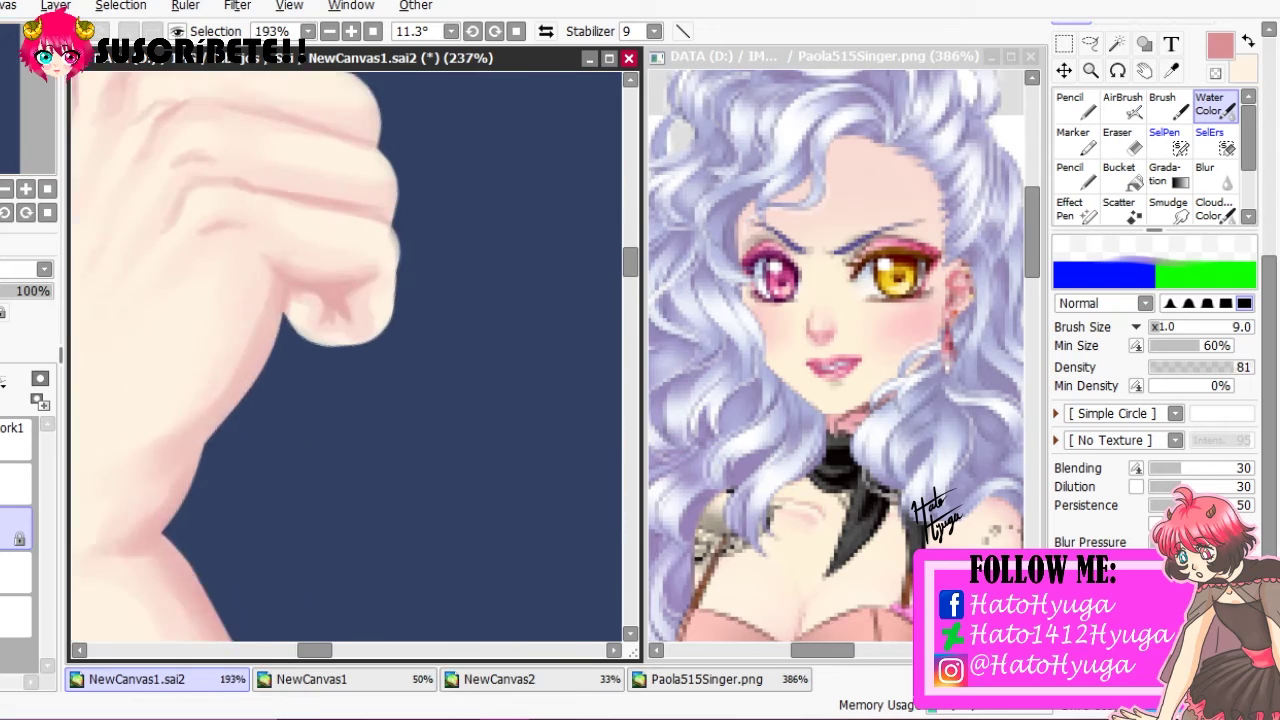
pyautogui.moveTo(345, 166); pyautogui.dragTo(478, 188)
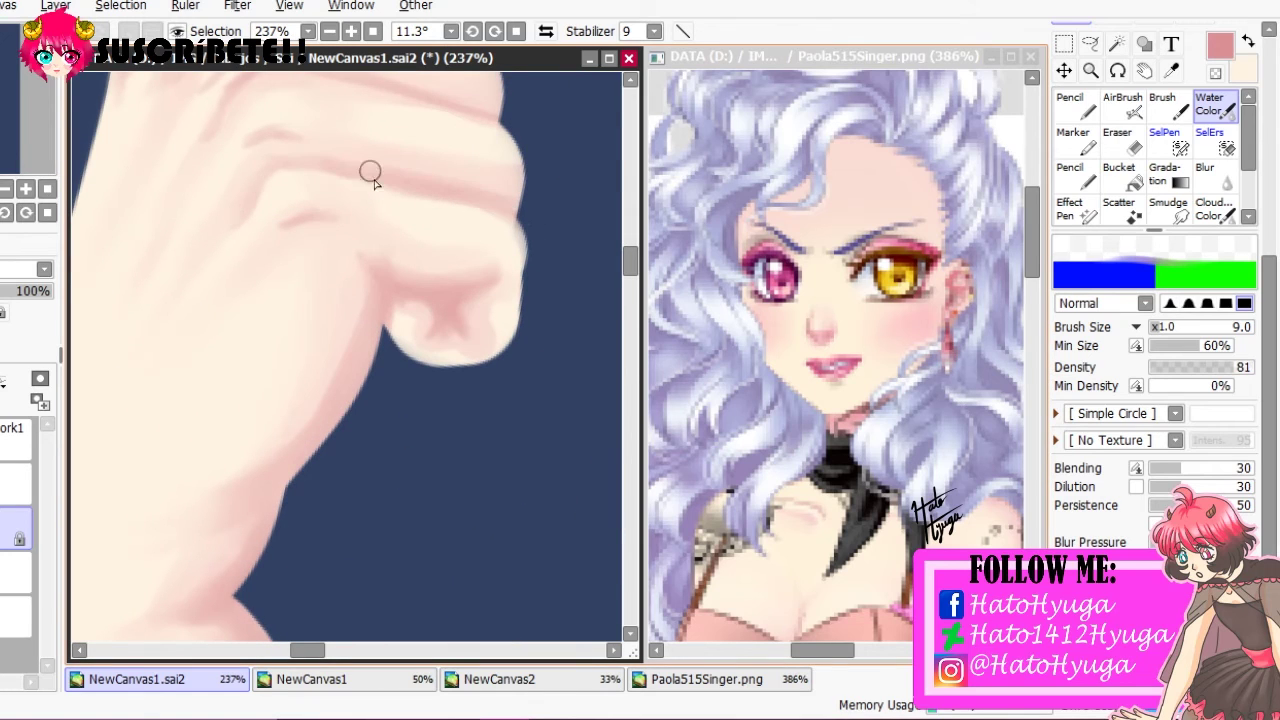
pyautogui.moveTo(320, 160); pyautogui.dragTo(230, 374)
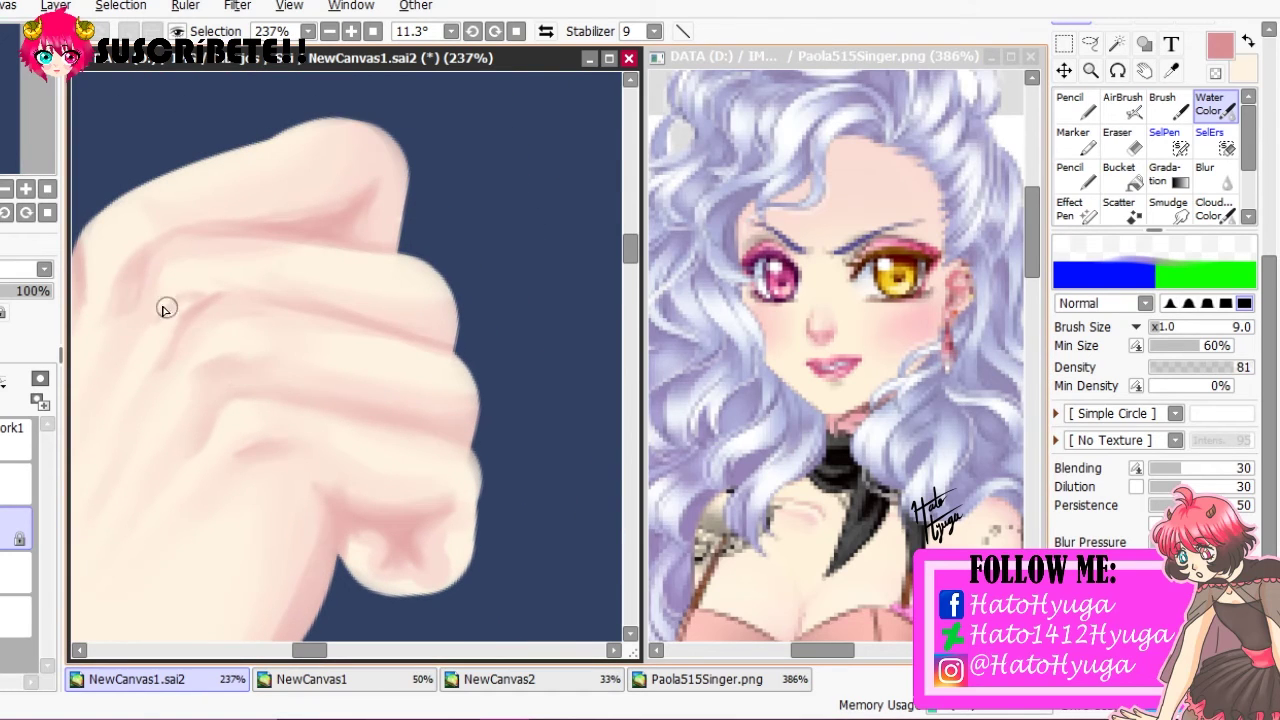
pyautogui.moveTo(165, 309); pyautogui.dragTo(445, 322)
pyautogui.press('Delete')
pyautogui.scroll(-3, 146, 237)
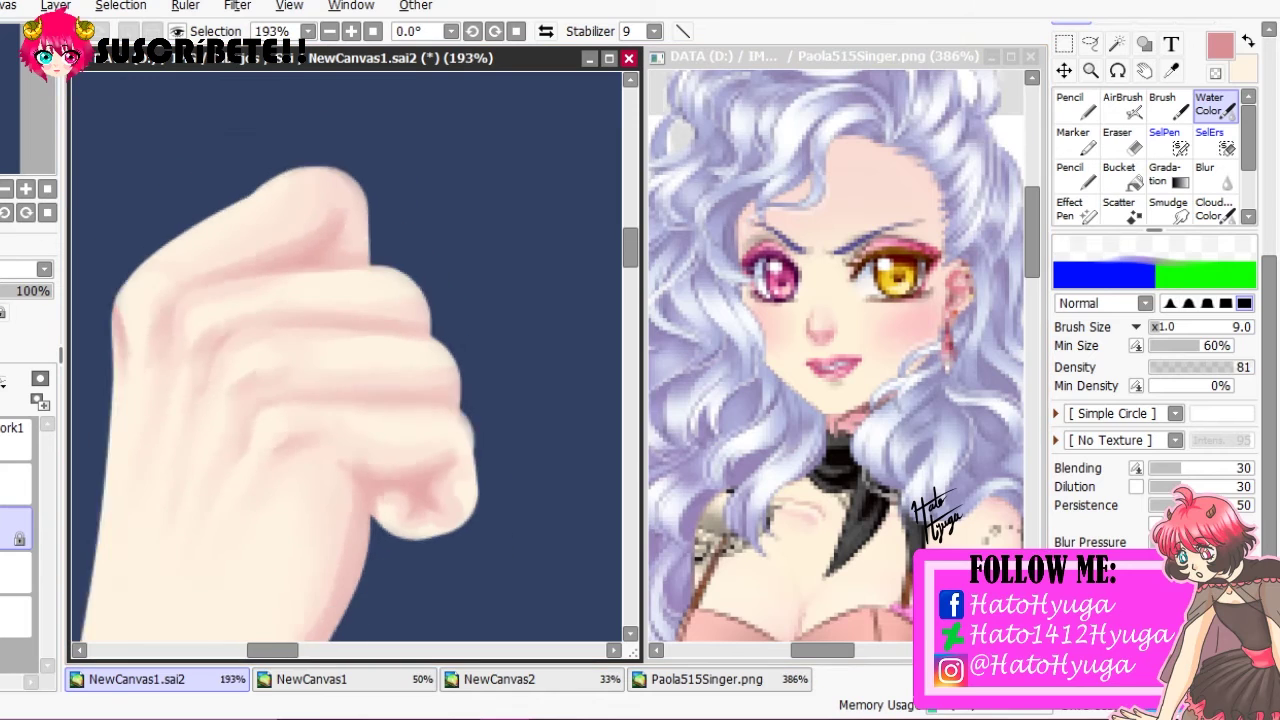
pyautogui.scroll(-1, 234, 197)
pyautogui.scroll(1, 343, 357)
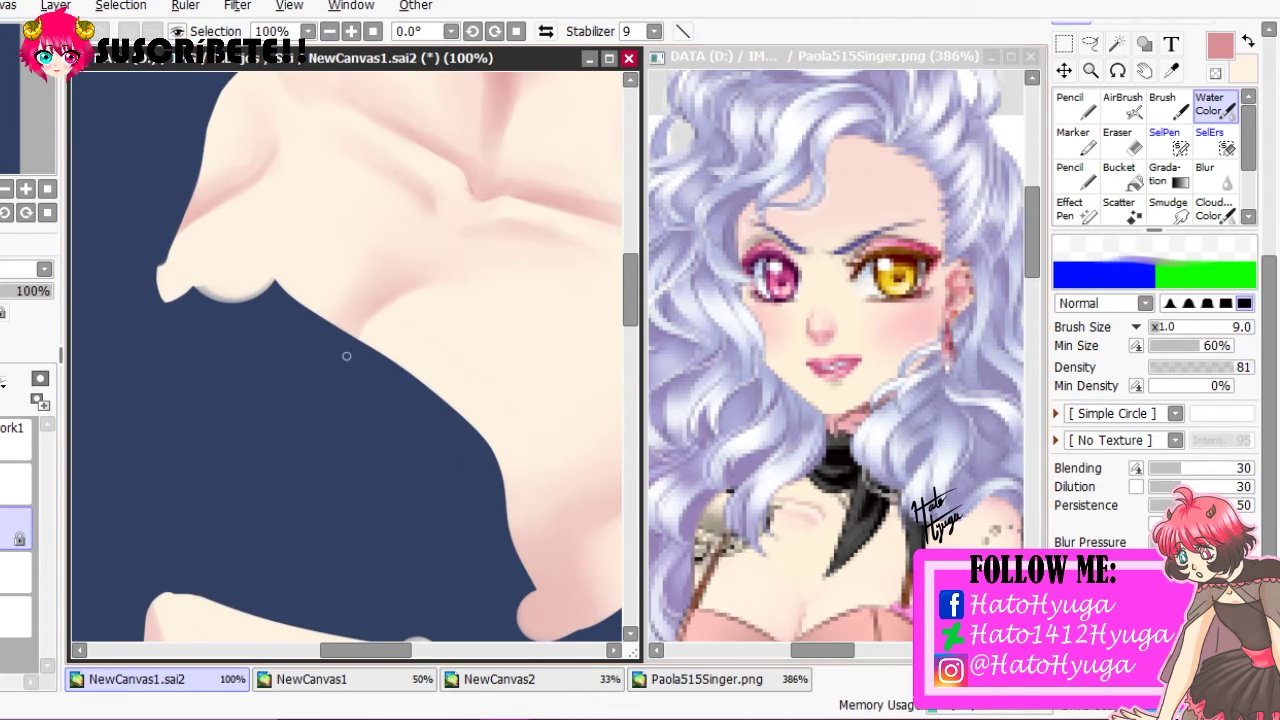
# Soften the pink shadow on the shoulder above the arm opening with the Water Color brush at size 16.0
pyautogui.press(']')
pyautogui.press(']')
pyautogui.press(']')
pyautogui.press(']')
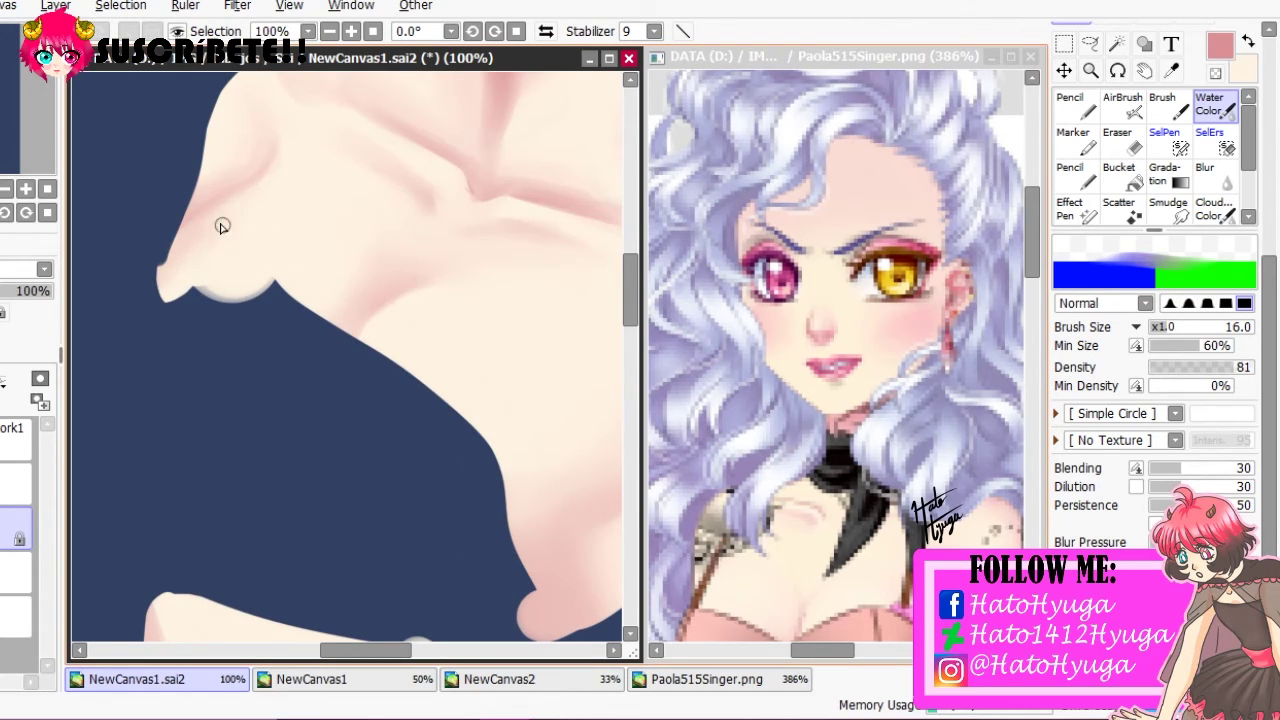
# Darken the navel shadow with the Water Color brush at size 4.0
pyautogui.scroll(-1, 280, 316)
pyautogui.scroll(3, 300, 300)
pyautogui.press('[')
pyautogui.press('[')
pyautogui.press('[')
pyautogui.press('[')
pyautogui.press('[')
pyautogui.press('[')
pyautogui.press('[')
pyautogui.press('[')
pyautogui.press('[')
pyautogui.press('[')
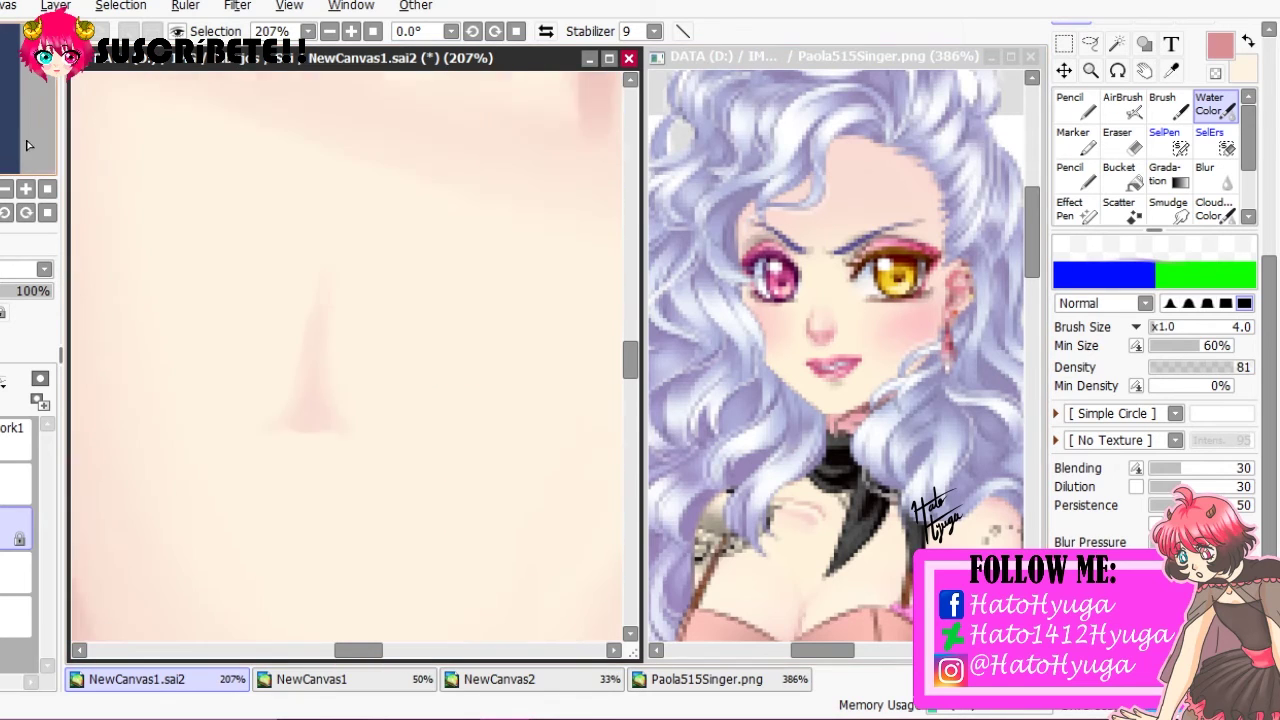
pyautogui.moveTo(312, 342); pyautogui.dragTo(326, 362)
pyautogui.scroll(-3, 297, 219)
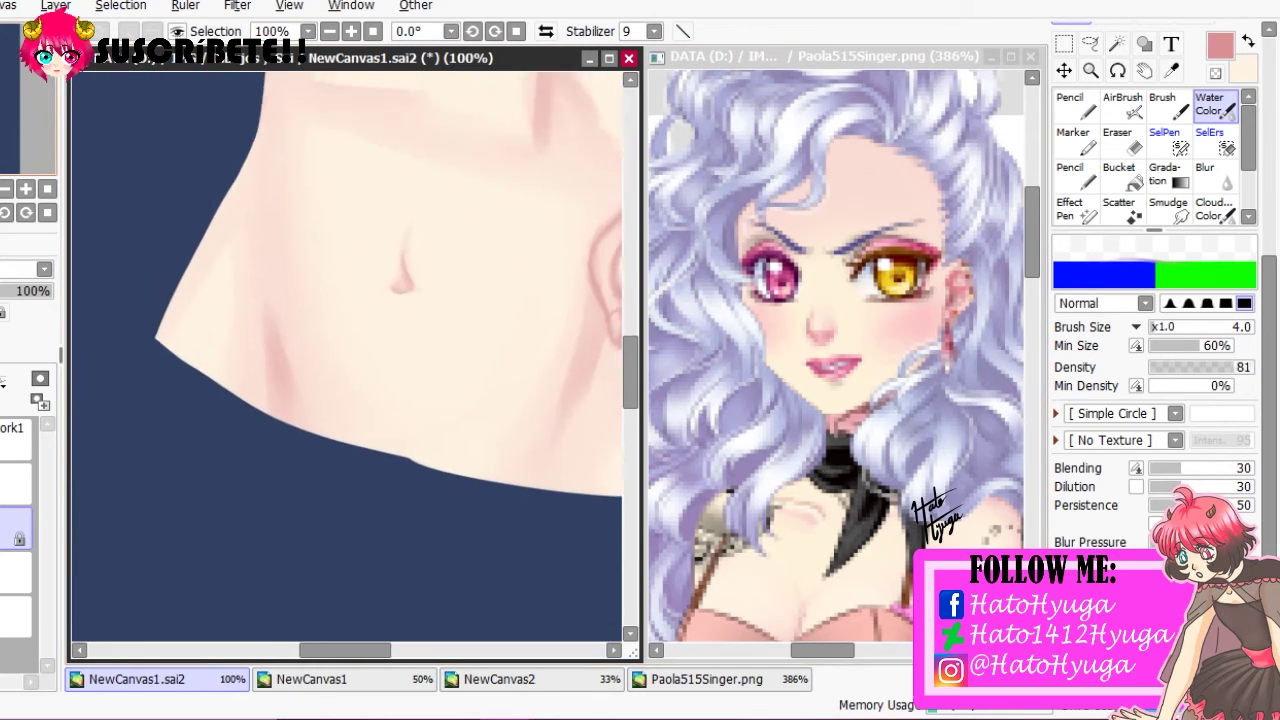
# Blend pale pink shading across the lower belly beside the hip with the Water Color brush at size 20.0
pyautogui.scroll(5, 1150, 300)
pyautogui.click(1124, 286)
pyautogui.scroll(-5, 1124, 286)
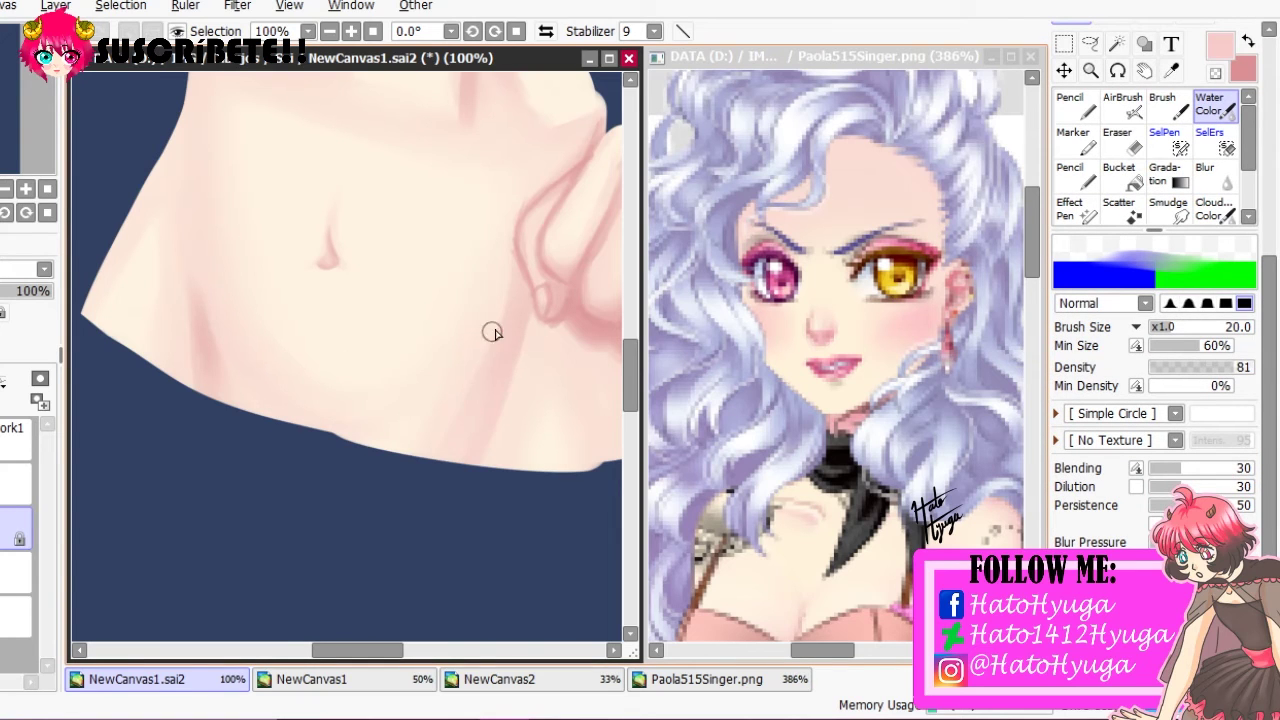
pyautogui.moveTo(492, 333); pyautogui.dragTo(330, 450)
pyautogui.scroll(-5, 300, 250)
# Blend the neck and chin shading, soften the far edge of the face at size 9.0, and pick up the cream skin tone
pyautogui.scroll(6, 330, 350)
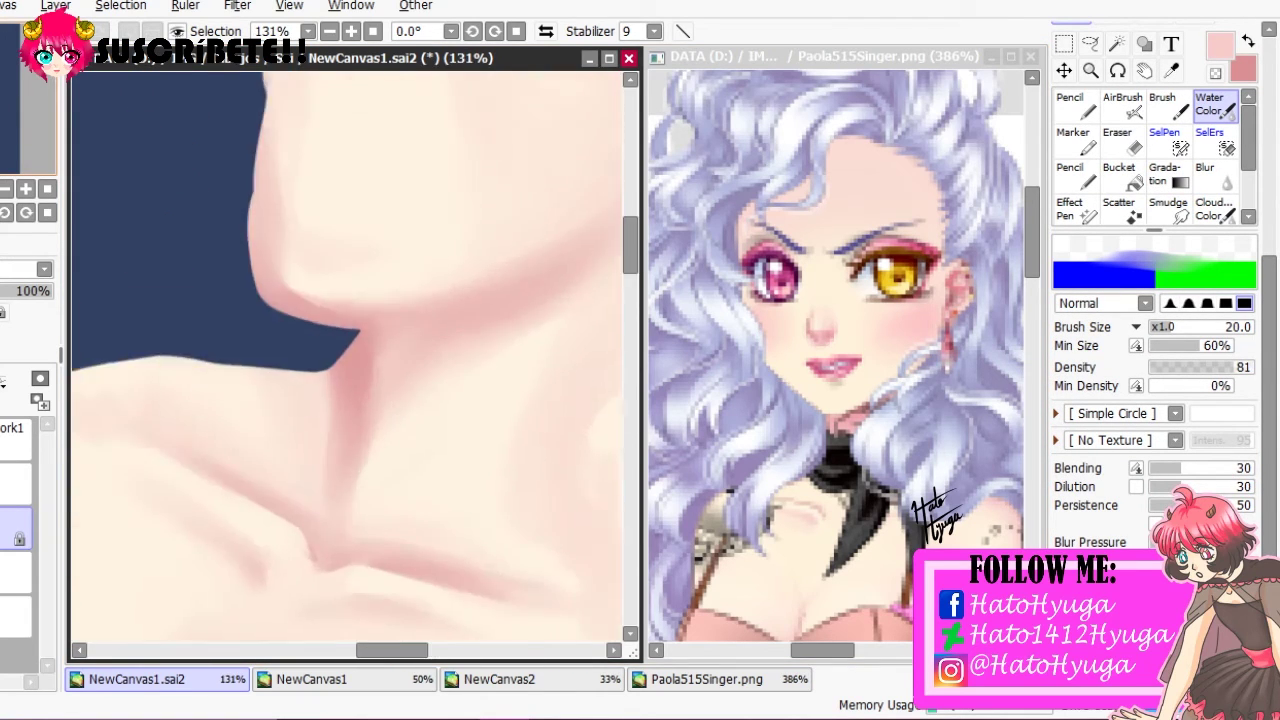
pyautogui.moveTo(330, 250); pyautogui.dragTo(330, 520)
pyautogui.press('[')
pyautogui.press('[')
pyautogui.press('[')
pyautogui.press('[')
pyautogui.press('[')
pyautogui.moveTo(270, 175)
pyautogui.mouseDown()
pyautogui.moveTo(231, 279)
pyautogui.moveTo(243, 500)
pyautogui.mouseUp()
pyautogui.keyDown('alt'); pyautogui.click(393, 165); pyautogui.keyUp('alt')
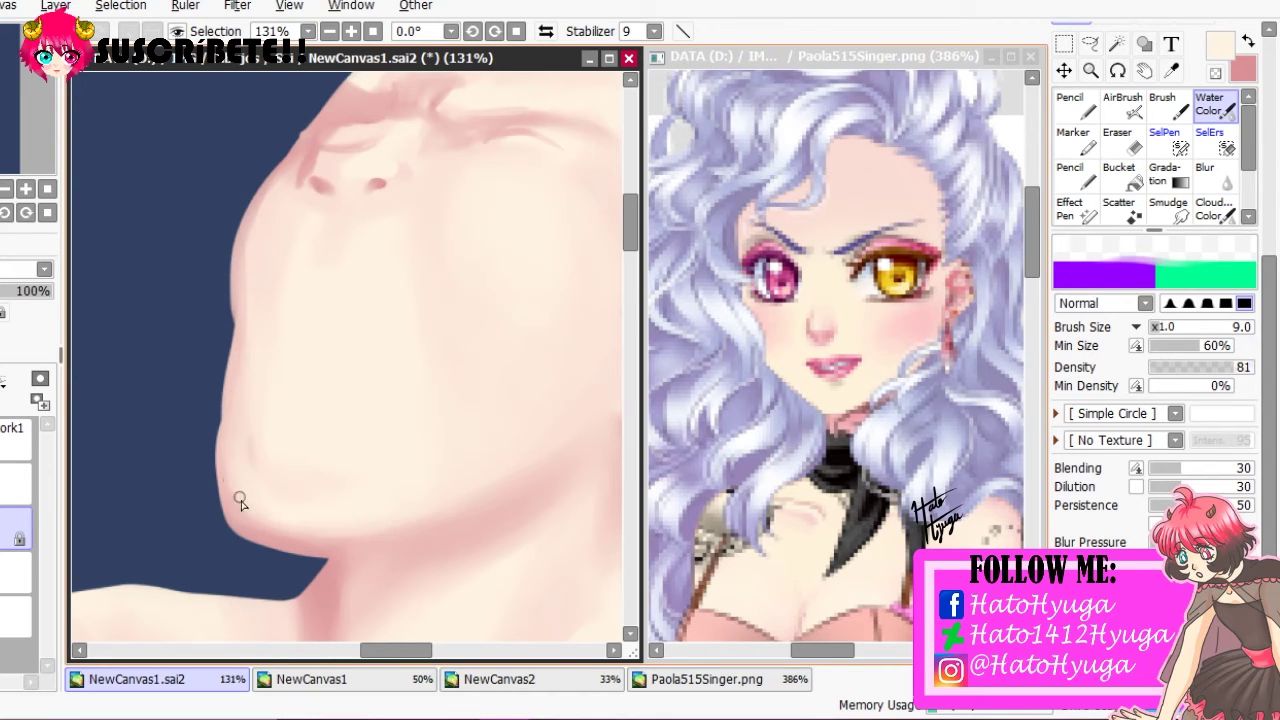
# Refine the ear's inner shadows with cream and darker pink using the Water Color brush at size 9.0
pyautogui.scroll(-3, 313, 362)
pyautogui.scroll(2, 421, 277)
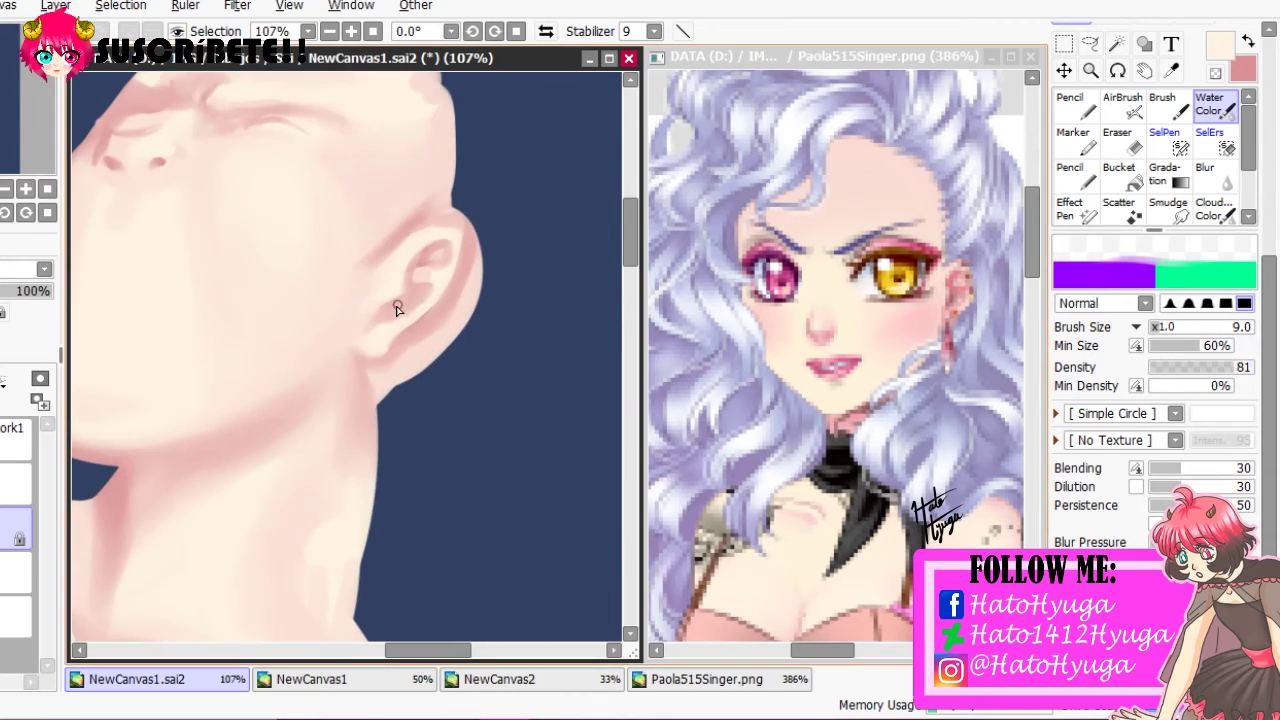
pyautogui.press('x')
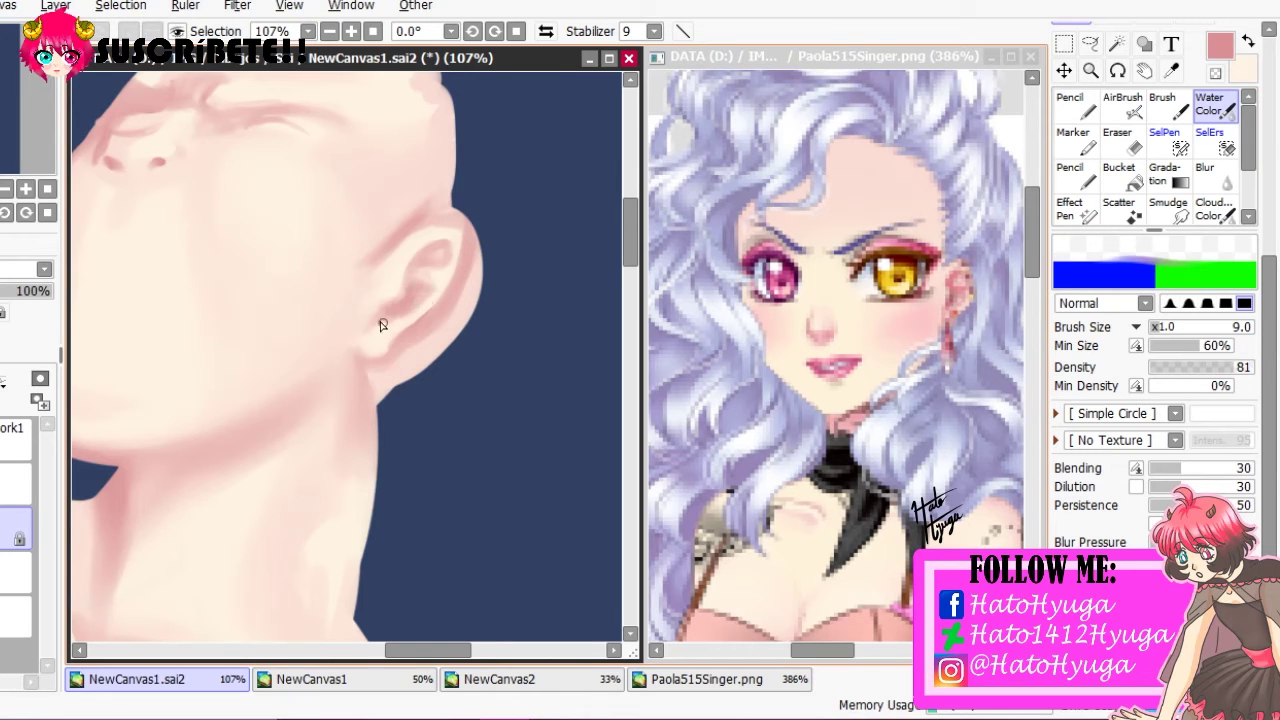
# Shade the side of the neck down to the shoulder in darker pink and blend it with cream at size 40.0
pyautogui.scroll(-2, 390, 357)
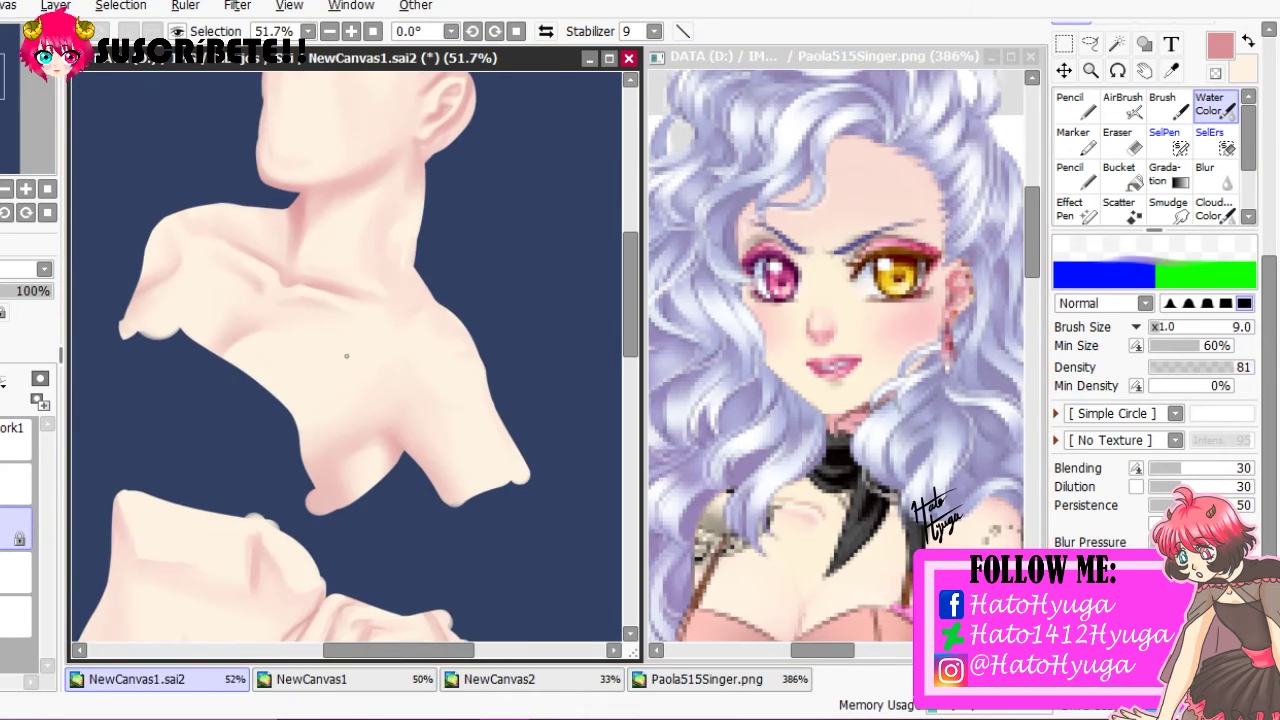
pyautogui.moveTo(414, 192); pyautogui.dragTo(396, 260)
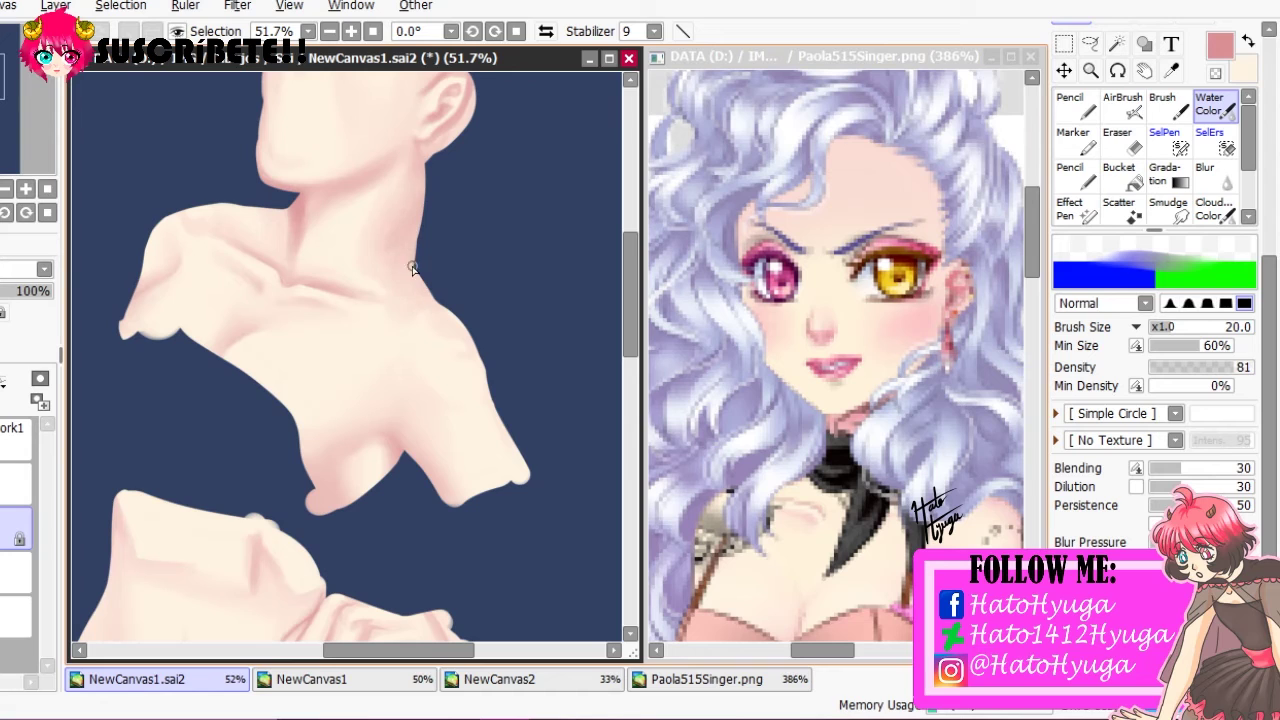
pyautogui.press(']')
pyautogui.press(']')
pyautogui.press(']')
pyautogui.press(']')
pyautogui.press('x')
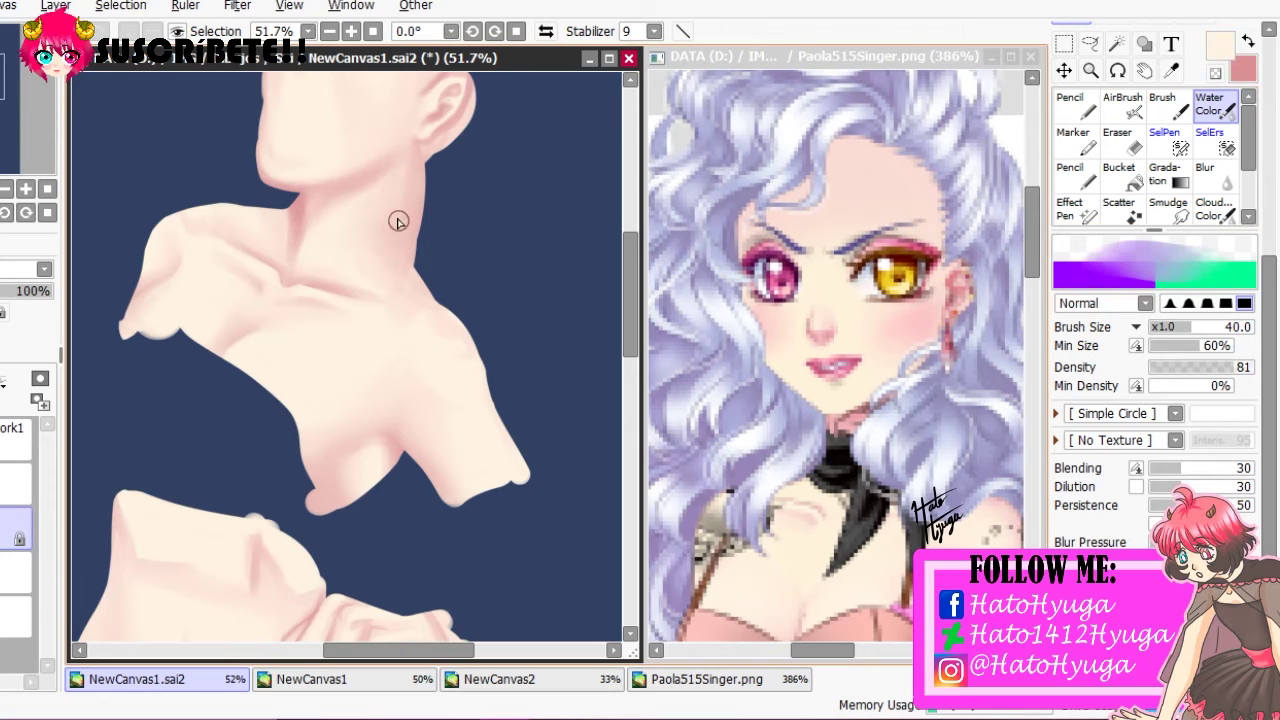
pyautogui.press('x')
# Deepen the pink shadows around the nose and nostrils at size 9.0, checking the face in a mirrored view
pyautogui.scroll(1, 294, 207)
pyautogui.scroll(8, 245, 170)
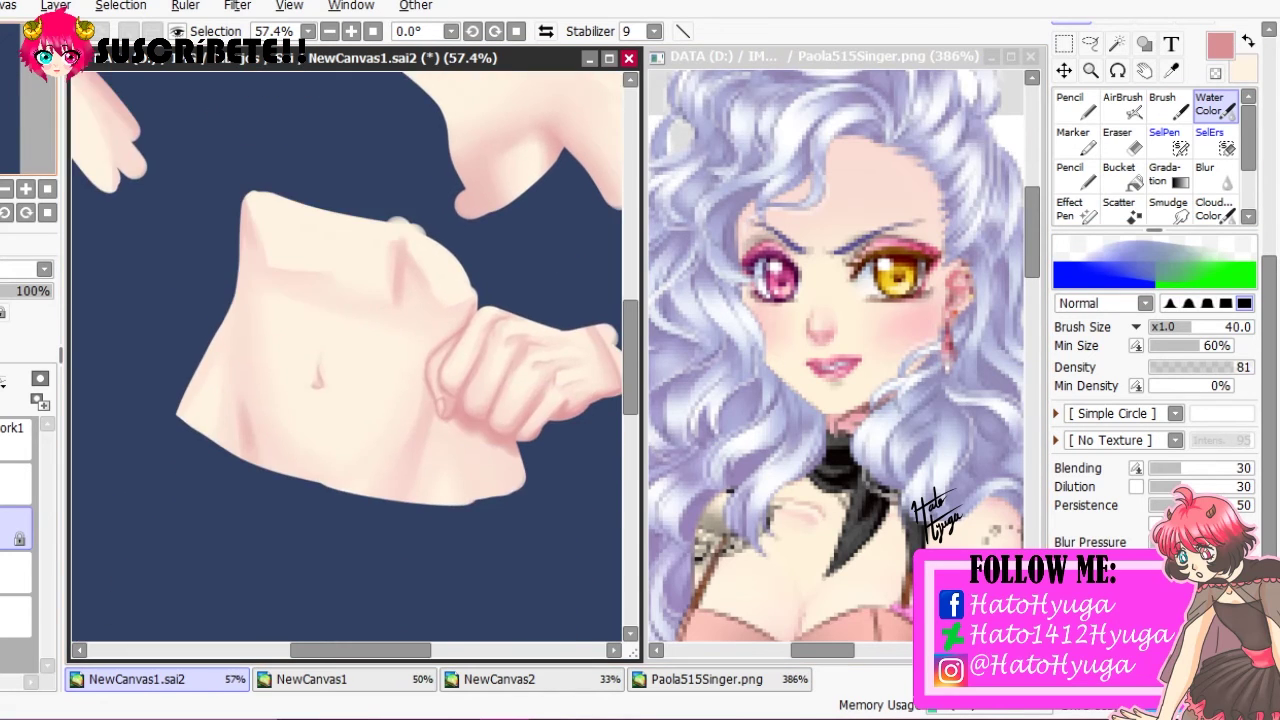
pyautogui.press('[')
pyautogui.press('[')
pyautogui.press('[')
pyautogui.press('[')
pyautogui.press('[')
pyautogui.press('[')
pyautogui.press('[')
pyautogui.press('[')
pyautogui.press('[')
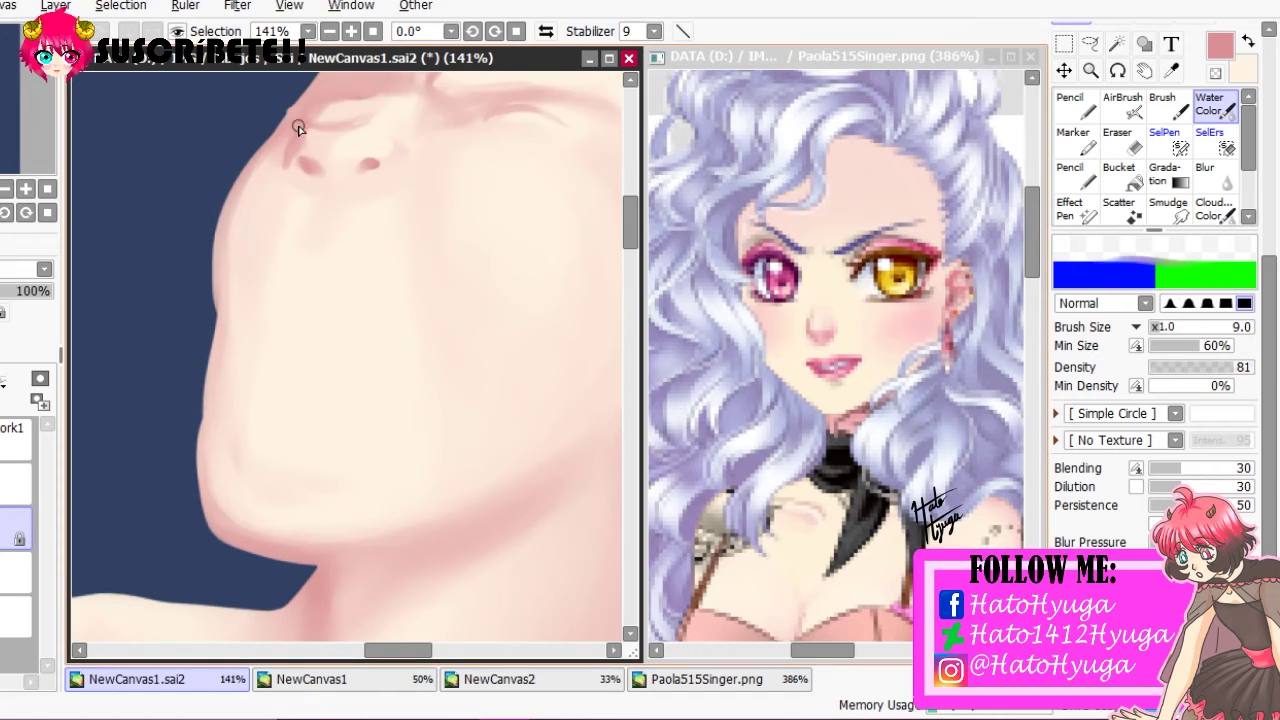
pyautogui.press('[')
pyautogui.press('[')
pyautogui.press('[')
pyautogui.press('[')
pyautogui.press('[')
pyautogui.press('[')
pyautogui.press('h')
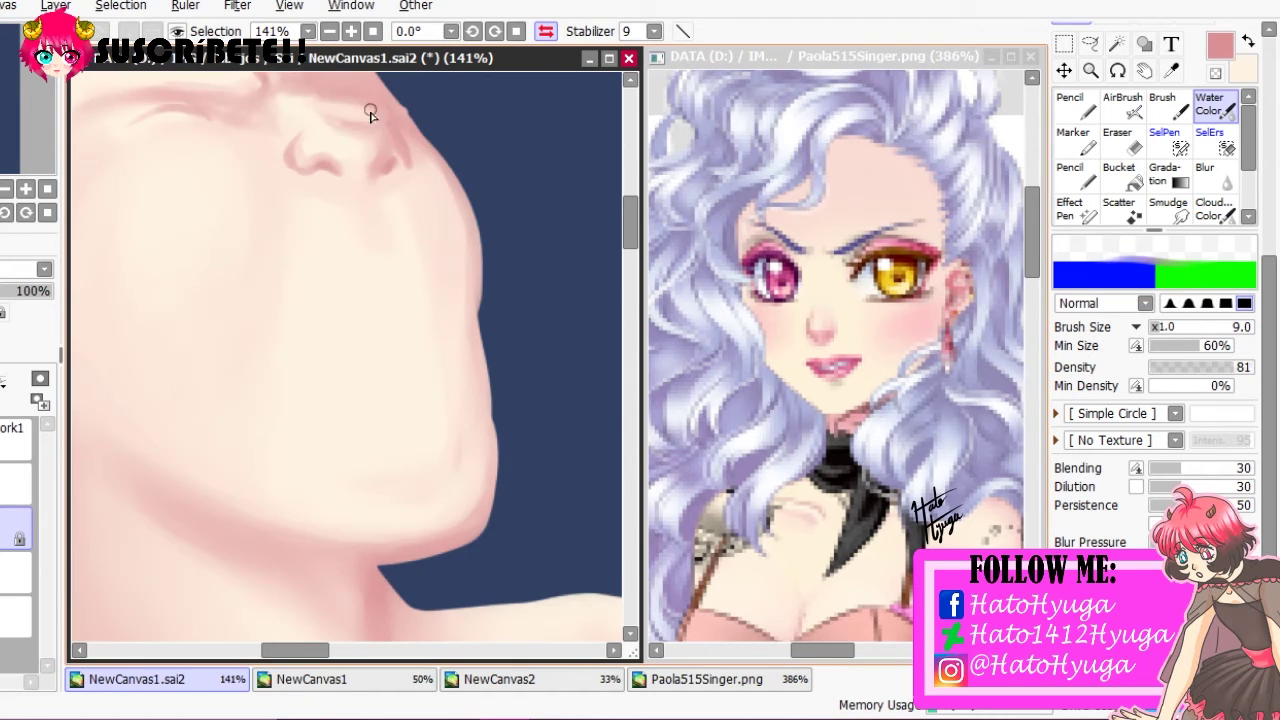
pyautogui.press('h')
pyautogui.scroll(-3, 367, 78)
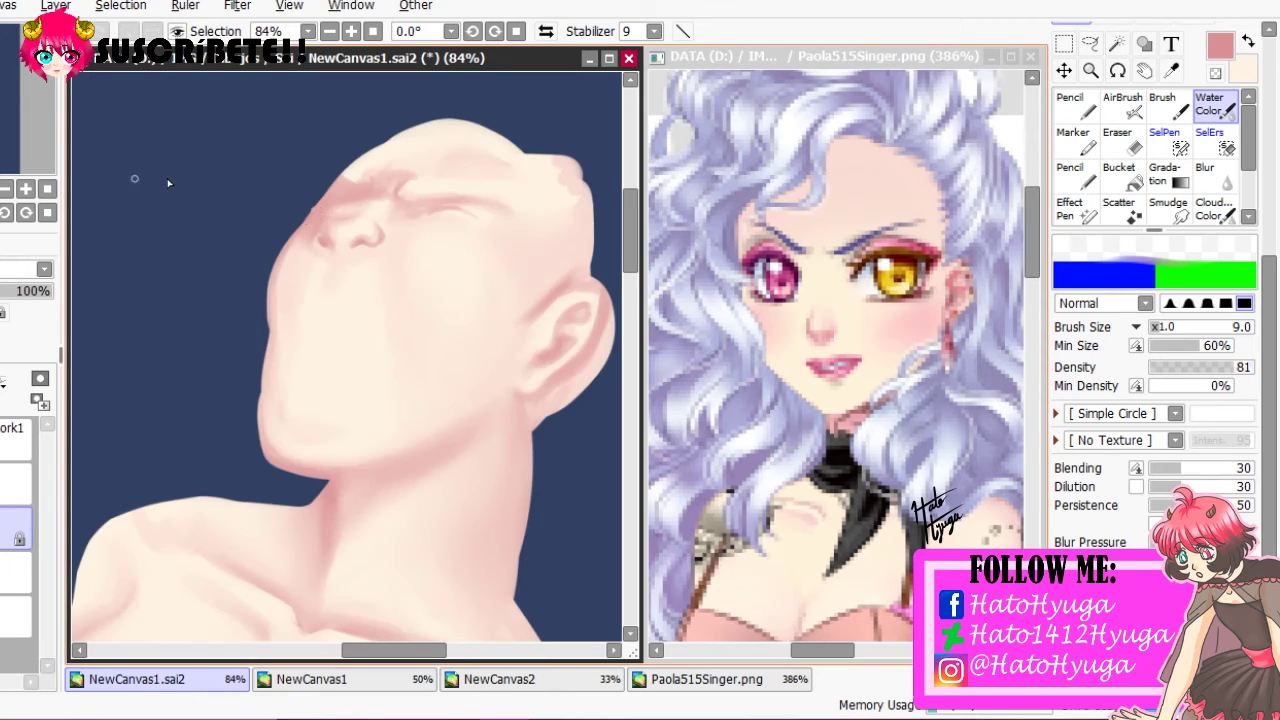
# Outline the upper lip in pink over the sketch on a layer above the skin, using the Pencil at size 9.0
pyautogui.scroll(-2, 345, 350)
pyautogui.click(15, 484)
pyautogui.scroll(2, 345, 350)
pyautogui.scroll(2, 345, 350)
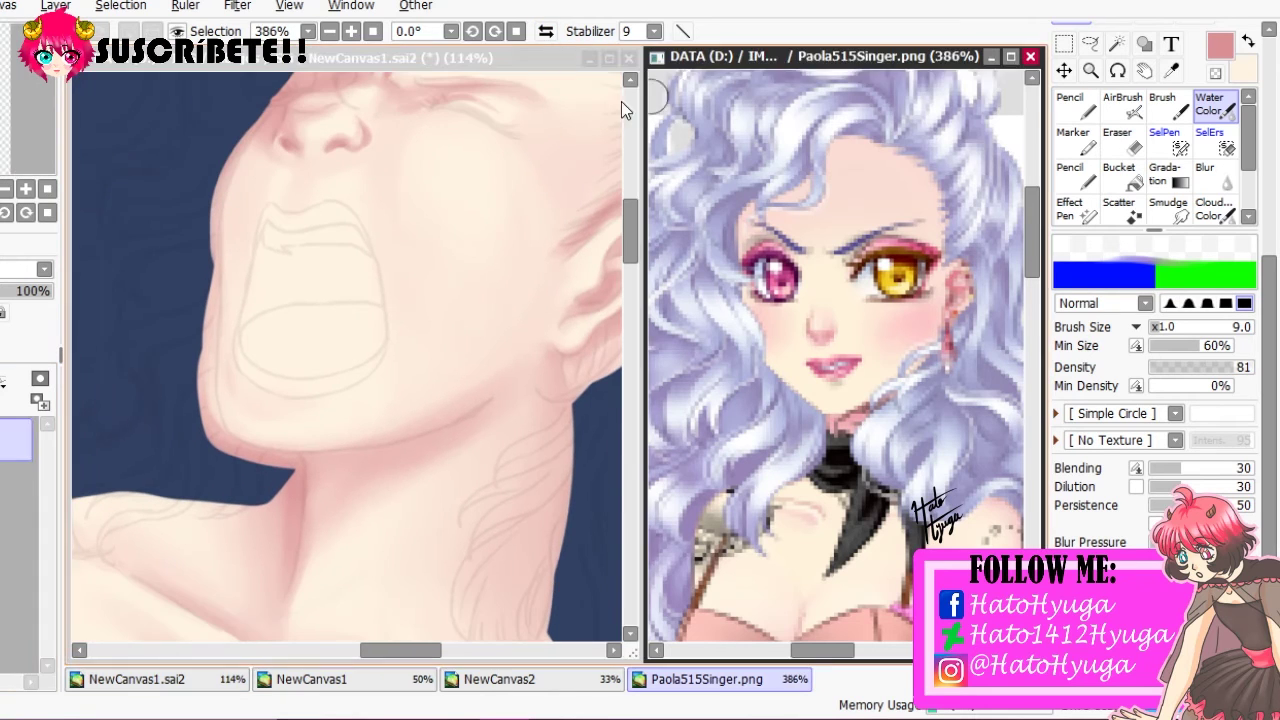
pyautogui.scroll(4, 800, 371)
pyautogui.press('n')
pyautogui.scroll(4, 289, 129)
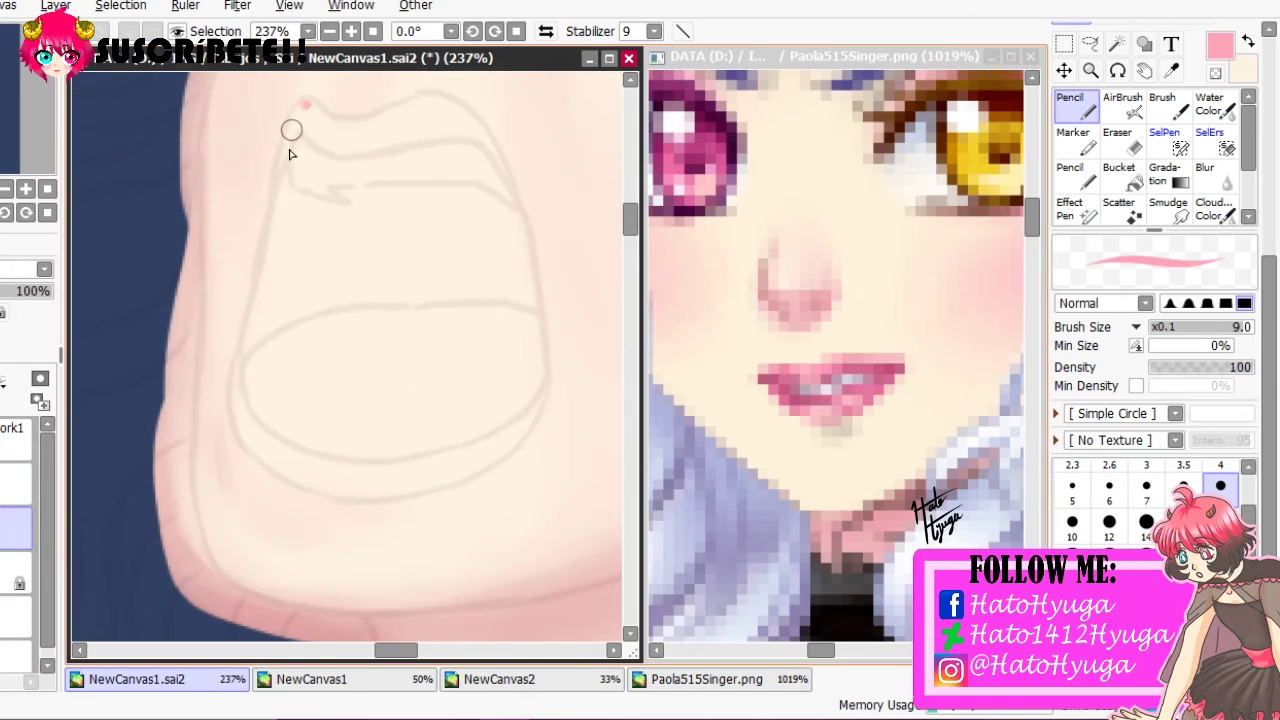
pyautogui.moveTo(307, 97); pyautogui.dragTo(272, 230)
pyautogui.press('h')
pyautogui.moveTo(392, 100); pyautogui.dragTo(190, 170)
pyautogui.moveTo(237, 121); pyautogui.dragTo(168, 246)
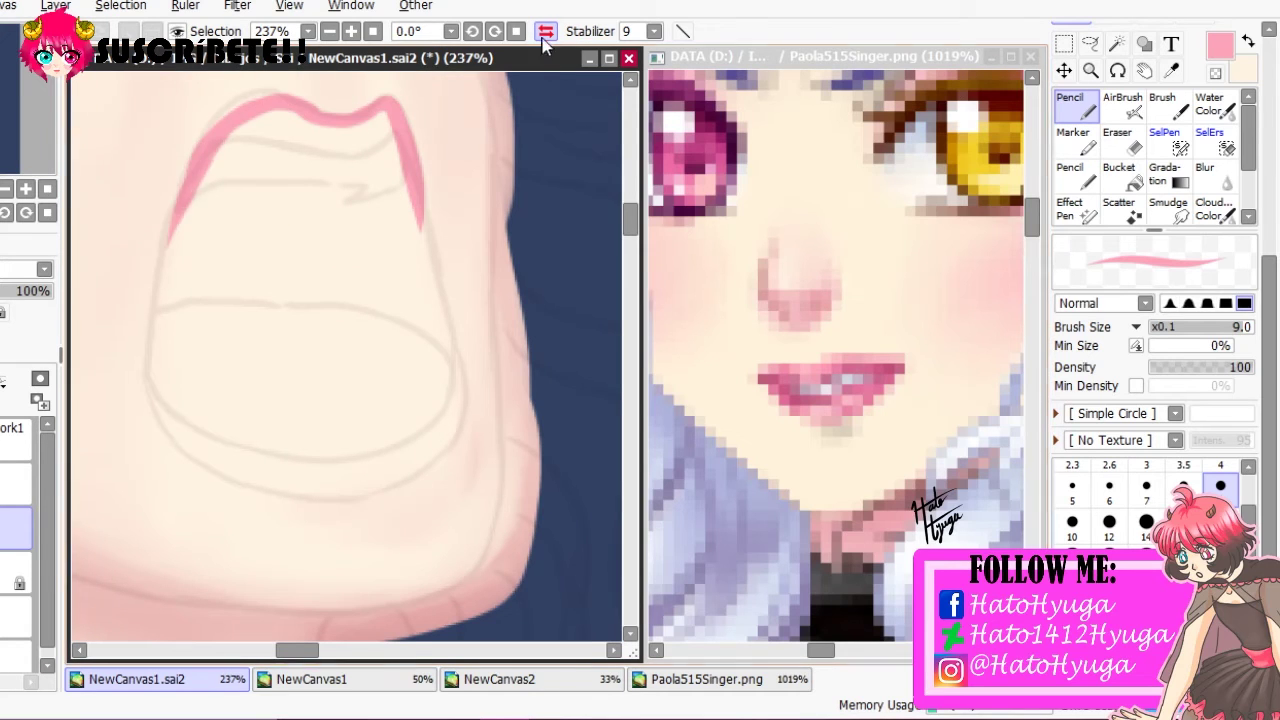
# Draw the lower edge of the upper lip and fill the lip with pink
pyautogui.press('h')
pyautogui.moveTo(286, 160); pyautogui.dragTo(461, 141)
pyautogui.moveTo(314, 146); pyautogui.dragTo(415, 119)
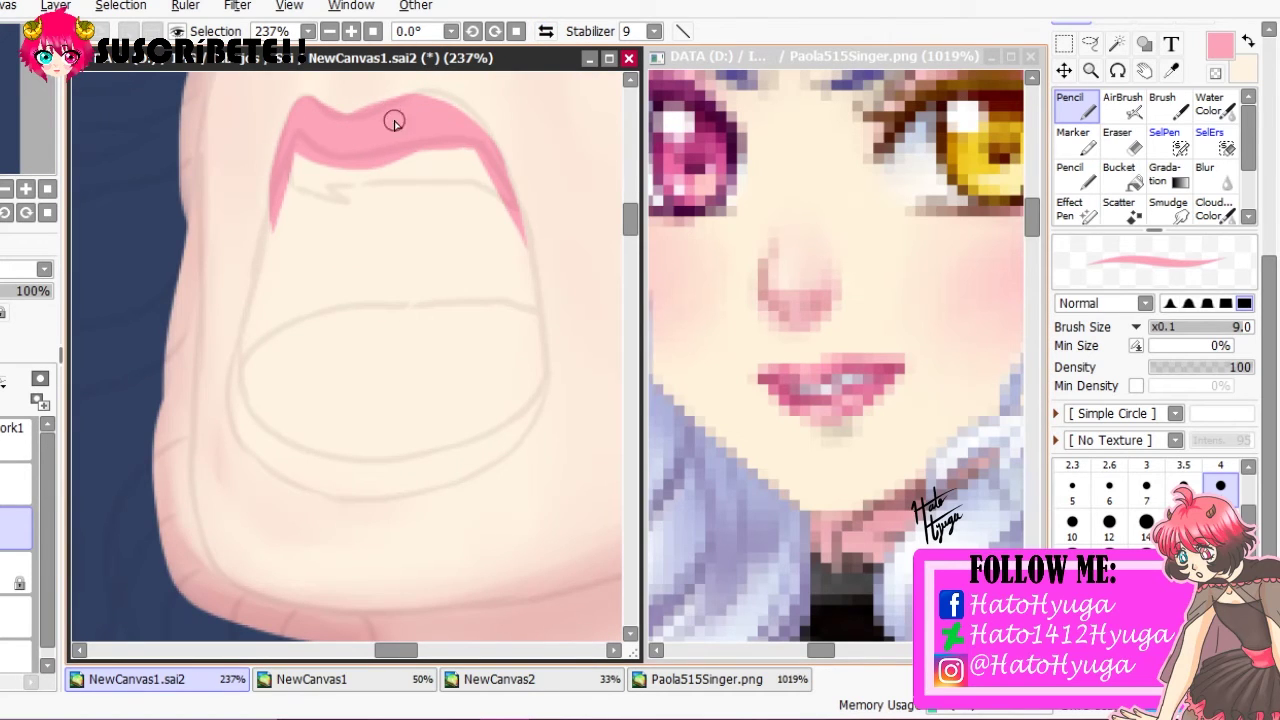
# Paint the lower lip in the same pink along the sketched curve
pyautogui.moveTo(245, 345)
pyautogui.mouseDown()
pyautogui.moveTo(282, 444)
pyautogui.moveTo(346, 463)
pyautogui.moveTo(410, 450)
pyautogui.moveTo(471, 459)
pyautogui.moveTo(527, 372)
pyautogui.moveTo(470, 444)
pyautogui.moveTo(286, 466)
pyautogui.moveTo(245, 345)
pyautogui.mouseUp()
pyautogui.press('h')
pyautogui.press('h')
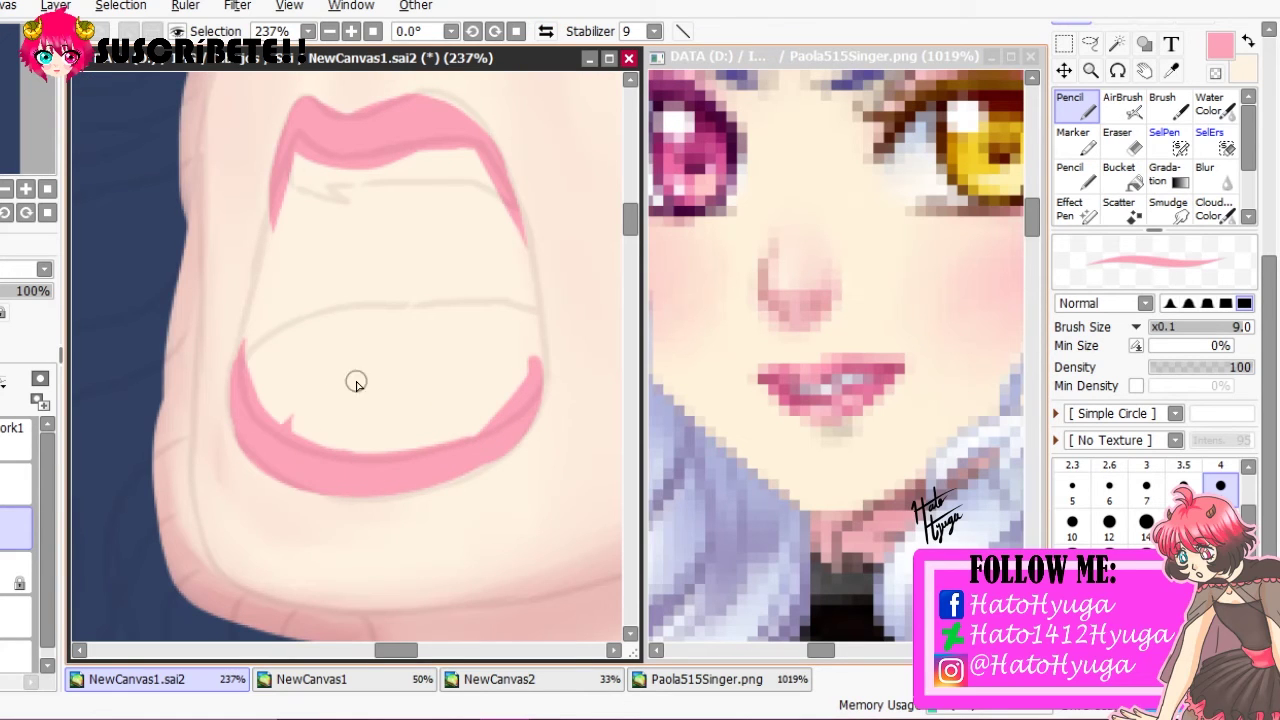
# Outline the open mouth's interior above the tongue in dark red and fill it with the Bucket
pyautogui.scroll(-4, 601, 240)
pyautogui.scroll(5, 1150, 150)
pyautogui.click(1147, 117)
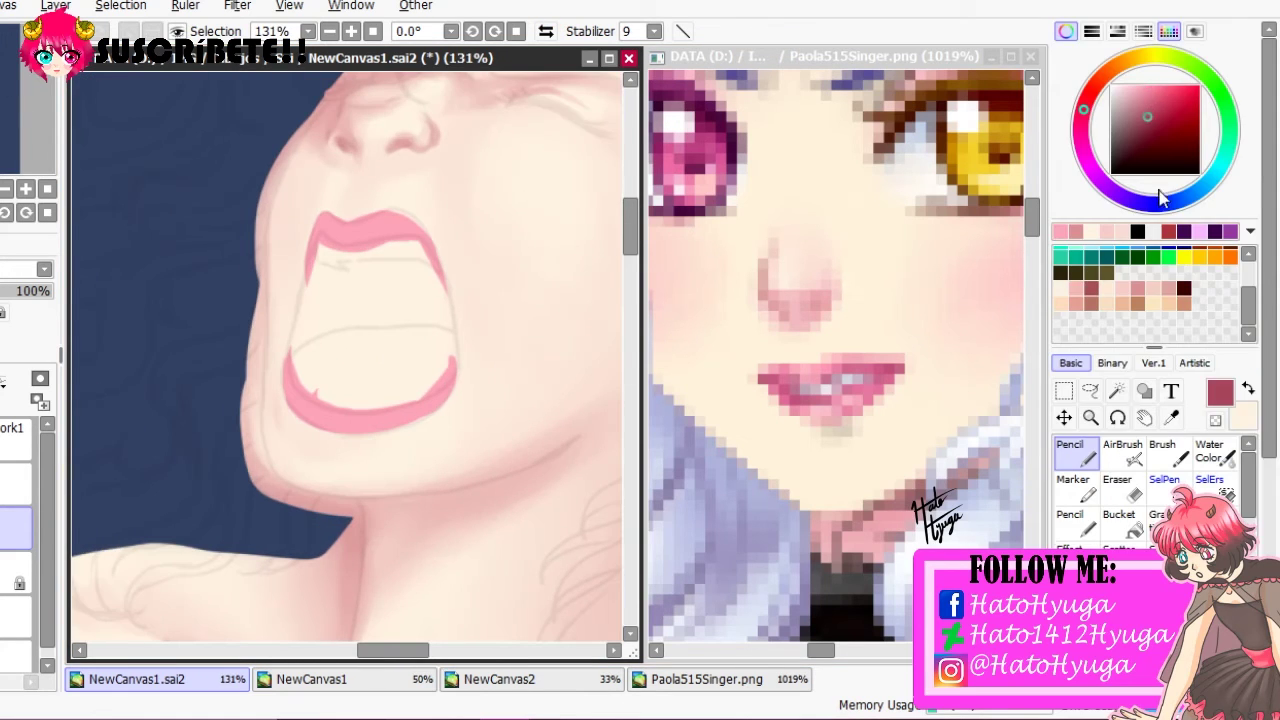
pyautogui.click(1160, 125)
pyautogui.scroll(-1, 350, 300)
pyautogui.scroll(3, 330, 260)
pyautogui.moveTo(272, 352)
pyautogui.mouseDown()
pyautogui.moveTo(309, 209)
pyautogui.moveTo(409, 234)
pyautogui.moveTo(474, 276)
pyautogui.moveTo(317, 360)
pyautogui.moveTo(480, 325)
pyautogui.mouseUp()
pyautogui.click(471, 320)
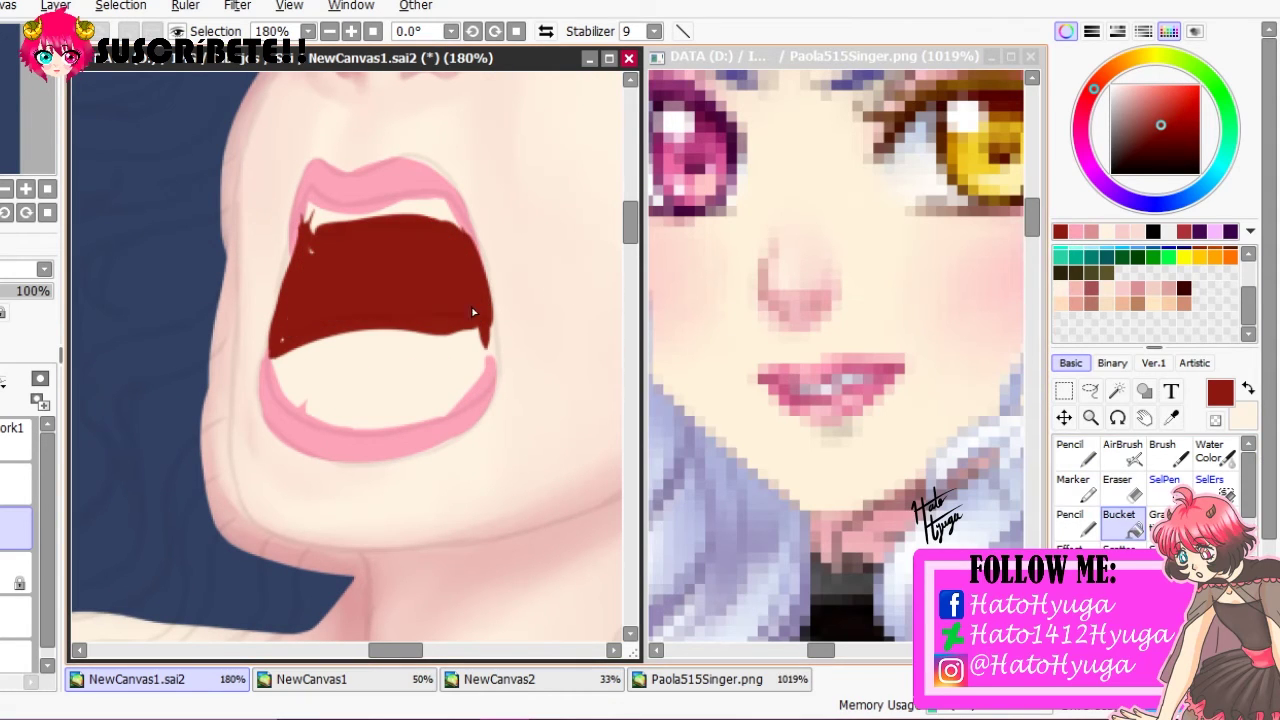
# Paint the upper teeth white below the upper lip with the Pencil
pyautogui.scroll(5, 286, 177)
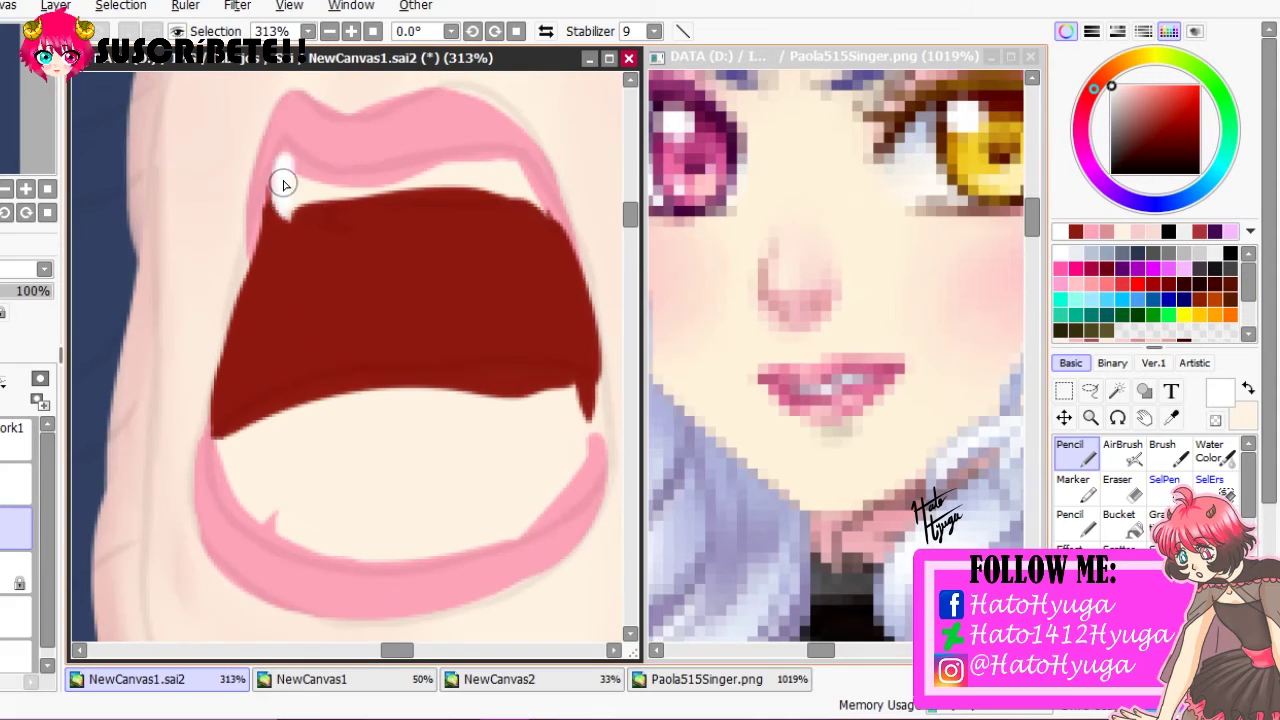
pyautogui.moveTo(286, 177); pyautogui.dragTo(400, 180)
pyautogui.press('h')
pyautogui.moveTo(130, 215)
pyautogui.mouseDown()
pyautogui.moveTo(186, 200)
pyautogui.moveTo(183, 188)
pyautogui.mouseUp()
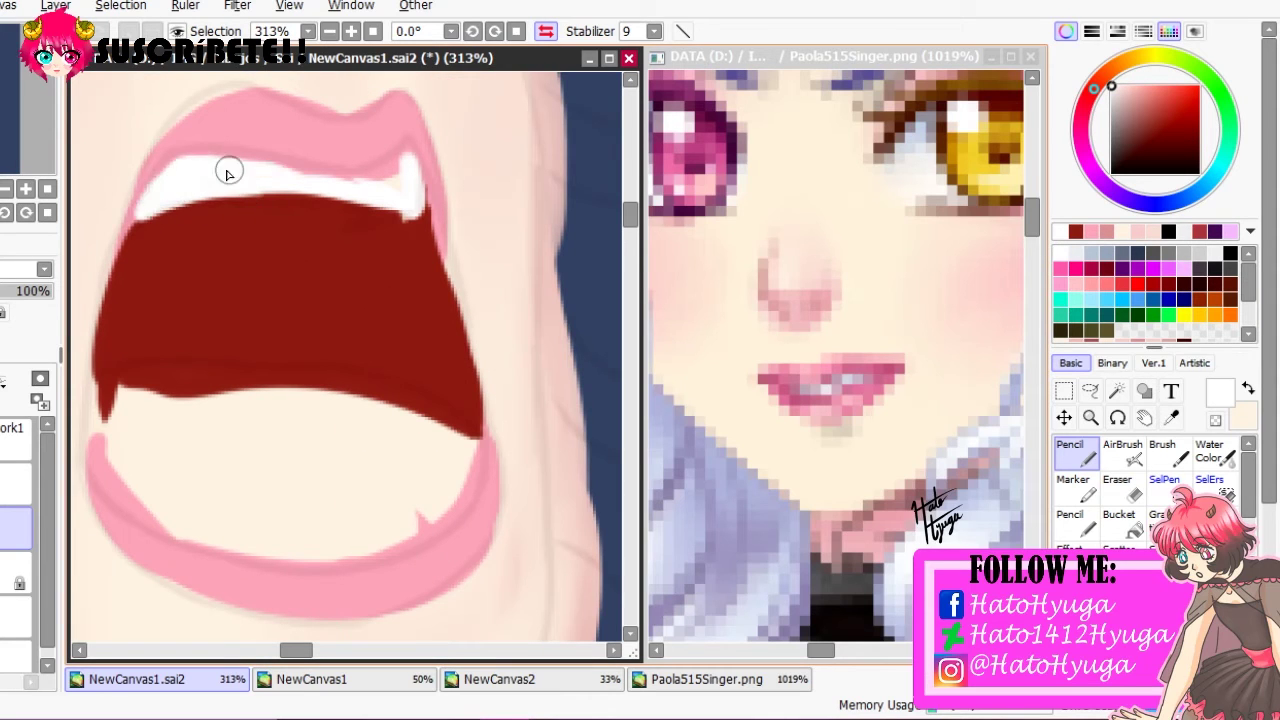
pyautogui.press('h')
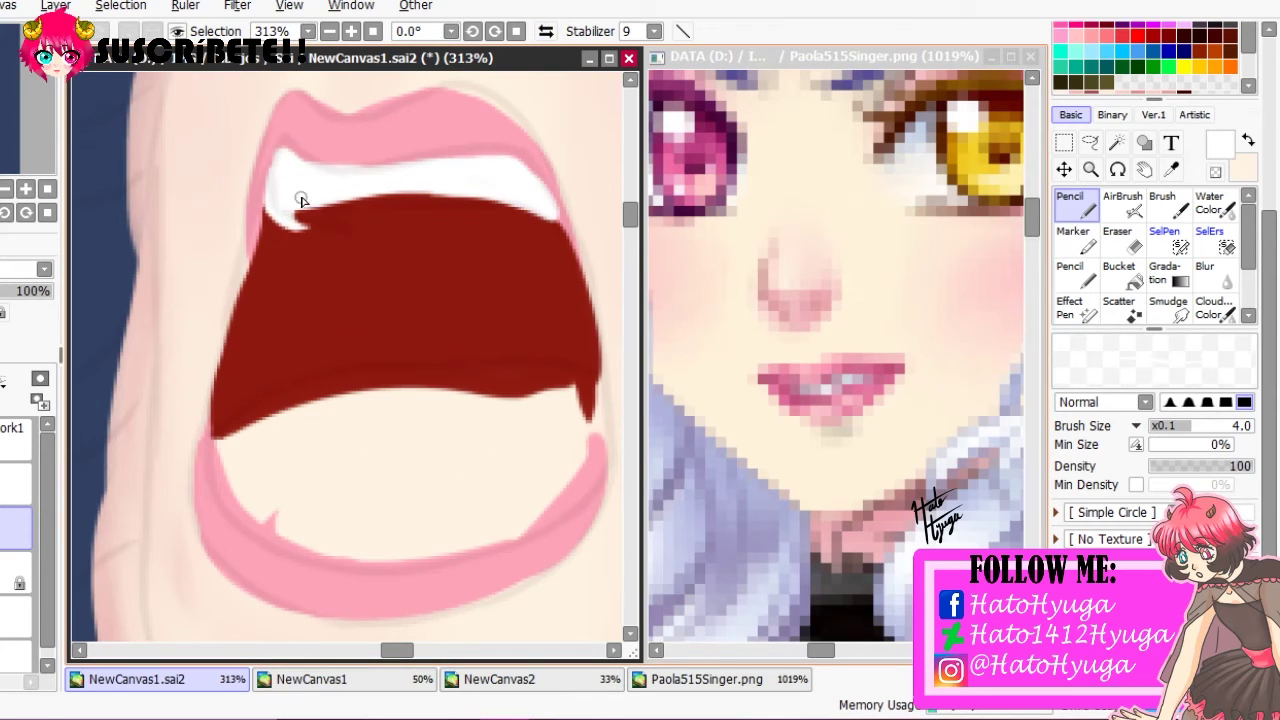
# Sample the lip pink and refine the upper lip's edge and mouth corner with the Pencil at size 4.0
pyautogui.press('h')
pyautogui.keyDown('alt'); pyautogui.click(137, 215); pyautogui.keyUp('alt')
pyautogui.press('h')
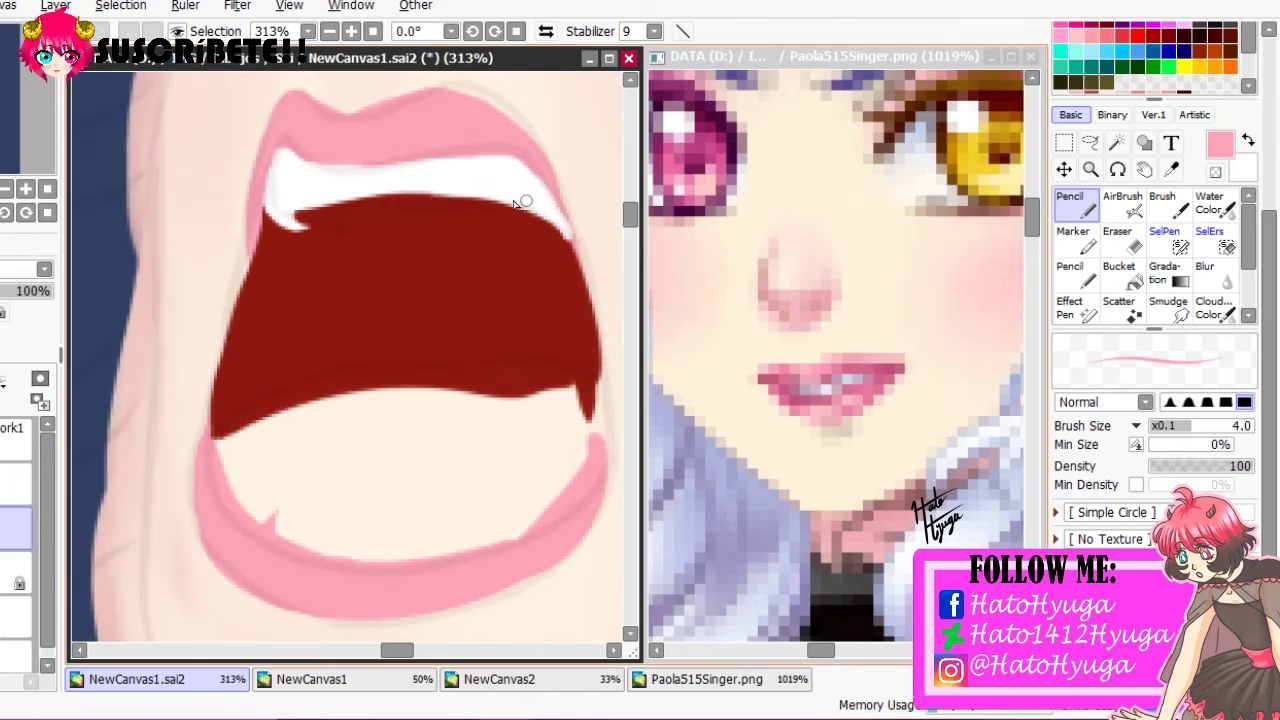
pyautogui.press('h')
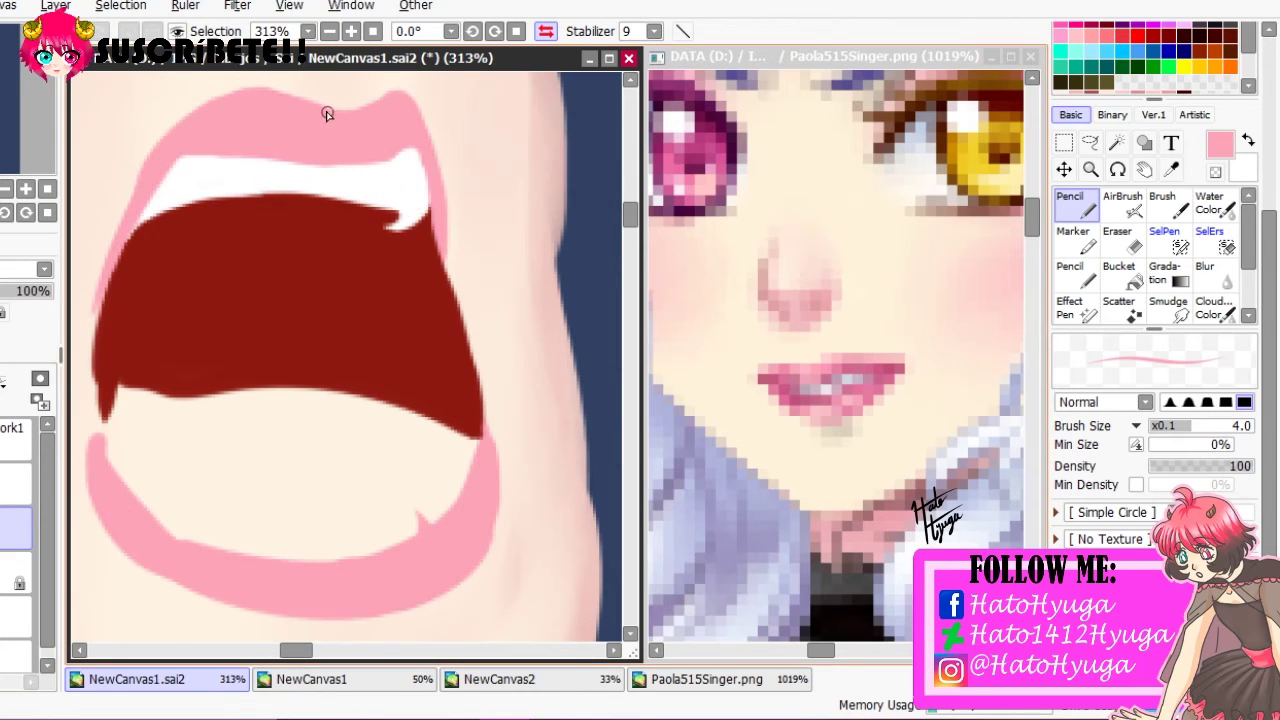
pyautogui.press('h')
# Extend the dark red mouth interior downward and paint the tongue in salmon pink with the Pencil at size 20.0
pyautogui.scroll(-3, 206, 331)
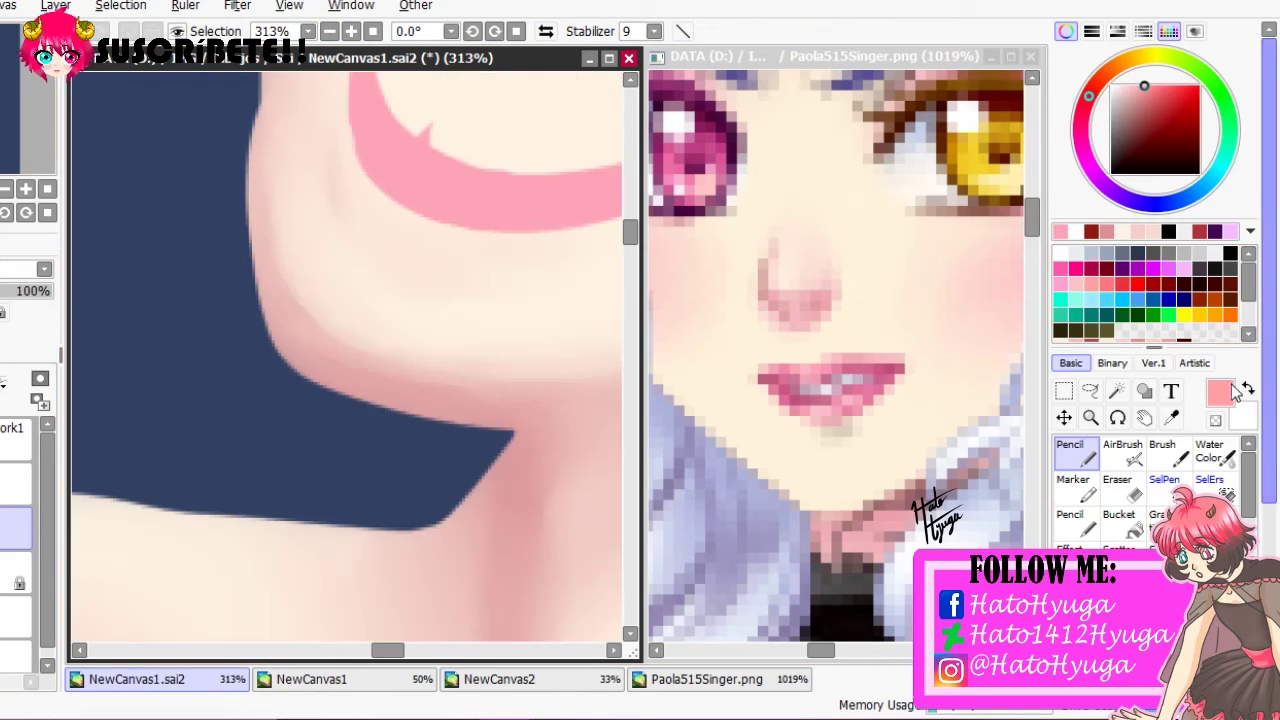
pyautogui.scroll(3, 206, 331)
pyautogui.scroll(-3, 390, 330)
pyautogui.keyDown('alt'); pyautogui.click(388, 300); pyautogui.keyUp('alt')
pyautogui.scroll(-5, 1150, 300)
pyautogui.moveTo(290, 330)
pyautogui.mouseDown()
pyautogui.moveTo(442, 338)
pyautogui.moveTo(388, 344)
pyautogui.mouseUp()
pyautogui.scroll(2, 388, 344)
pyautogui.press('x')
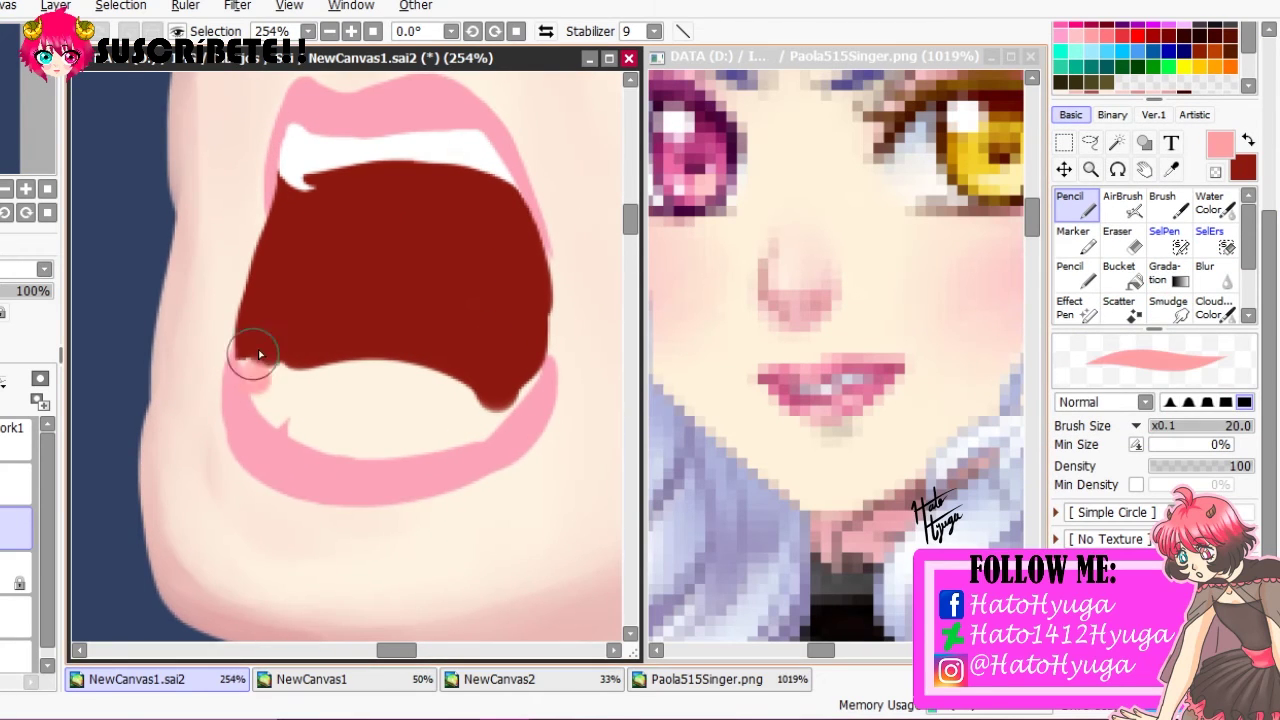
pyautogui.moveTo(255, 352)
pyautogui.mouseDown()
pyautogui.moveTo(443, 360)
pyautogui.moveTo(489, 385)
pyautogui.moveTo(481, 363)
pyautogui.moveTo(355, 337)
pyautogui.moveTo(441, 428)
pyautogui.moveTo(395, 373)
pyautogui.moveTo(315, 420)
pyautogui.moveTo(517, 372)
pyautogui.mouseUp()
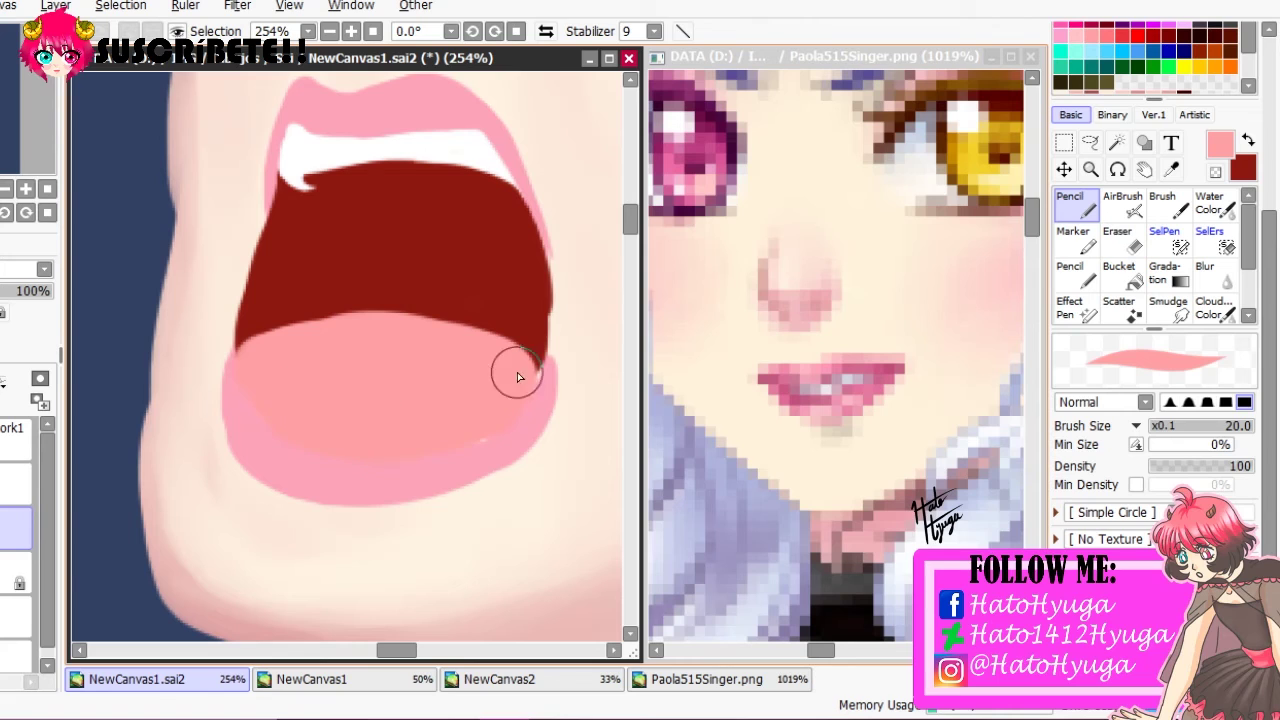
# Carve a dark red notch into the middle of the tongue's upper edge with the Pencil at size 9.0
pyautogui.press('x')
pyautogui.press('[')
pyautogui.press('[')
pyautogui.press('[')
pyautogui.press('[')
pyautogui.press('[')
pyautogui.press('h')
pyautogui.press('h')
pyautogui.moveTo(343, 357); pyautogui.dragTo(413, 324)
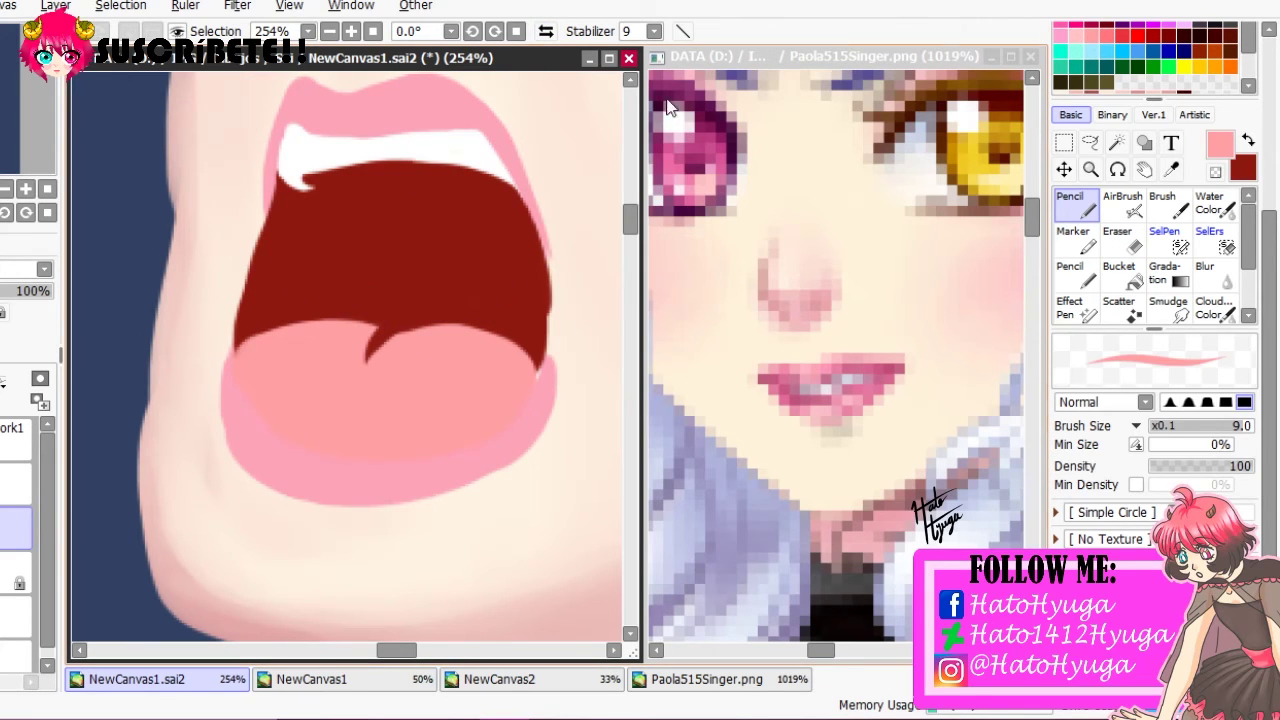
# Trim the outer edge of the mouth corner and lower lip with the Eraser, retouching the lip in pink with the Pencil
pyautogui.press('h')
pyautogui.press('h')
pyautogui.press('e')
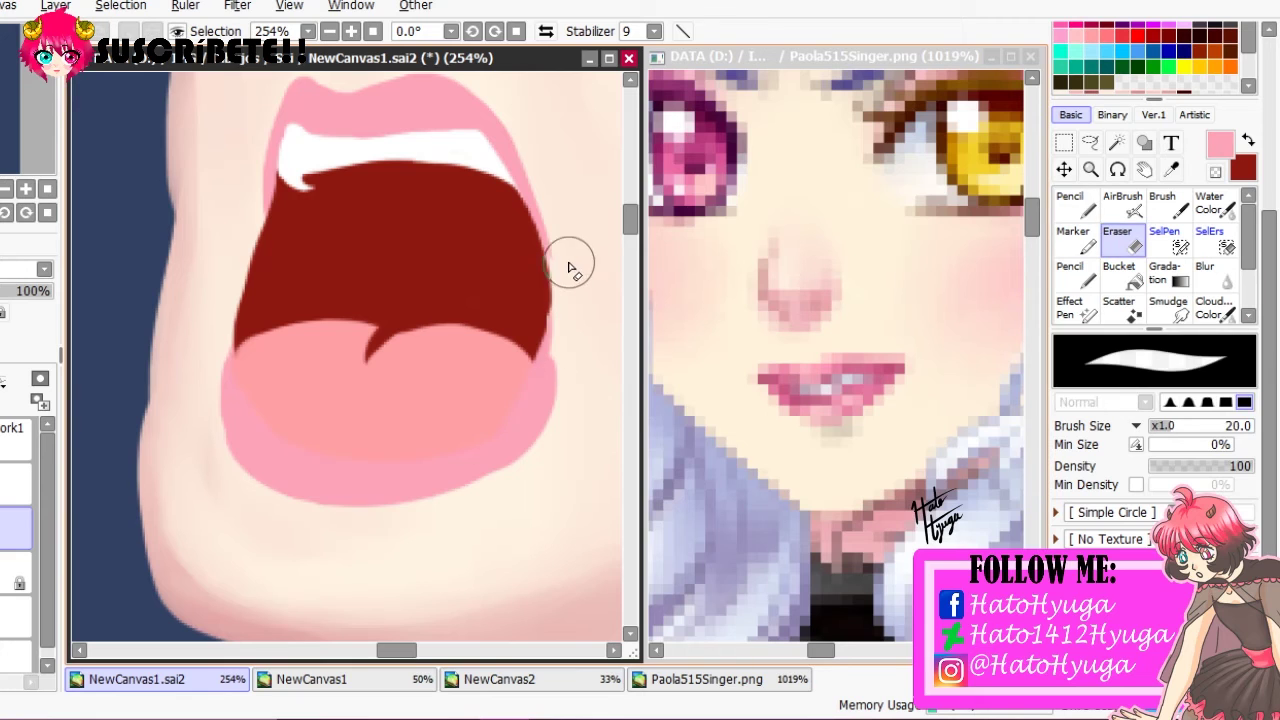
pyautogui.moveTo(571, 263); pyautogui.dragTo(545, 430)
pyautogui.press('n')
pyautogui.press('h')
pyautogui.press('h')
pyautogui.press('e')
pyautogui.moveTo(560, 360)
pyautogui.mouseDown()
pyautogui.moveTo(429, 491)
pyautogui.moveTo(545, 412)
pyautogui.mouseUp()
pyautogui.press('n')
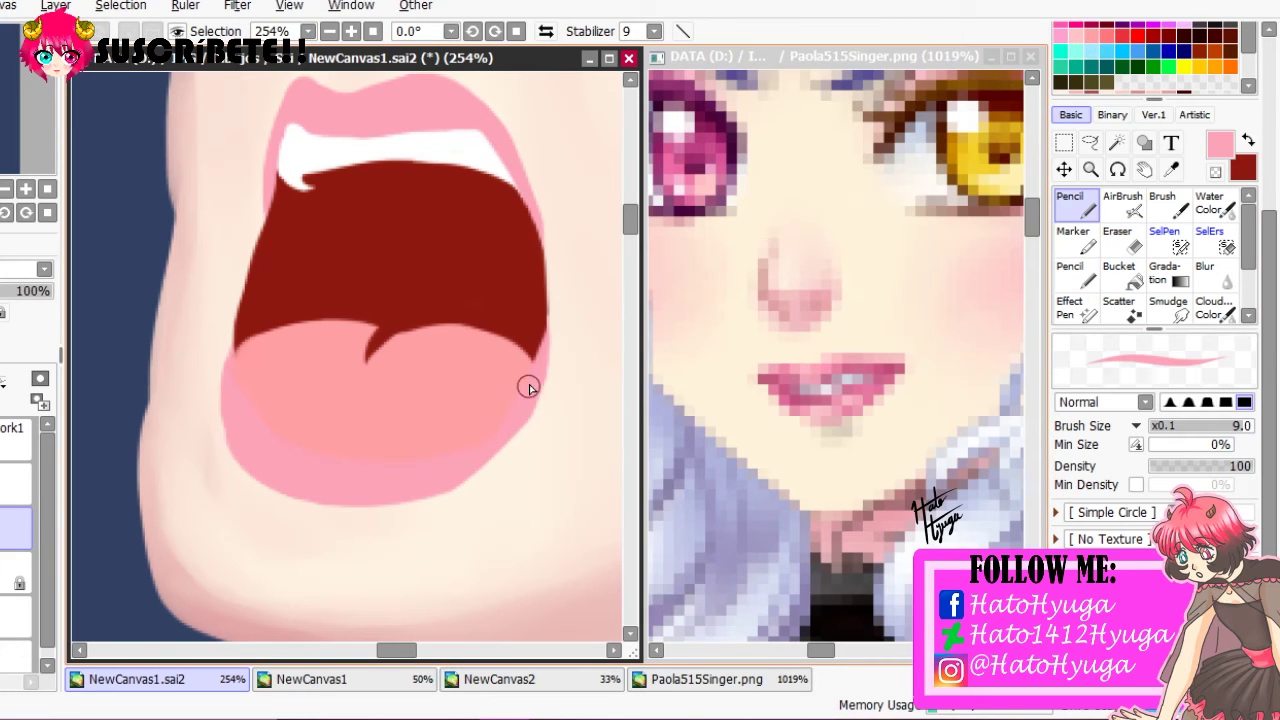
# Sample the skin tone beside the mouth and smooth the face's outer contour with the Pencil and Water Color brush at size 9.0
pyautogui.scroll(-5, 427, 470)
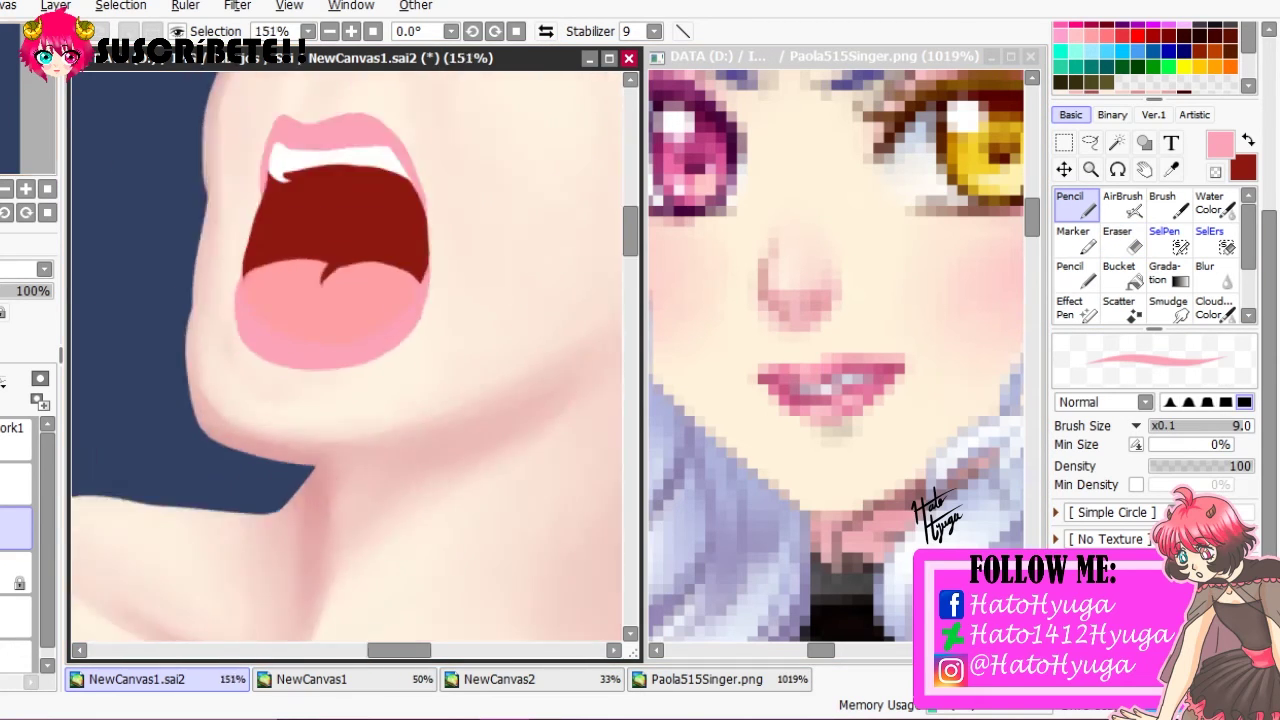
pyautogui.click(1248, 144)
pyautogui.scroll(3, 314, 423)
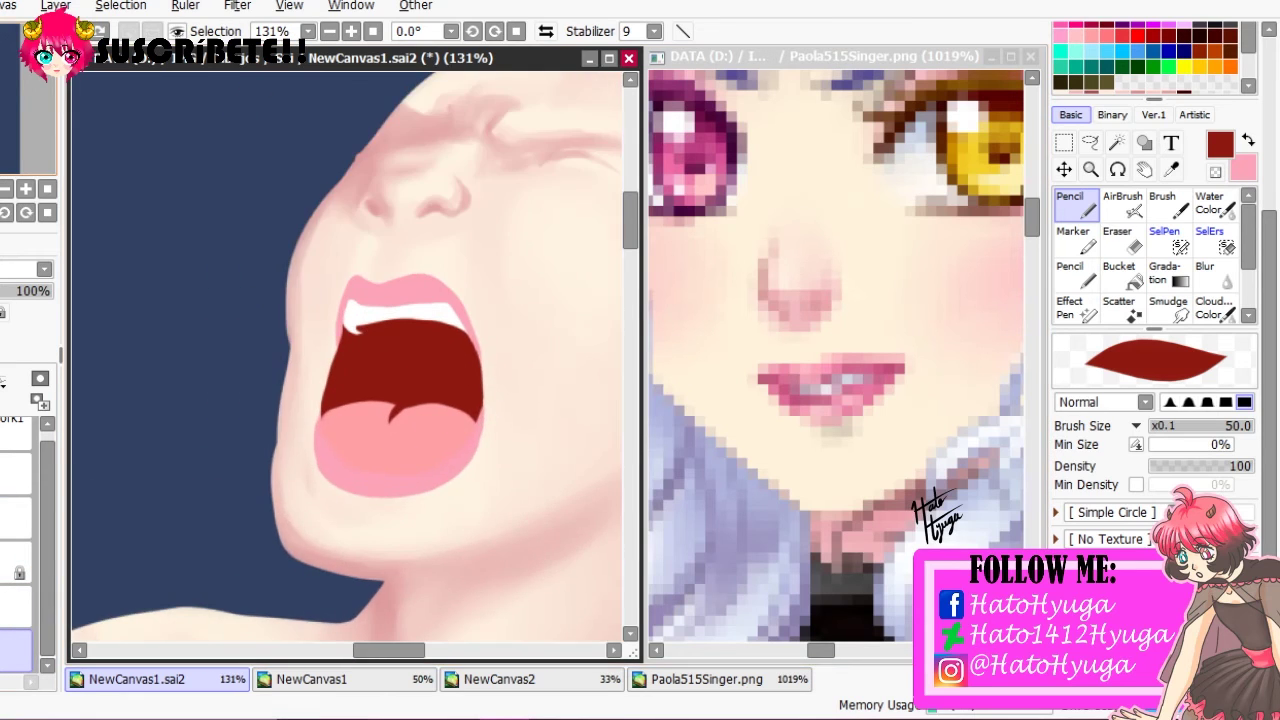
pyautogui.keyDown('alt'); pyautogui.click(315, 240); pyautogui.keyUp('alt')
pyautogui.scroll(2, 258, 413)
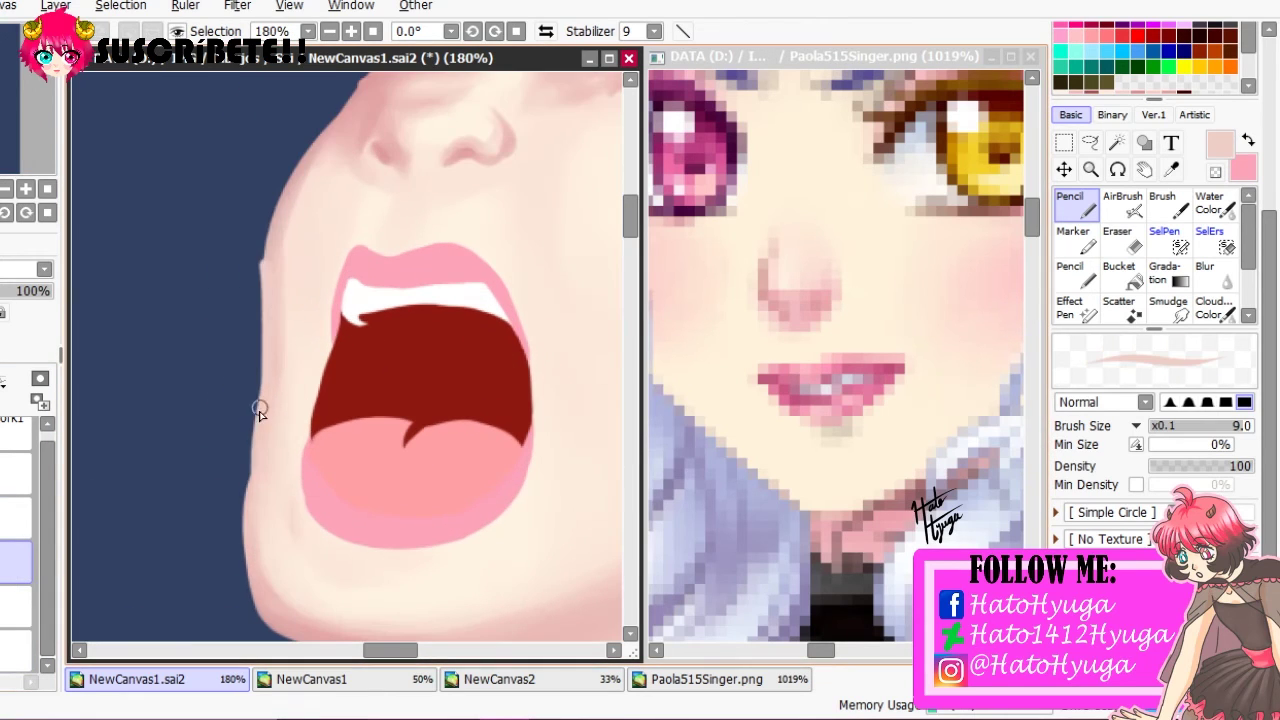
pyautogui.press('c')
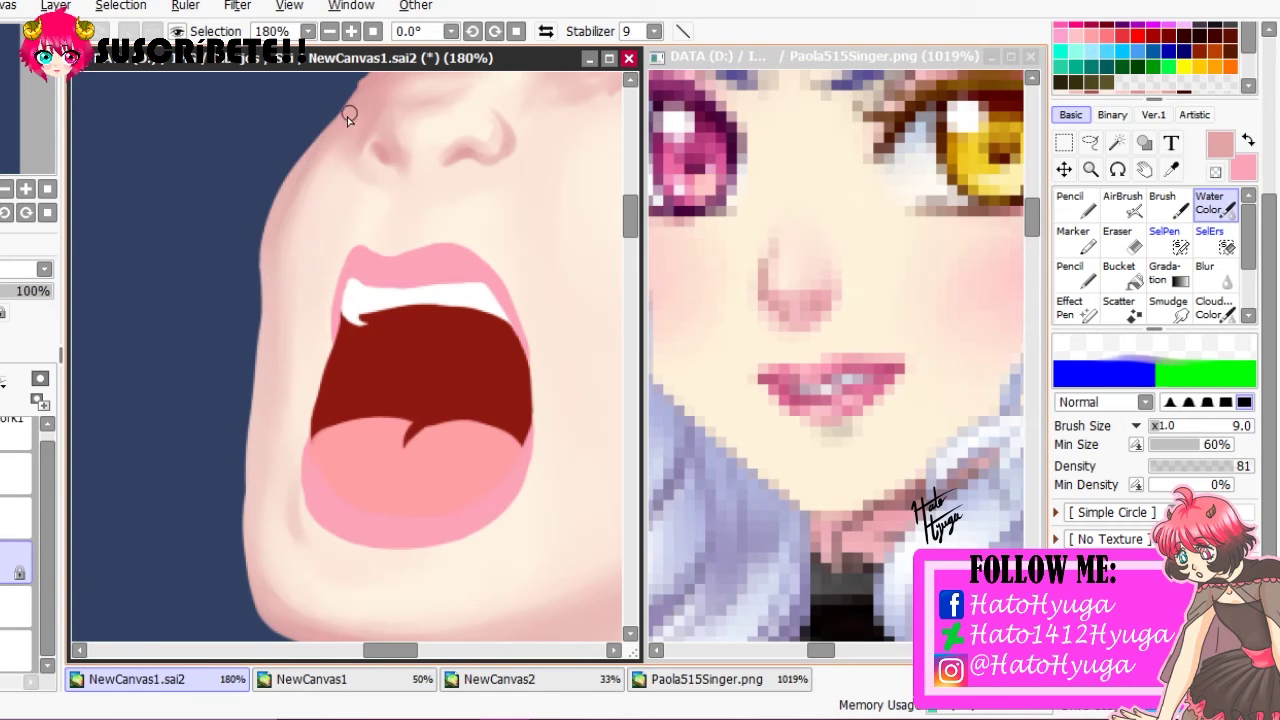
# Paint a dark pink shadow along the upper lip's inner edge and both mouth corners with the Pencil at size 7.0
pyautogui.scroll(2, 9, 148)
pyautogui.click(9, 148)
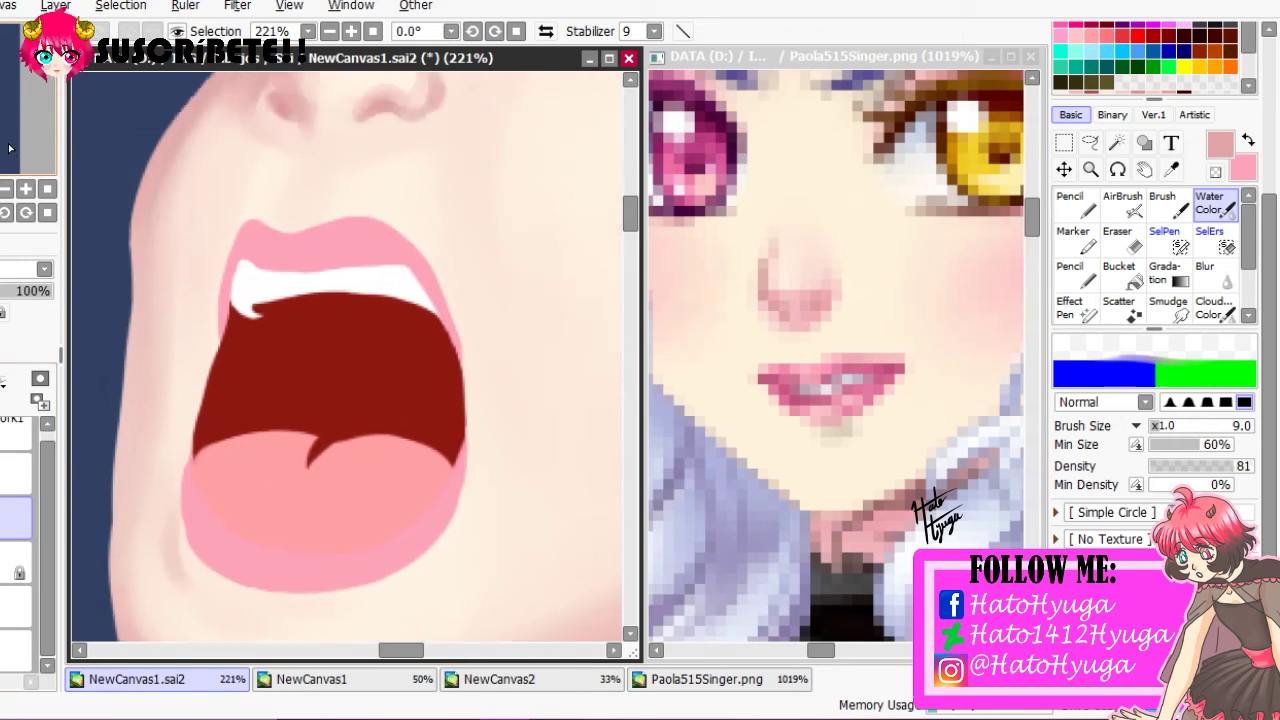
pyautogui.click(9, 148)
pyautogui.press('n')
pyautogui.scroll(3, 551, 193)
pyautogui.moveTo(150, 172); pyautogui.dragTo(470, 178)
pyautogui.moveTo(147, 170); pyautogui.dragTo(100, 323)
pyautogui.press('h')
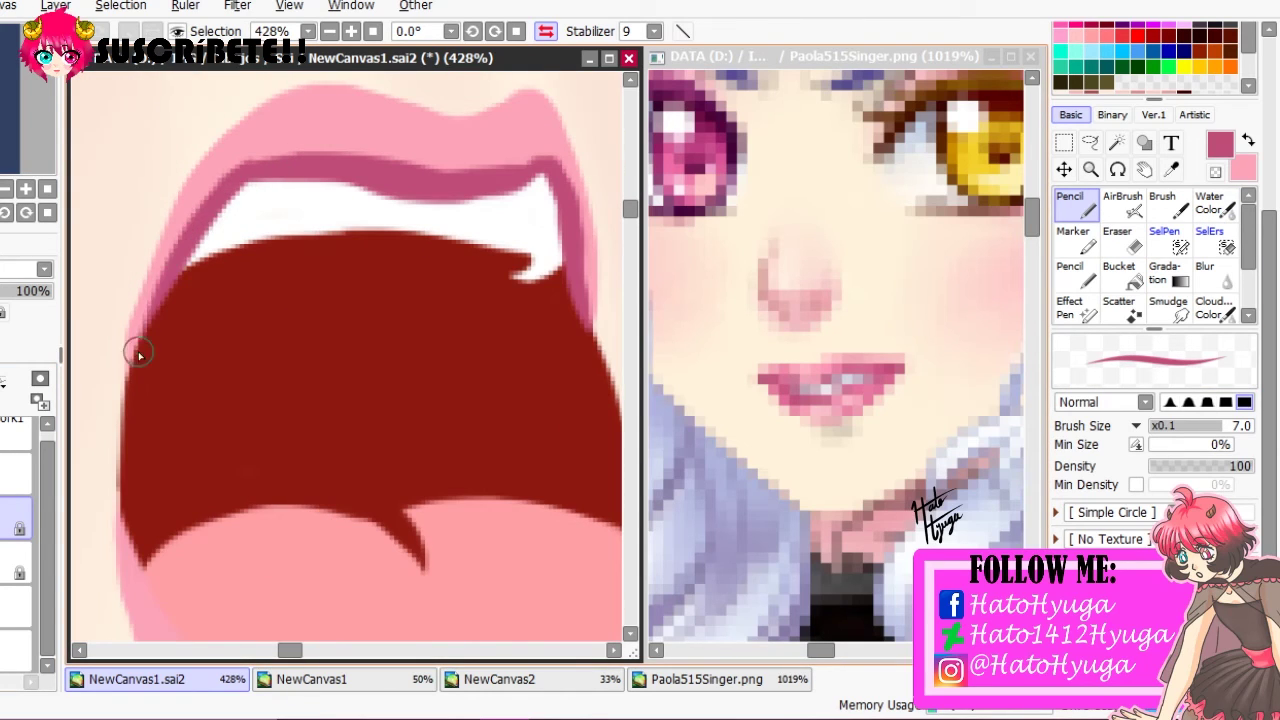
# Blend the dark pink shadow into the upper lip with the Water Color brush, checking it on the mirrored canvas
pyautogui.press('h')
pyautogui.press('c')
pyautogui.moveTo(150, 165)
pyautogui.mouseDown()
pyautogui.moveTo(349, 164)
pyautogui.moveTo(127, 158)
pyautogui.mouseUp()
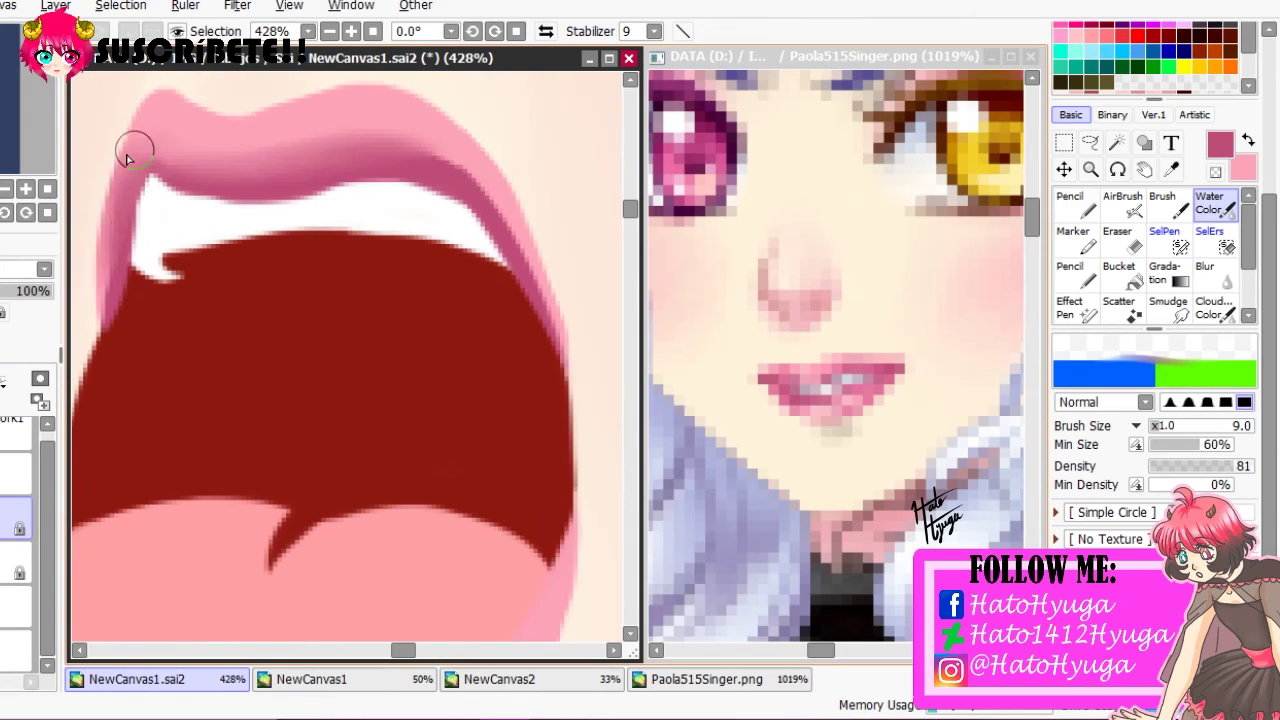
pyautogui.press('h')
pyautogui.moveTo(300, 129)
pyautogui.mouseDown()
pyautogui.moveTo(262, 133)
pyautogui.moveTo(280, 97)
pyautogui.mouseUp()
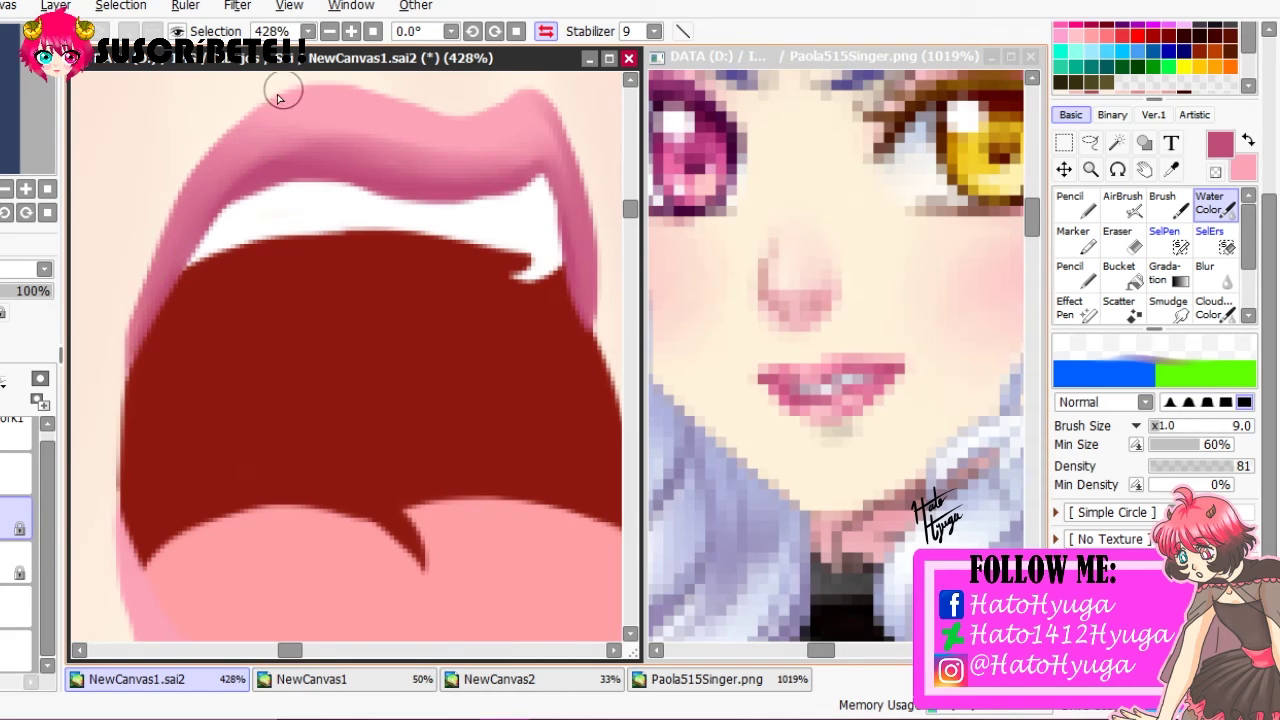
pyautogui.scroll(-2, 433, 362)
# Deepen the upper lip's far side with dark pink Pencil strokes at size 7.0 and soften them with the Water Color brush
pyautogui.press('n')
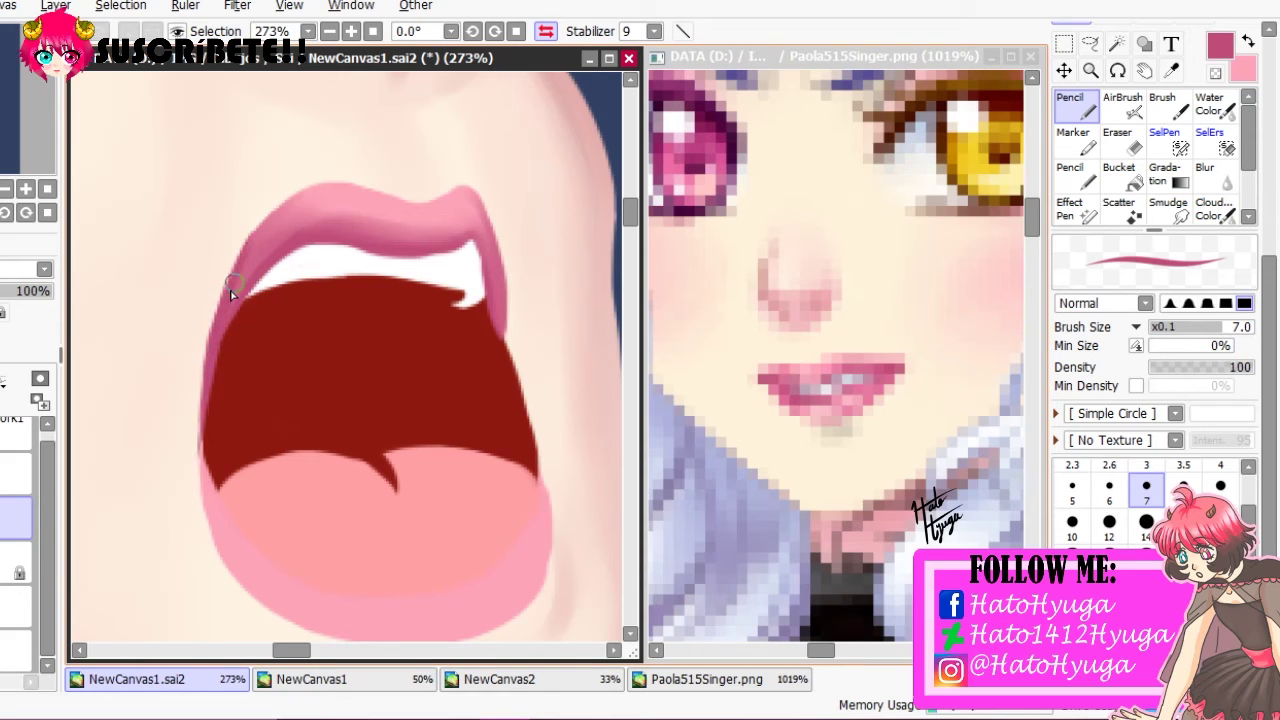
pyautogui.press('h')
pyautogui.press('c')
pyautogui.press('h')
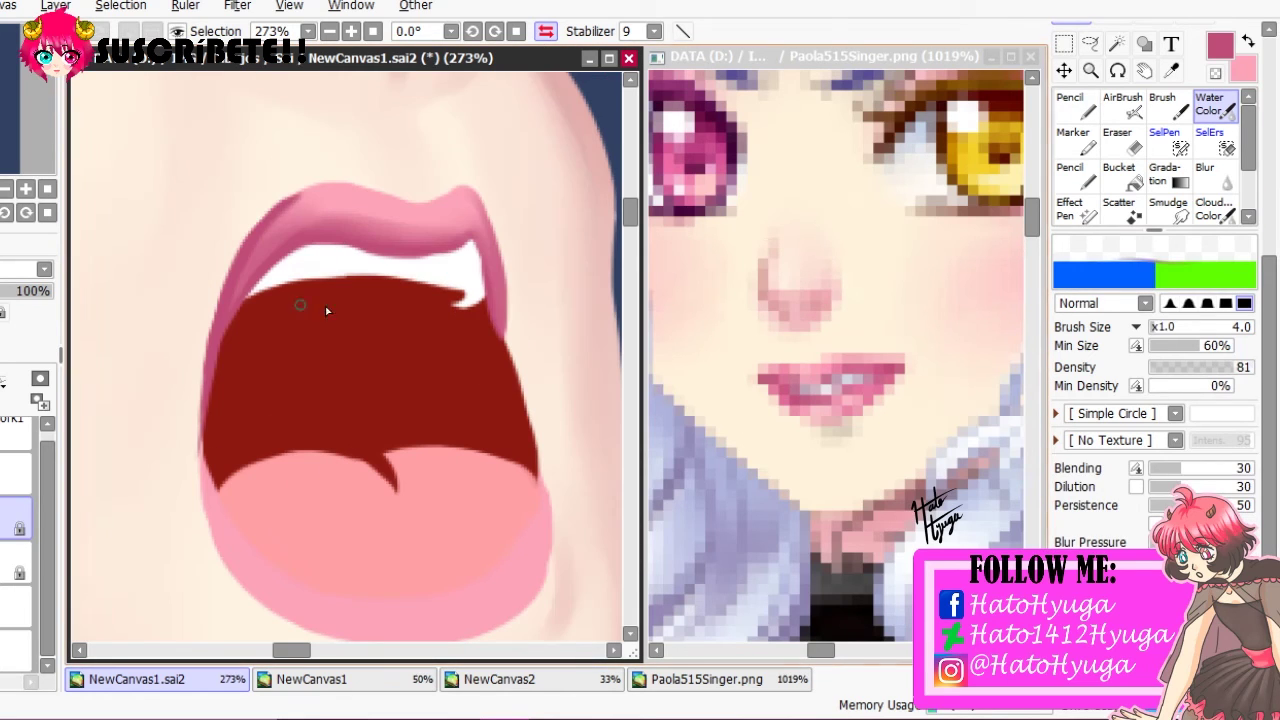
pyautogui.press('h')
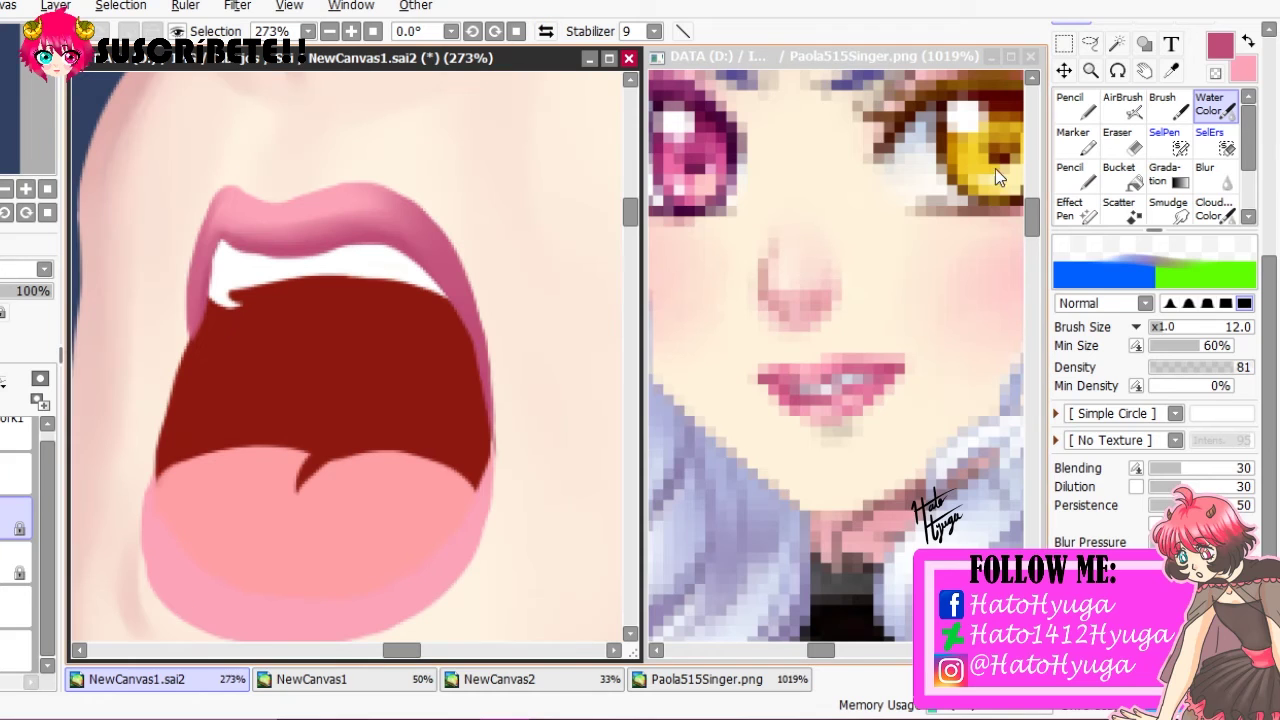
pyautogui.press('n')
pyautogui.press('c')
pyautogui.scroll(-3, 120, 171)
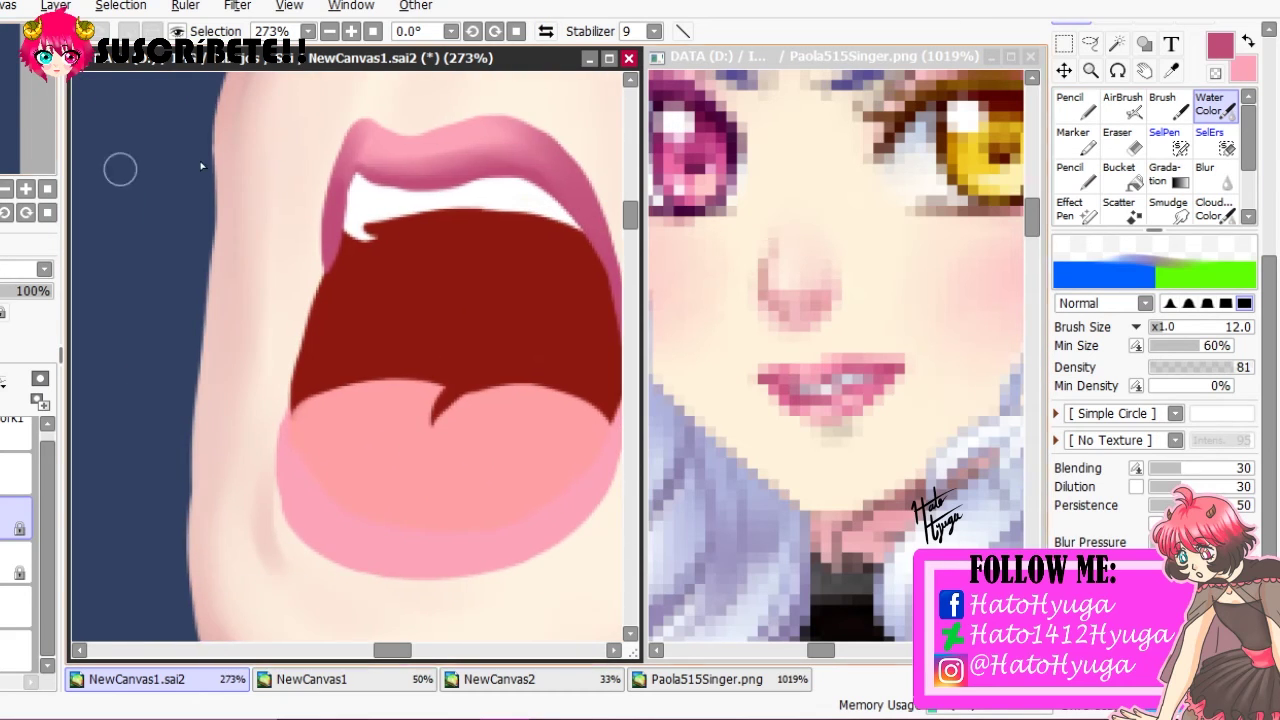
# Outline the lower lip's inner edge and shade its outer sides in dark pink with the Pencil at size 7.0
pyautogui.press('n')
pyautogui.moveTo(345, 335); pyautogui.dragTo(350, 470)
pyautogui.click(546, 31)
pyautogui.click(546, 31)
pyautogui.moveTo(385, 280)
pyautogui.mouseDown()
pyautogui.moveTo(358, 397)
pyautogui.moveTo(600, 456)
pyautogui.moveTo(465, 316)
pyautogui.mouseUp()
pyautogui.moveTo(575, 158)
pyautogui.mouseDown()
pyautogui.moveTo(507, 259)
pyautogui.moveTo(442, 311)
pyautogui.moveTo(346, 327)
pyautogui.moveTo(490, 300)
pyautogui.moveTo(515, 260)
pyautogui.moveTo(481, 312)
pyautogui.moveTo(525, 273)
pyautogui.moveTo(232, 298)
pyautogui.moveTo(220, 206)
pyautogui.moveTo(228, 242)
pyautogui.moveTo(351, 303)
pyautogui.moveTo(402, 352)
pyautogui.moveTo(507, 302)
pyautogui.moveTo(571, 166)
pyautogui.moveTo(524, 278)
pyautogui.mouseUp()
pyautogui.hotkey('ctrl', 'z')
pyautogui.press('c')
pyautogui.press('x')
pyautogui.press('n')
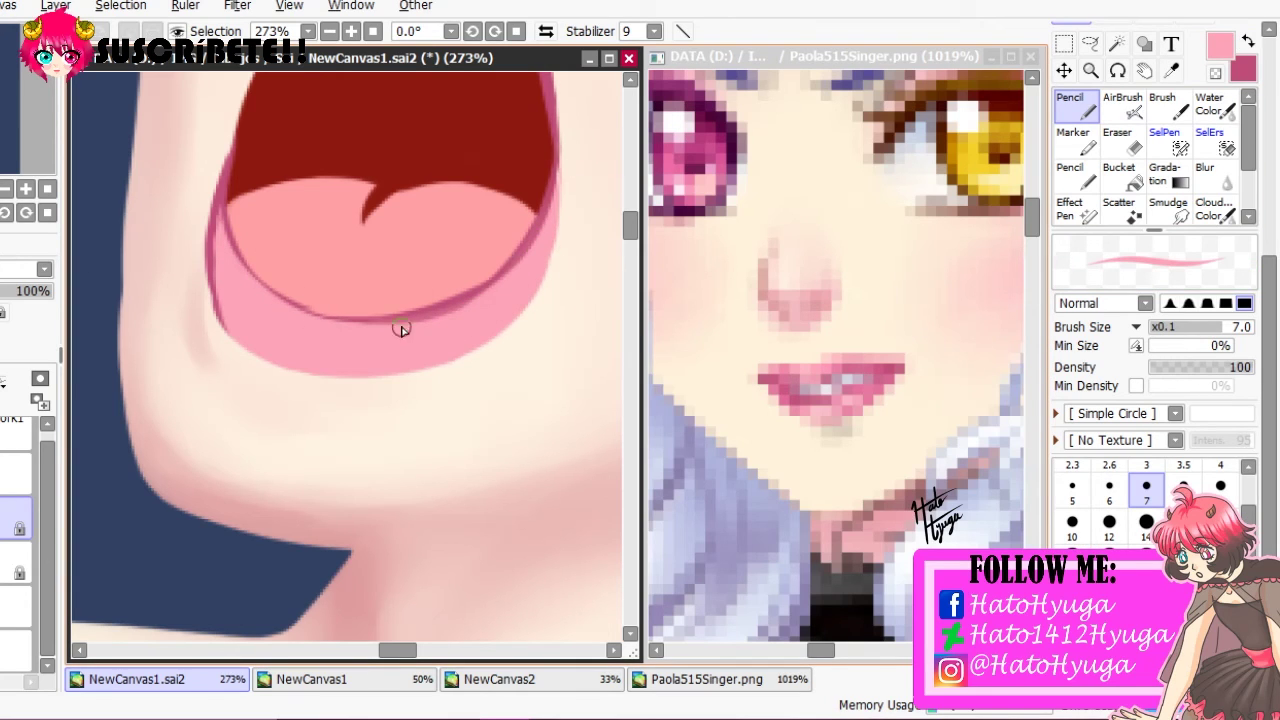
pyautogui.press('x')
pyautogui.press('h')
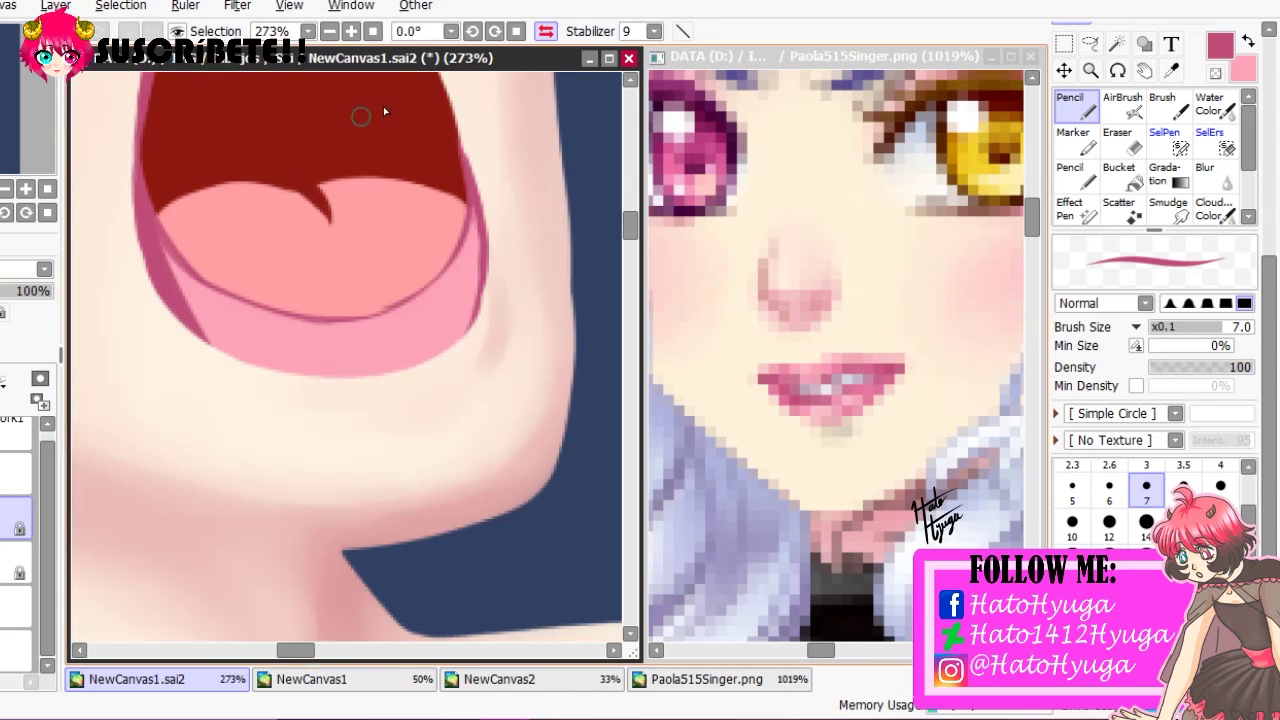
# Blend the dark pink shading on both sides of the lower lip with the Water Color brush at size 9.0
pyautogui.press('h')
pyautogui.press('c')
pyautogui.moveTo(471, 343); pyautogui.dragTo(215, 230)
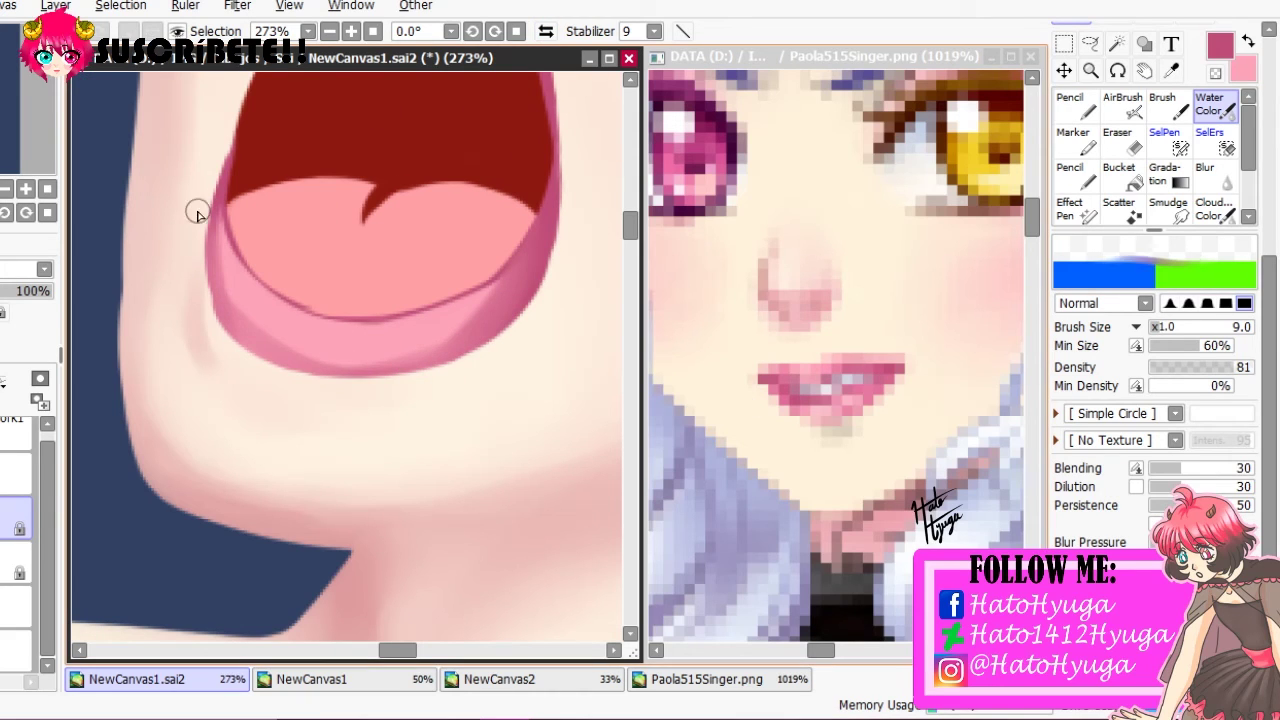
pyautogui.press('[')
pyautogui.press('[')
pyautogui.press('[')
pyautogui.press('[')
pyautogui.press('[')
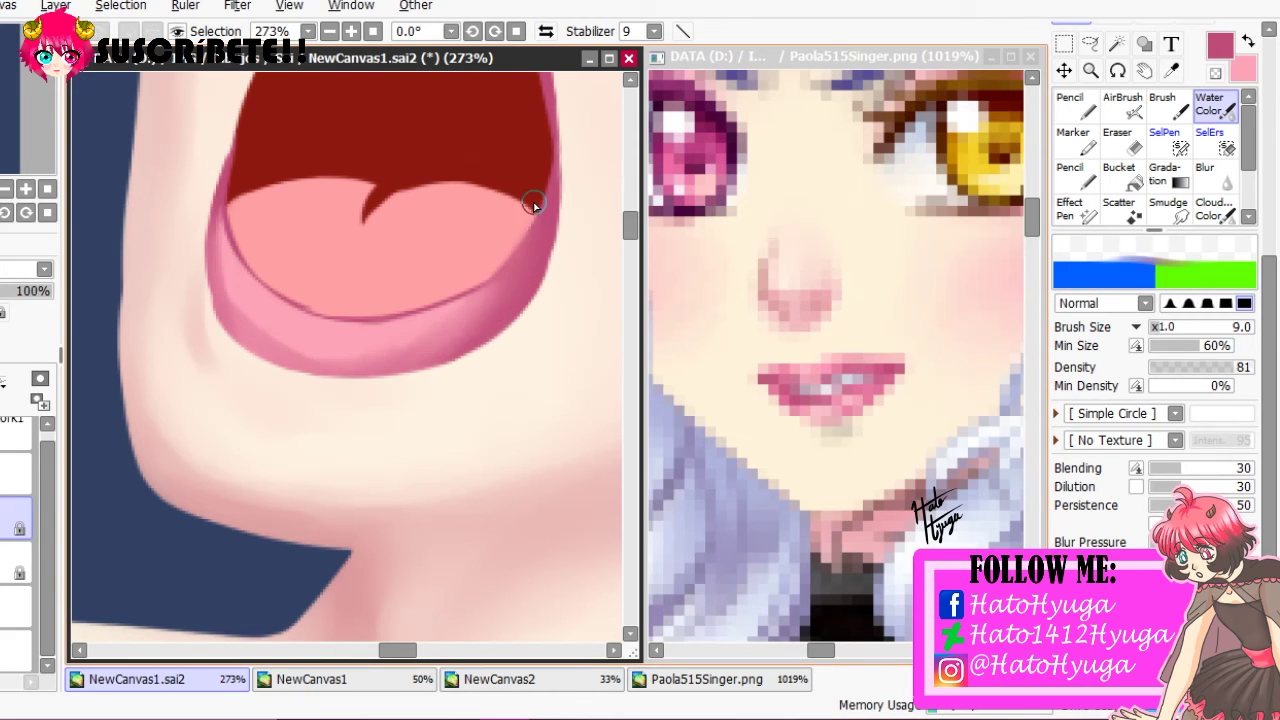
pyautogui.moveTo(533, 202)
pyautogui.mouseDown()
pyautogui.moveTo(337, 346)
pyautogui.moveTo(470, 316)
pyautogui.moveTo(414, 330)
pyautogui.mouseUp()
# Soften the dark line between tongue and lower lip using lip pink and the Water Color brush, reducing its size to 4.0
pyautogui.press('x')
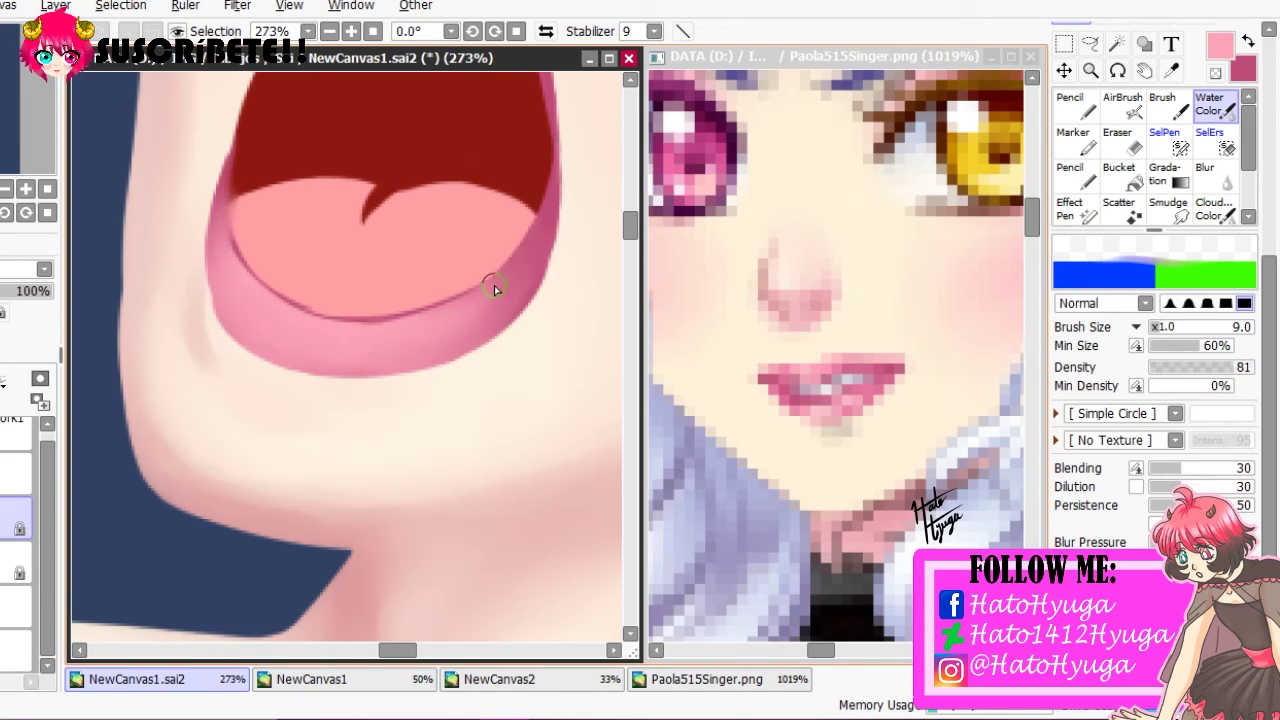
pyautogui.press('[')
pyautogui.press('[')
pyautogui.press('[')
pyautogui.press('[')
pyautogui.press('[')
pyautogui.press('x')
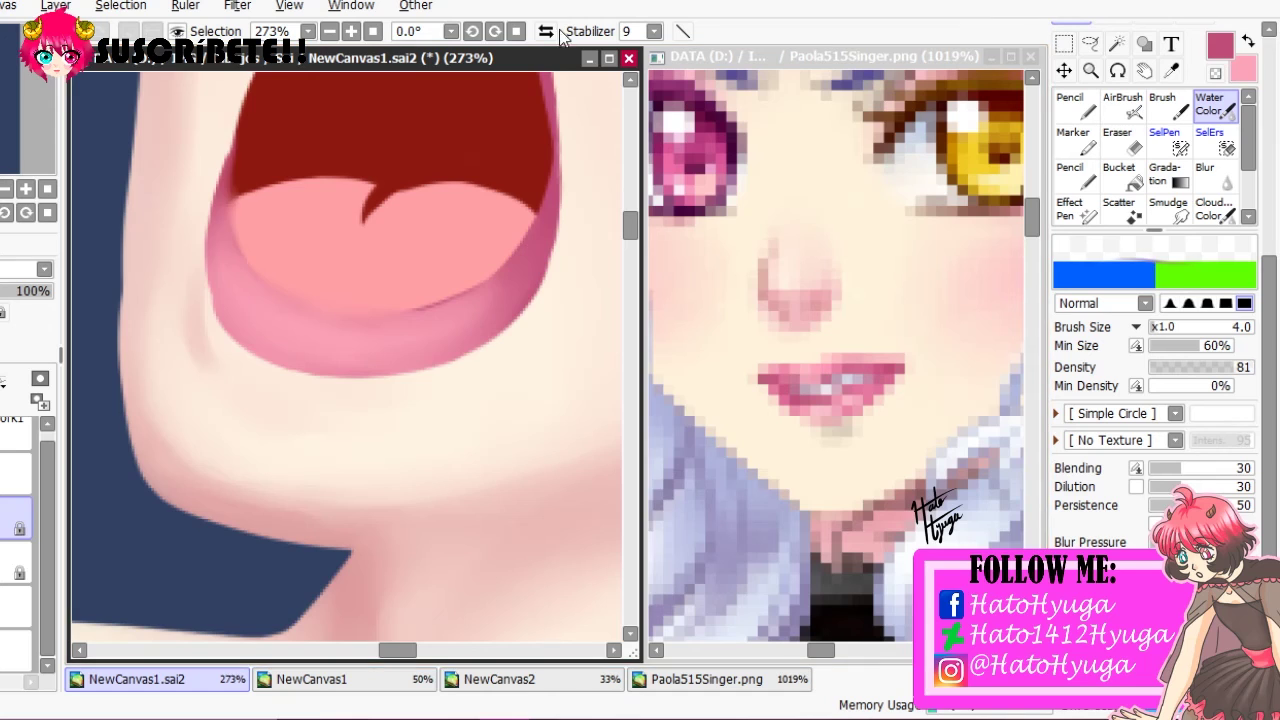
# Redraw the lower lip's inner edge in dark pink with the Pencil at size 7.0 and blend it with the Water Color brush
pyautogui.scroll(2, 191, 134)
pyautogui.moveTo(191, 134); pyautogui.dragTo(191, 134)
pyautogui.press('n')
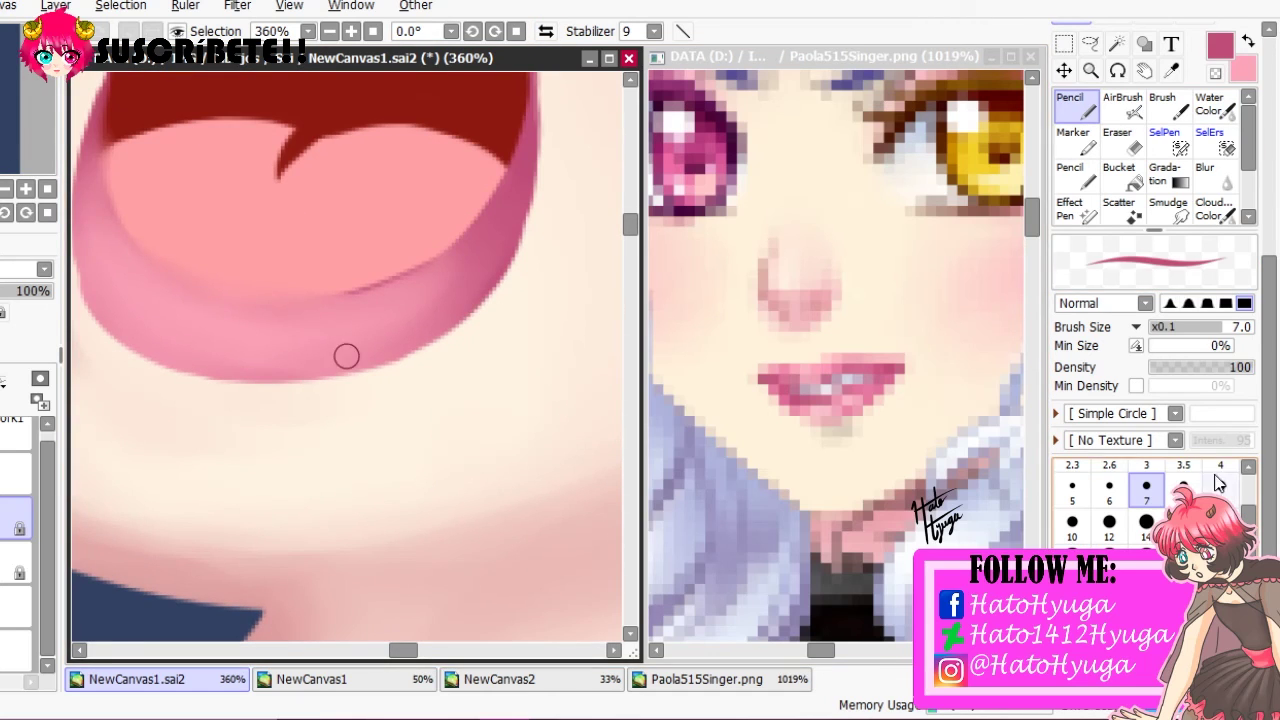
pyautogui.moveTo(188, 287); pyautogui.dragTo(395, 271)
pyautogui.press('c')
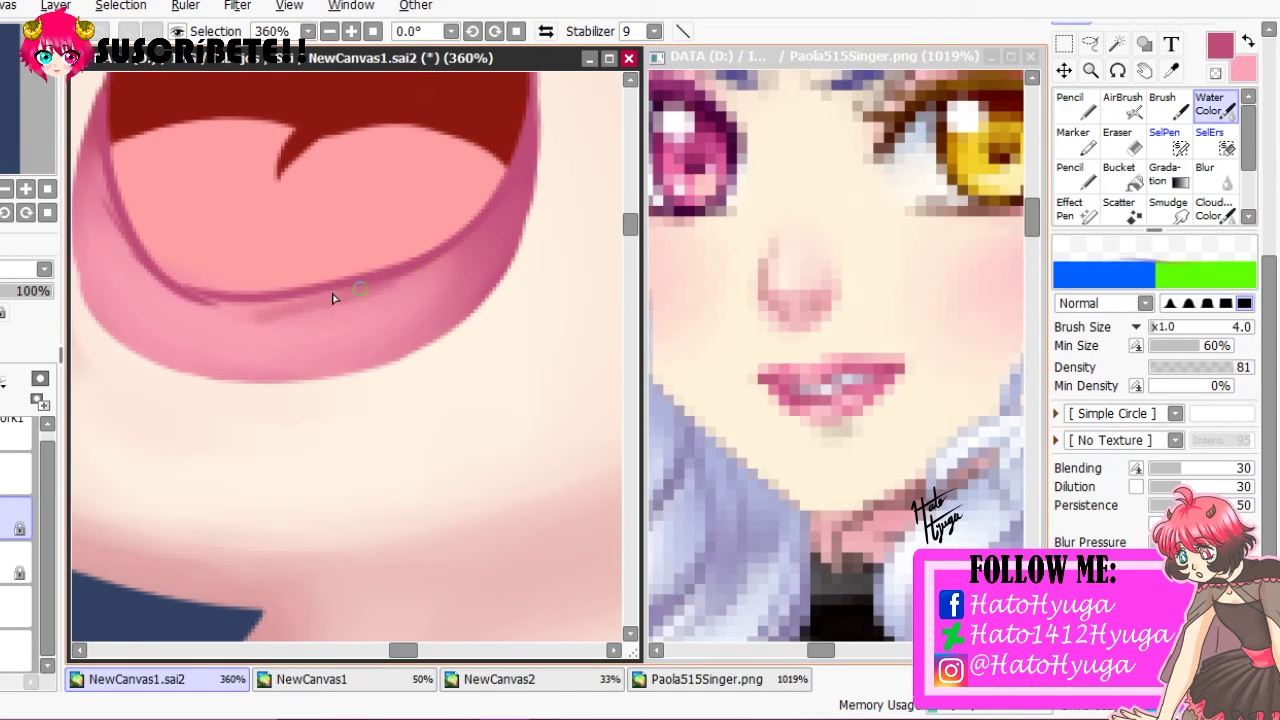
pyautogui.moveTo(224, 326); pyautogui.dragTo(89, 103)
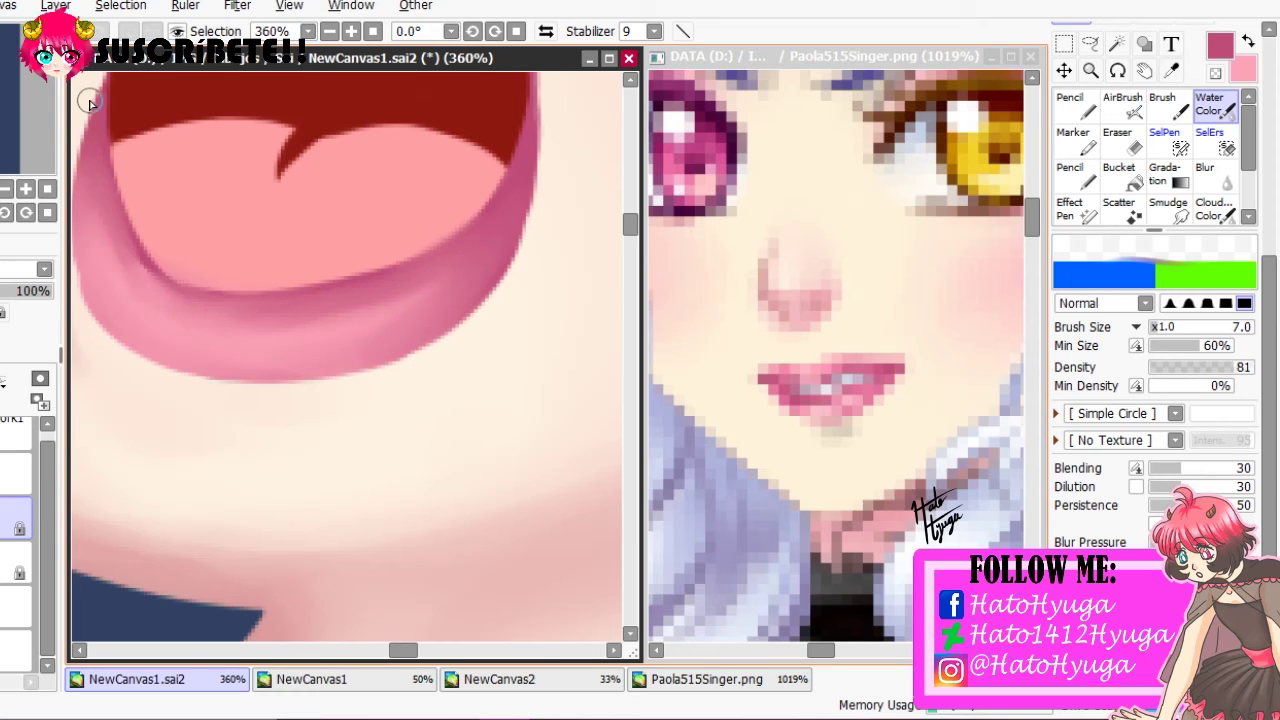
# Sample the pale grey of the reference's teeth and shade the edges of the upper teeth with the Pencil at size 4.0
pyautogui.press('-')
pyautogui.press('-')
pyautogui.press('-')
pyautogui.press('v')
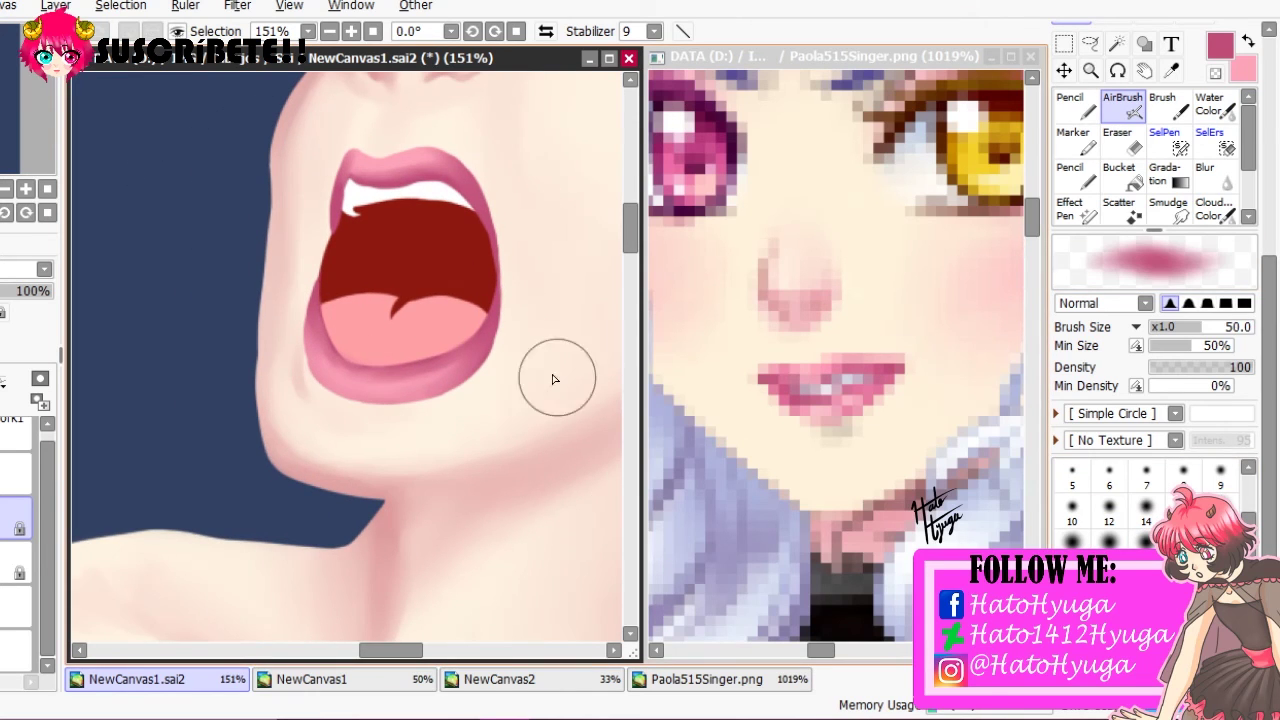
pyautogui.scroll(4, 286, 278)
pyautogui.keyDown('alt'); pyautogui.click(851, 374); pyautogui.keyUp('alt')
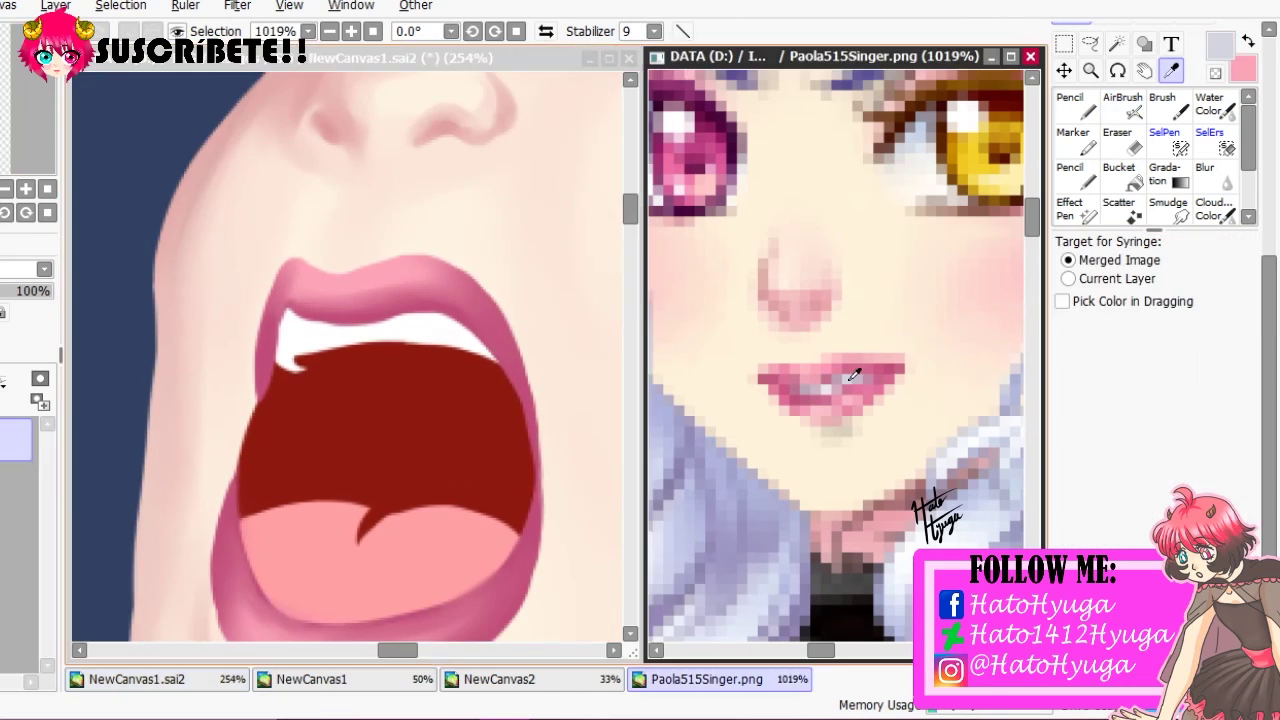
pyautogui.press('n')
pyautogui.press('h')
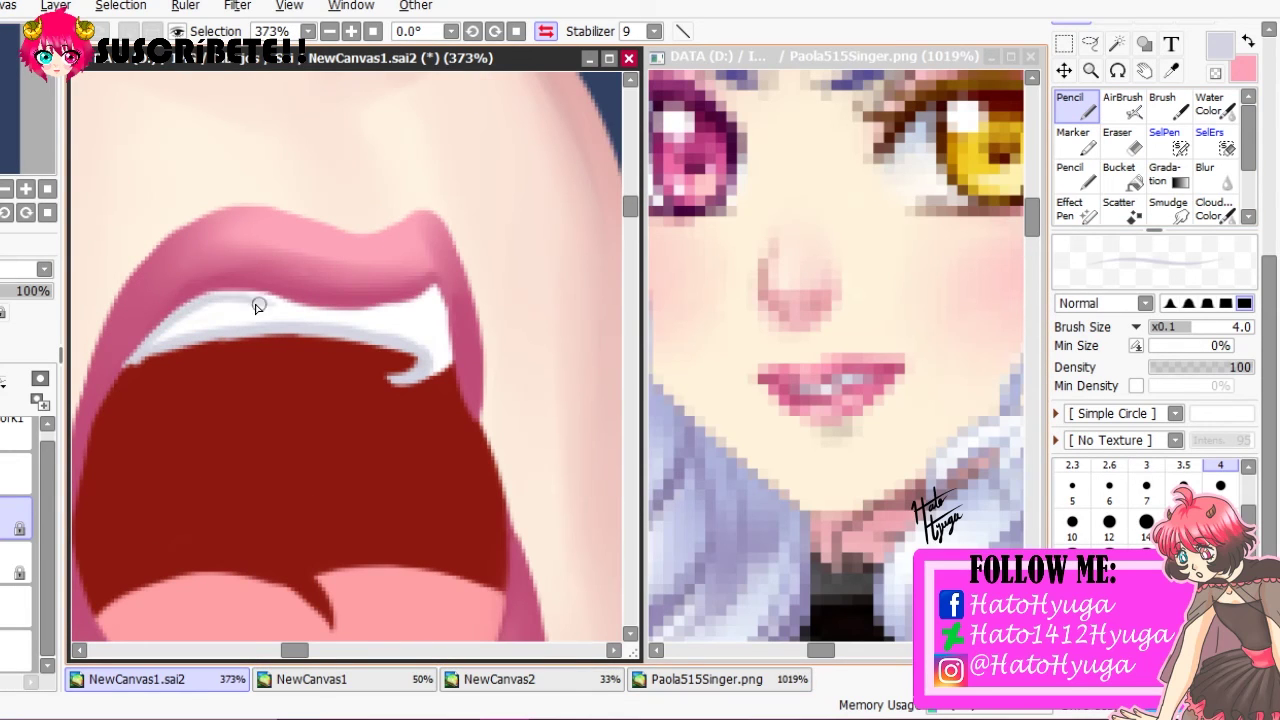
pyautogui.moveTo(436, 303); pyautogui.dragTo(452, 355)
# Widen the grey teeth shading with the Pencil at size 7.0 and blend it with the Water Color brush
pyautogui.press(']')
pyautogui.press(']')
pyautogui.press(']')
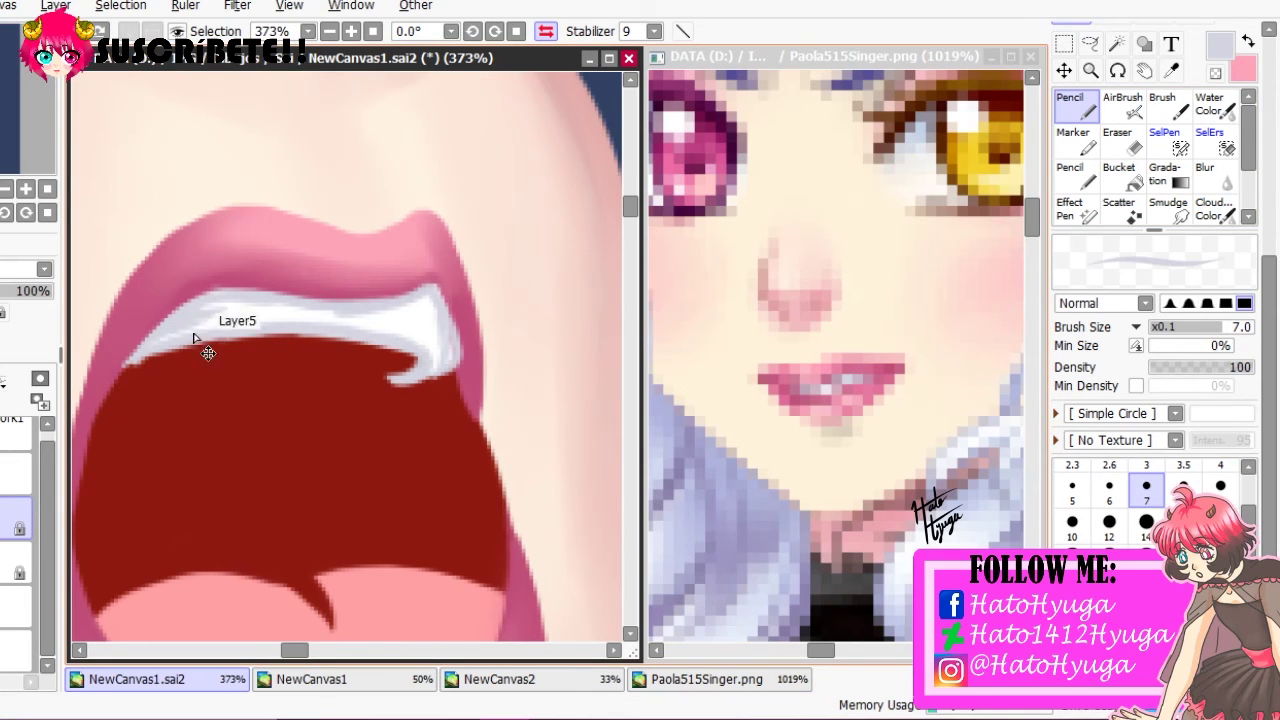
pyautogui.press('c')
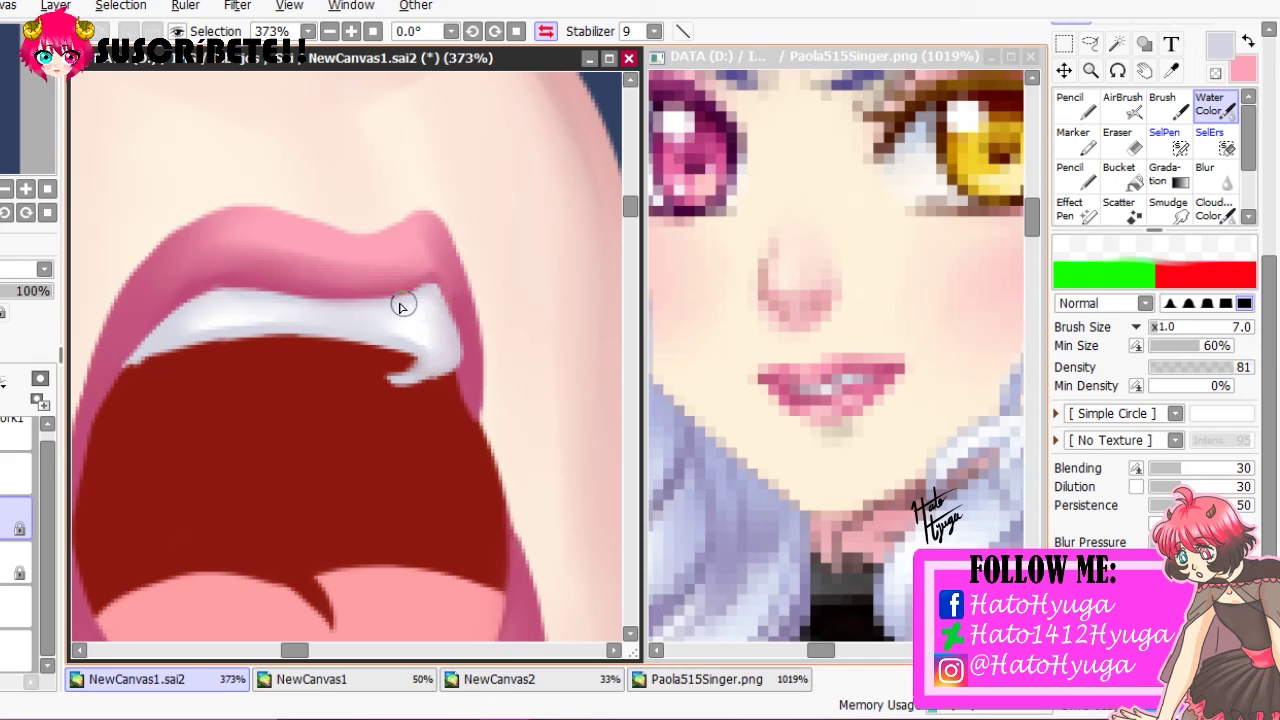
pyautogui.scroll(-3, 400, 307)
# Sample the reference's lip pink, tint the middle of both lips with the AirBrush, and blend with the Water Color brush
pyautogui.press('n')
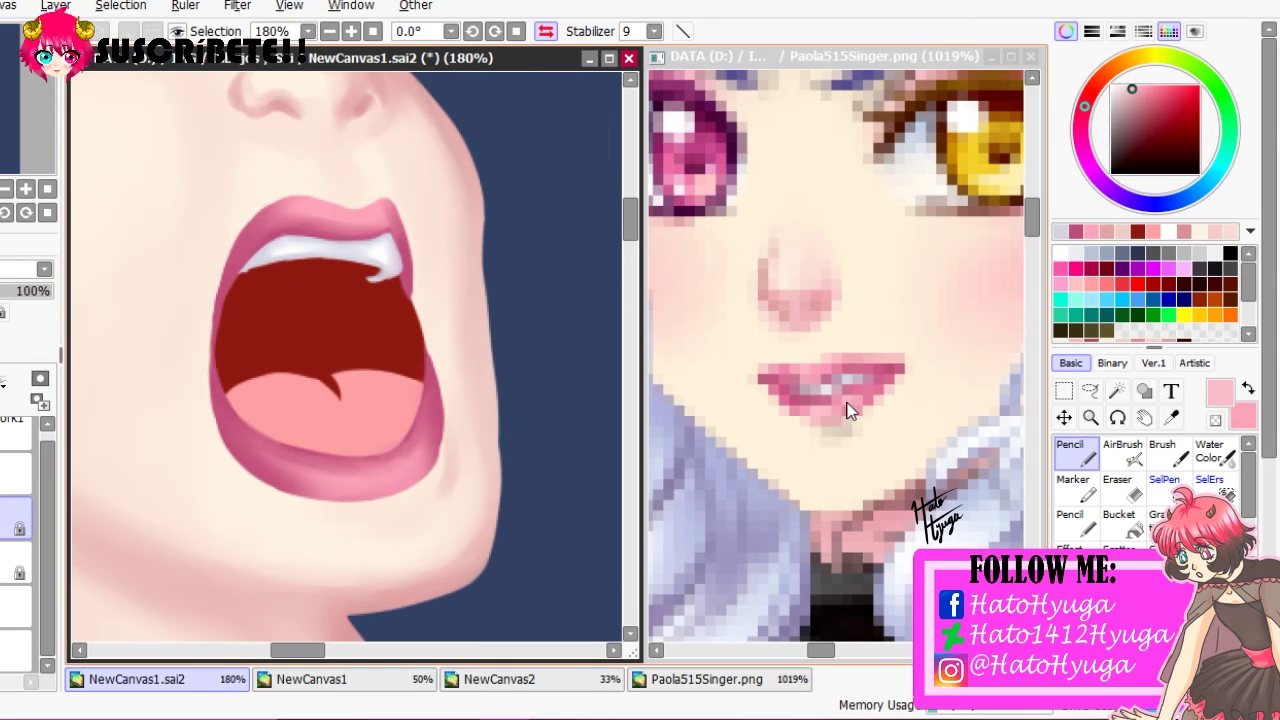
pyautogui.keyDown('alt'); pyautogui.click(848, 410); pyautogui.keyUp('alt')
pyautogui.press('v')
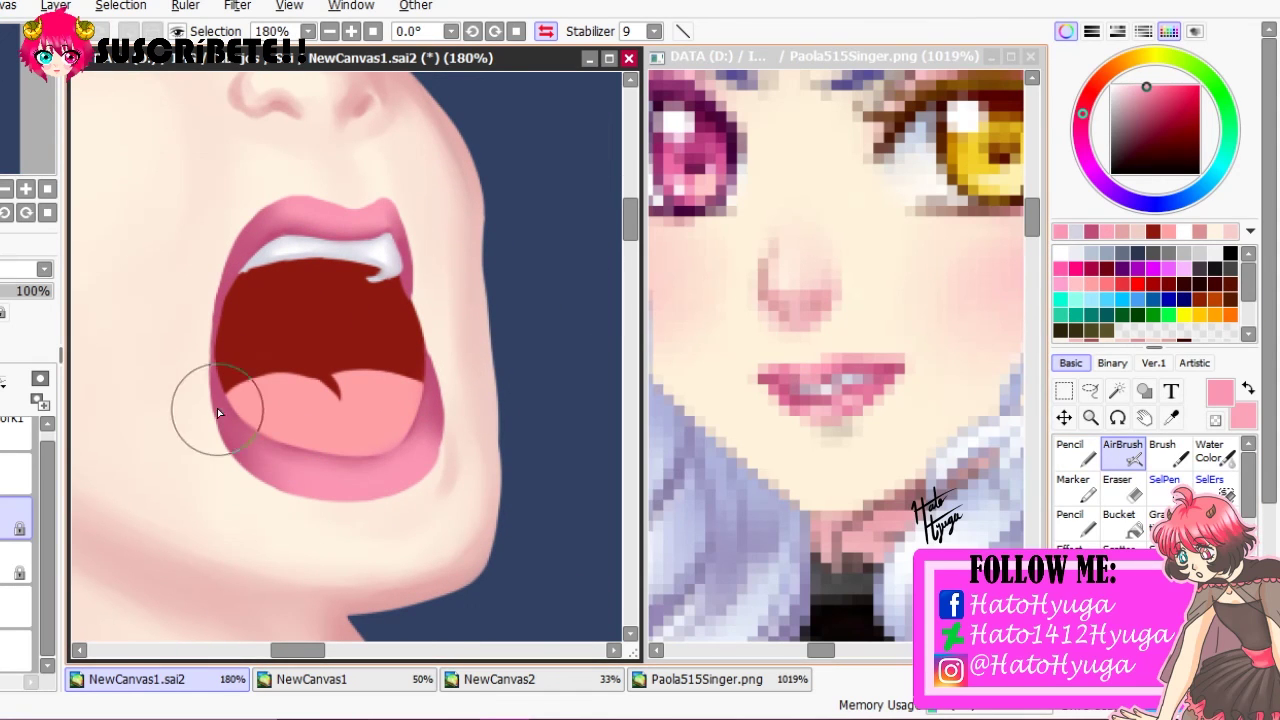
pyautogui.press('c')
pyautogui.press('h')
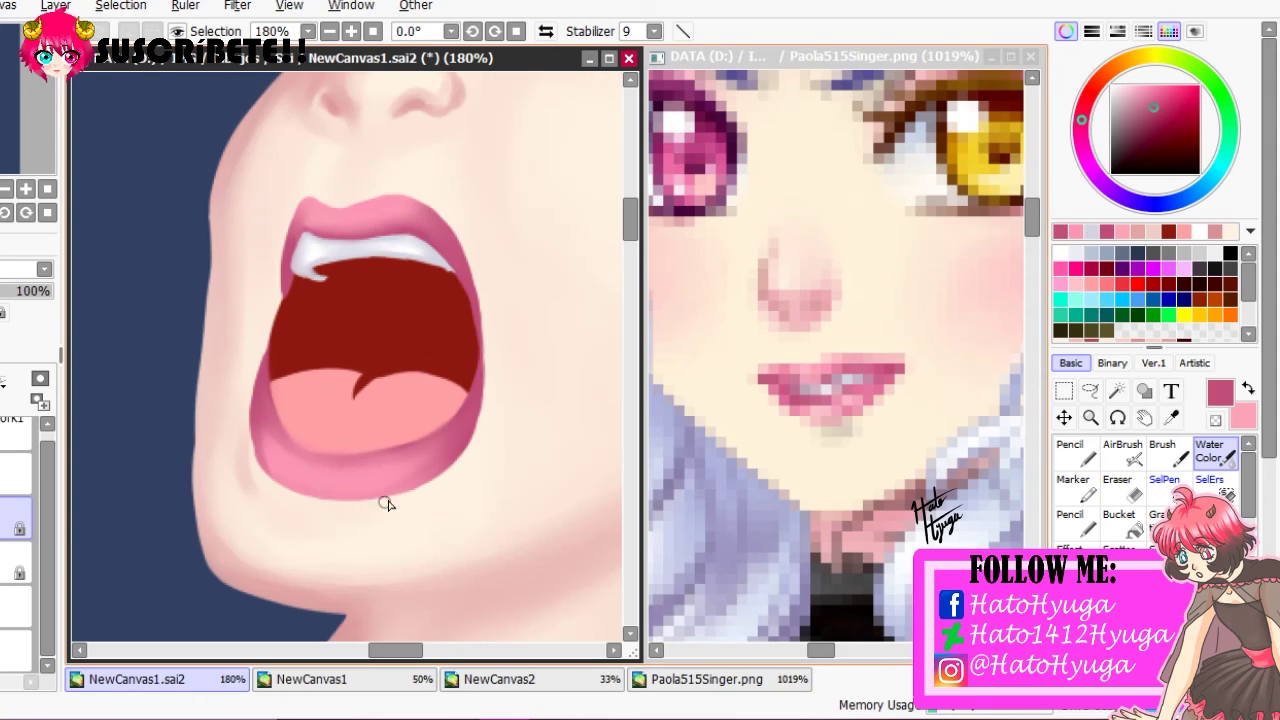
# Darken the upper lip's outer corner with the Pencil at size 4.0 and blend it with the Water Color brush at size 7.0
pyautogui.scroll(3, 387, 503)
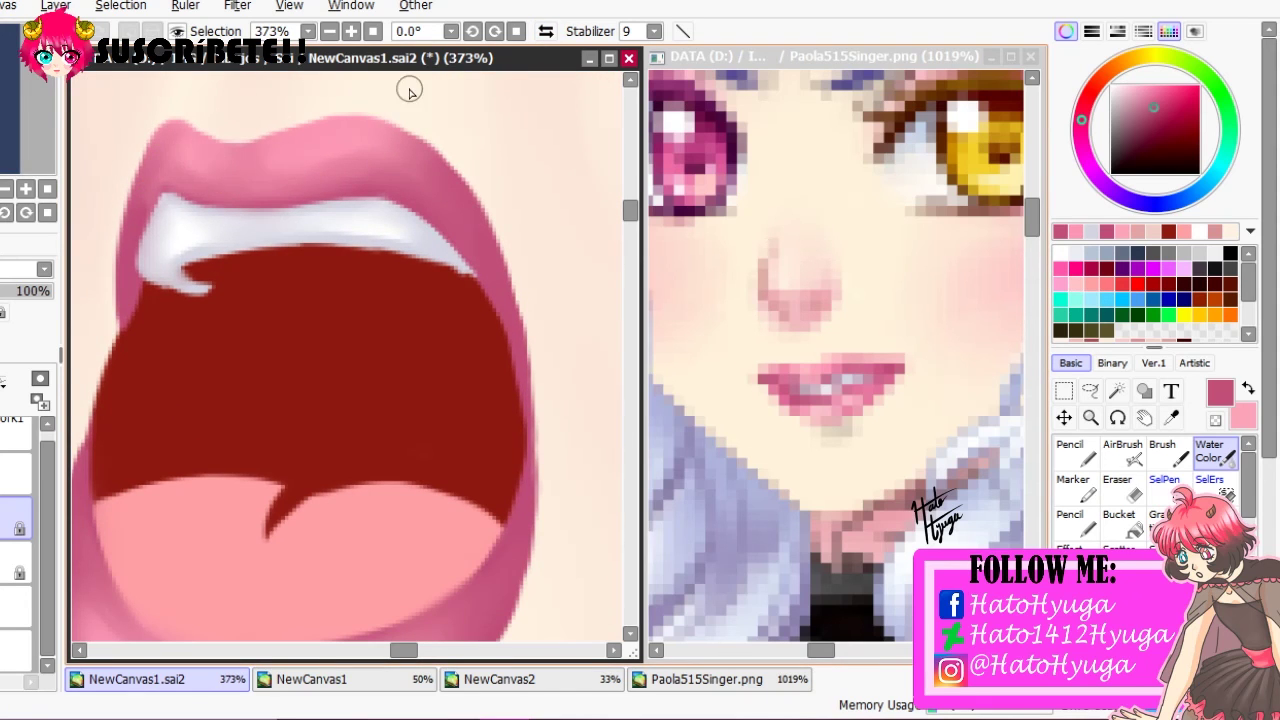
pyautogui.press('h')
pyautogui.press('n')
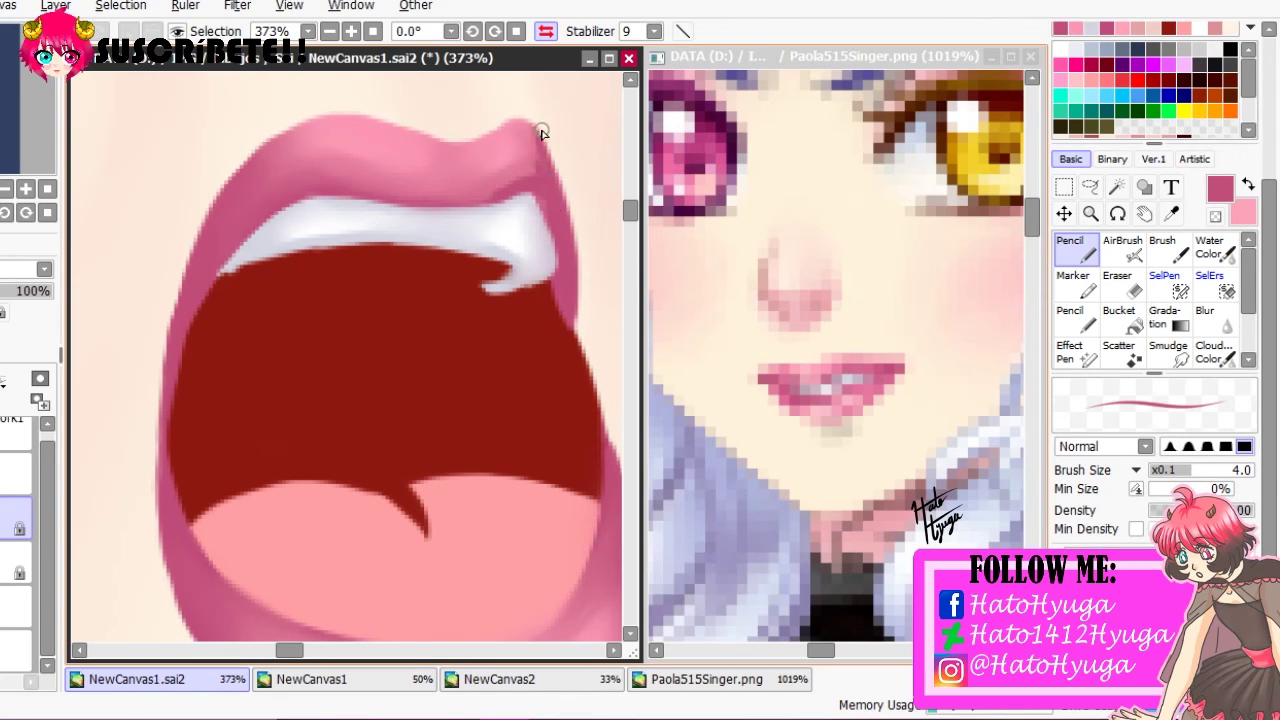
pyautogui.press('h')
pyautogui.press('c')
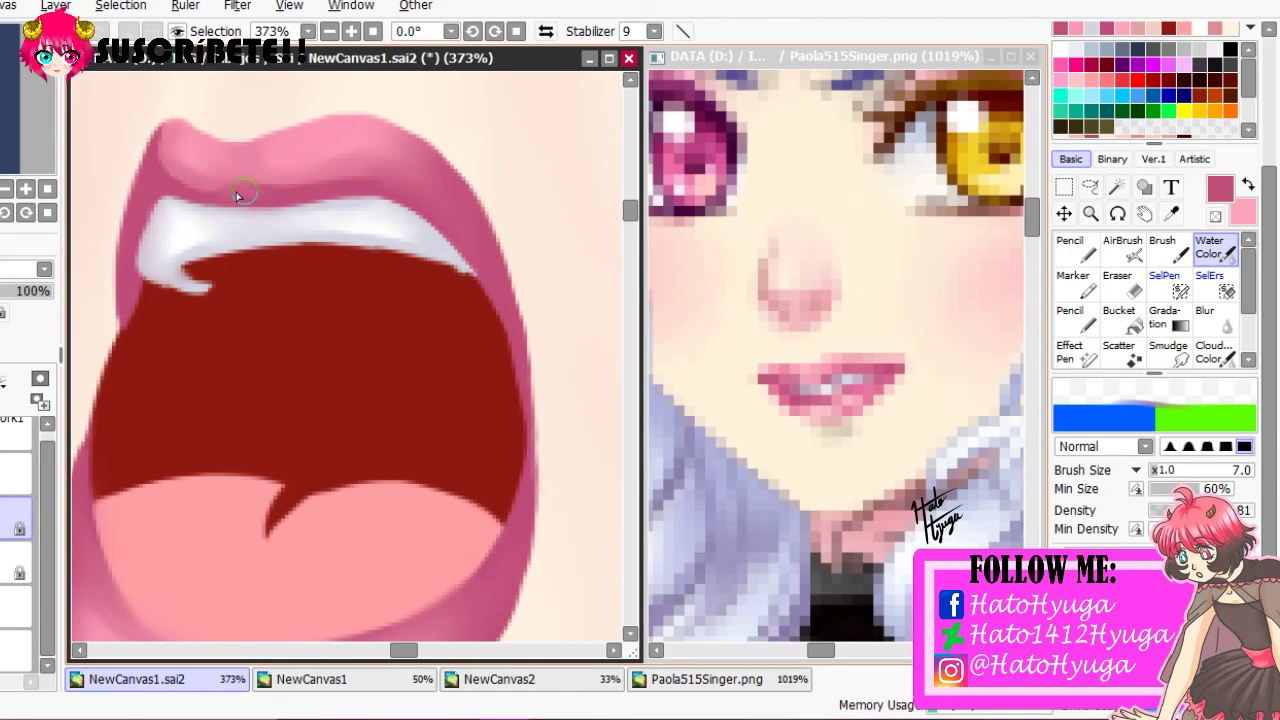
pyautogui.scroll(-5, 178, 110)
pyautogui.scroll(3, 380, 315)
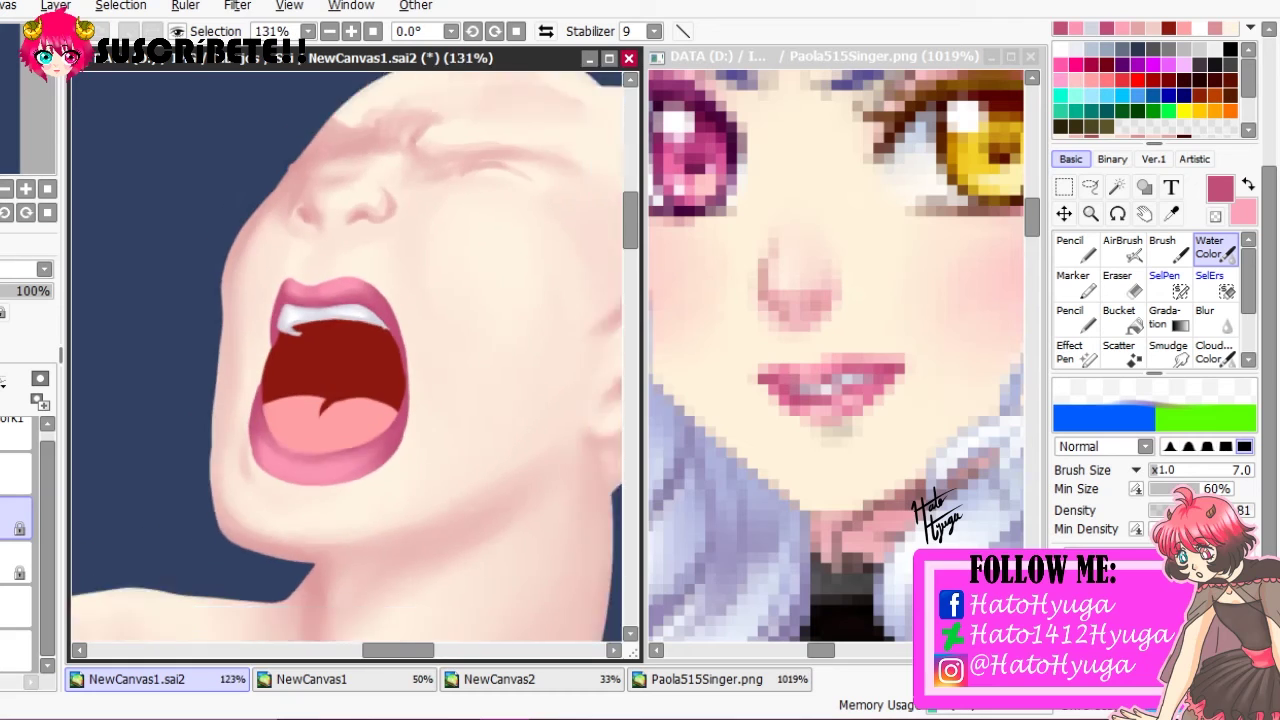
# Sample the mouth's dark red, soften the tongue's back edge with the AirBrush at size 20.0, and blend with the Water Color brush
pyautogui.press('a')
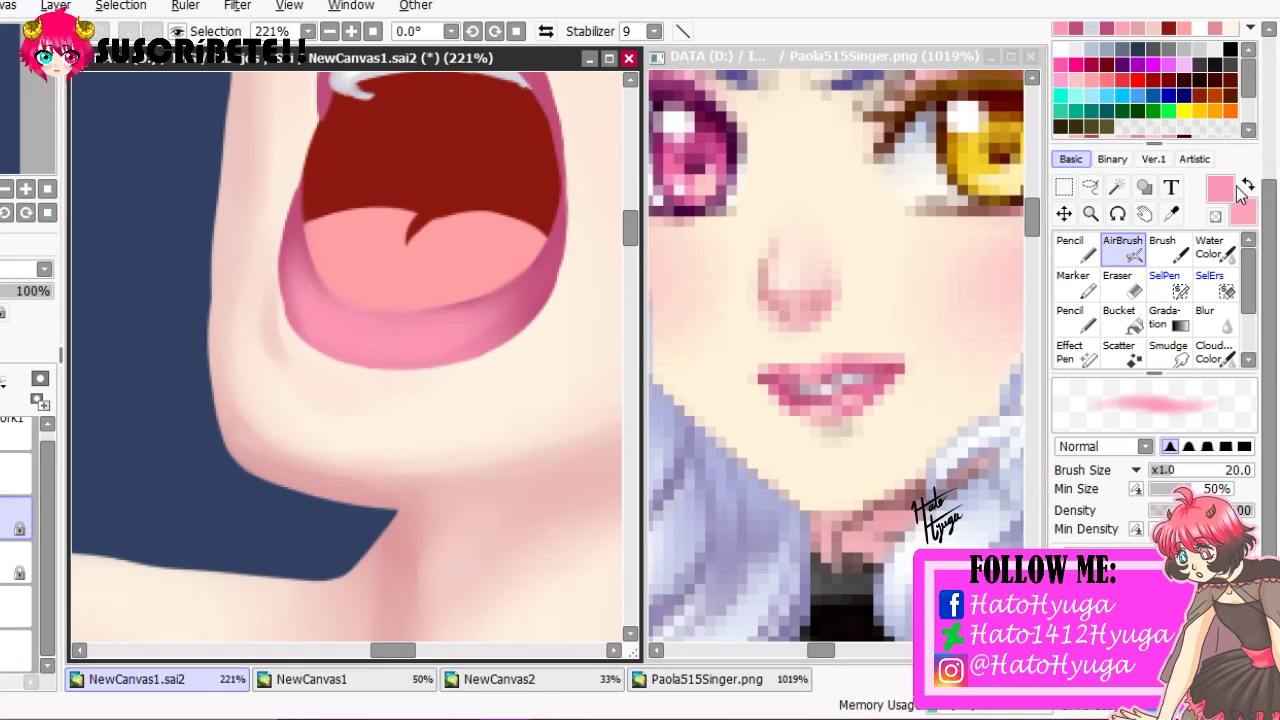
pyautogui.keyDown('alt'); pyautogui.click(497, 141); pyautogui.keyUp('alt')
pyautogui.moveTo(305, 210); pyautogui.dragTo(545, 215)
pyautogui.click(1213, 256)
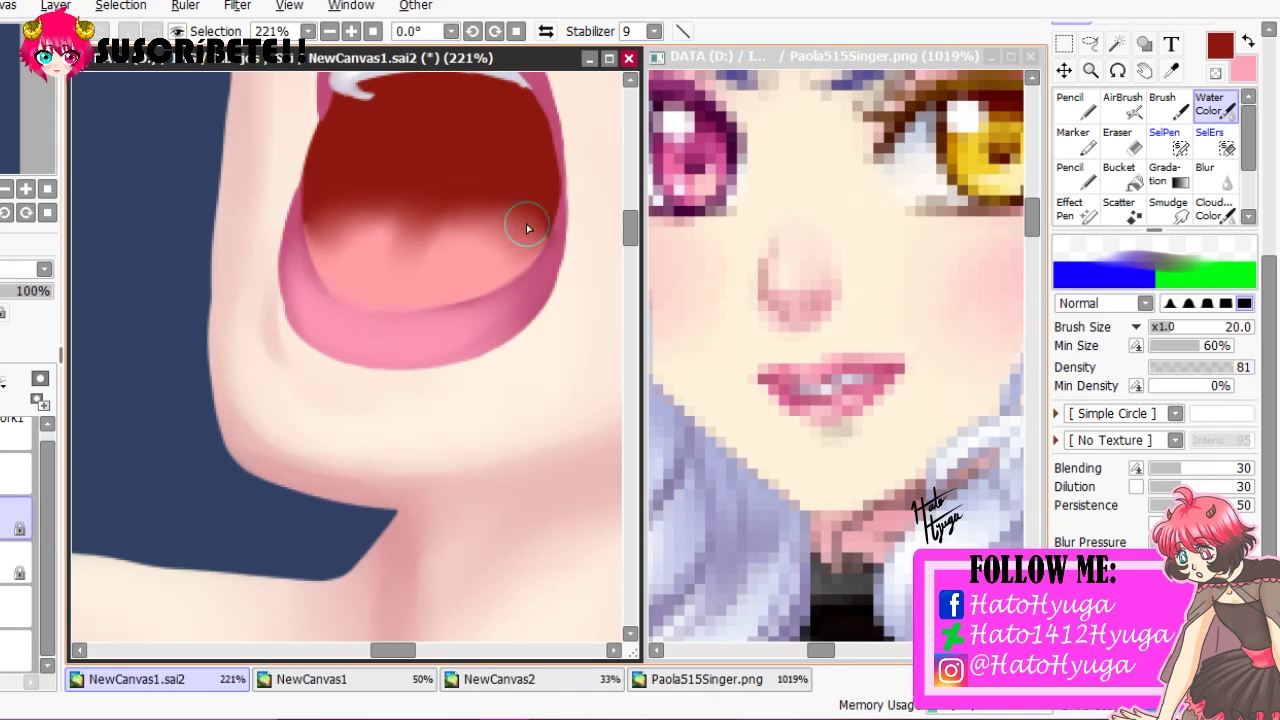
# Paint a darker red band across the throat above the tongue with the Pencil and blend it with the Water Color brush at size 14.0
pyautogui.scroll(2, 527, 228)
pyautogui.press('n')
pyautogui.keyDown('alt'); pyautogui.click(332, 297); pyautogui.keyUp('alt')
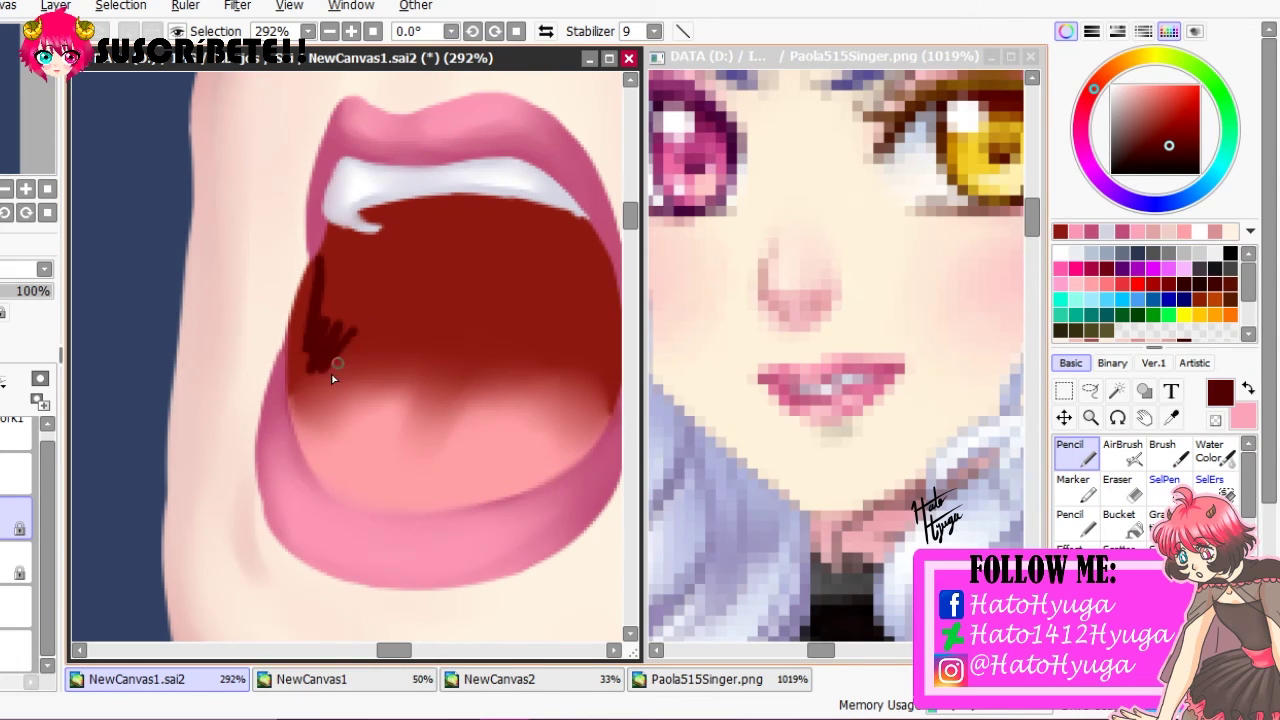
pyautogui.moveTo(585, 336); pyautogui.dragTo(420, 300)
pyautogui.moveTo(224, 270)
pyautogui.mouseDown()
pyautogui.moveTo(350, 271)
pyautogui.moveTo(440, 240)
pyautogui.mouseUp()
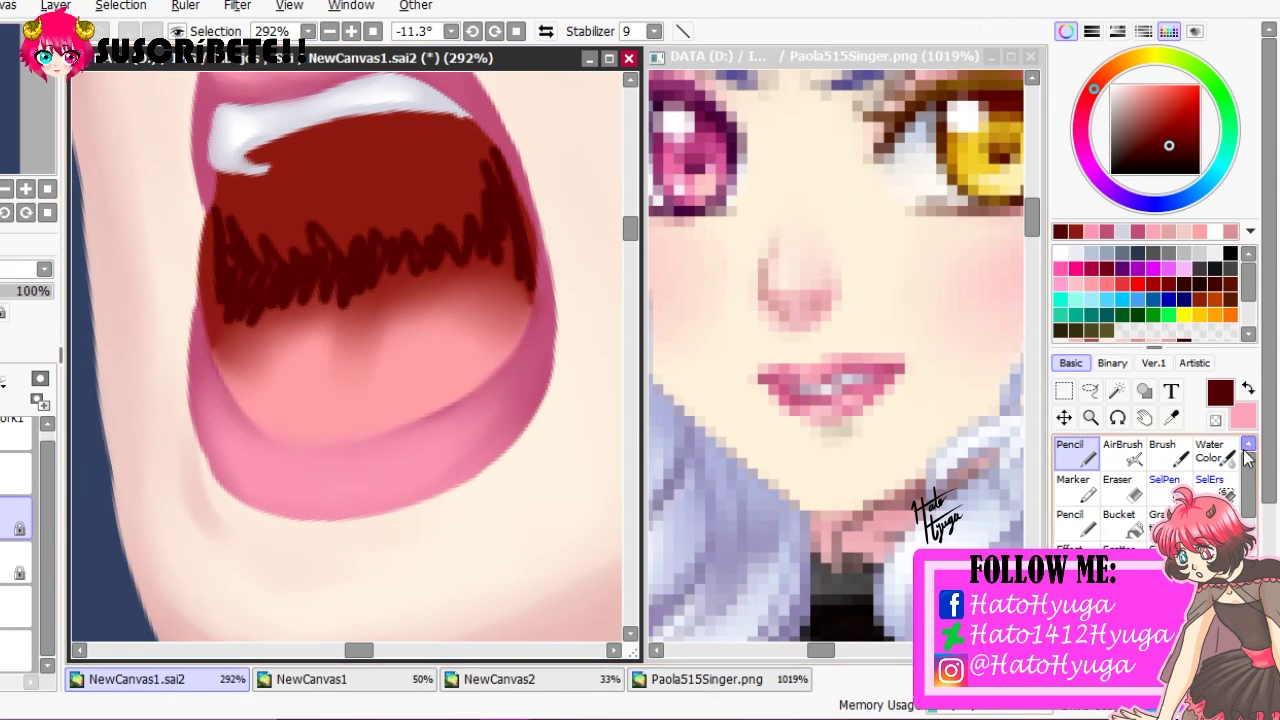
pyautogui.press('c')
pyautogui.moveTo(241, 270)
pyautogui.mouseDown()
pyautogui.moveTo(324, 241)
pyautogui.moveTo(277, 229)
pyautogui.moveTo(487, 163)
pyautogui.mouseUp()
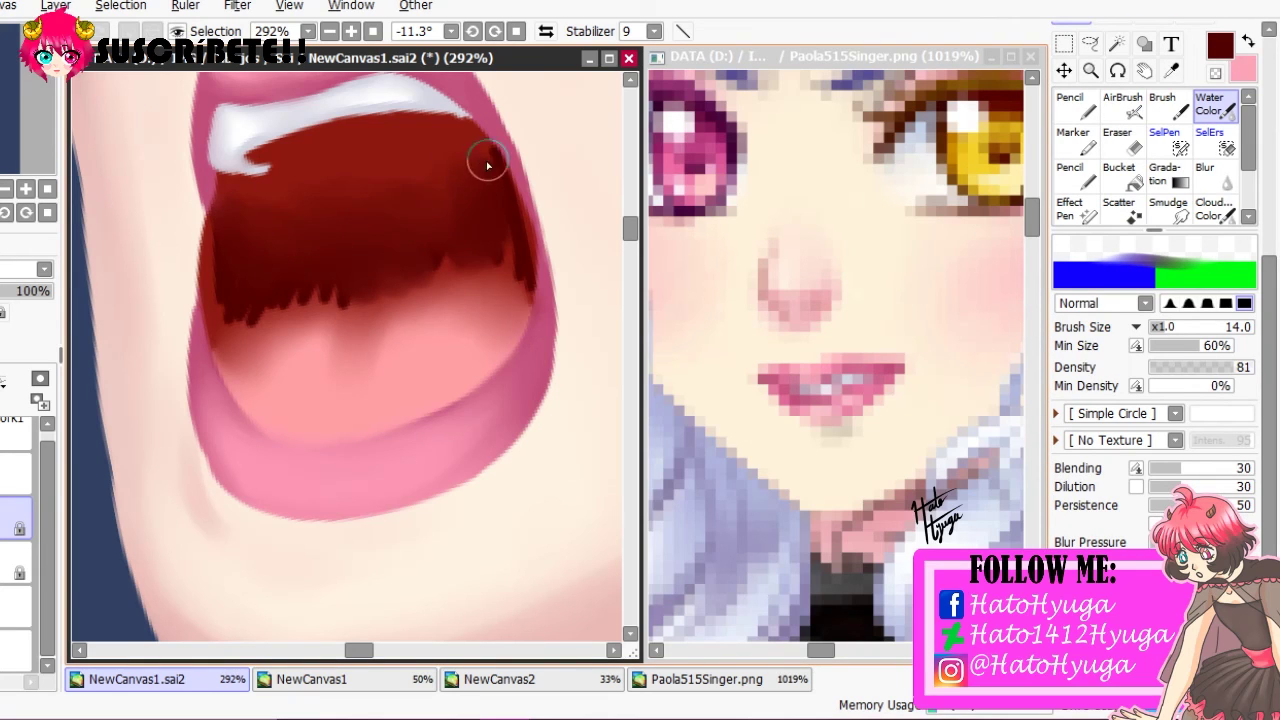
pyautogui.moveTo(221, 285); pyautogui.dragTo(298, 286)
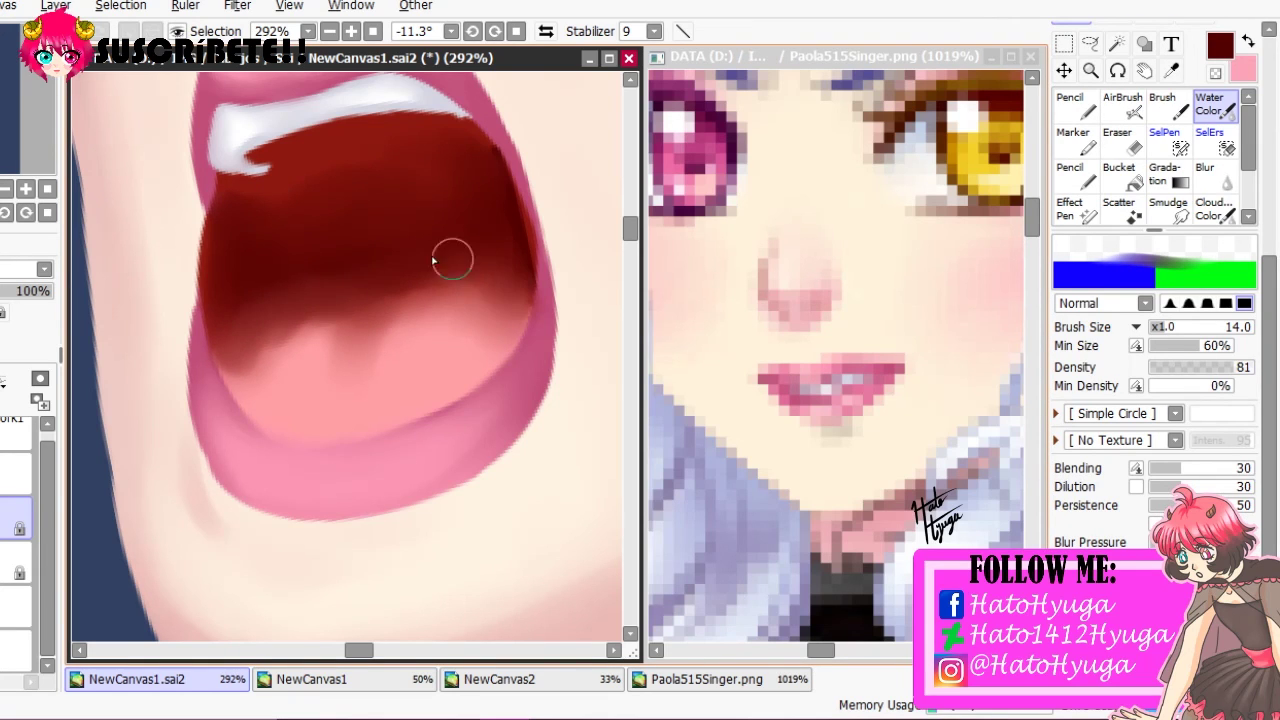
# Repaint the tongue's upper edge in its own sampled pink and tint it orange with the Water Color brush at size 14.0
pyautogui.keyDown('alt'); pyautogui.click(483, 355); pyautogui.keyUp('alt')
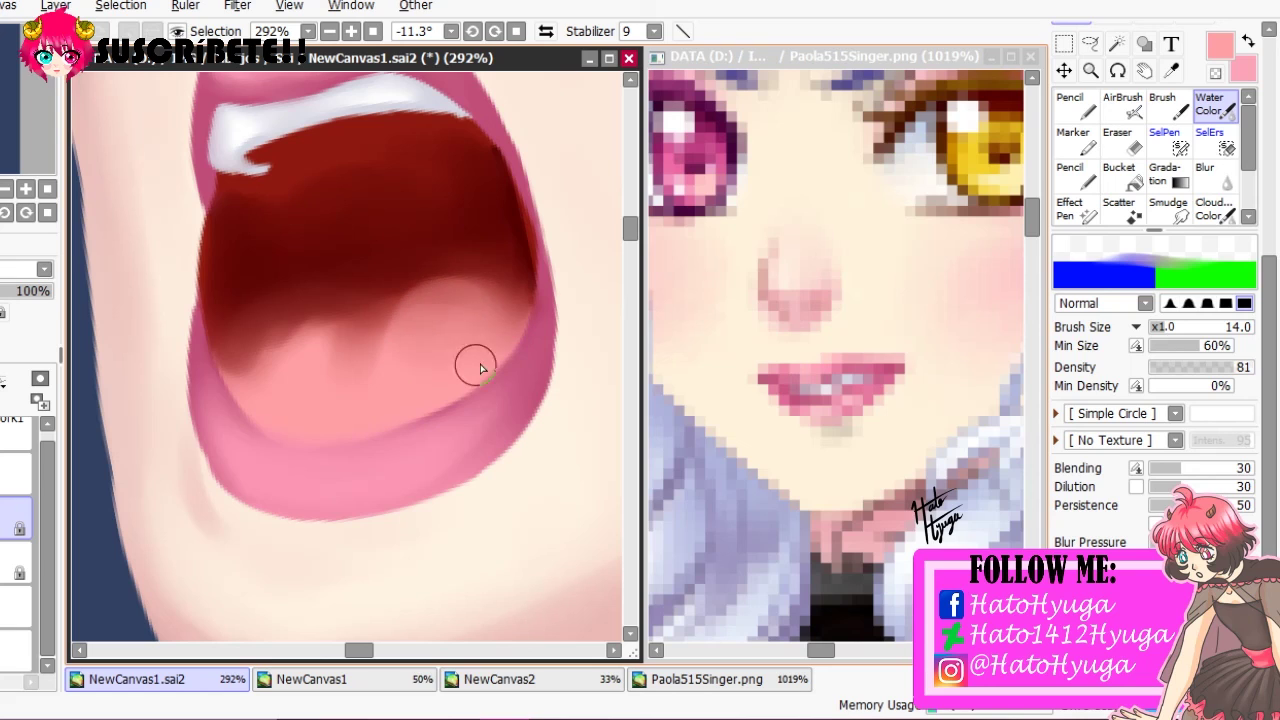
pyautogui.moveTo(481, 369)
pyautogui.mouseDown()
pyautogui.moveTo(478, 284)
pyautogui.moveTo(416, 361)
pyautogui.moveTo(291, 317)
pyautogui.mouseUp()
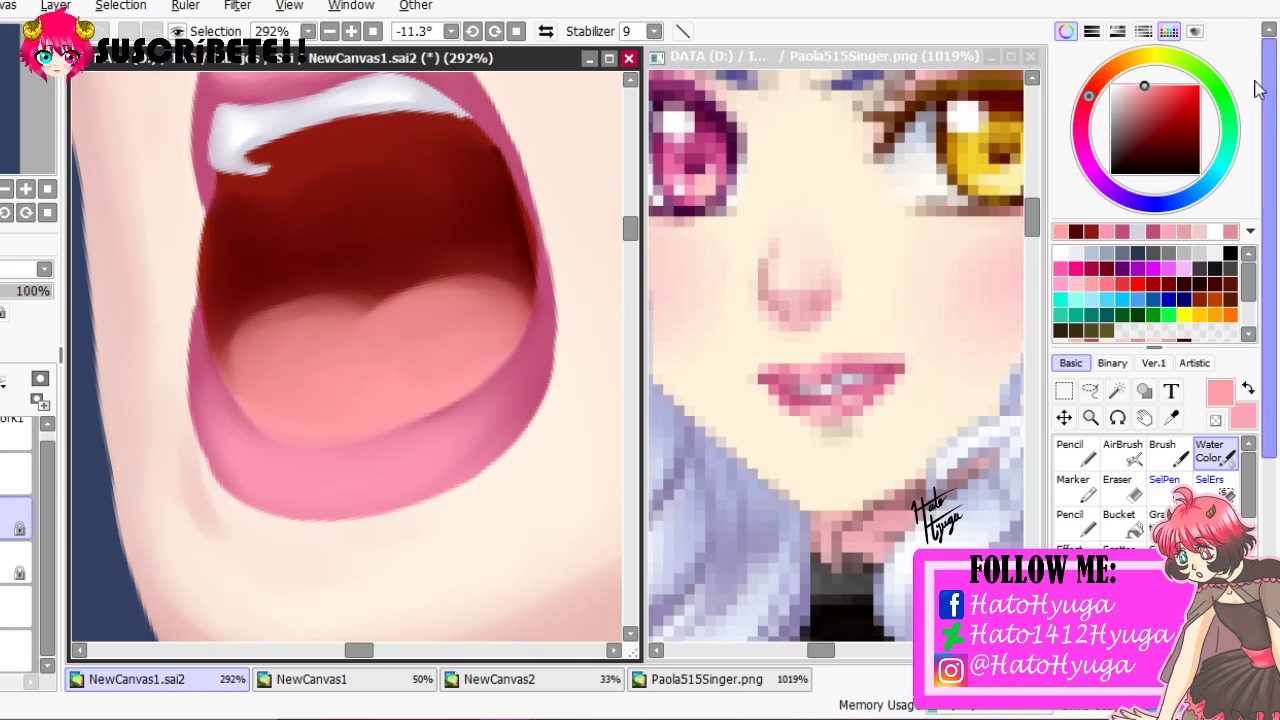
pyautogui.click(1163, 86)
pyautogui.moveTo(250, 362)
pyautogui.mouseDown()
pyautogui.moveTo(351, 305)
pyautogui.moveTo(325, 292)
pyautogui.moveTo(476, 297)
pyautogui.mouseUp()
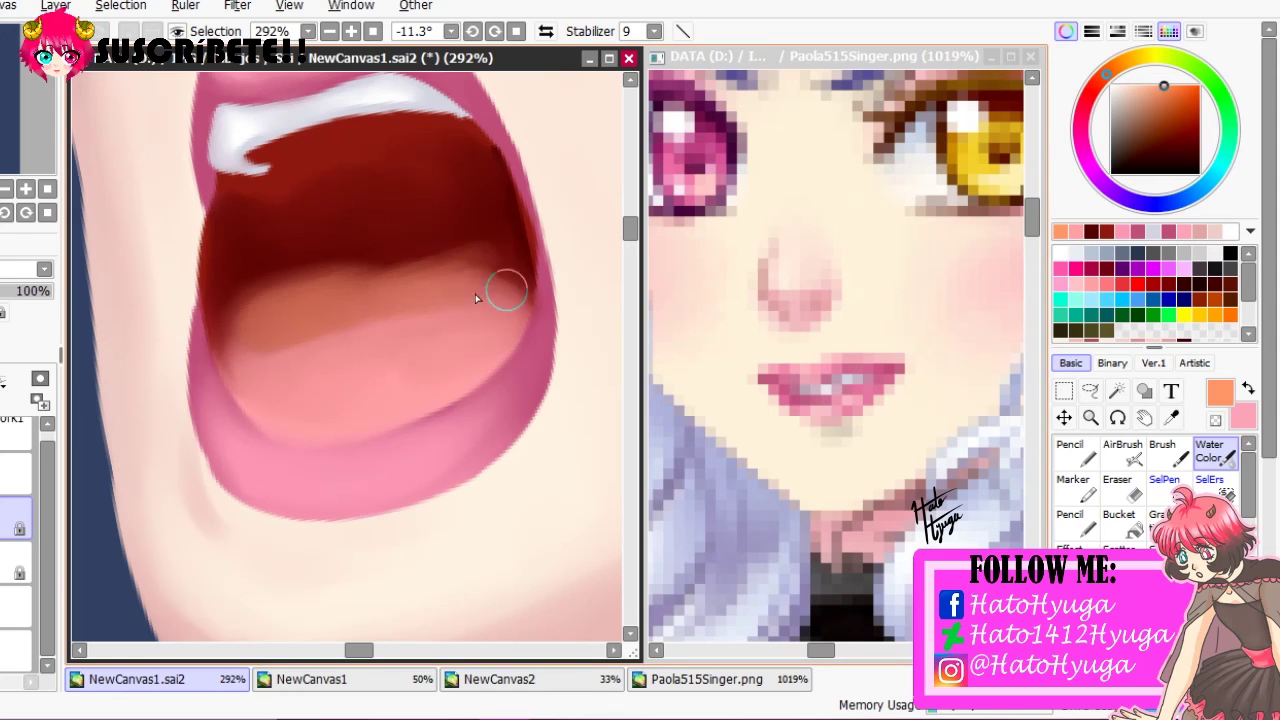
pyautogui.moveTo(269, 262)
pyautogui.mouseDown()
pyautogui.moveTo(444, 275)
pyautogui.moveTo(502, 293)
pyautogui.mouseUp()
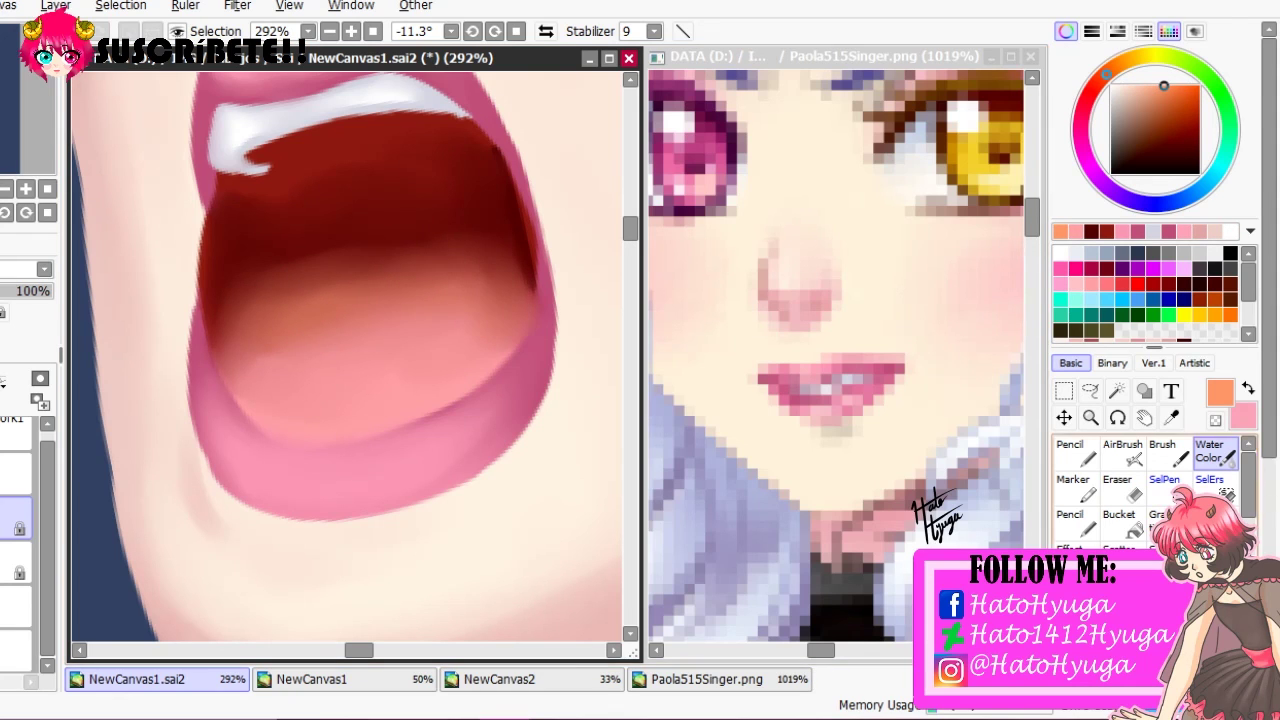
# Paint the tongue's central groove in sampled dark red with the Water Color brush at size 9.0 and trim the mouth's outer corner with the Eraser
pyautogui.keyDown('alt'); pyautogui.click(374, 207); pyautogui.keyUp('alt')
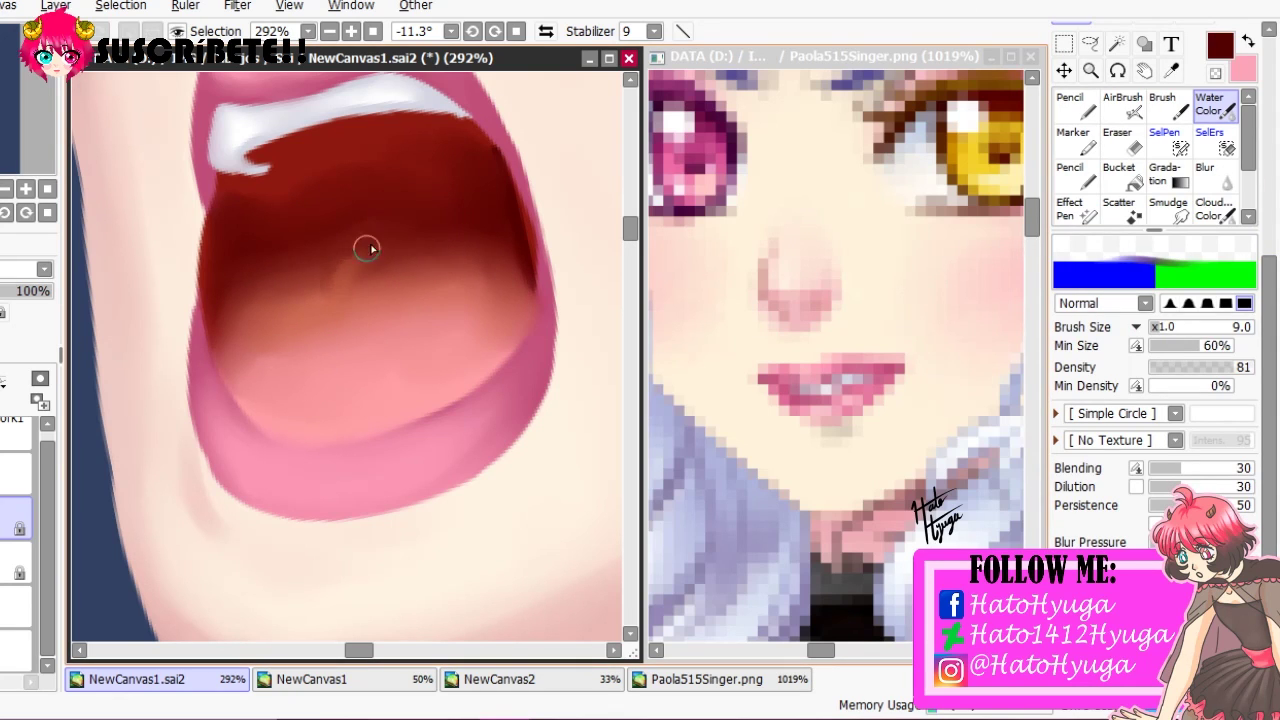
pyautogui.moveTo(366, 249); pyautogui.dragTo(325, 332)
pyautogui.press('e')
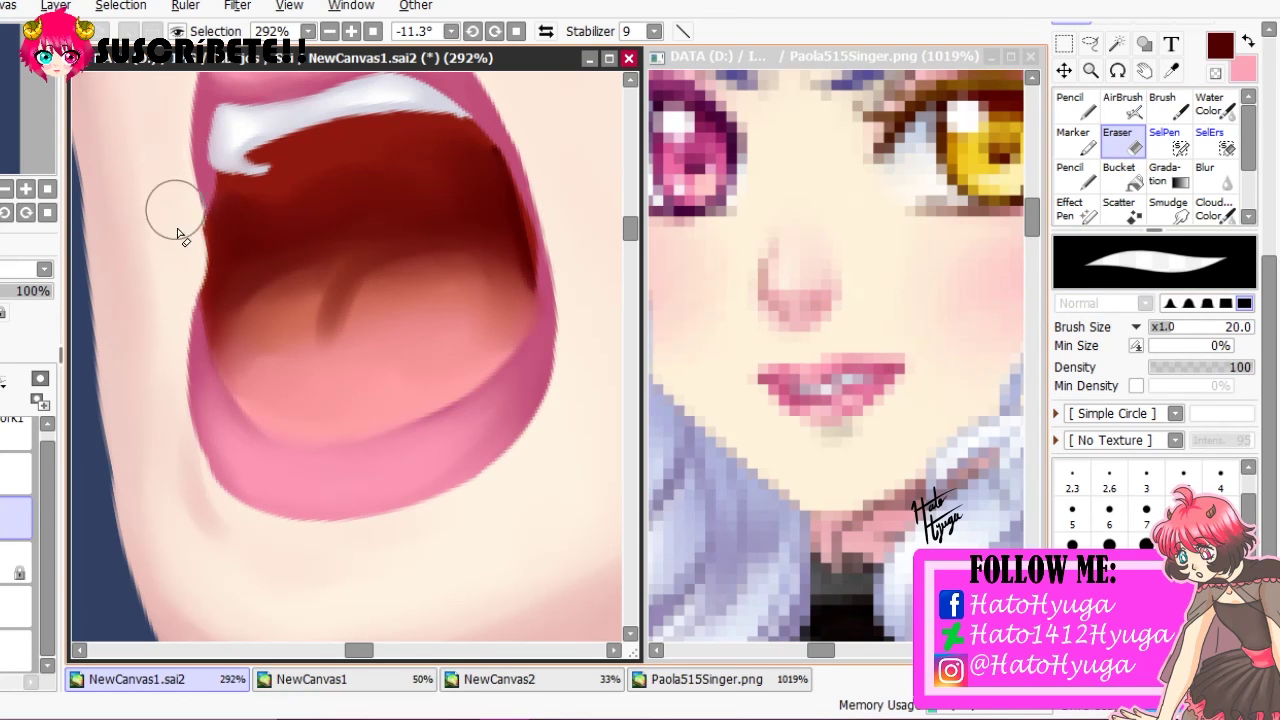
# Mirror the view and darken the sides of the tongue along the lips with the Water Color brush at sizes 4.0 and 20.0, then restore the view
pyautogui.press('c')
pyautogui.press('h')
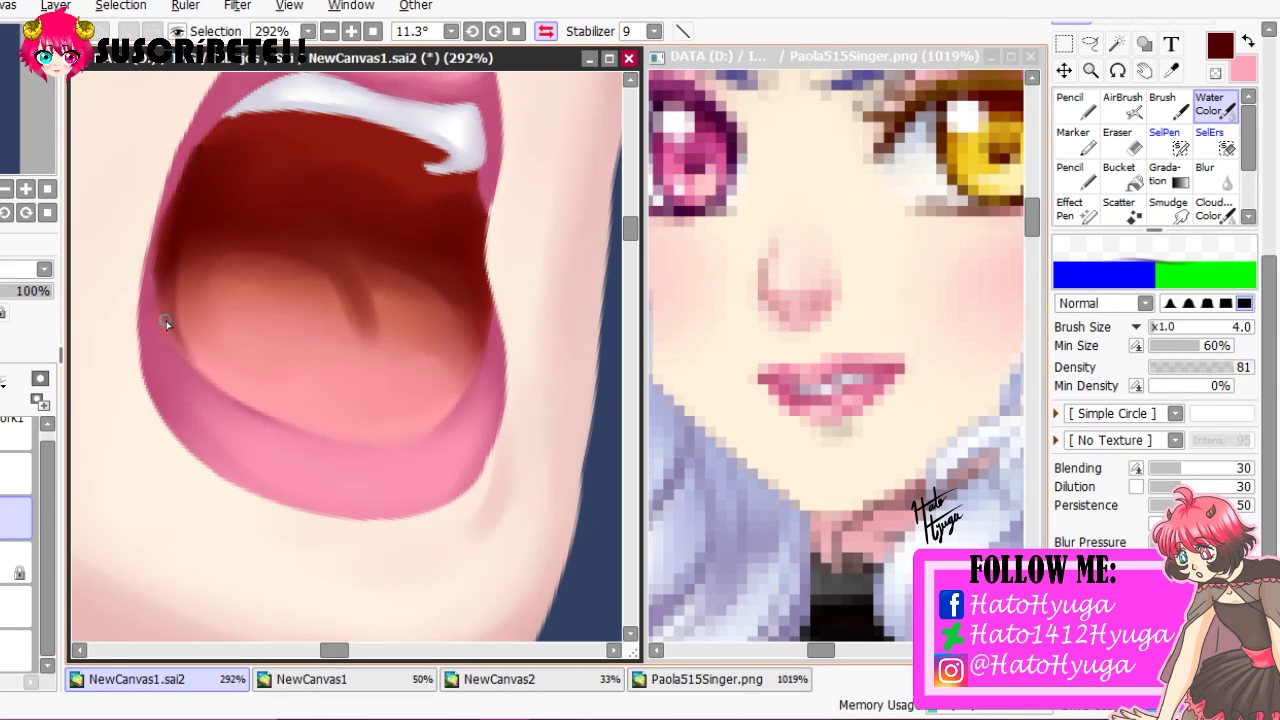
pyautogui.press(']')
pyautogui.press(']')
pyautogui.press(']')
pyautogui.press(']')
pyautogui.press(']')
pyautogui.press('Home')
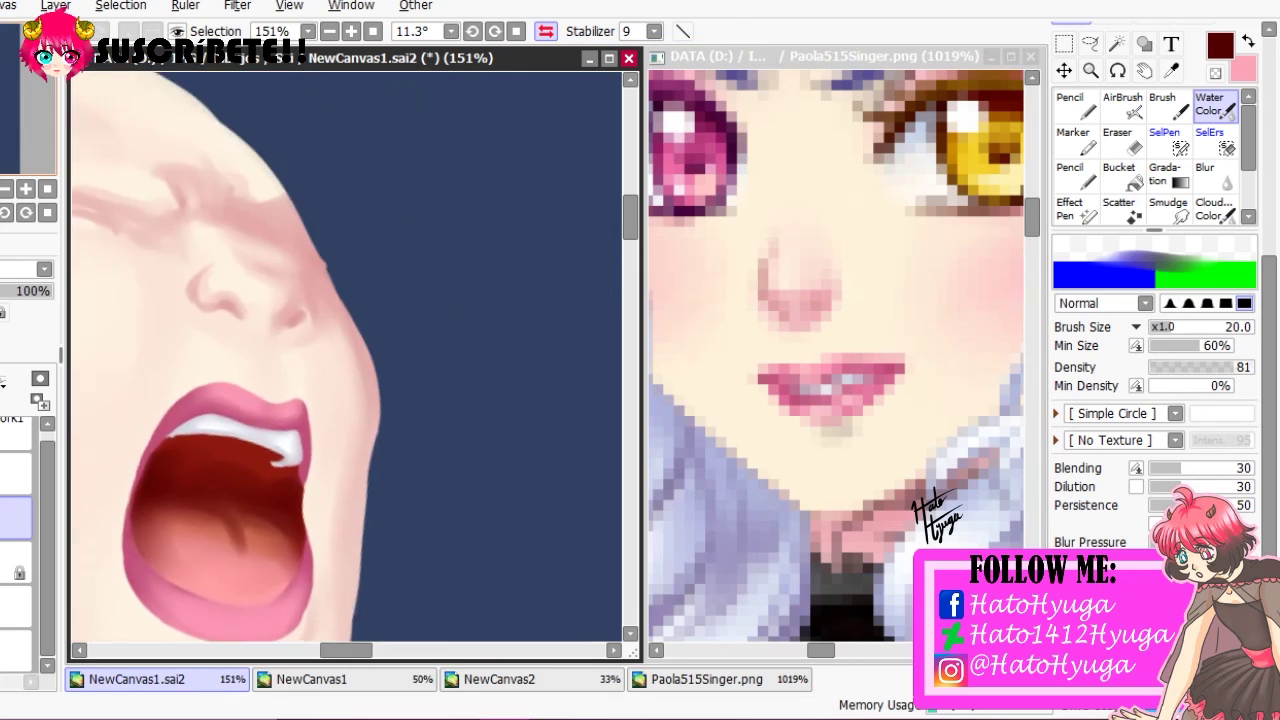
pyautogui.moveTo(400, 500); pyautogui.dragTo(171, 257)
pyautogui.scroll(-3, 345, 355)
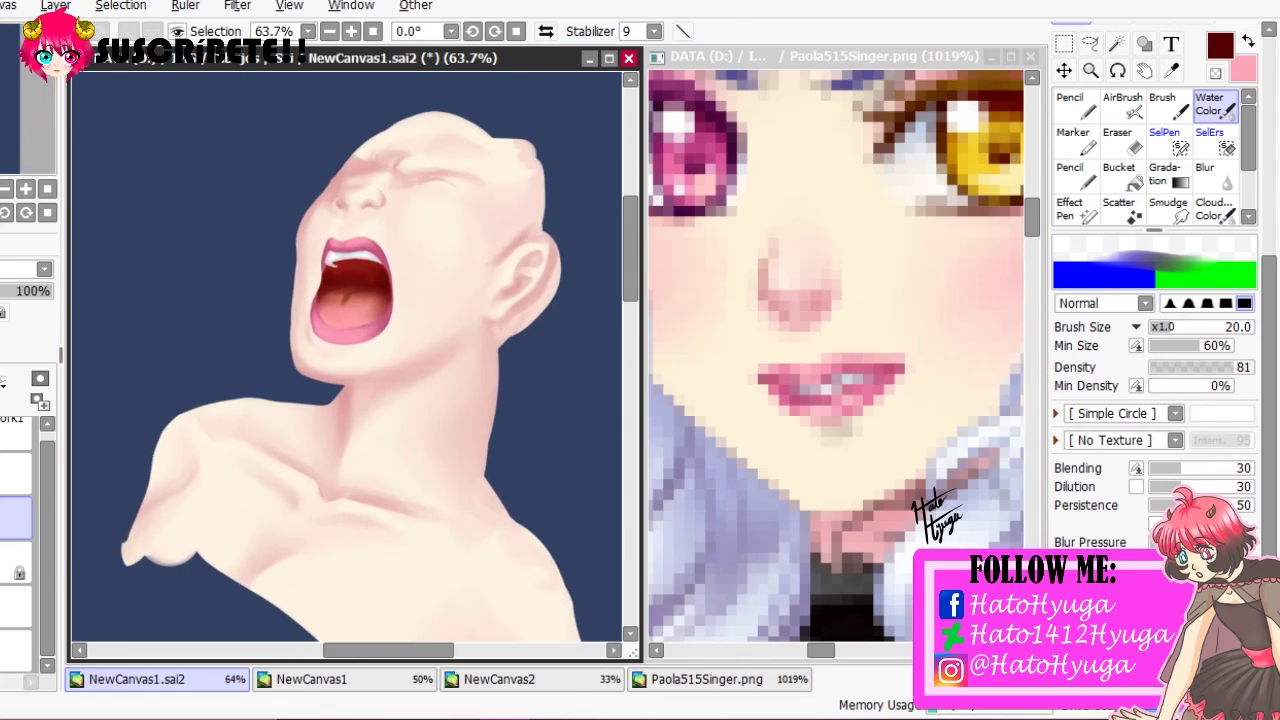
# Sample the reference's pale lip pink, add highlights to both lips with the Pencil at size 4.0, and blend them with the Water Color brush
pyautogui.scroll(4, 180, 230)
pyautogui.keyDown('alt'); pyautogui.click(851, 402); pyautogui.keyUp('alt')
pyautogui.scroll(5, 1150, 300)
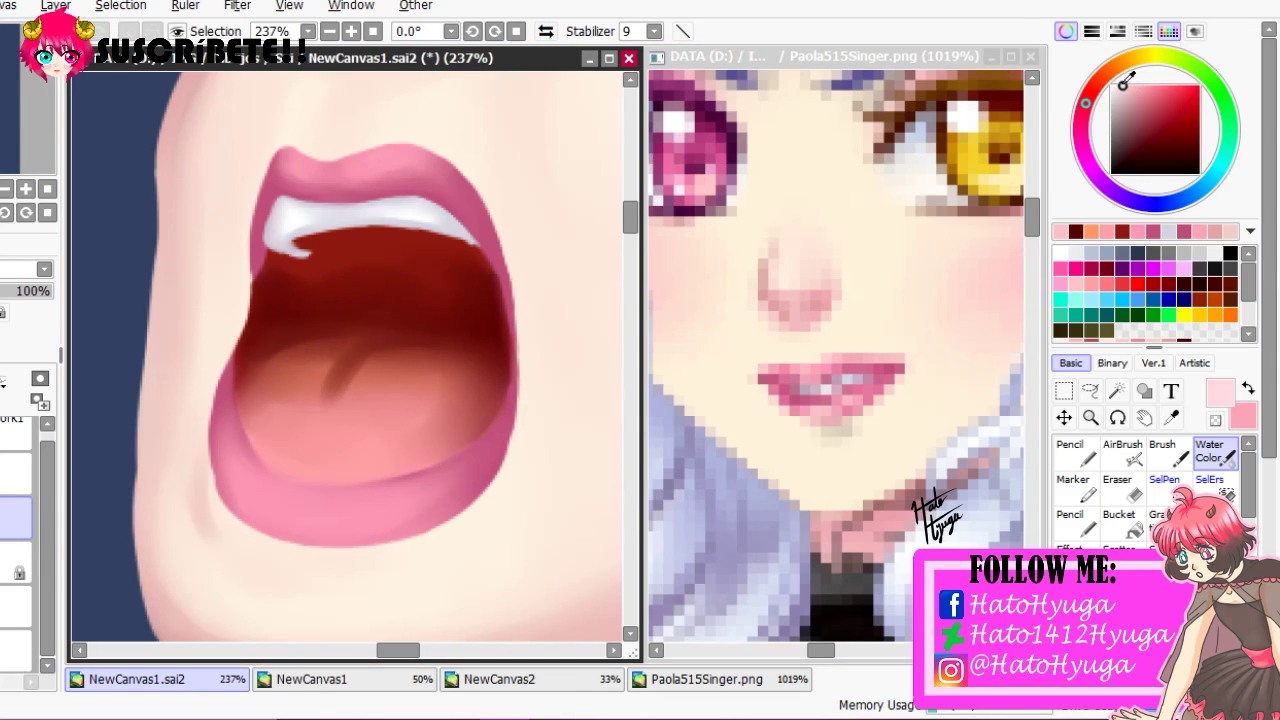
pyautogui.press('n')
pyautogui.scroll(-5, 1048, 520)
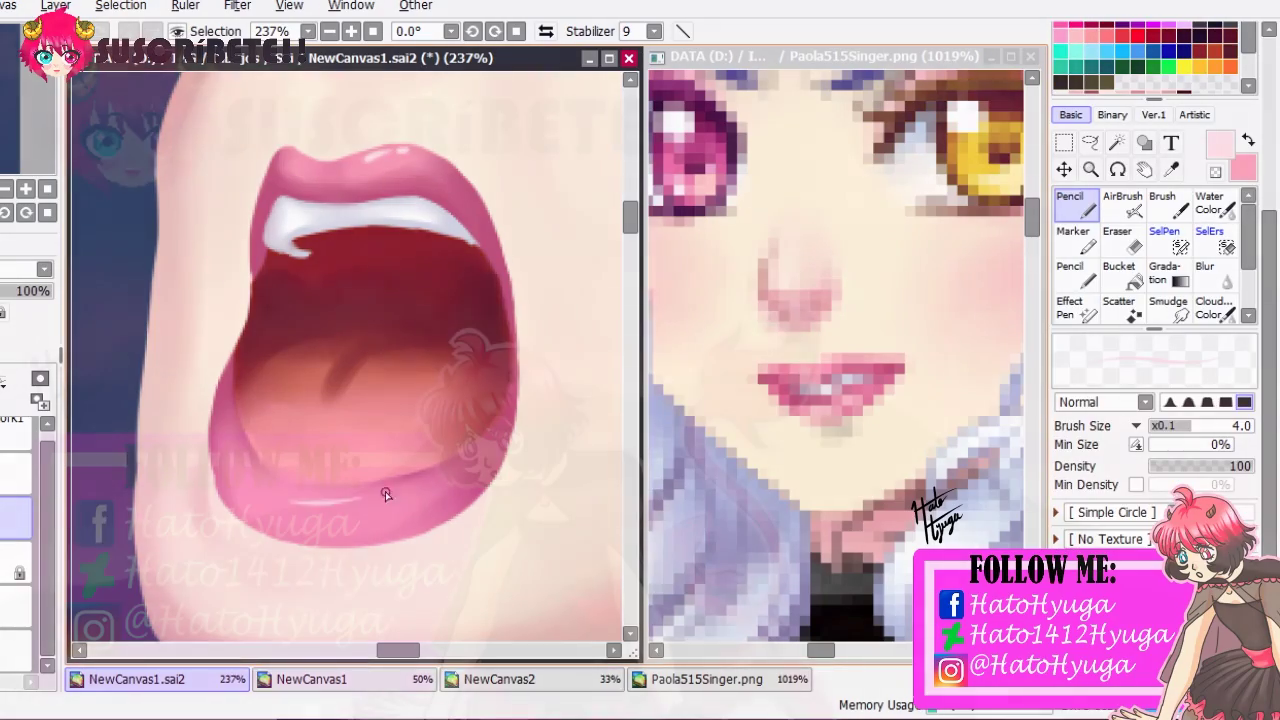
pyautogui.scroll(2, 240, 487)
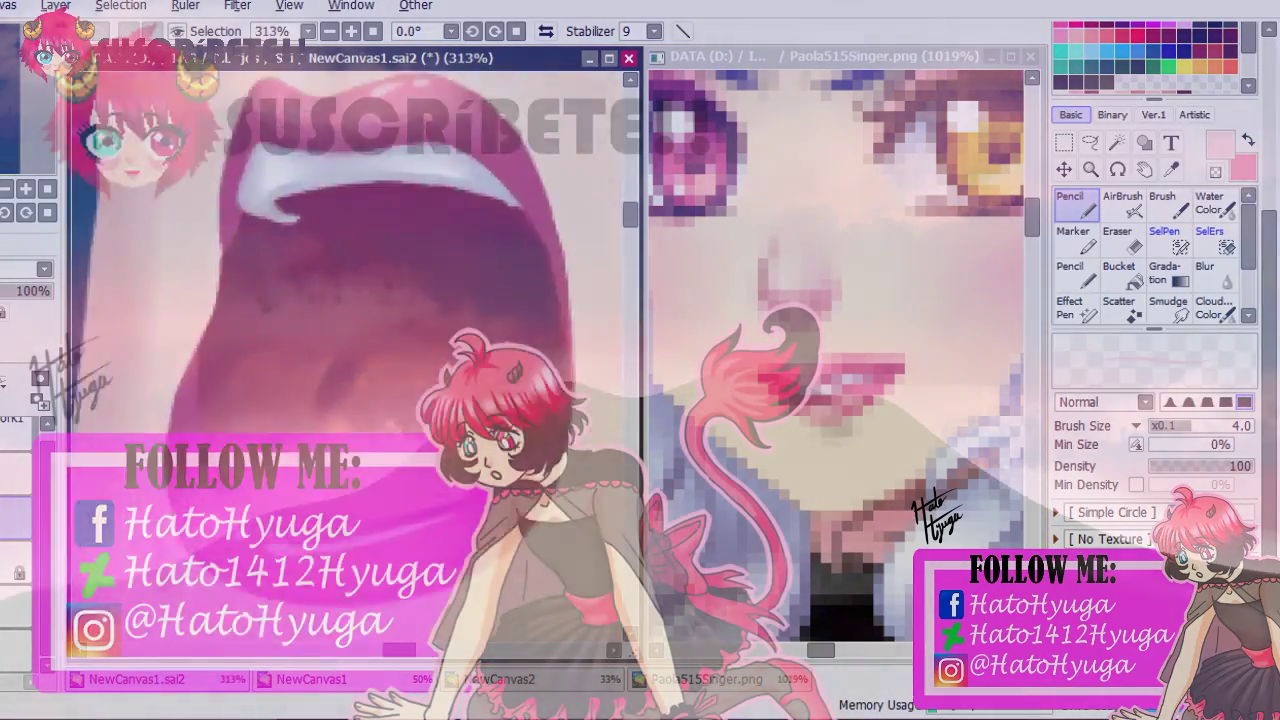
pyautogui.press('c')
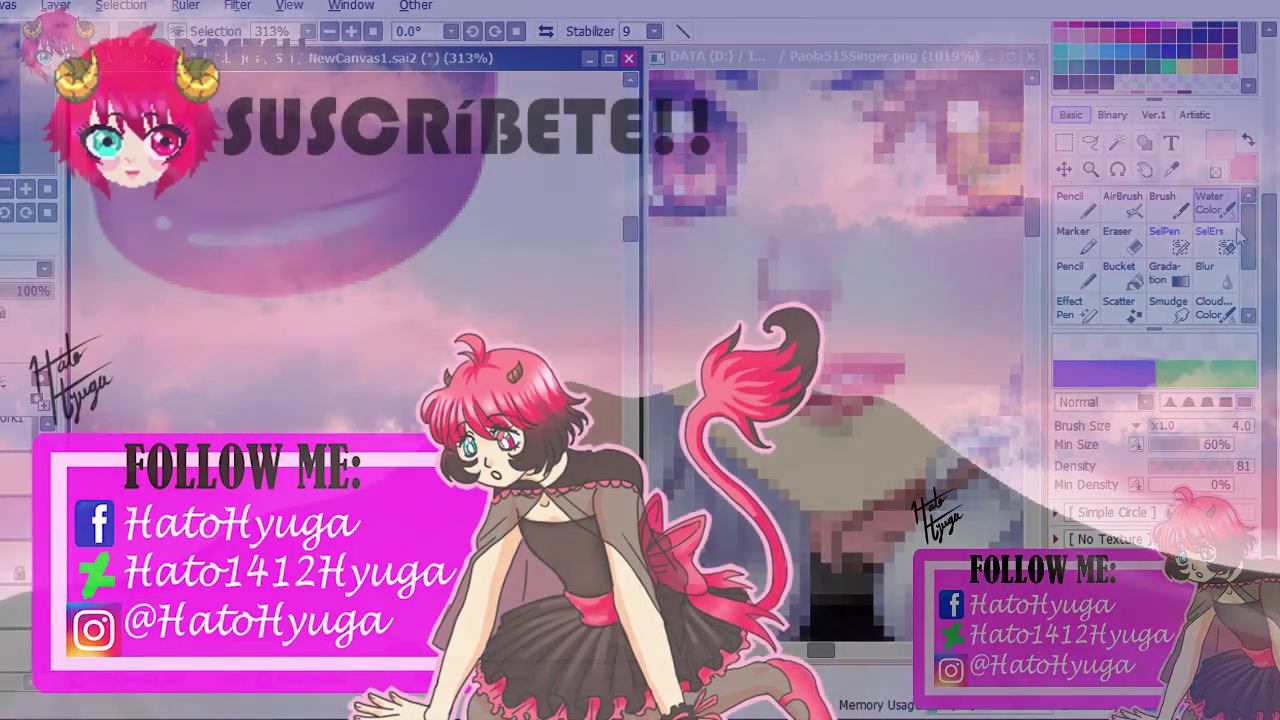